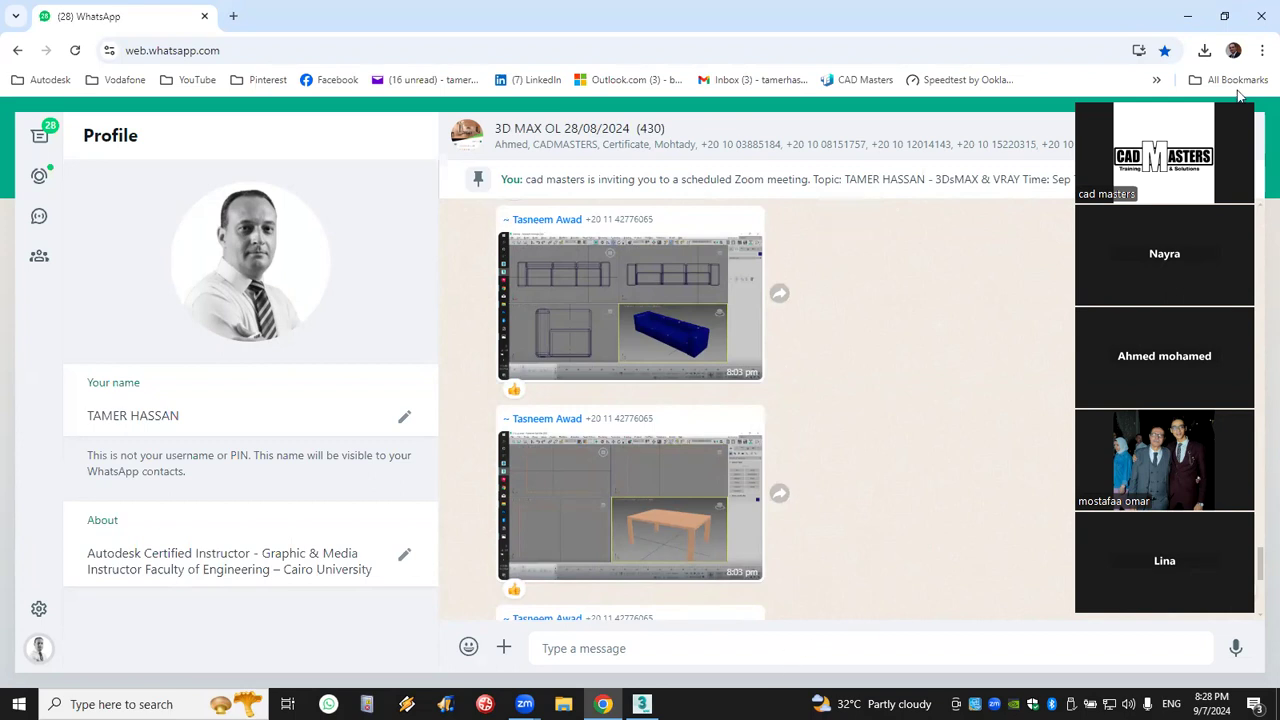
- Switch to Autodesk 3ds Max
key("alt+Tab")
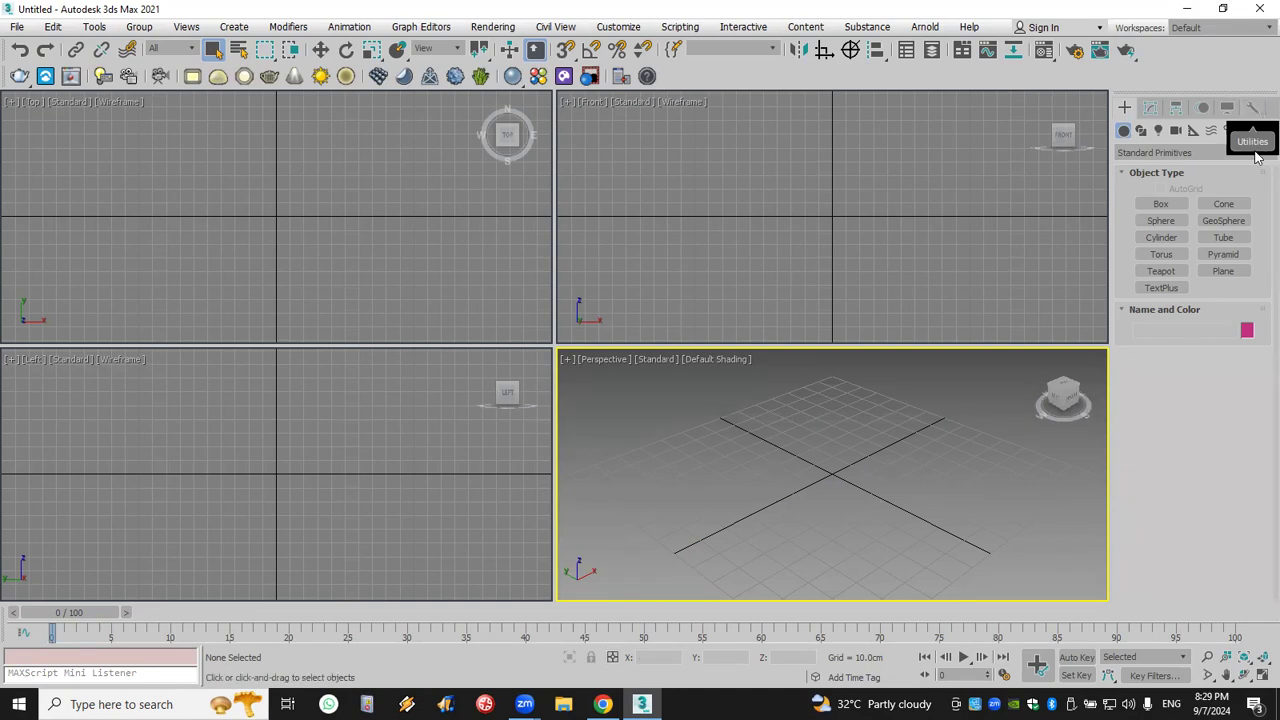
- Create a box from the Top view, about 59 cm long, 125 cm wide and 125 cm high
left_click(1158, 204)
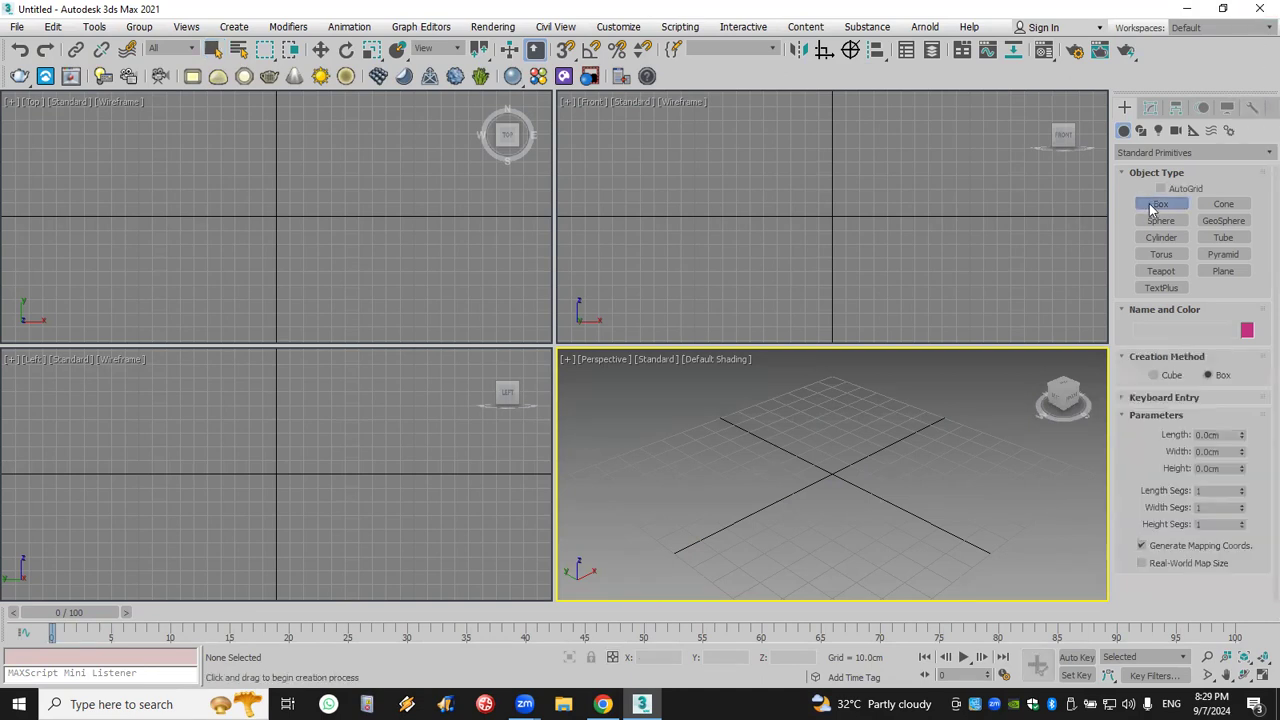
left_click_drag(181, 181, 354, 261)
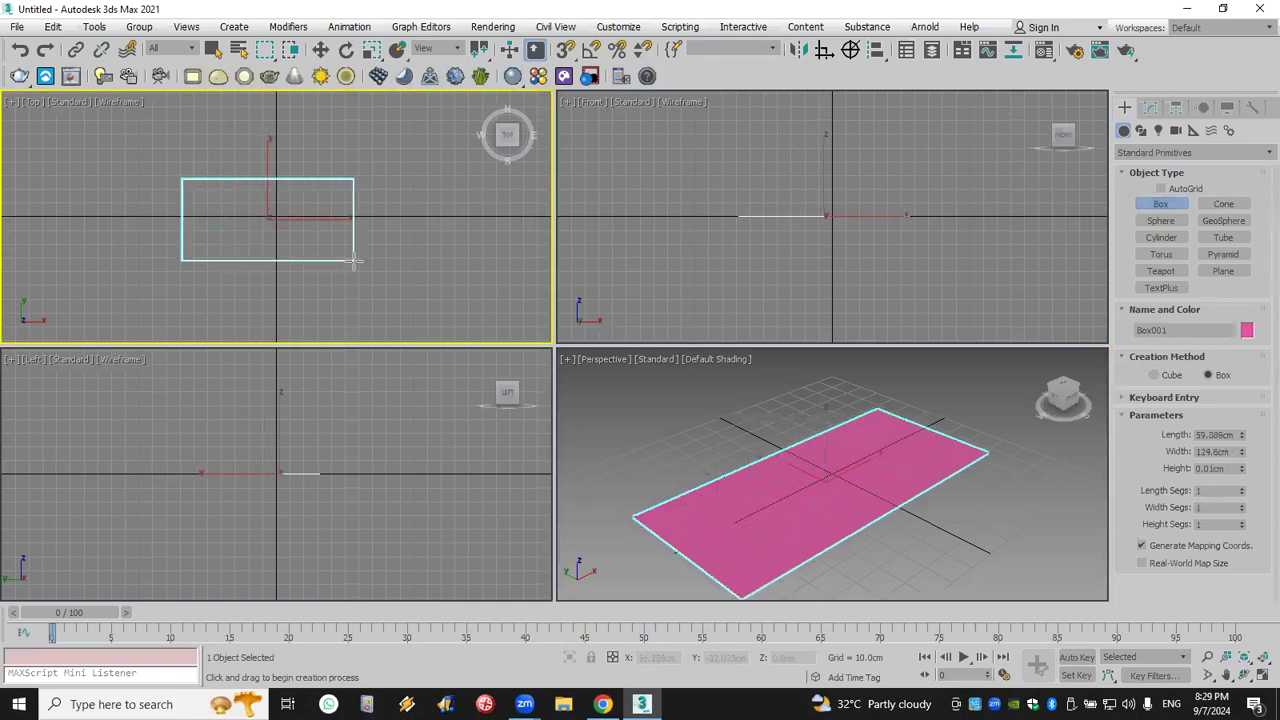
left_click(360, 91)
scroll(660, 230, "down", 4)
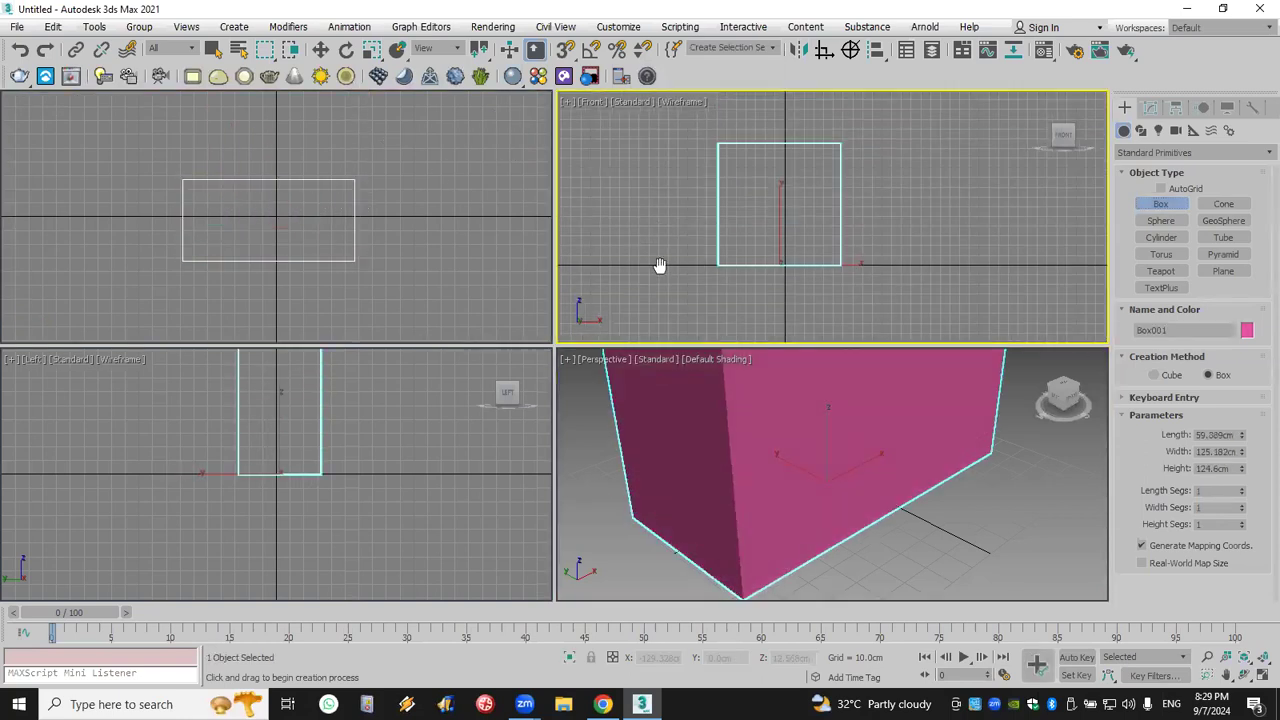
- Create a slightly smaller box within the first box's outline in the Front view and move it to protrude slightly through the front face
left_click_drag(707, 197, 785, 272)
left_click(782, 236)
left_click(322, 50)
left_click_drag(263, 189, 273, 152)
scroll(780, 490, "down", 2)
middle_click_drag(780, 500, 780, 533)
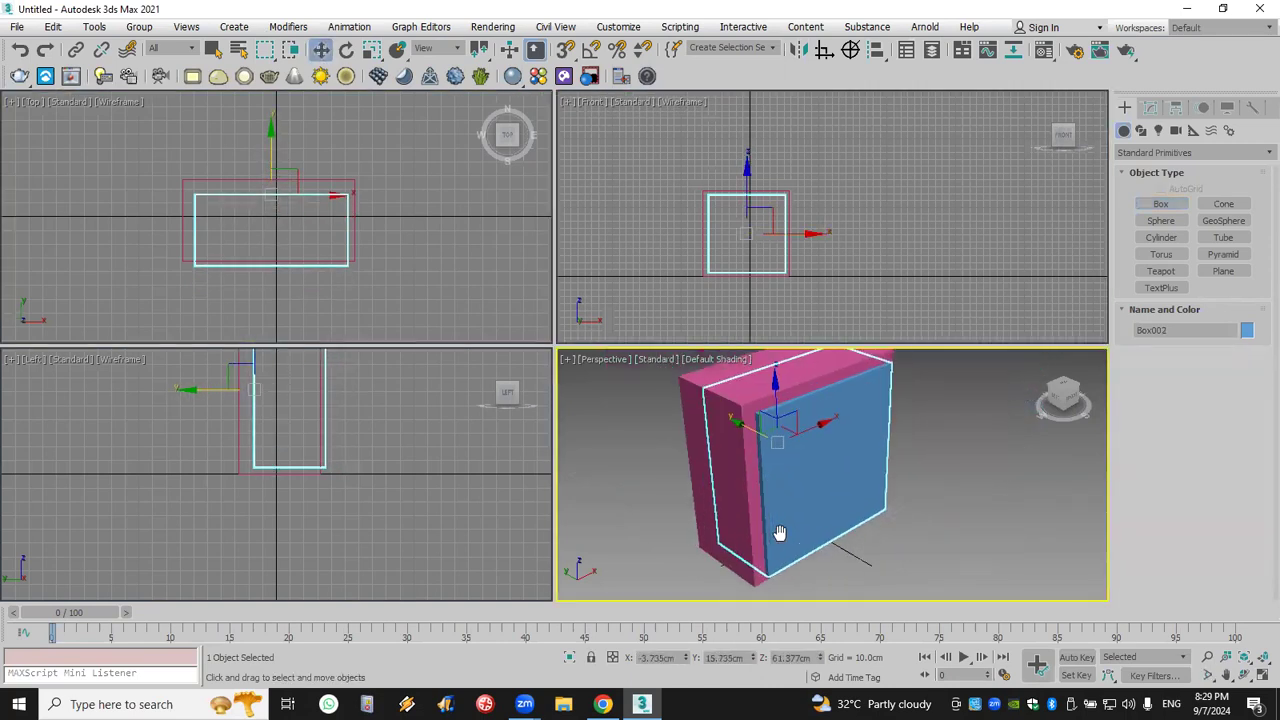
scroll(780, 533, "up", 3)
left_click(982, 524)
scroll(982, 524, "down", 3)
middle_click_drag(982, 524, 866, 517)
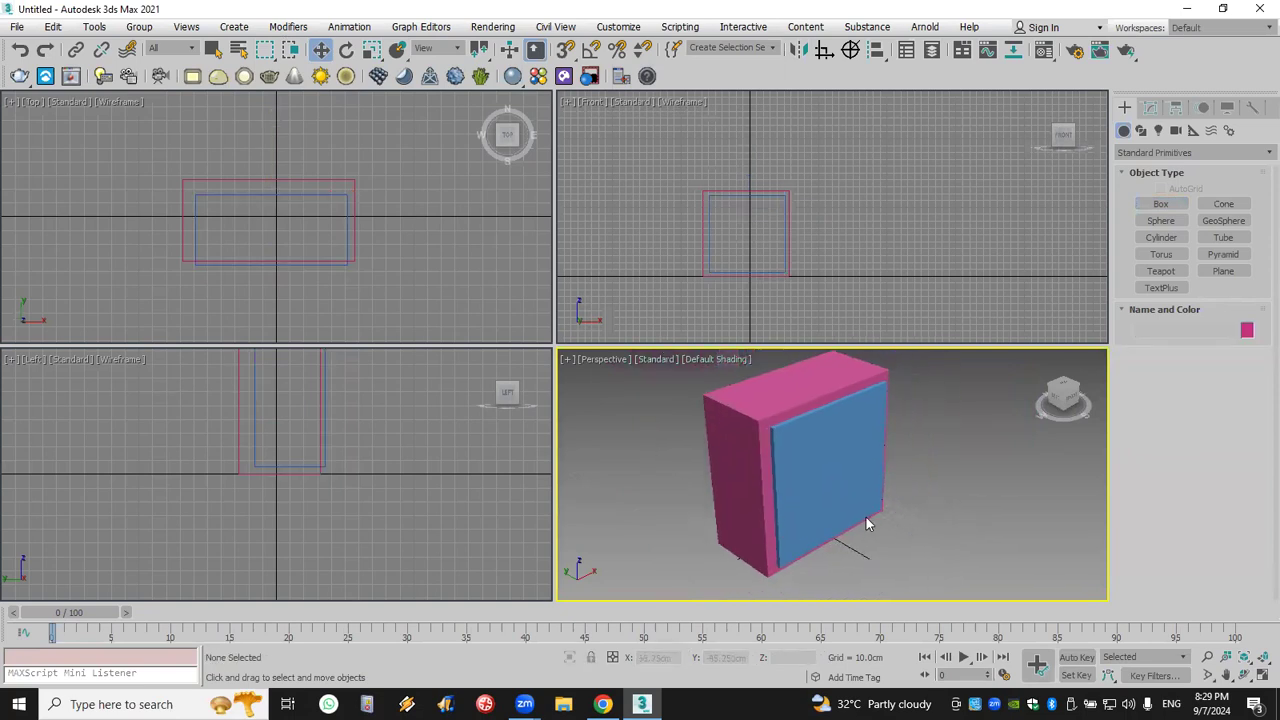
- Subtract the smaller box from the larger one with ProBoolean, and undo everything back to an empty scene
left_click(862, 512)
left_click(1155, 152)
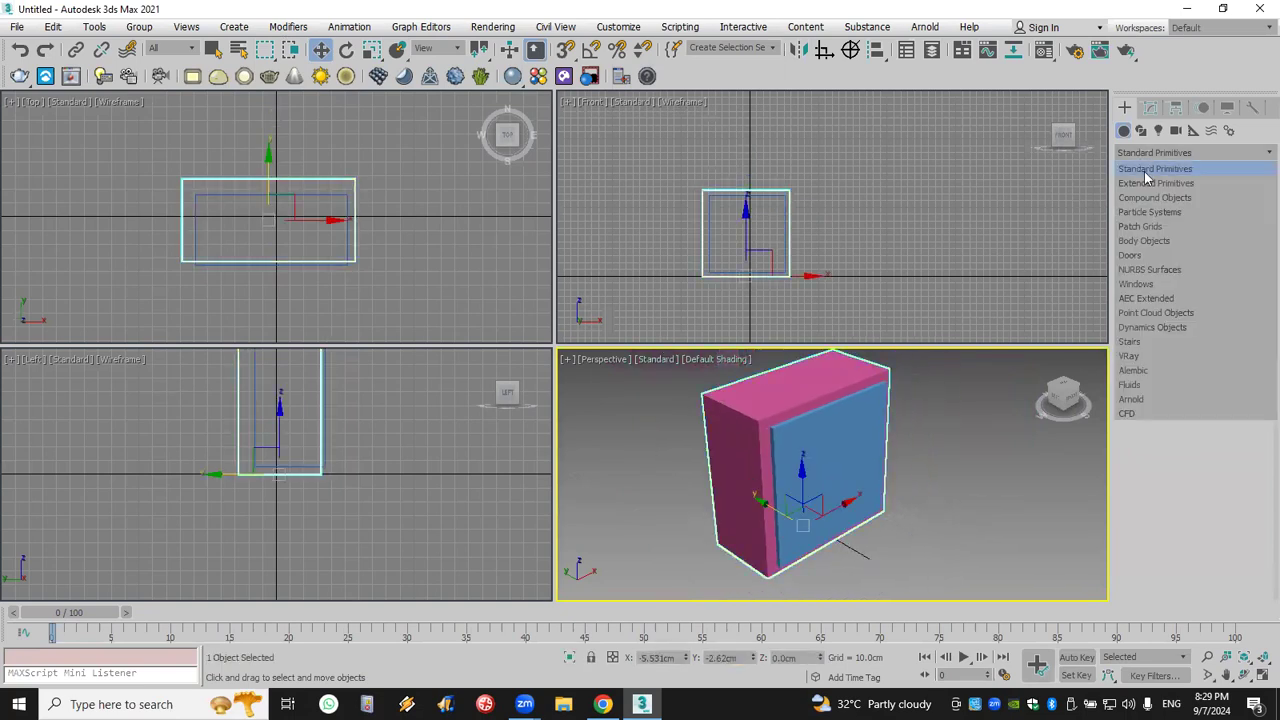
left_click(1155, 197)
left_click(1238, 274)
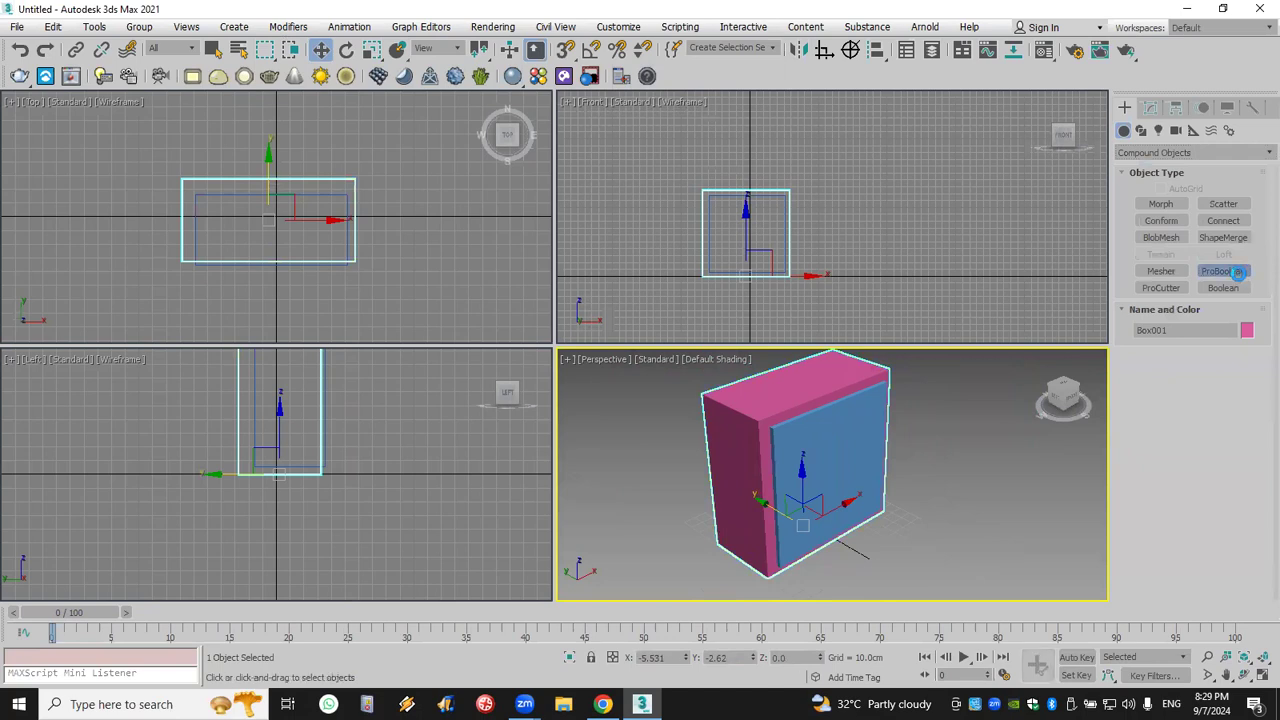
left_click(1195, 374)
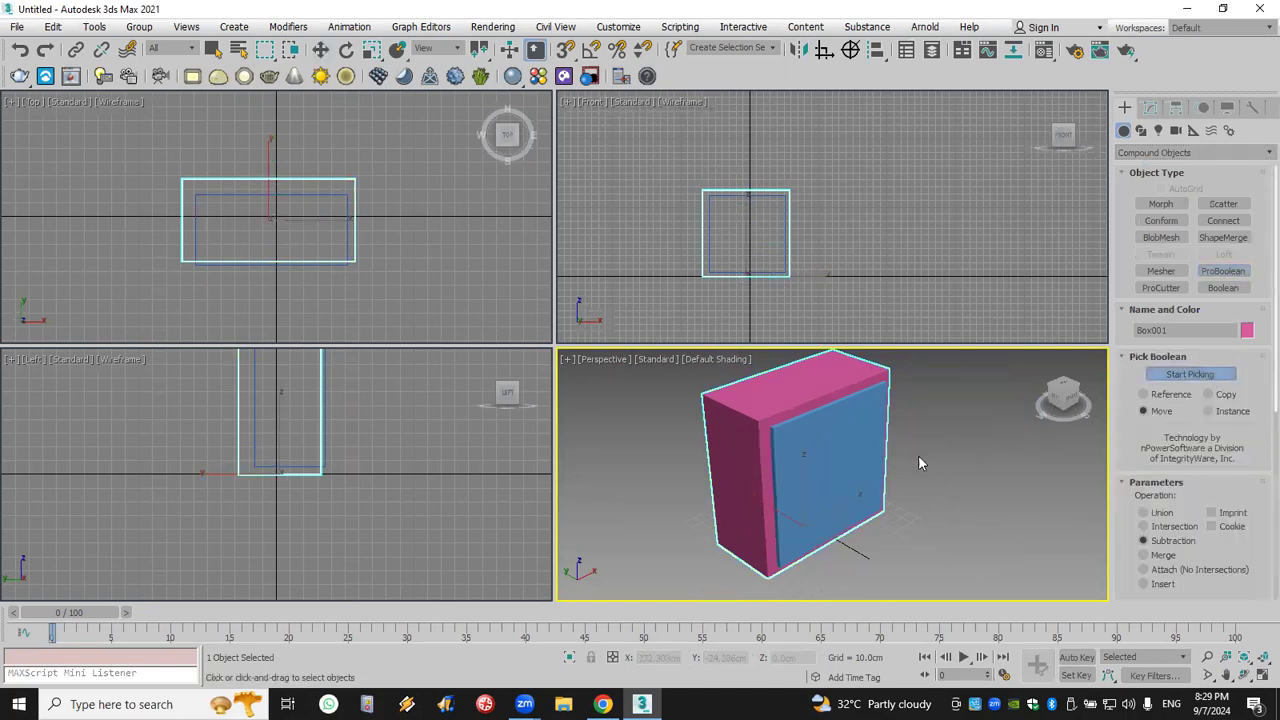
left_click(858, 466)
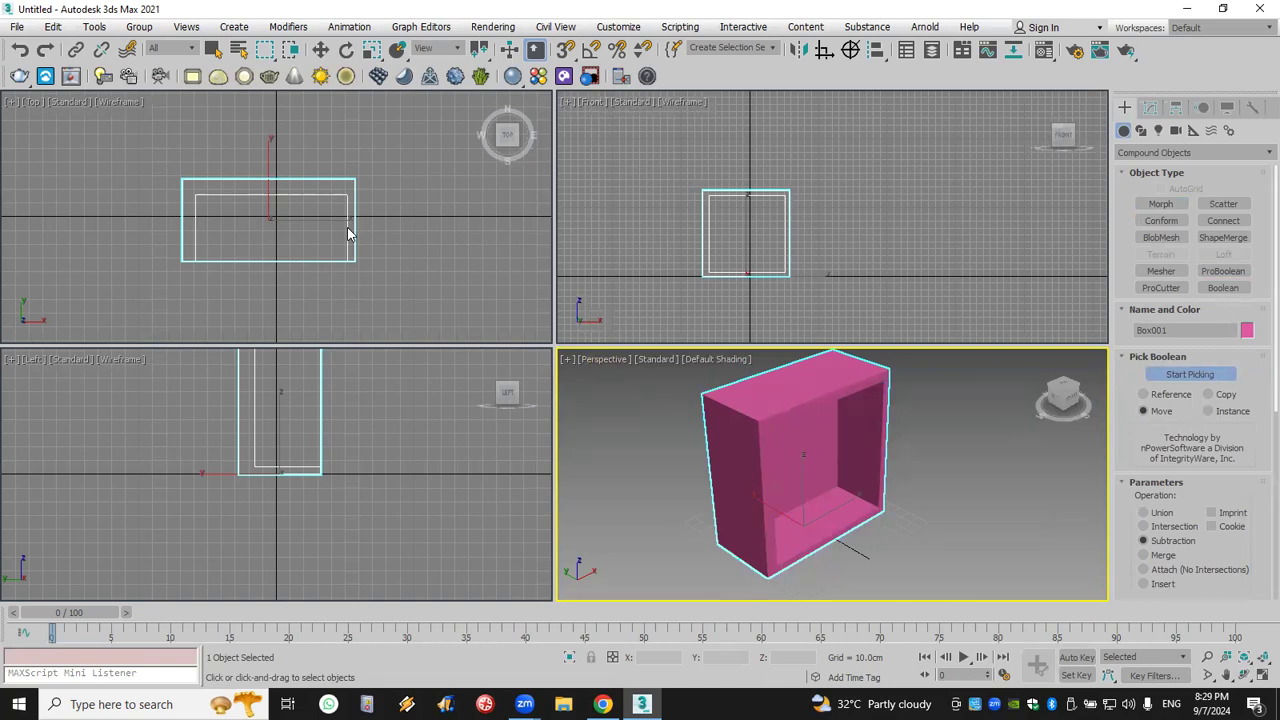
key("ctrl+z")
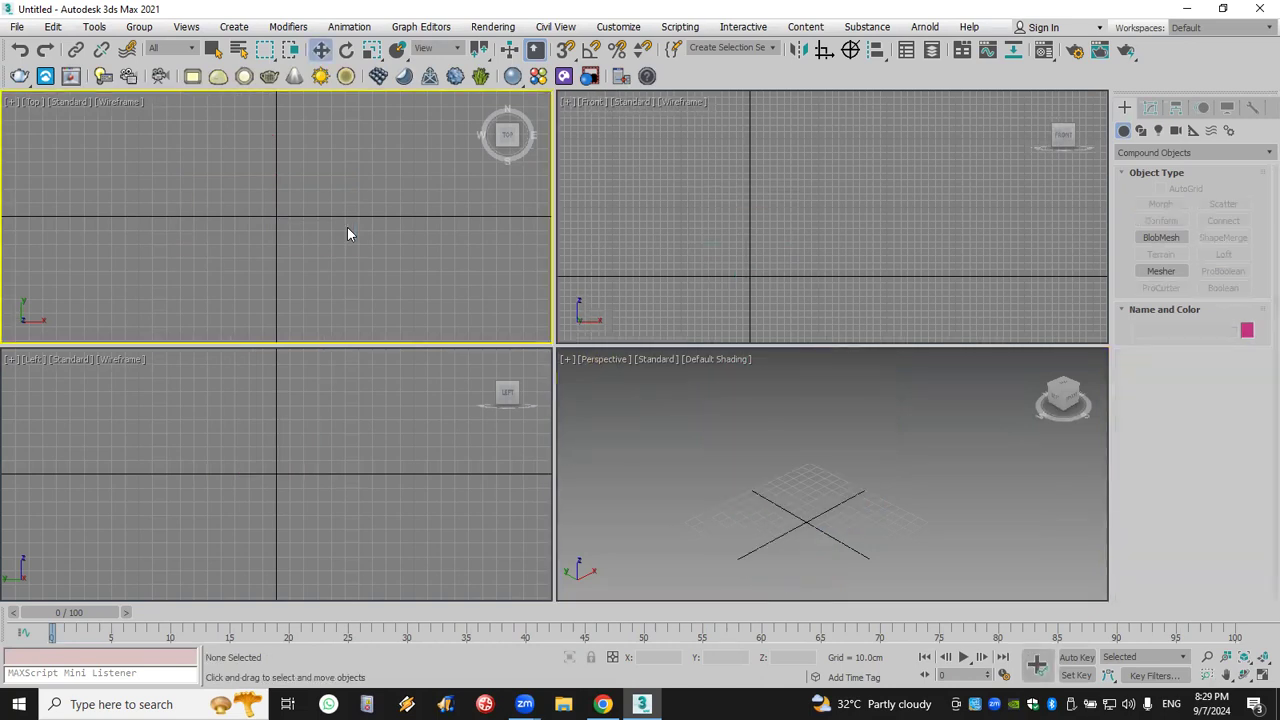
- Choose the Wall tool from AEC Extended and enable snapping to grid points and vertices
left_click(1165, 156)
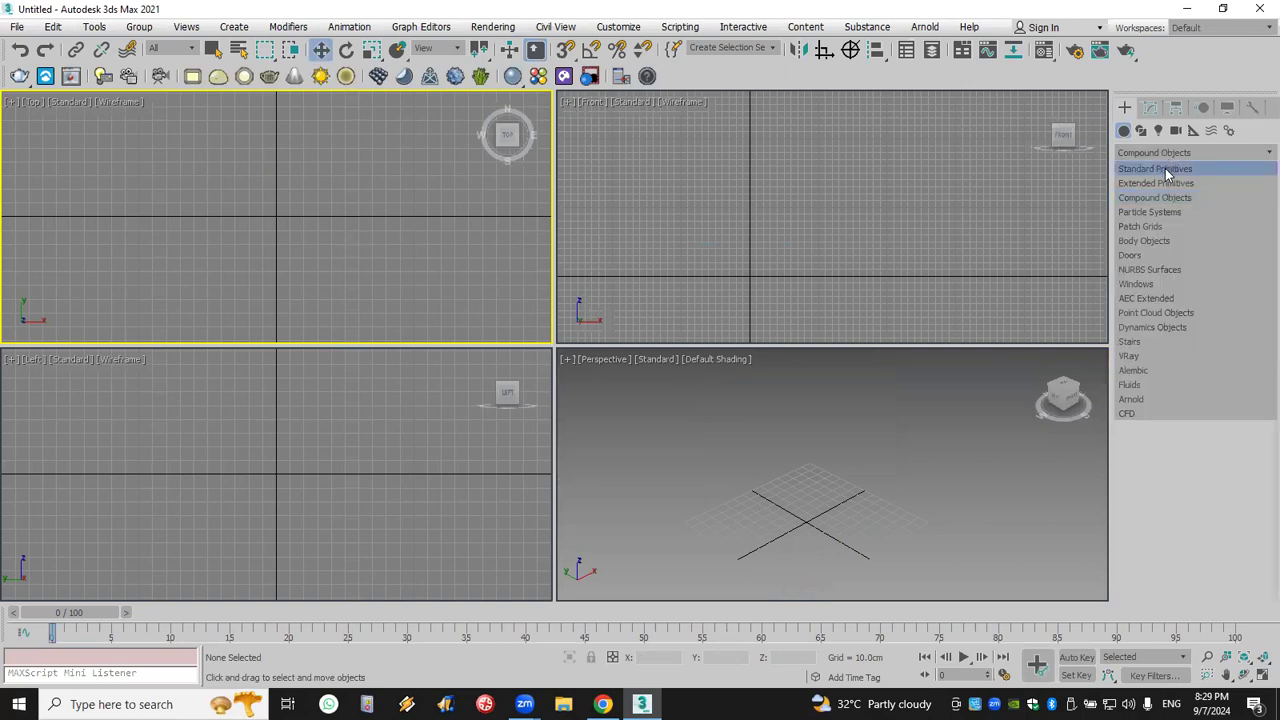
left_click(1160, 169)
left_click(1150, 152)
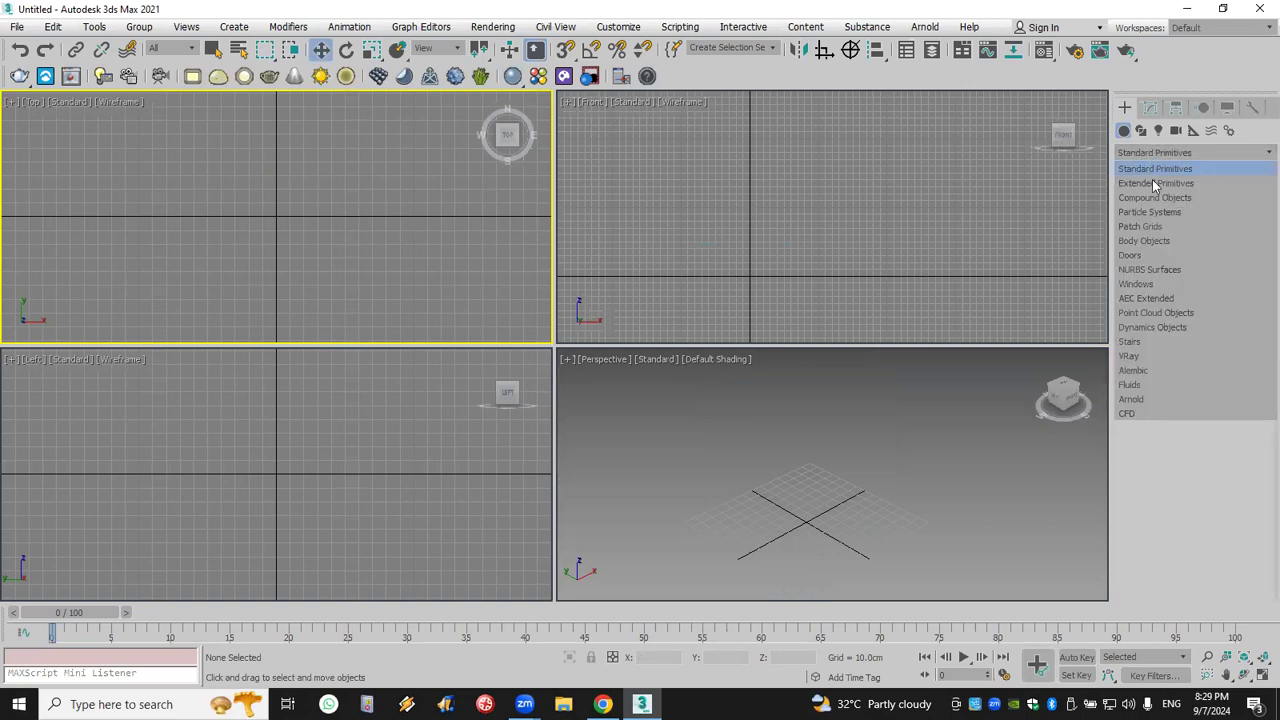
left_click(1176, 299)
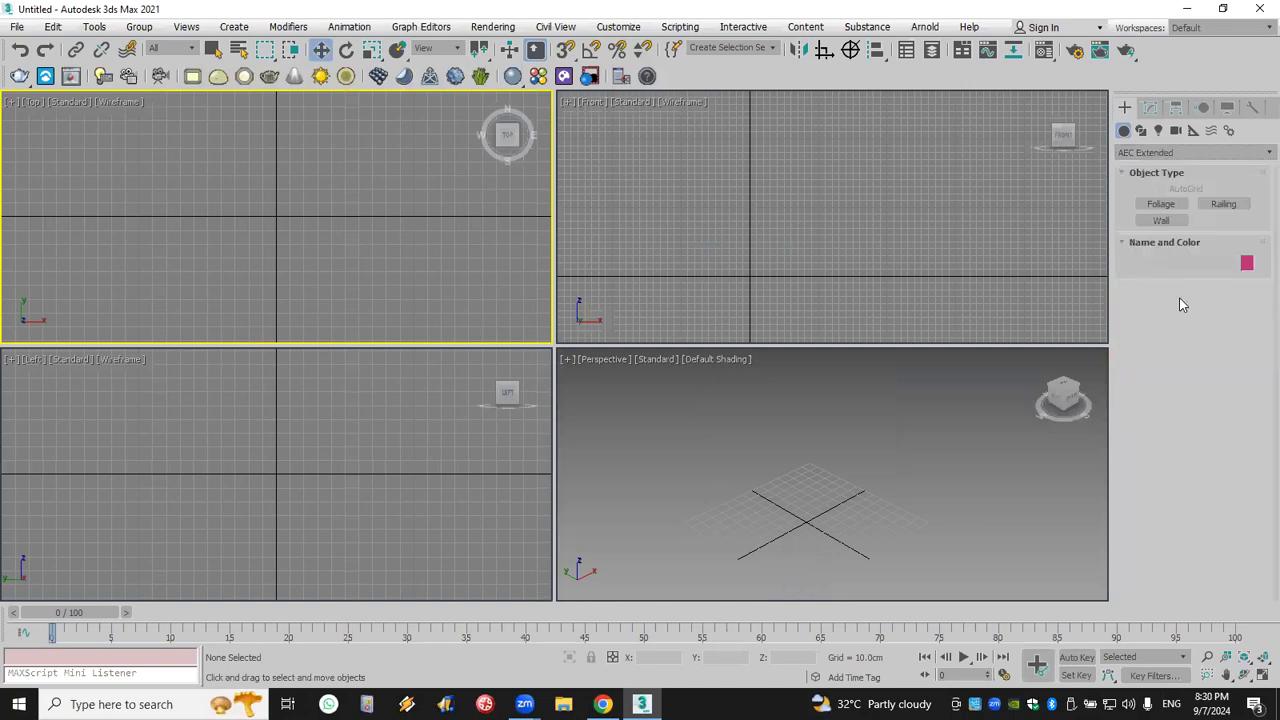
left_click(1160, 220)
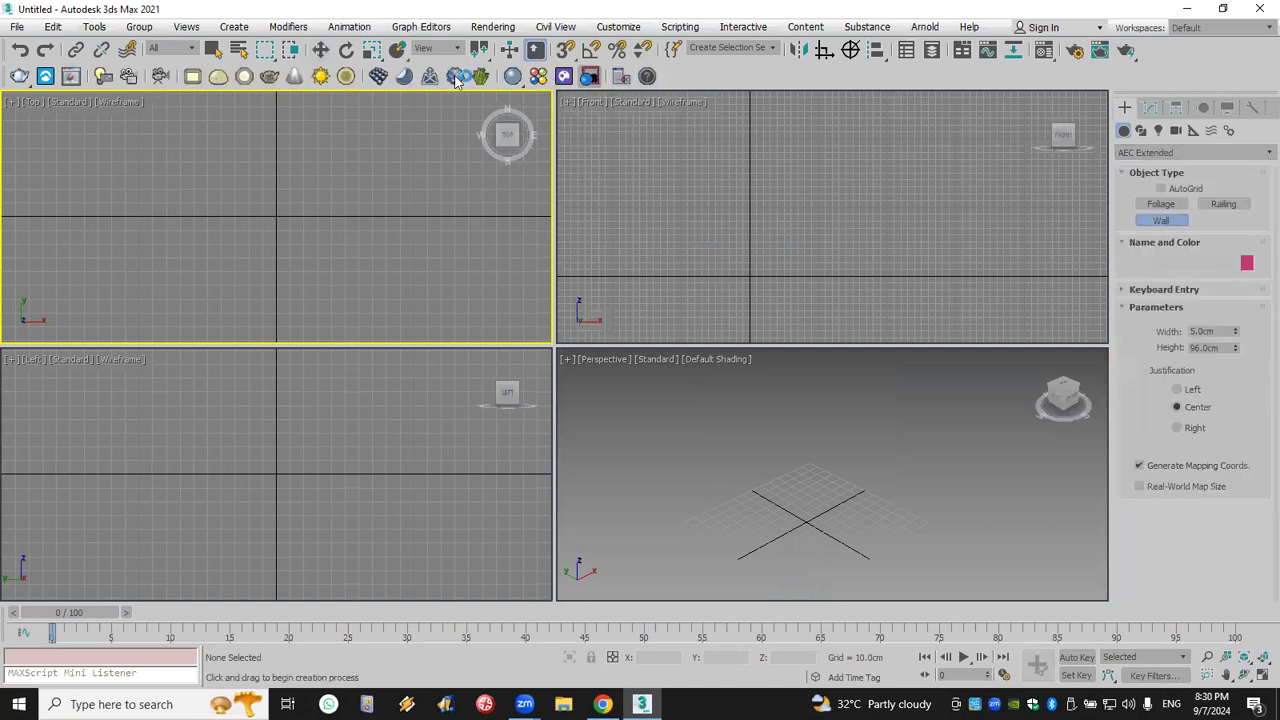
right_click(565, 50)
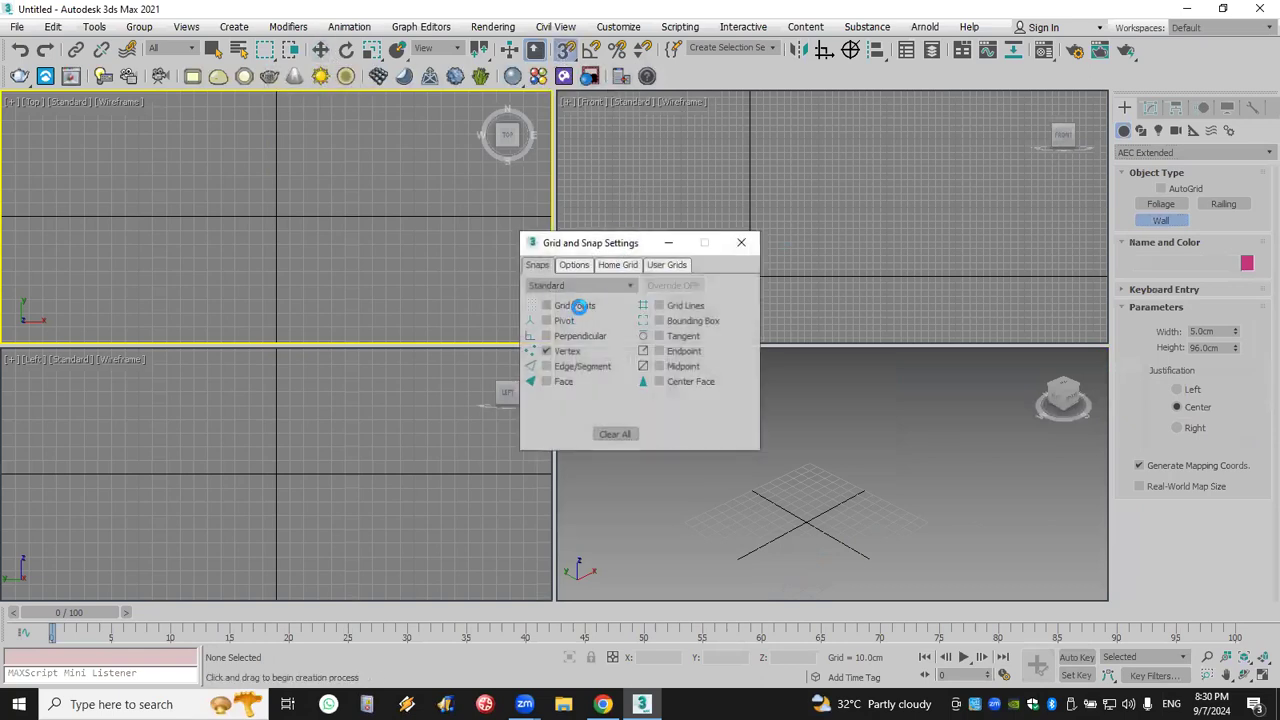
left_click(741, 242)
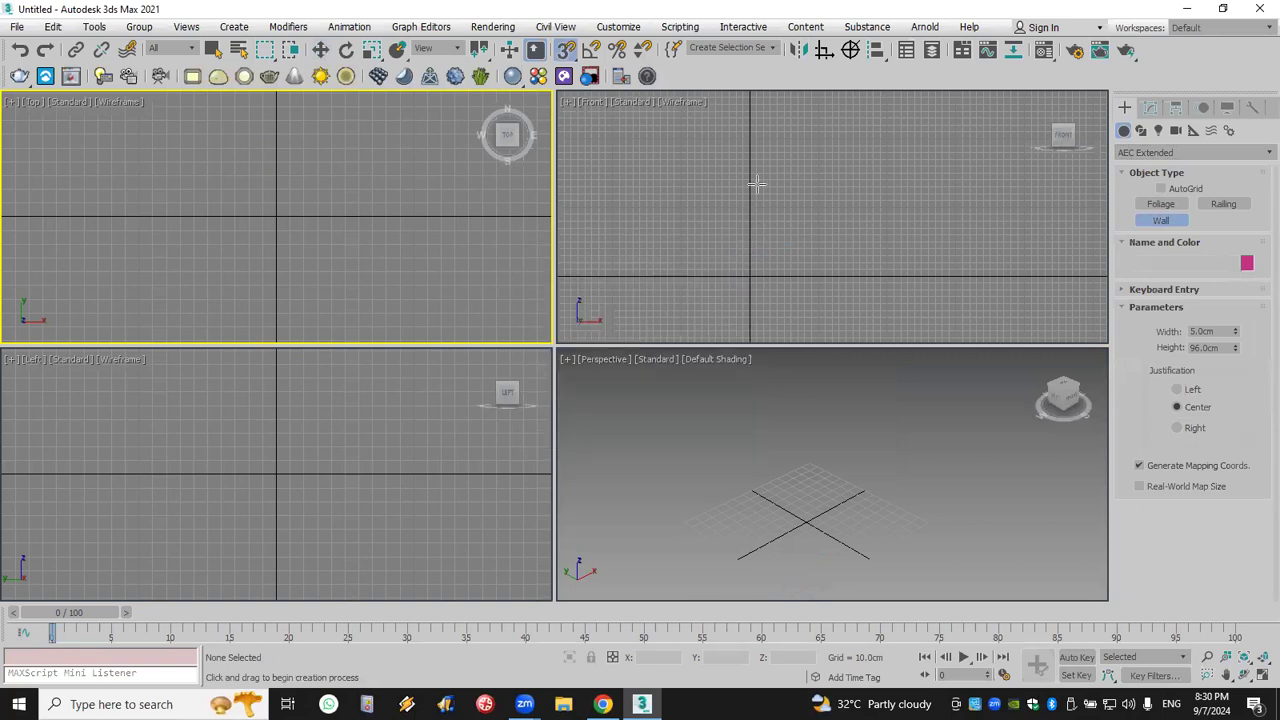
- Draw a closed rectangular wall about 200 by 210 cm in the Front view and weld its end points
left_click(748, 130)
left_click(888, 130)
left_click(888, 275)
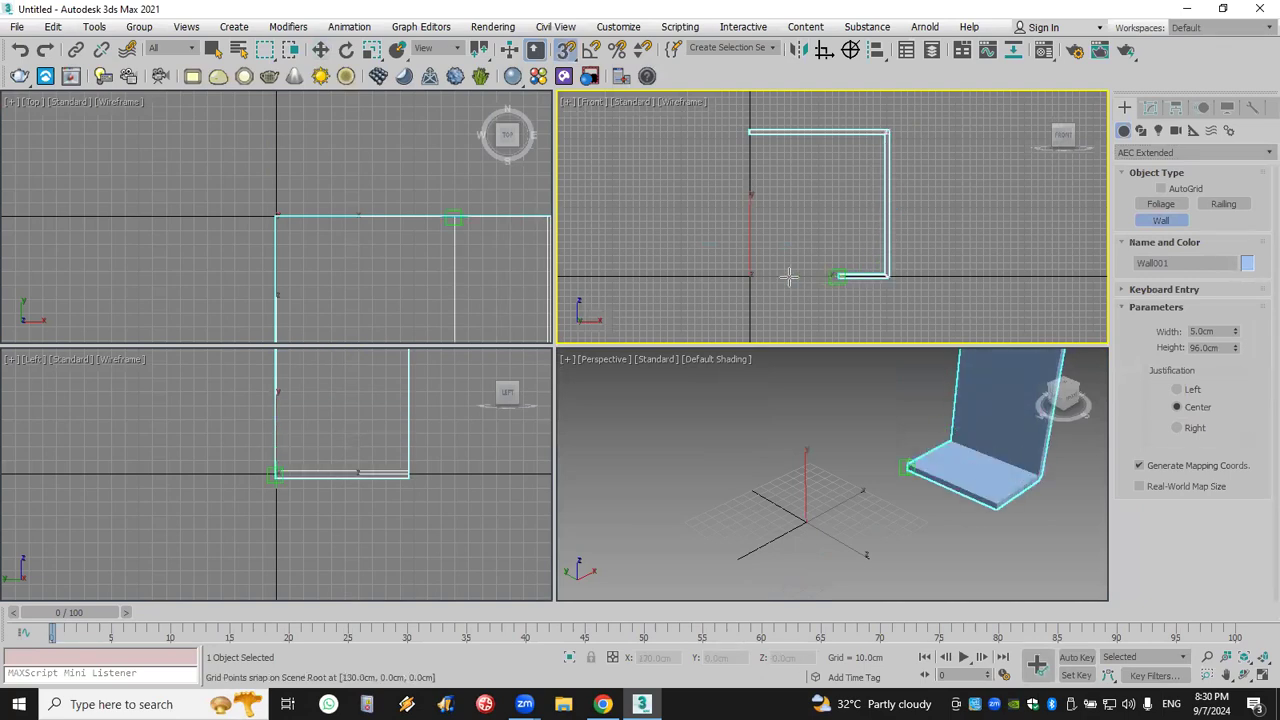
left_click(748, 275)
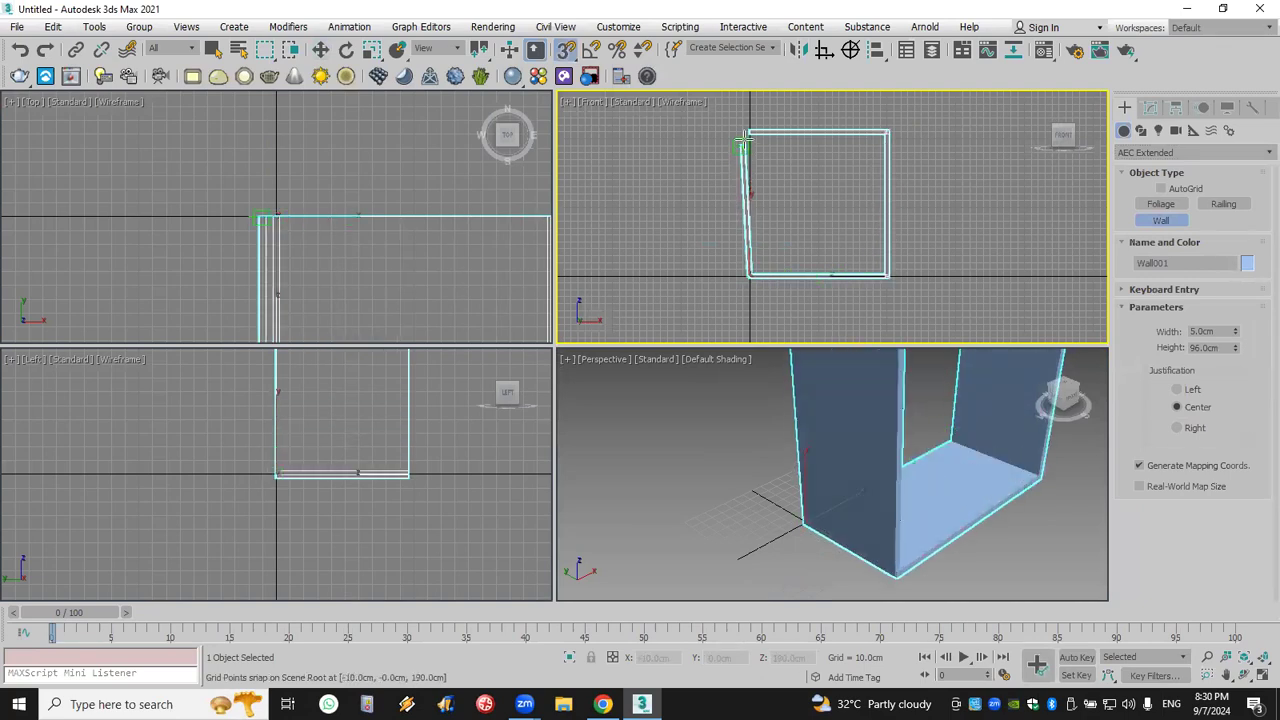
left_click(748, 131)
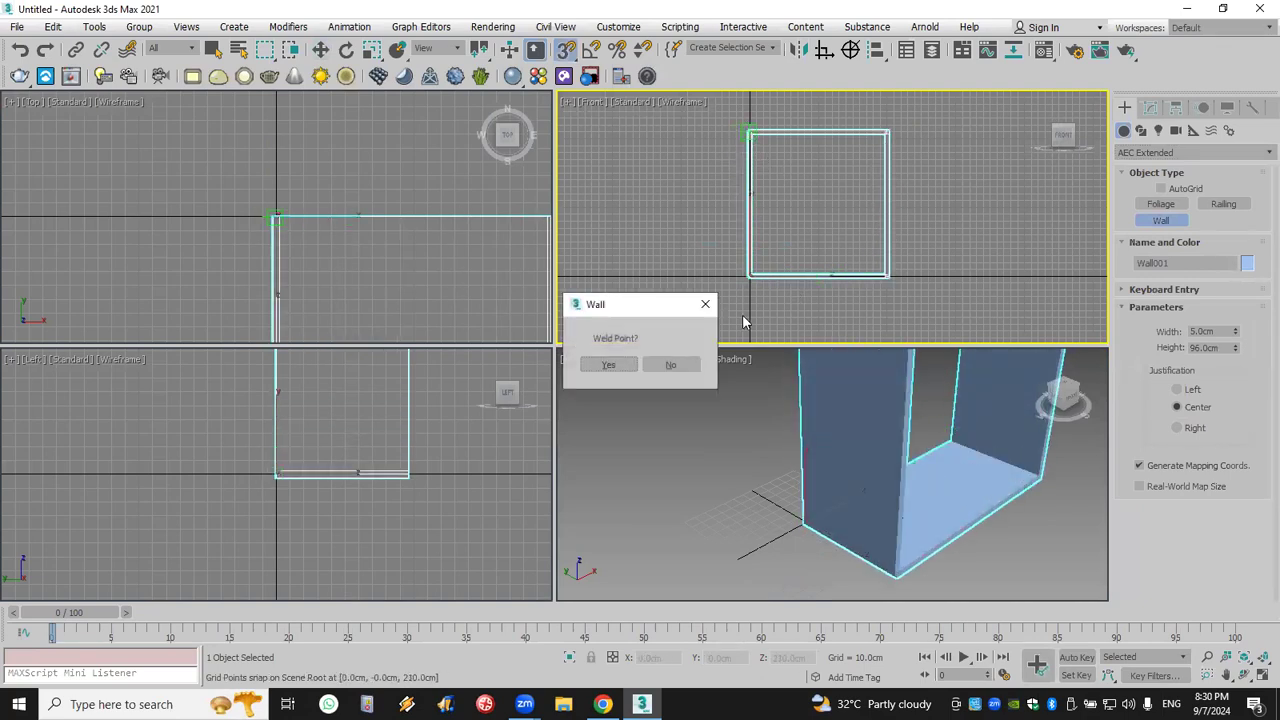
left_click(619, 372)
scroll(810, 460, "down", 5)
scroll(795, 492, "up", 3)
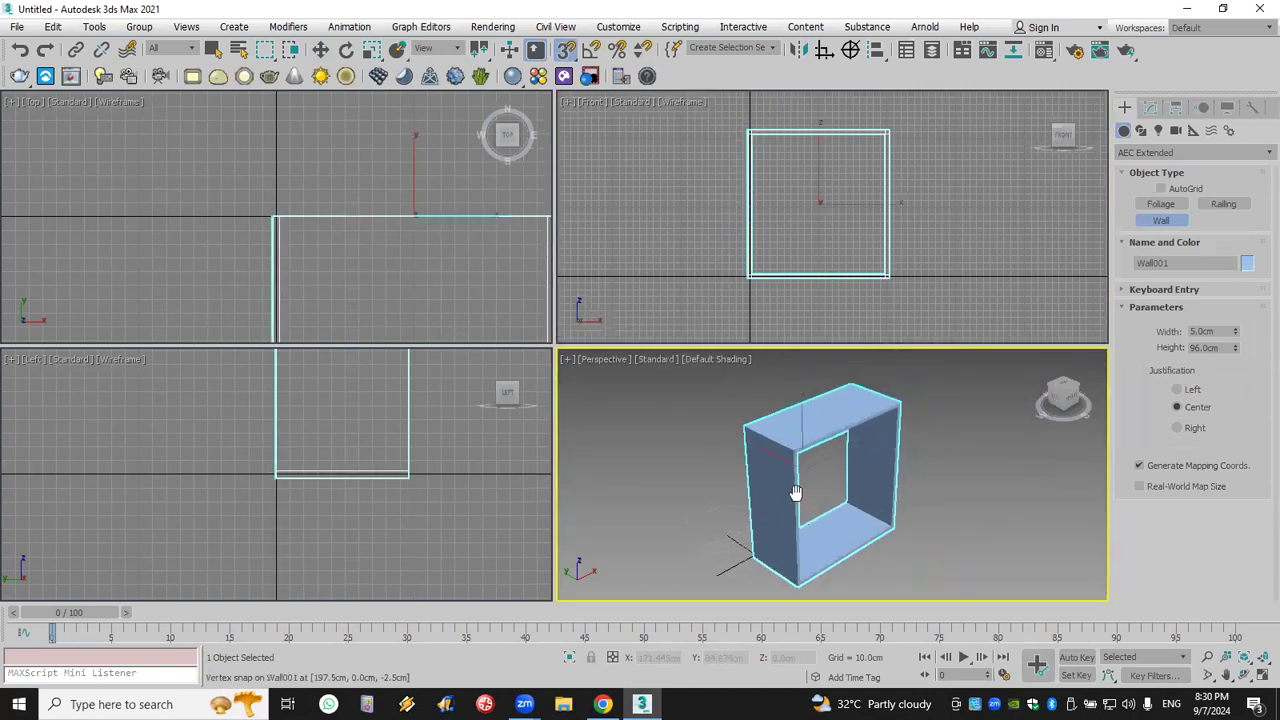
scroll(795, 492, "up", 3)
scroll(771, 457, "down", 4)
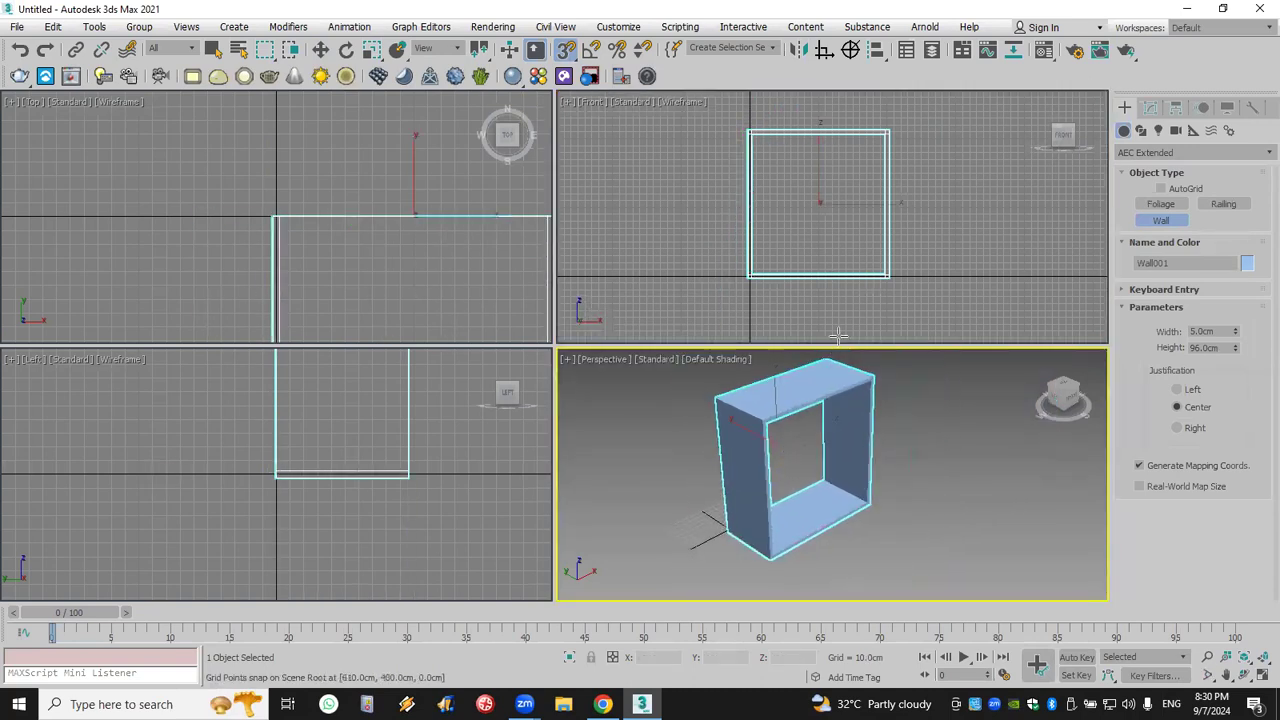
- Create a door panel box over the left half of the frame in the Front view, 212.5 by 102.5 cm, with a height of 2 cm
left_click(1150, 152)
left_click(1152, 172)
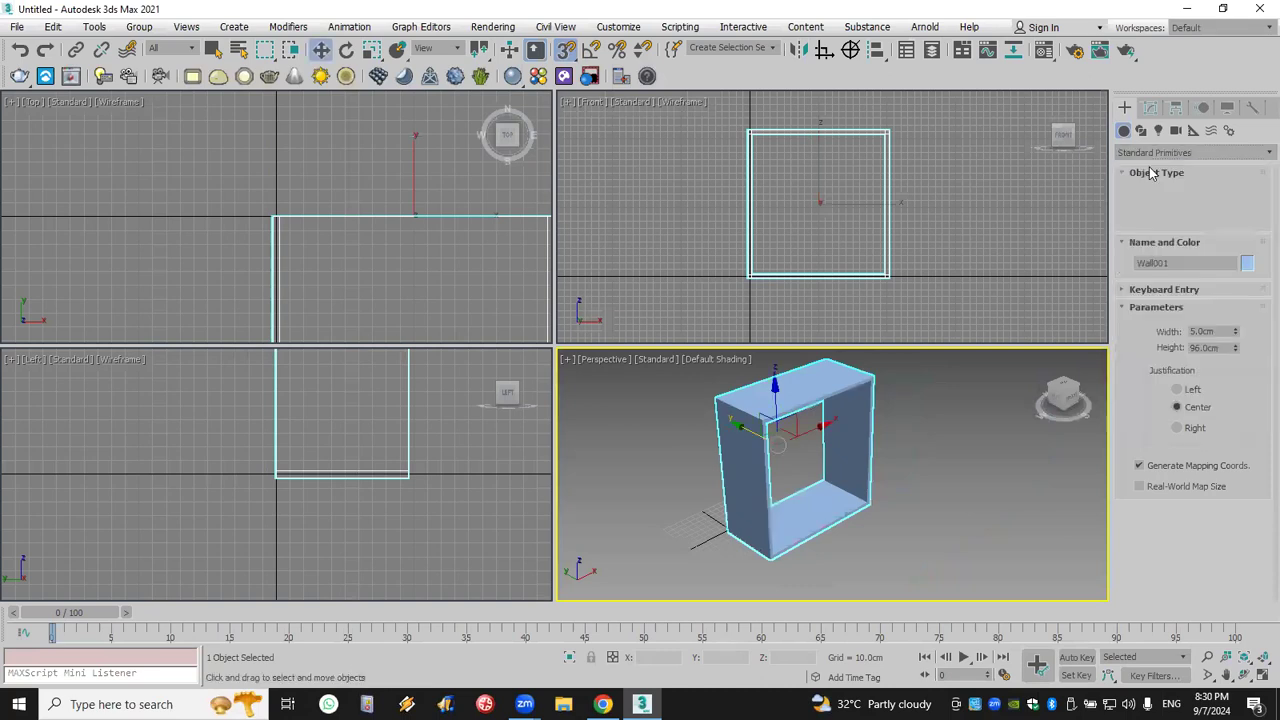
left_click(1160, 203)
left_click_drag(745, 125, 820, 277)
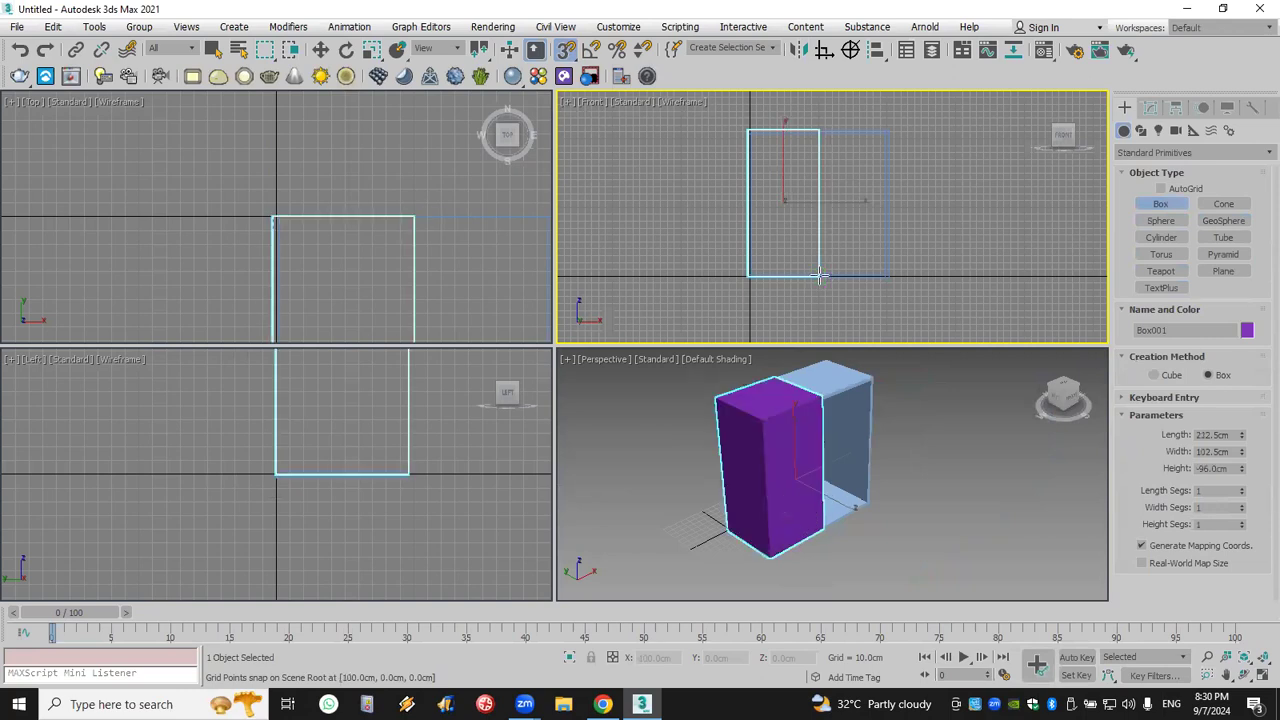
double_click(1214, 468)
key("BackSpace")
type("2")
key("Return")
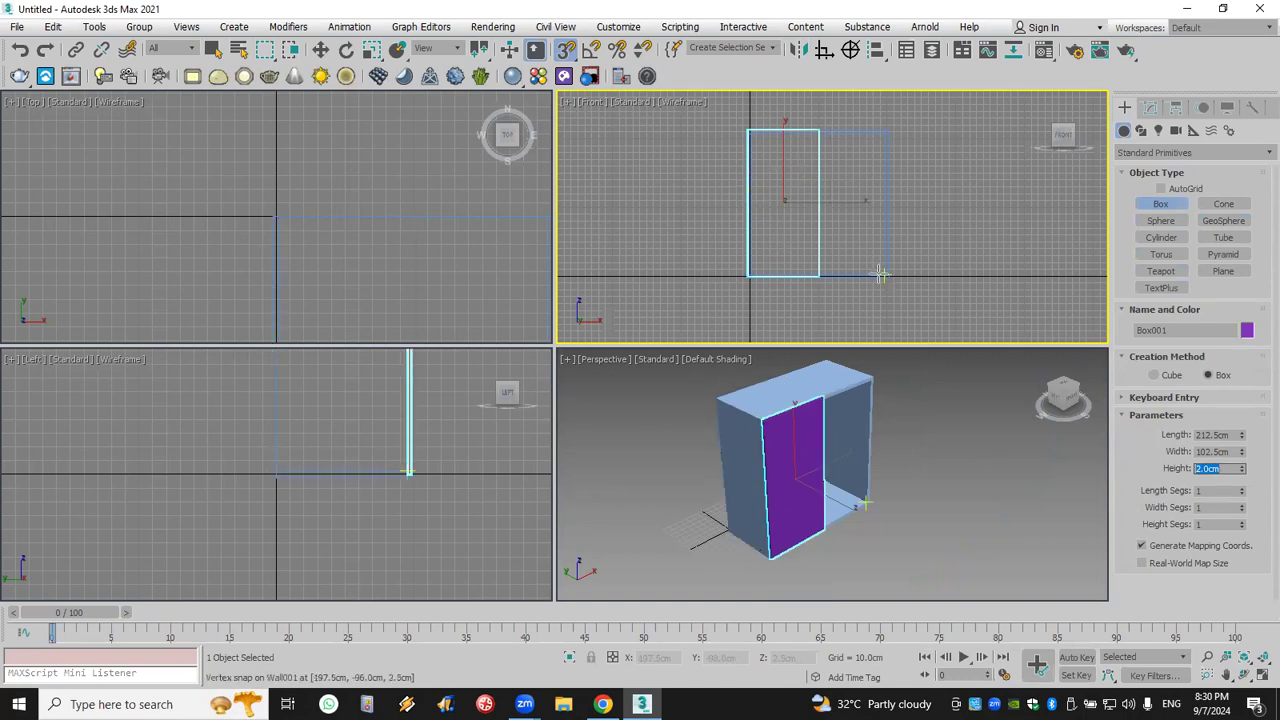
- Reset to an empty scene without saving the changes
left_click(17, 27)
left_click(32, 73)
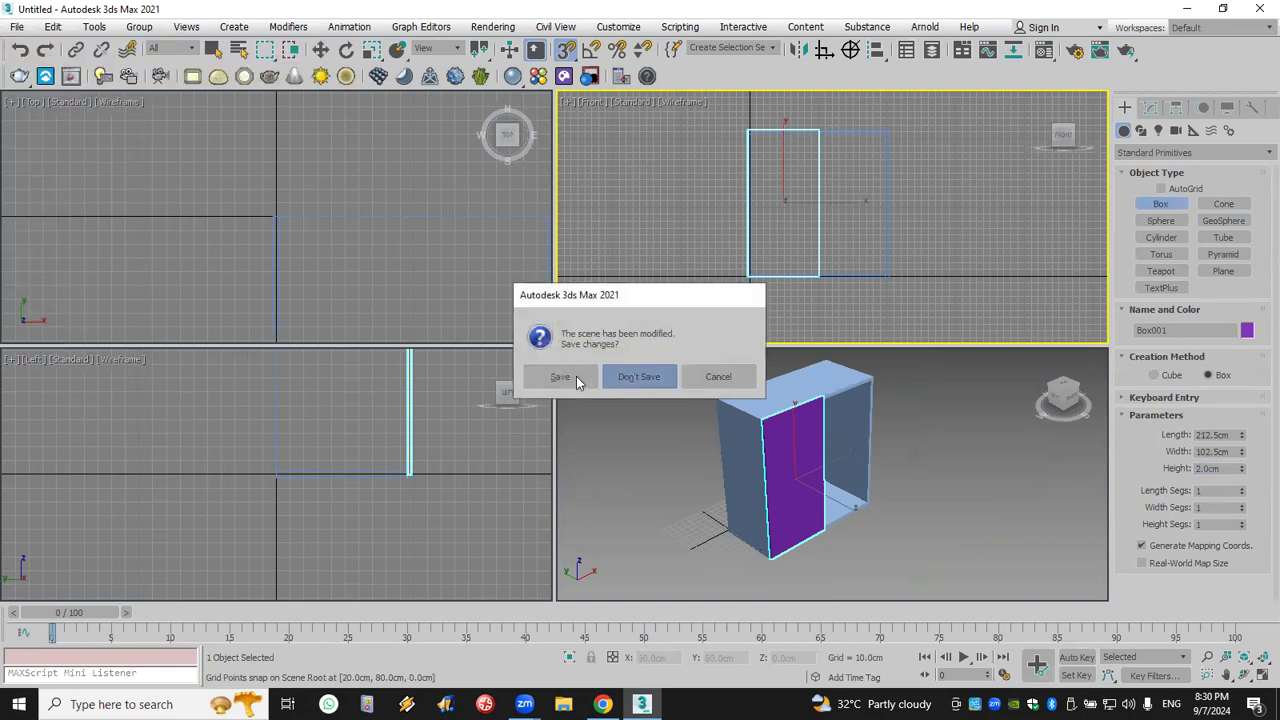
left_click(600, 378)
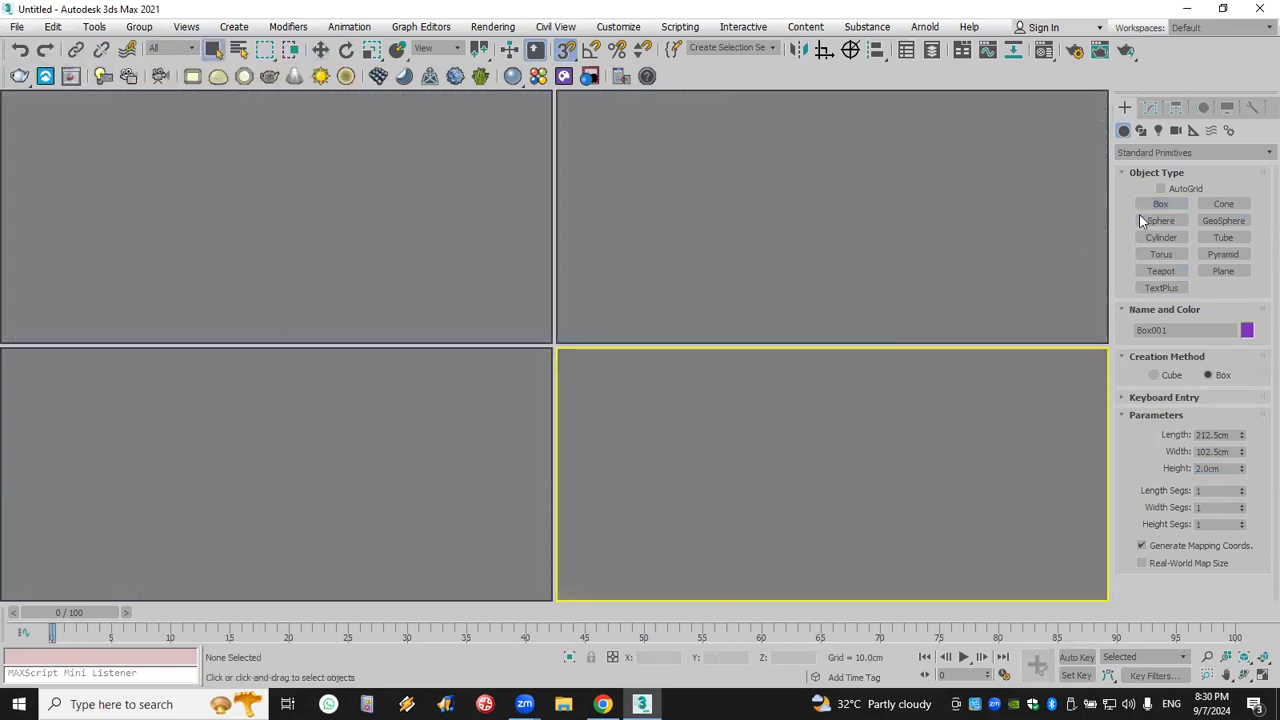
- Draw a wide closed rectangular wall in the Front view, 5 cm wide and 96 cm high, and weld its end points
left_click(1156, 153)
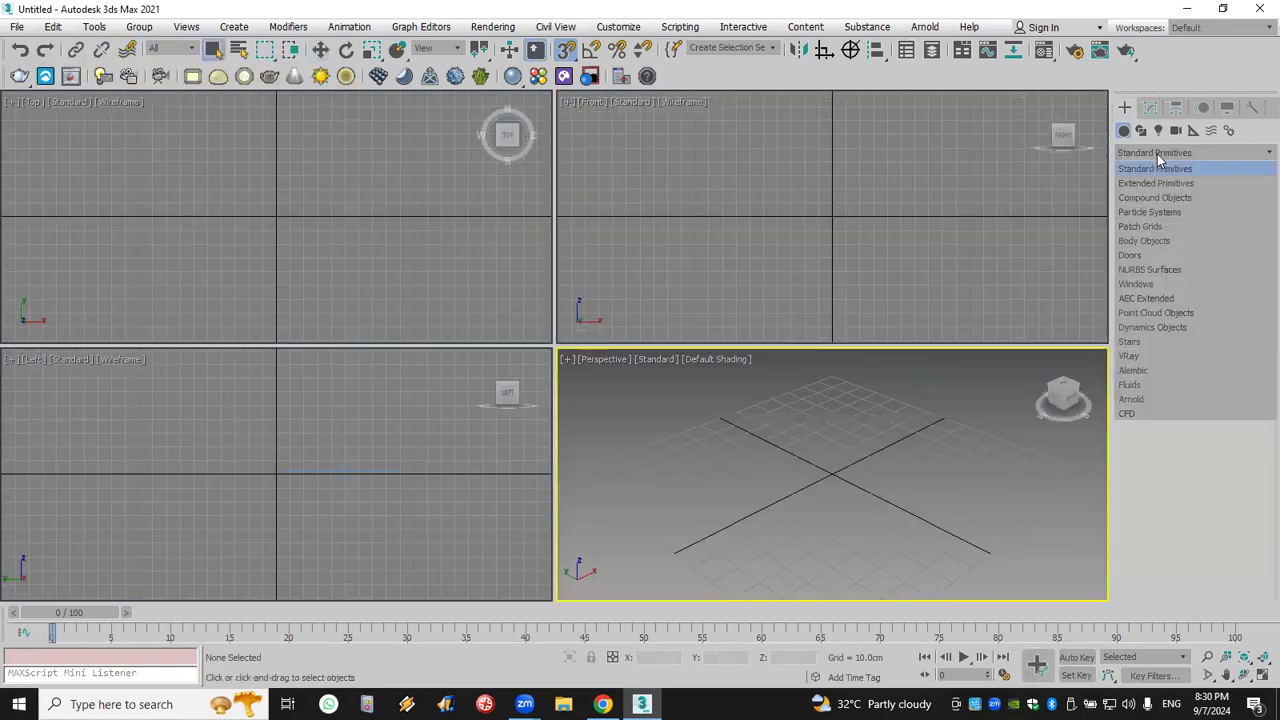
left_click(1184, 297)
left_click(1160, 220)
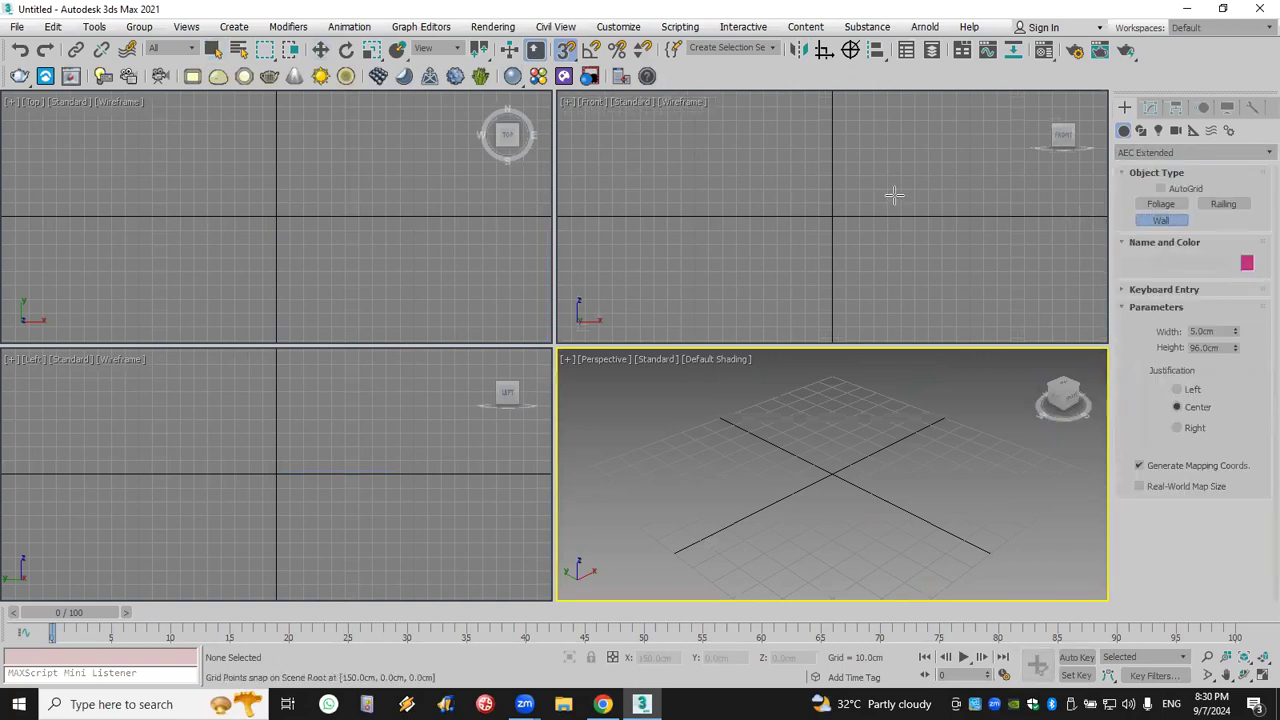
left_click(955, 148)
left_click(663, 148)
left_click(666, 298)
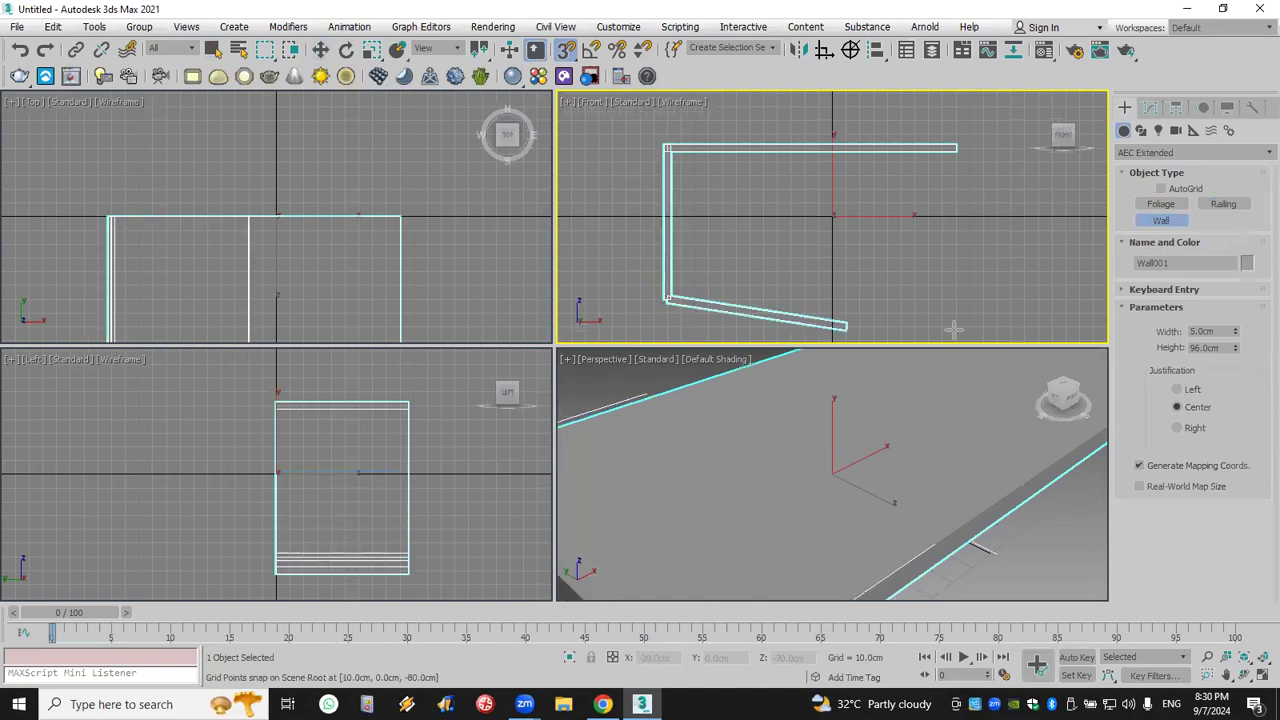
left_click(1052, 298)
left_click(1050, 148)
left_click(960, 150)
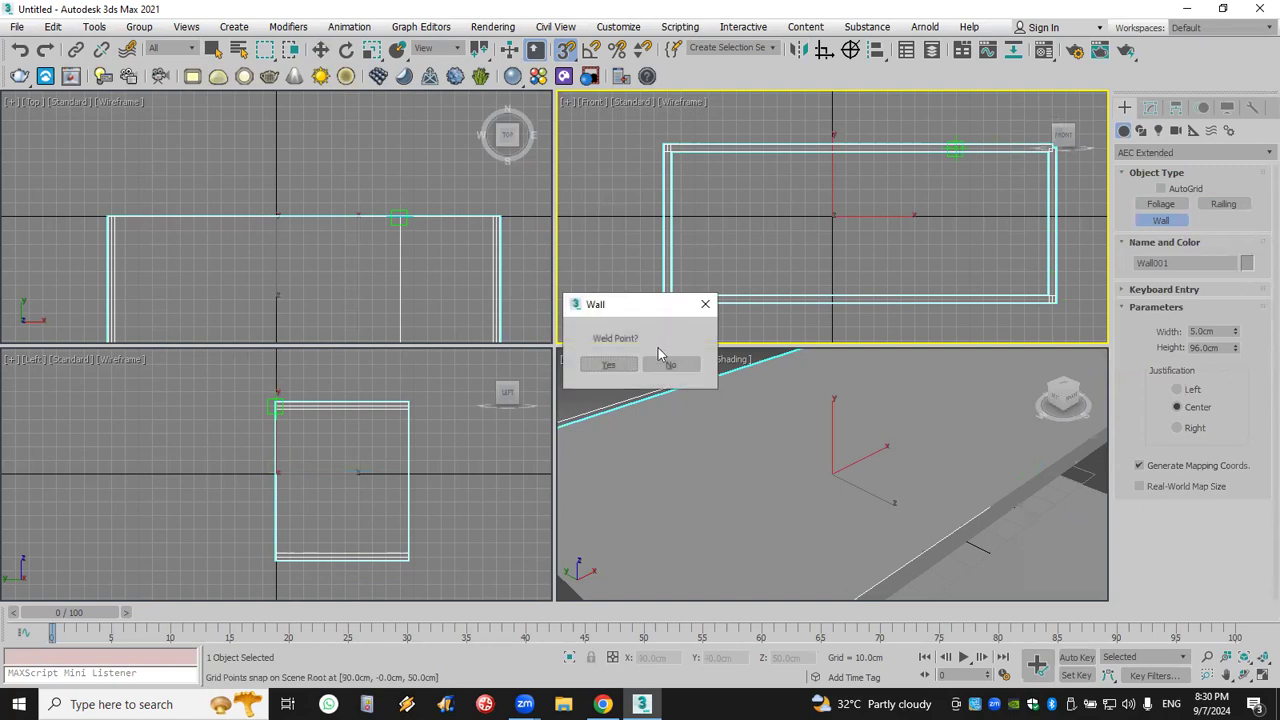
left_click(609, 363)
right_click(735, 231)
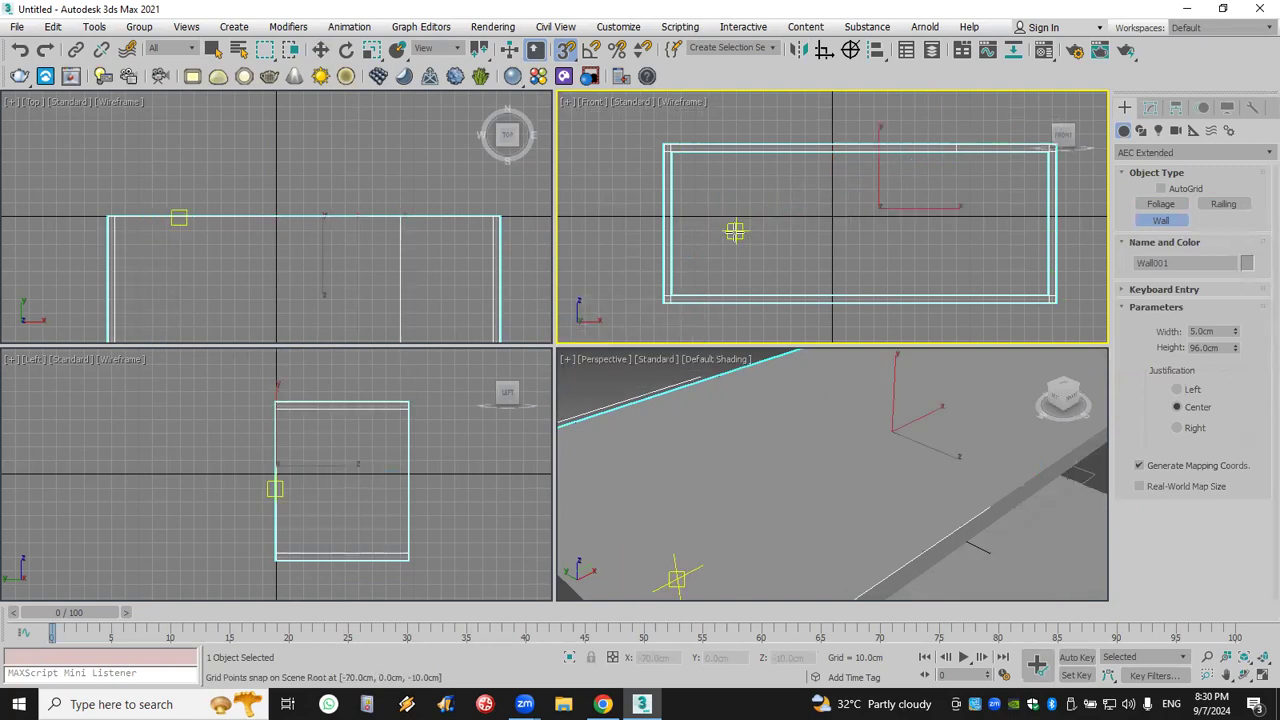
- Draw a stepped interior wall of seven straight segments in the Front view, running from the frame's left side to its right side
left_click(668, 189)
left_click(763, 189)
left_click(763, 258)
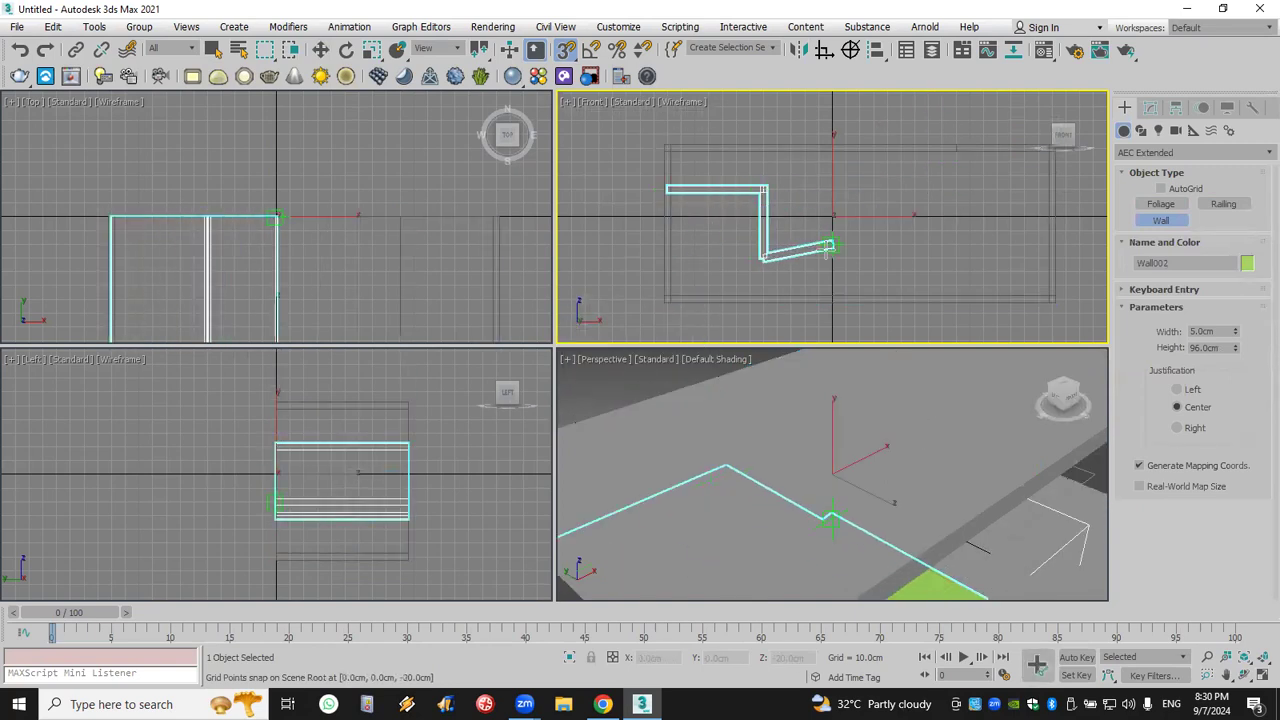
left_click(833, 258)
left_click(833, 205)
left_click(957, 205)
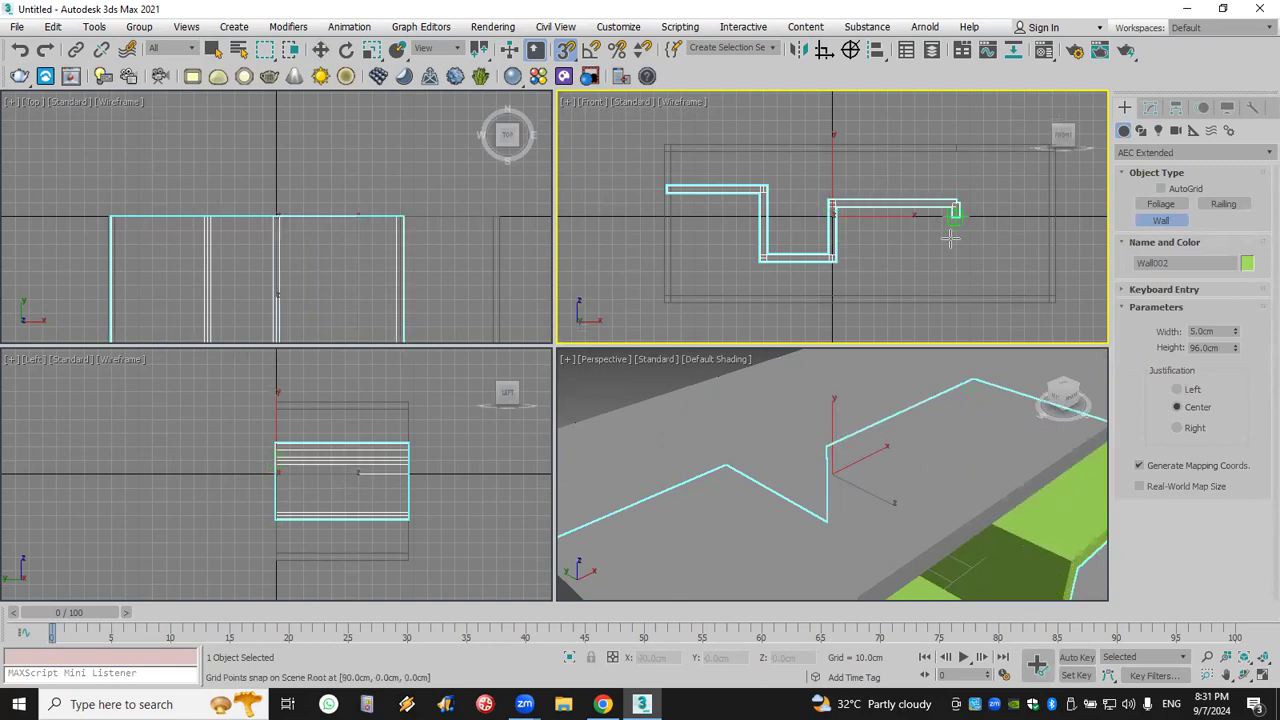
left_click(957, 258)
left_click(1050, 258)
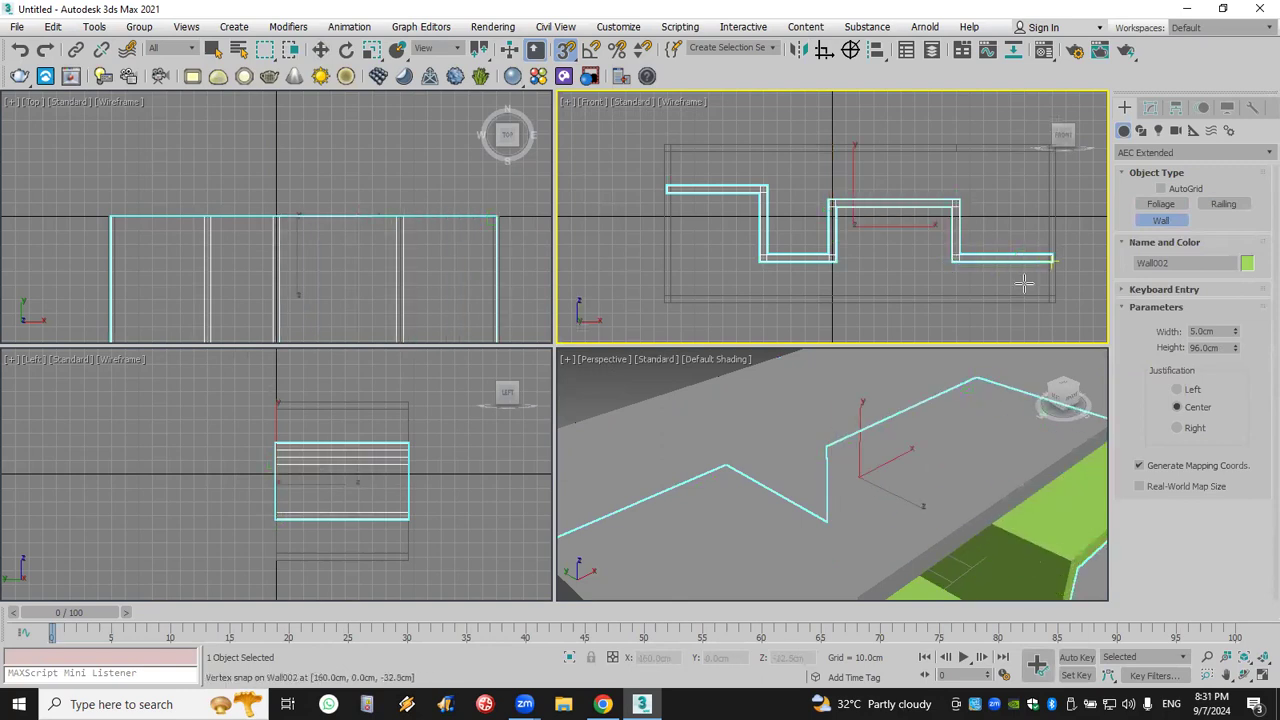
- Finish the stepped interior wall, inspect the cabinet in the Perspective view, and fit all viewports to the model
right_click(935, 450)
middle_click_drag(935, 450, 815, 437, "alt")
right_click(958, 532)
left_click(958, 532)
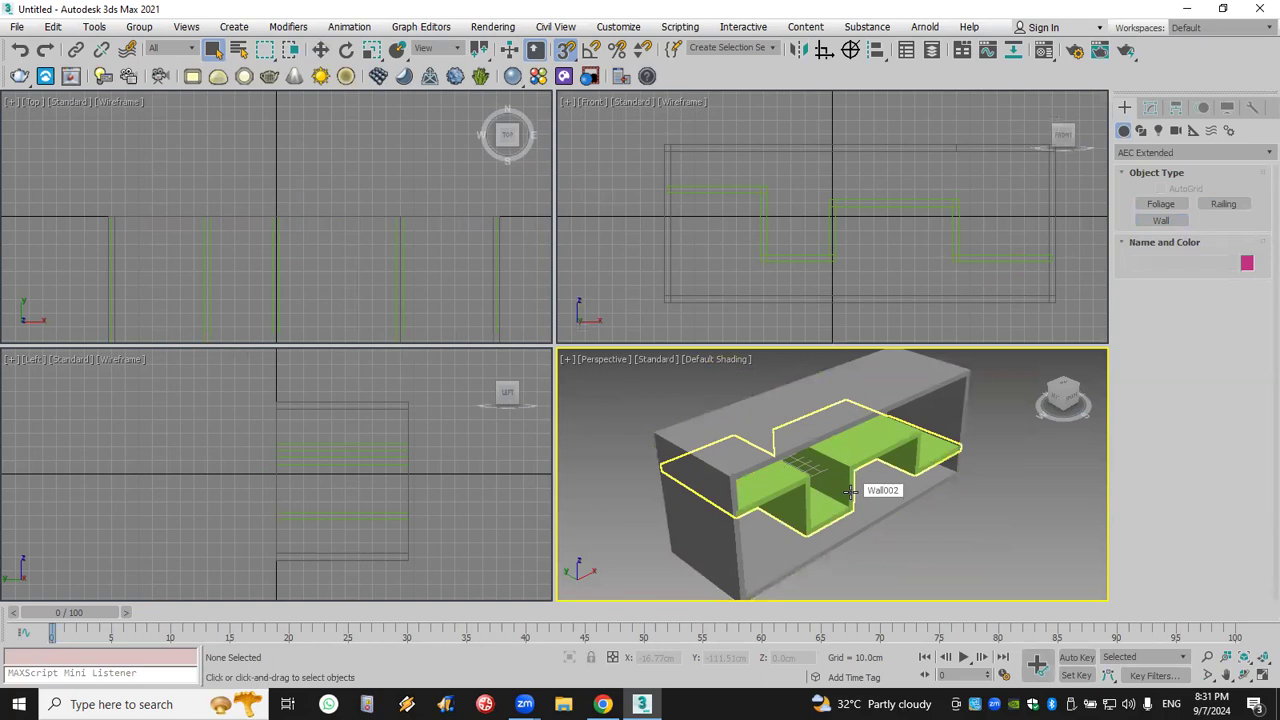
left_click(1261, 660)
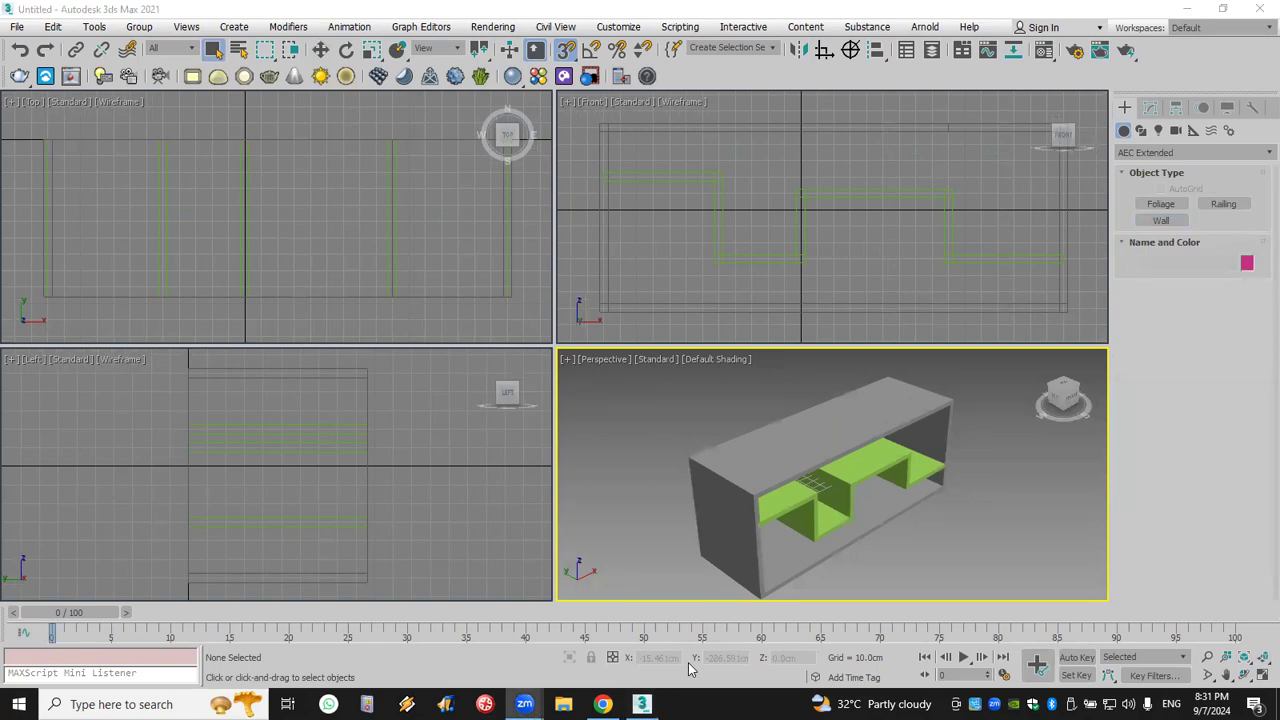
left_click(818, 7)
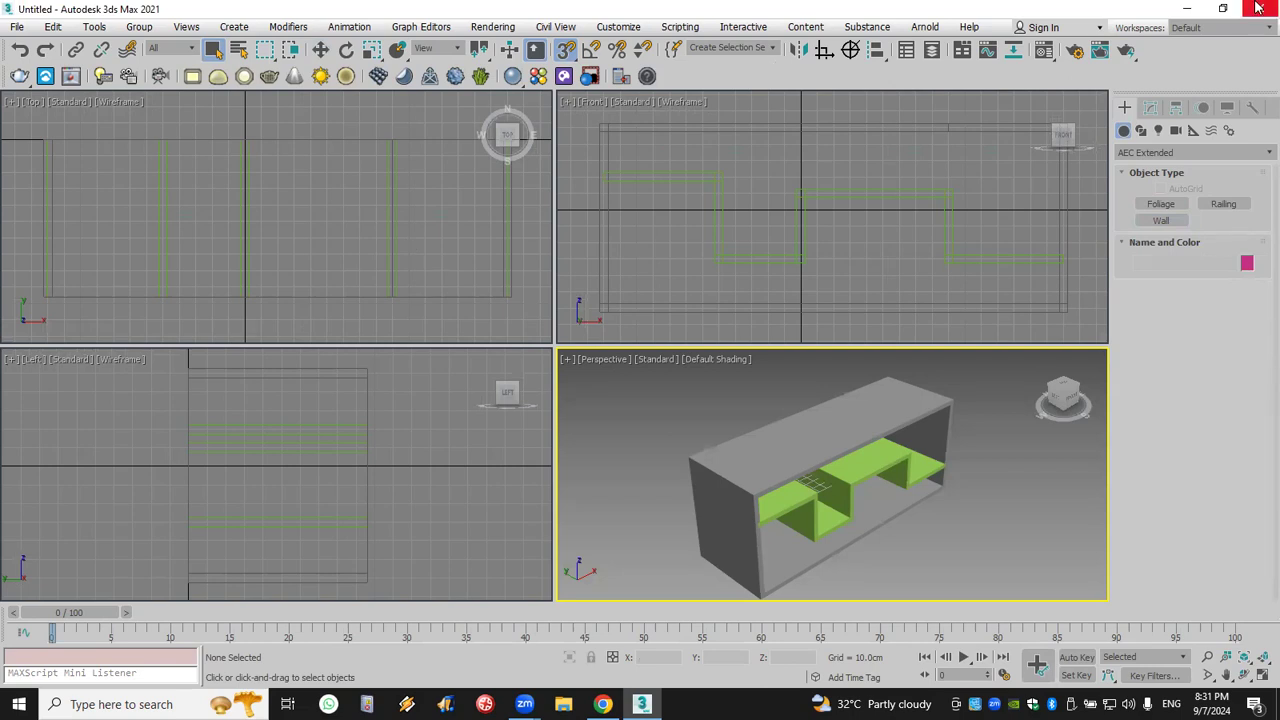
left_click(1258, 8)
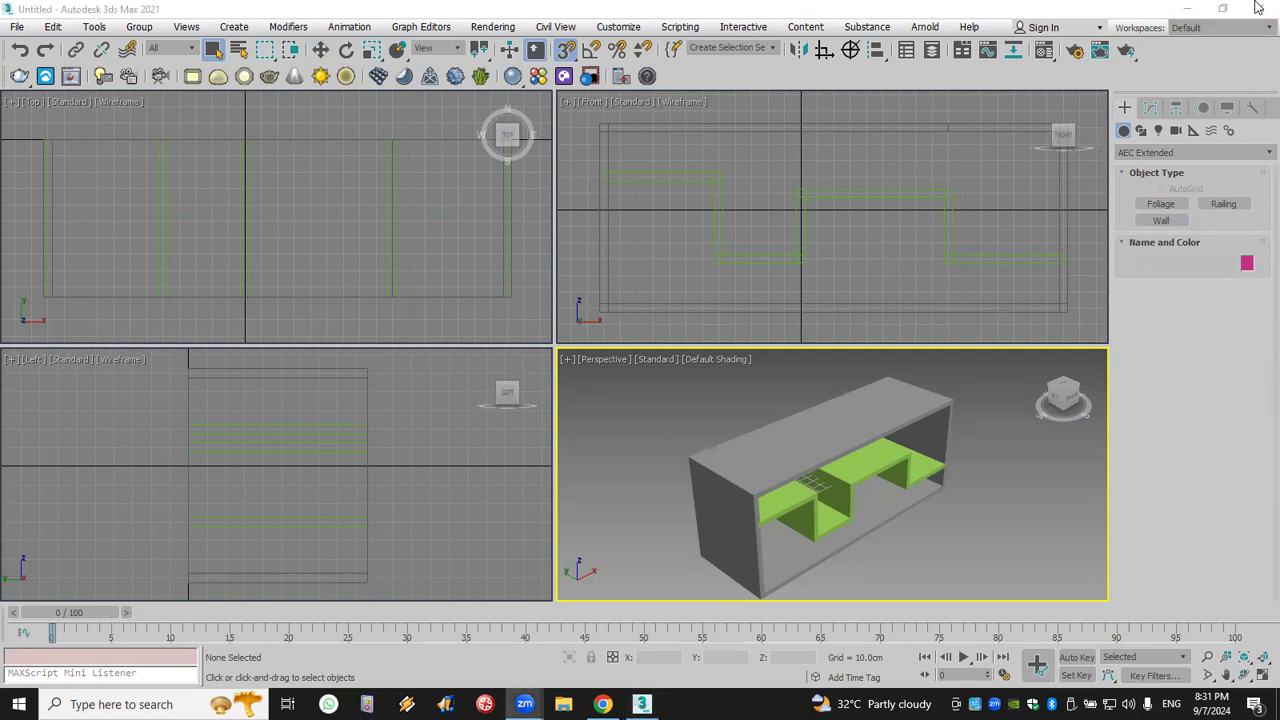
left_click(520, 8)
left_click(755, 6)
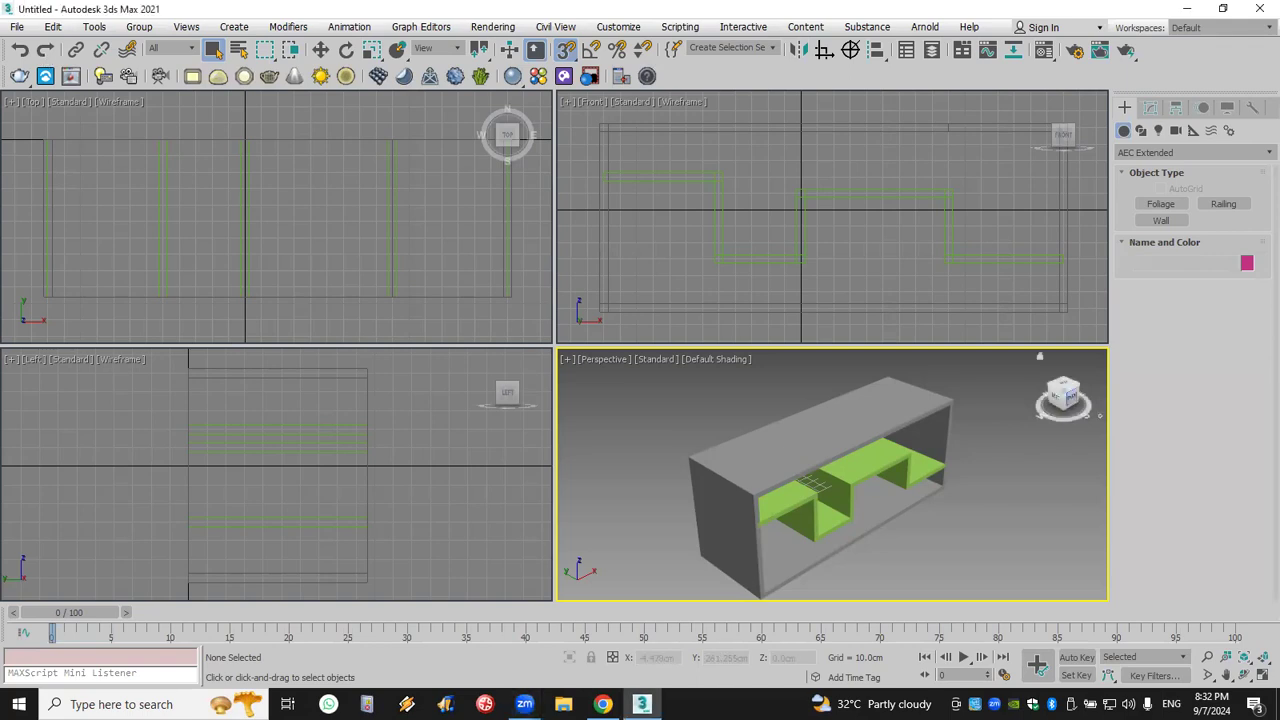
- Discard the cabinet model and reset to an empty scene without saving
left_click(17, 26)
left_click(30, 72)
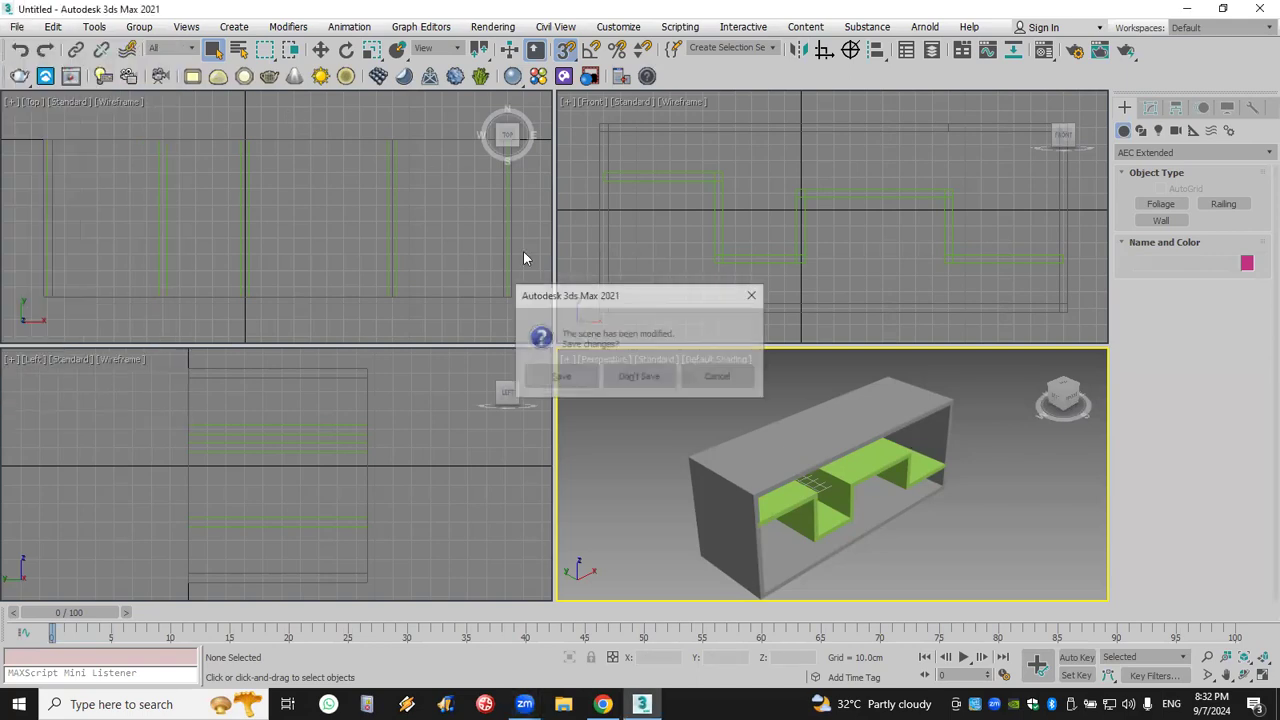
left_click(632, 381)
left_click(592, 379)
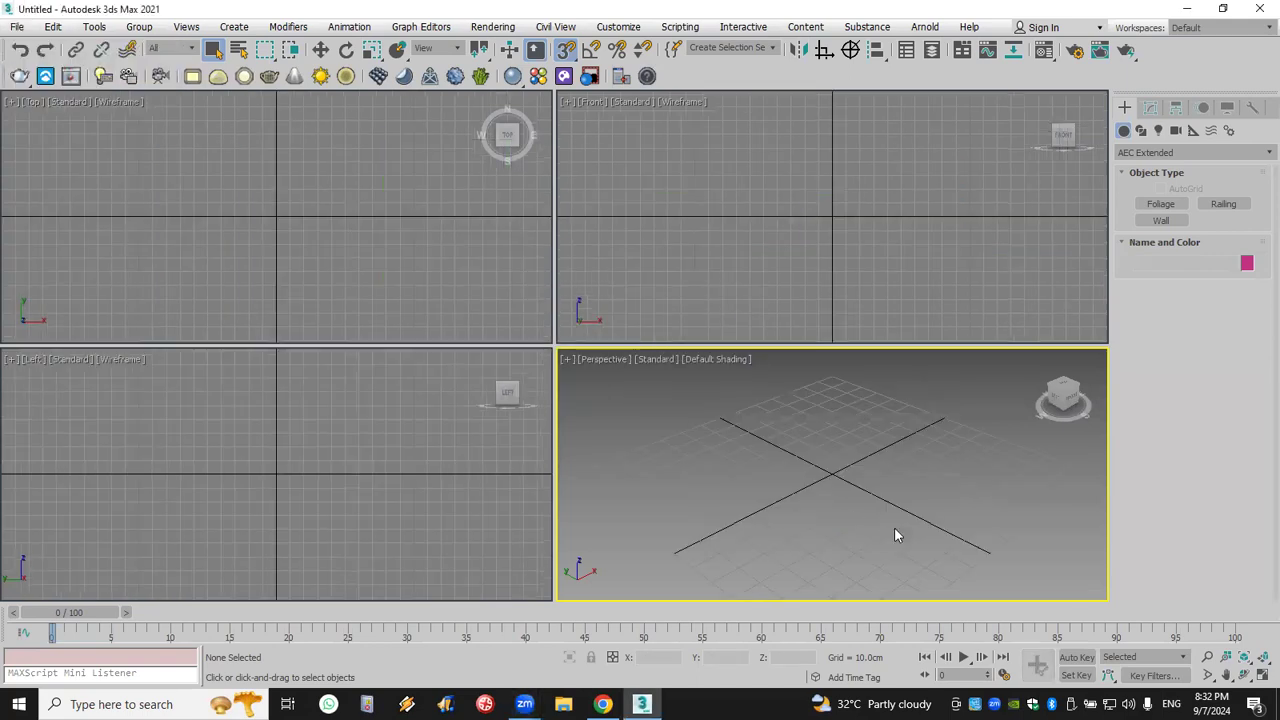
- Go to the desktop and open a reference picture from the MAX folder for a closer look
key("super+d")
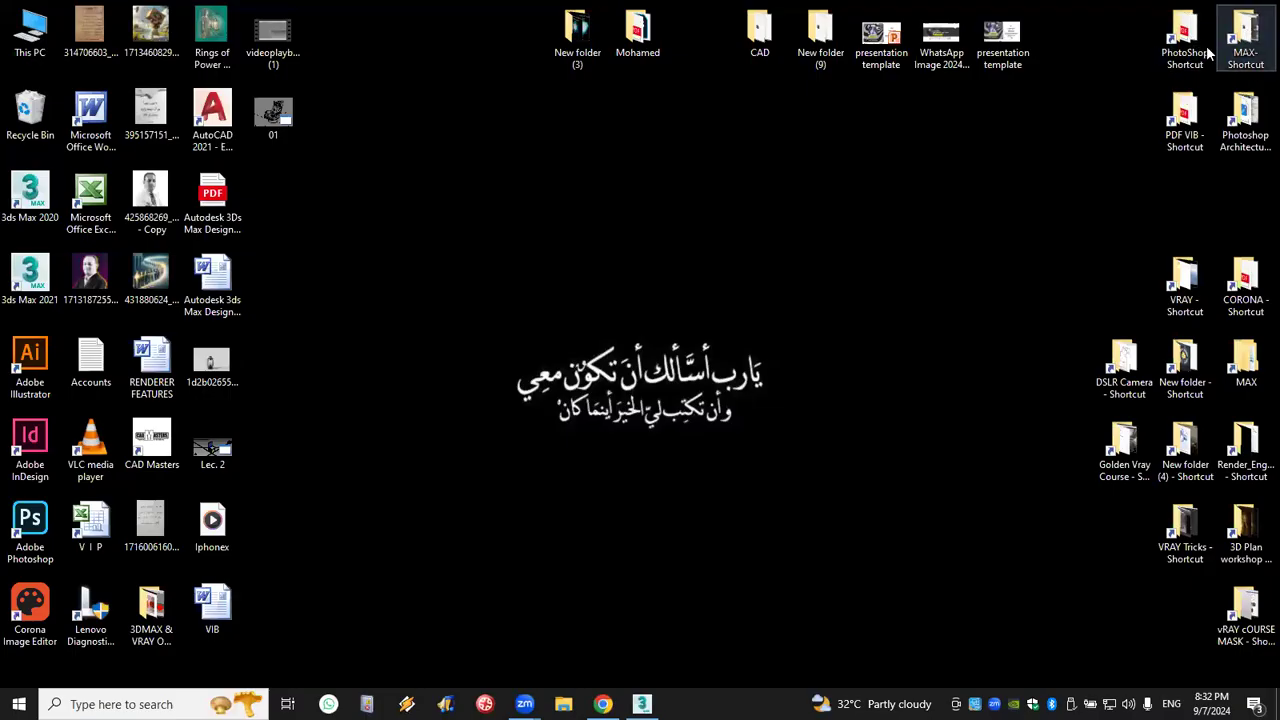
double_click(1240, 38)
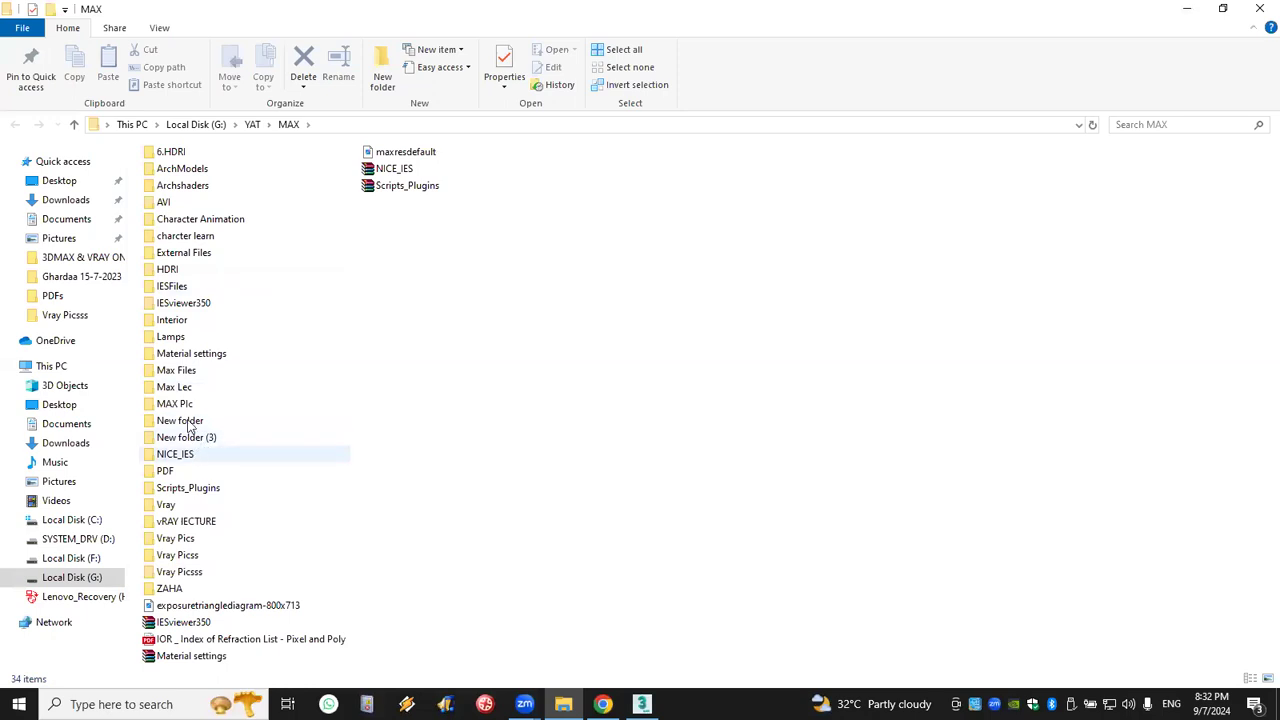
double_click(180, 320)
double_click(293, 331)
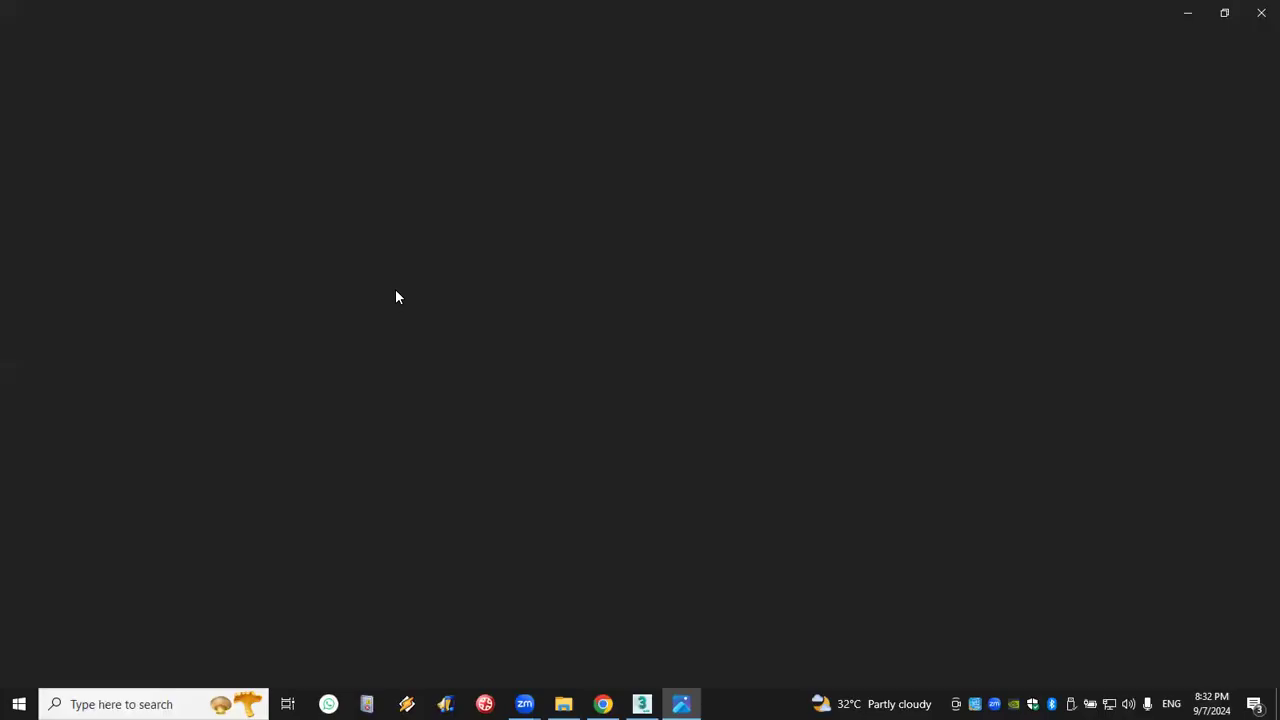
scroll(705, 340, "up", 3)
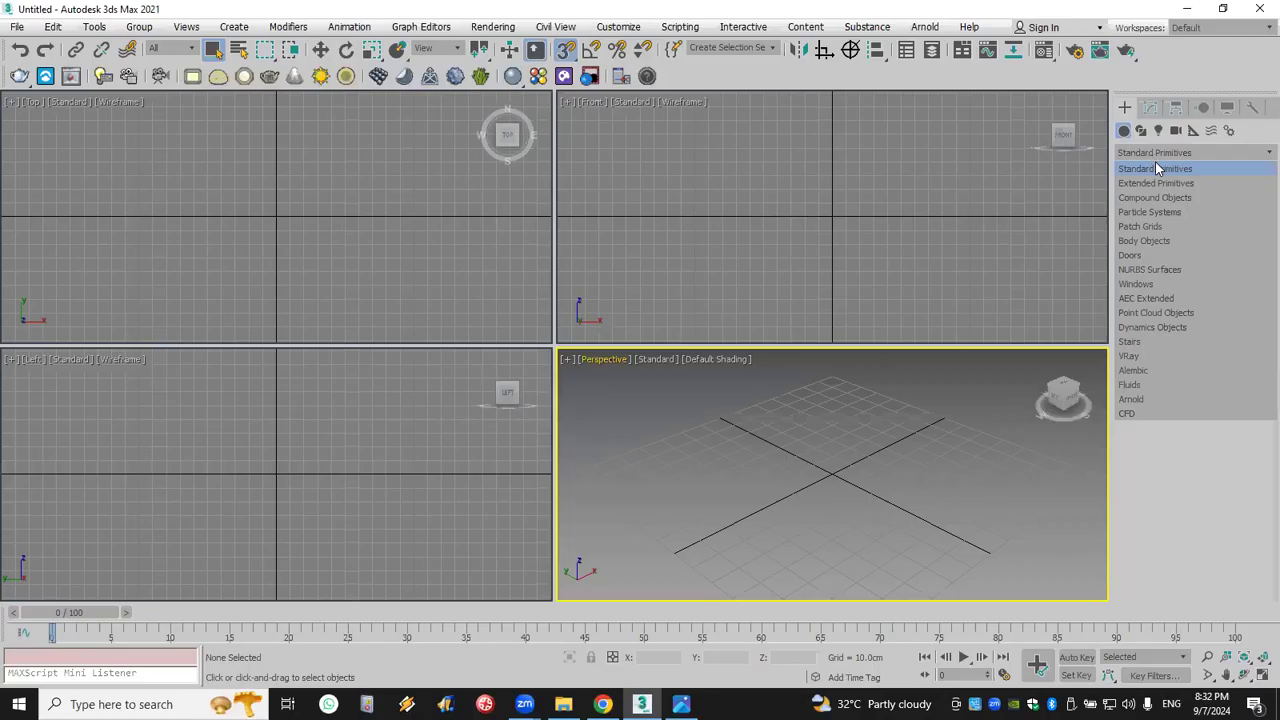
- Create a thin chamfer box in the Top view, about 89 by 140 cm and 1.7 cm high, with snapping off
left_click(1168, 184)
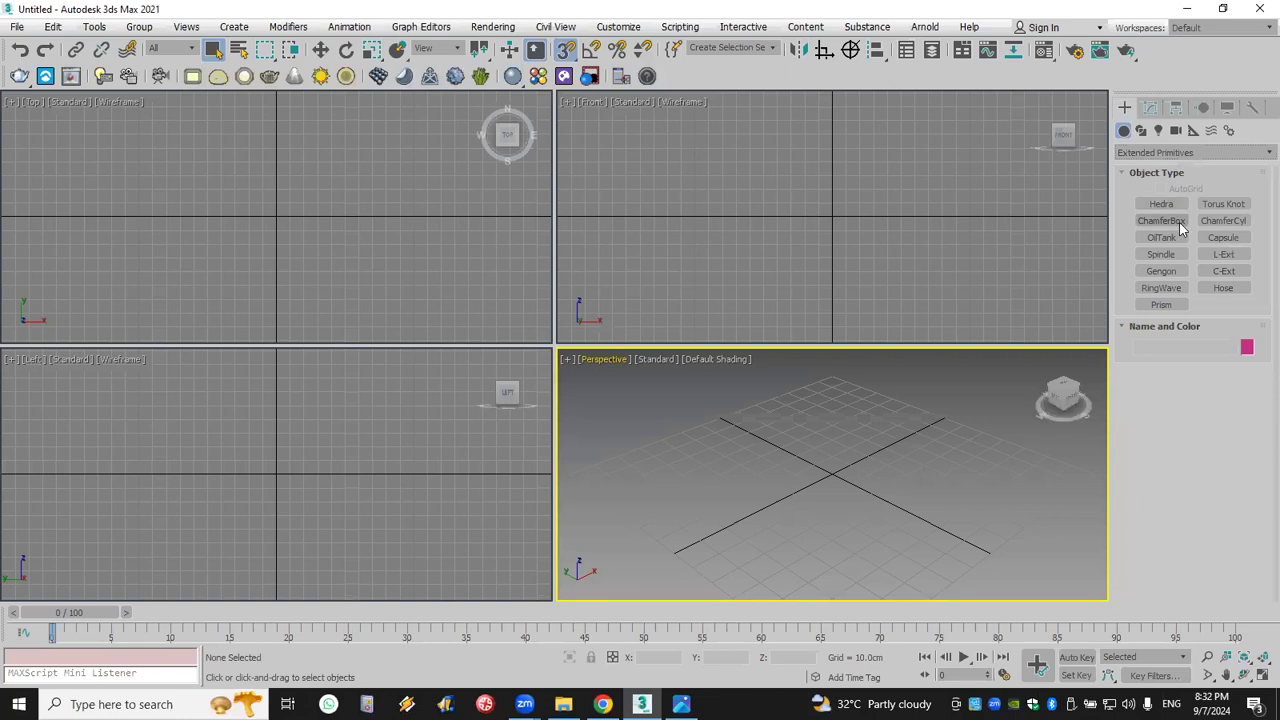
left_click(1179, 222)
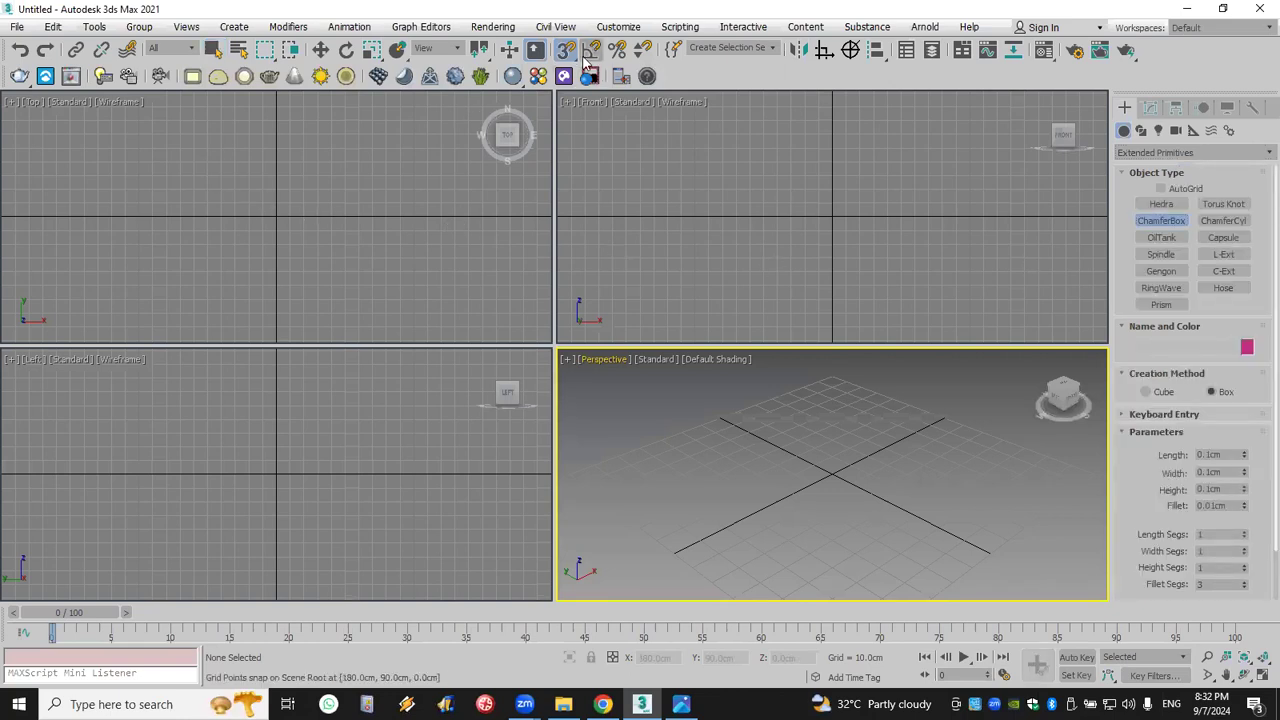
left_click_drag(174, 157, 367, 278)
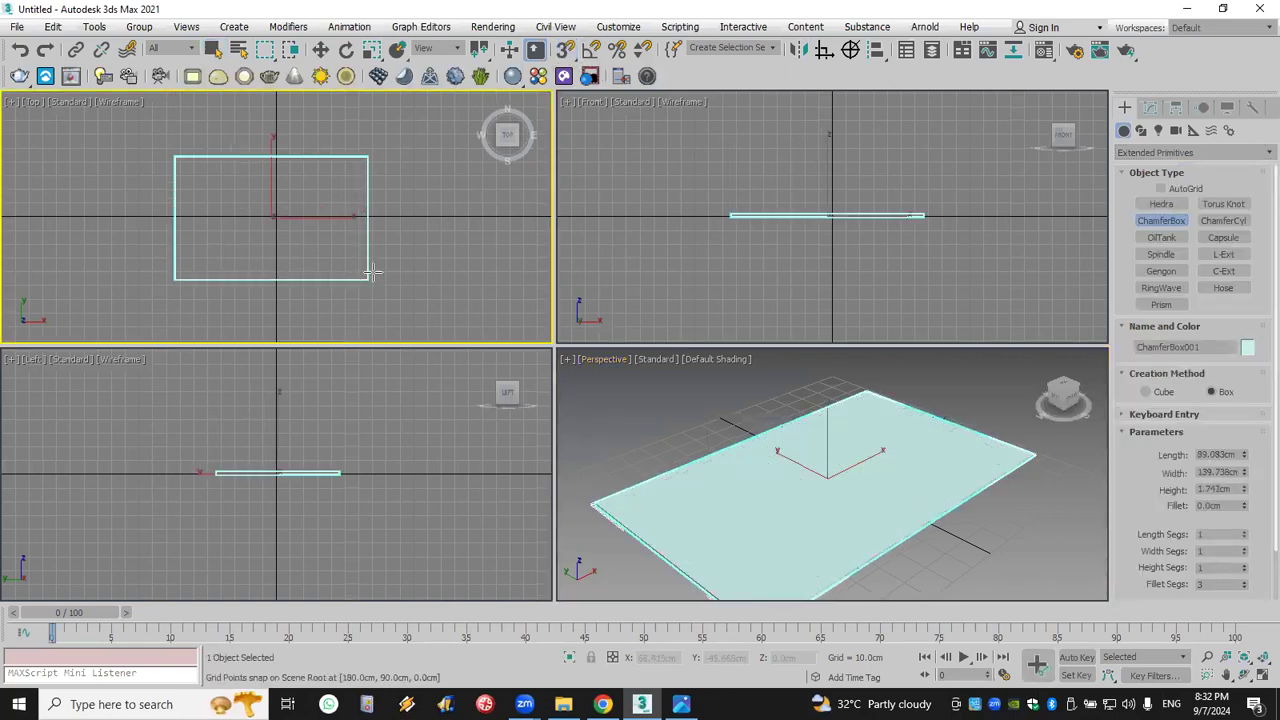
left_click(374, 277)
left_click(384, 244)
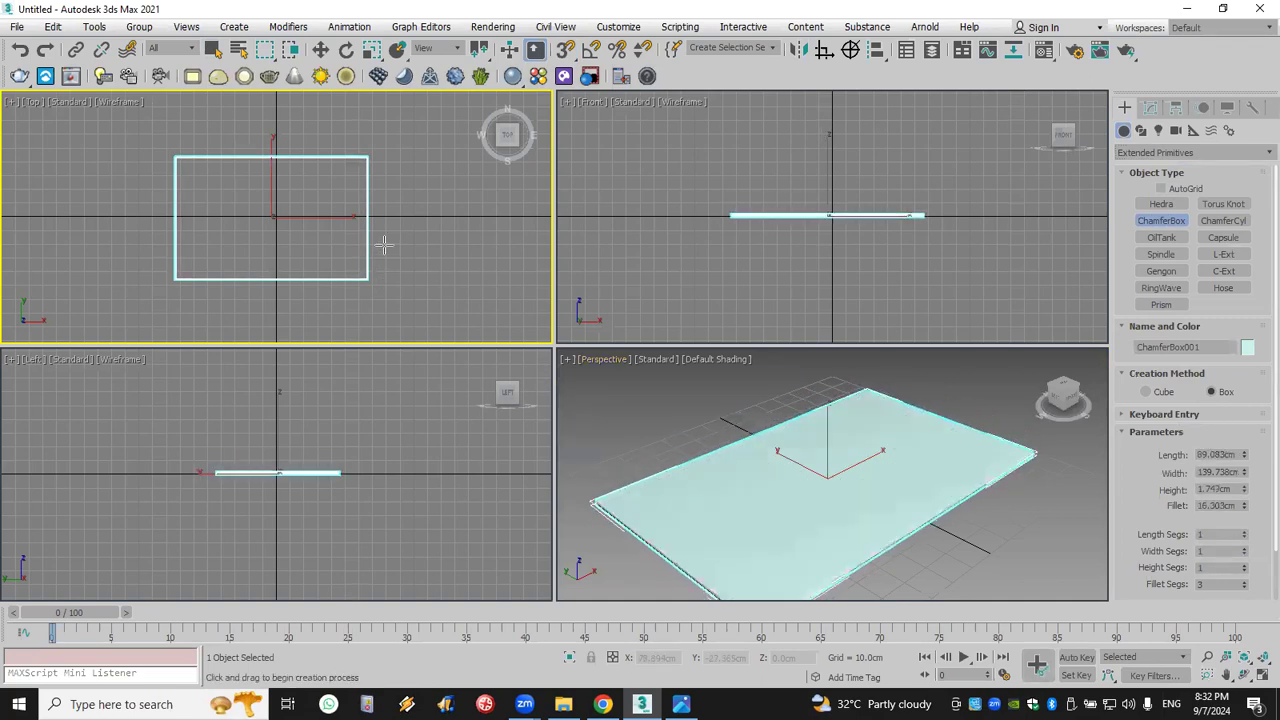
- Set the chamfer box's length to 40 cm, width to 60 cm and height to 0.5 cm
scroll(802, 462, "down", 5)
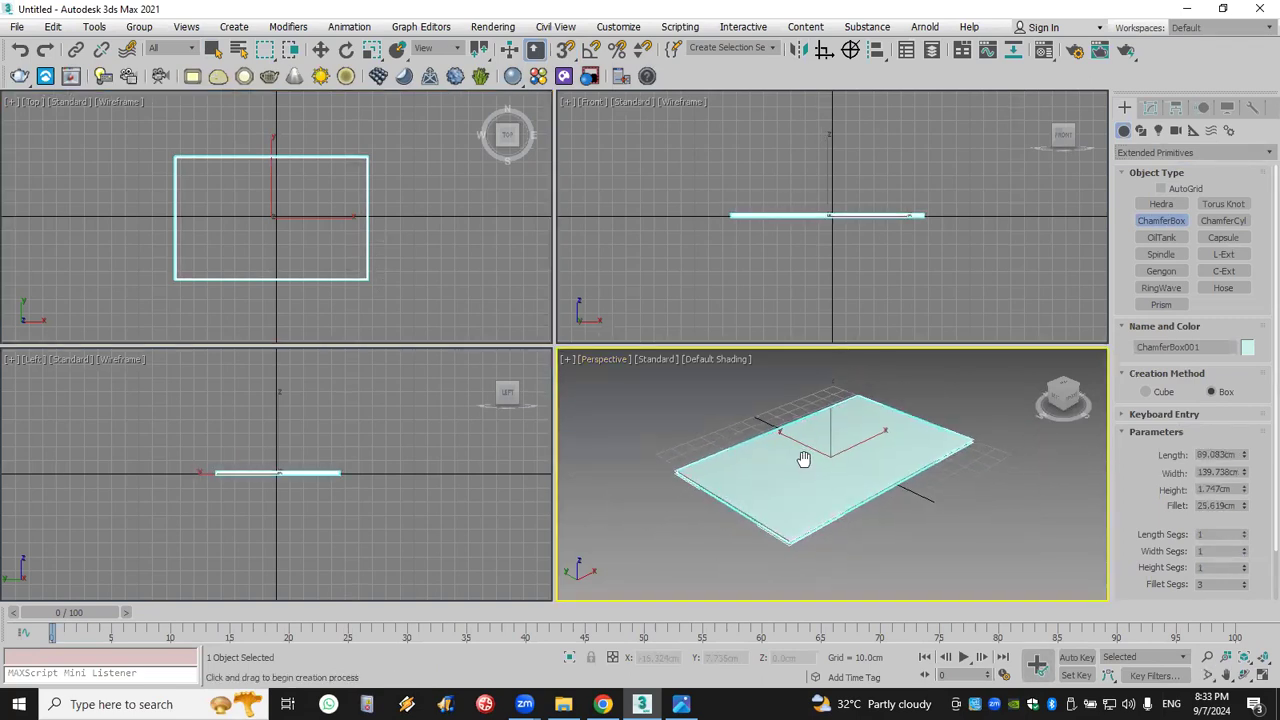
scroll(803, 459, "up", 4)
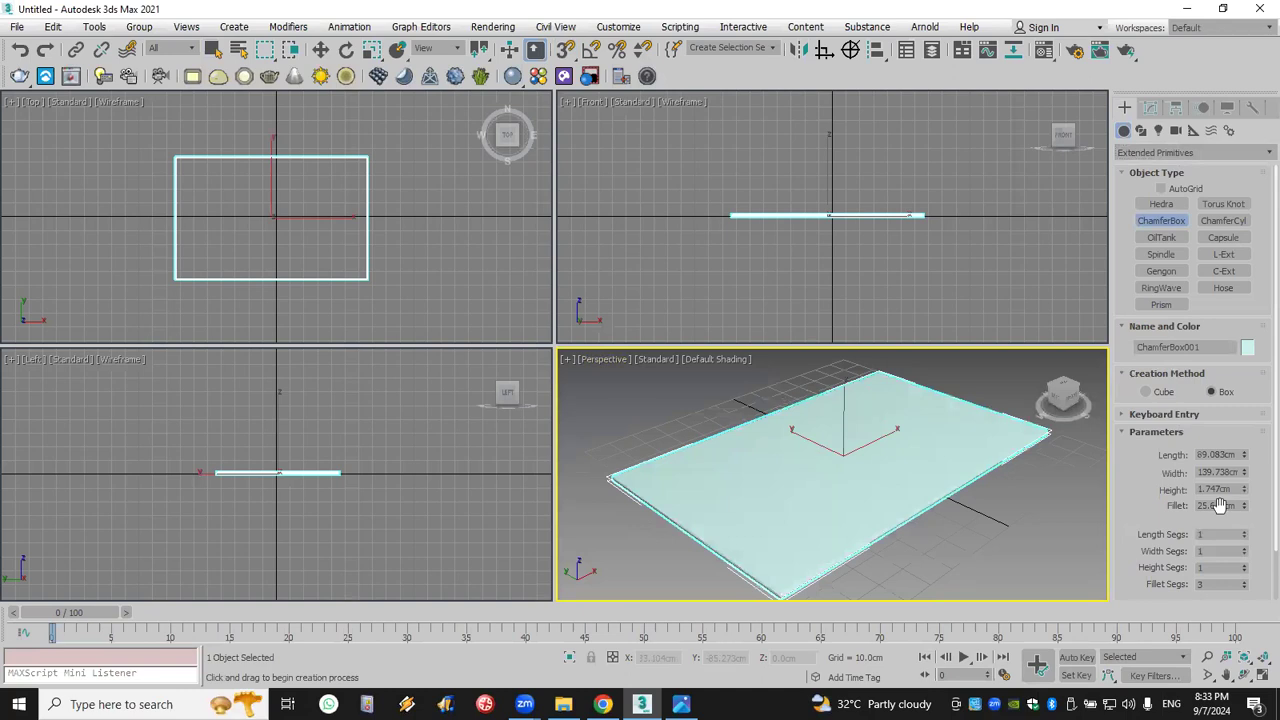
double_click(1219, 454)
type("40")
key("Tab")
type("60")
key("Return")
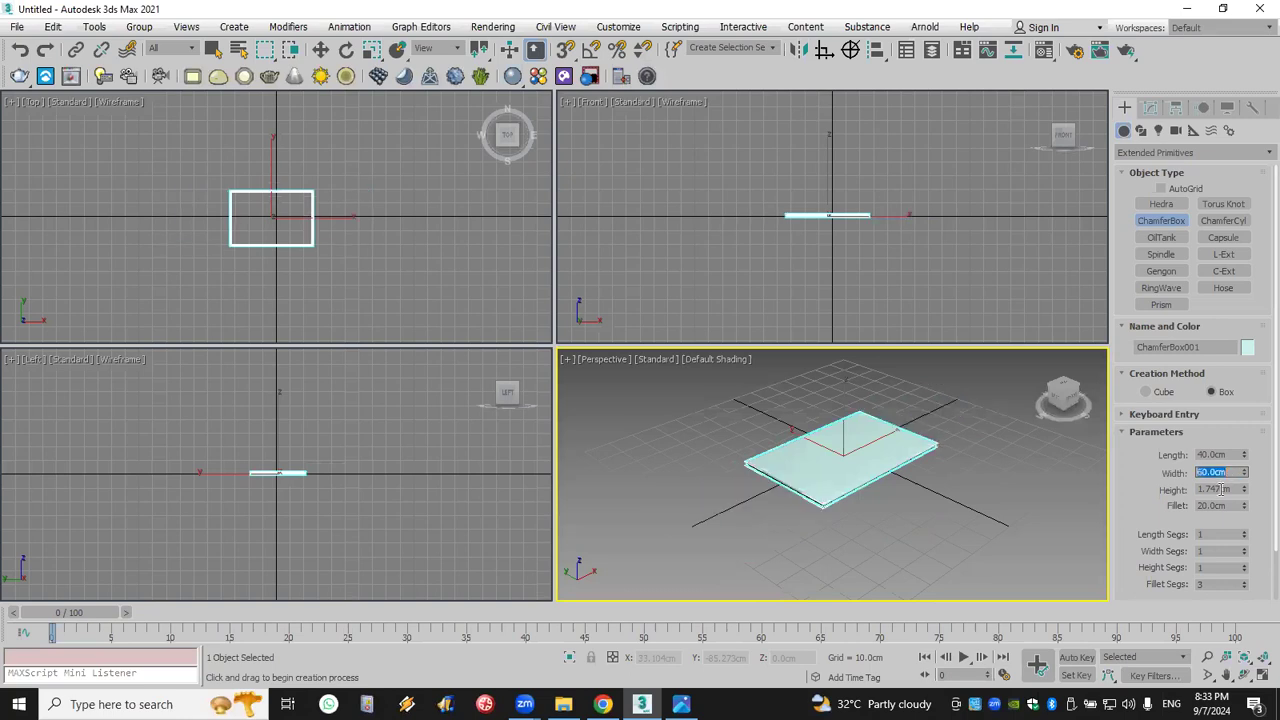
double_click(1222, 489)
key("BackSpace")
type("0.5")
key("Return")
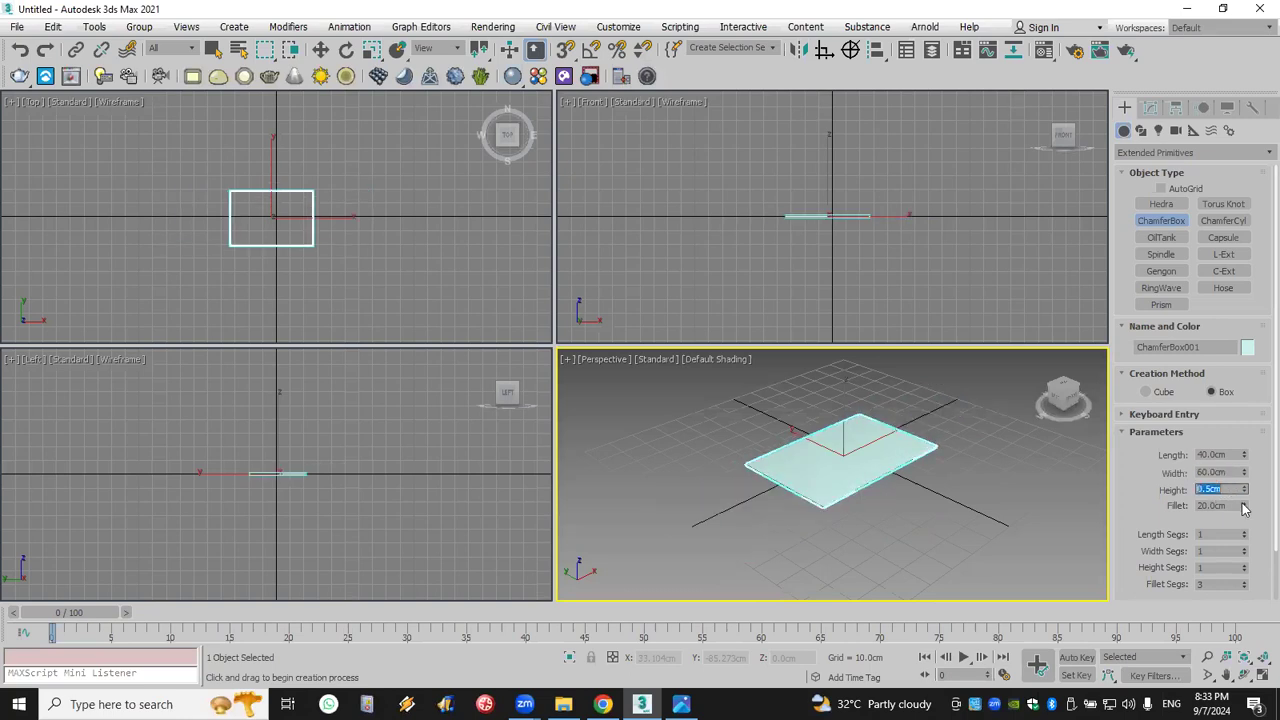
- Give the chamfer box 18 length segments and 26 width segments, and add a Cloth modifier to it
left_click(1260, 660)
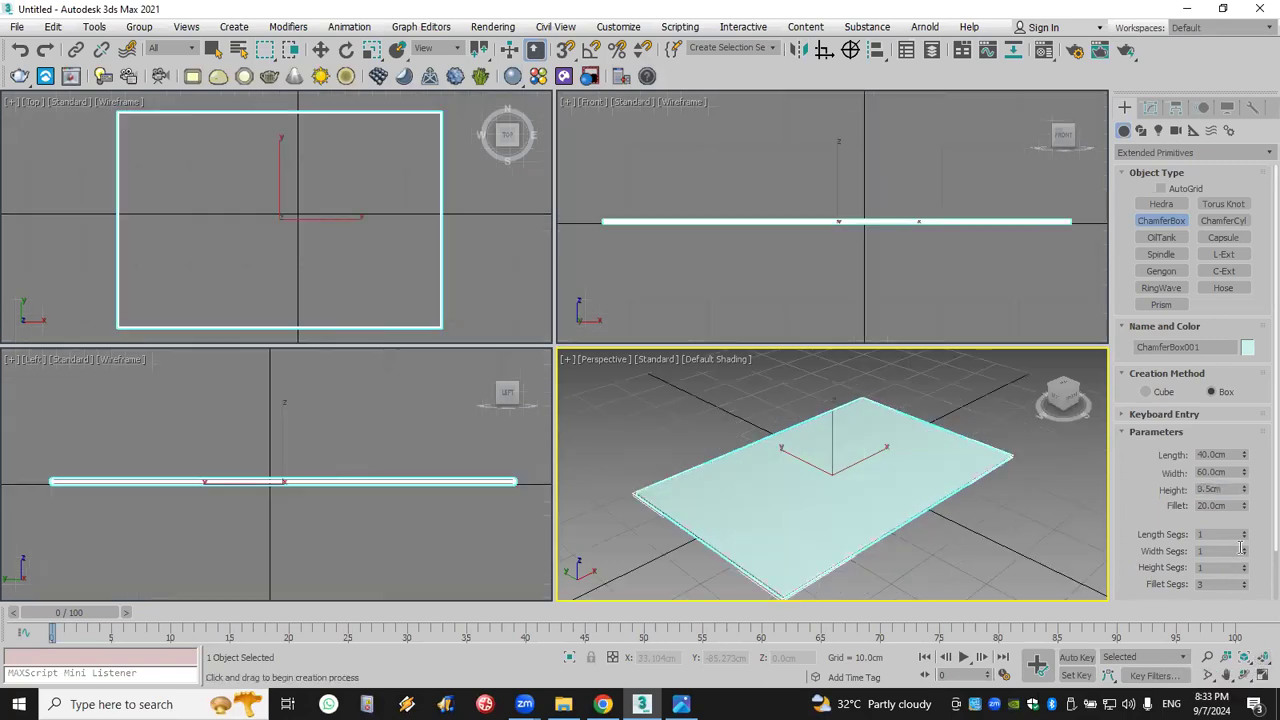
left_click_drag(1244, 538, 1245, 542)
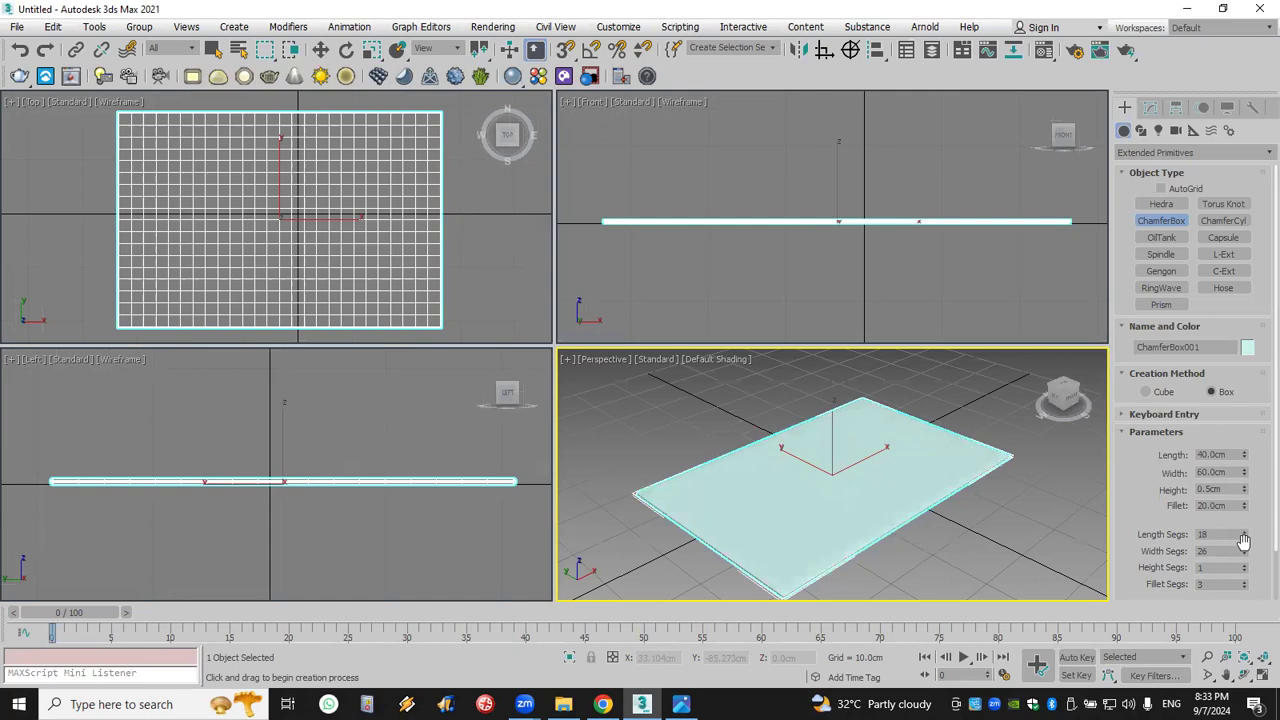
left_click(1150, 108)
left_click(1157, 155)
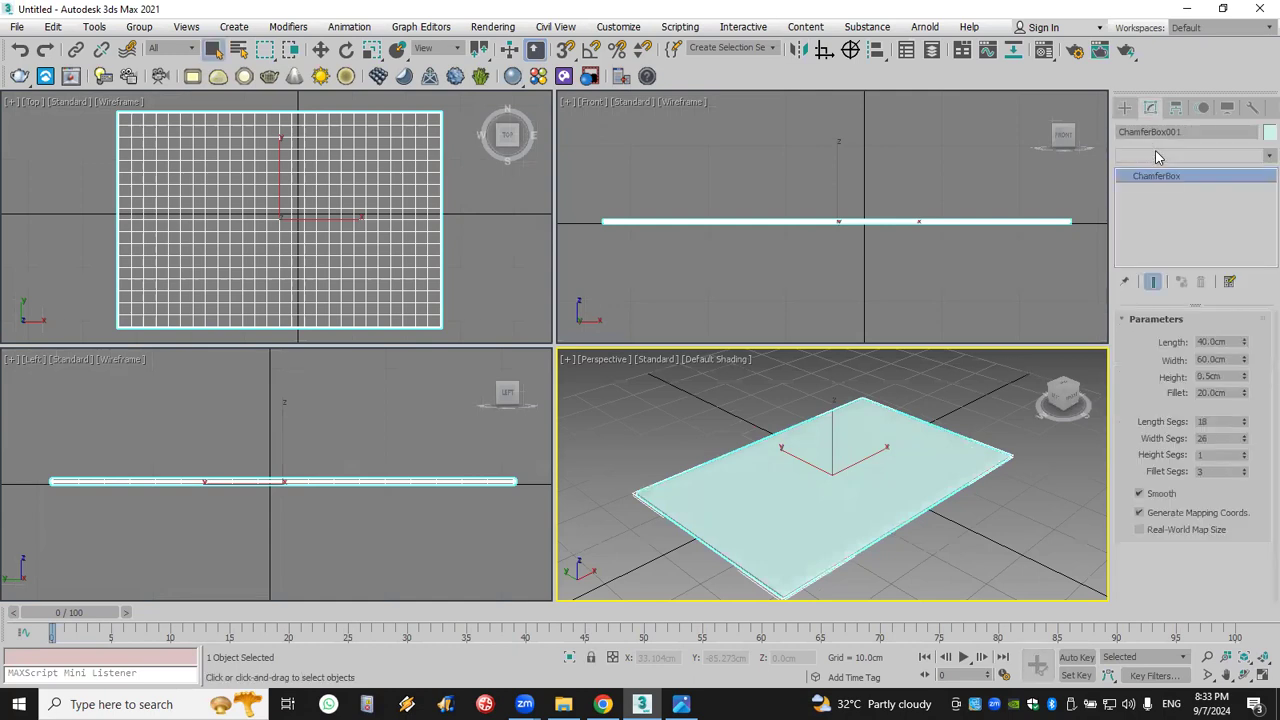
type("cl")
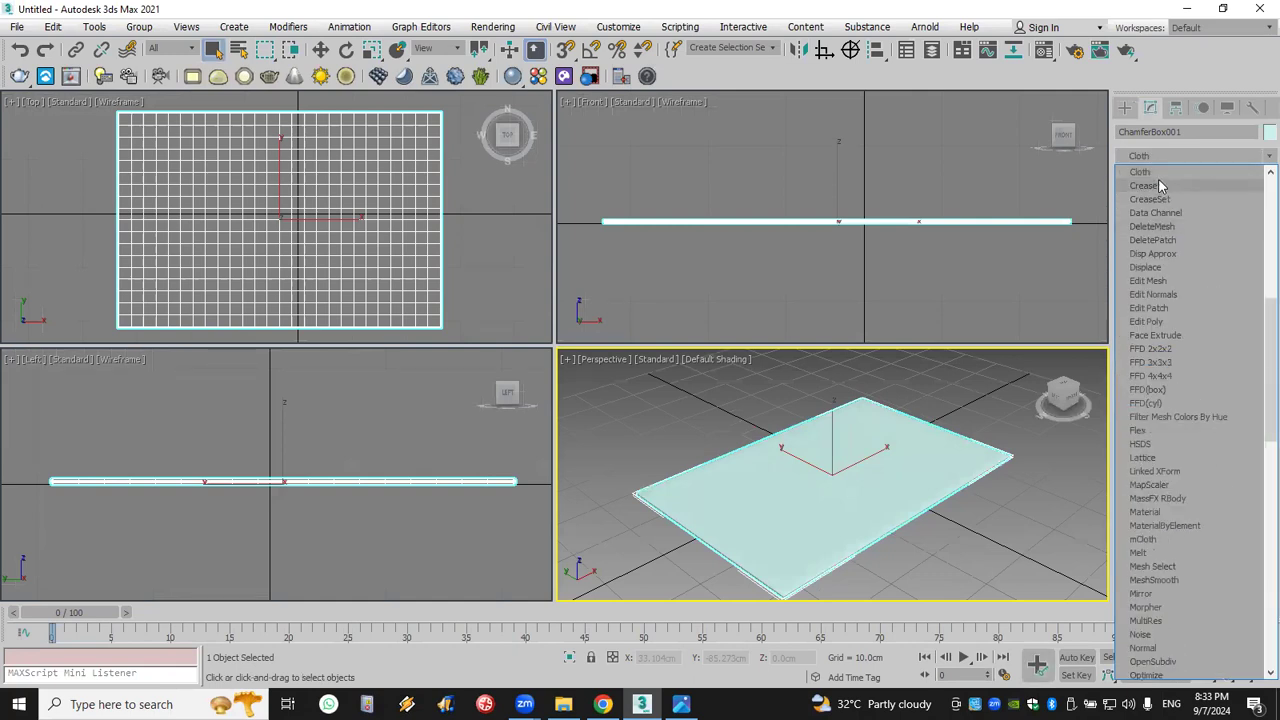
left_click(1160, 173)
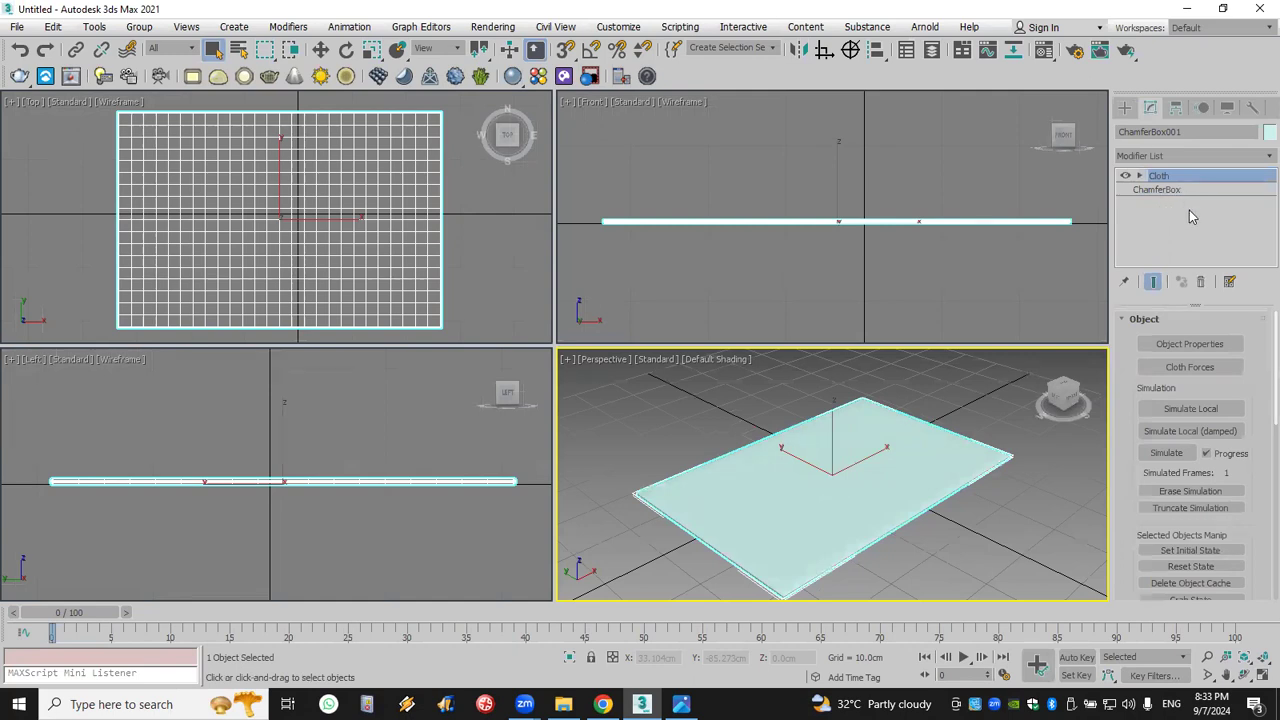
- In the cloth object properties, define the chamfer box as Cloth with the Cotton preset and a pressure of 30
left_click(1210, 345)
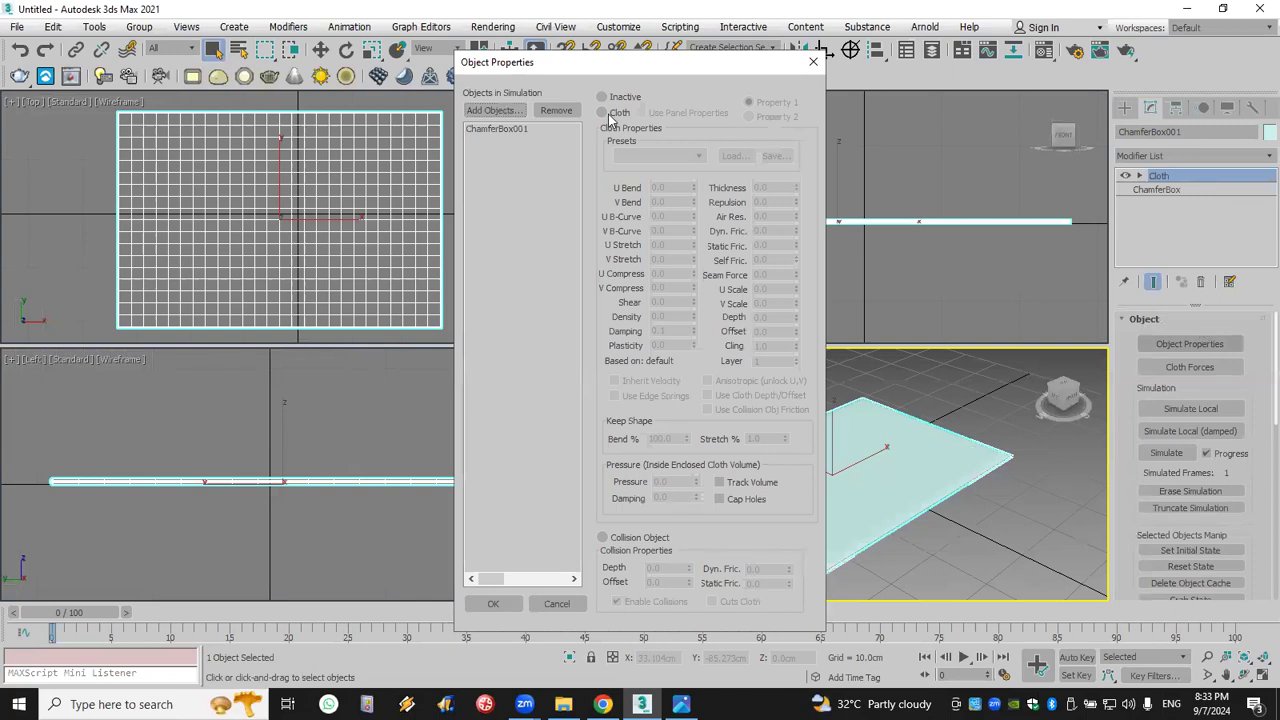
left_click(494, 131)
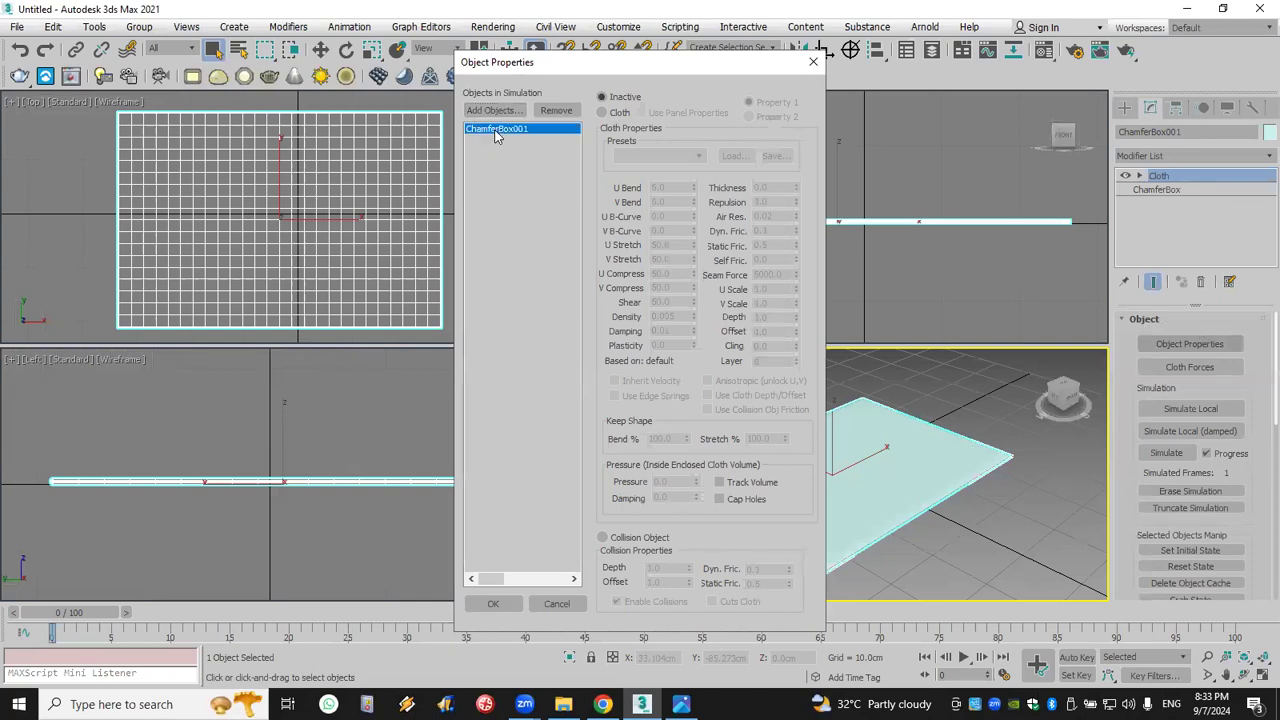
left_click(609, 112)
left_click(650, 157)
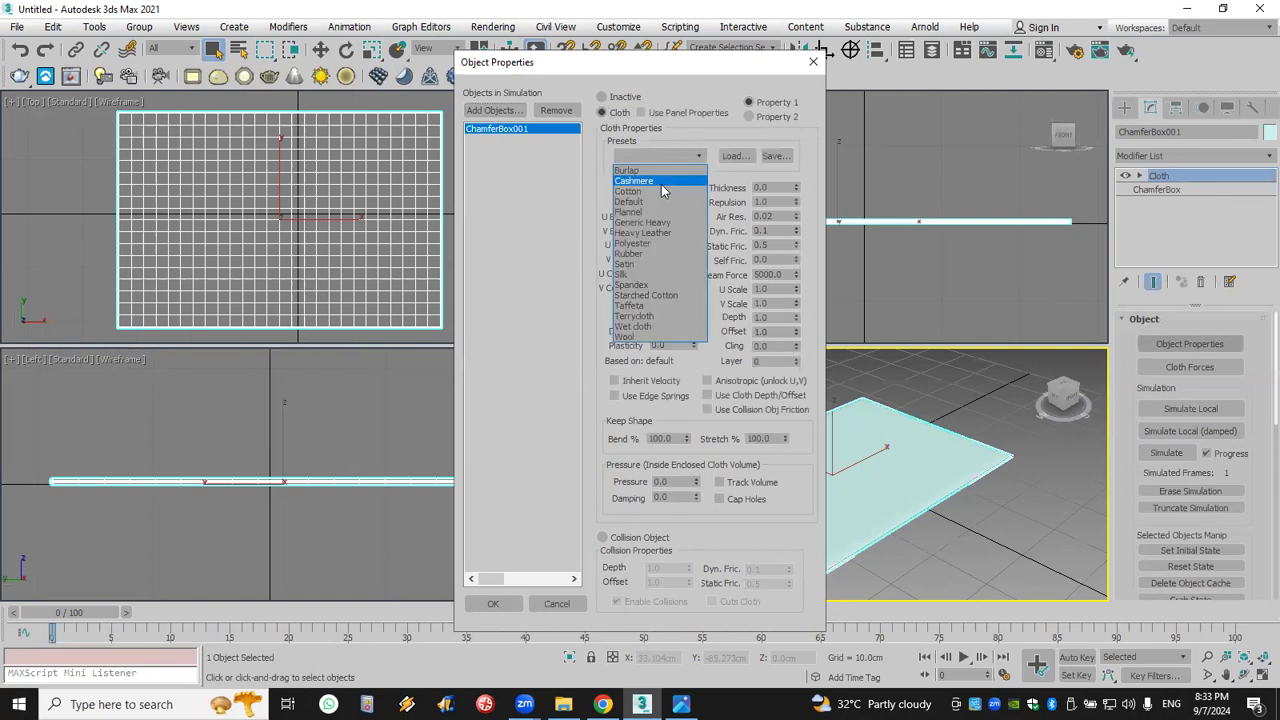
left_click(672, 196)
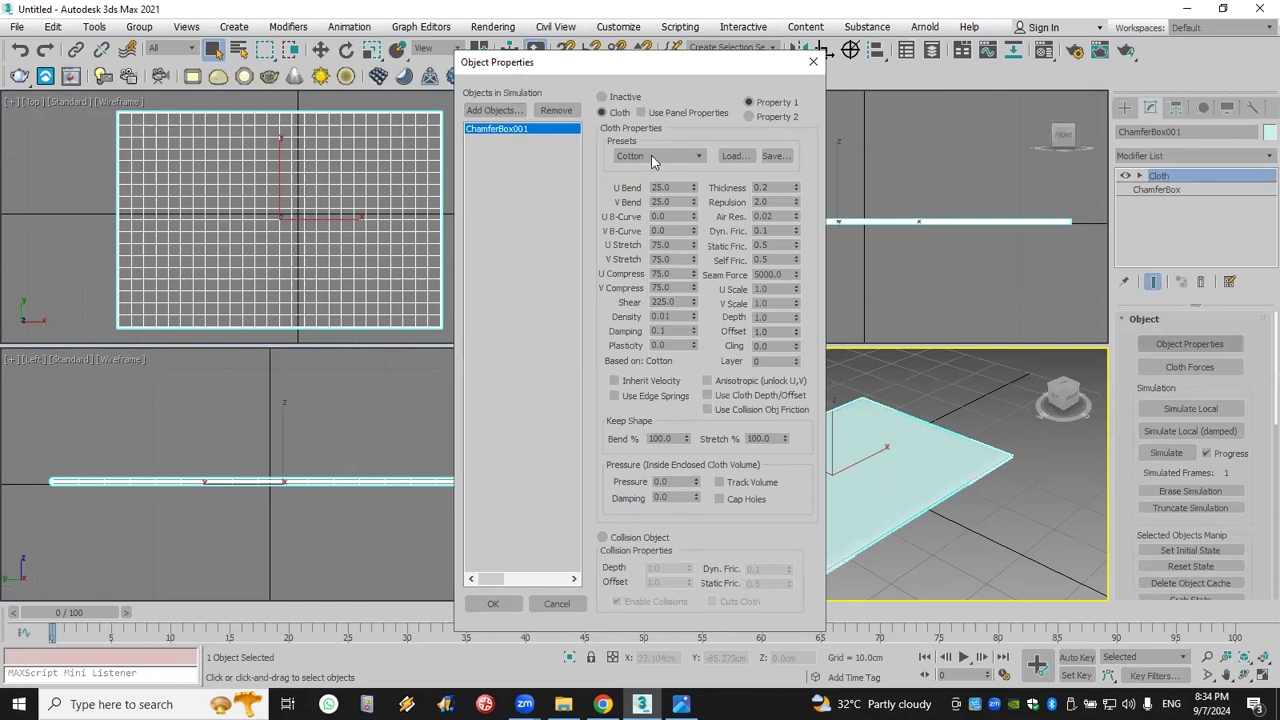
double_click(676, 481)
type("30")
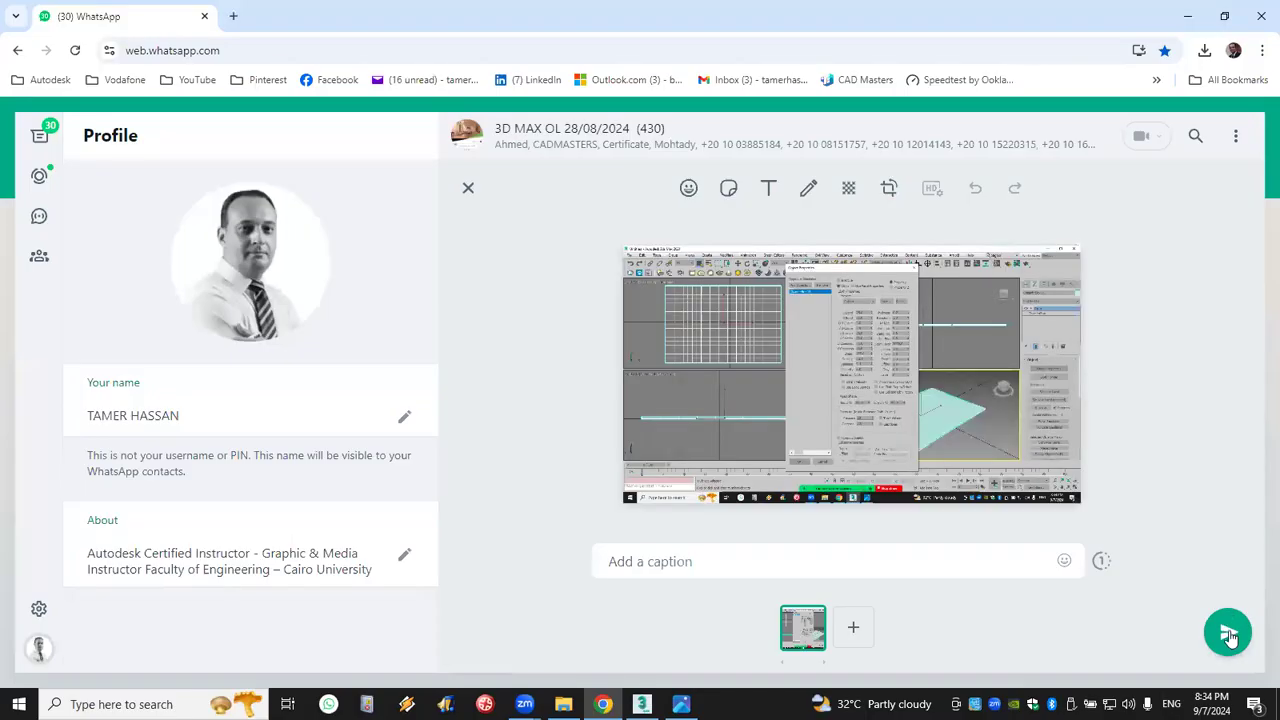
- Send the screenshot of the cloth settings to the WhatsApp group, return to 3ds Max and accept the object properties
key("Return")
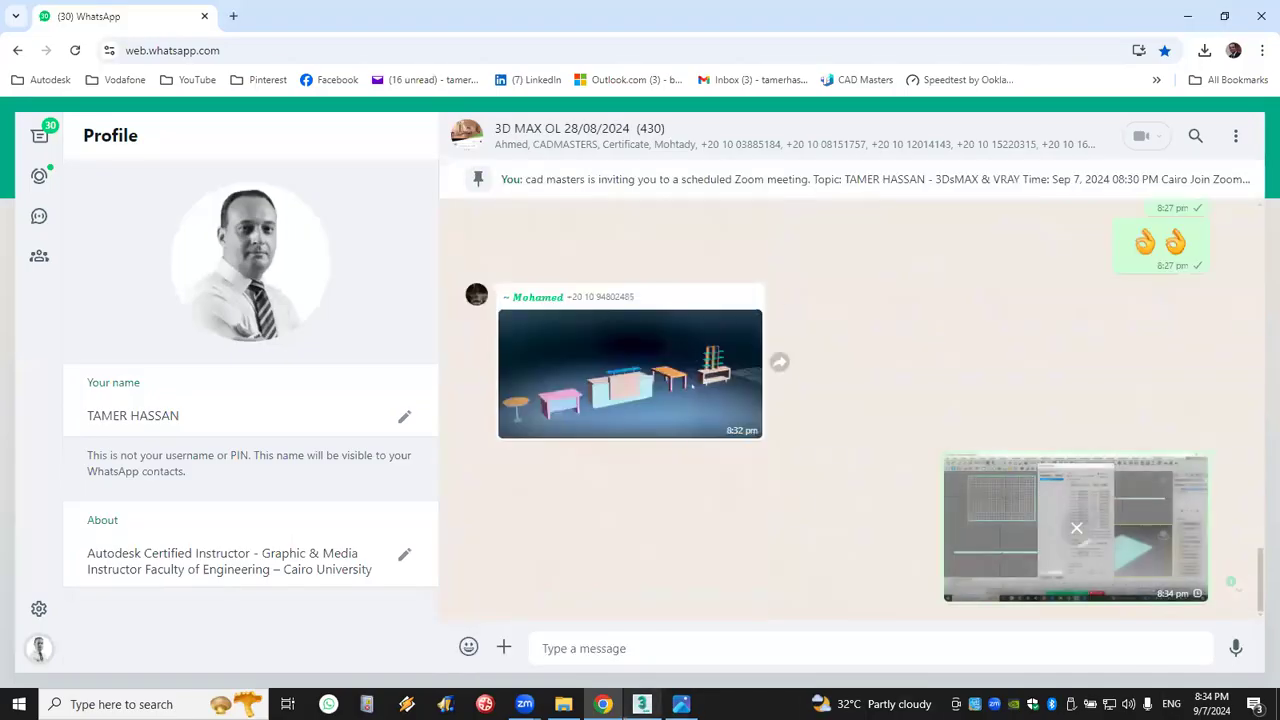
left_click(642, 704)
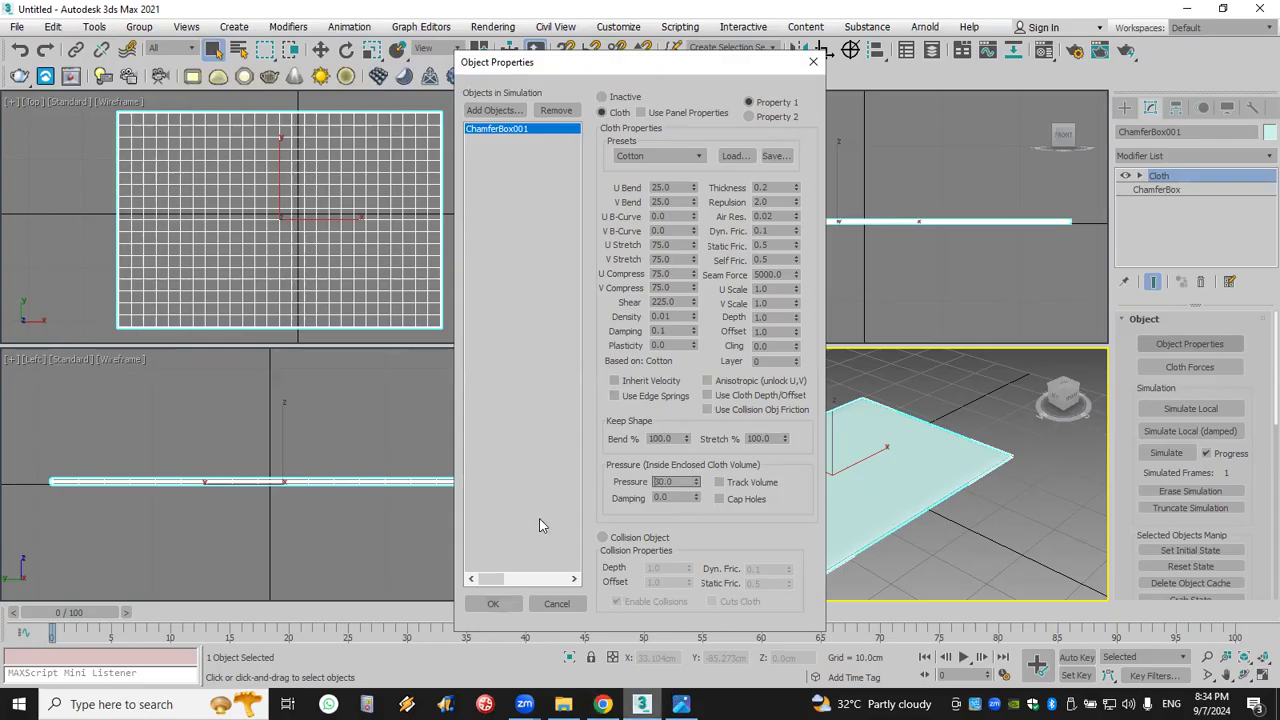
left_click(493, 604)
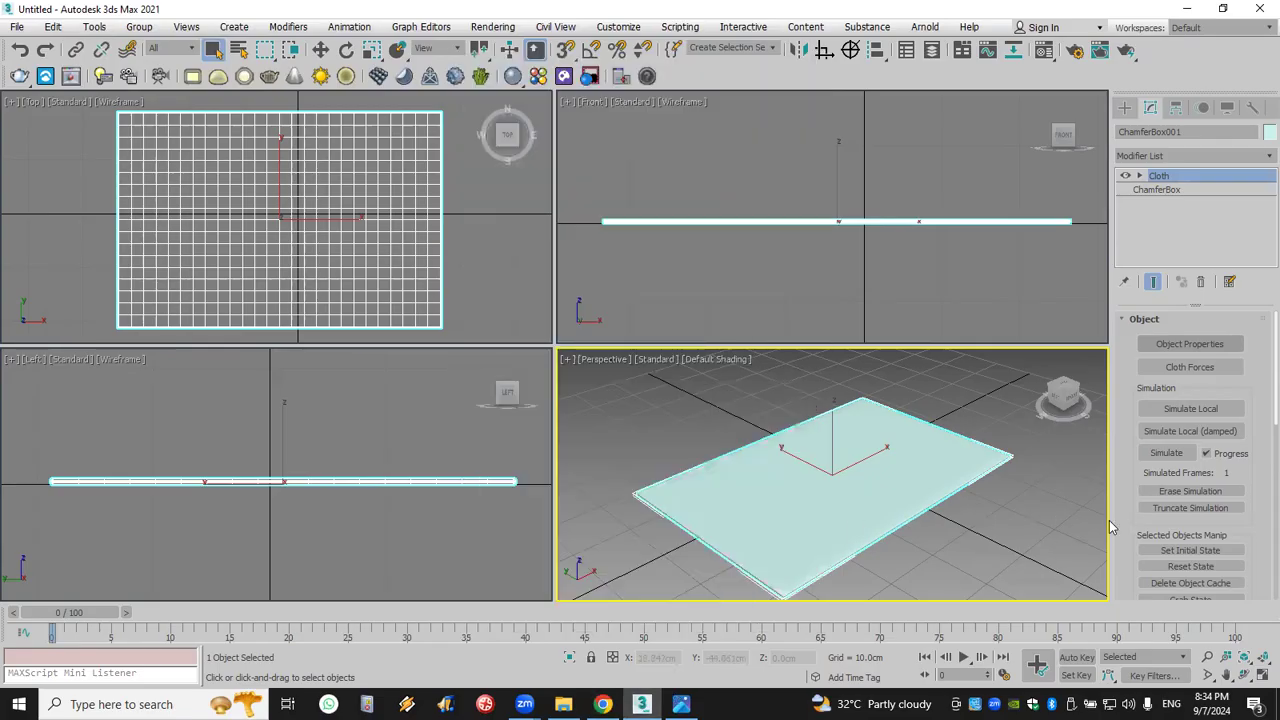
- Review the Cloth modifier's simulation parameters, including the gravity setting
left_click_drag(1125, 510, 1137, 438)
scroll(1137, 438, "down", 5)
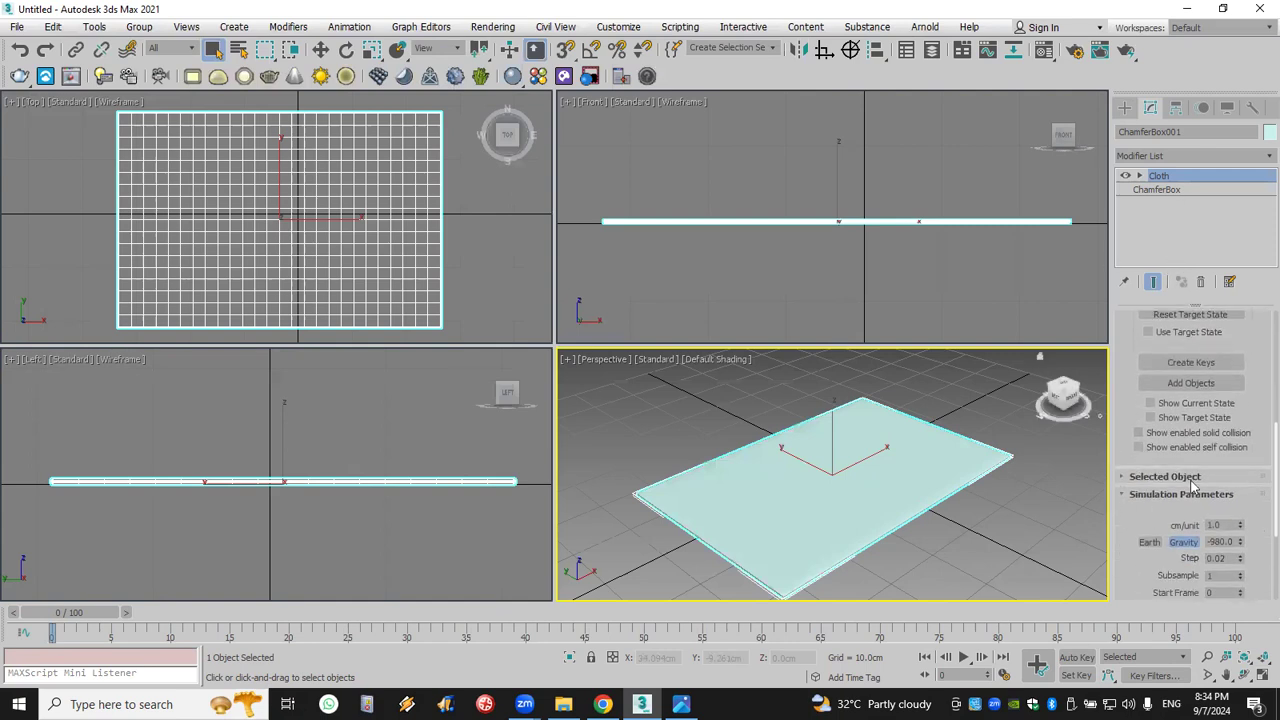
scroll(1192, 486, "down", 1)
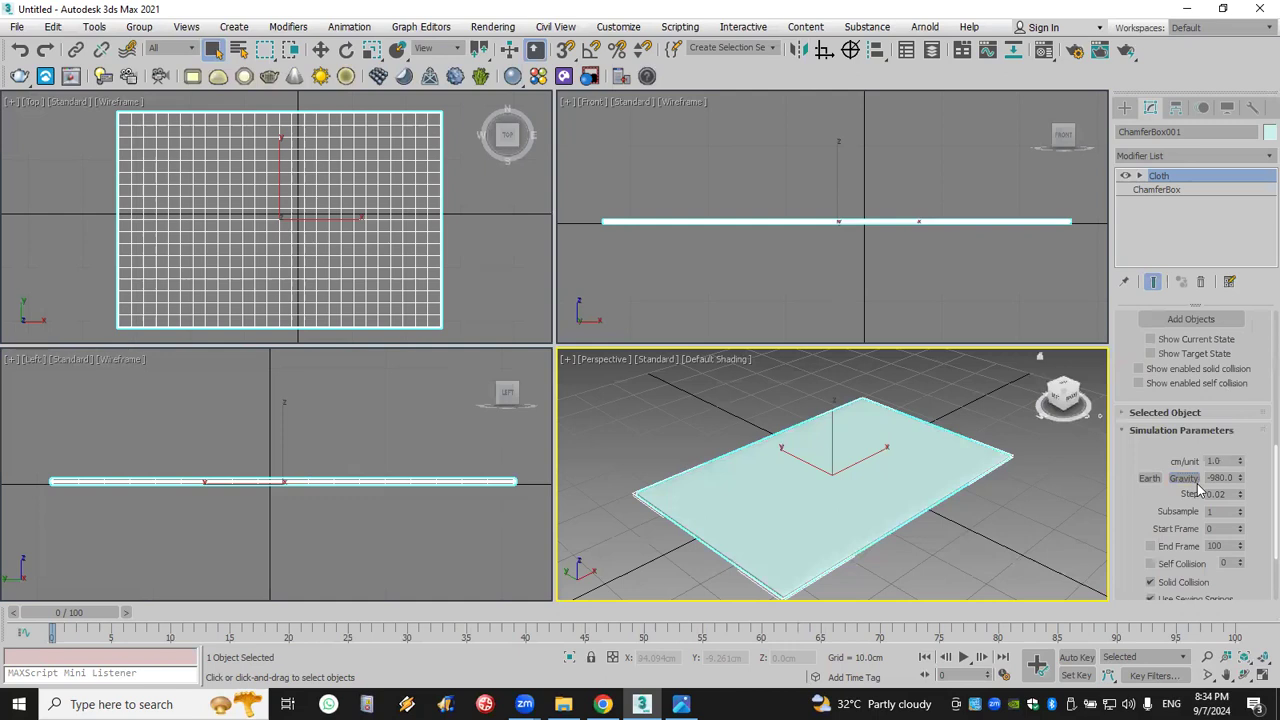
left_click_drag(1128, 463, 1165, 685)
scroll(1175, 480, "up", 3)
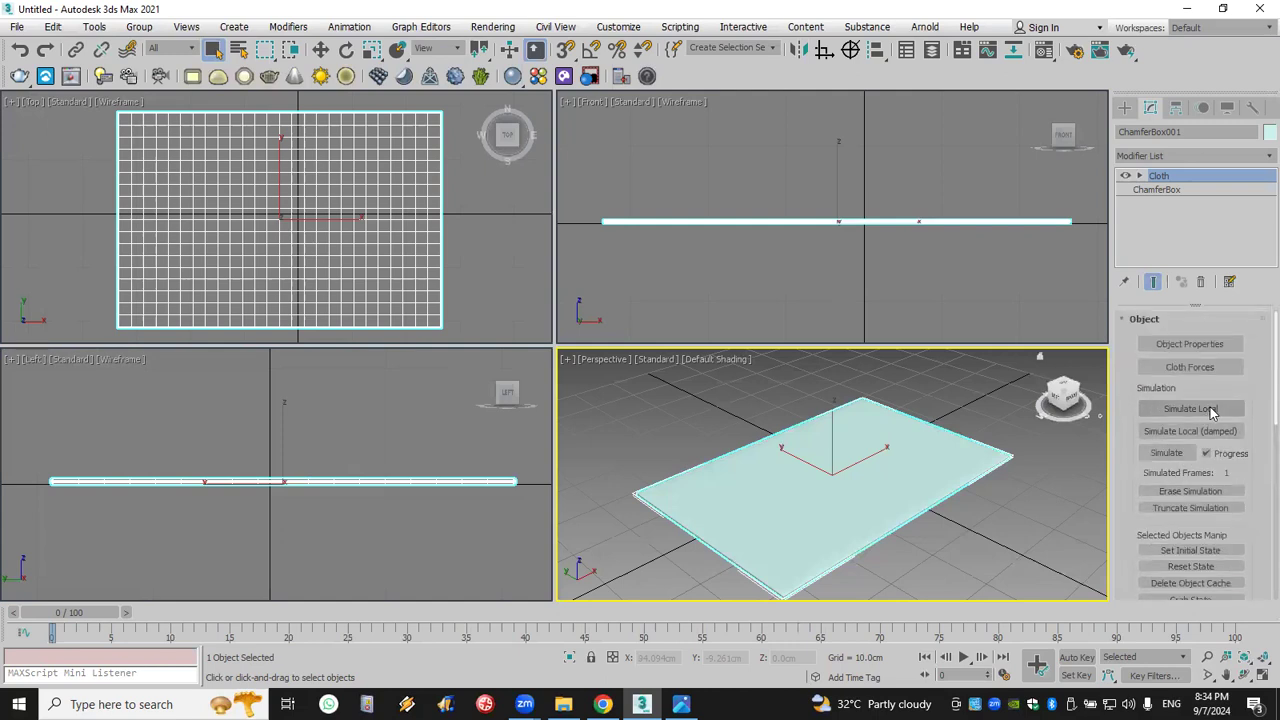
- Inflate the chamfer box into a pillow with the local cloth simulation, stopping it once the shape is fully puffed
left_click(1212, 411)
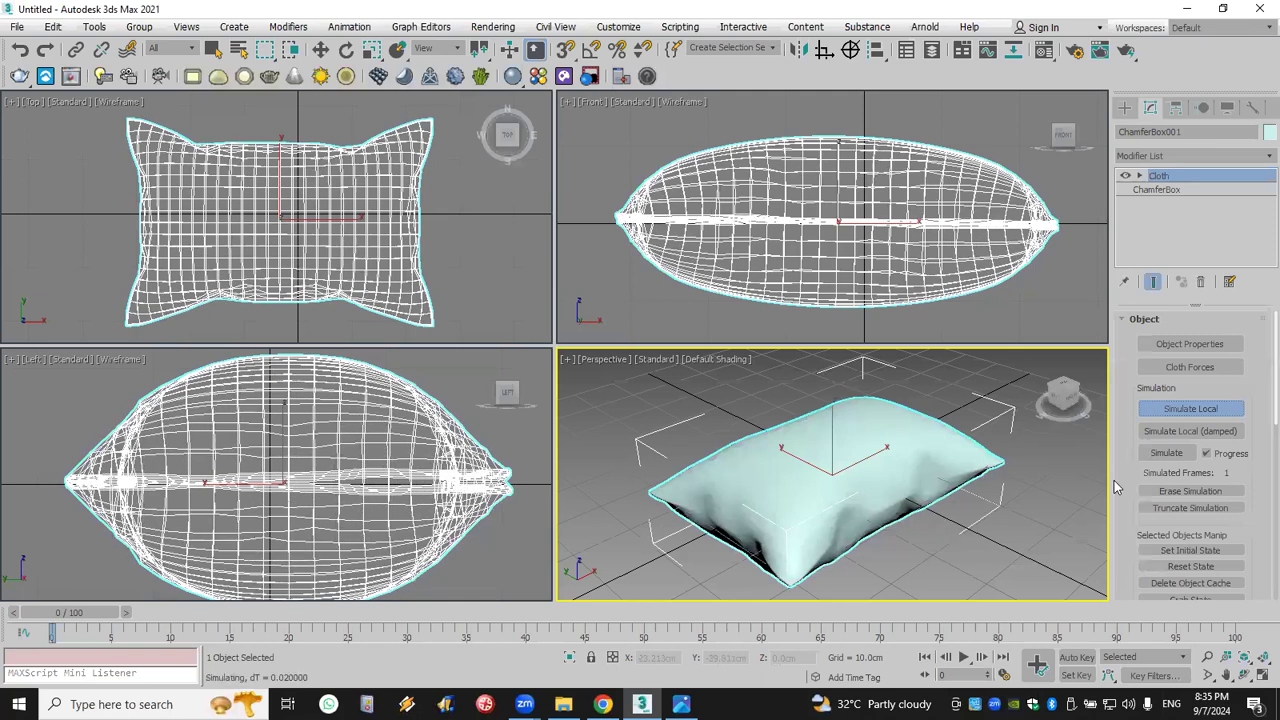
left_click(1213, 412)
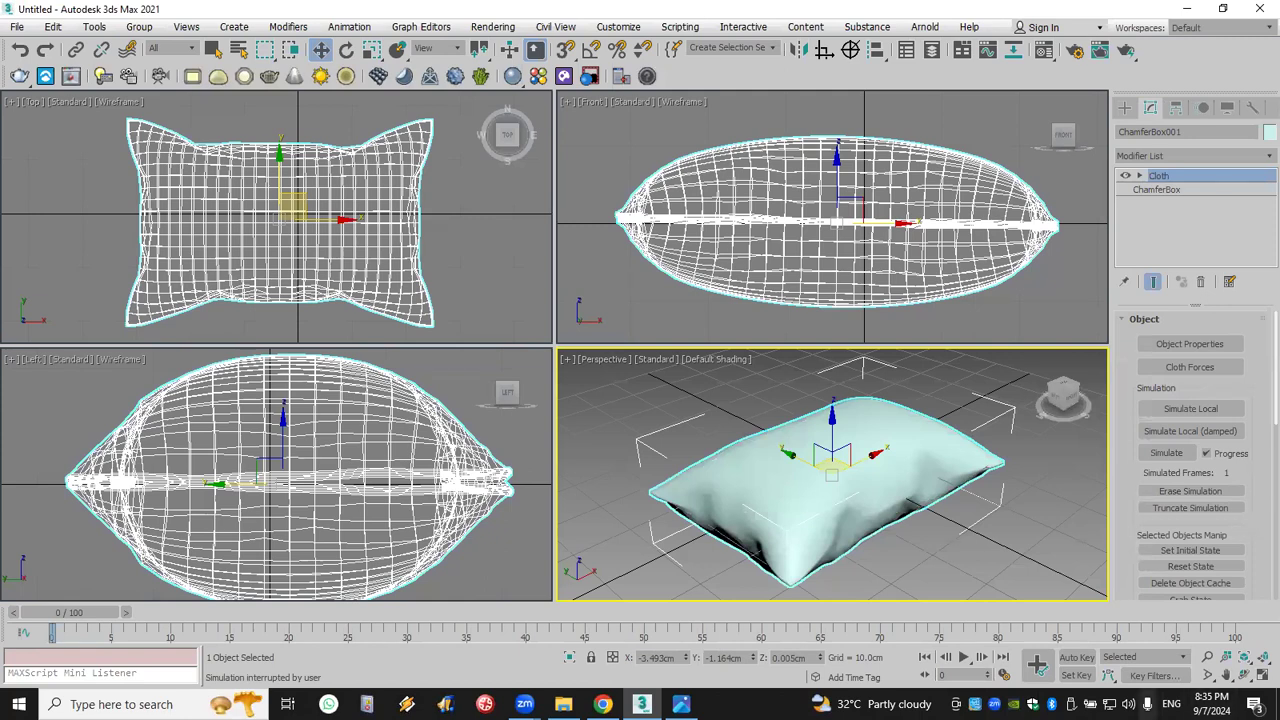
left_click(1128, 704)
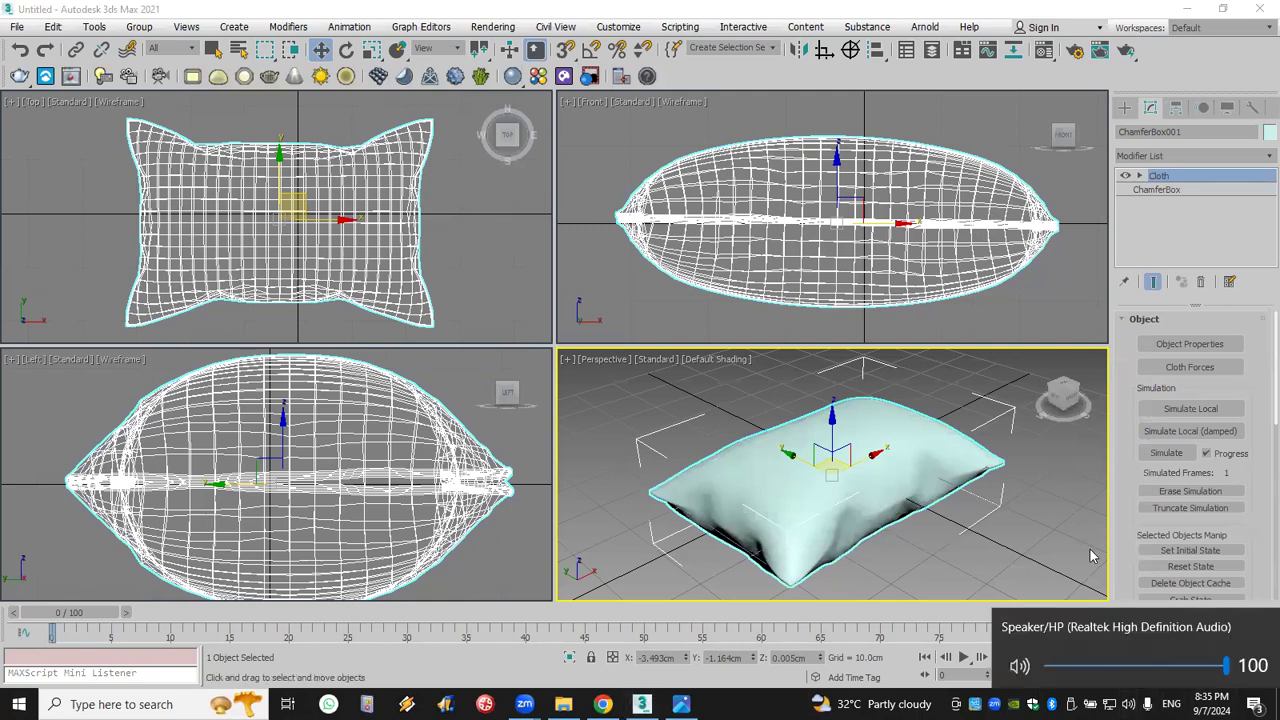
- Try to duplicate the simulated pillow along X in the Top view with the Copy option
right_click(466, 255)
scroll(465, 258, "down", 8)
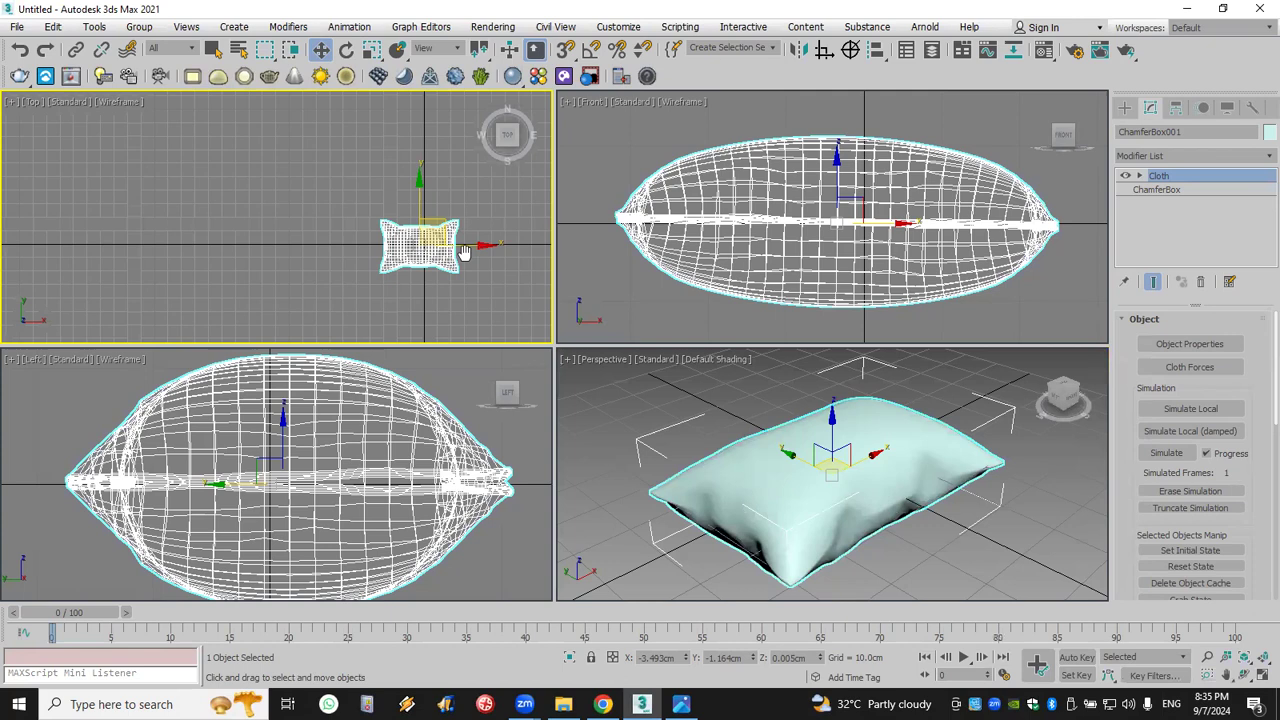
scroll(305, 204, "up", 1)
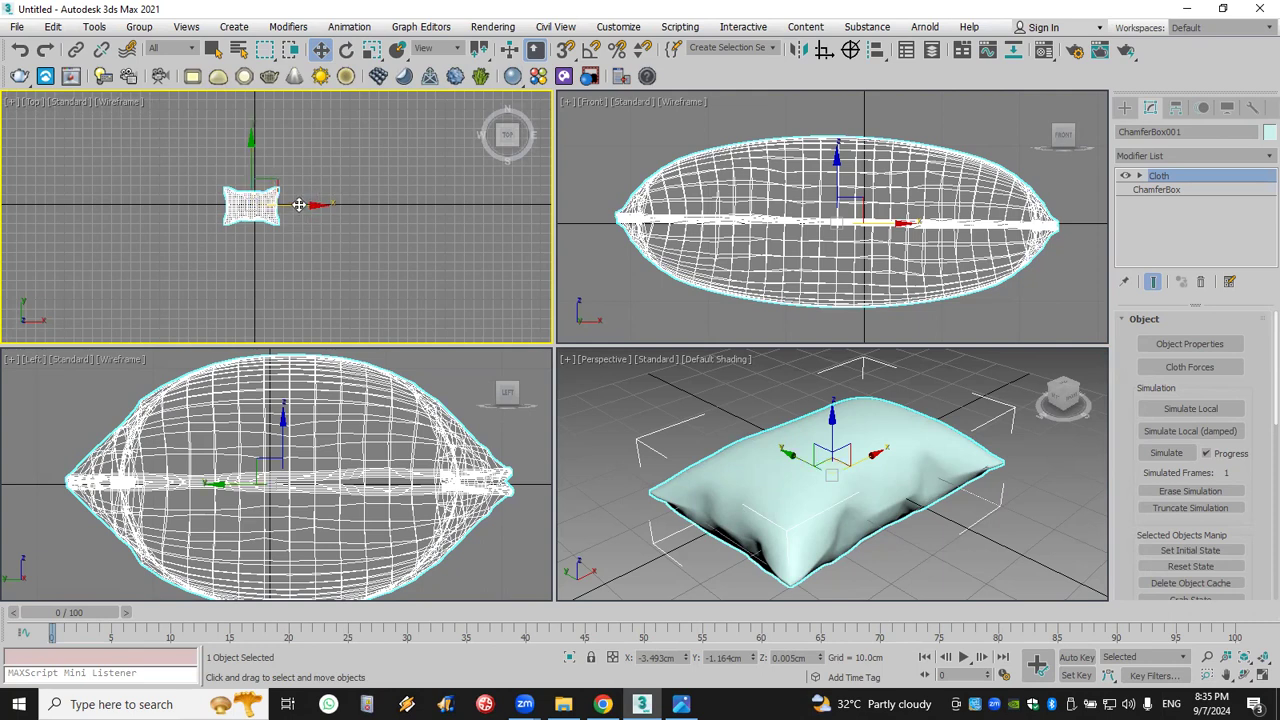
left_click_drag(300, 204, 378, 204, "shift")
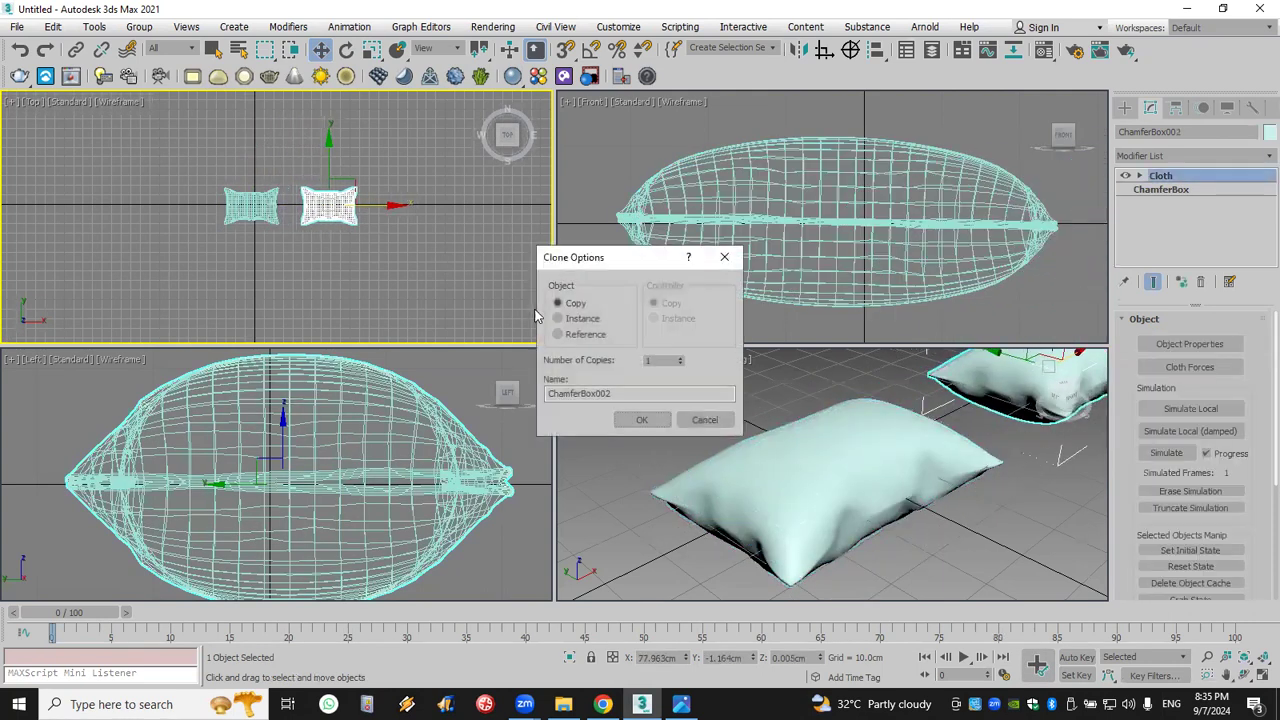
left_click(642, 420)
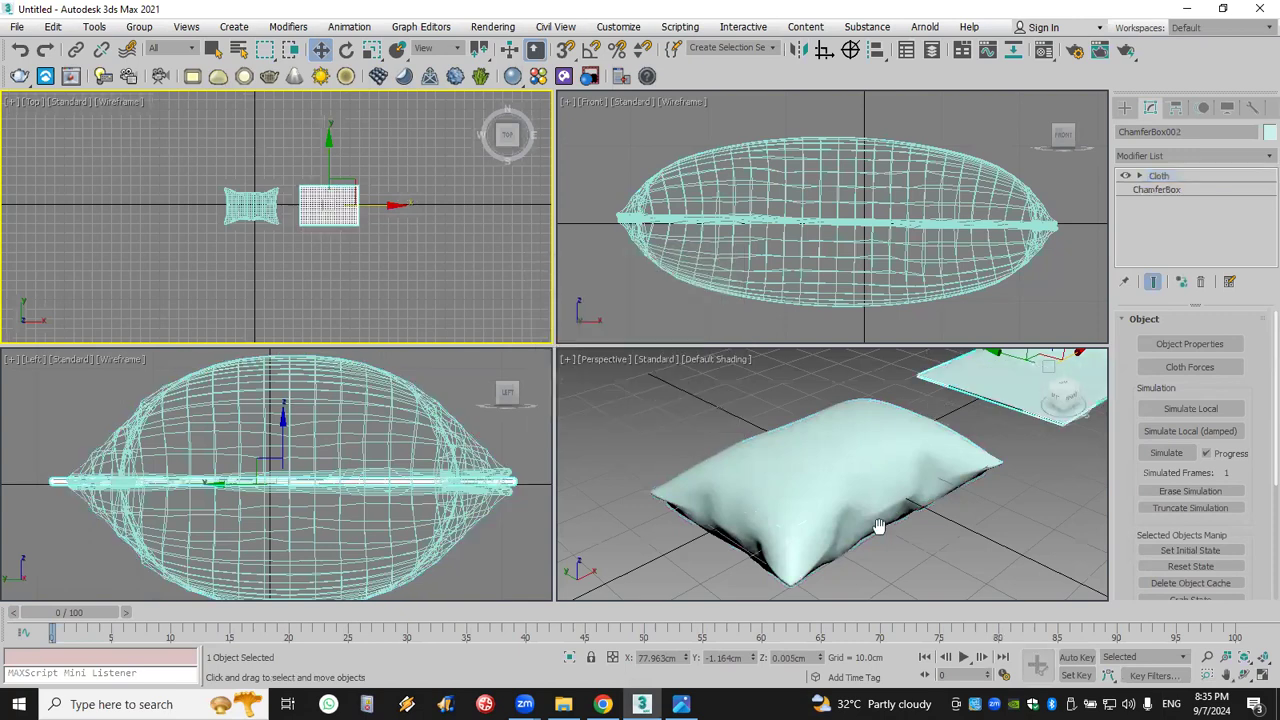
scroll(771, 530, "down", 5)
scroll(771, 530, "up", 6)
scroll(773, 536, "down", 2)
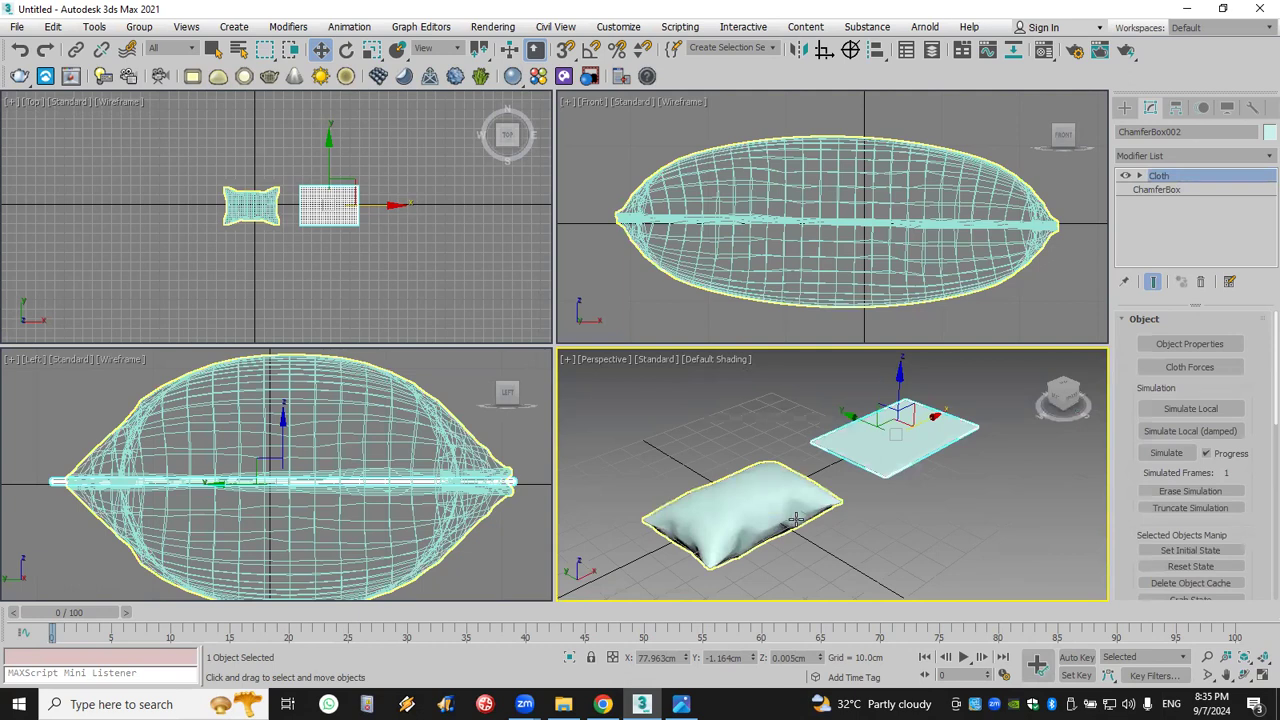
- Clone the original pillow along X as an instance and delete that clone
left_click(797, 516)
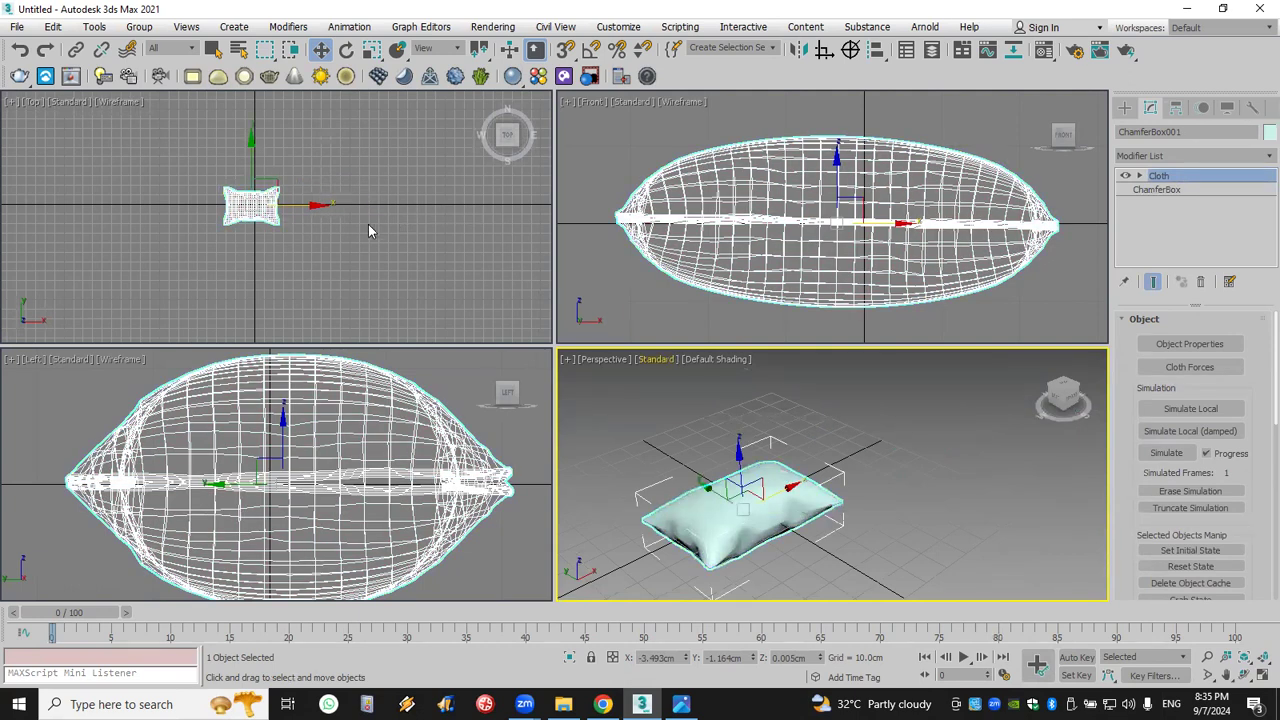
left_click(300, 209)
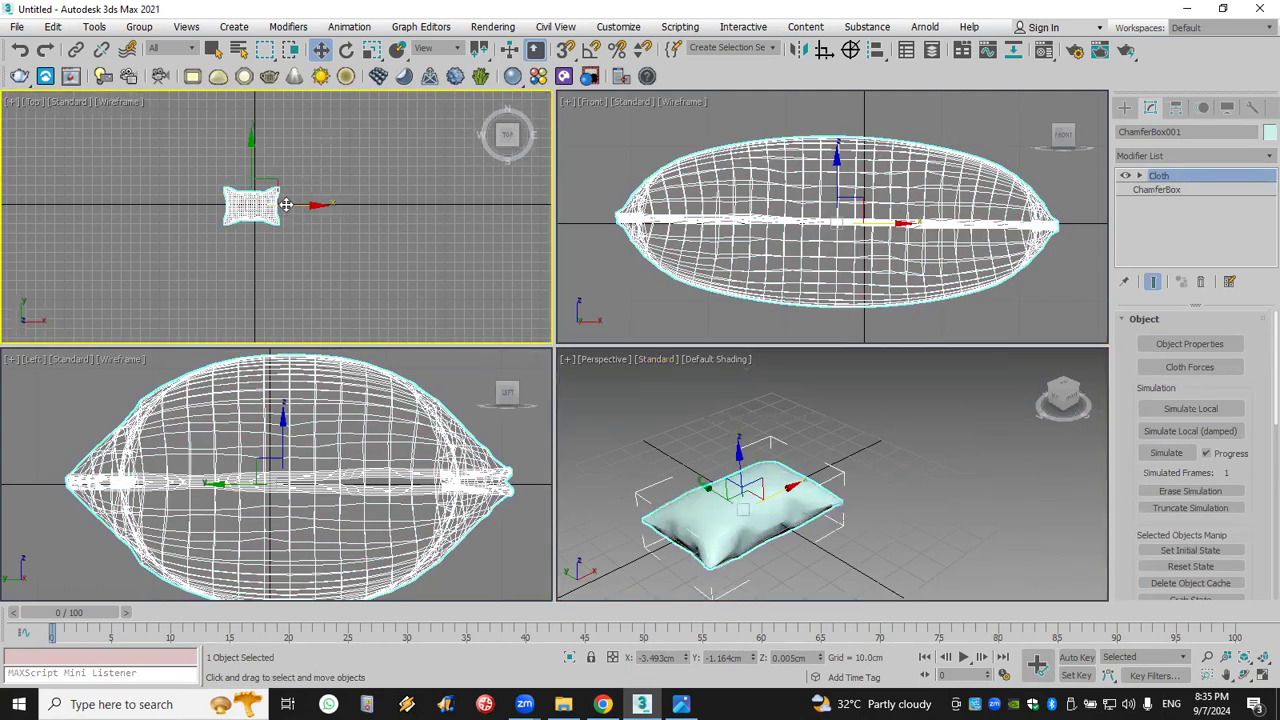
left_click_drag(322, 207, 401, 207, "shift")
left_click(588, 320)
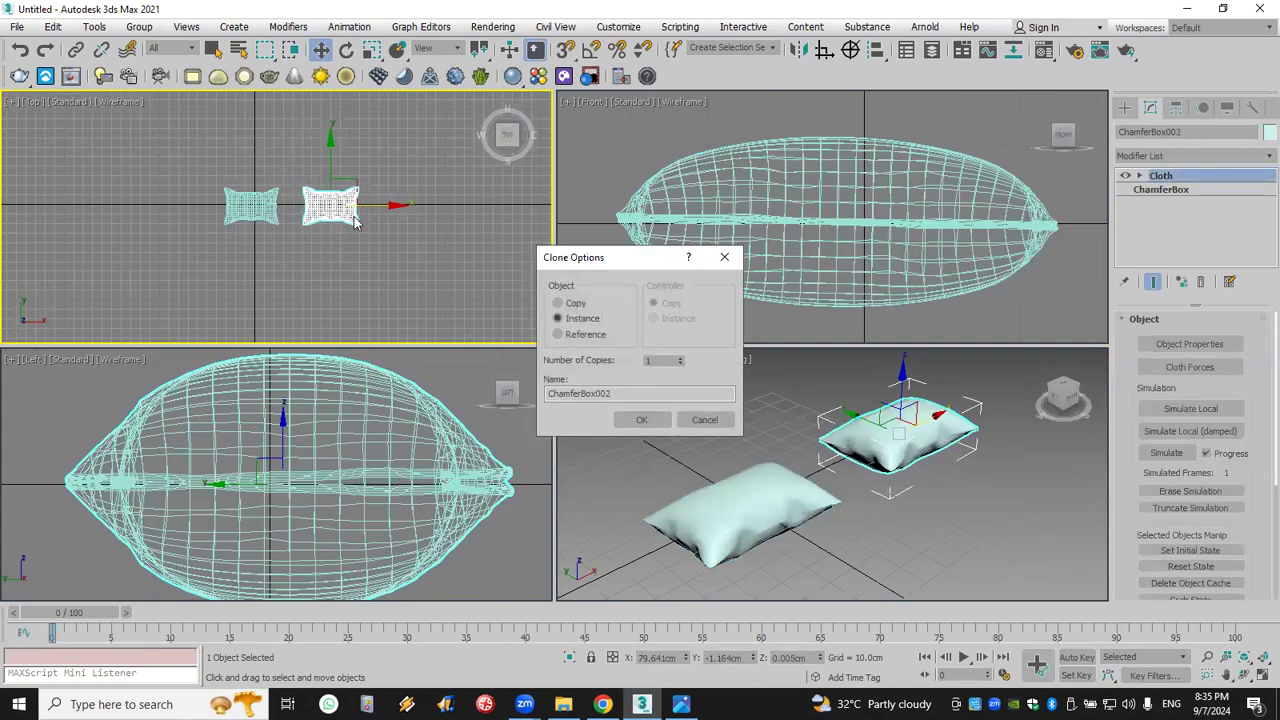
left_click(632, 421)
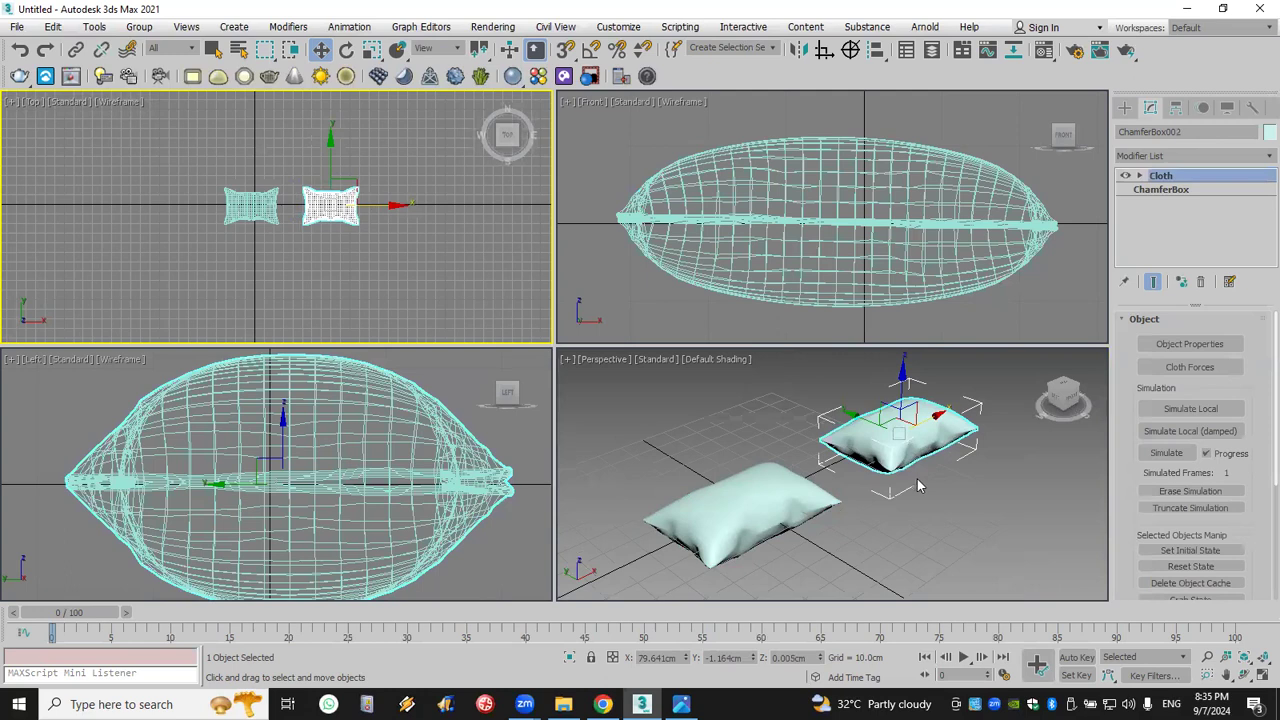
key("Delete")
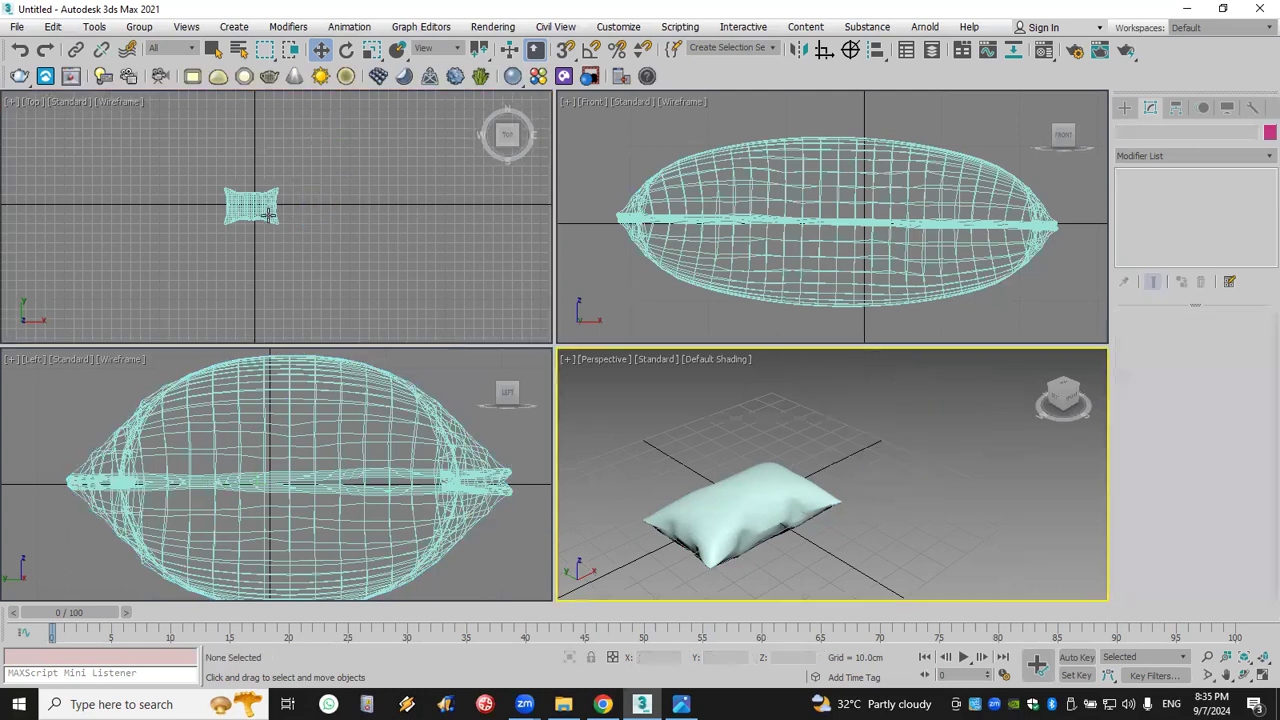
- Convert the pillow to an Editable Poly to collapse its Cloth modifier
left_click(265, 212)
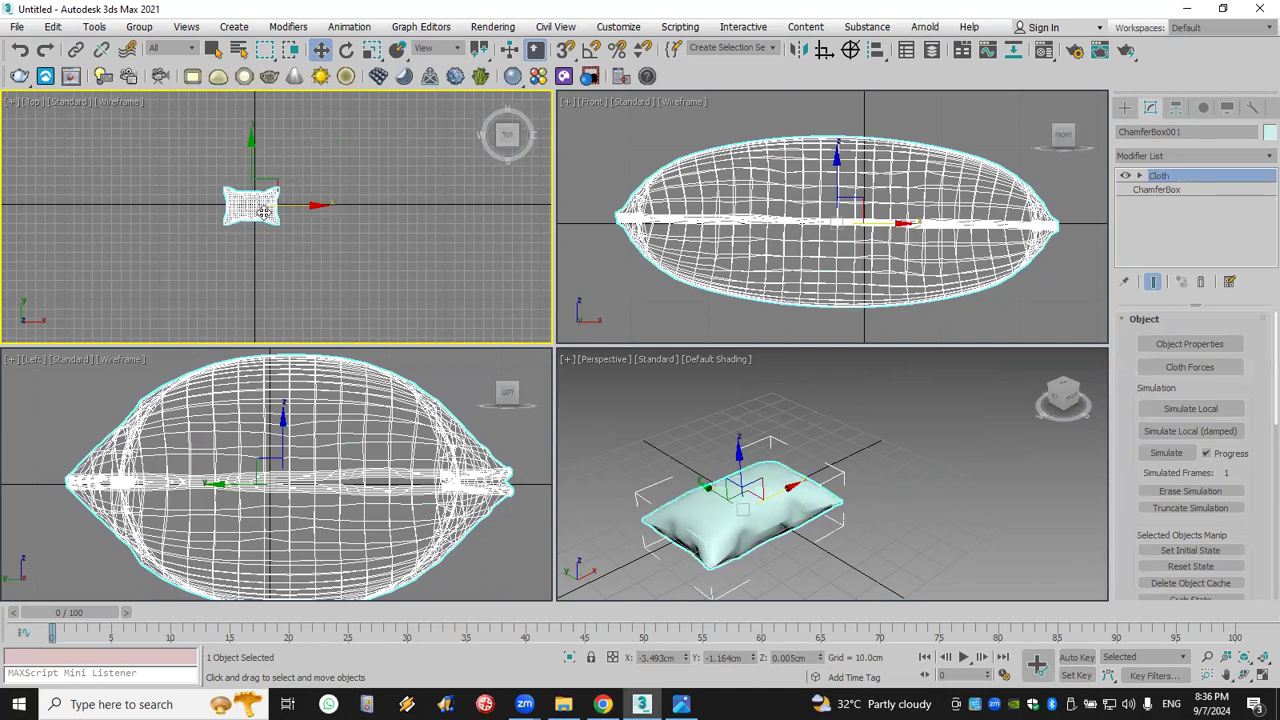
right_click(256, 209)
mouse_move(362, 386)
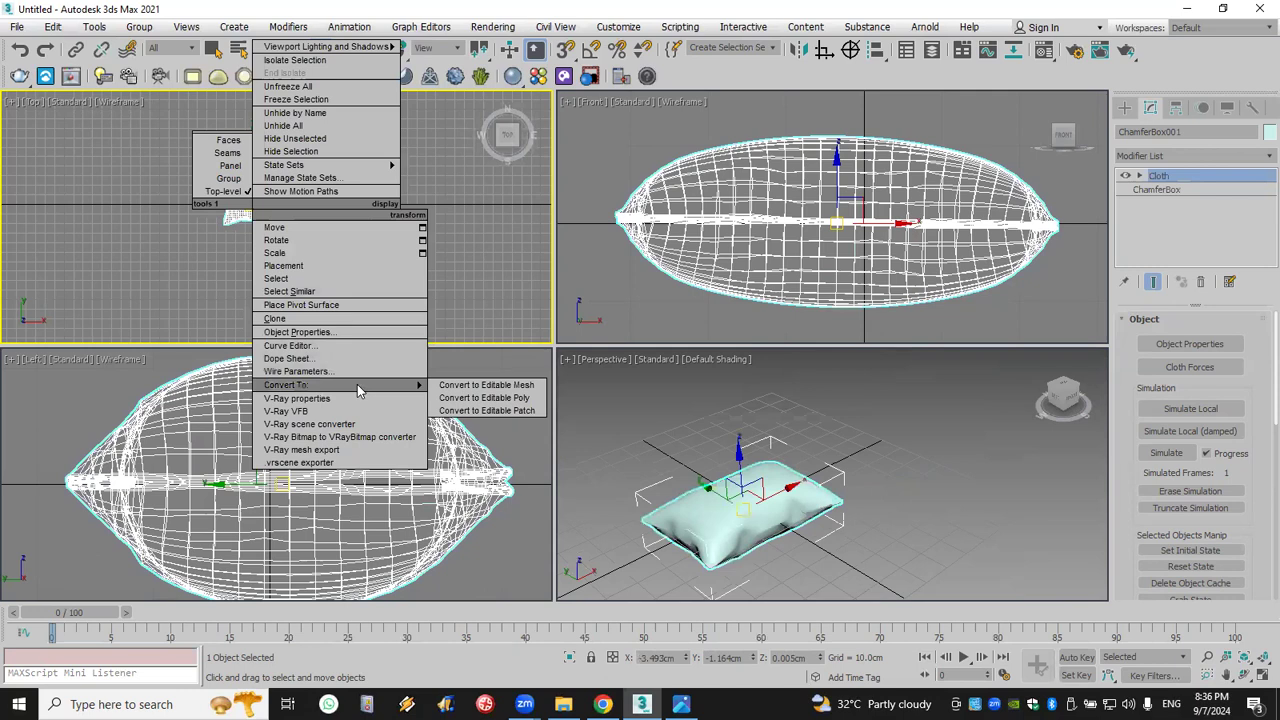
left_click(532, 403)
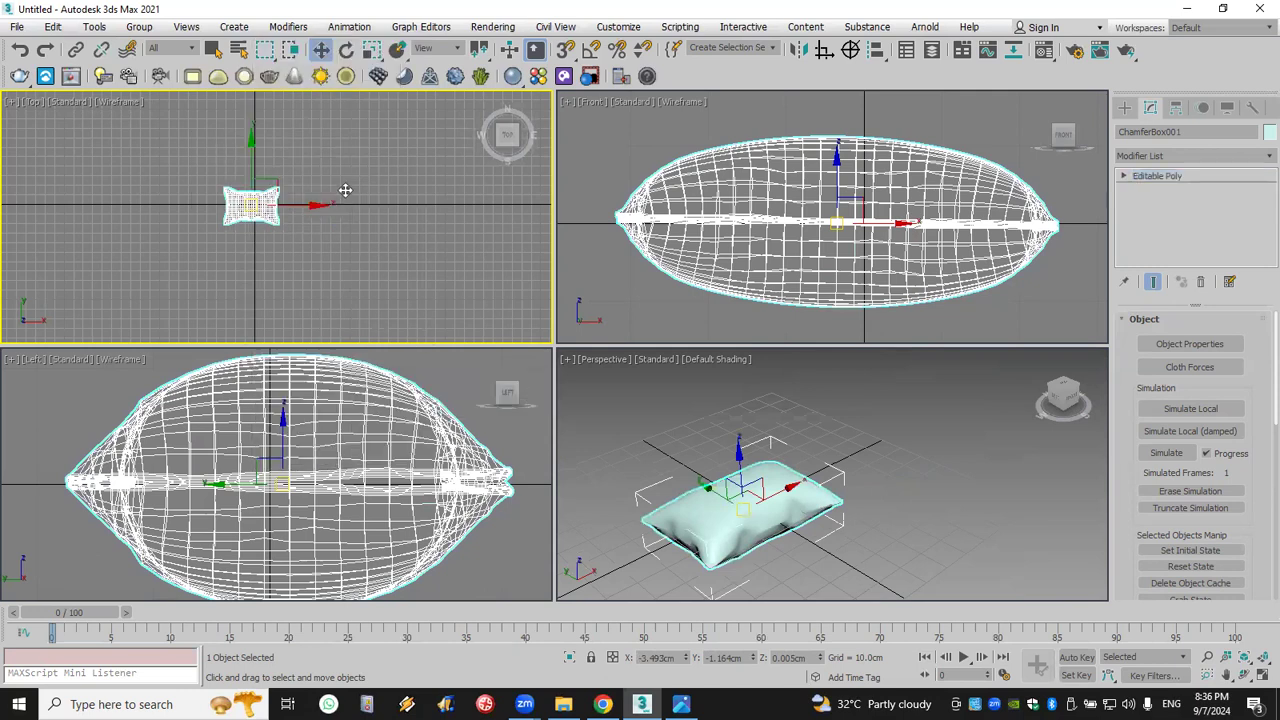
- Clone the pillow along X in the Top view as three independent, evenly spaced copies
left_click_drag(302, 203, 382, 204, "shift")
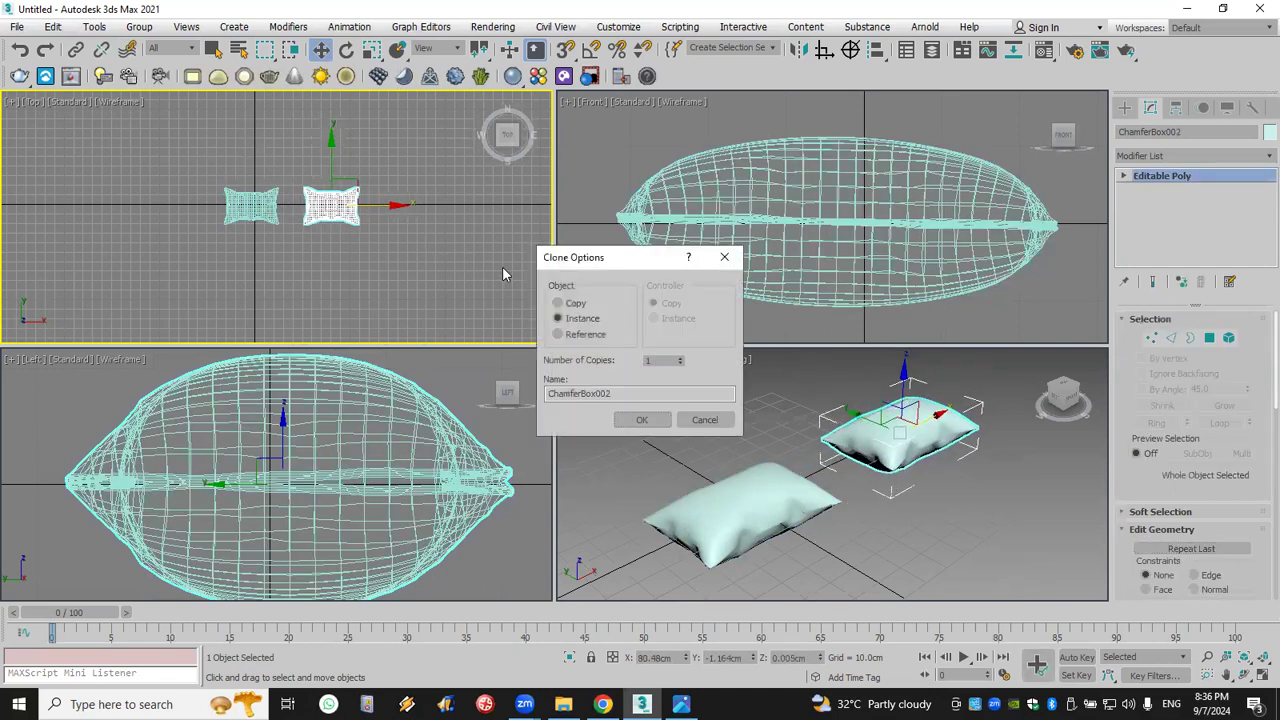
left_click(557, 303)
left_click(642, 419)
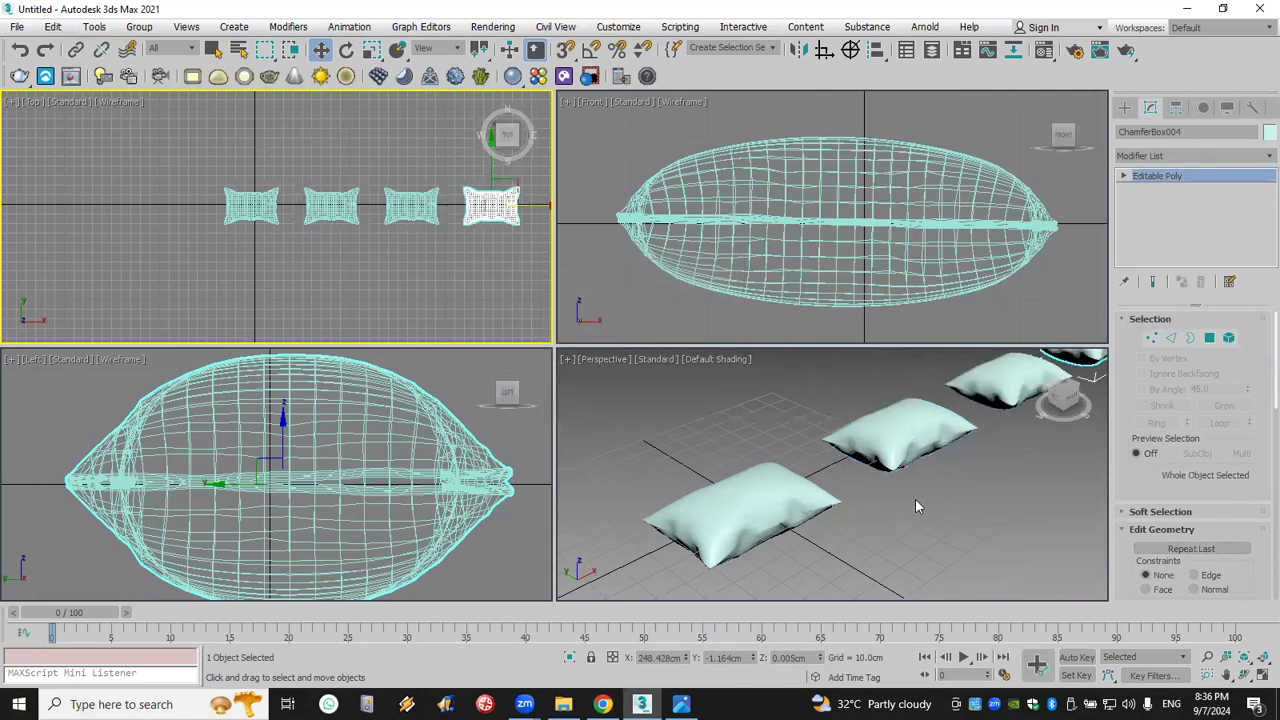
scroll(910, 503, "down", 4)
scroll(820, 520, "up", 5)
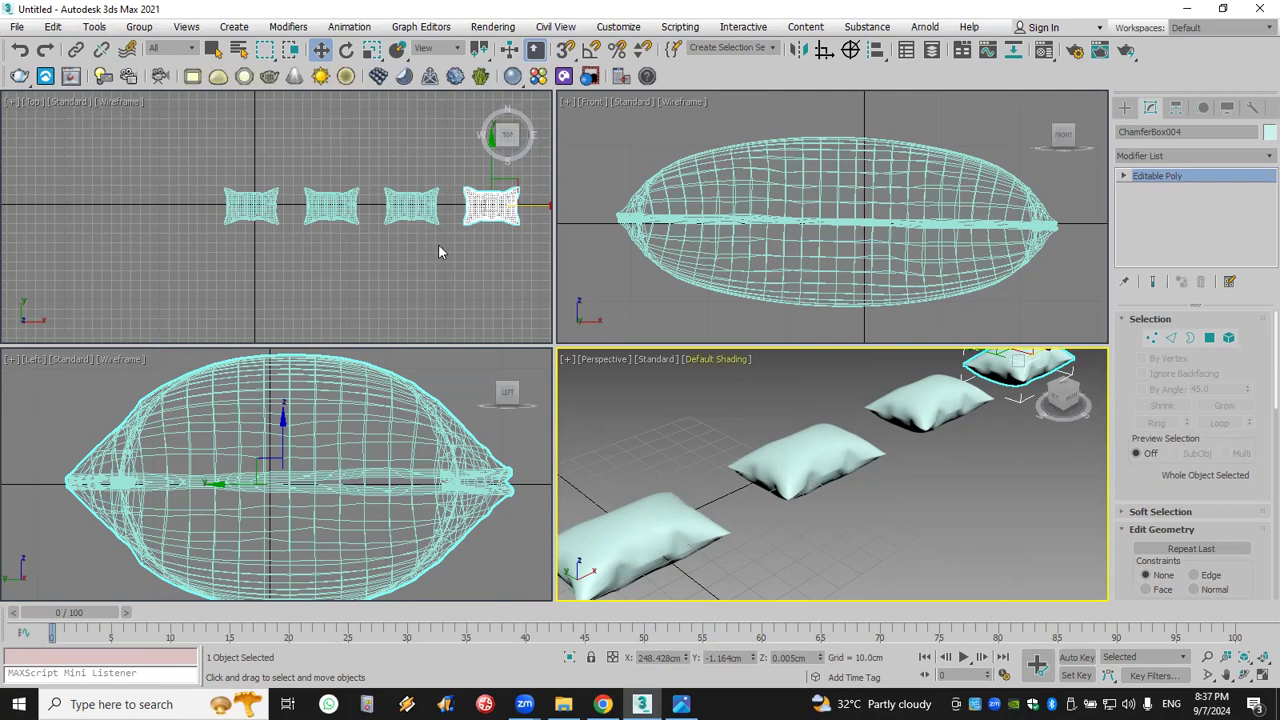
scroll(400, 245, "down", 2)
scroll(400, 245, "up", 3)
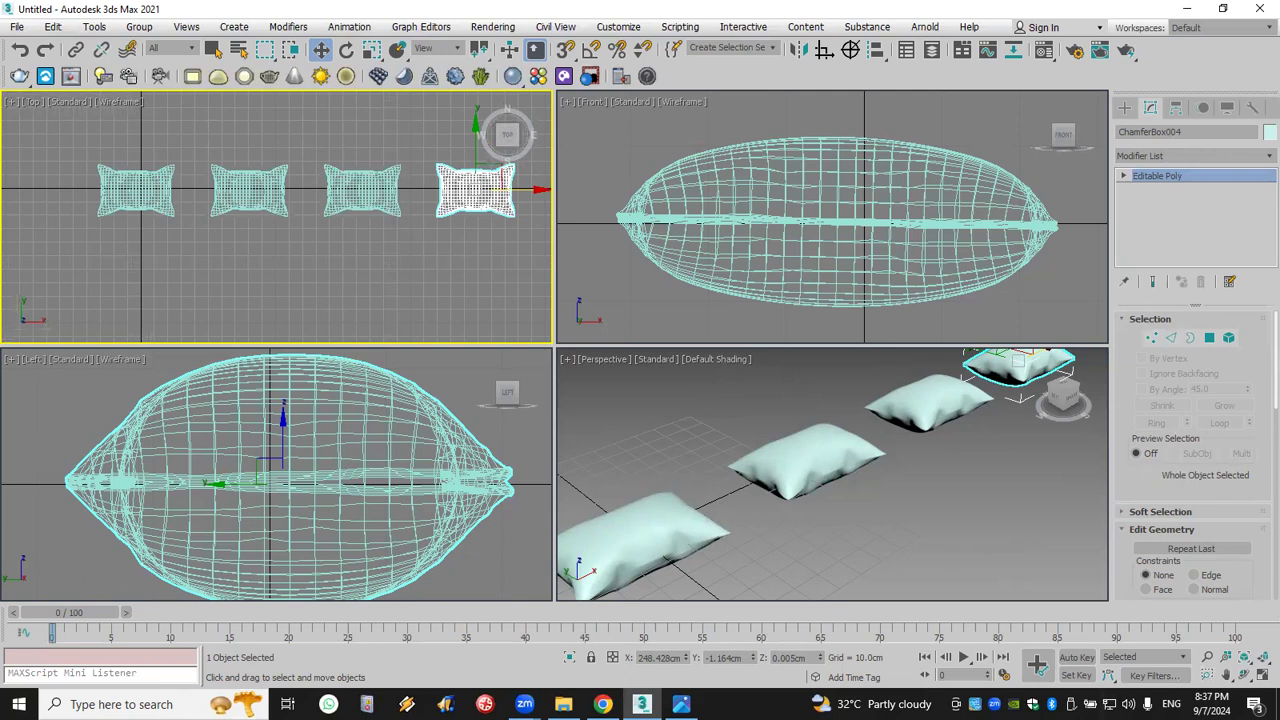
left_click(1129, 704)
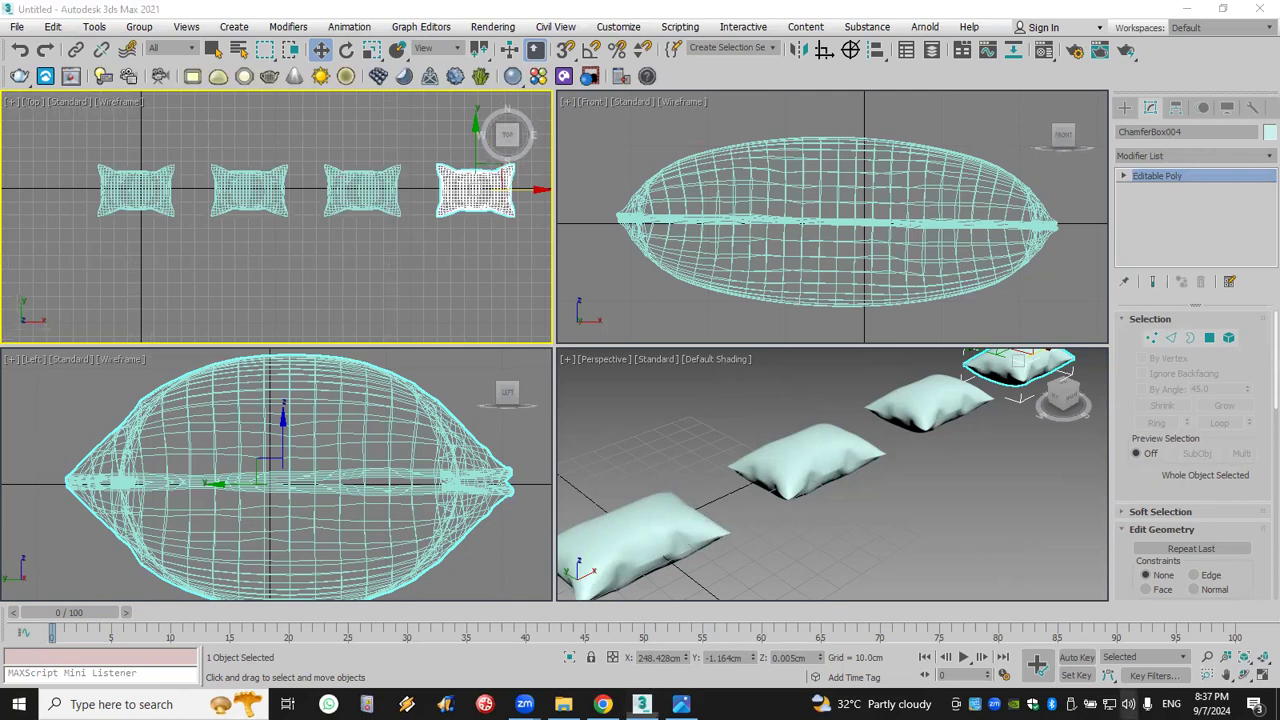
left_click(462, 235)
scroll(462, 235, "up", 3)
scroll(462, 235, "down", 5)
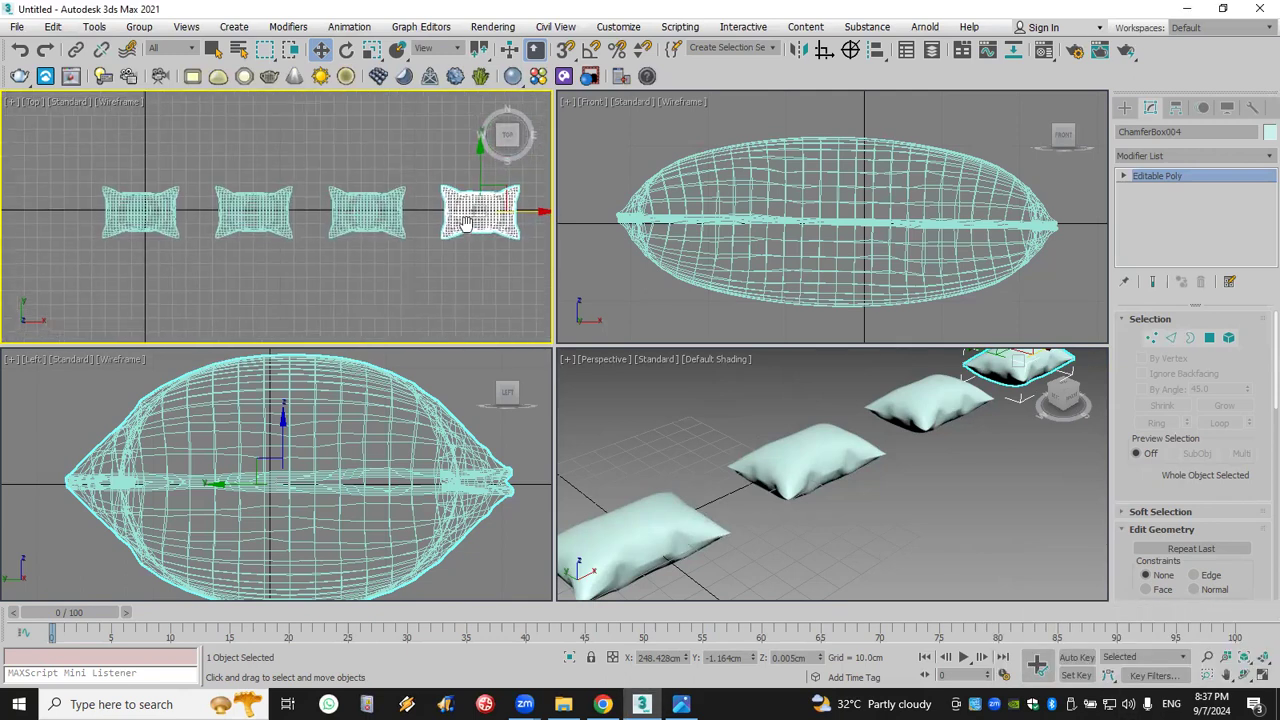
scroll(450, 220, "up", 2)
scroll(455, 221, "down", 2)
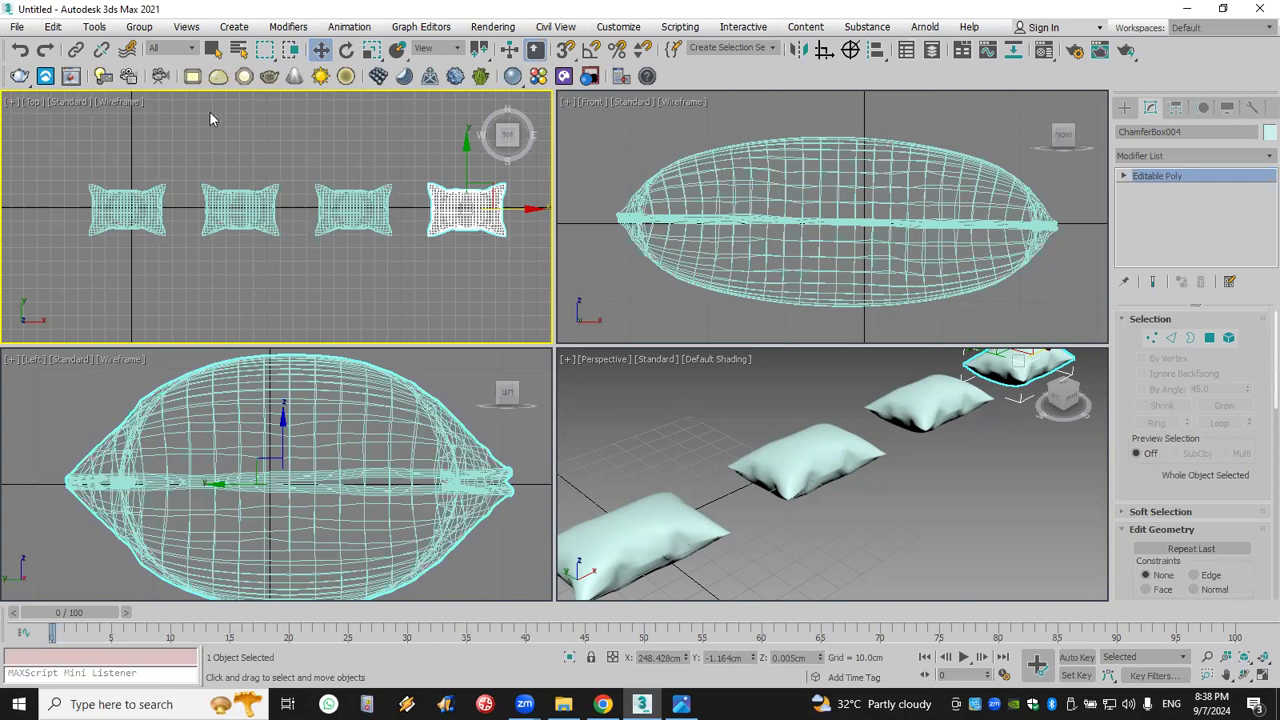
- Reset the scene without saving the pillow models
left_click(17, 27)
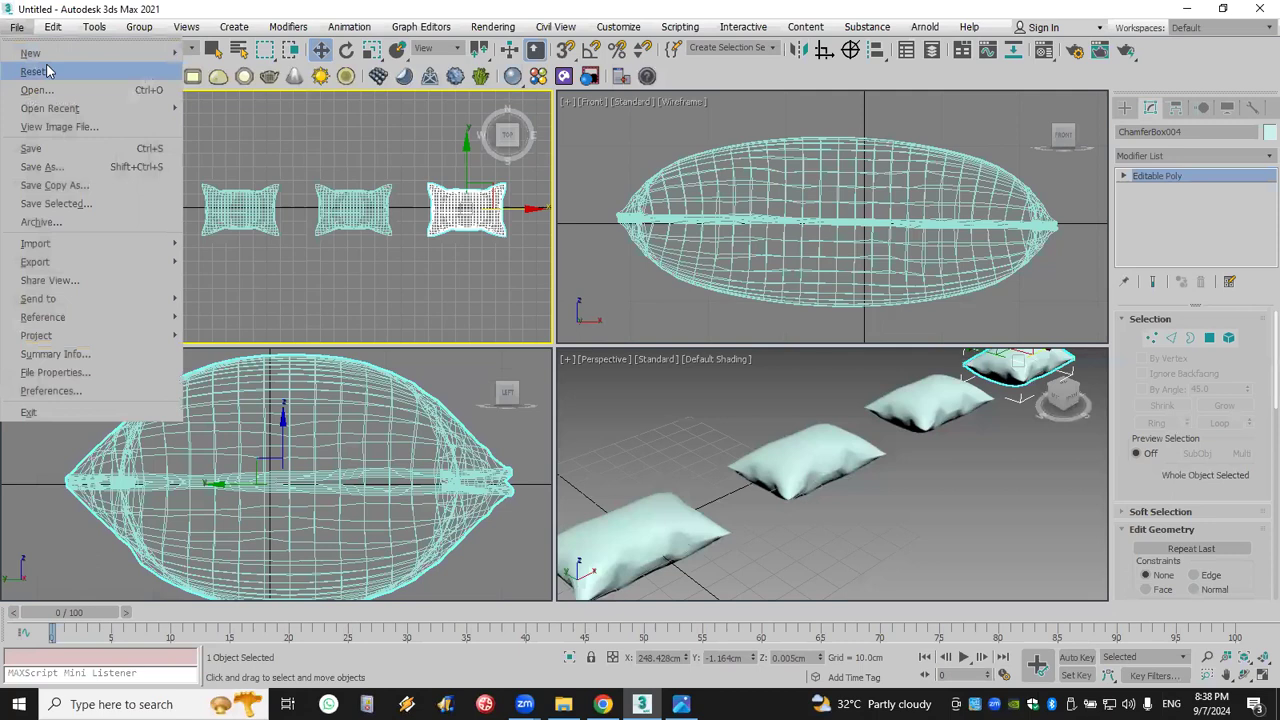
left_click(38, 71)
left_click(640, 387)
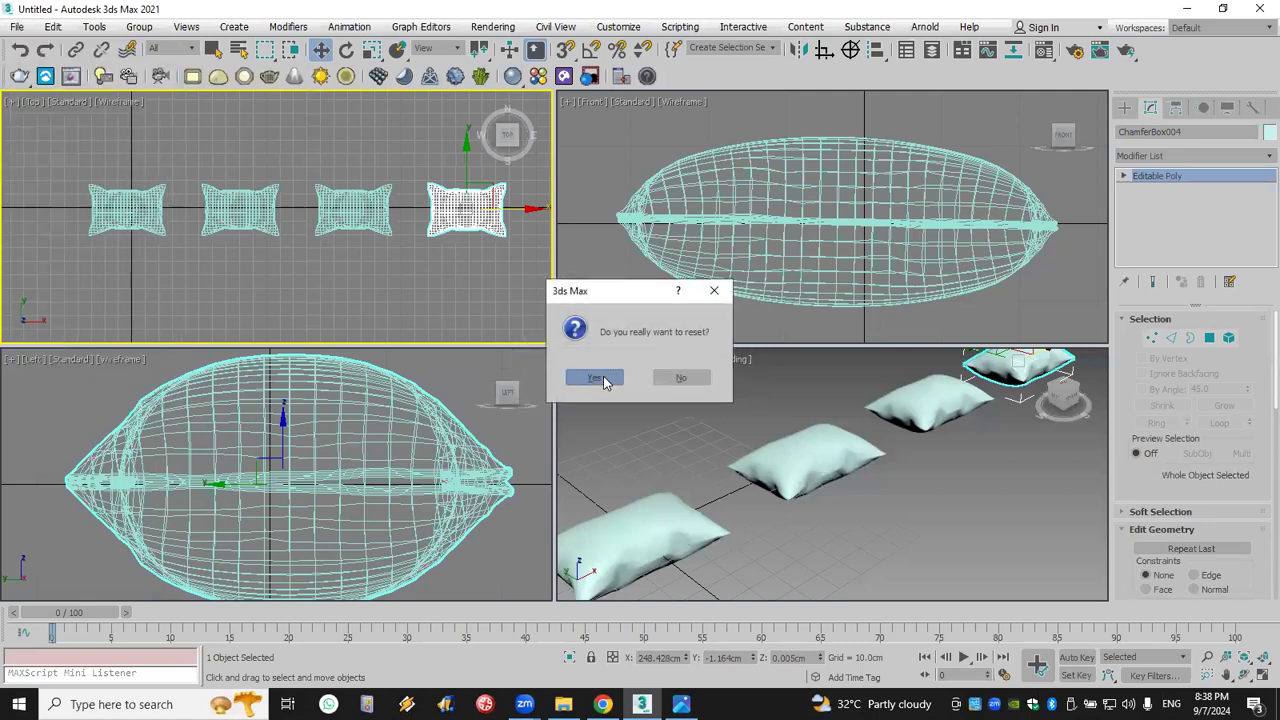
left_click(603, 376)
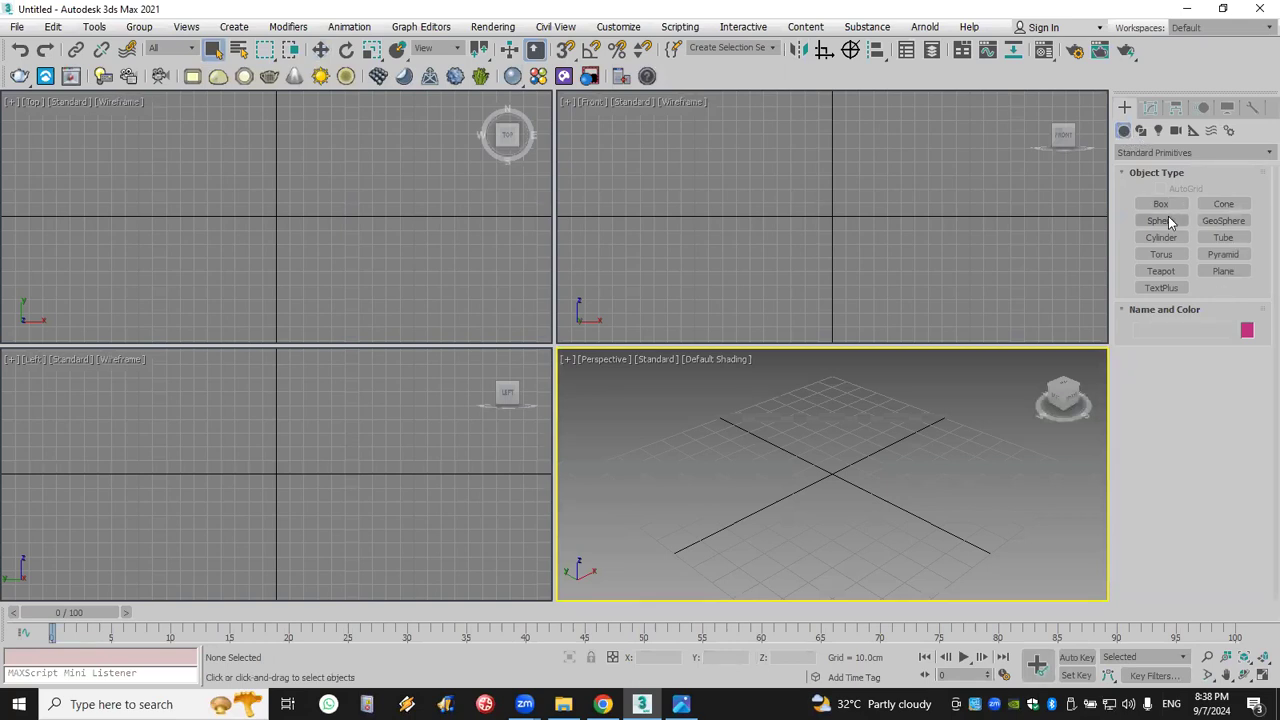
- Try a sphere of about 26 cm radius at the origin in the Perspective view and undo it
left_click(1164, 220)
left_click_drag(832, 474, 835, 512)
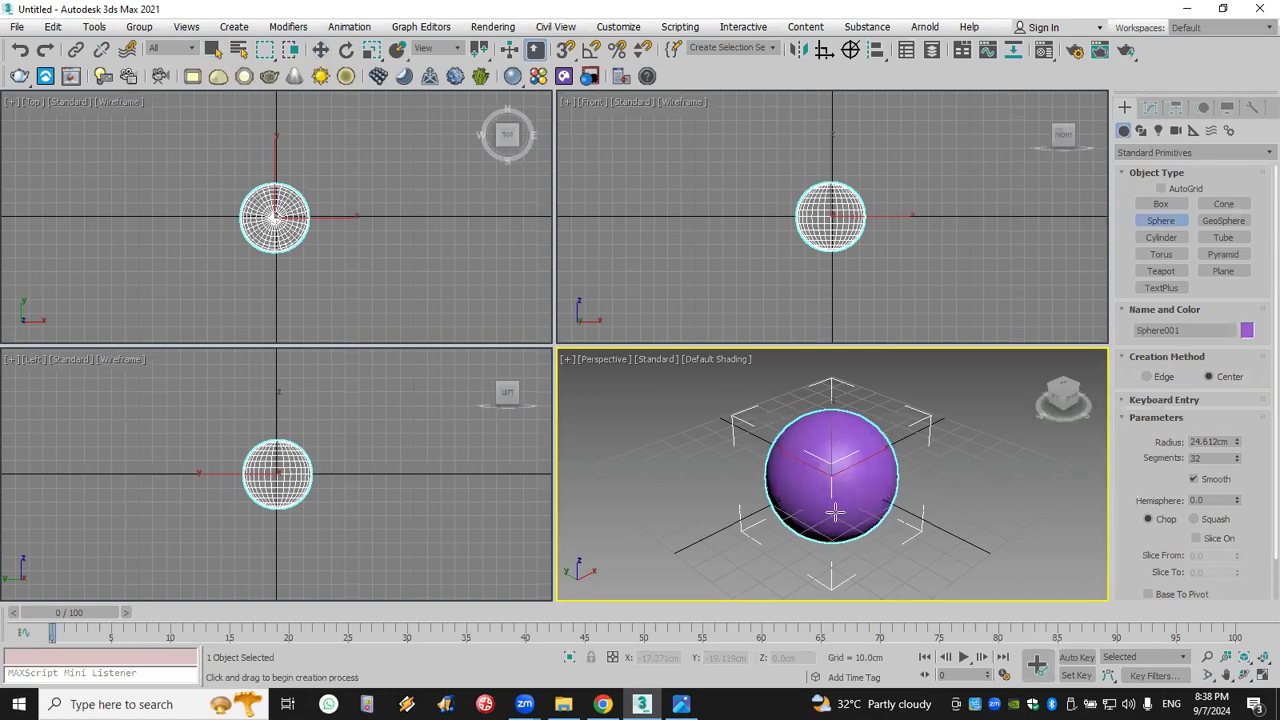
left_click_drag(835, 512, 840, 512)
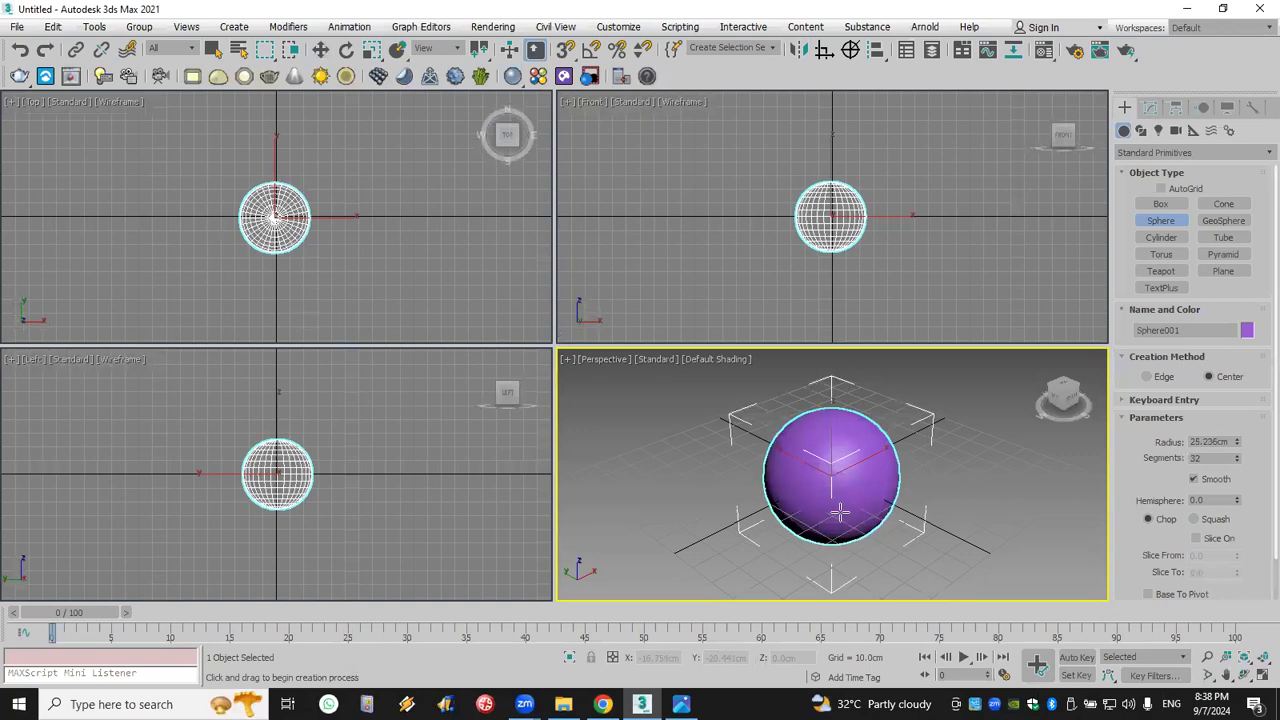
left_click_drag(840, 512, 863, 503)
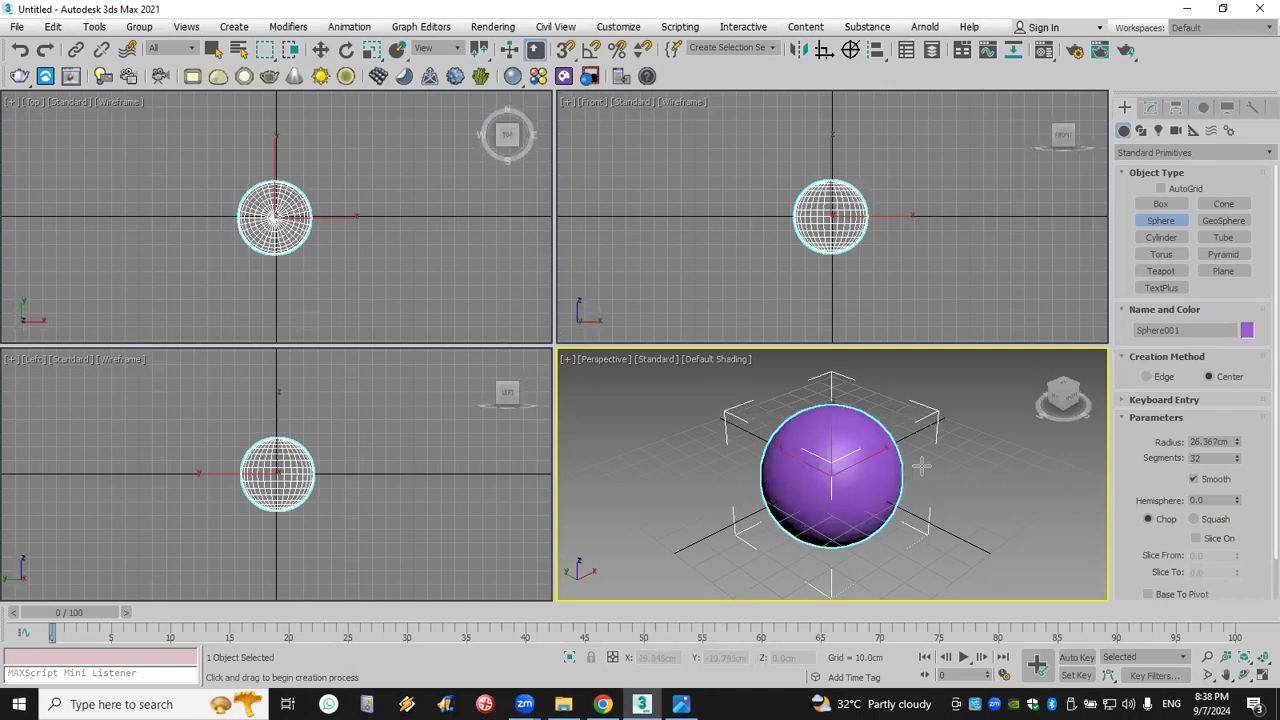
key("ctrl+z")
- Create a chamfer box in the Top view, about 82 cm long, 105 cm wide and 48 cm high, with a fillet of about 12 cm
left_click(1140, 152)
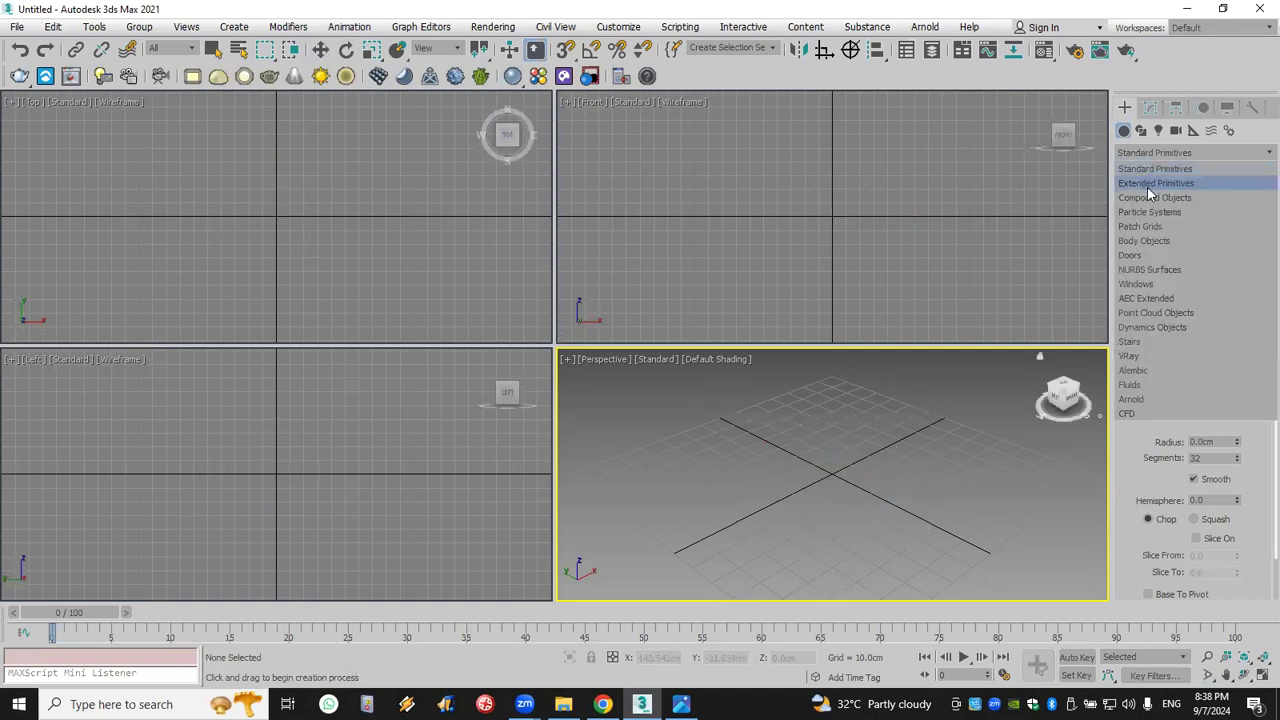
left_click(1147, 185)
left_click(1160, 220)
left_click_drag(217, 168, 364, 281)
left_click(372, 215)
left_click(372, 215)
left_click(385, 205)
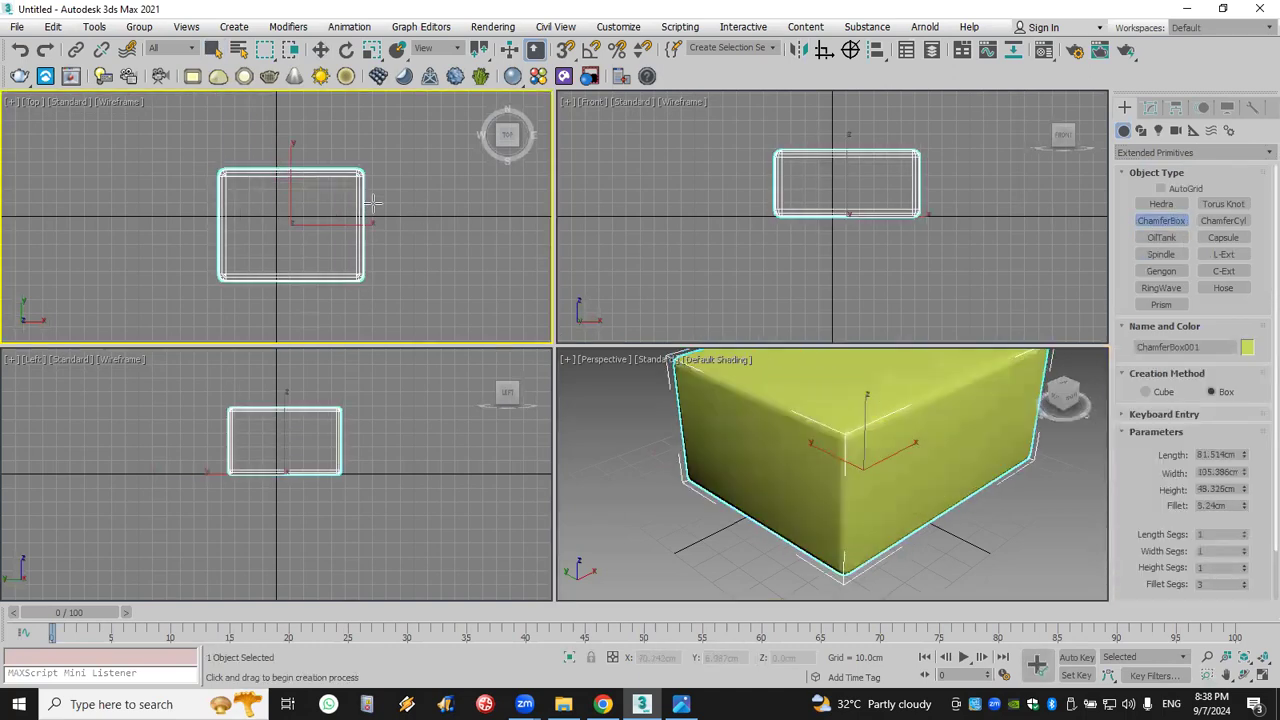
left_click(400, 194)
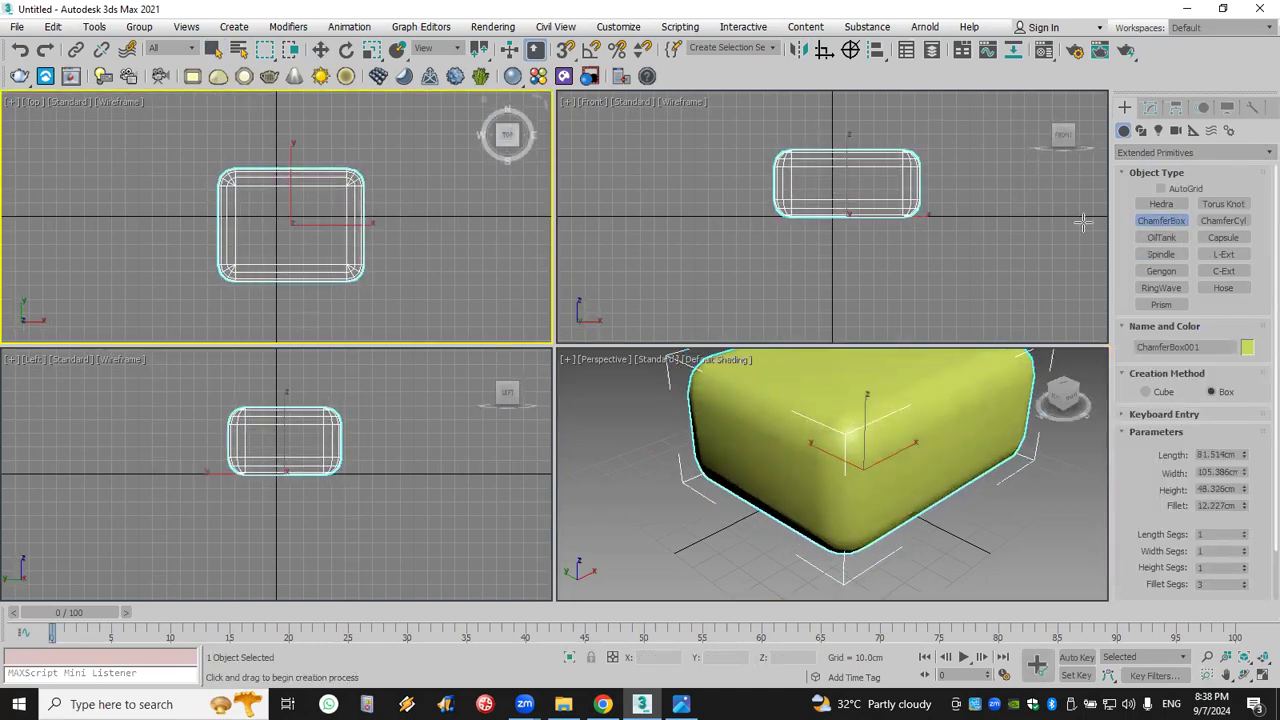
- Create a standard plane in the Top view around the chamfer box, about 192 cm long and 242 cm wide
left_click(1172, 155)
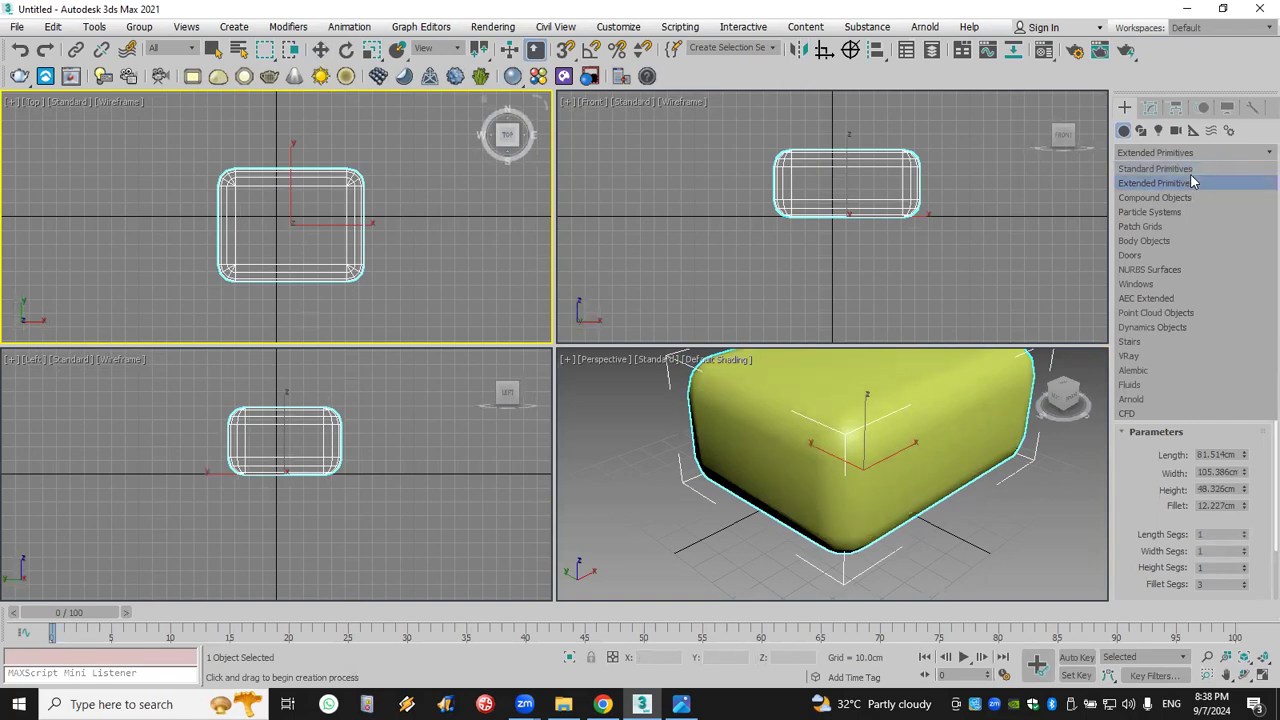
left_click(1185, 168)
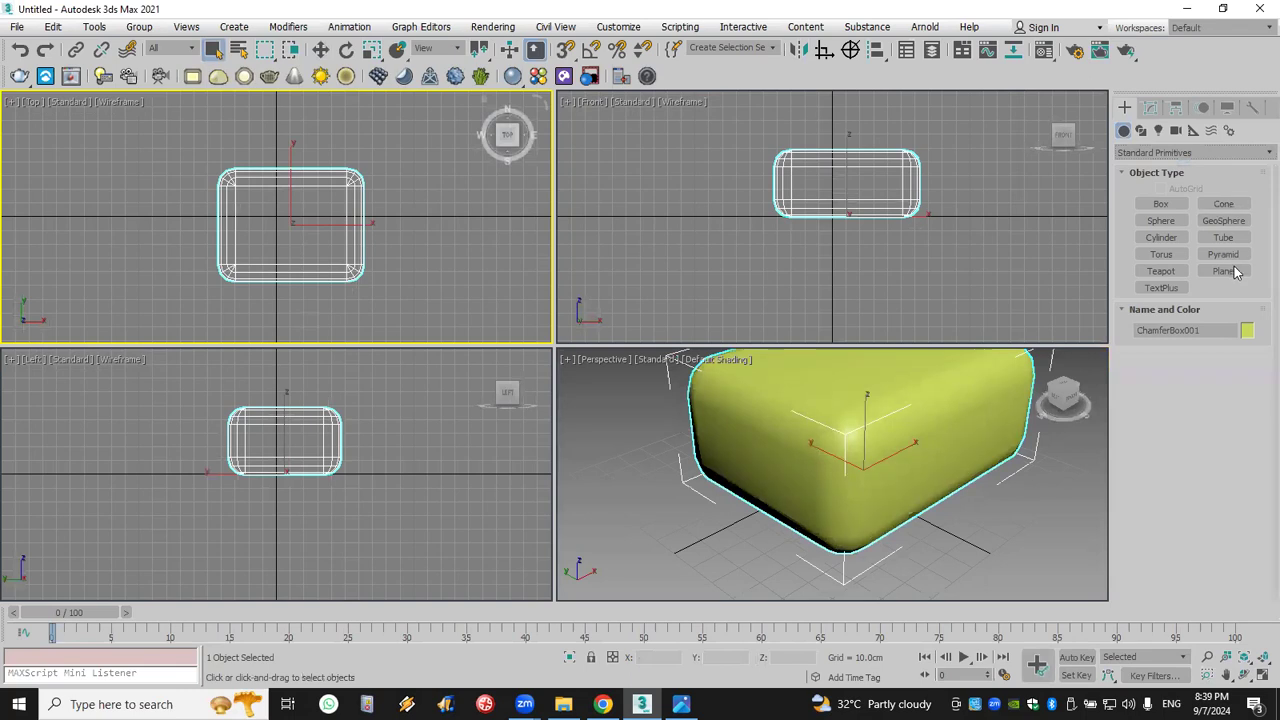
left_click(1236, 273)
scroll(297, 177, "down", 3)
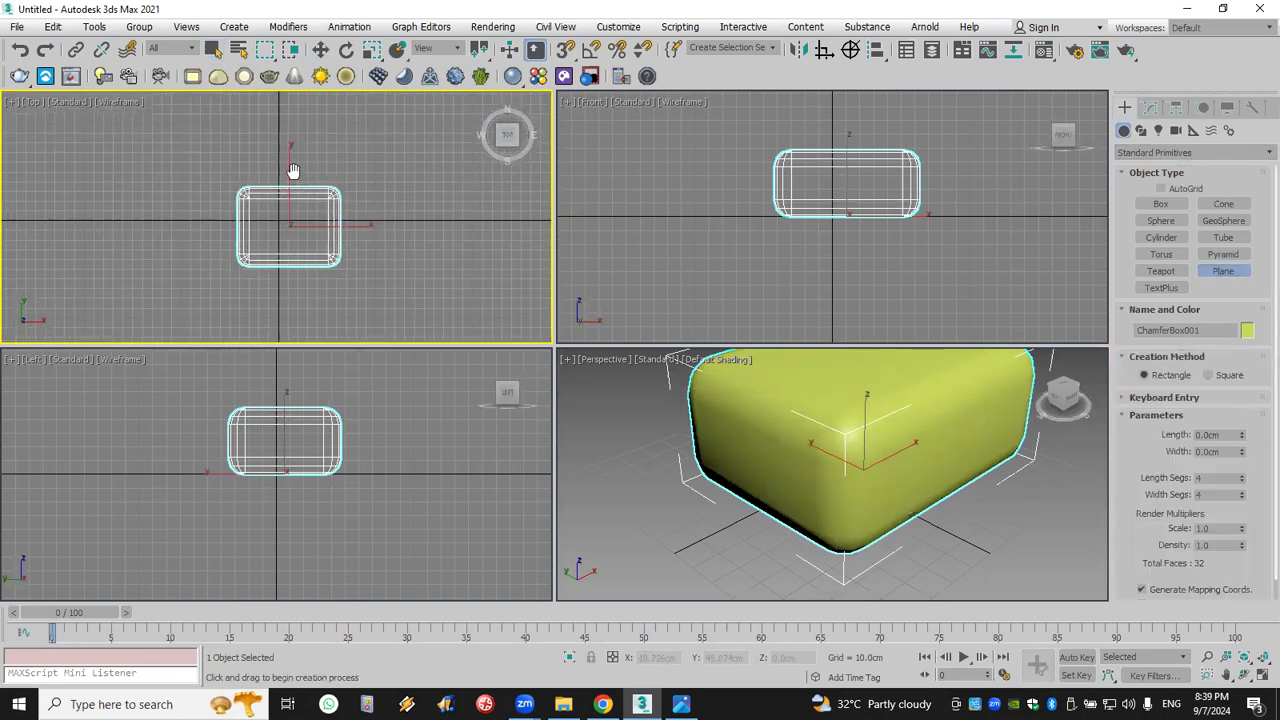
scroll(165, 138, "down", 2)
left_click_drag(163, 123, 333, 255)
right_click(751, 239)
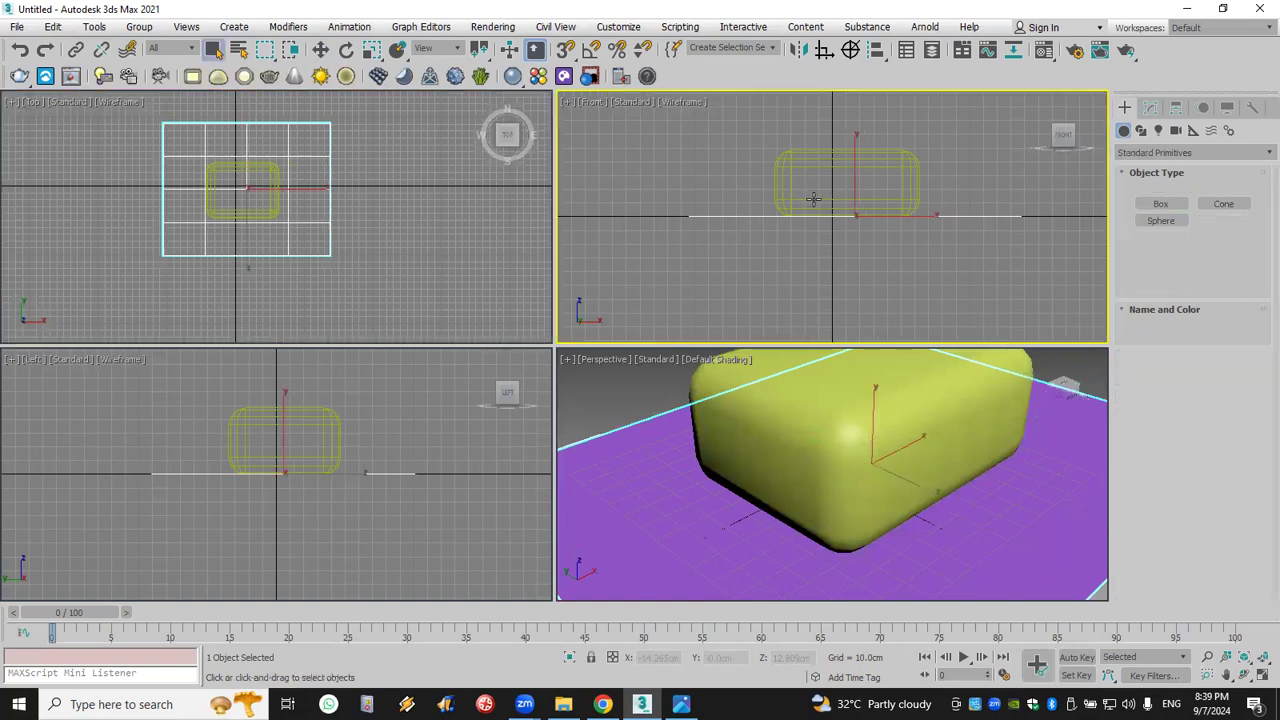
- Move the plane straight up in the Front view to just above the chamfer box, at a Z of about 56 cm
left_click(320, 50)
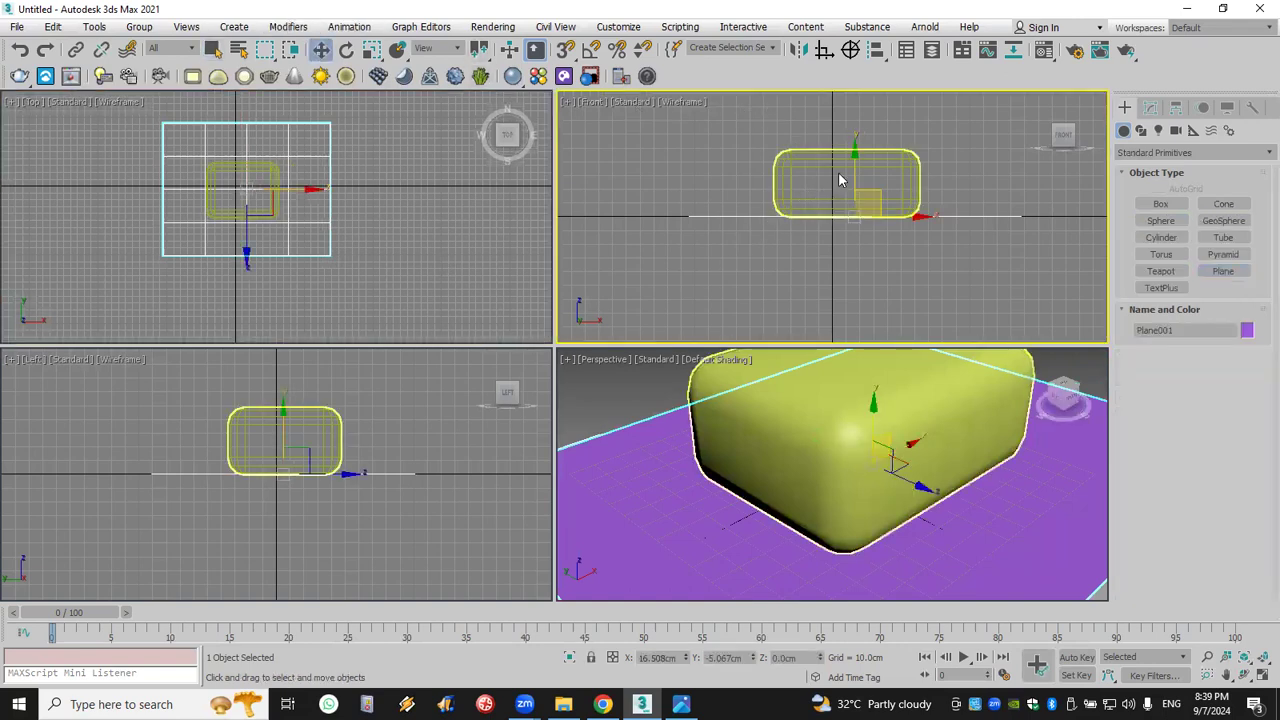
left_click_drag(854, 179, 860, 106)
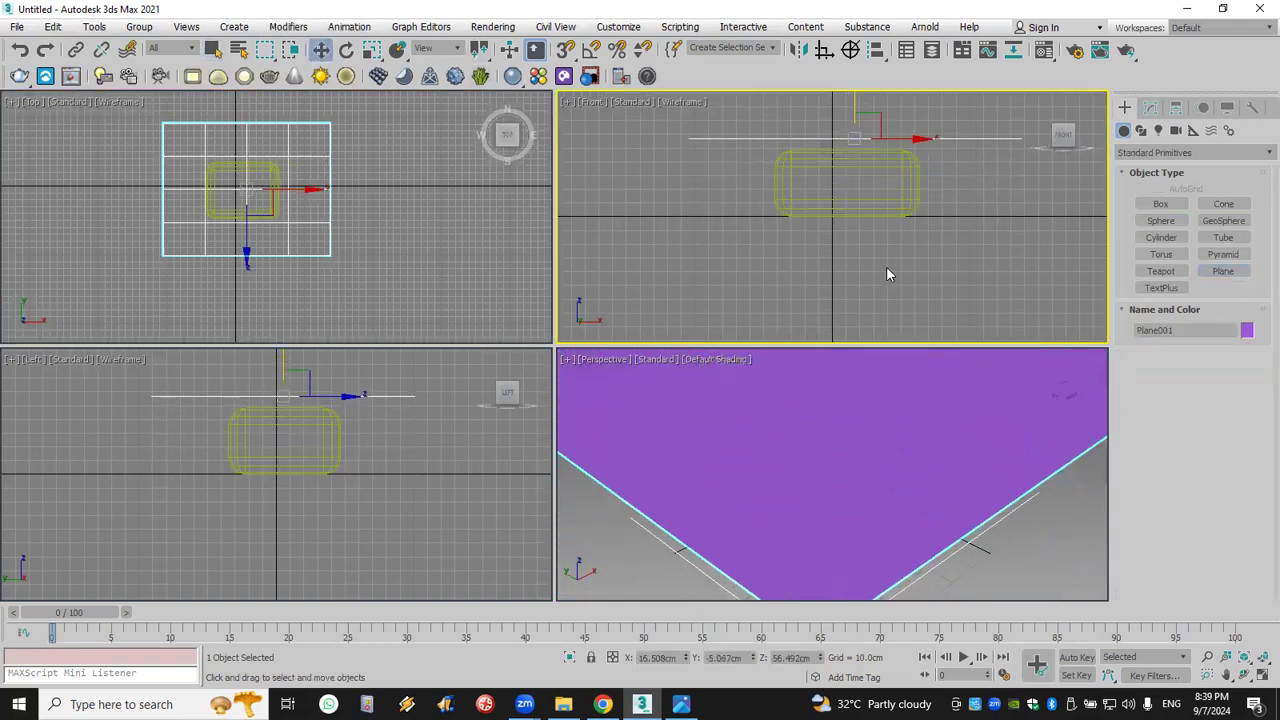
middle_click(877, 387)
scroll(854, 434, "down", 5)
scroll(854, 434, "up", 5)
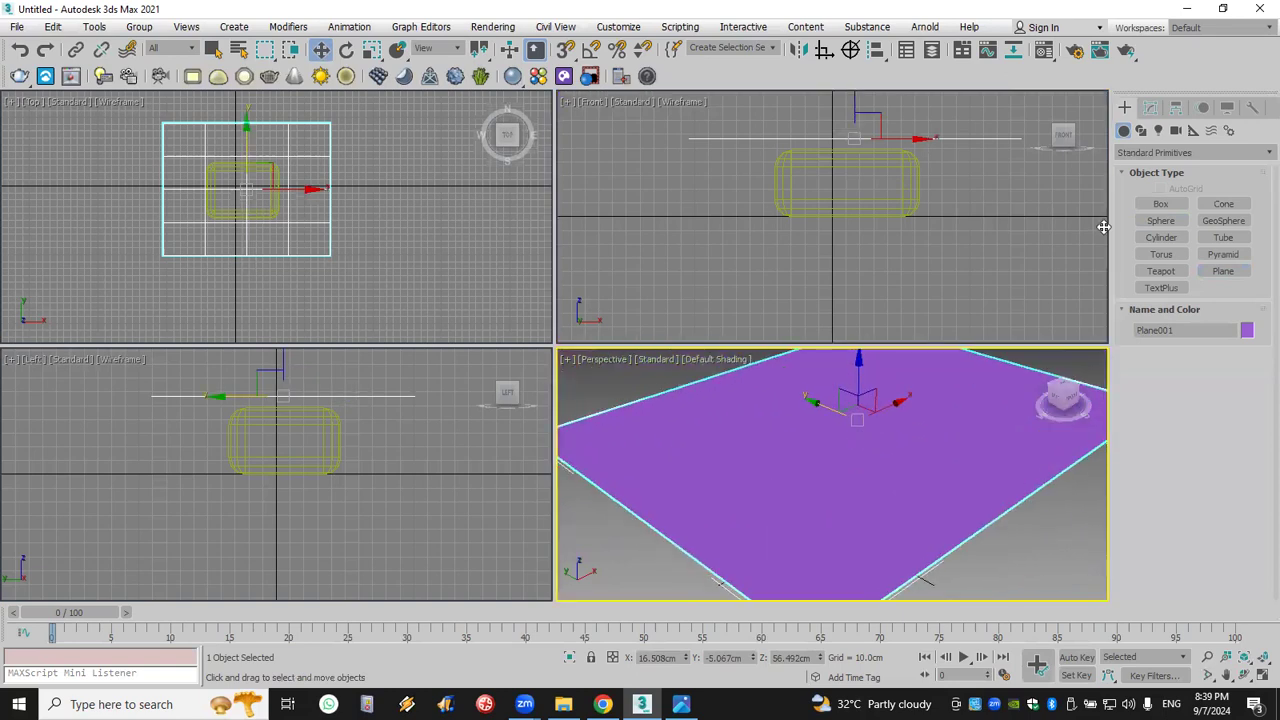
- Subdivide the plane into 25 length segments and 43 width segments
left_click(1150, 107)
left_click_drag(1244, 386, 1244, 374)
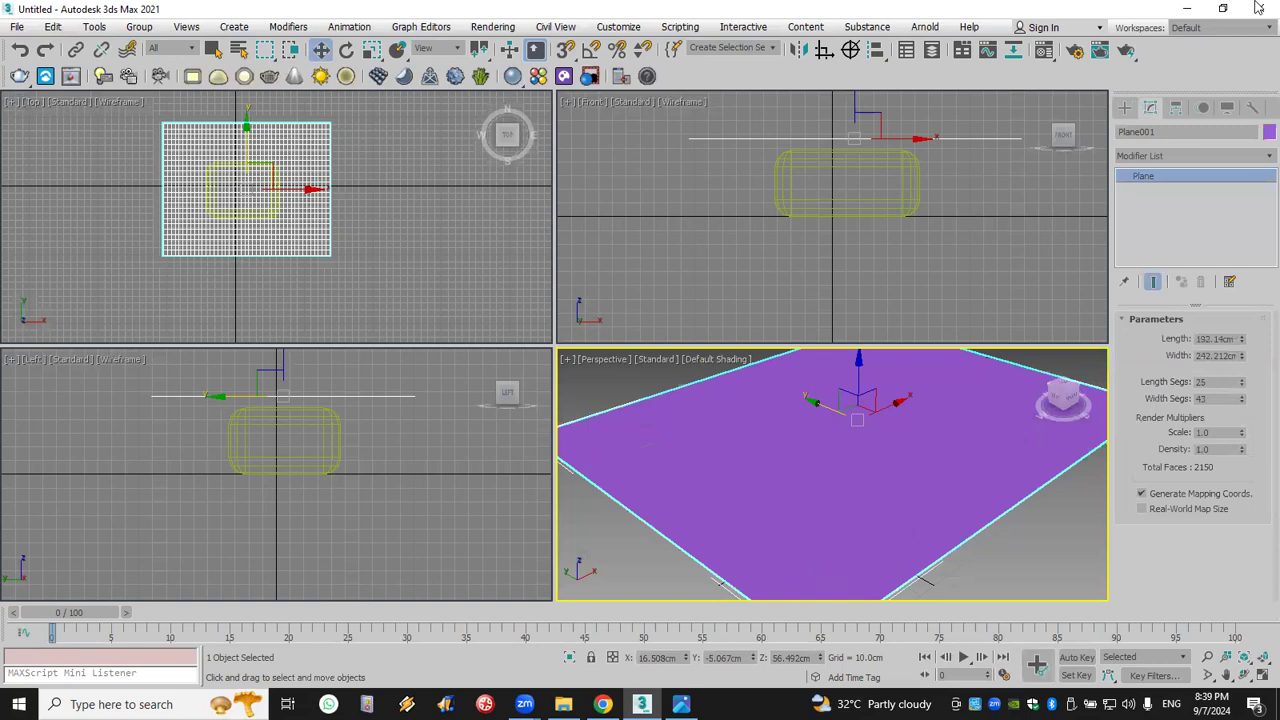
scroll(900, 410, "down", 5)
middle_click_drag(889, 429, 872, 443)
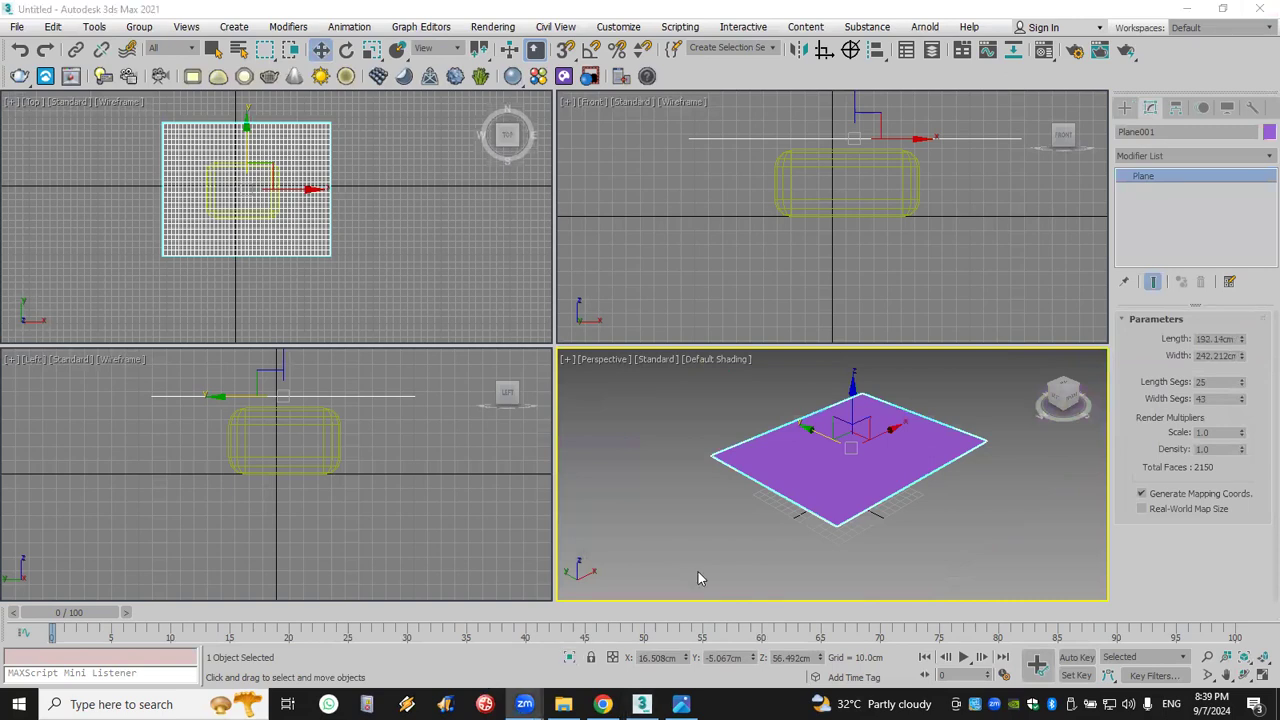
scroll(849, 486, "up", 6)
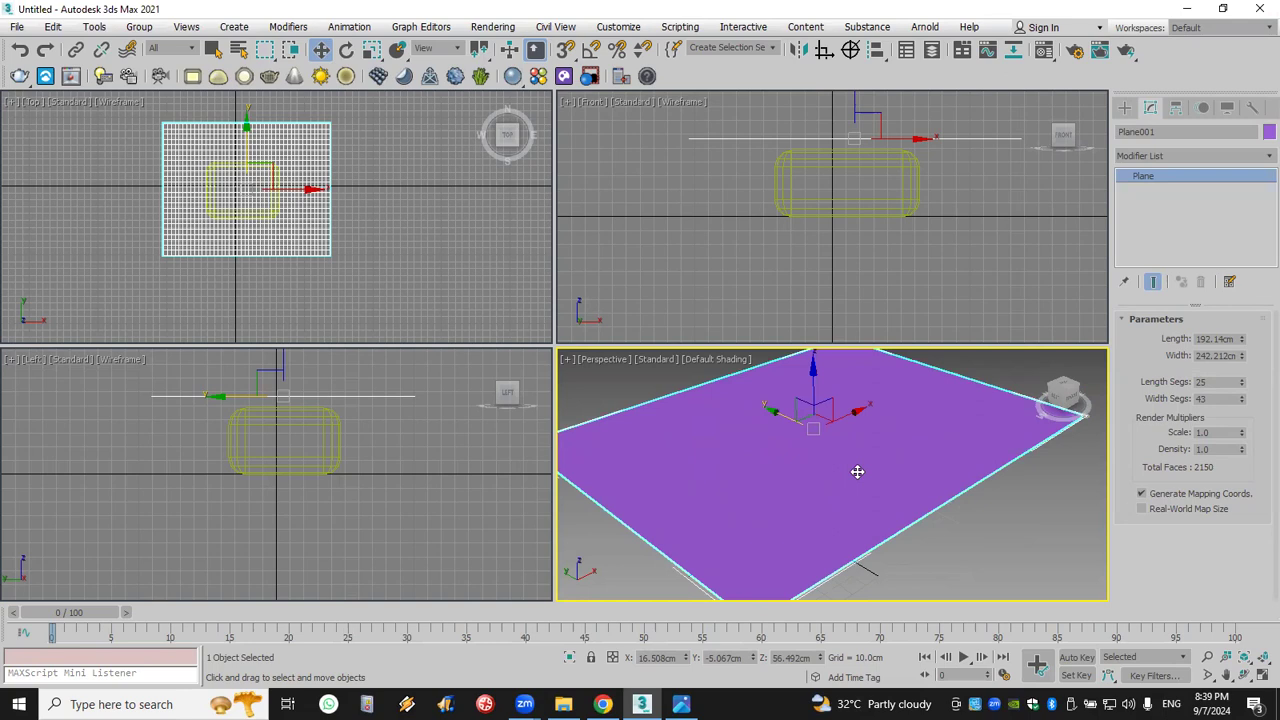
- Try moving the plane about 109 cm along Y in the Top view to uncover the chamfer box, and undo it
middle_click_drag(859, 173, 804, 181)
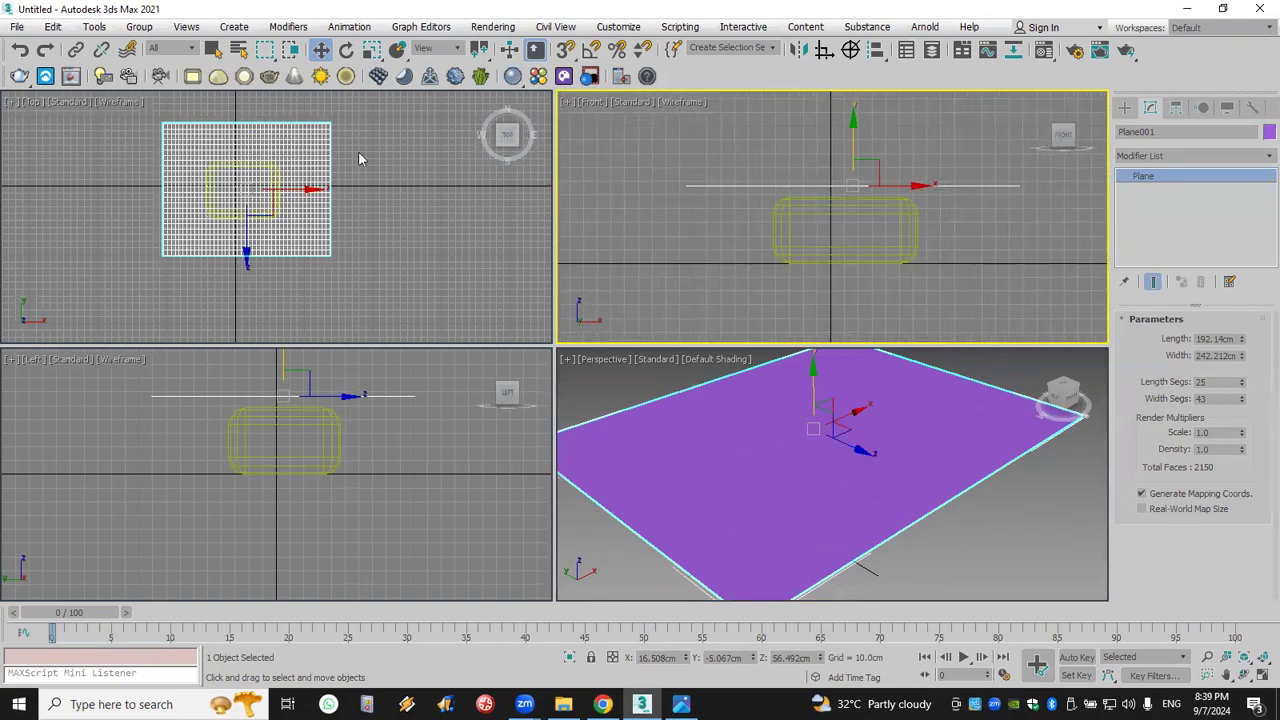
left_click_drag(212, 222, 209, 146)
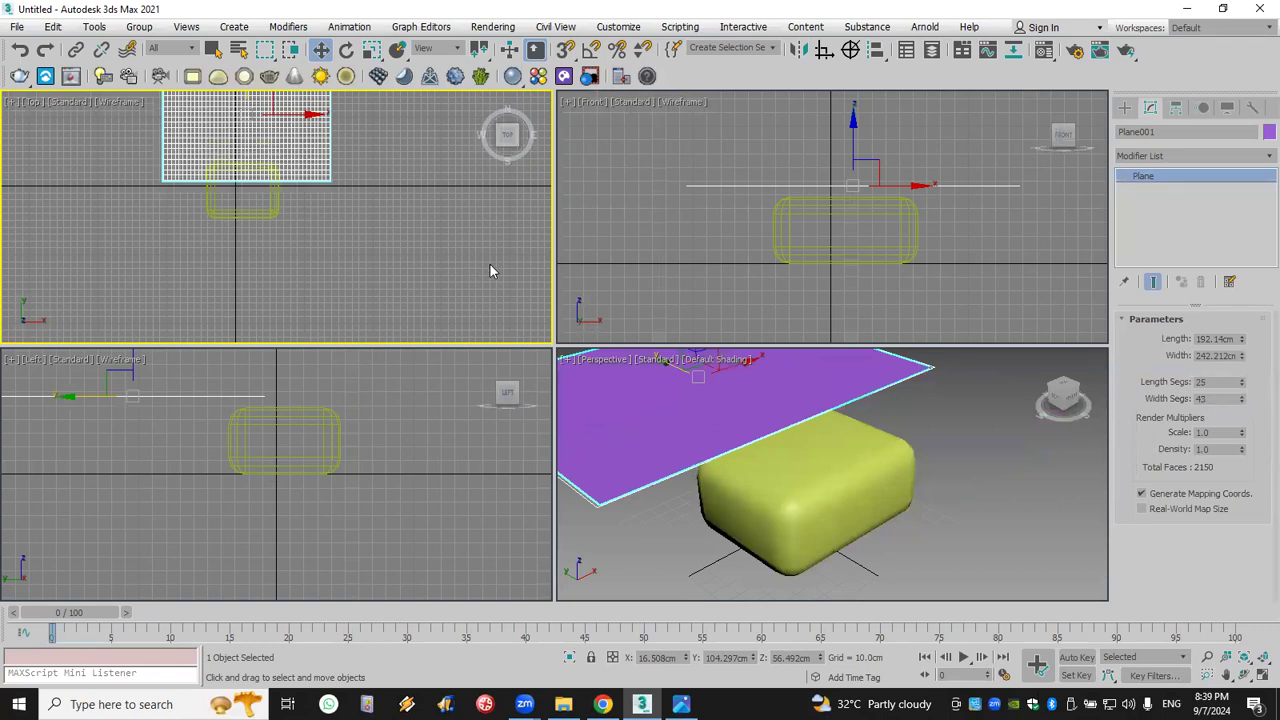
key("ctrl+z")
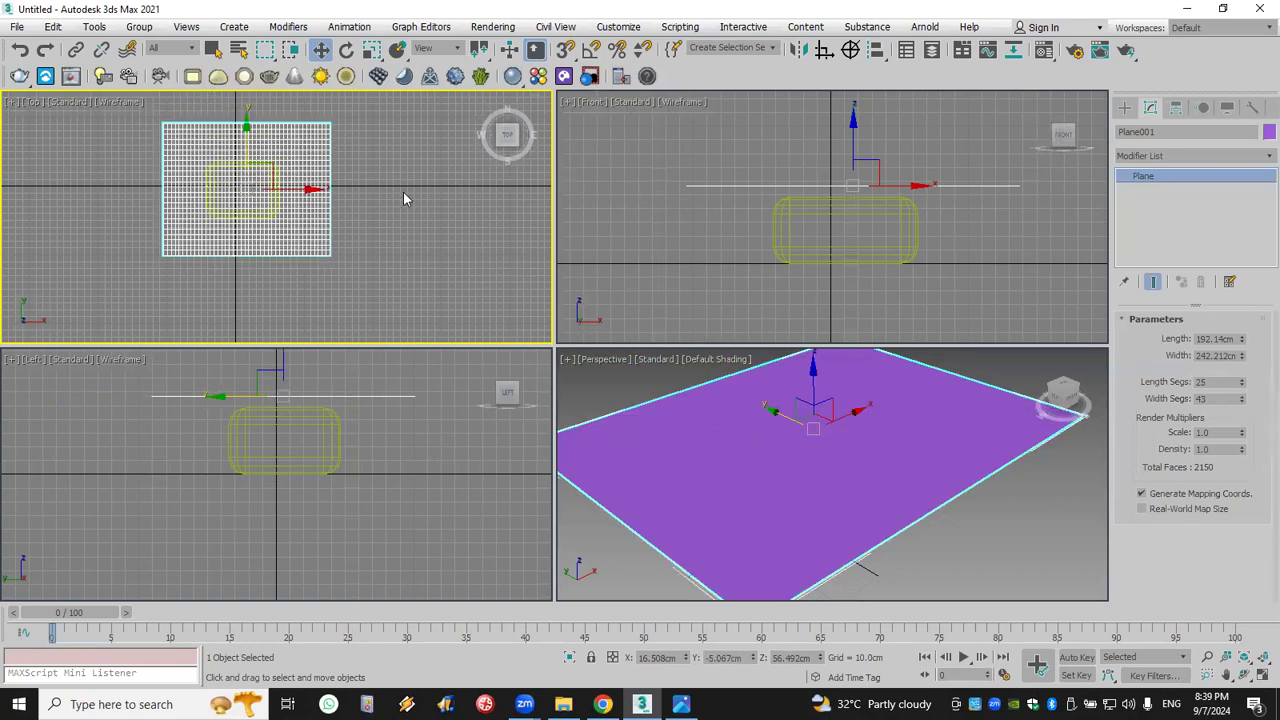
scroll(716, 197, "up", 5)
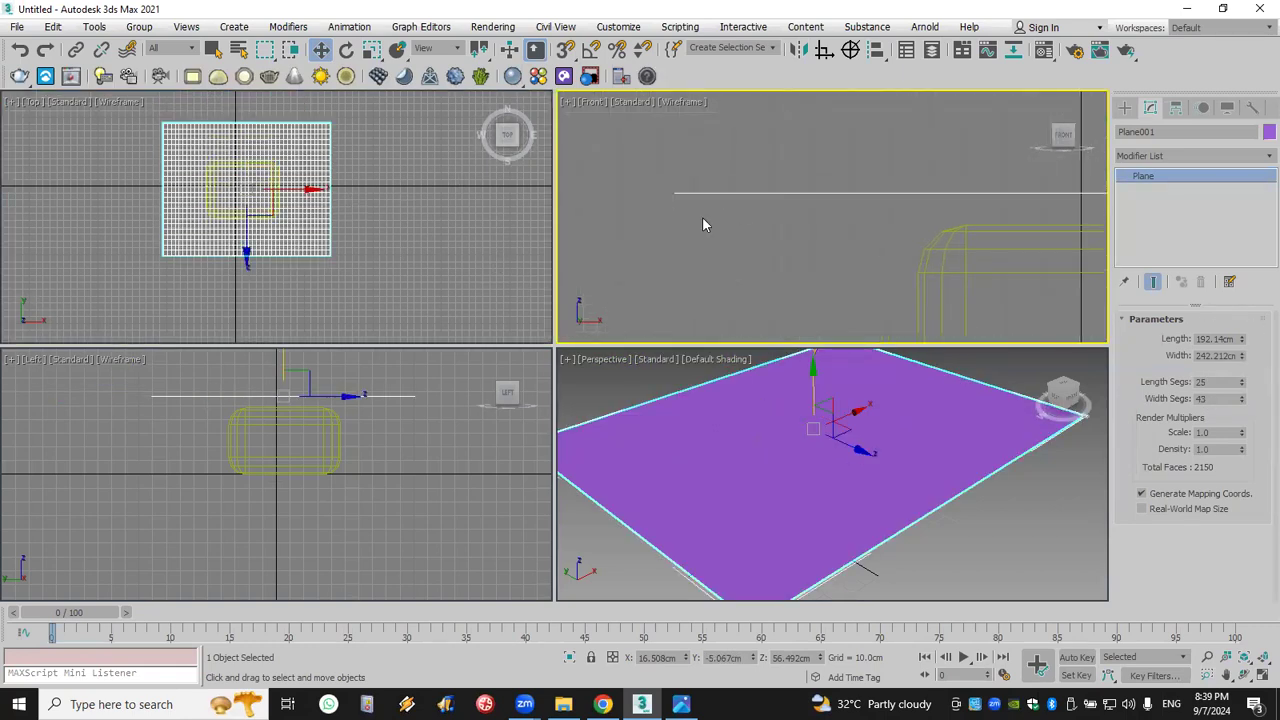
scroll(713, 221, "down", 5)
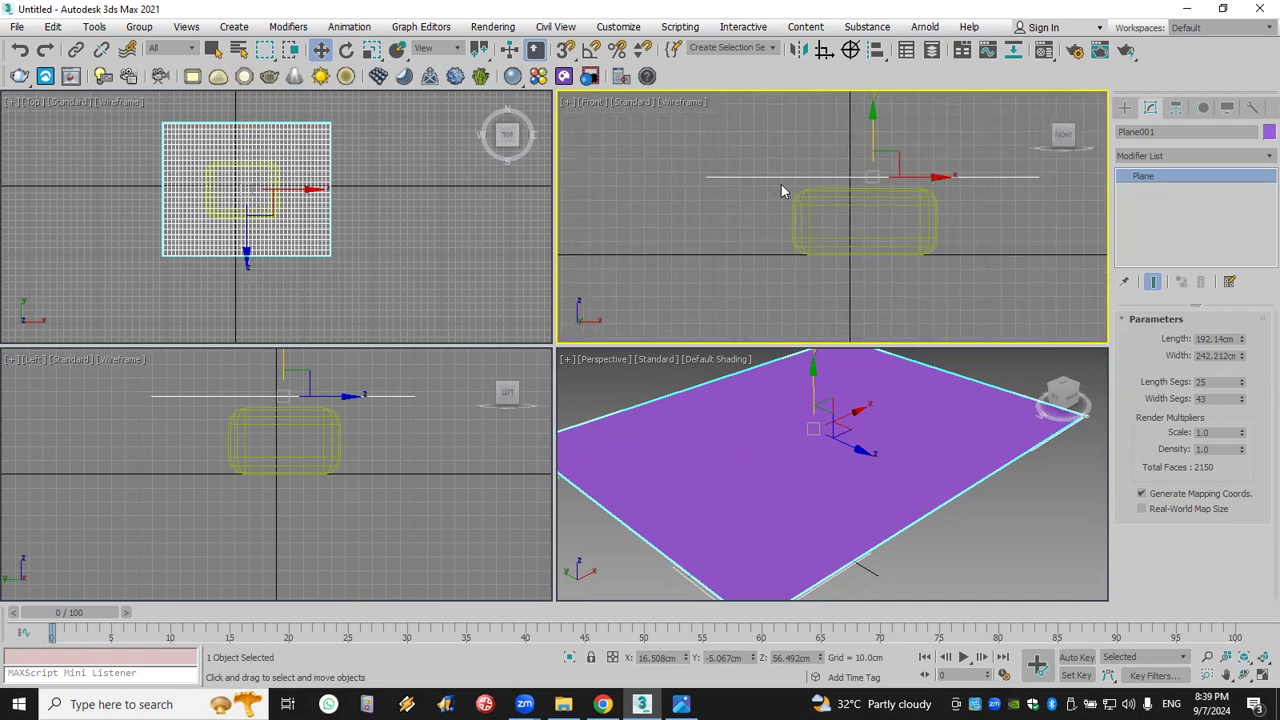
- Select the plane and the chamfer box together in the Front view and apply the Cloth modifier to both
left_click(941, 317)
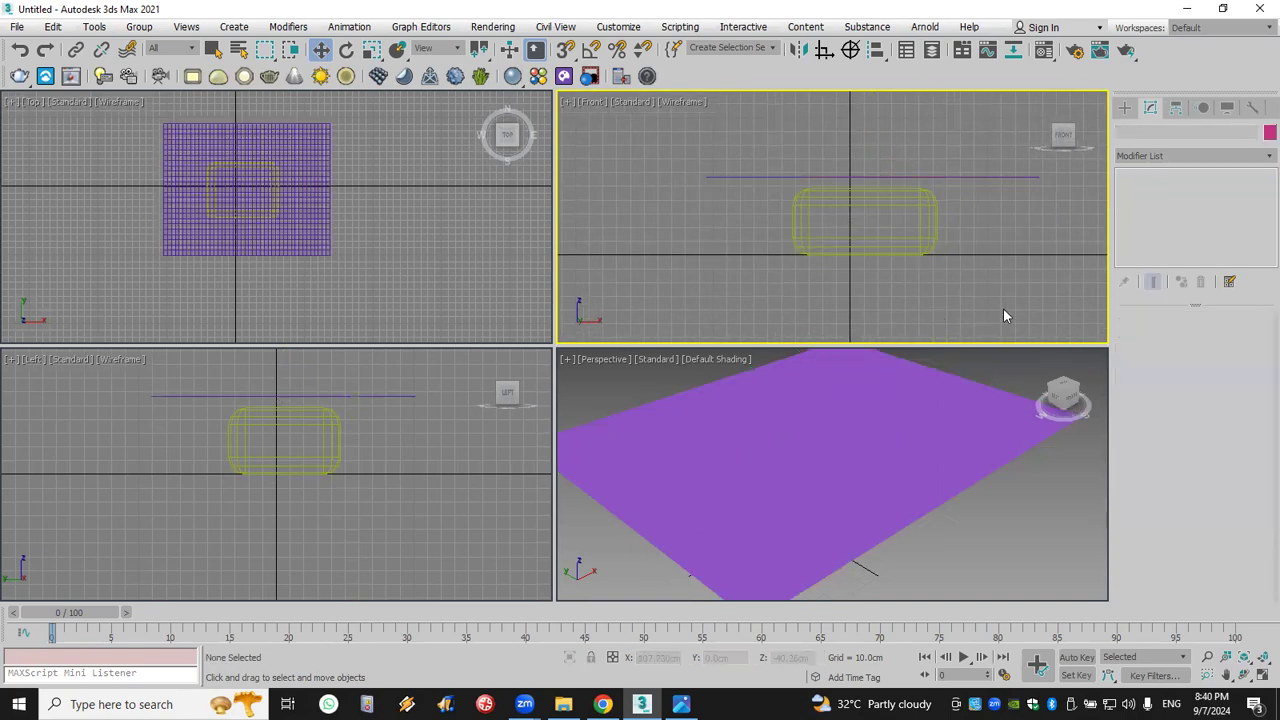
left_click_drag(752, 195, 709, 147)
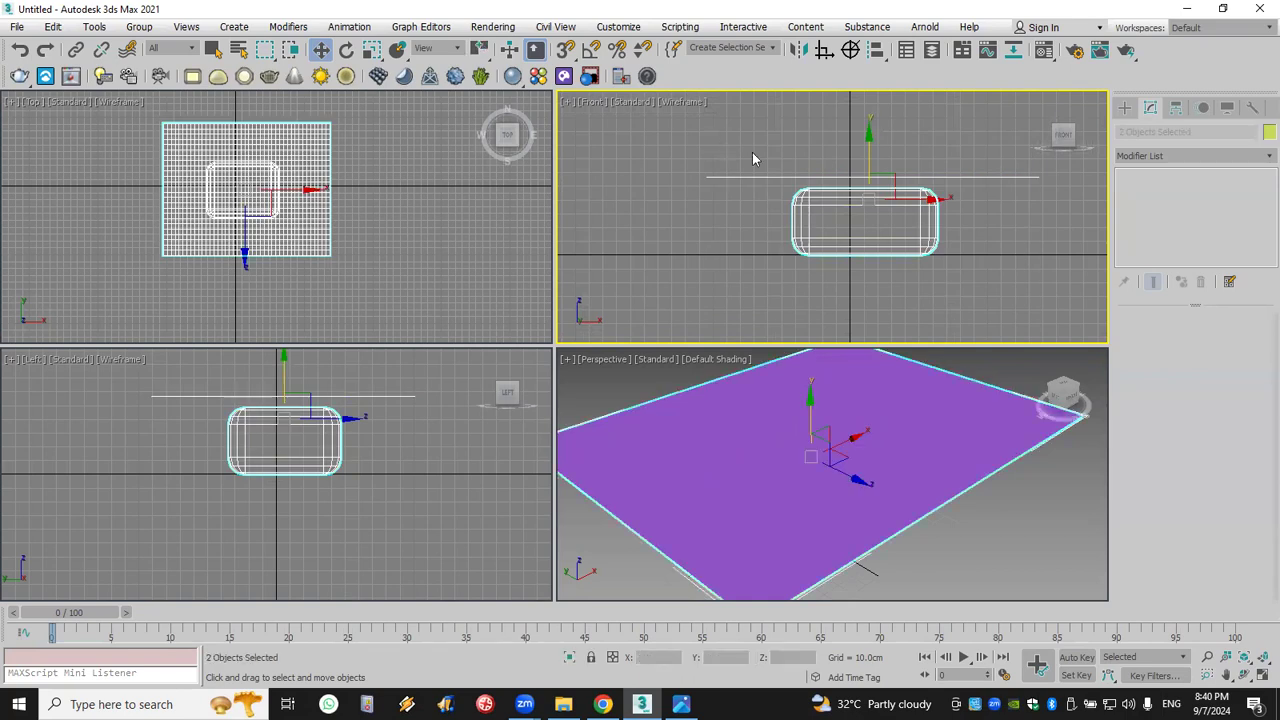
left_click(1192, 156)
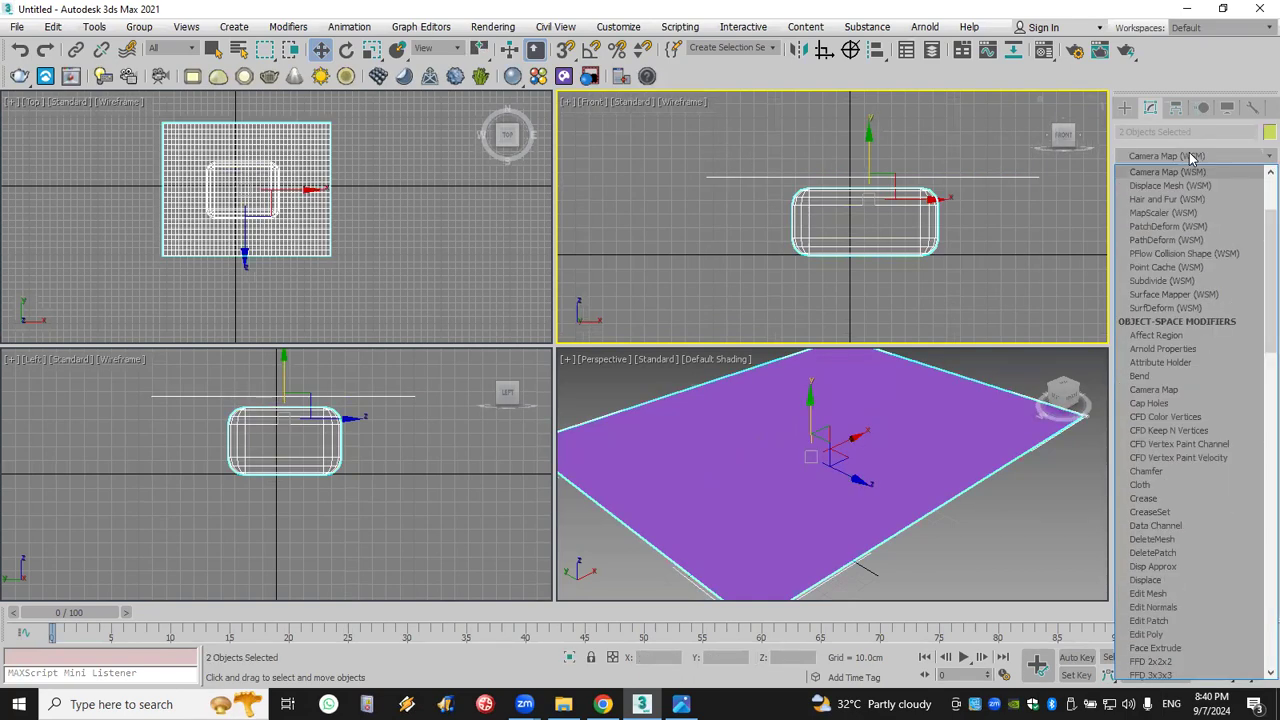
scroll(1190, 160, "down", 7)
left_click(1183, 177)
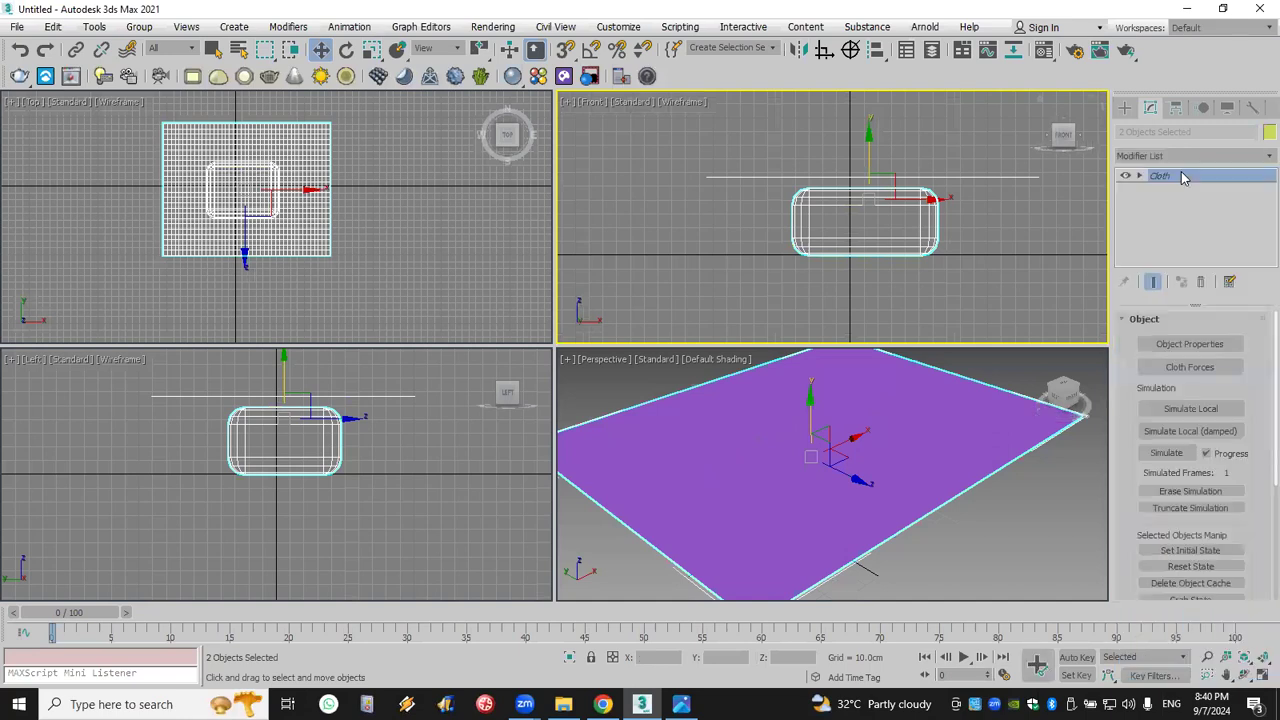
- Define Plane001 as cloth with the Silk preset in the Cloth object properties
left_click(1222, 344)
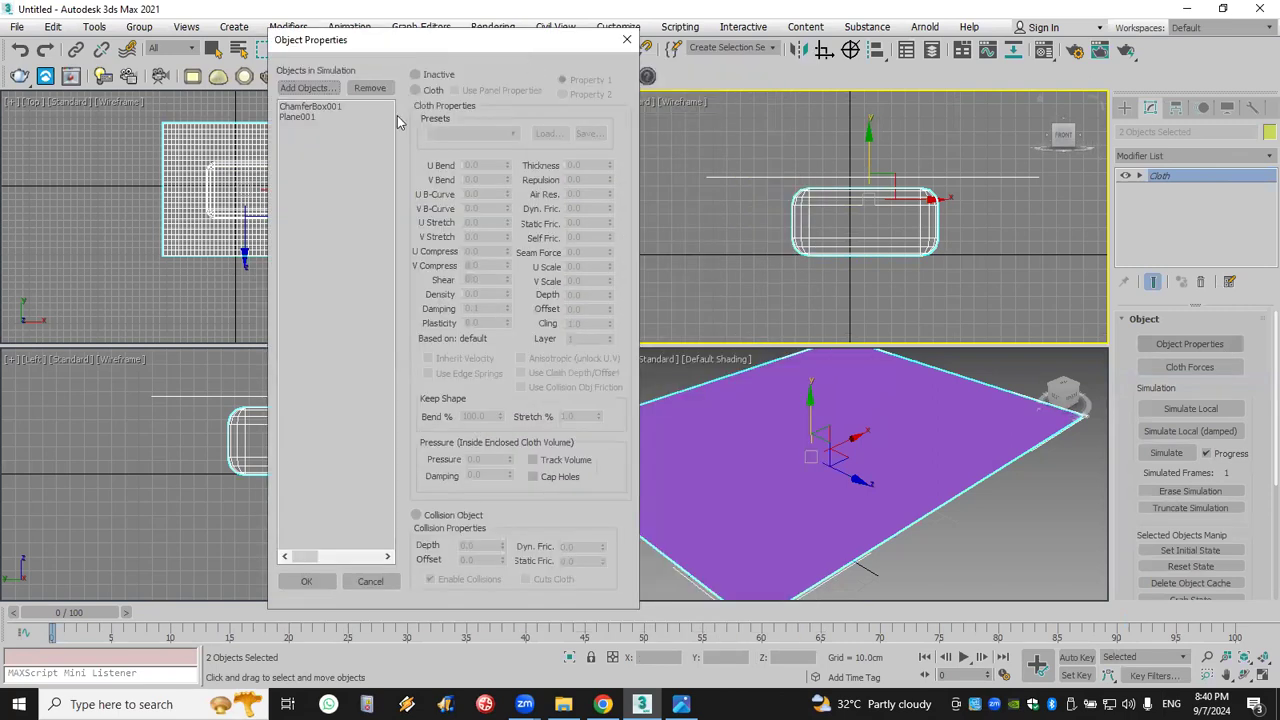
left_click(297, 117)
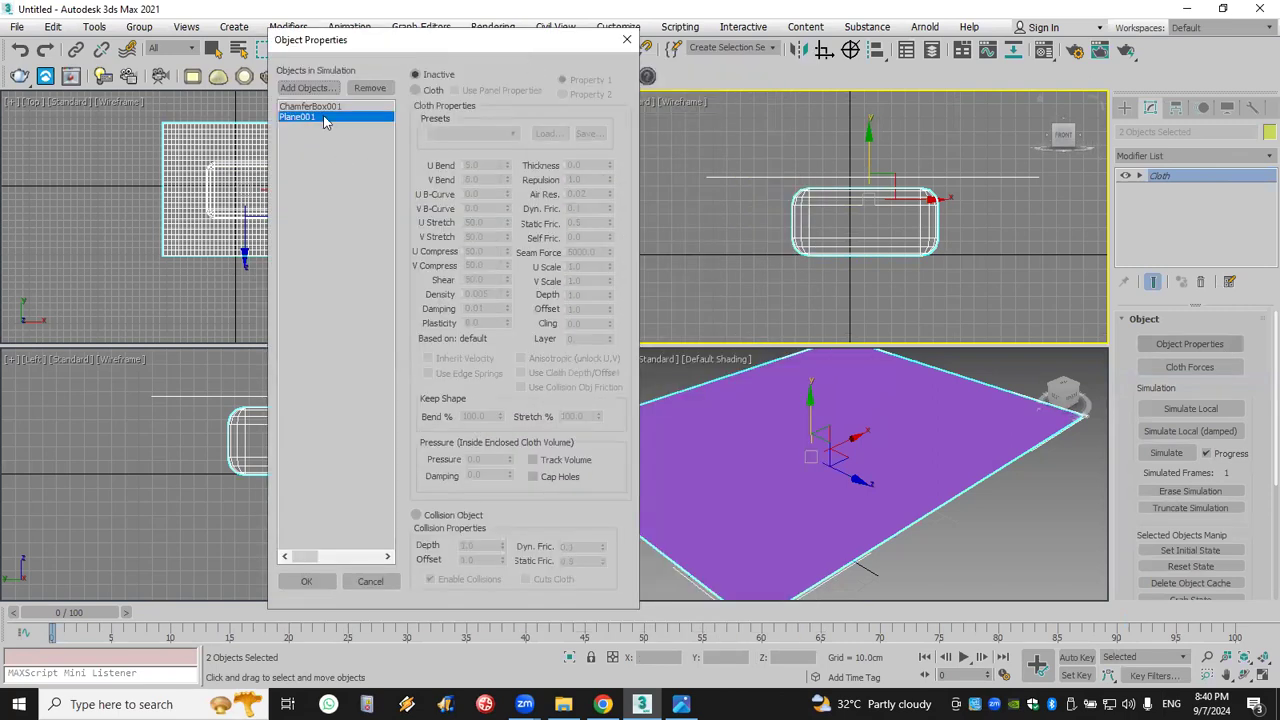
left_click(415, 90)
left_click(472, 133)
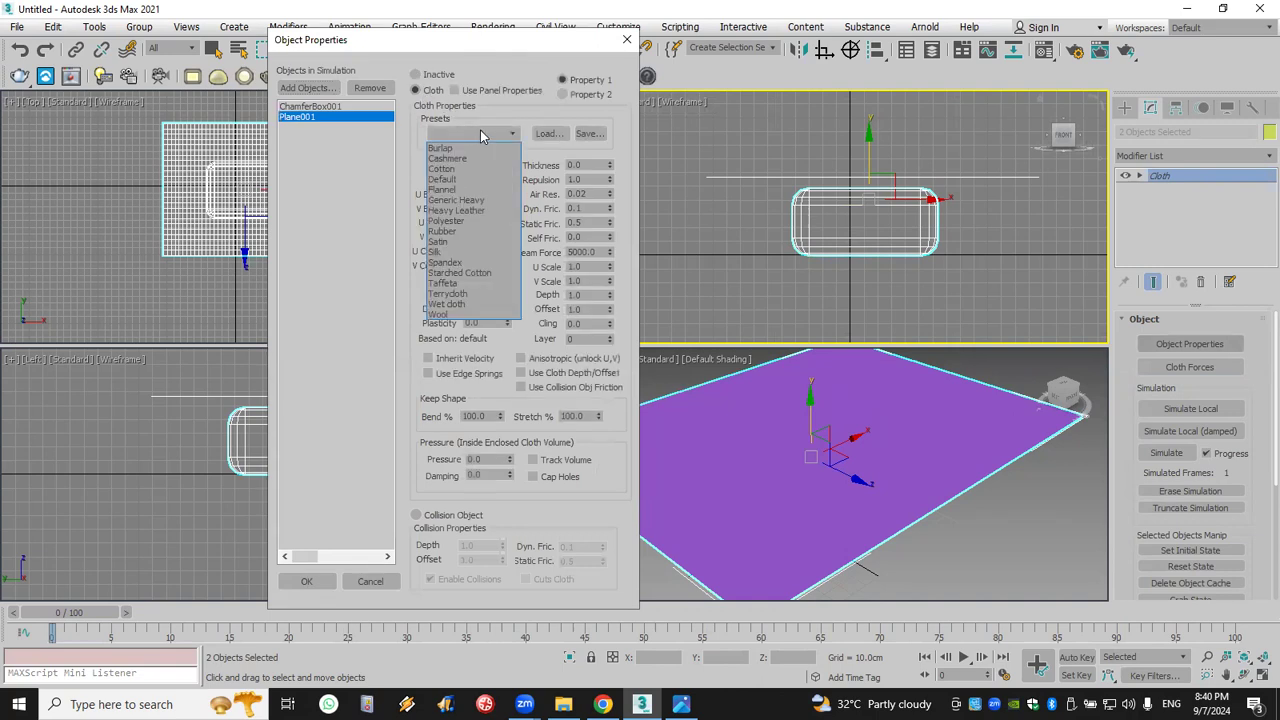
left_click(490, 252)
- Define ChamferBox001 as a collision object, check the settings of both objects, and accept the Cloth object properties
left_click(333, 107)
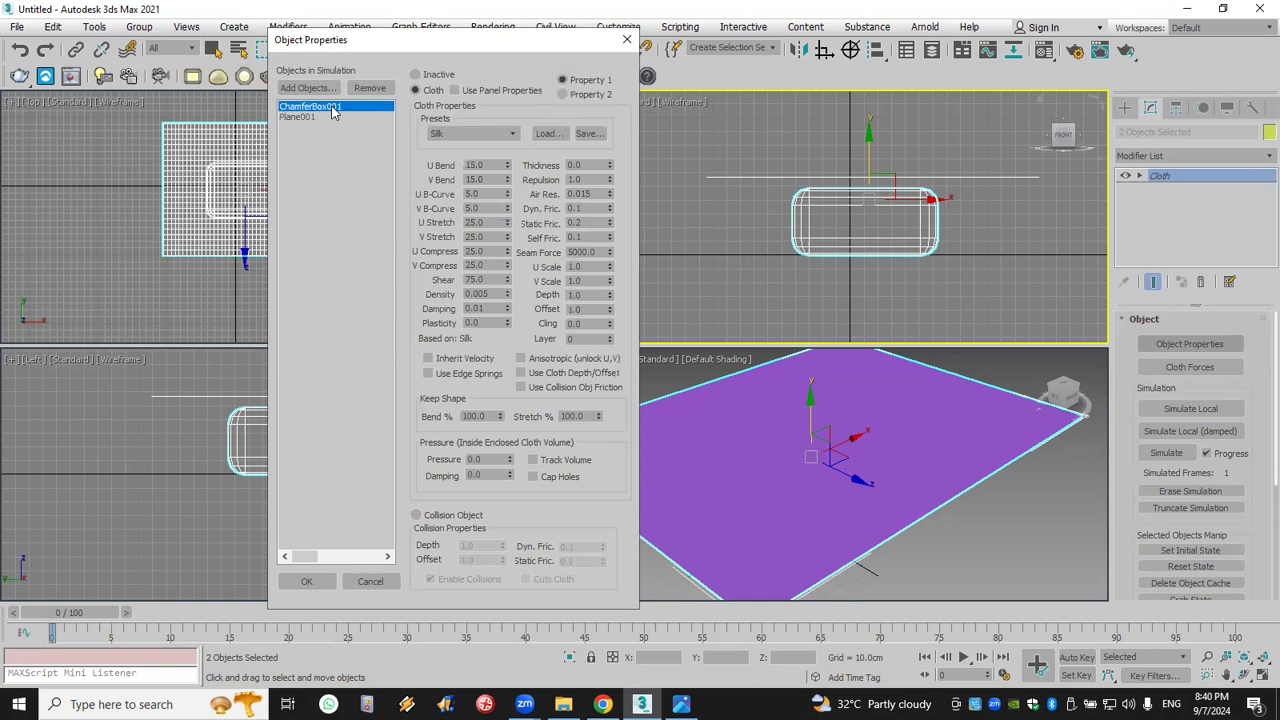
left_click(437, 518)
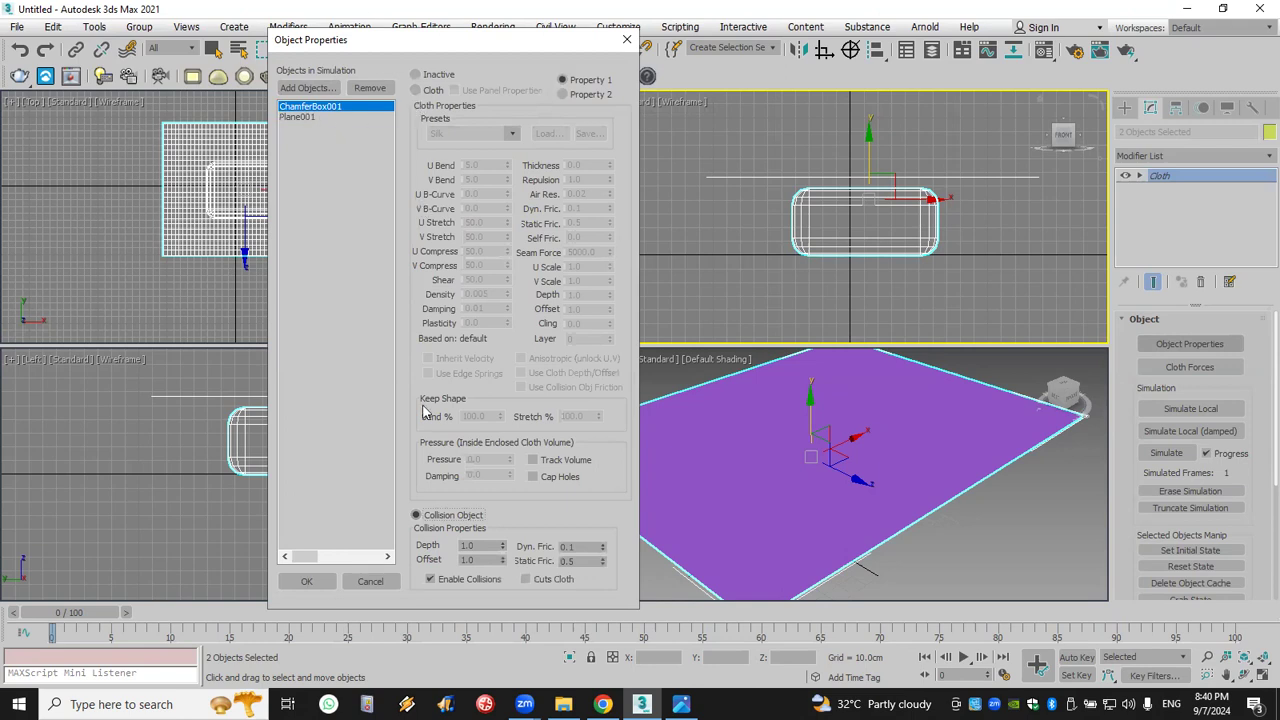
left_click(296, 117)
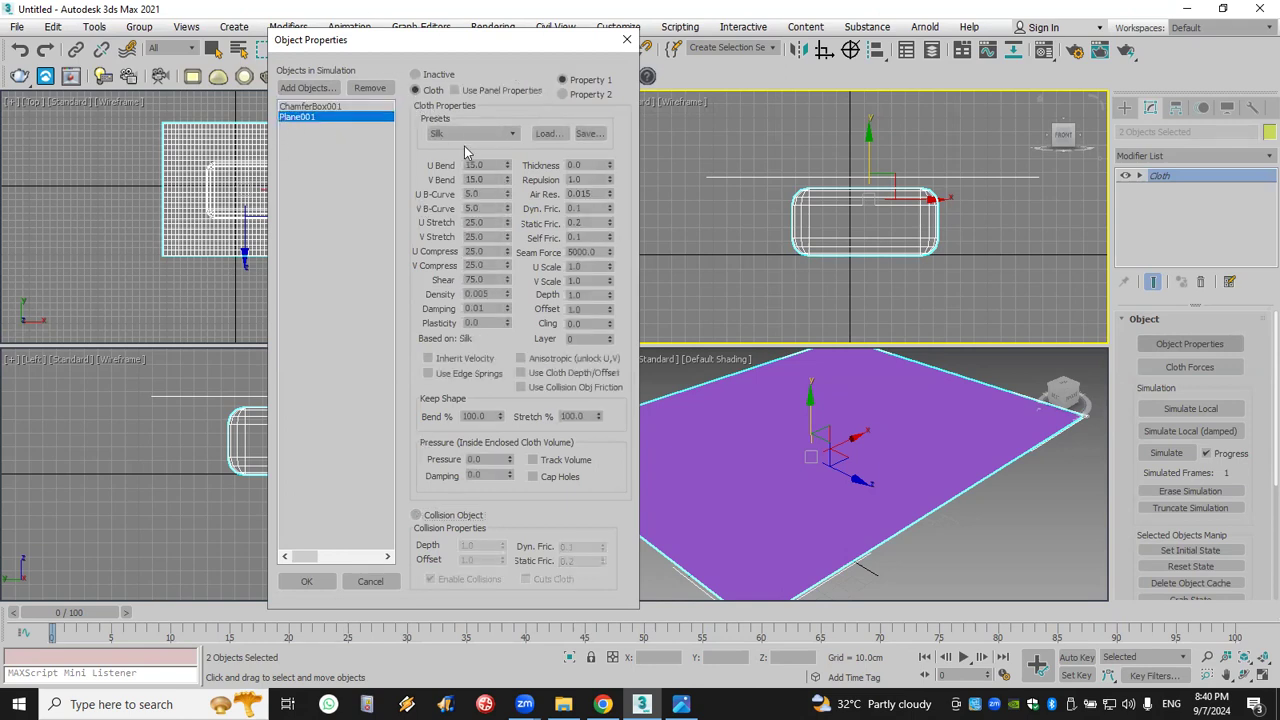
left_click(322, 106)
left_click(313, 580)
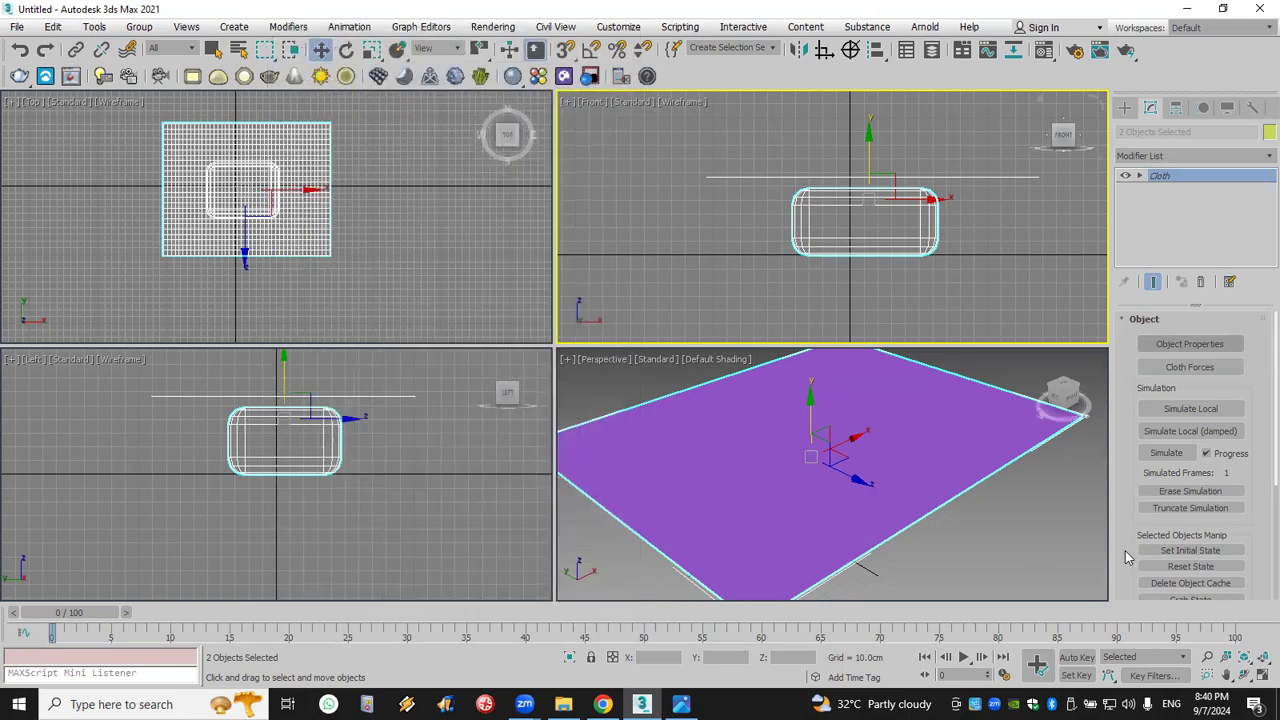
scroll(1127, 557, "down", 5)
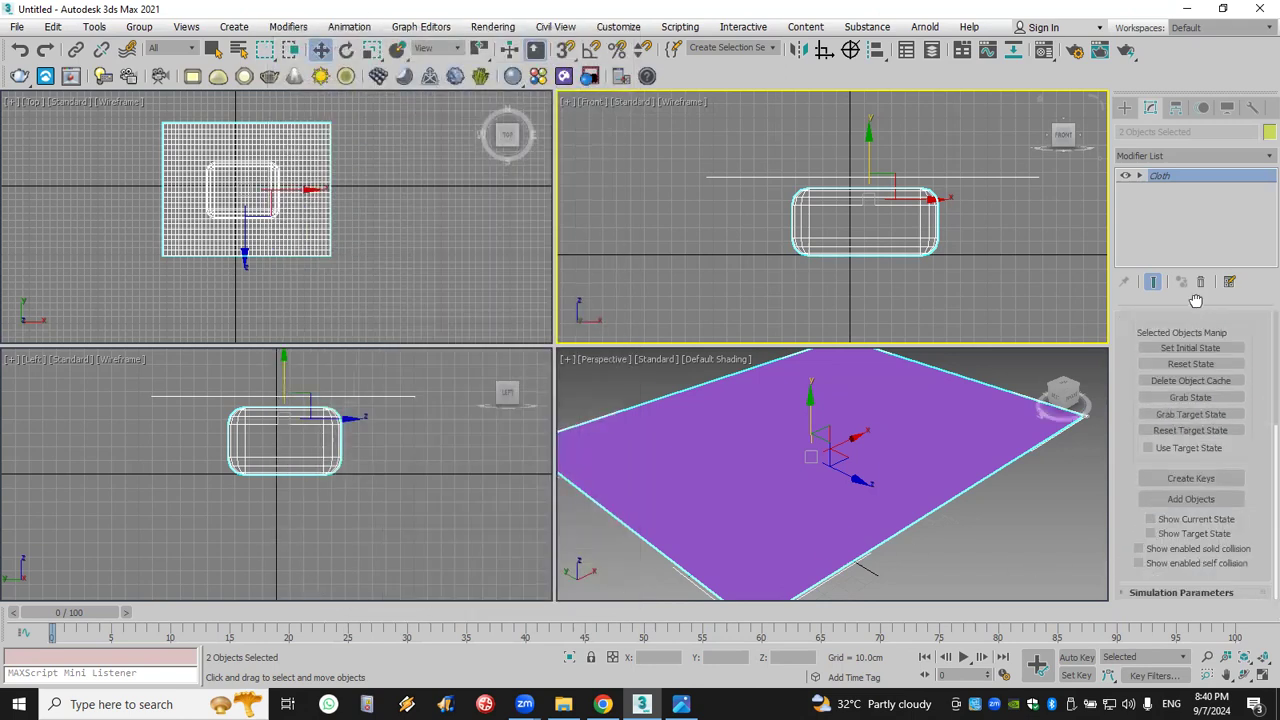
left_click(1186, 592)
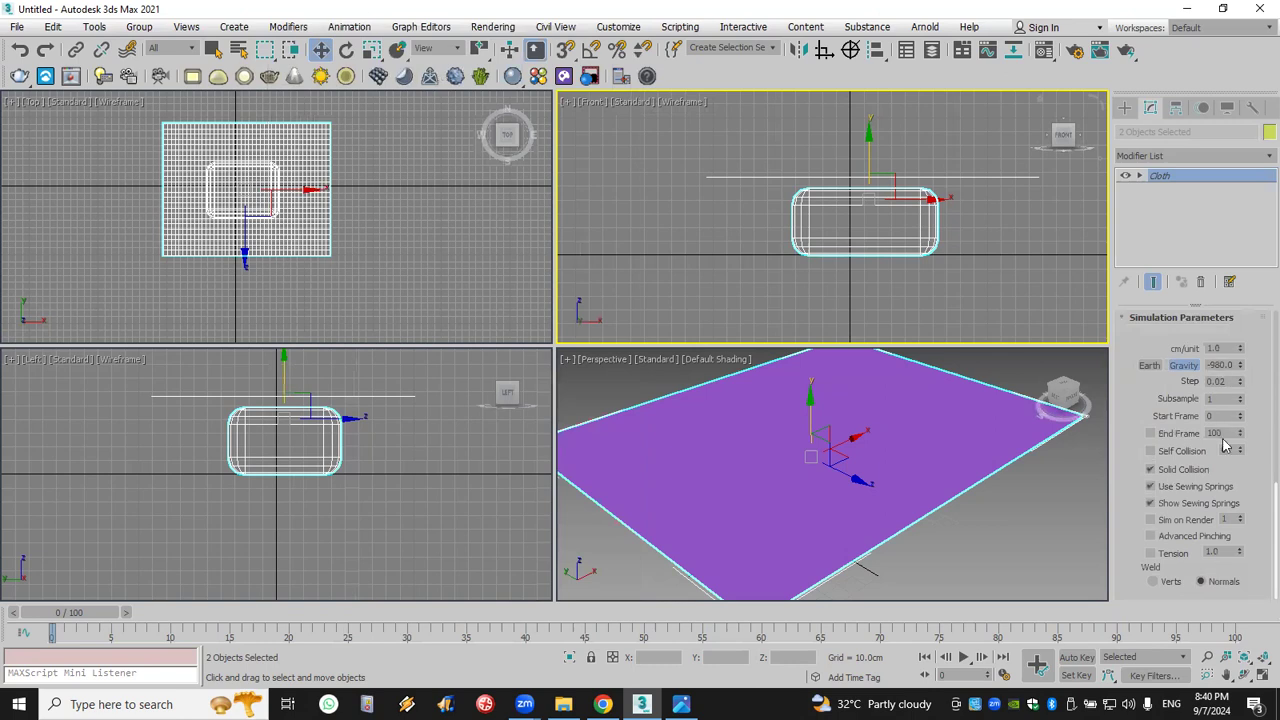
scroll(1135, 338, "up", 5)
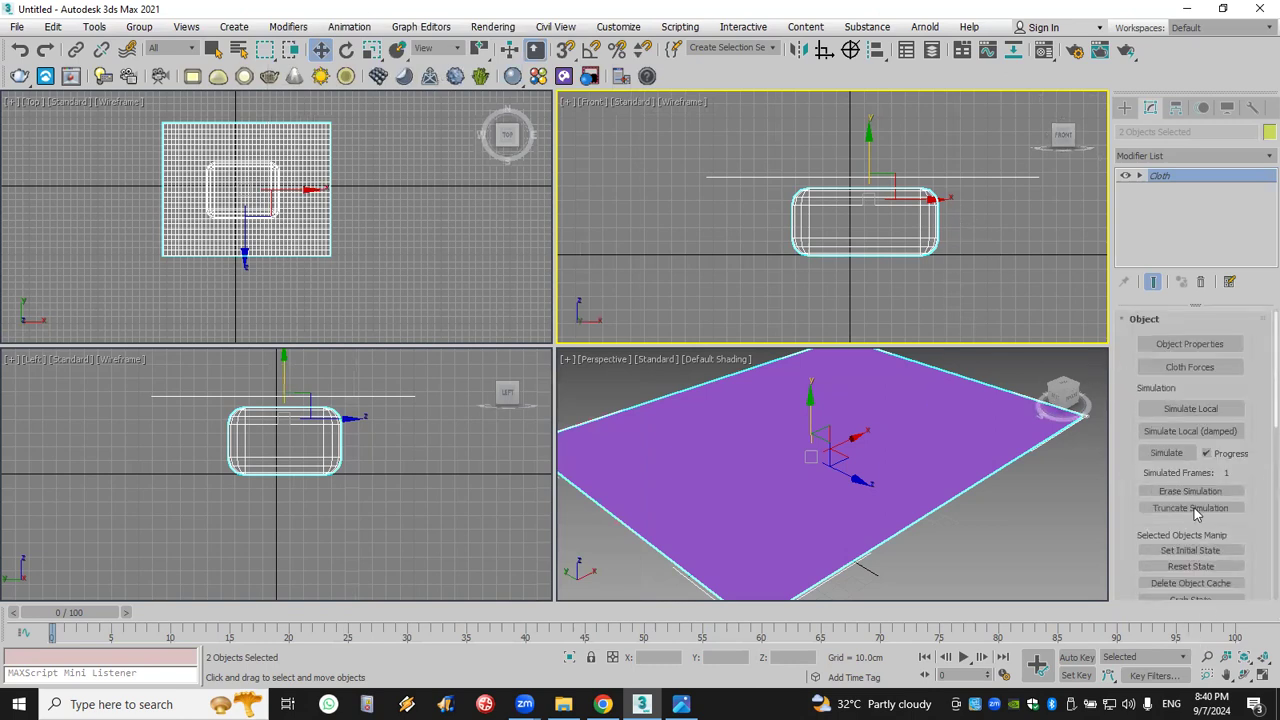
- Reapply the Silk preset to Plane001, check ChamferBox001's collision setting, and accept the Cloth object properties
left_click(1198, 344)
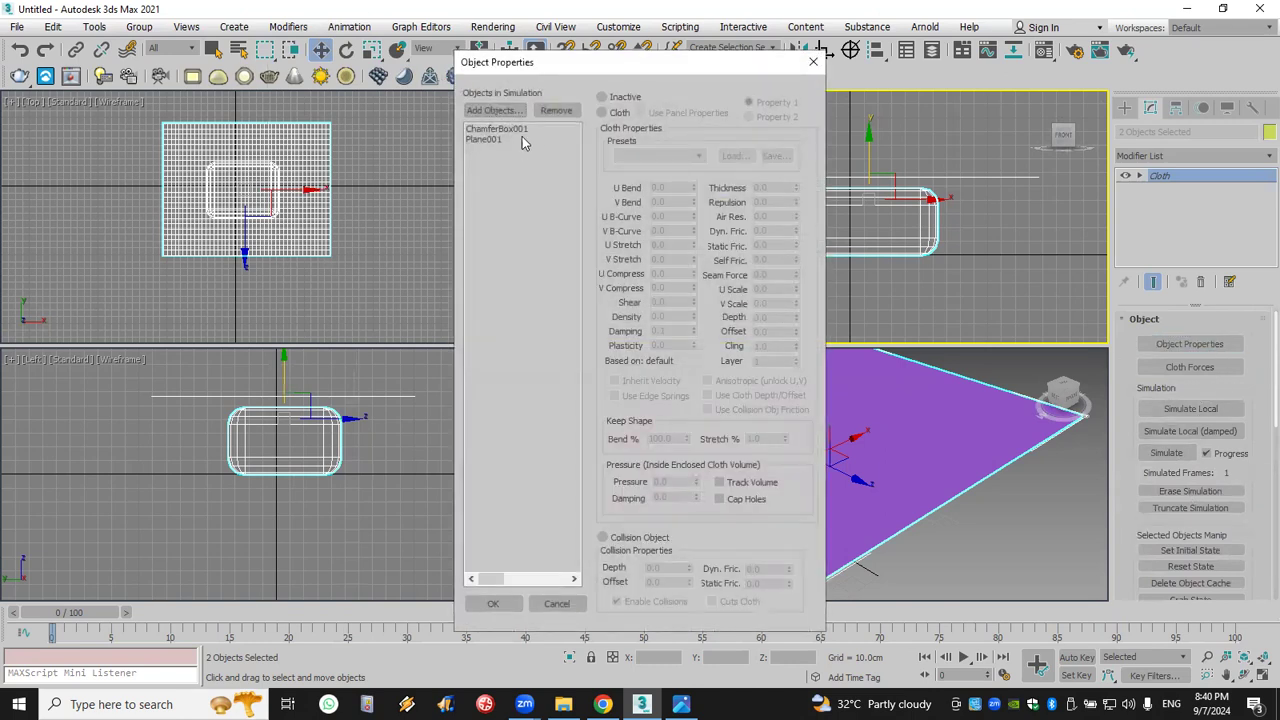
left_click(488, 139)
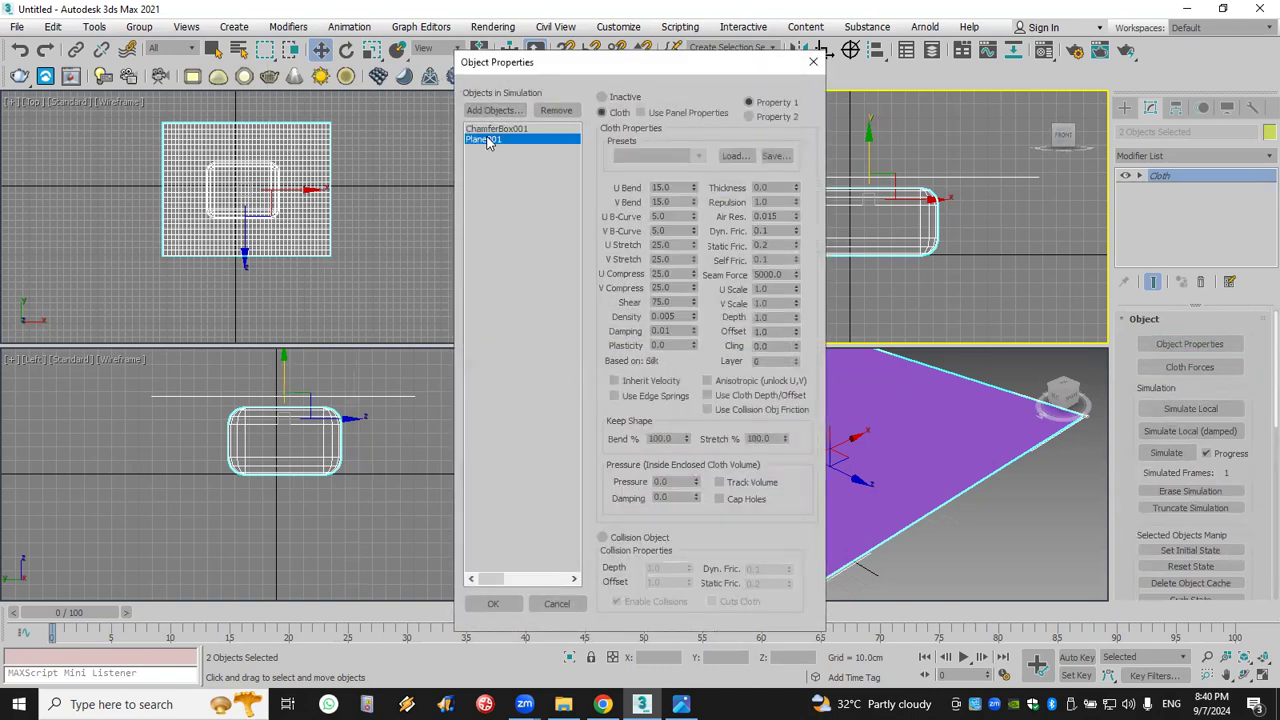
left_click(655, 159)
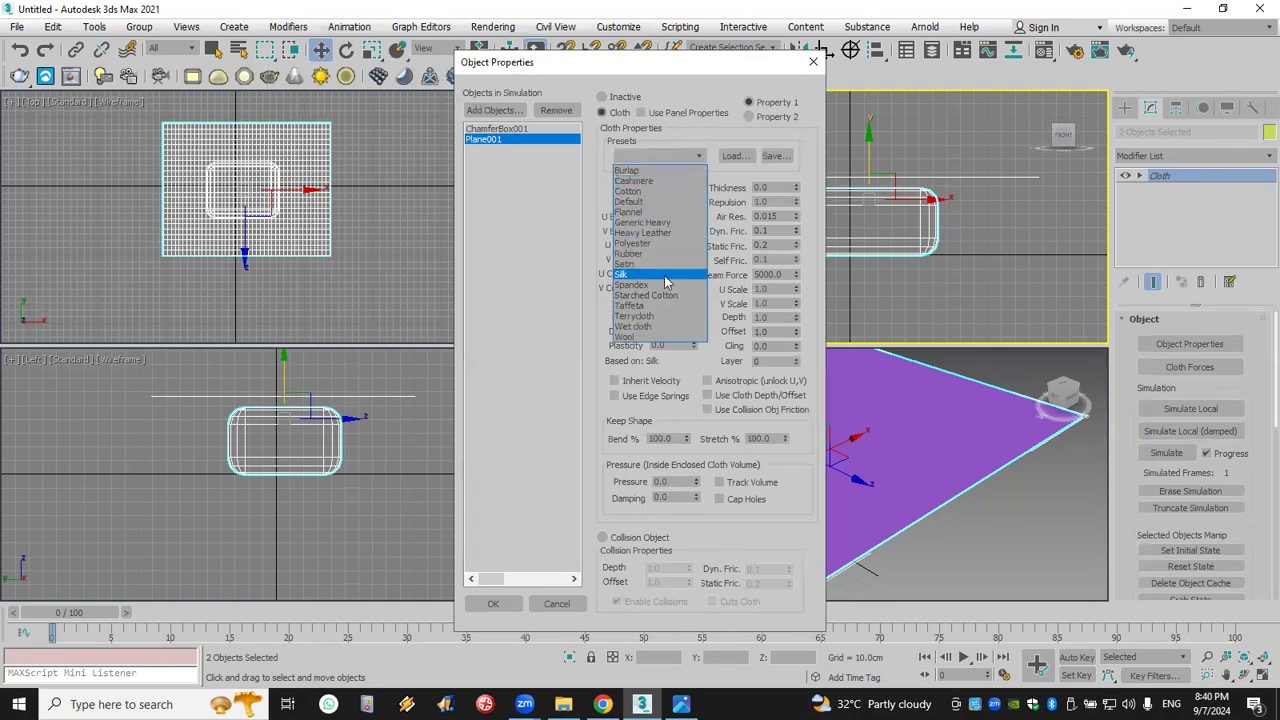
left_click(650, 274)
left_click(508, 130)
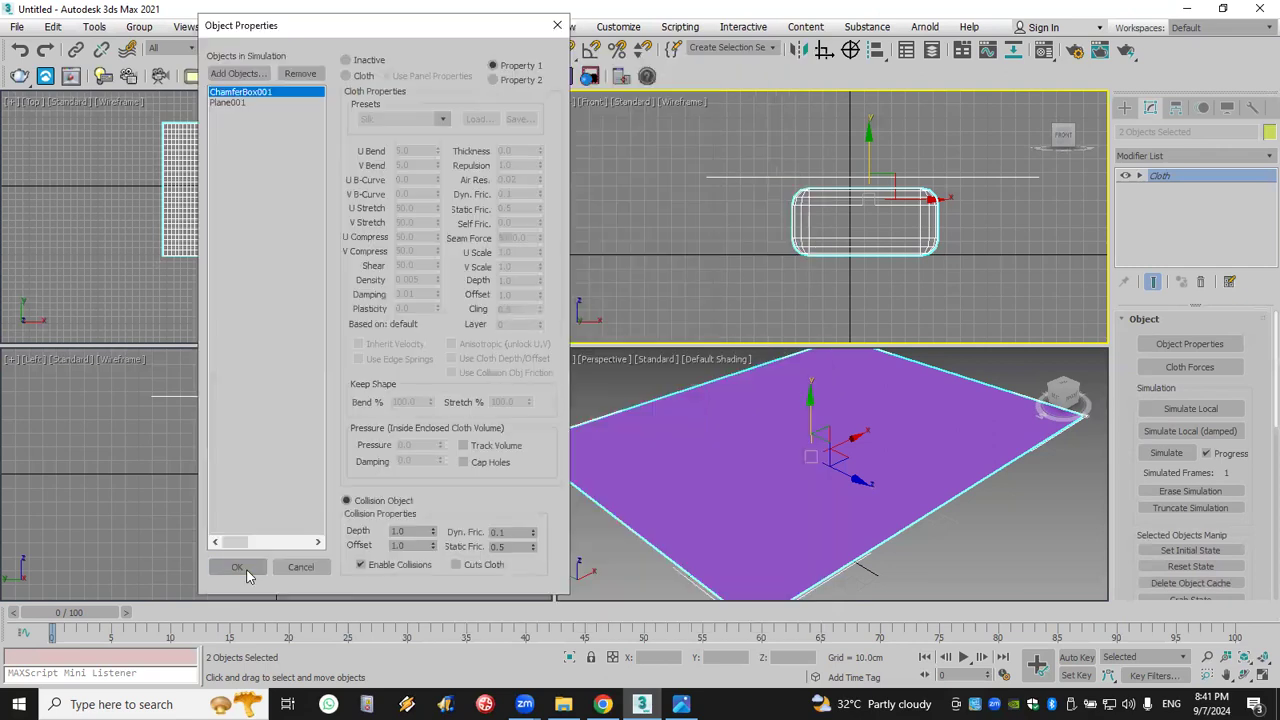
left_click(245, 575)
- Simulate the cloth locally until the plane drapes over the chamfer box, stop the simulation, and check the corners
scroll(806, 531, "down", 3)
middle_click_drag(806, 531, 808, 510)
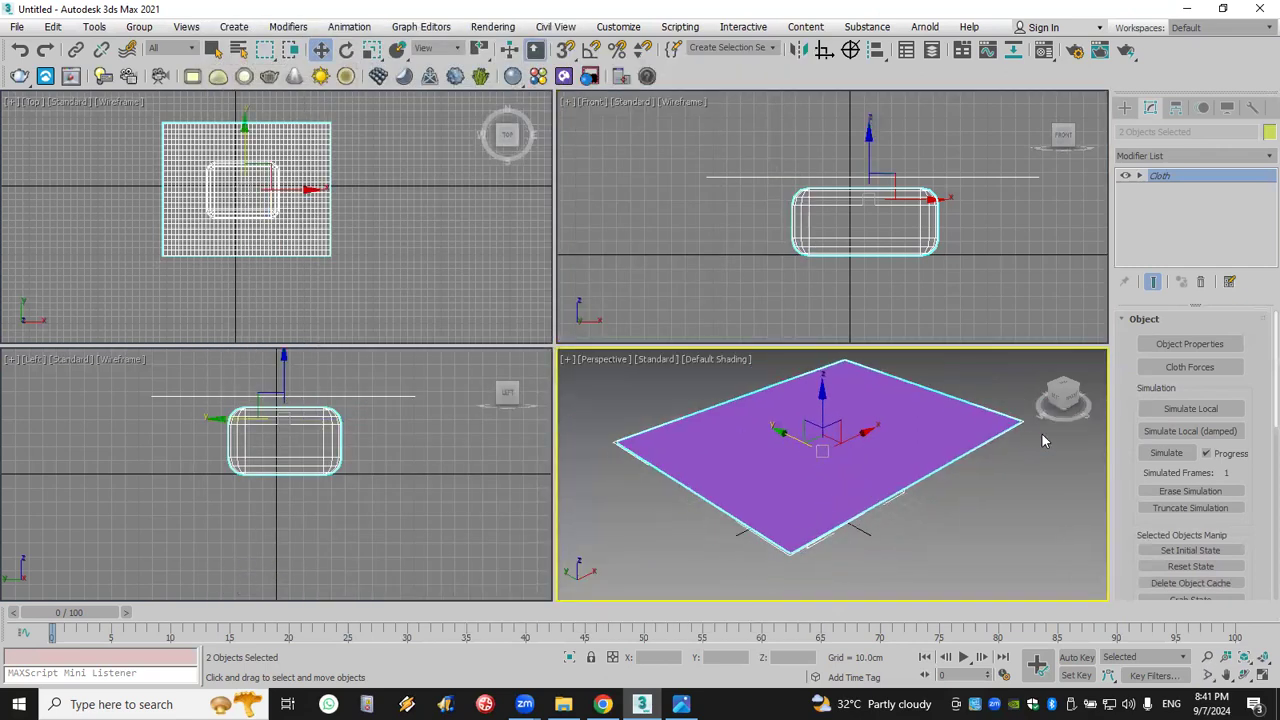
left_click(1180, 409)
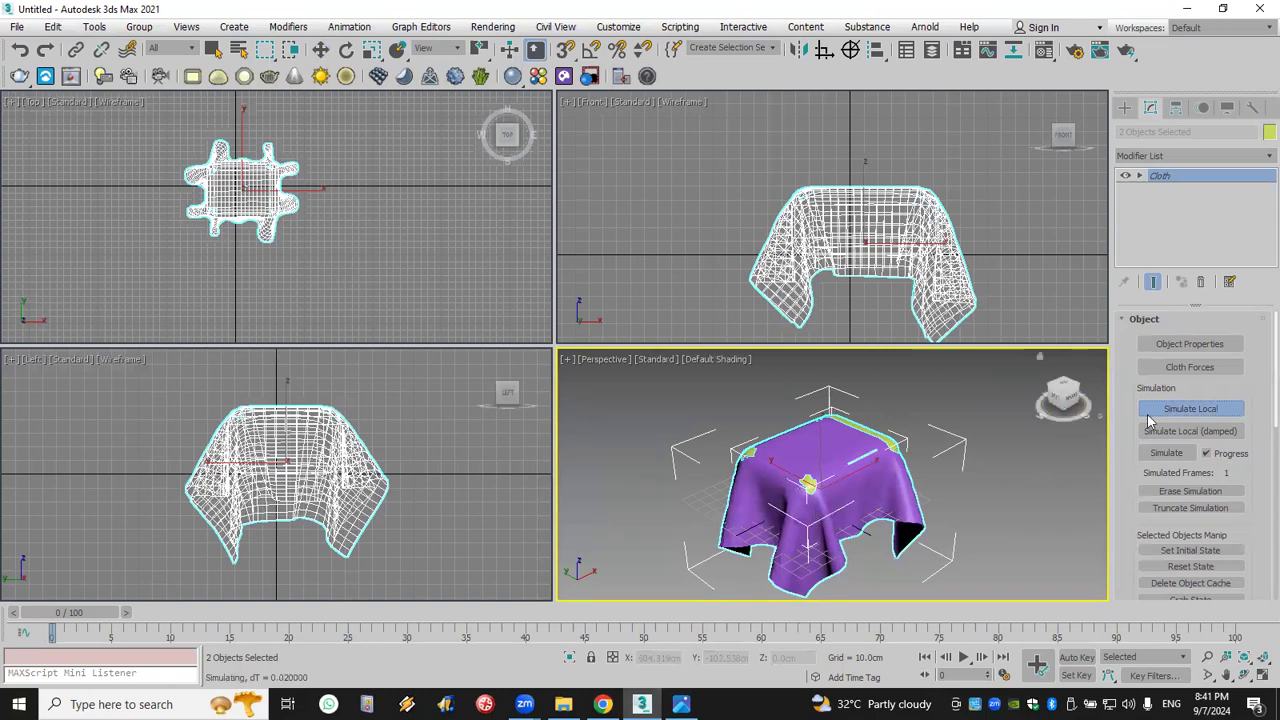
key("Escape")
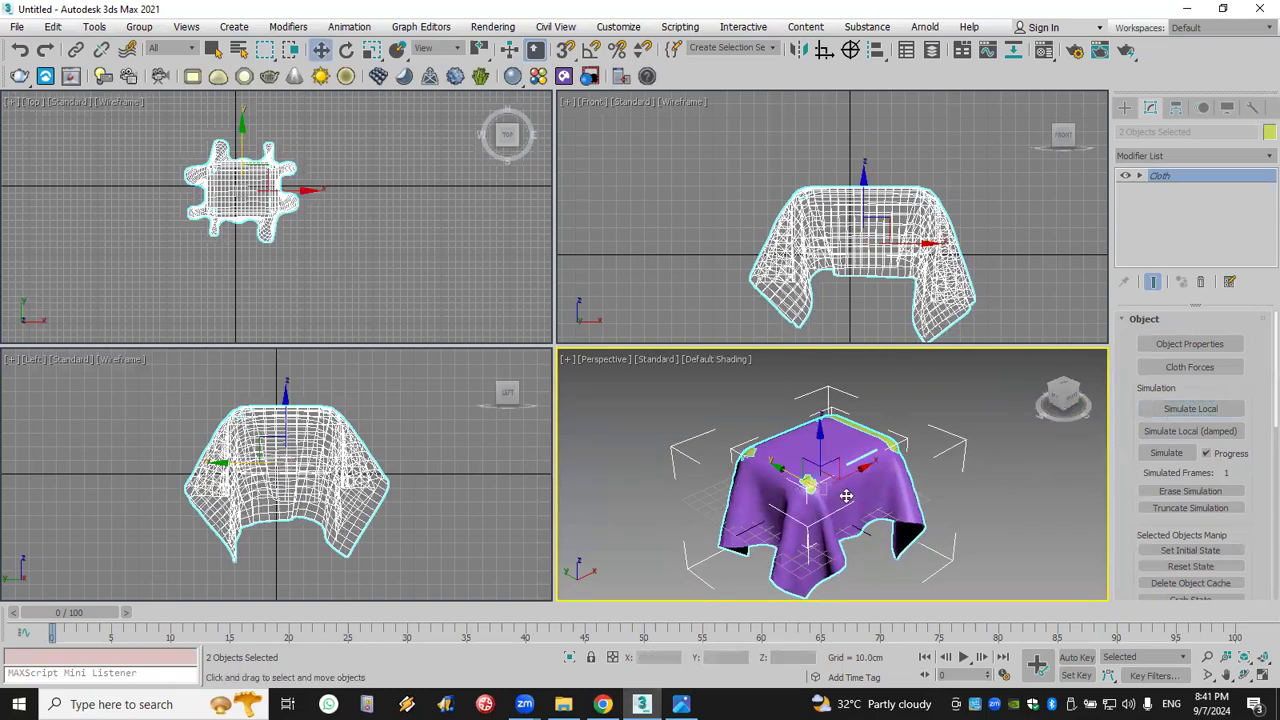
scroll(815, 487, "up", 6)
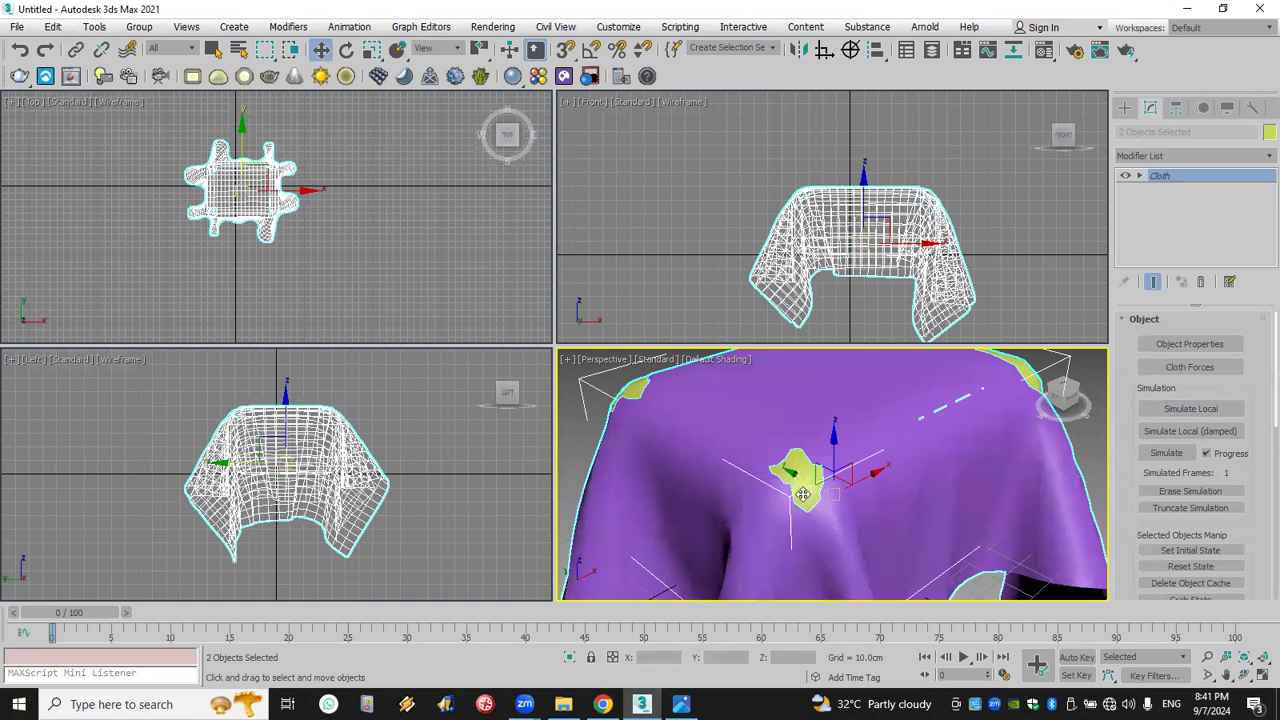
left_click_drag(800, 485, 806, 480)
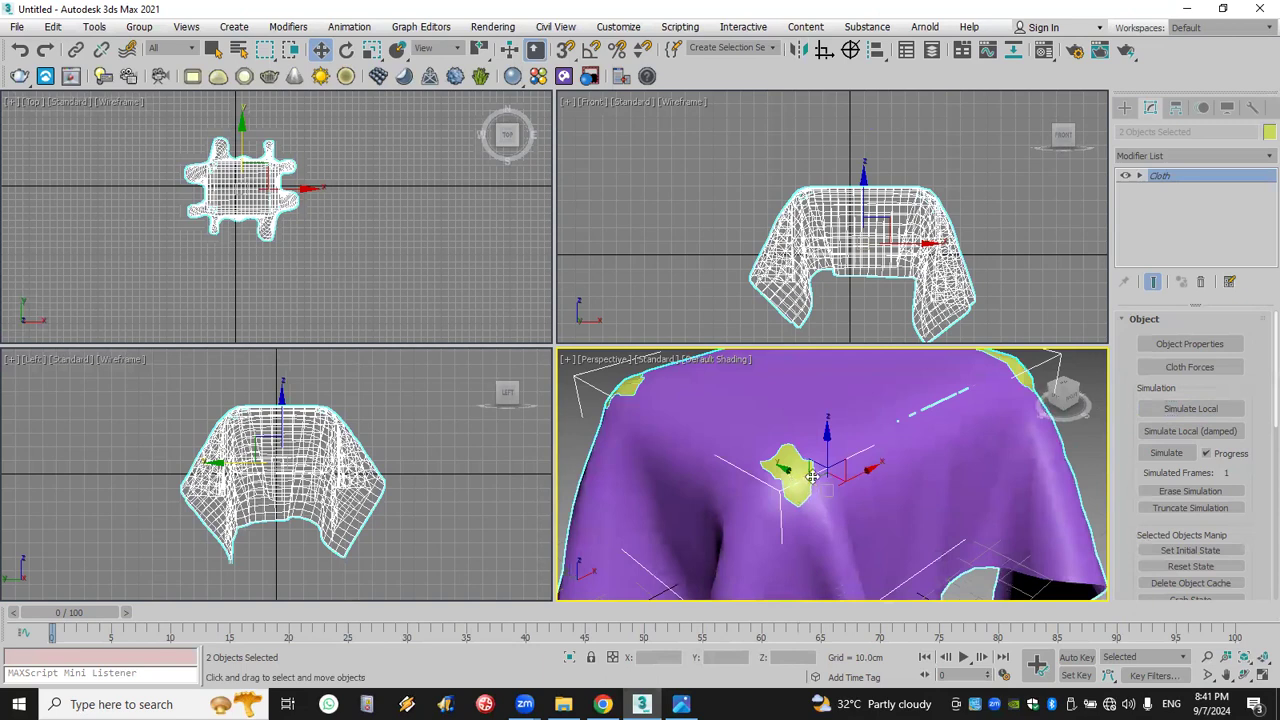
scroll(806, 480, "down", 4)
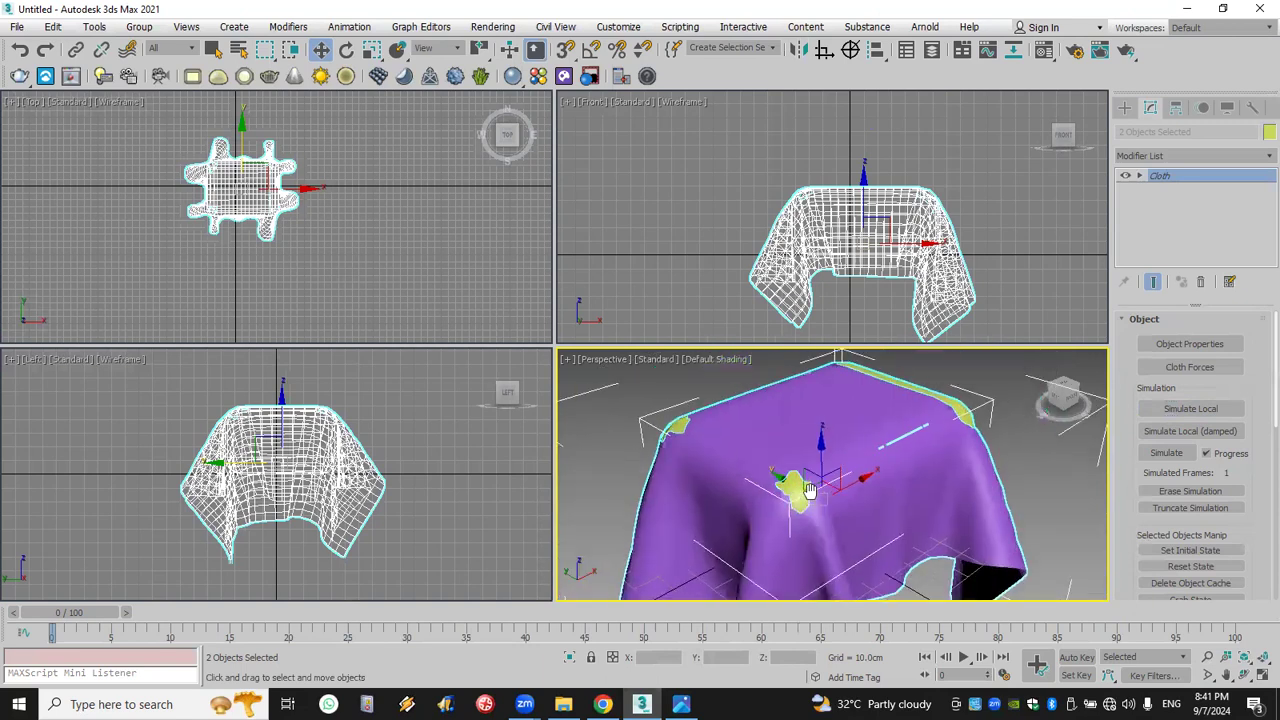
- Select only the draped plane and raise it slightly above the chamfer box in the Front view, to a Z of about 58.7 cm
left_click(1124, 107)
left_click(1024, 410)
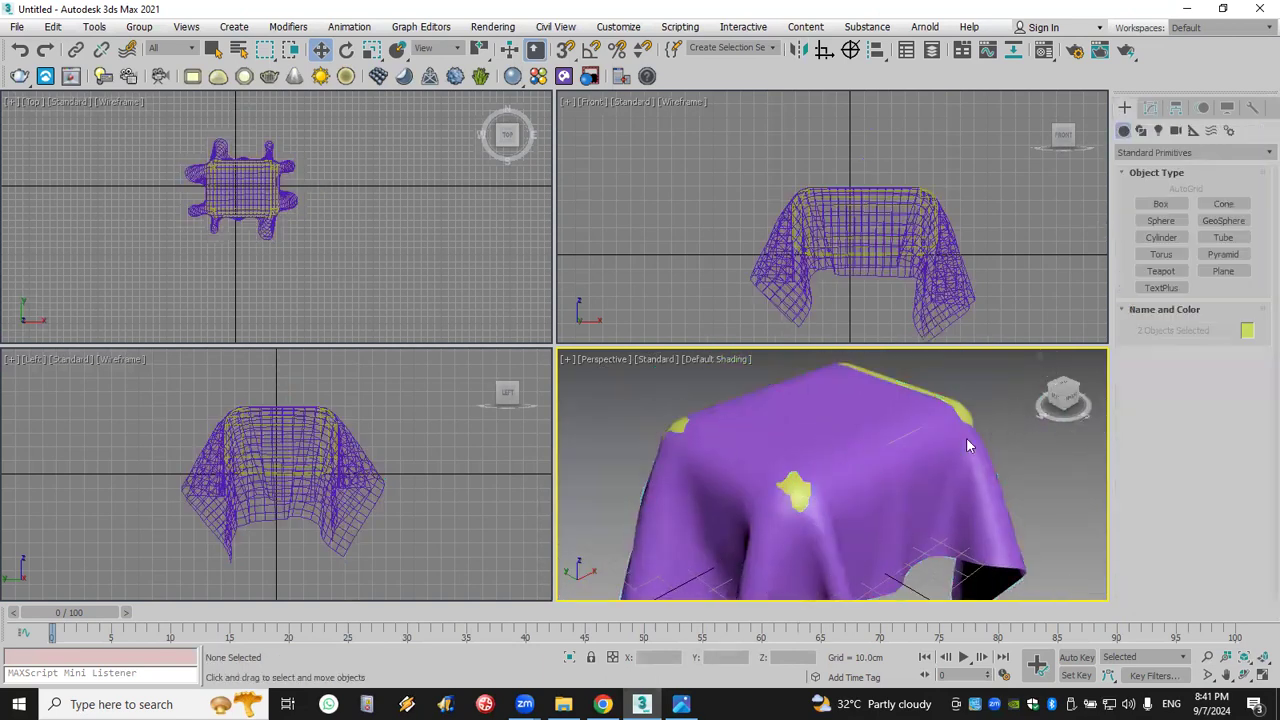
left_click(829, 457)
left_click_drag(871, 140, 874, 129)
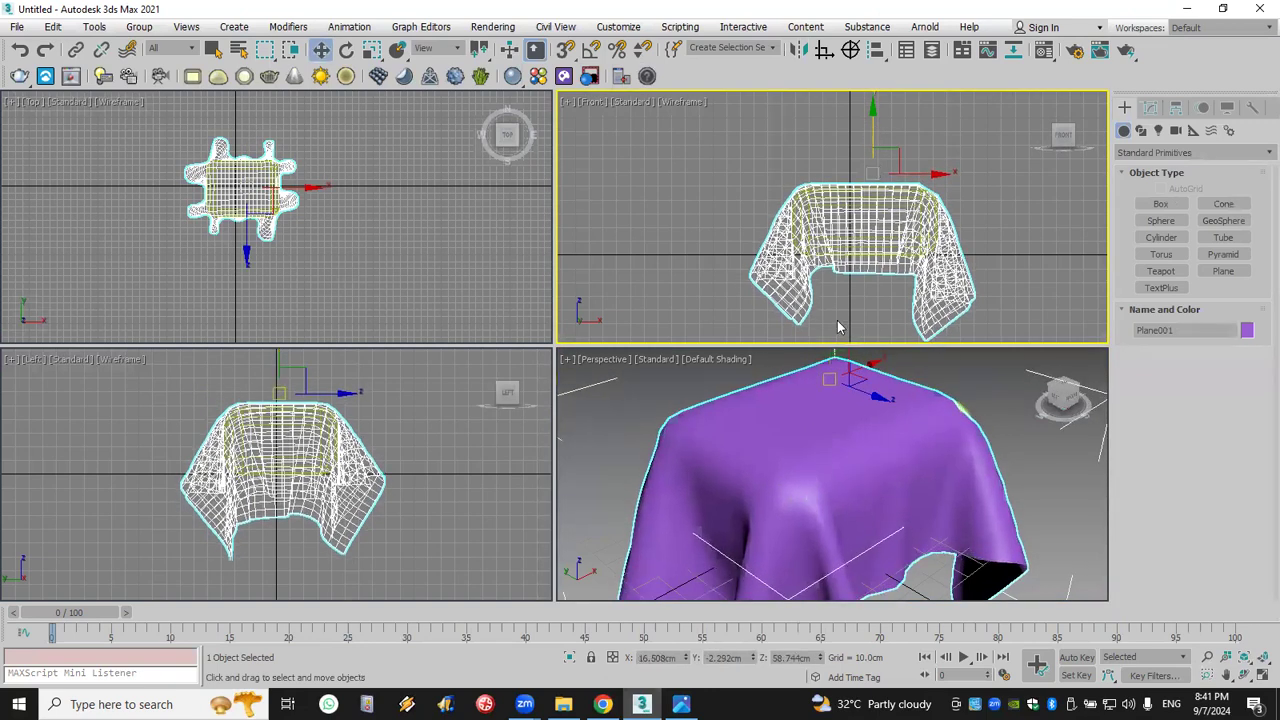
- Examine the draped cloth from several angles, checking its folds and how it covers the chamfer box corners
scroll(843, 457, "down", 5)
scroll(829, 418, "up", 4)
key("ctrl+r")
left_click_drag(934, 590, 747, 471)
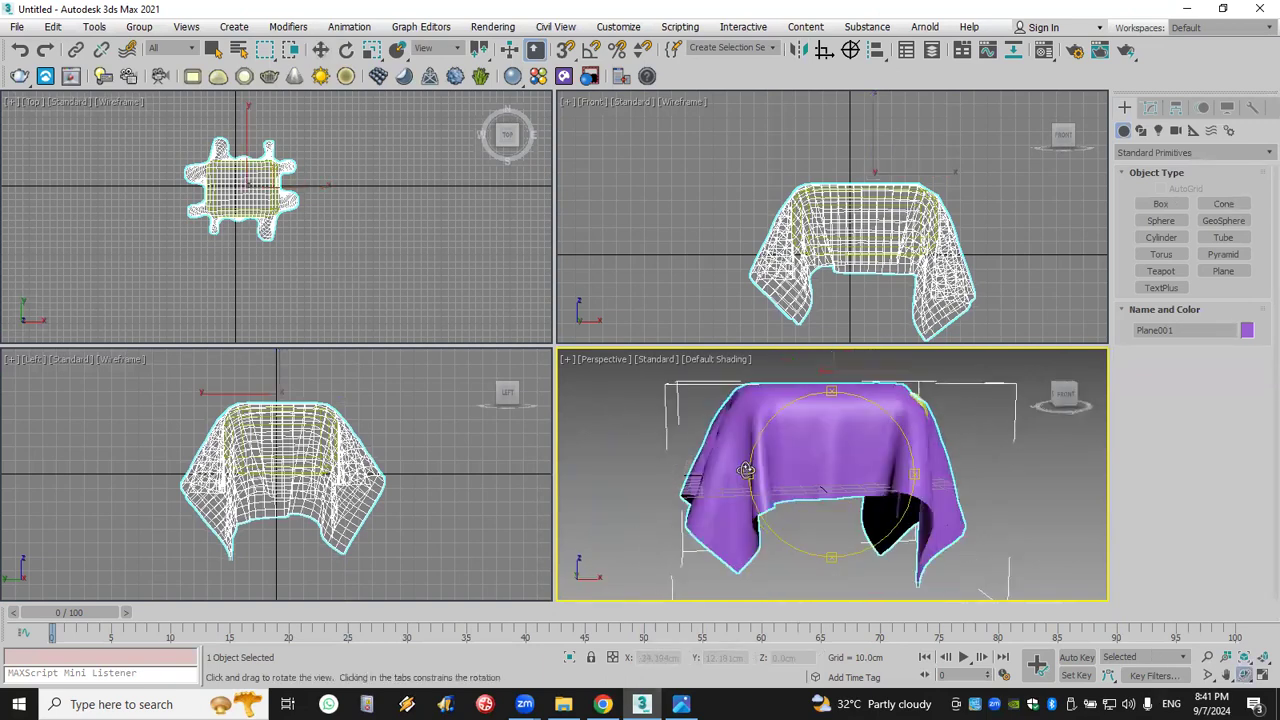
scroll(287, 207, "up", 3)
middle_click_drag(287, 207, 337, 250)
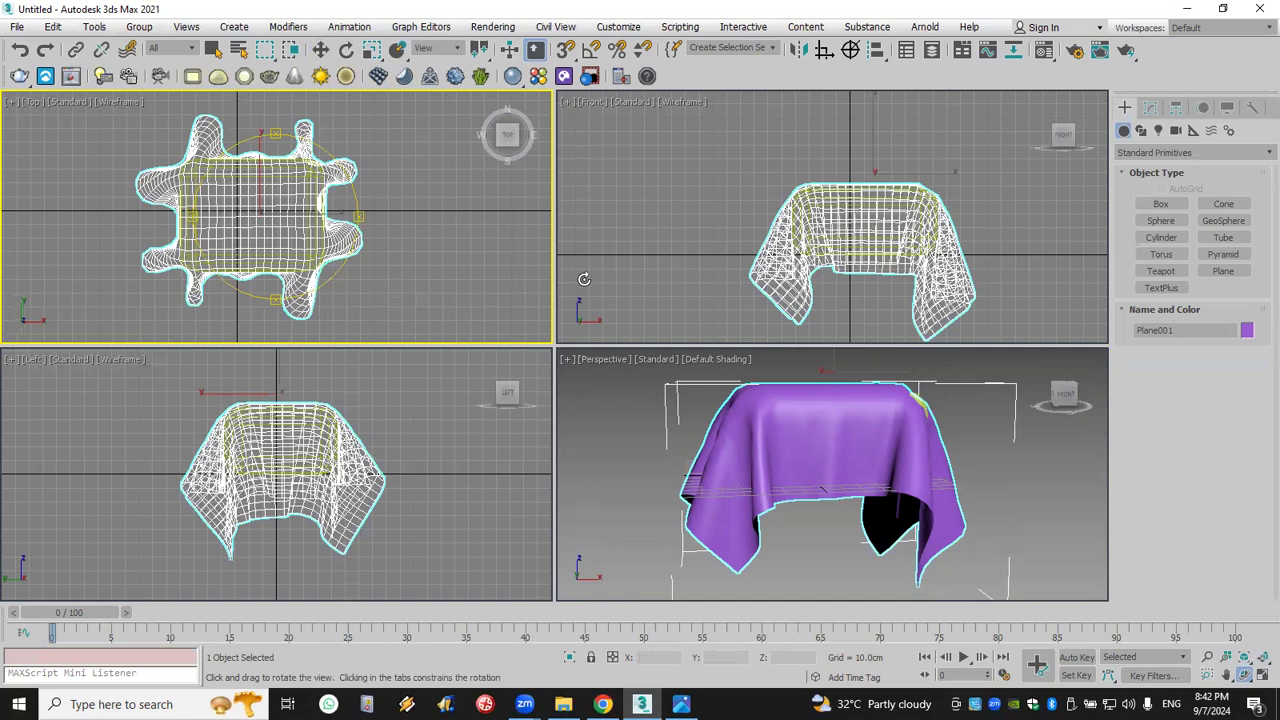
left_click_drag(827, 437, 867, 474)
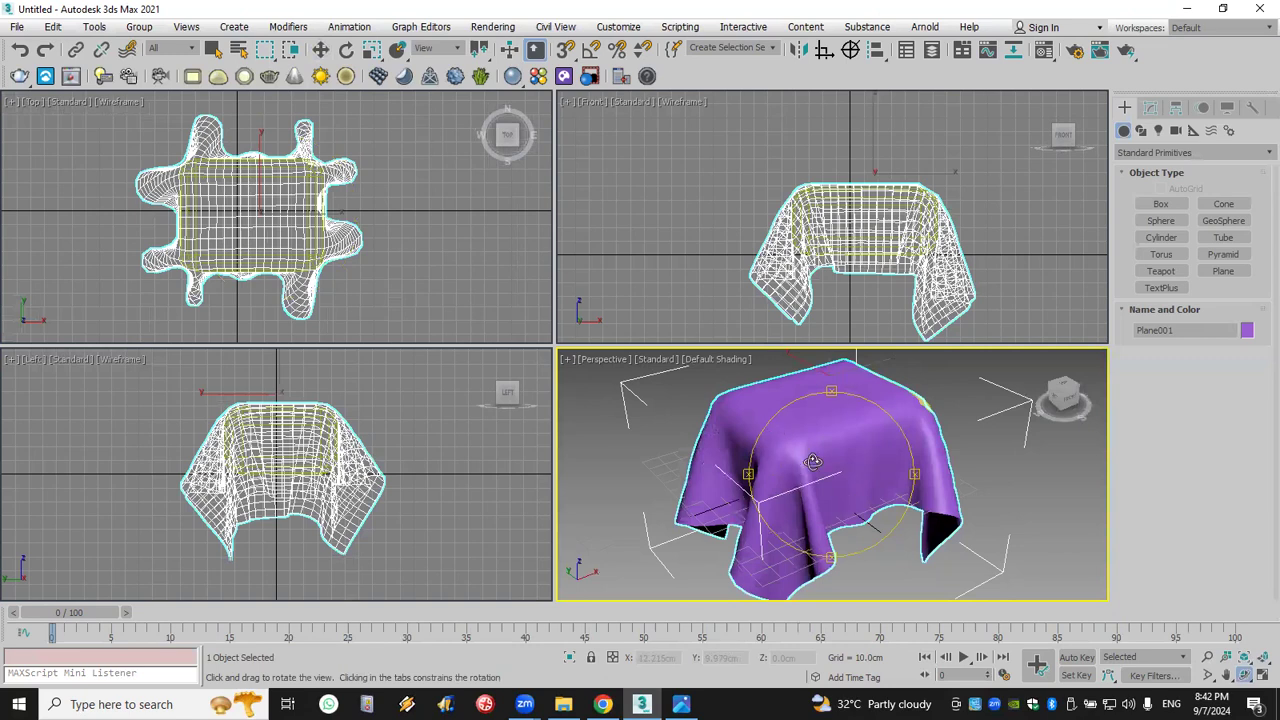
left_click_drag(894, 454, 776, 442)
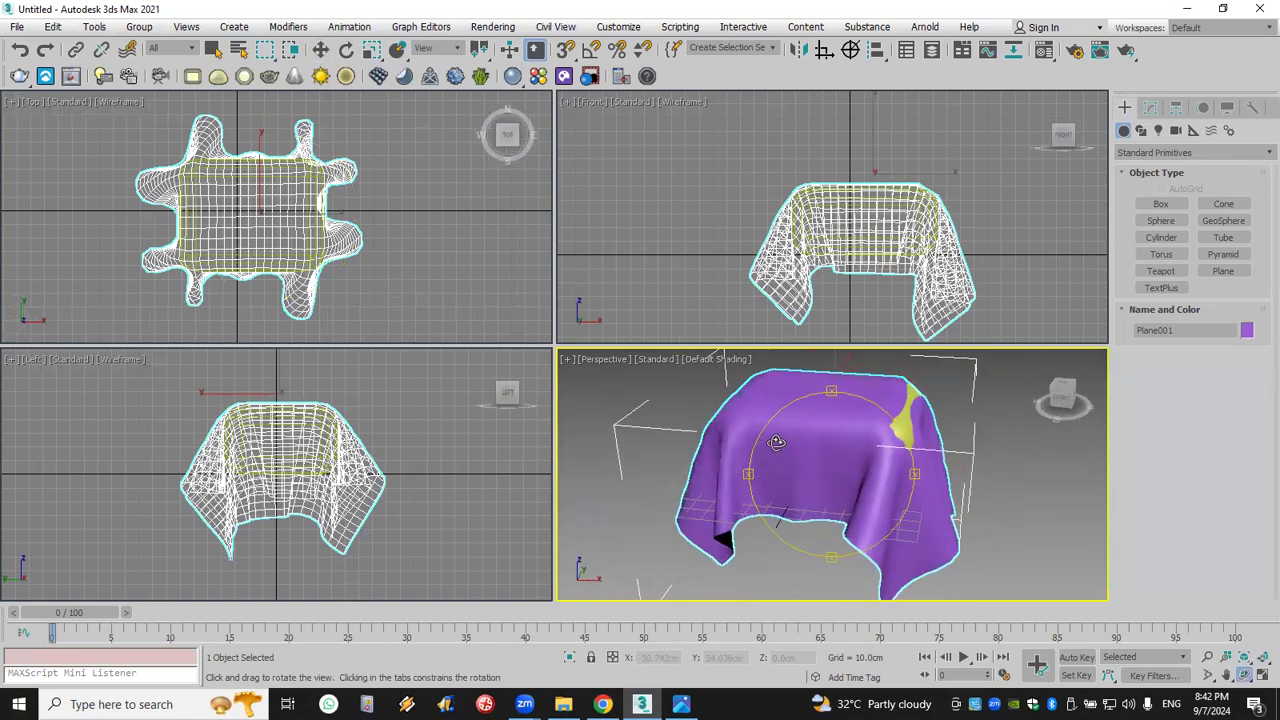
- Select the plane and the chamfer box together in the Front view and remove their Cloth modifier
key("w")
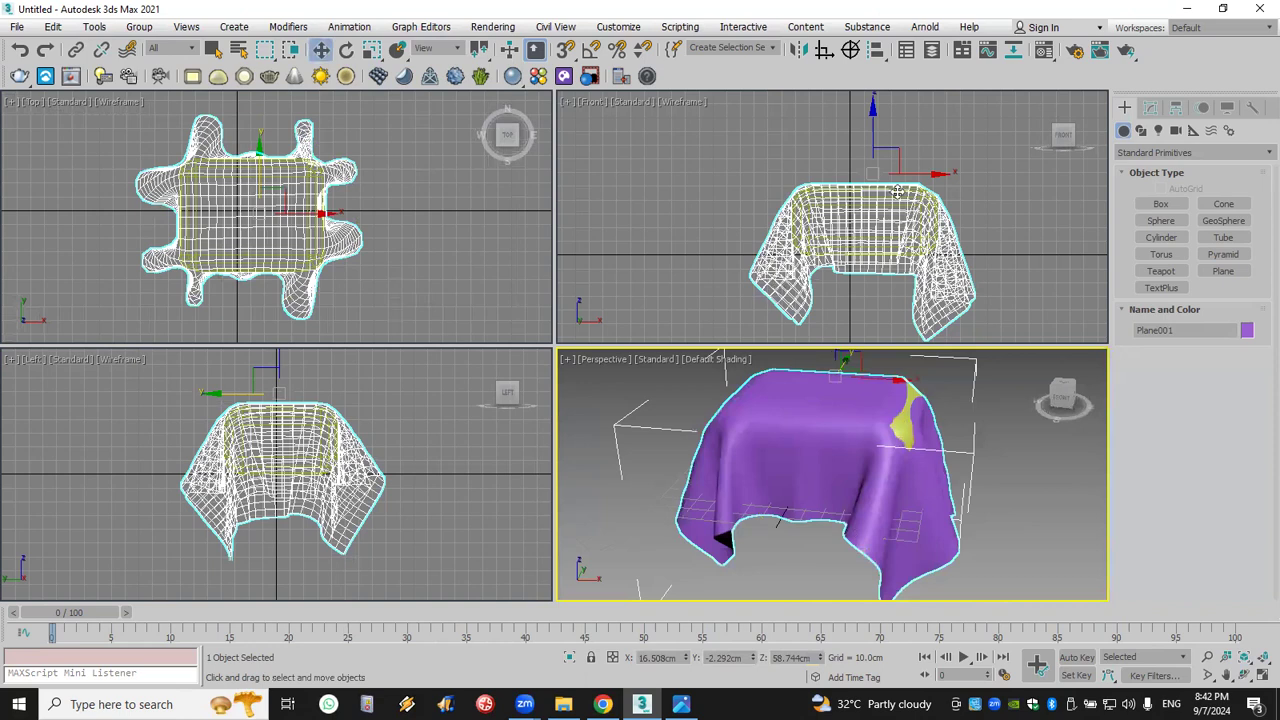
right_click(973, 135)
left_click_drag(973, 135, 717, 260)
left_click(1150, 107)
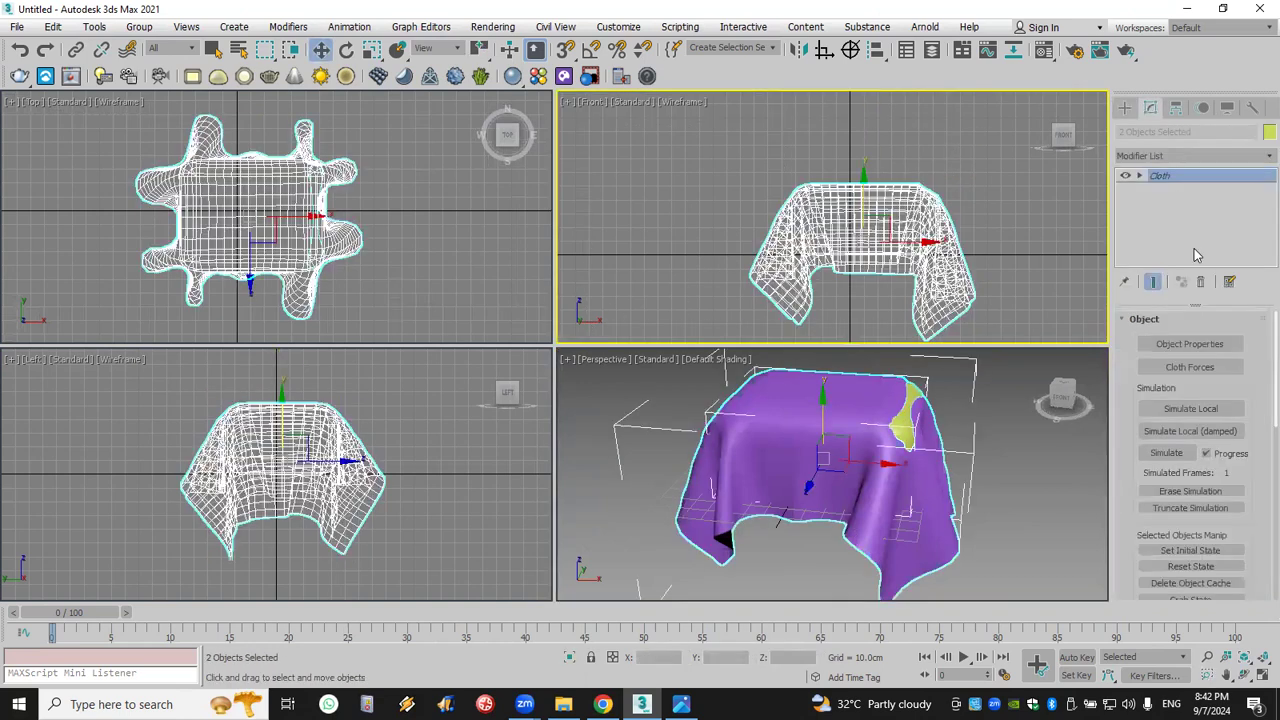
left_click(1205, 281)
left_click(1032, 339)
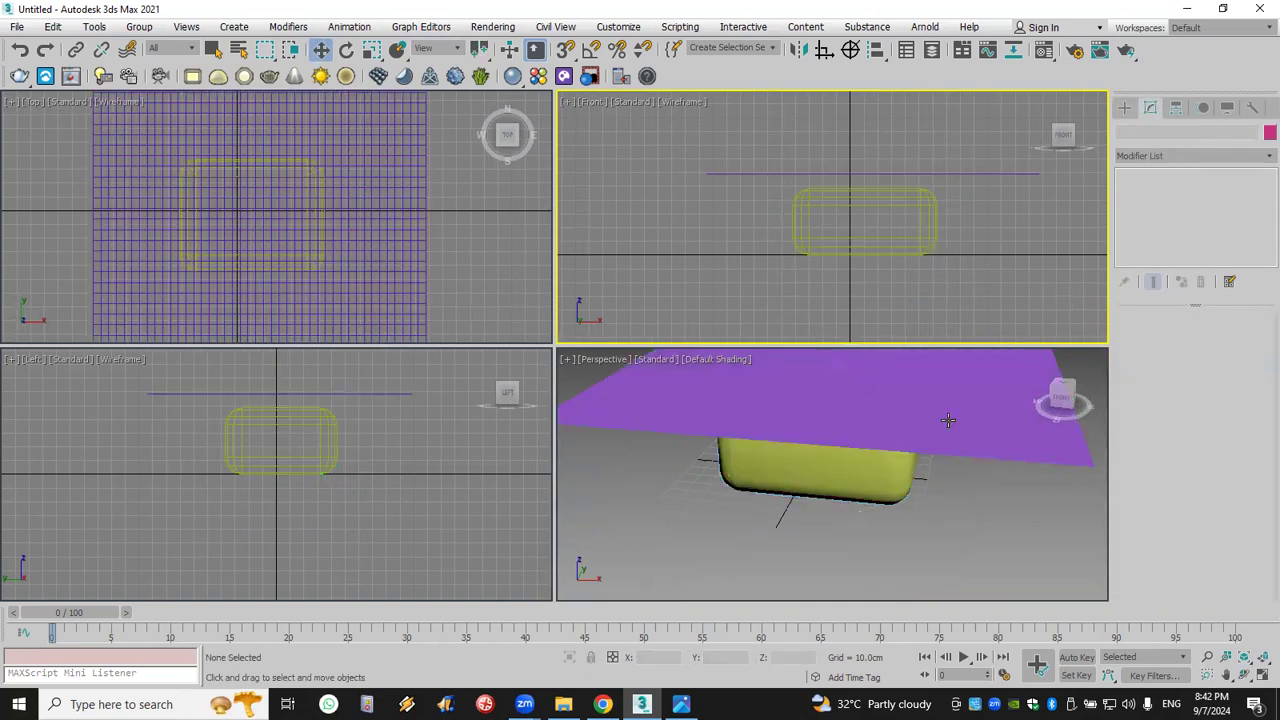
- Increase Plane001's mesh density to 79 length segments and 87 width segments
left_click(852, 480)
middle_click_drag(852, 480, 848, 526, "alt")
left_click(957, 487)
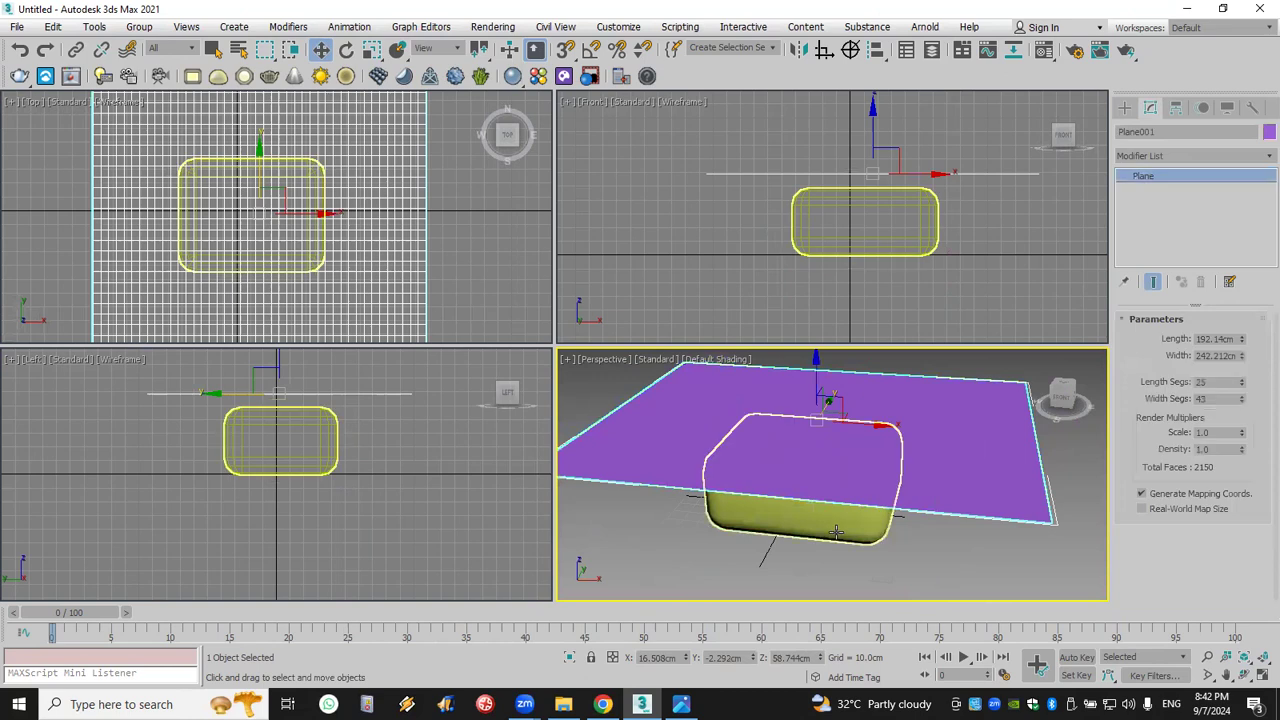
left_click_drag(1242, 381, 1246, 360)
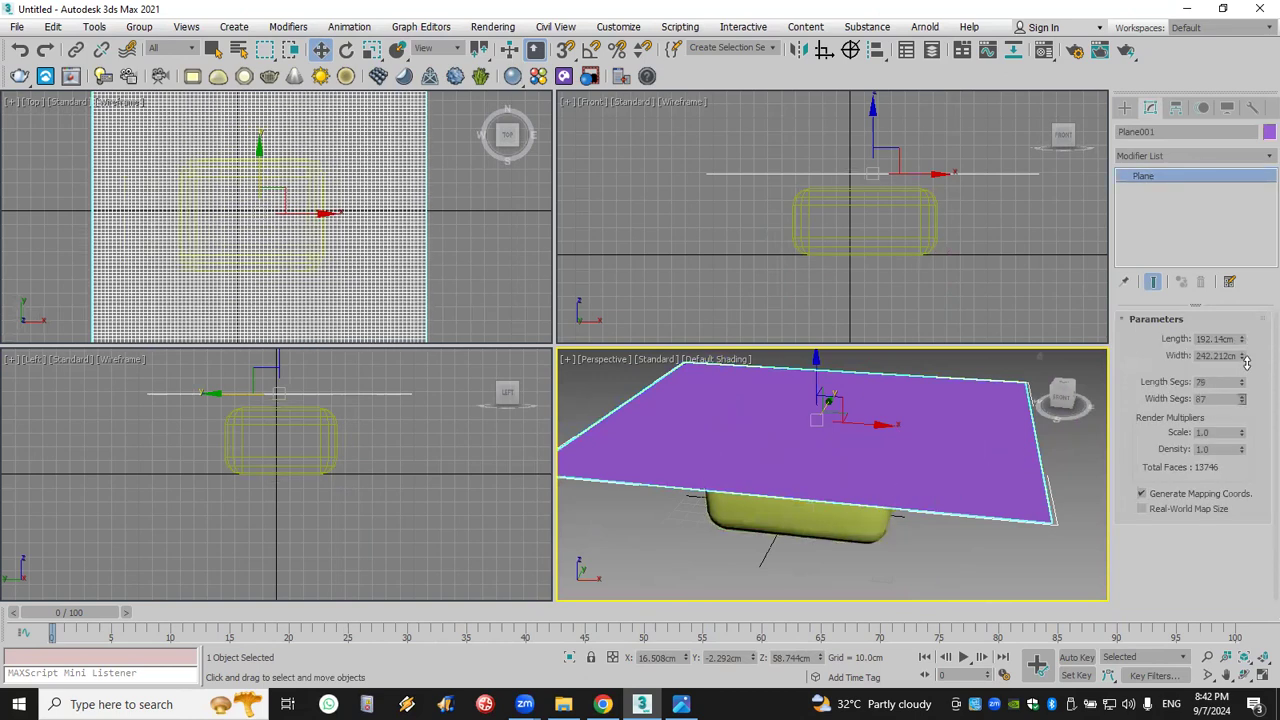
- Select the denser plane and the chamfer box together and apply a new Cloth modifier to both
left_click(1000, 270)
left_click_drag(1000, 280, 785, 177)
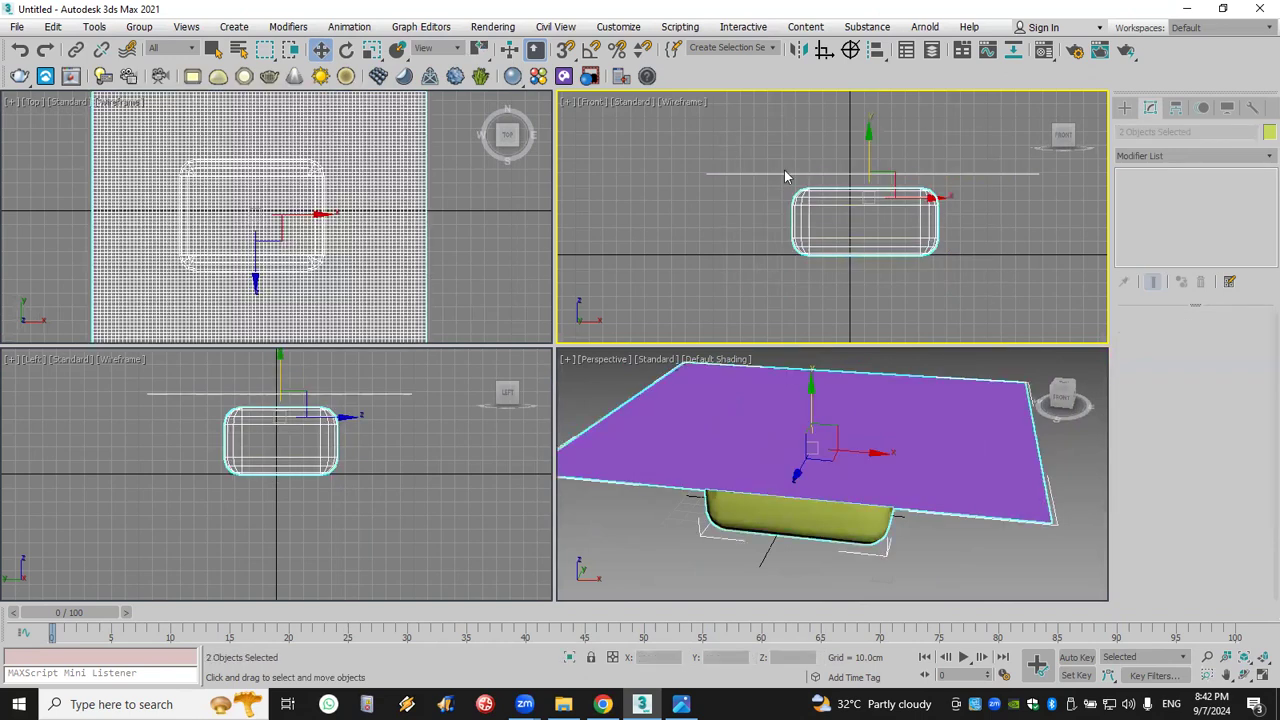
left_click(1142, 157)
scroll(1150, 175, "down", 8)
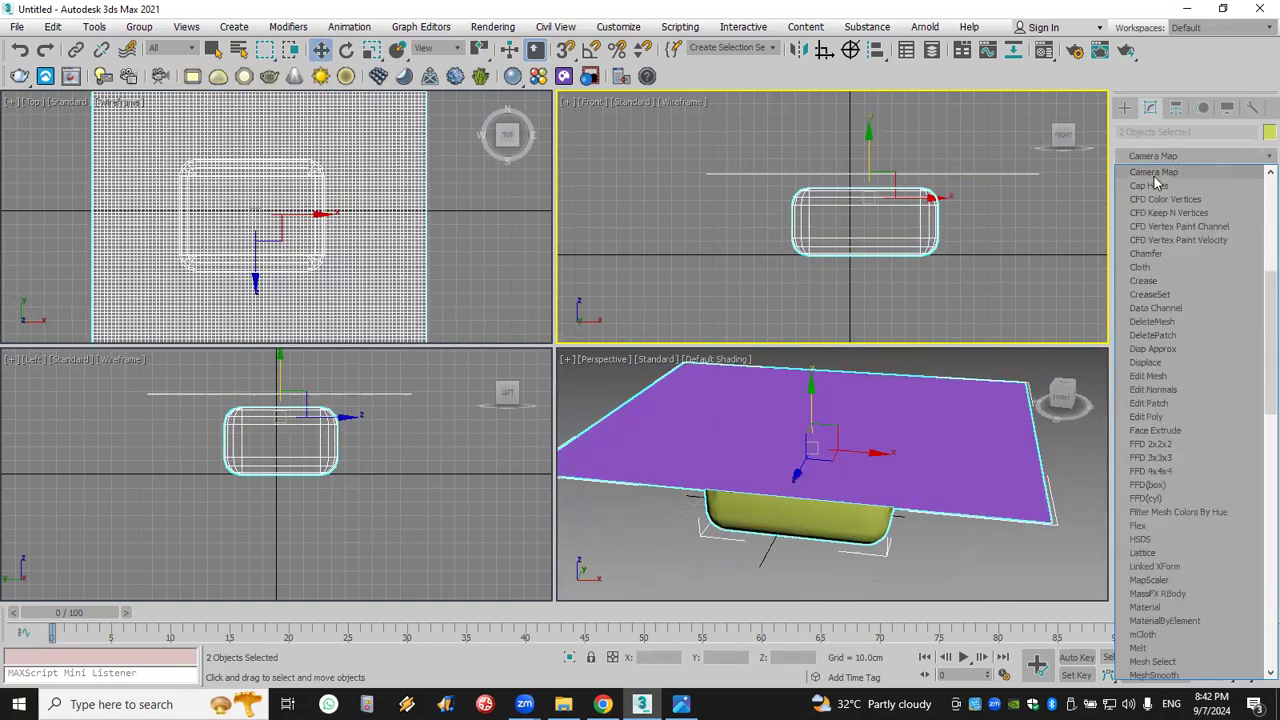
scroll(1156, 181, "down", 2)
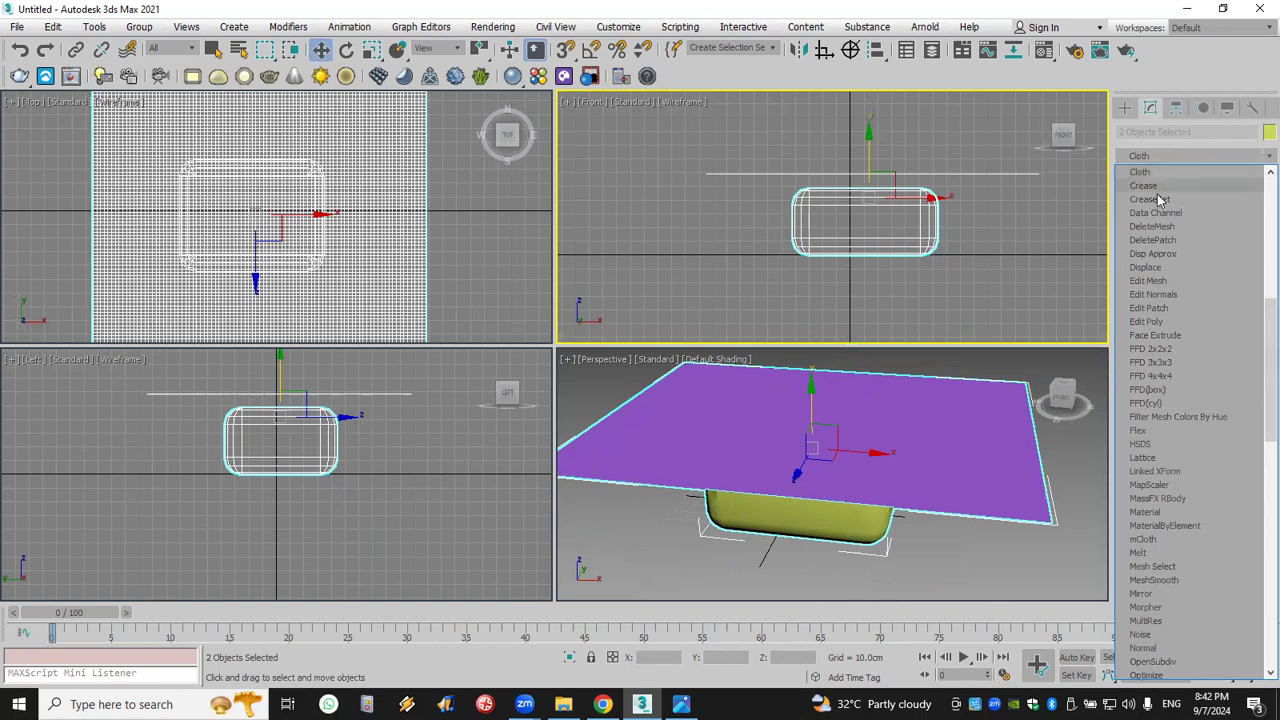
left_click(1148, 173)
- Set Plane001 as cloth with the Silk preset in the new Cloth modifier's object properties
left_click(1189, 343)
left_click(492, 139)
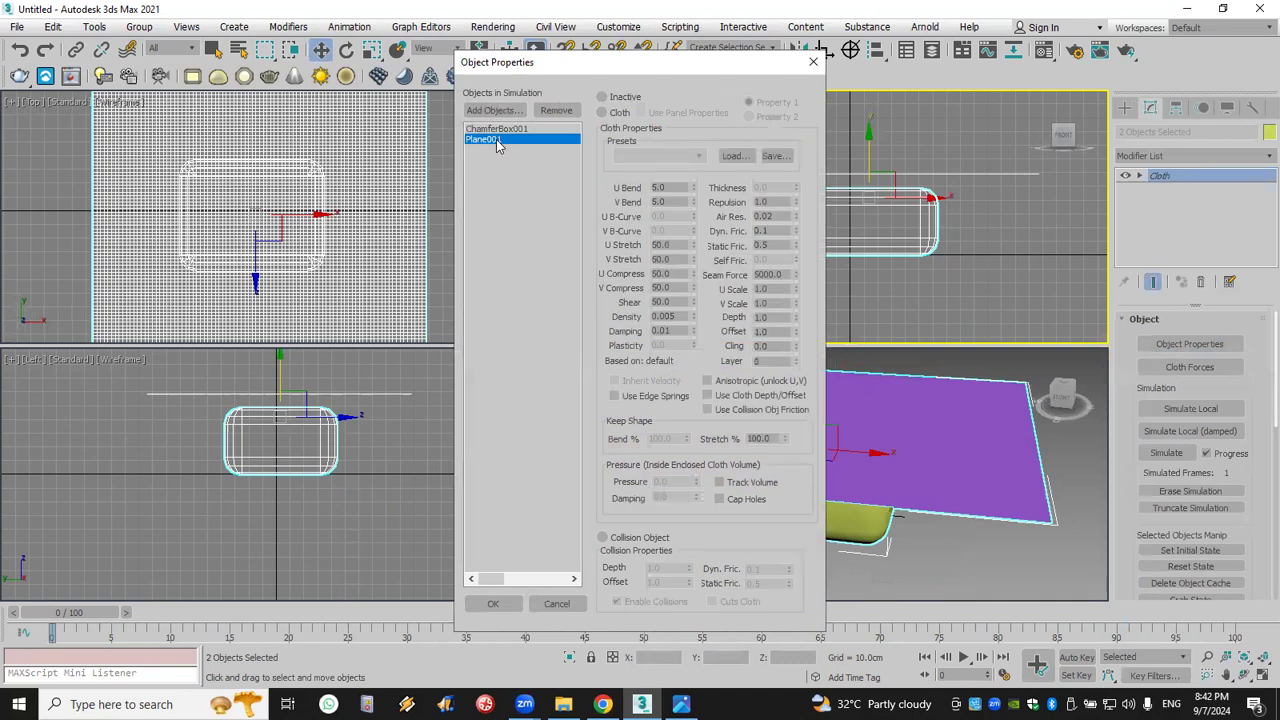
left_click(619, 113)
left_click(645, 157)
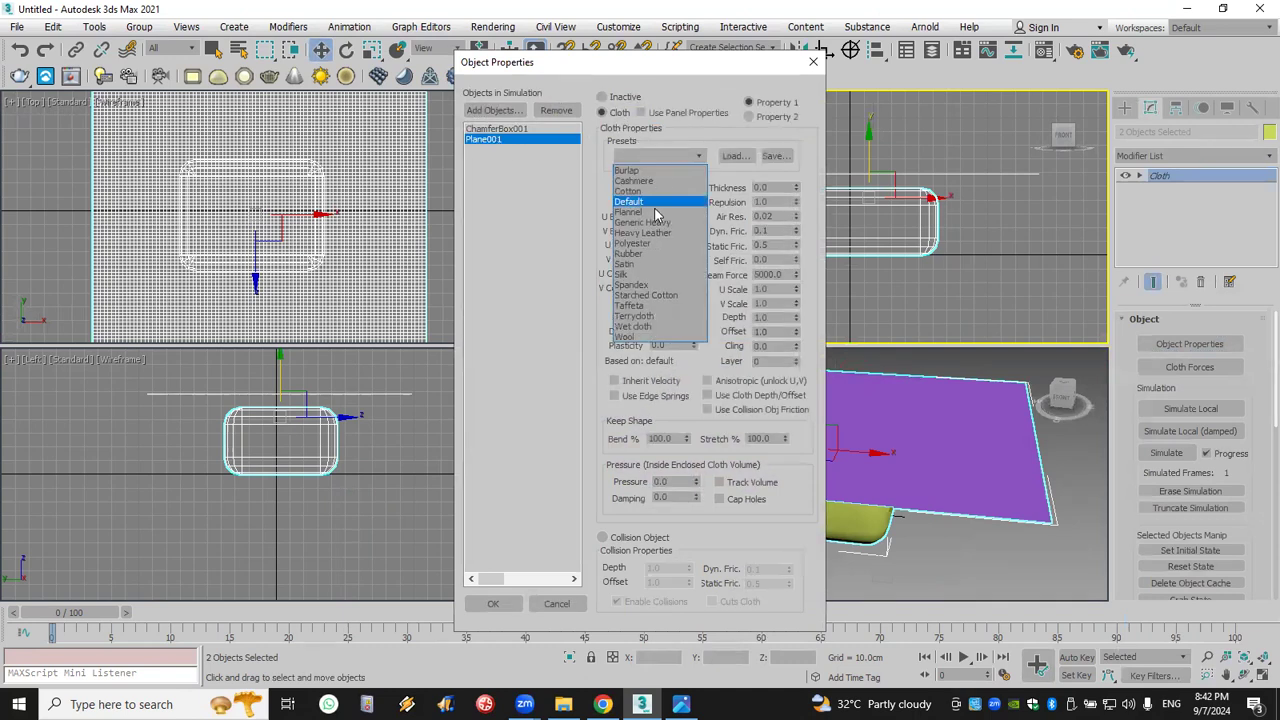
left_click(663, 273)
- Set ChamferBox001 as a collision object and accept the object properties
left_click(497, 129)
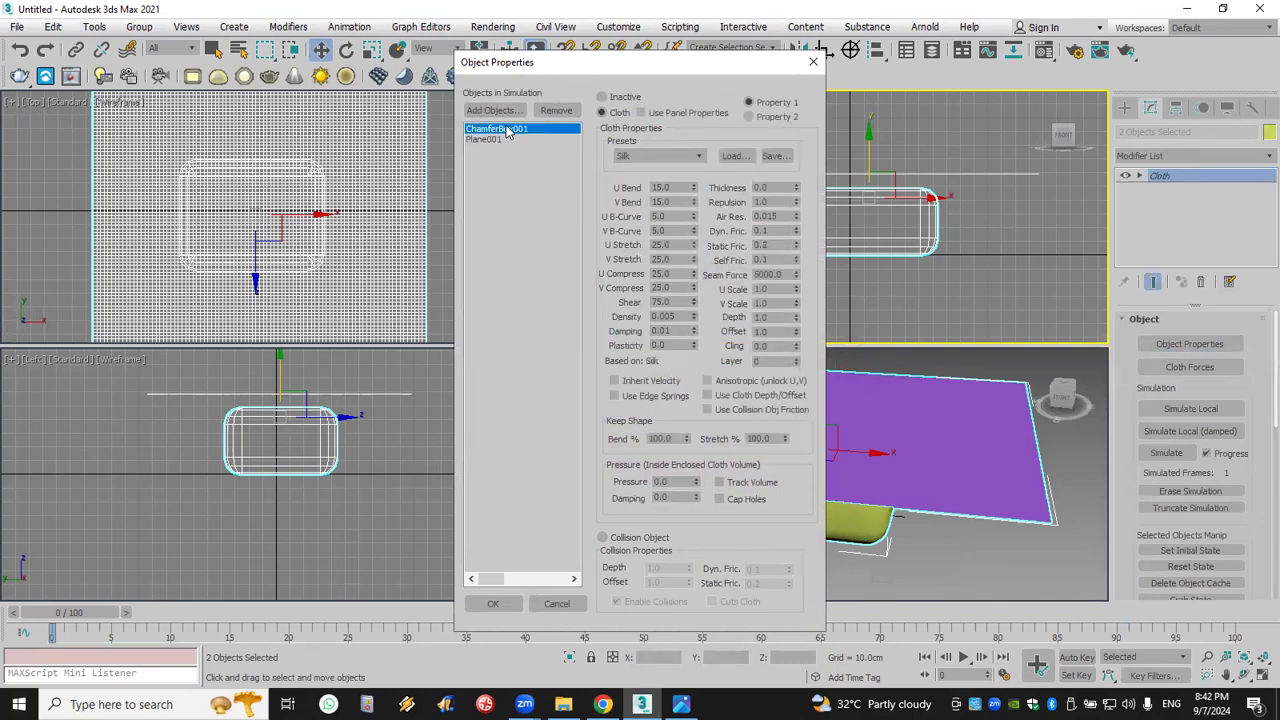
left_click(632, 538)
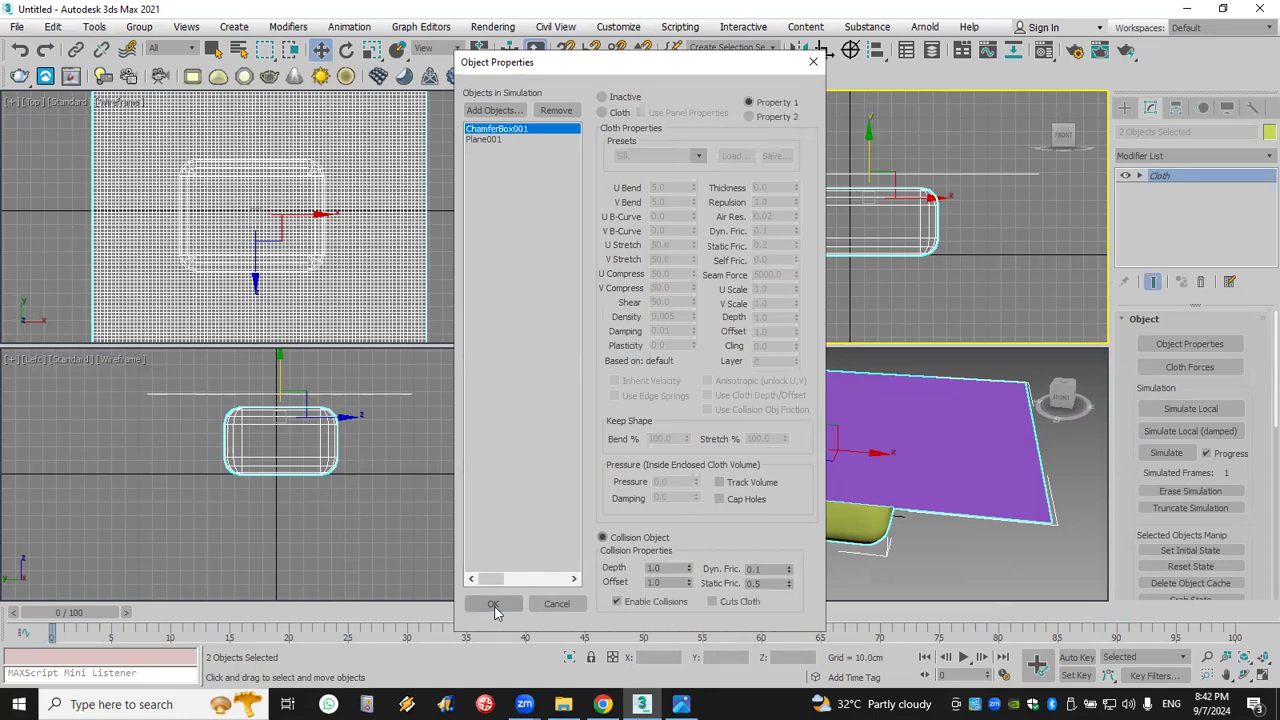
left_click(493, 604)
- Run the local simulation on the denser plane until it drapes over the chamfer box, and stop it
left_click(1216, 410)
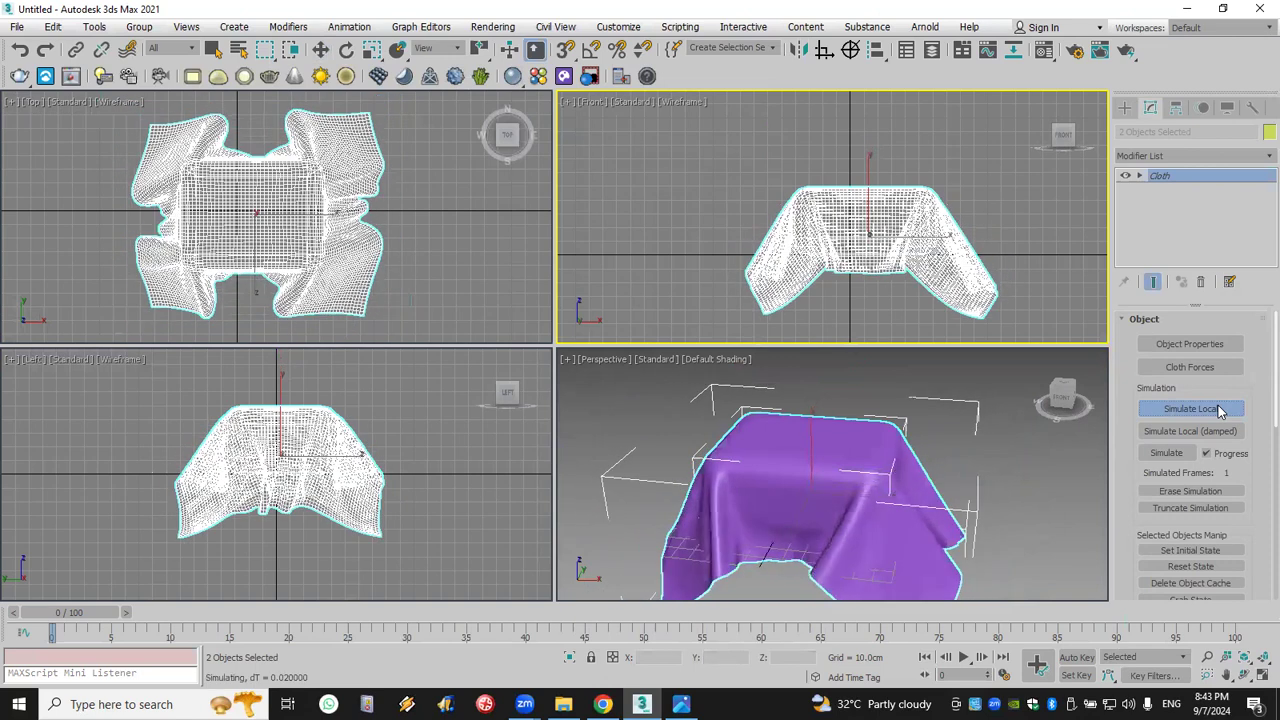
left_click(1219, 411)
left_click(1219, 411)
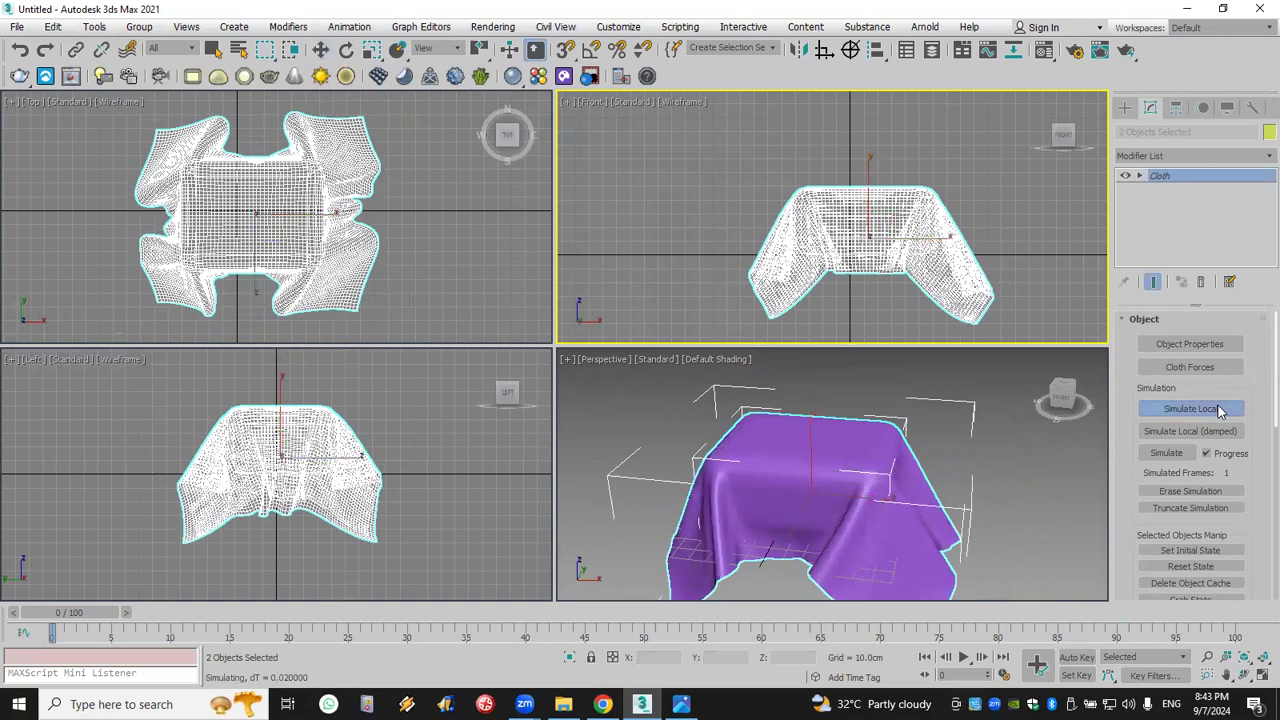
left_click(1219, 411)
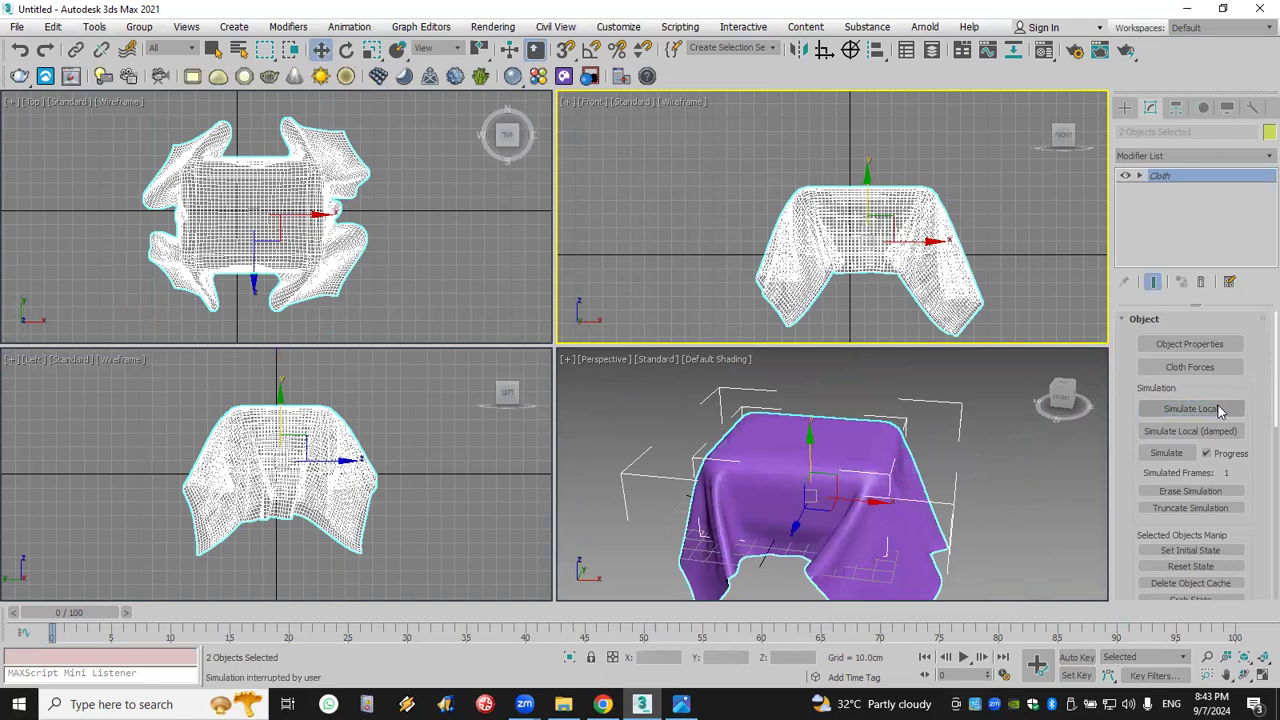
- Examine the underside and hanging edges of the draped cloth up close for its missing thickness
scroll(843, 458, "up", 5)
middle_click_drag(857, 443, 843, 458)
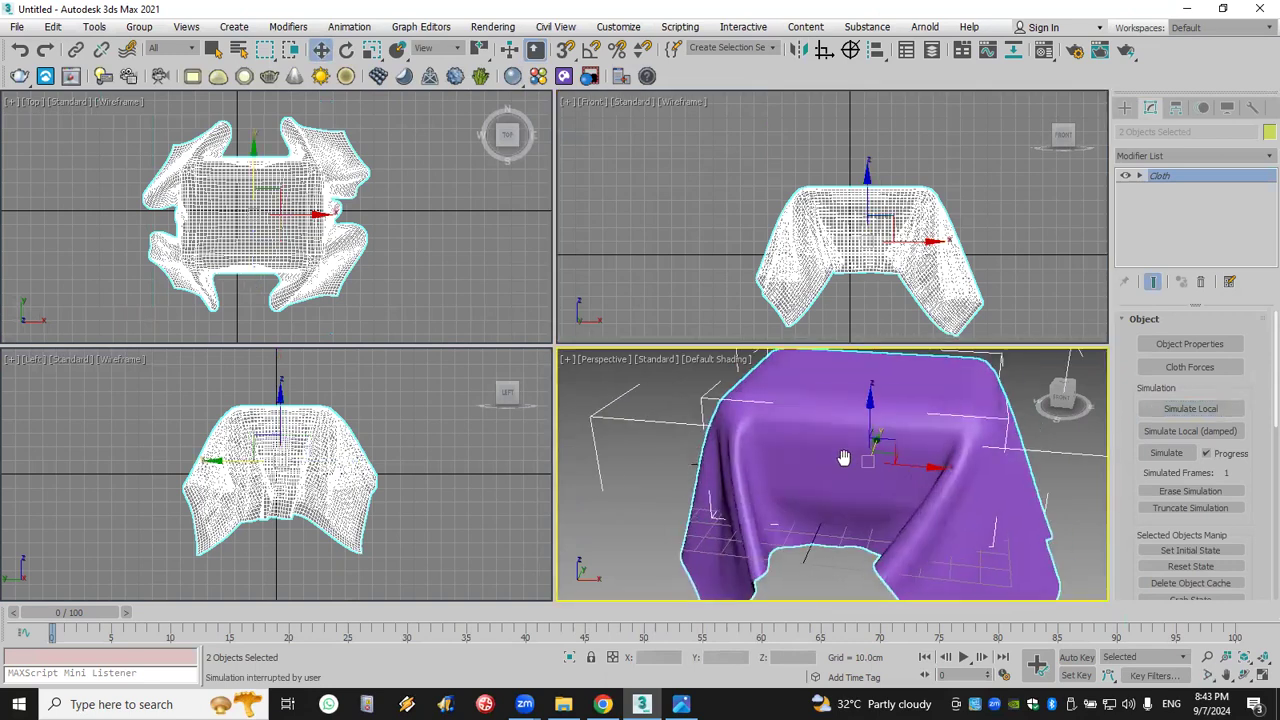
left_click(1244, 675)
left_click_drag(845, 445, 874, 427)
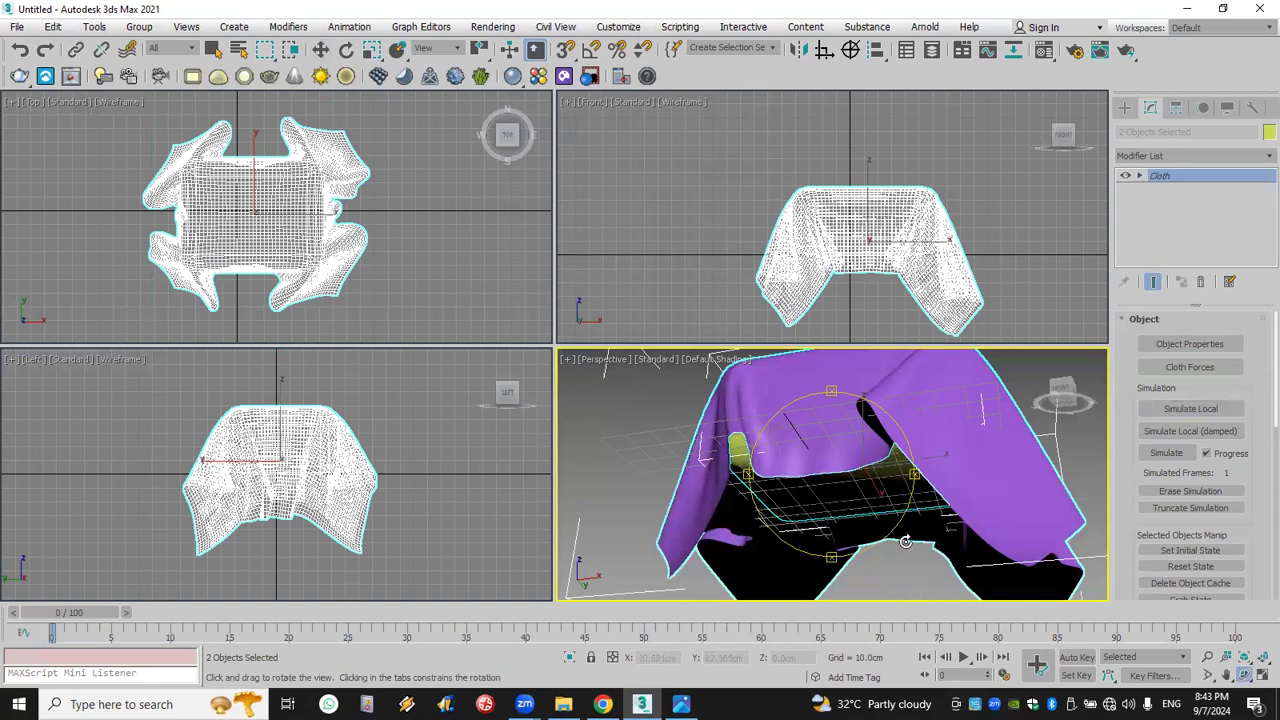
left_click_drag(849, 498, 859, 492)
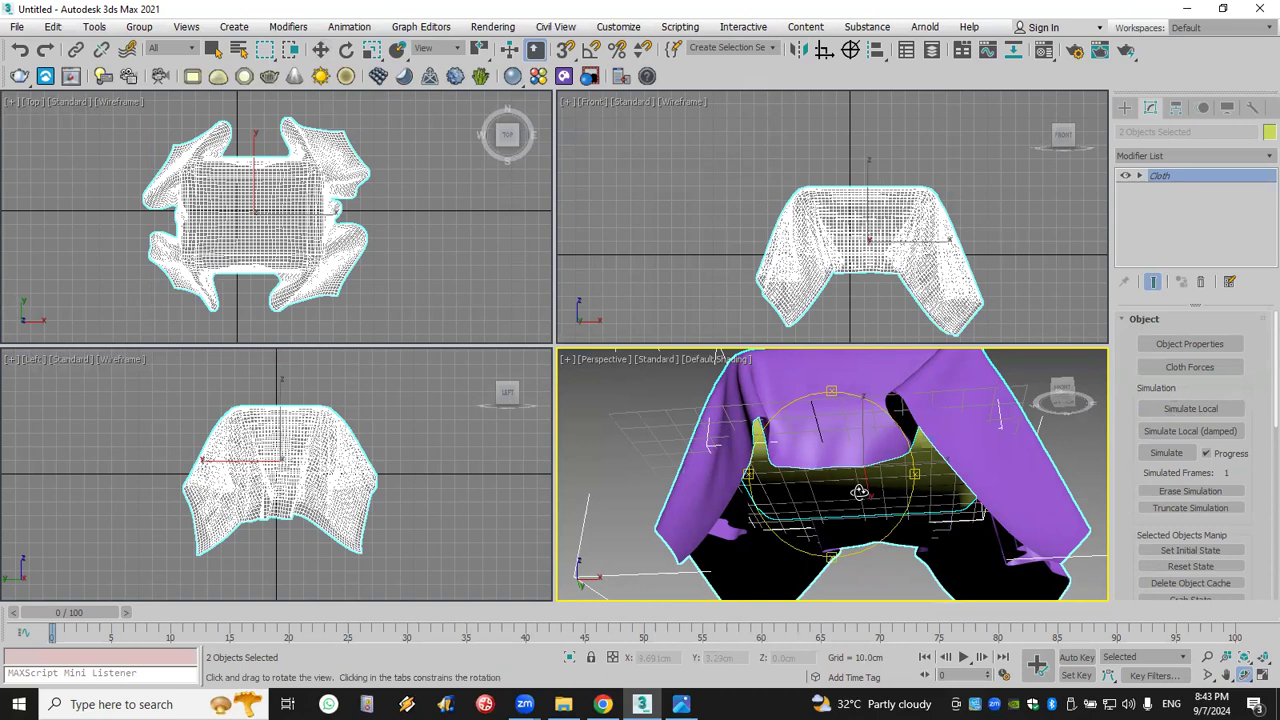
mouse_move(829, 503)
left_mouse_down()
mouse_move(803, 477)
mouse_move(816, 490)
mouse_move(826, 451)
mouse_move(832, 481)
left_mouse_up()
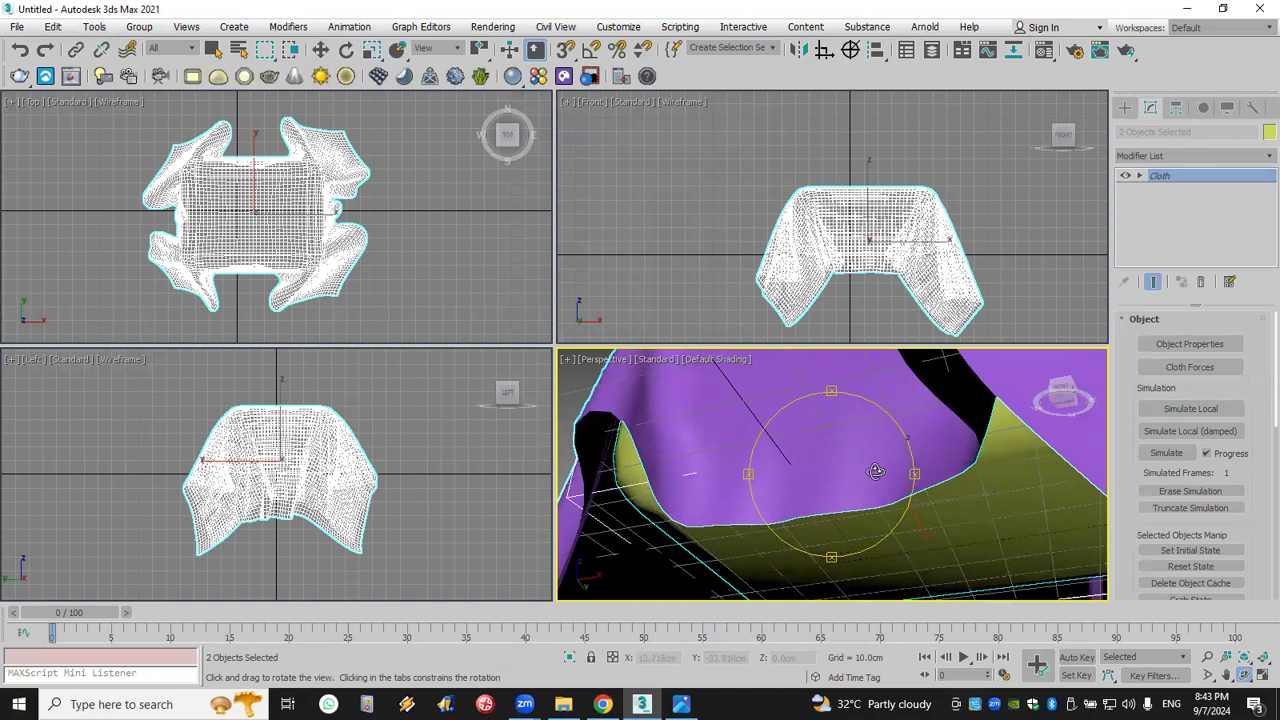
left_click_drag(856, 442, 887, 460)
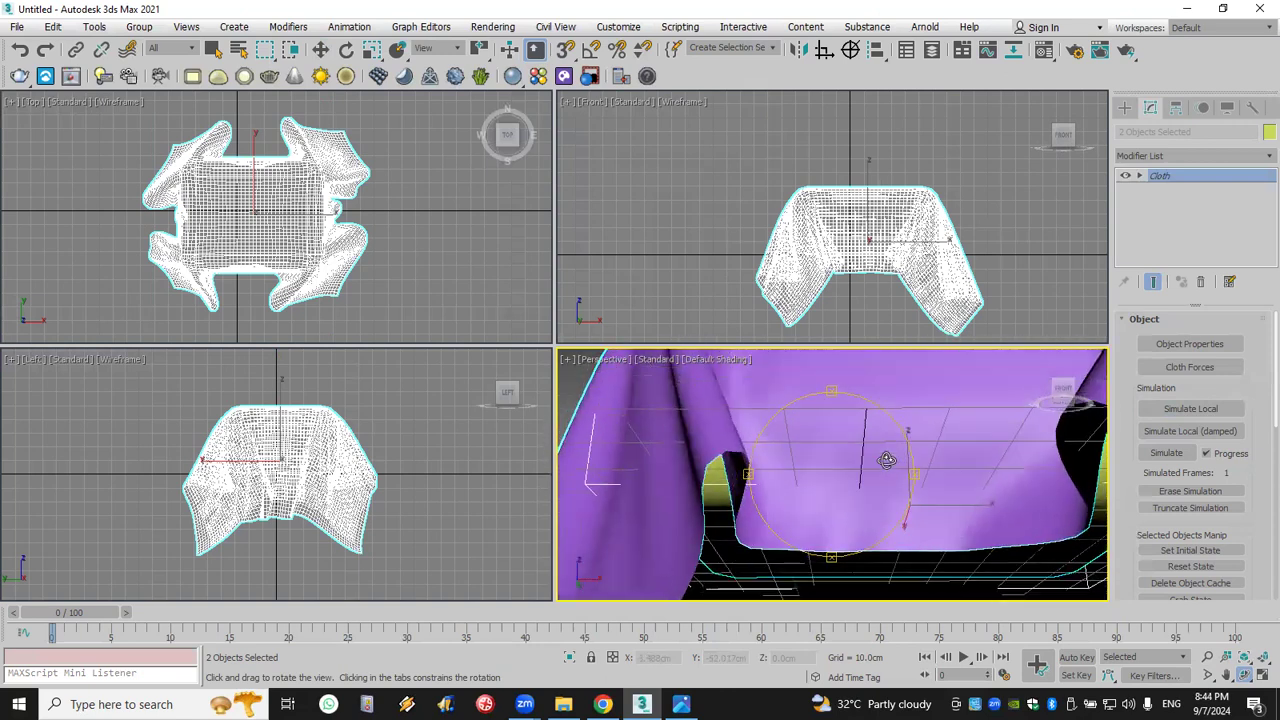
- Apply a Shell modifier above Cloth on the selected objects to give the draped cloth thickness
left_click(1236, 160)
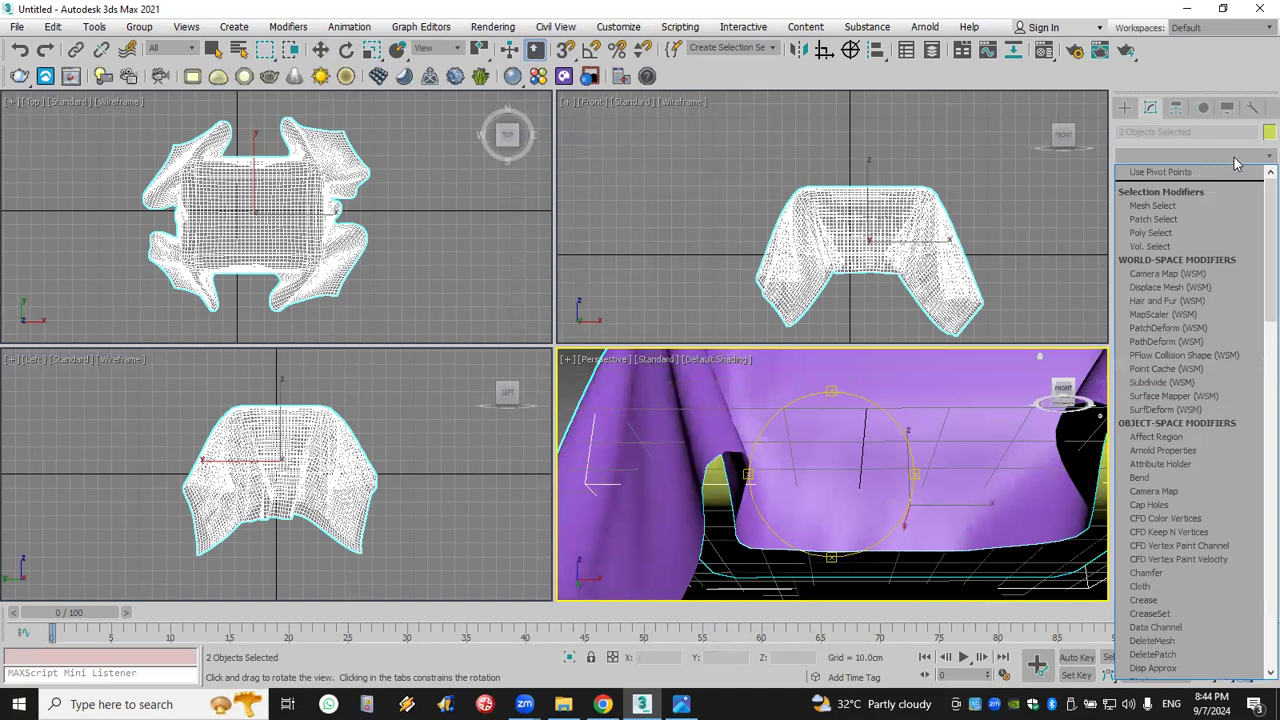
type("sh")
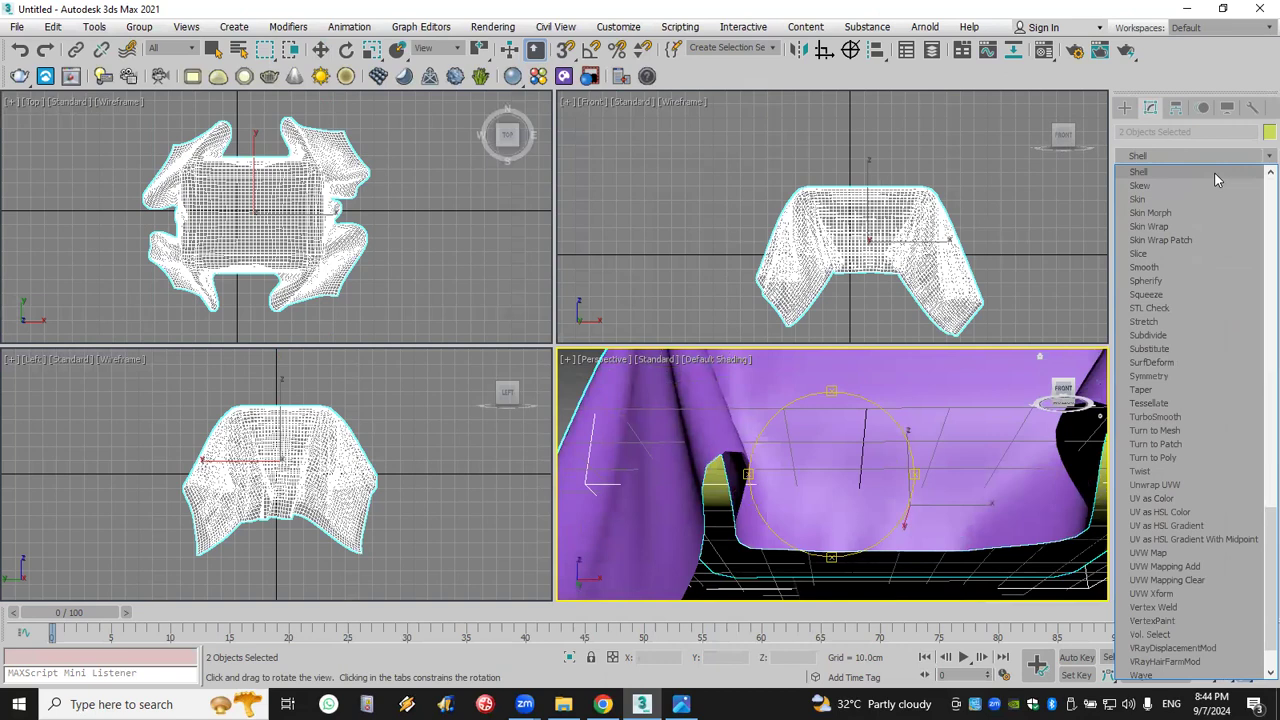
left_click(1216, 179)
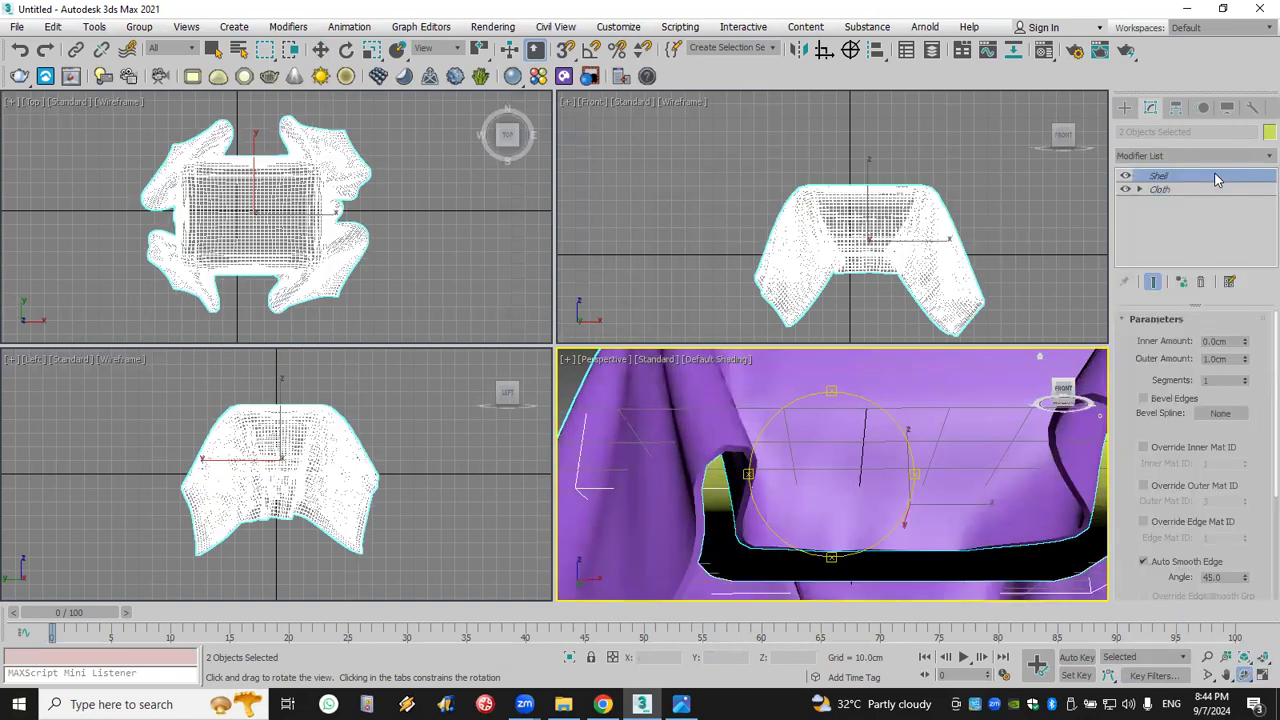
- Reduce the Shell modifier's Outer Amount to 0.14 cm and check the thickness on the draped cloth
middle_click_drag(759, 460, 719, 473)
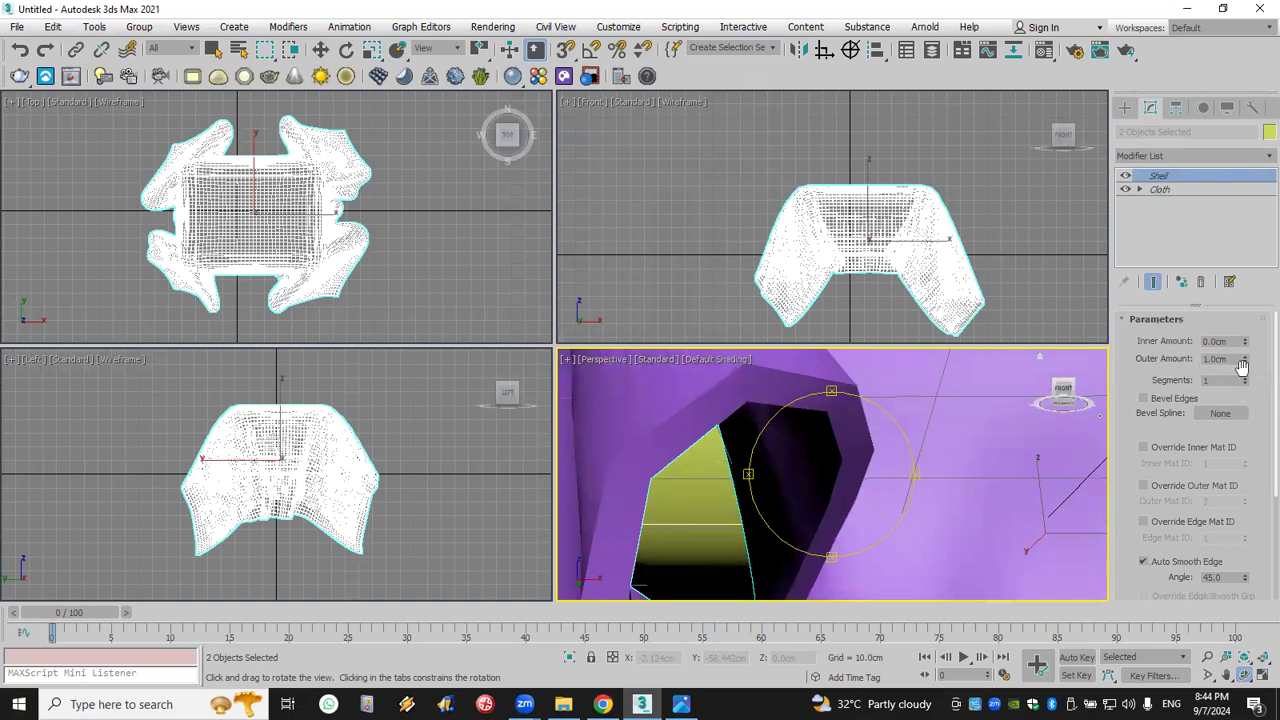
left_click_drag(1247, 366, 1249, 430)
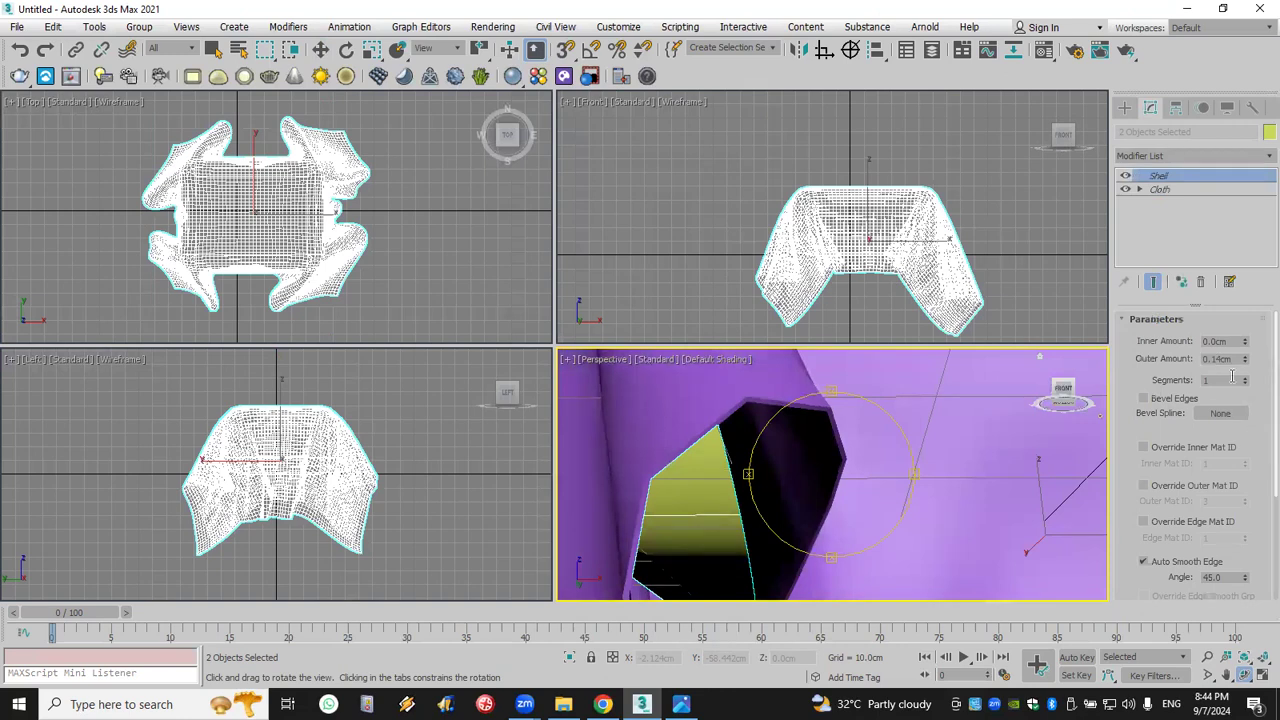
left_click_drag(766, 437, 793, 466)
key("z")
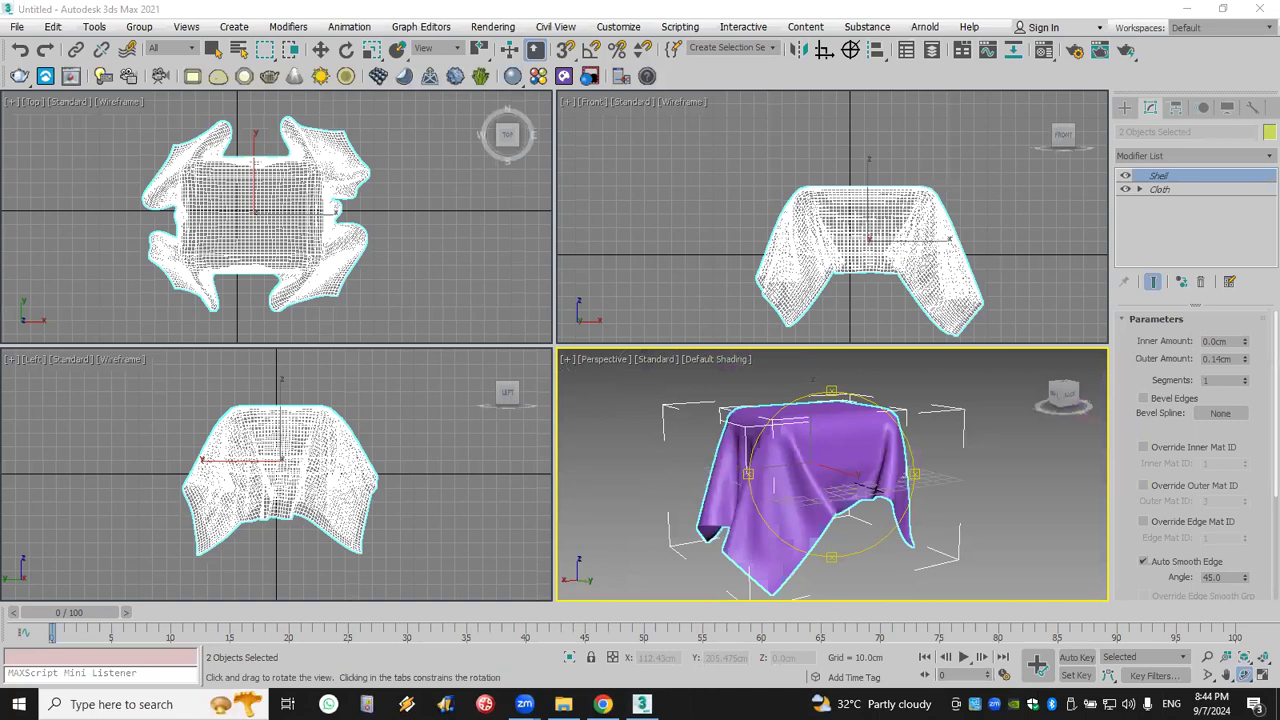
- Review the furniture reference images in the Interior folder and the students' model screenshots in the WhatsApp course group
key("alt+Tab")
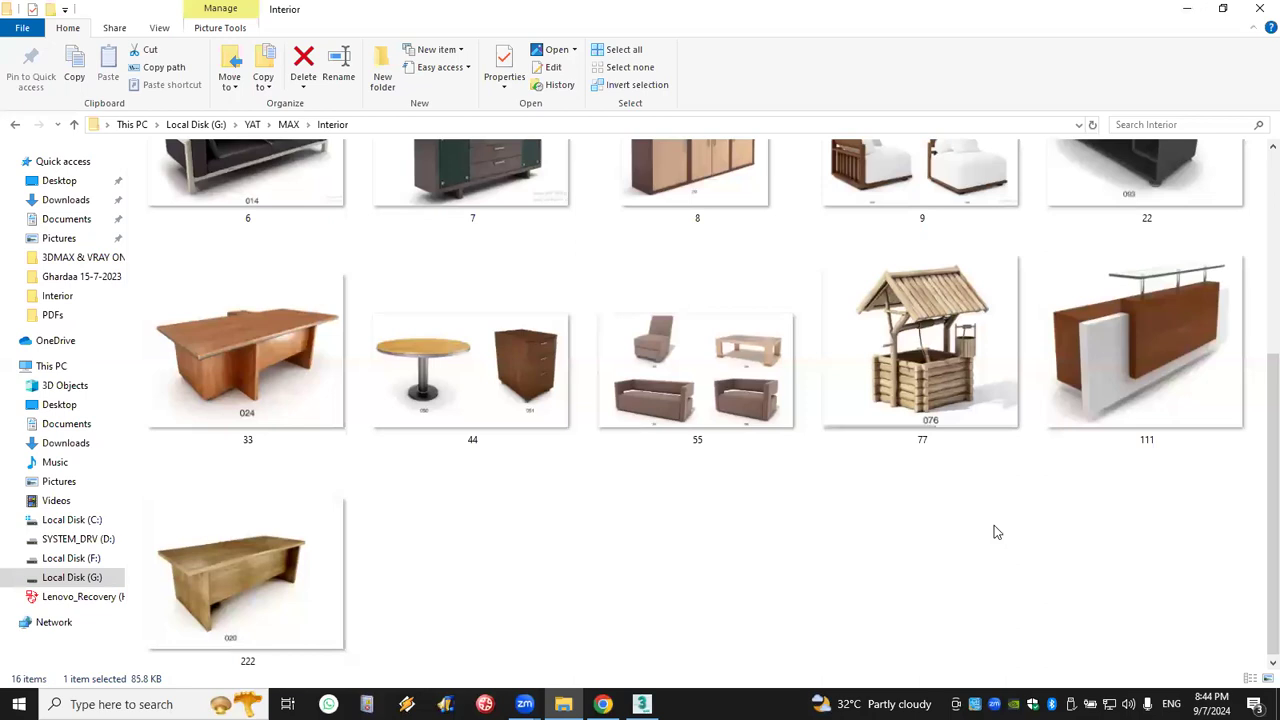
scroll(1062, 350, "up", 3)
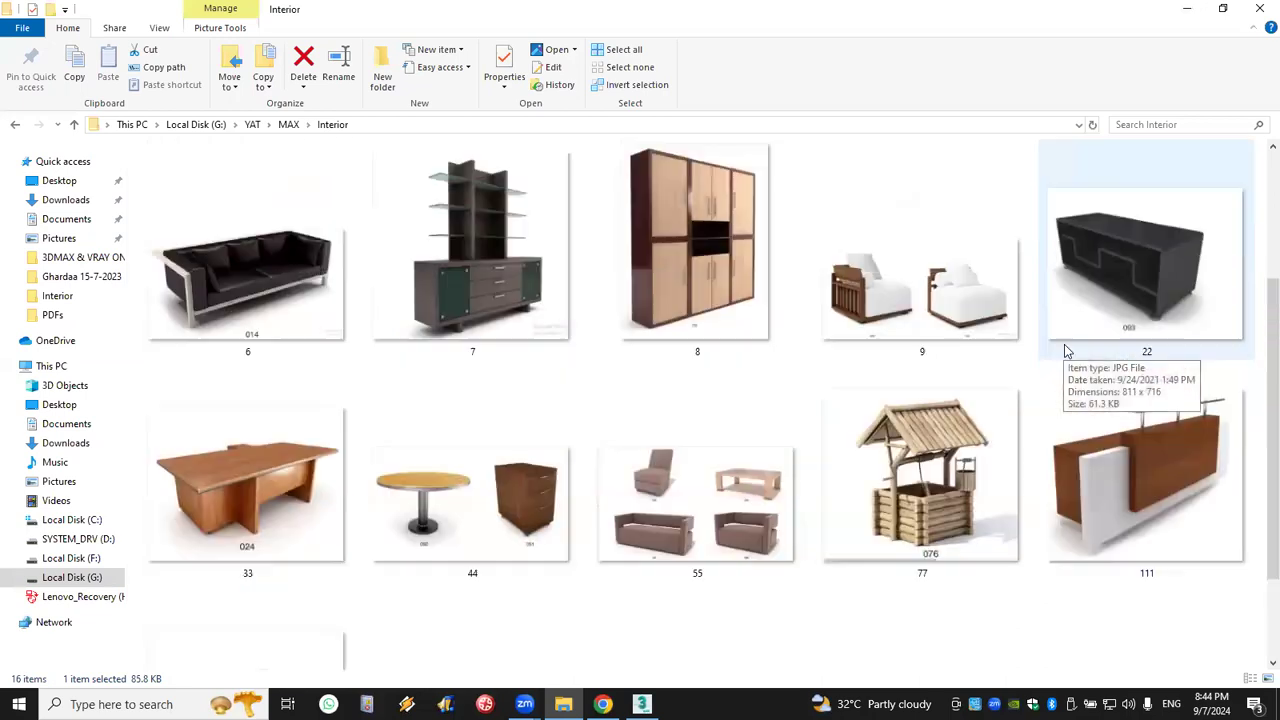
left_click(602, 704)
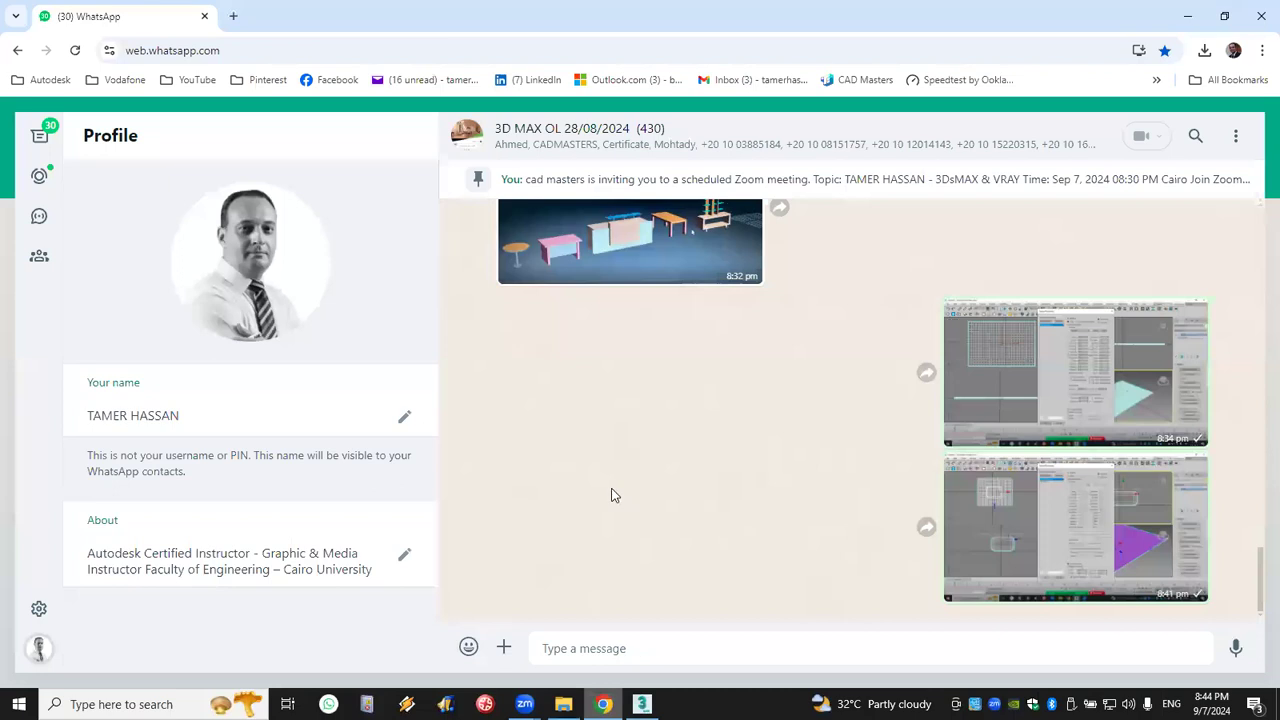
scroll(744, 427, "up", 5)
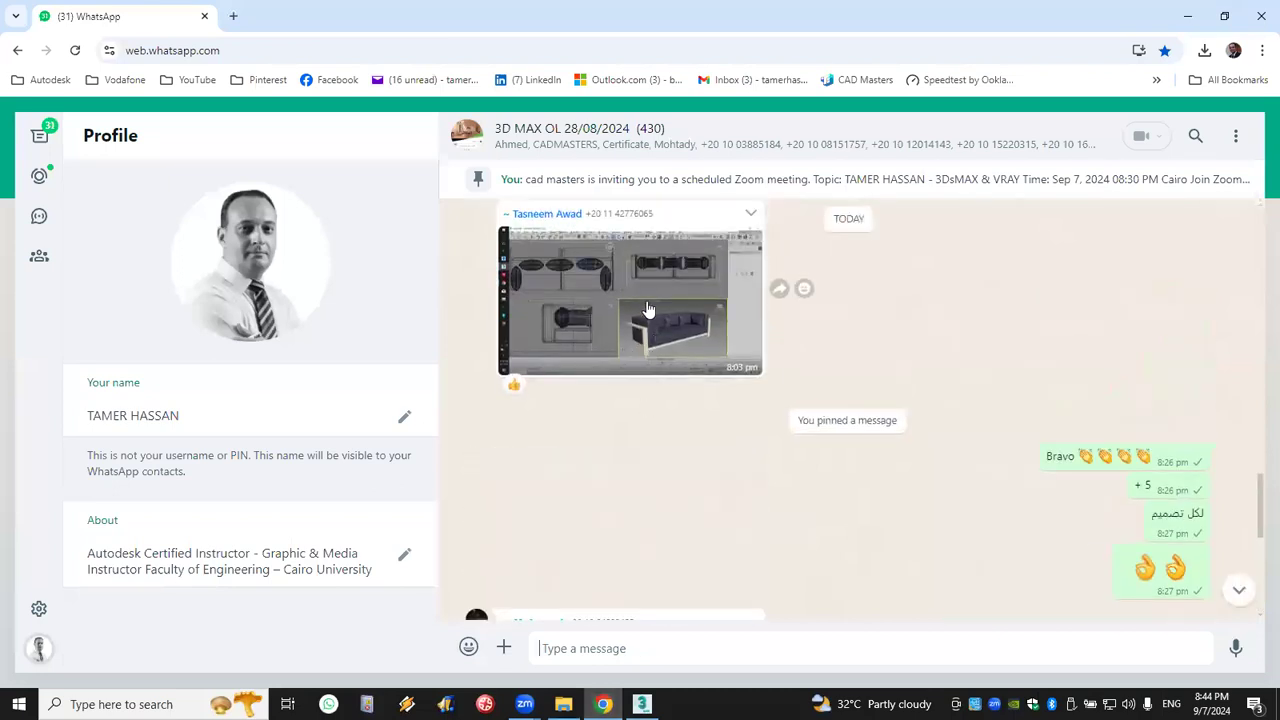
scroll(760, 357, "up", 2)
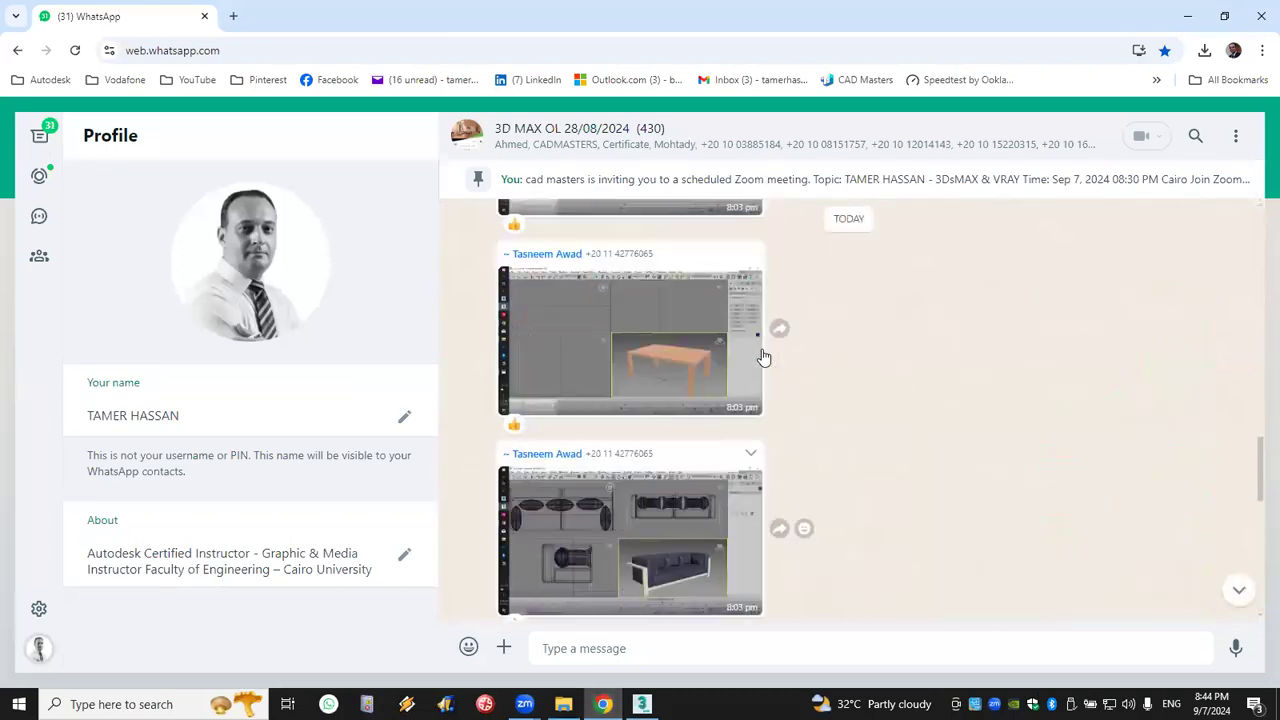
scroll(770, 464, "down", 1)
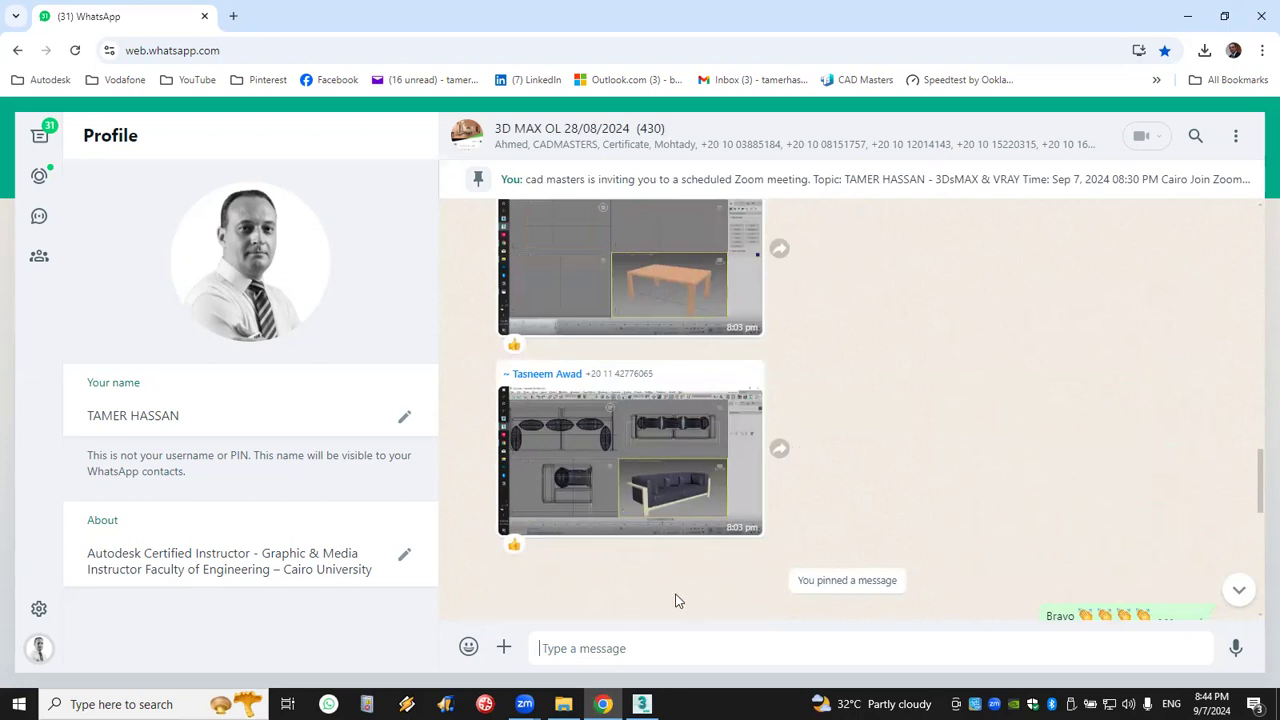
scroll(700, 577, "up", 3)
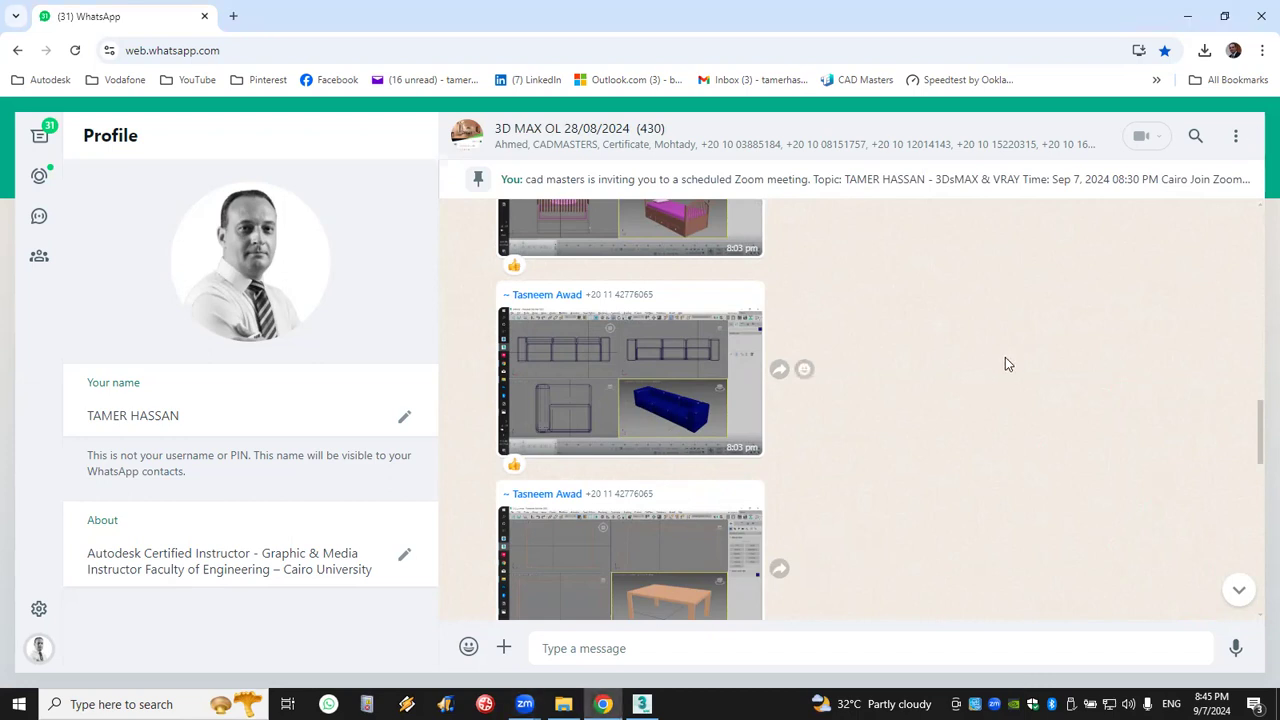
scroll(1005, 359, "down", 1)
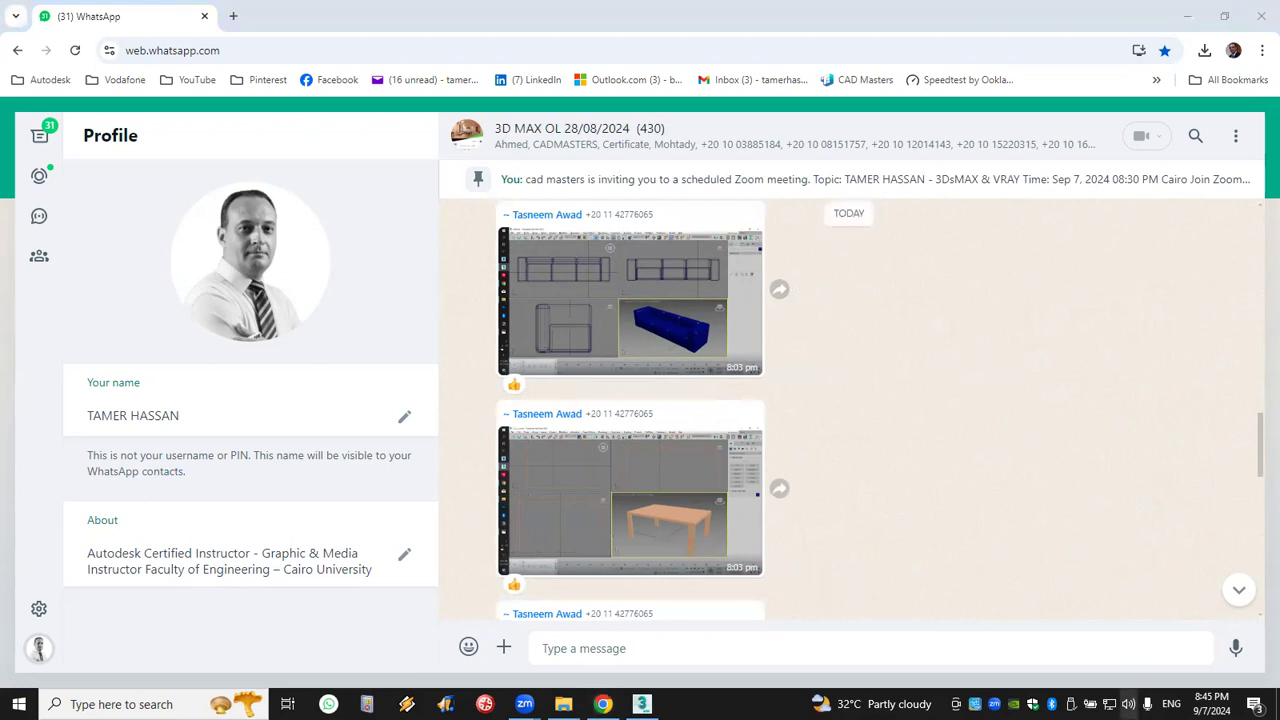
left_click(1128, 704)
left_click(1146, 500)
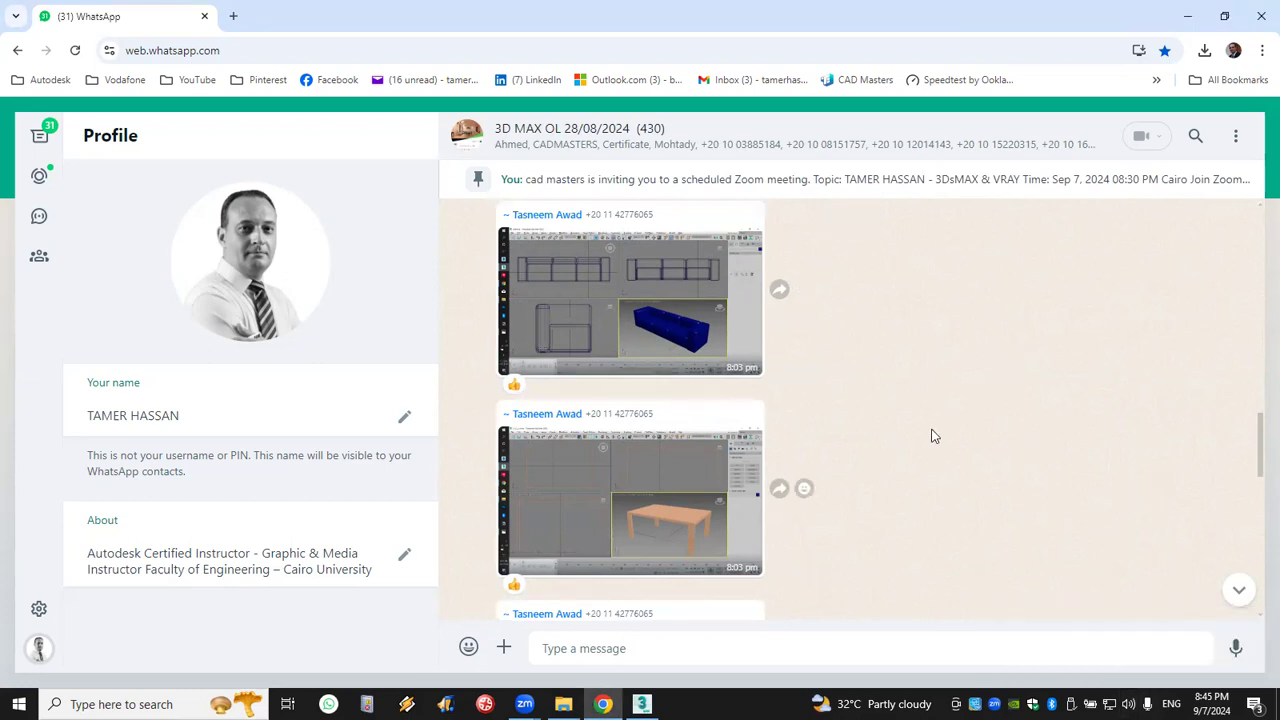
scroll(933, 436, "up", 2)
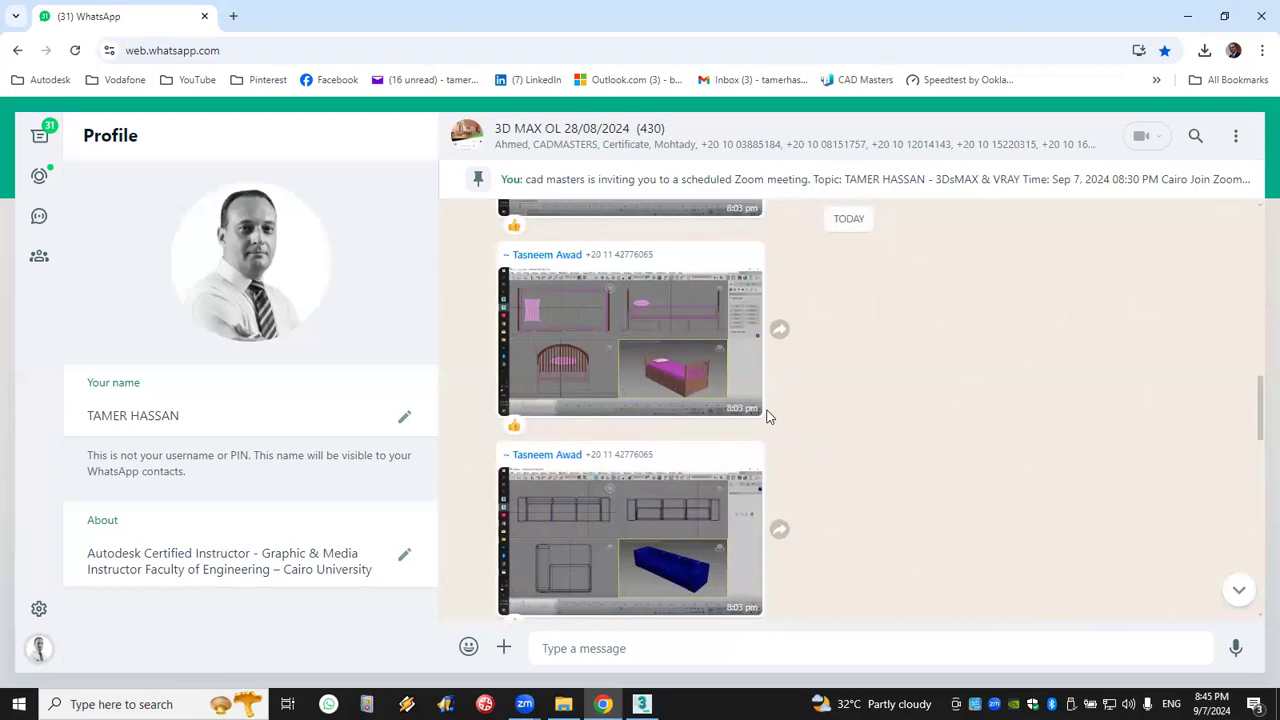
- Switch to 3ds Max and draw a winding Freehand spline across the Top view
key("alt+Tab")
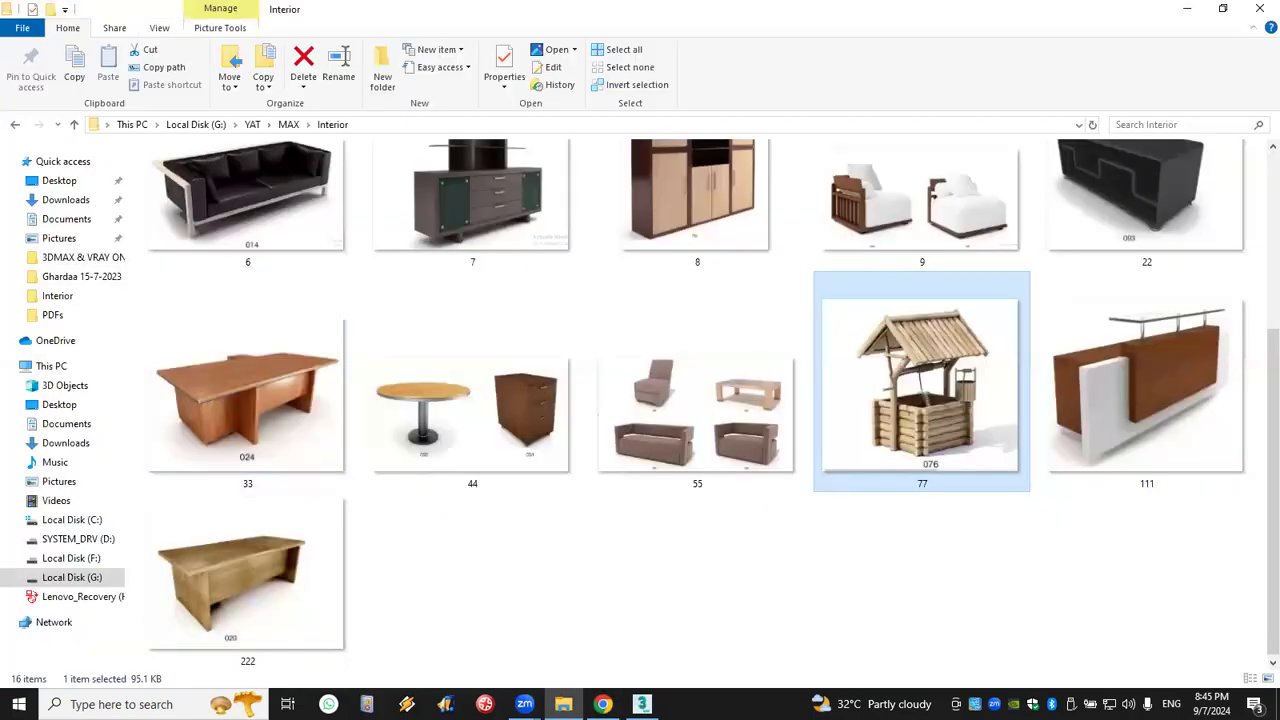
key("alt+Tab")
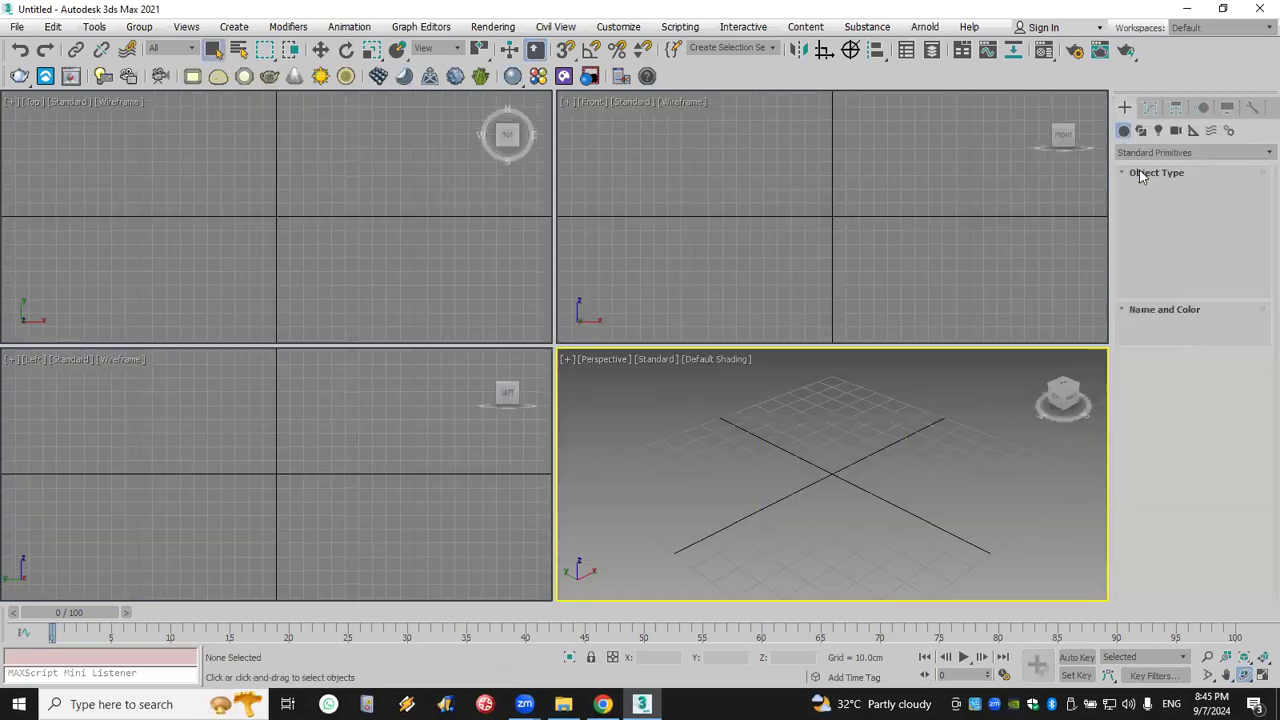
left_click(1141, 131)
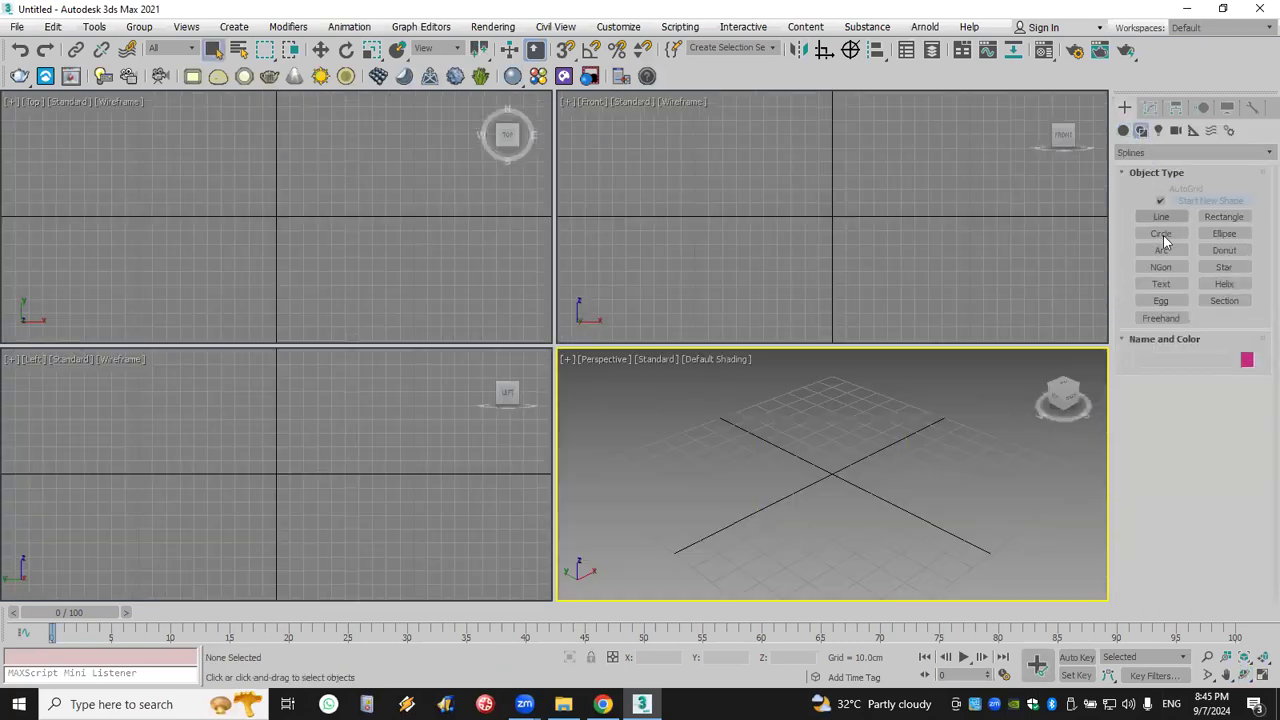
left_click(1162, 318)
left_click_drag(309, 167, 347, 173)
mouse_move(373, 218)
left_mouse_down()
mouse_move(311, 258)
mouse_move(203, 243)
mouse_move(132, 256)
mouse_move(153, 195)
mouse_move(88, 150)
left_mouse_up()
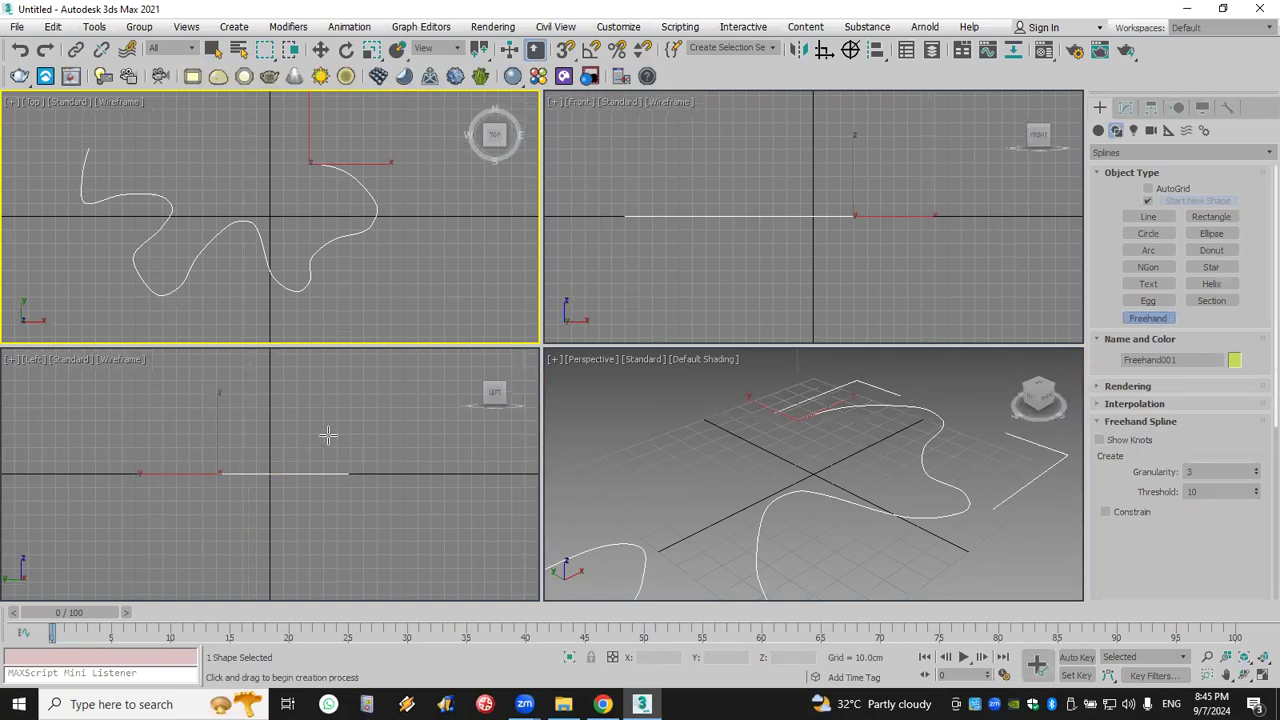
- Enable the freehand spline in the renderer and viewport with a radial thickness of 1.19 cm
left_click(1150, 386)
left_click(1163, 218)
left_click(1170, 230)
left_click_drag(1224, 317, 1224, 298)
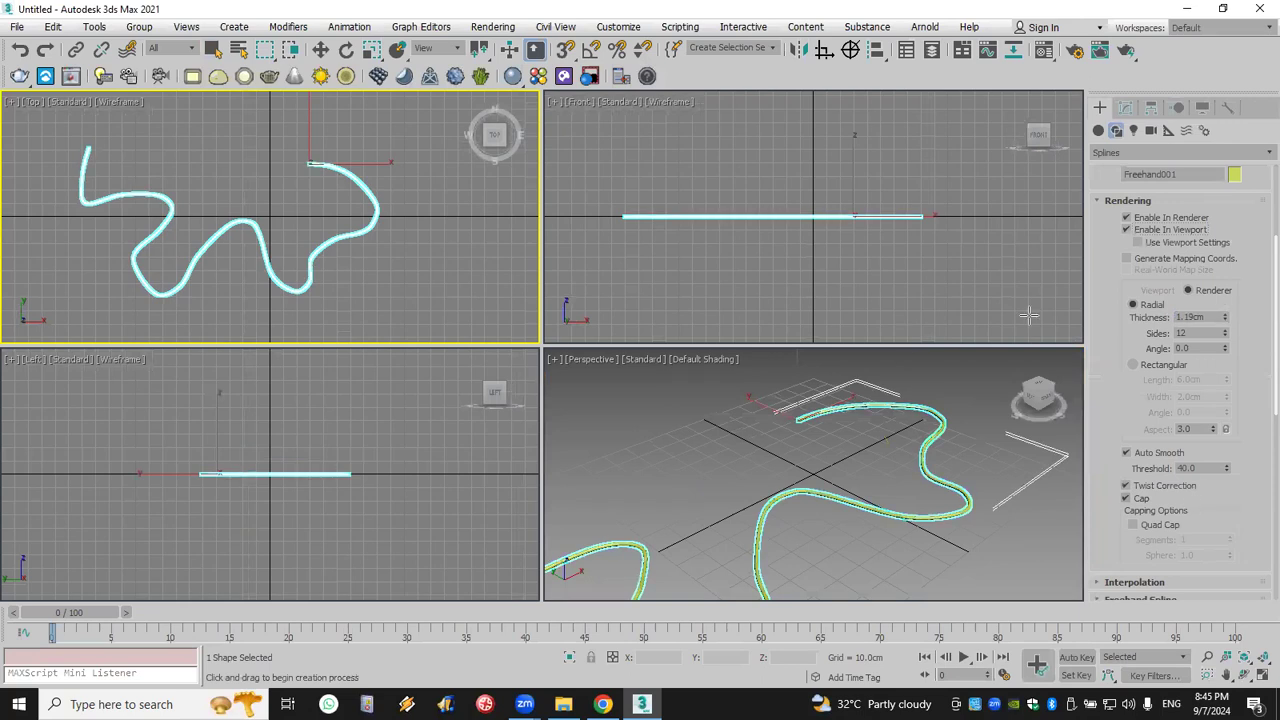
- Replace the freehand spline with a helix about 78.6 cm high at the Front view's origin, with Radius 1 of 33.354 cm and 10.01 turns
scroll(1150, 330, "up", 4)
left_click(1211, 284)
scroll(620, 440, "down", 5)
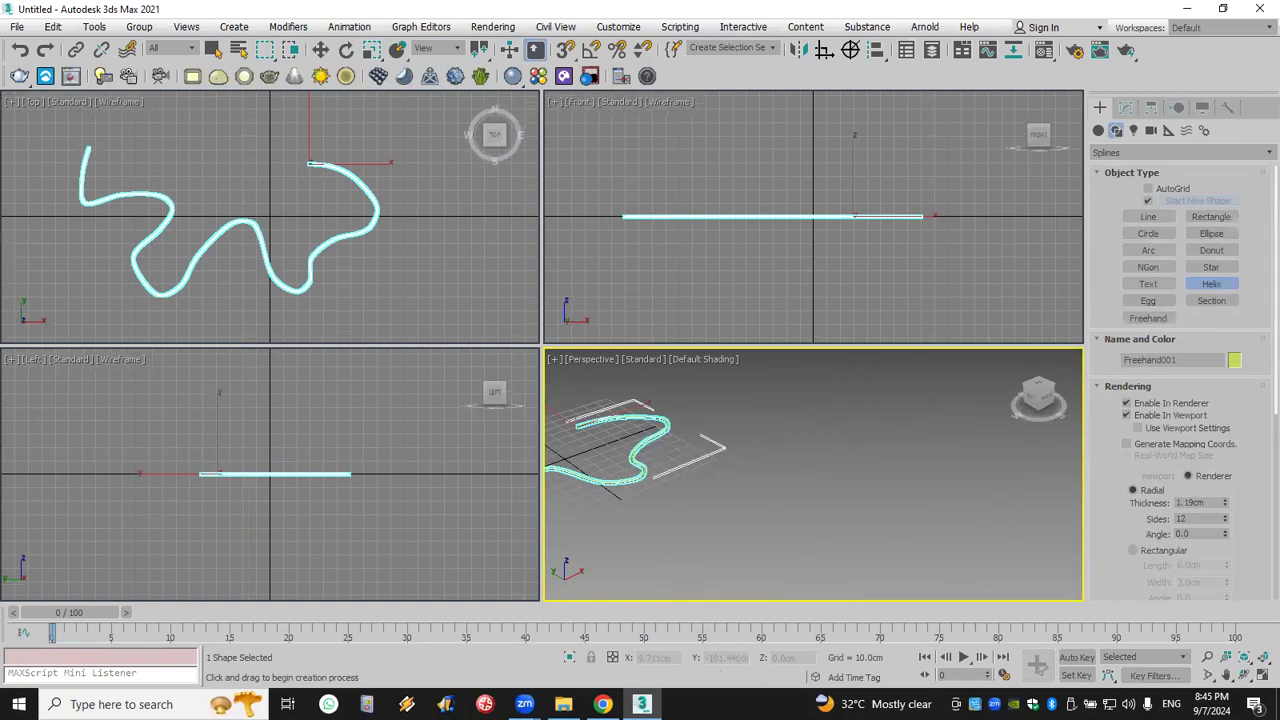
key("alt+Tab")
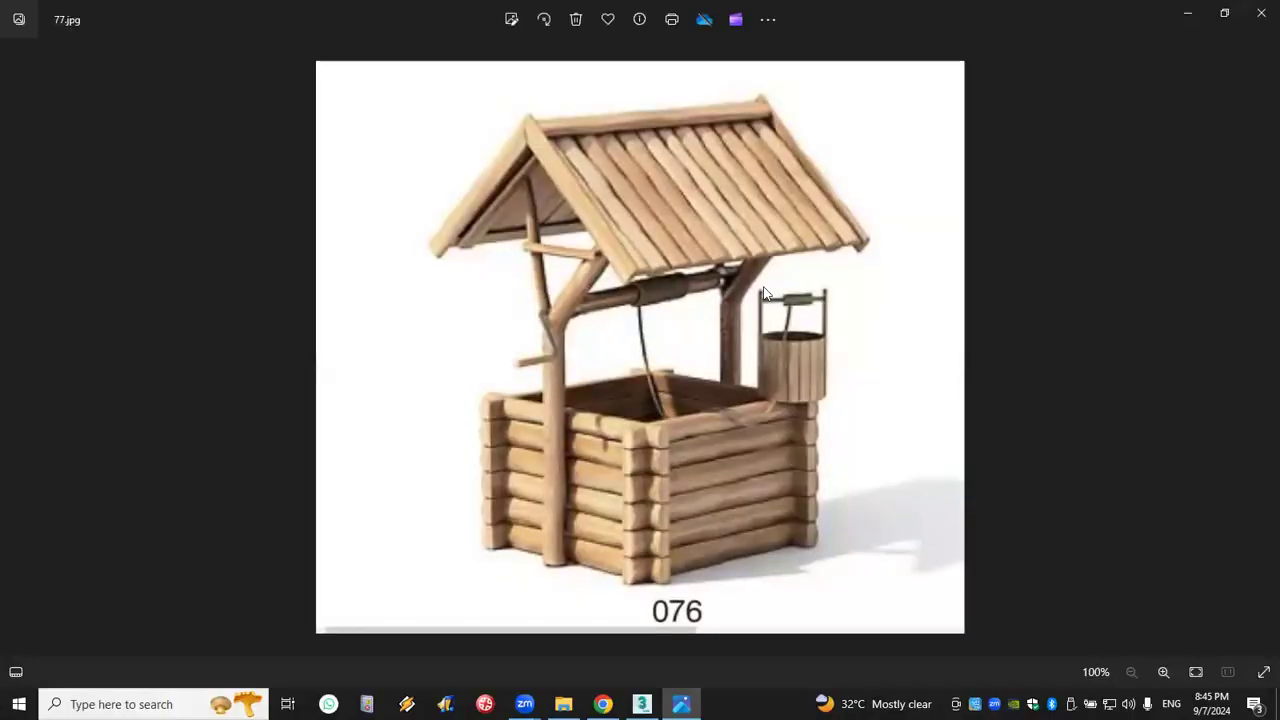
scroll(706, 306, "up", 5)
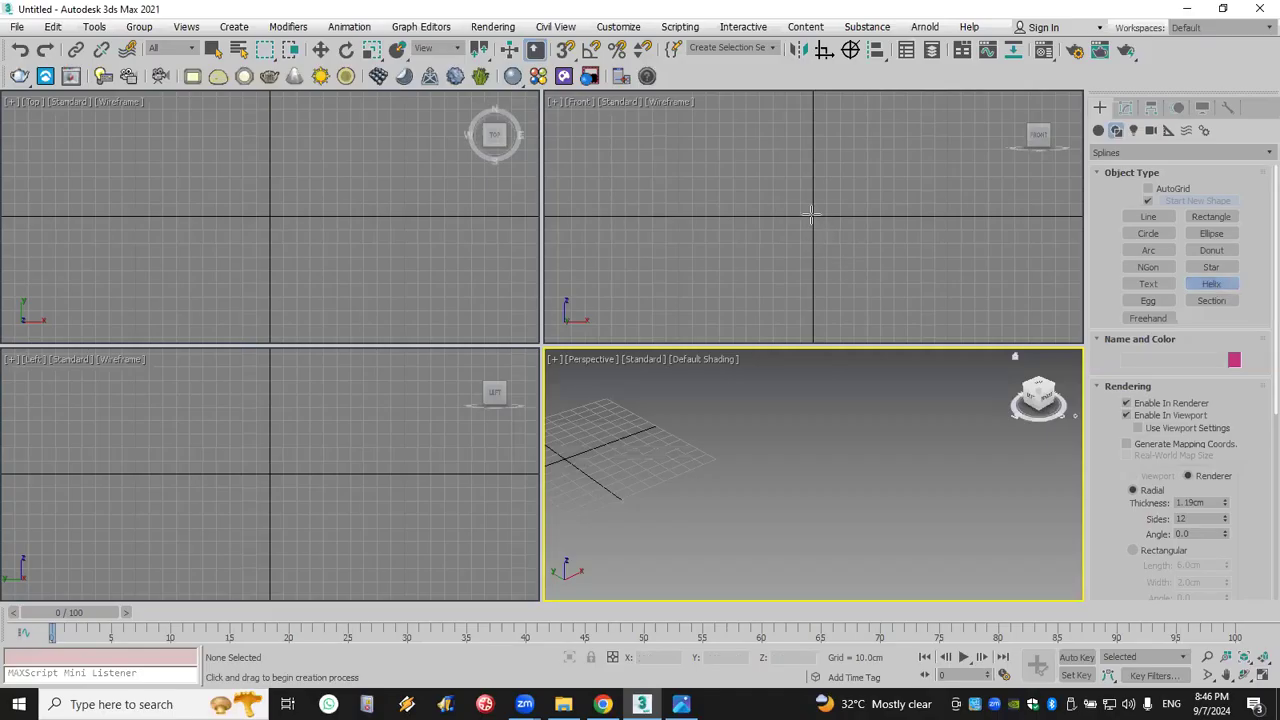
left_click_drag(811, 217, 816, 232)
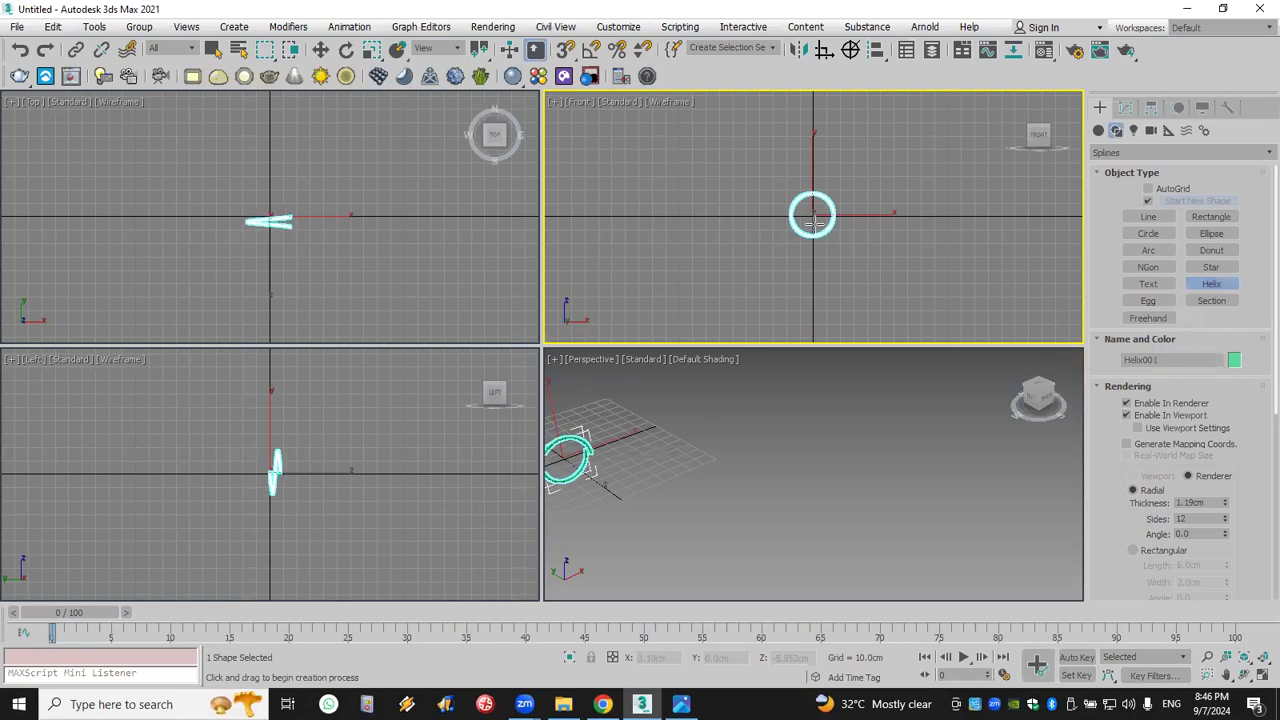
left_click(797, 135)
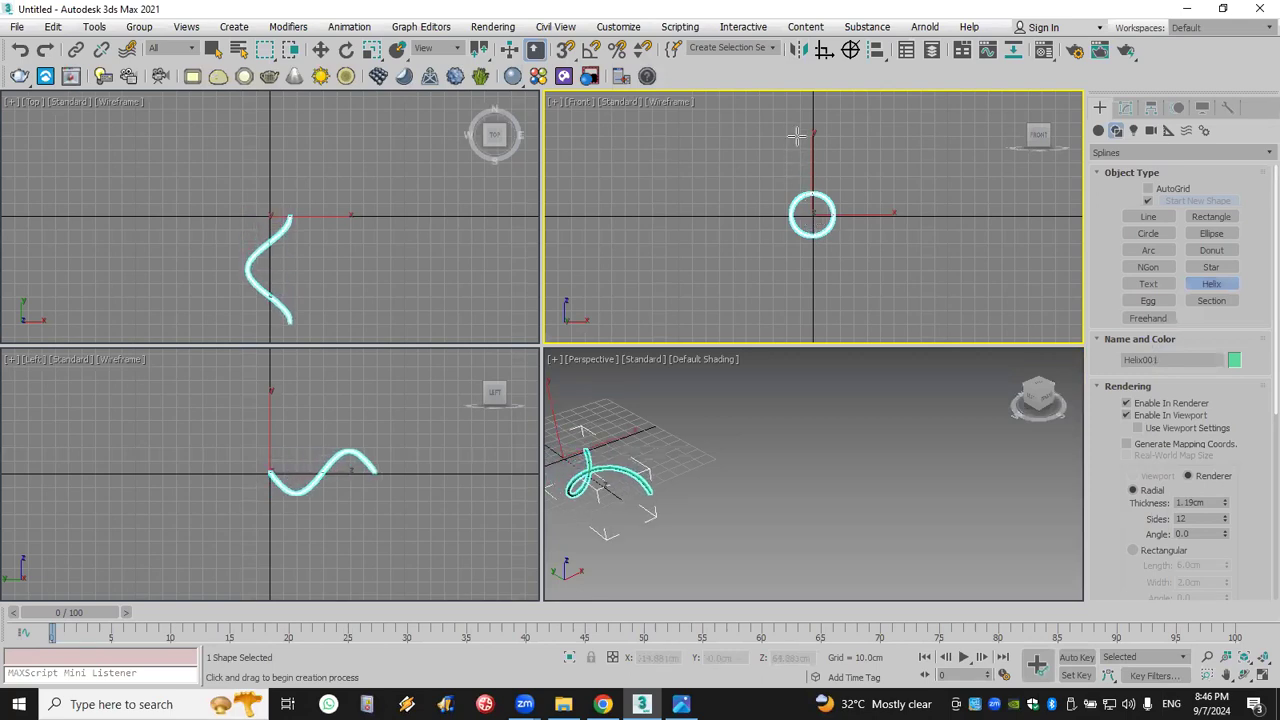
scroll(1125, 531, "down", 5)
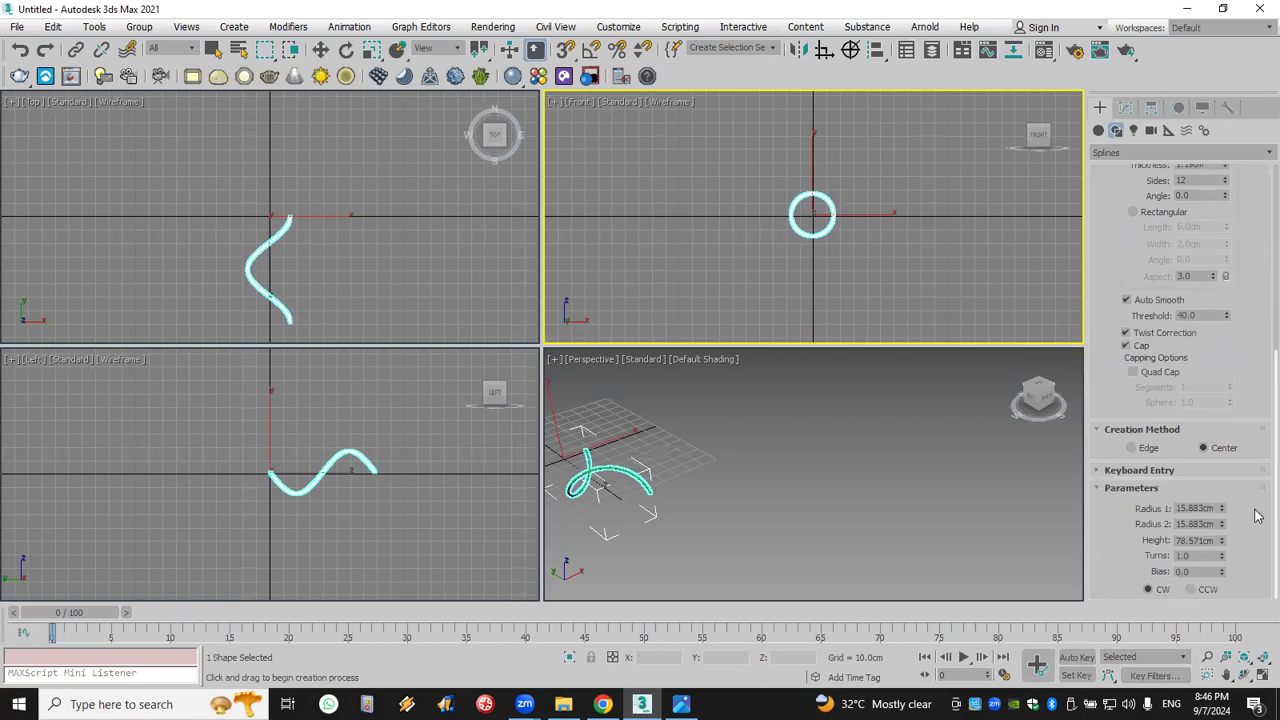
left_click_drag(1222, 556, 1232, 330)
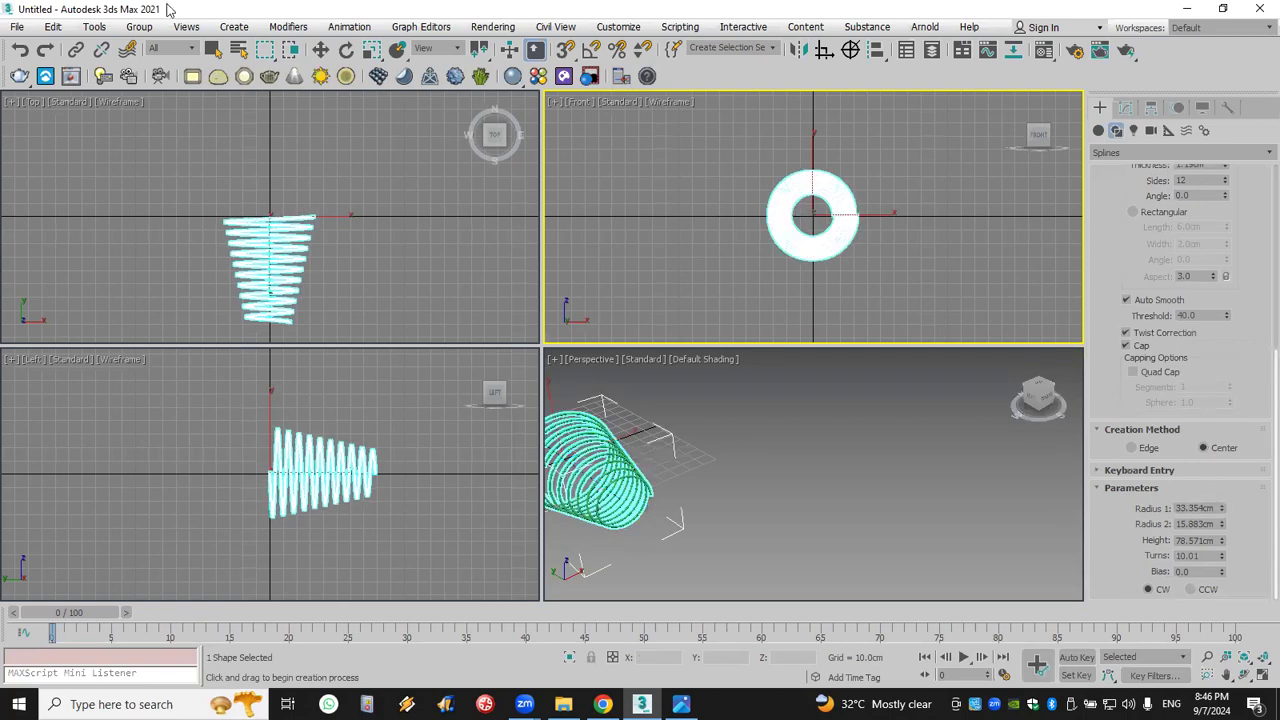
- Reset the scene without saving the changes to the helix scene
left_click(17, 26)
left_click(30, 71)
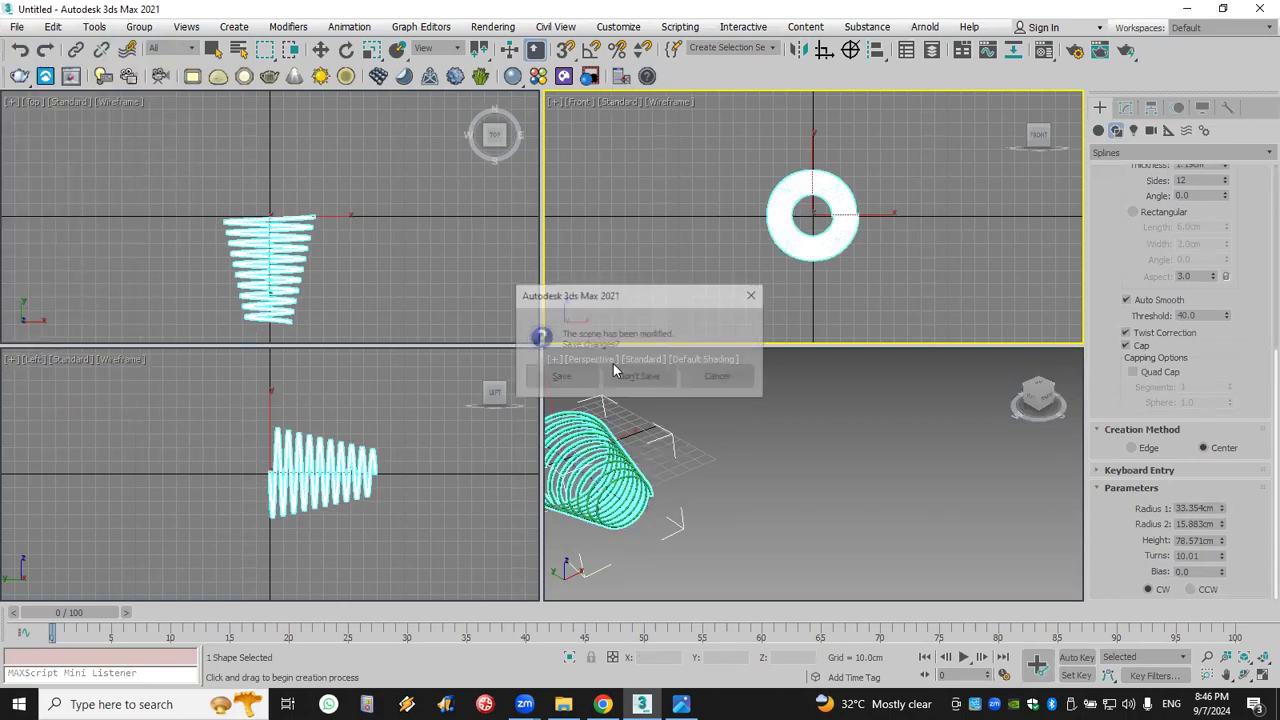
left_click(649, 390)
left_click(588, 378)
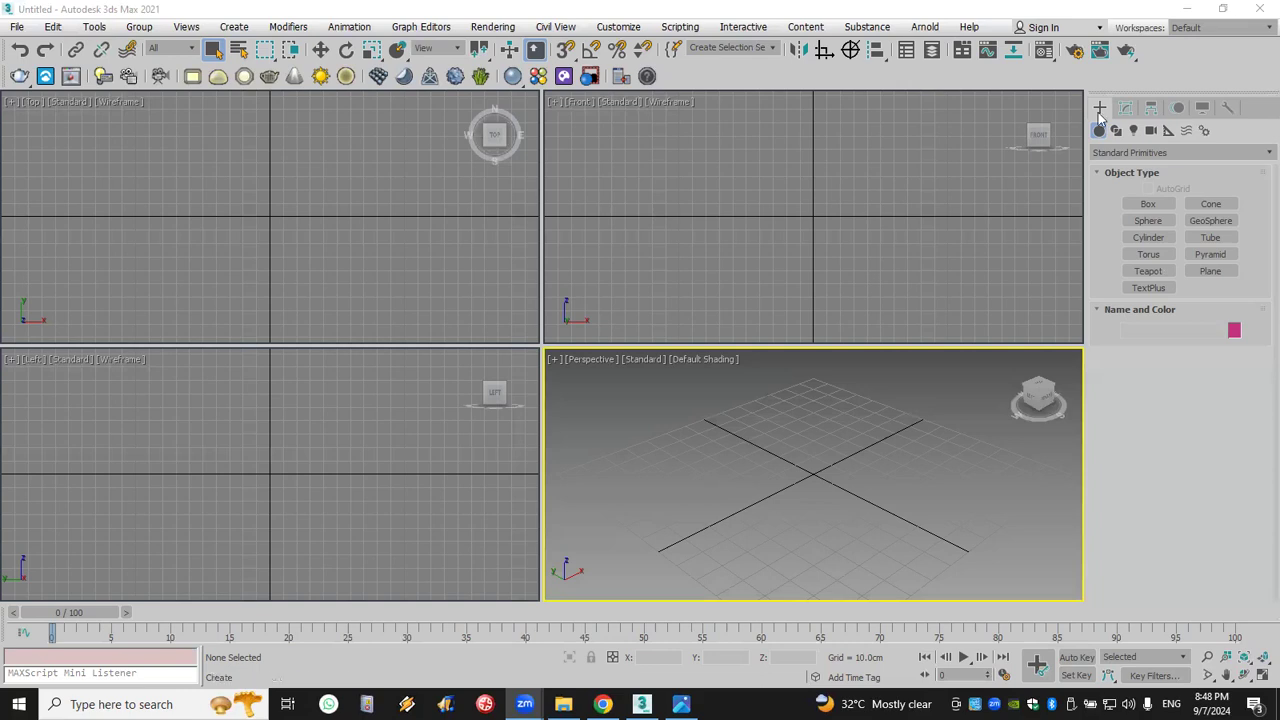
- Create a free Hose from the Extended Primitives near the origin in the Perspective view
left_click(1120, 155)
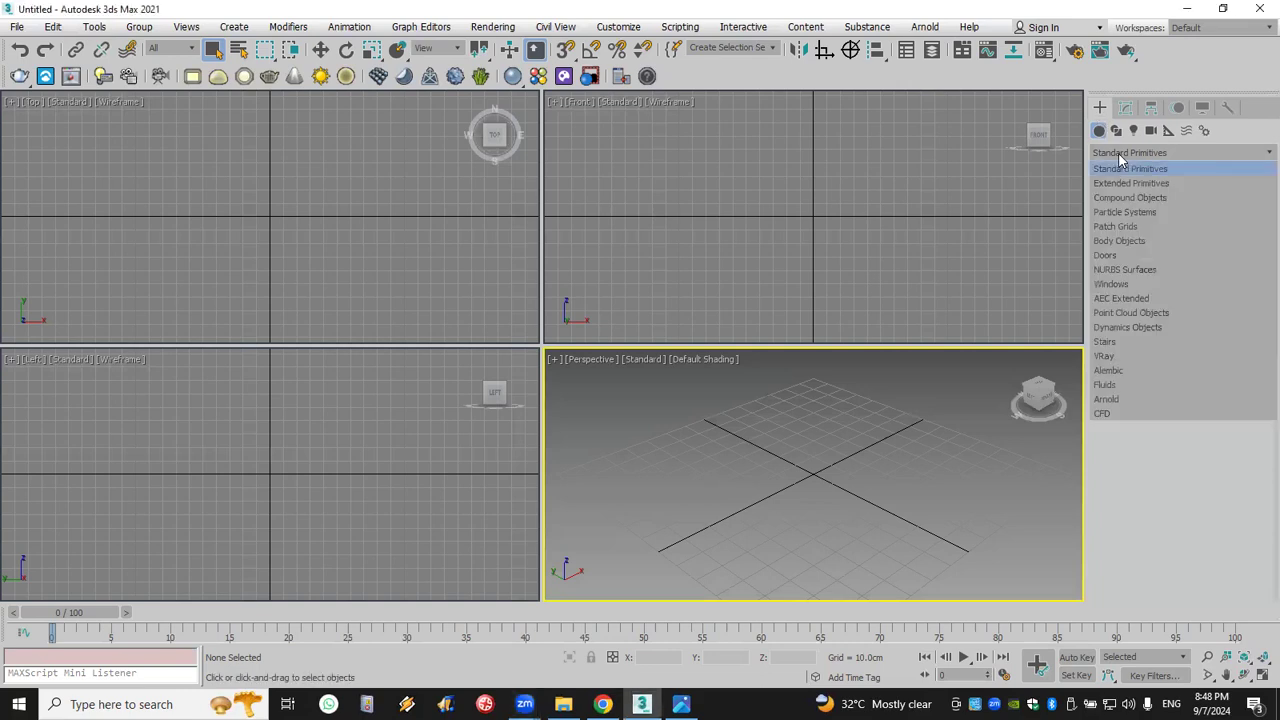
left_click(1120, 156)
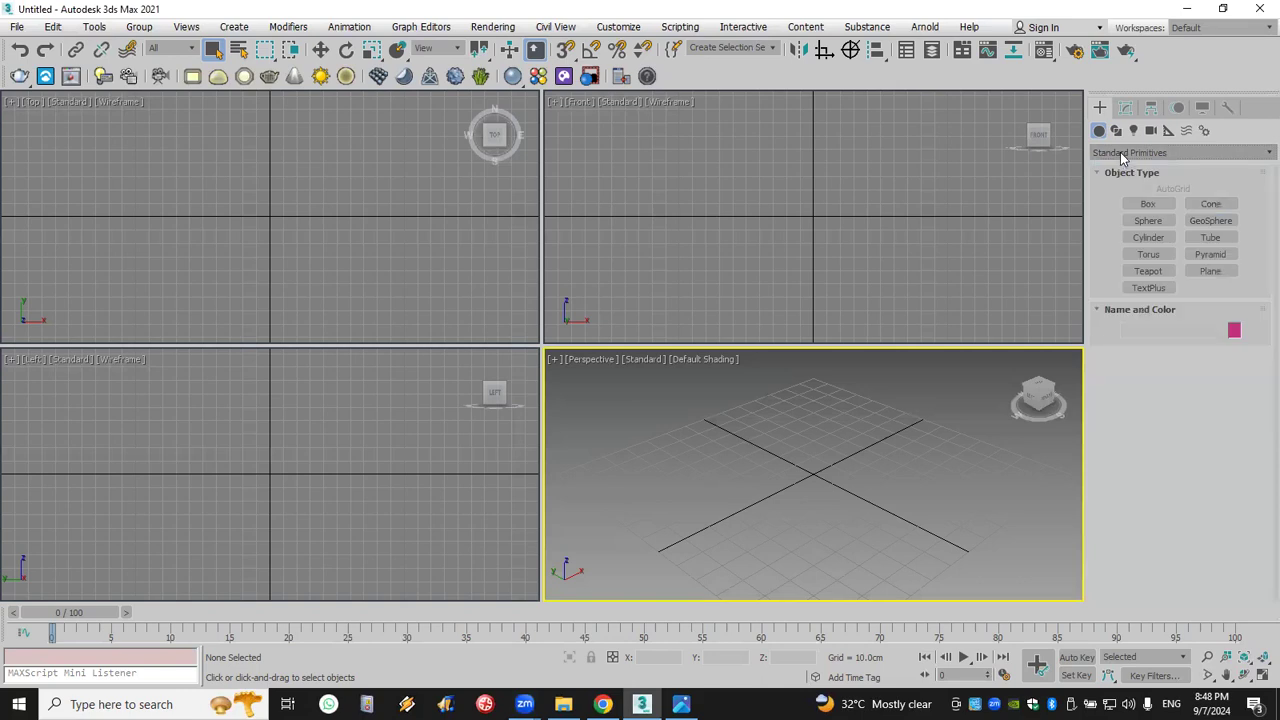
left_click(1123, 155)
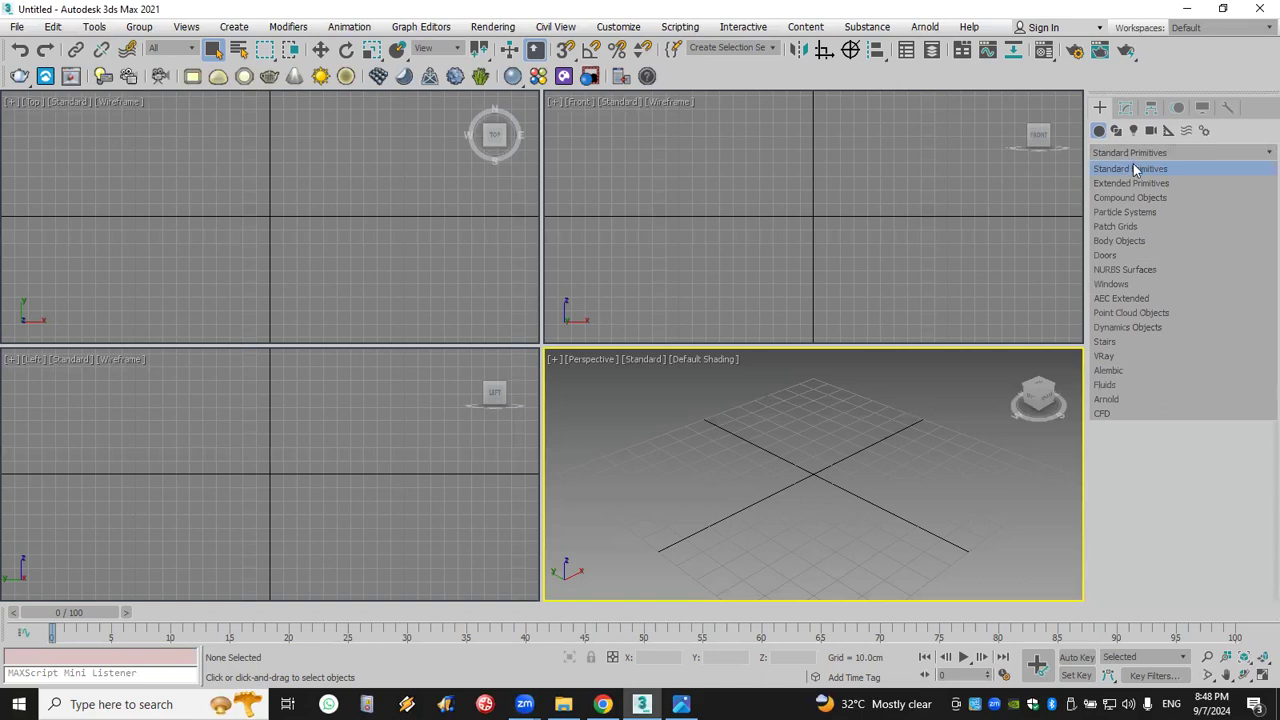
left_click(1139, 183)
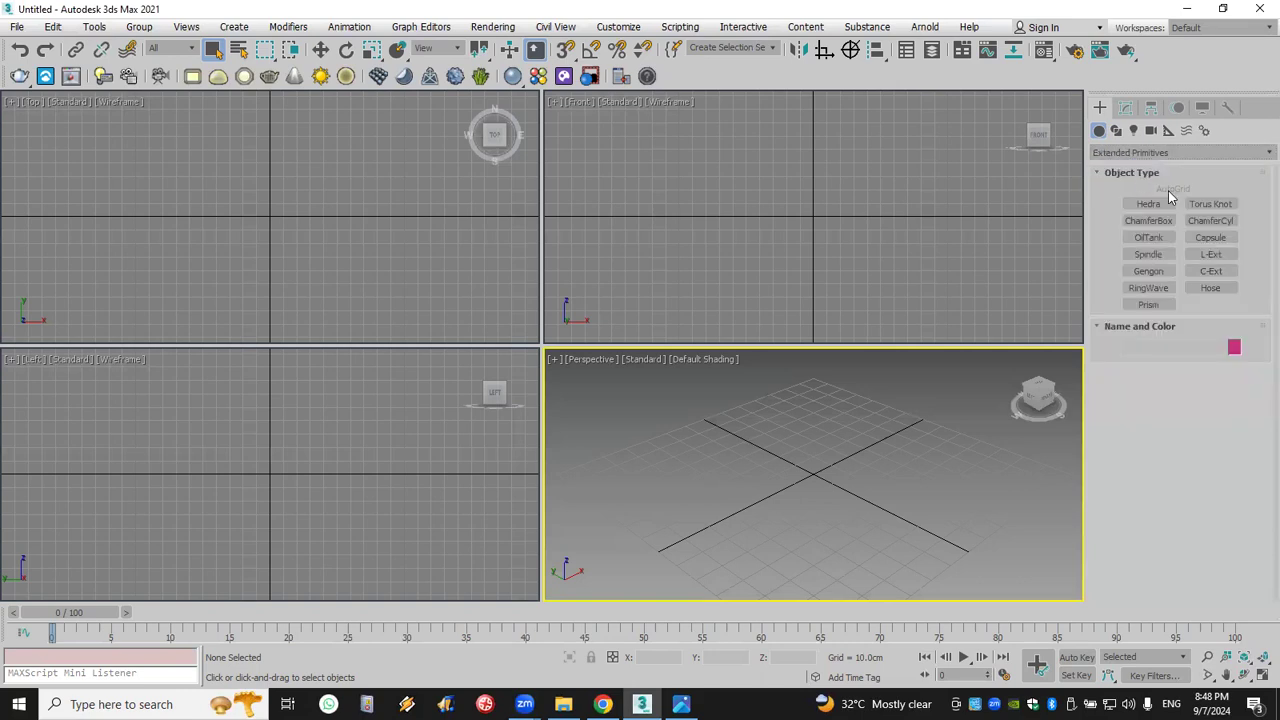
left_click(1212, 288)
left_click(821, 490)
left_click_drag(821, 490, 840, 492)
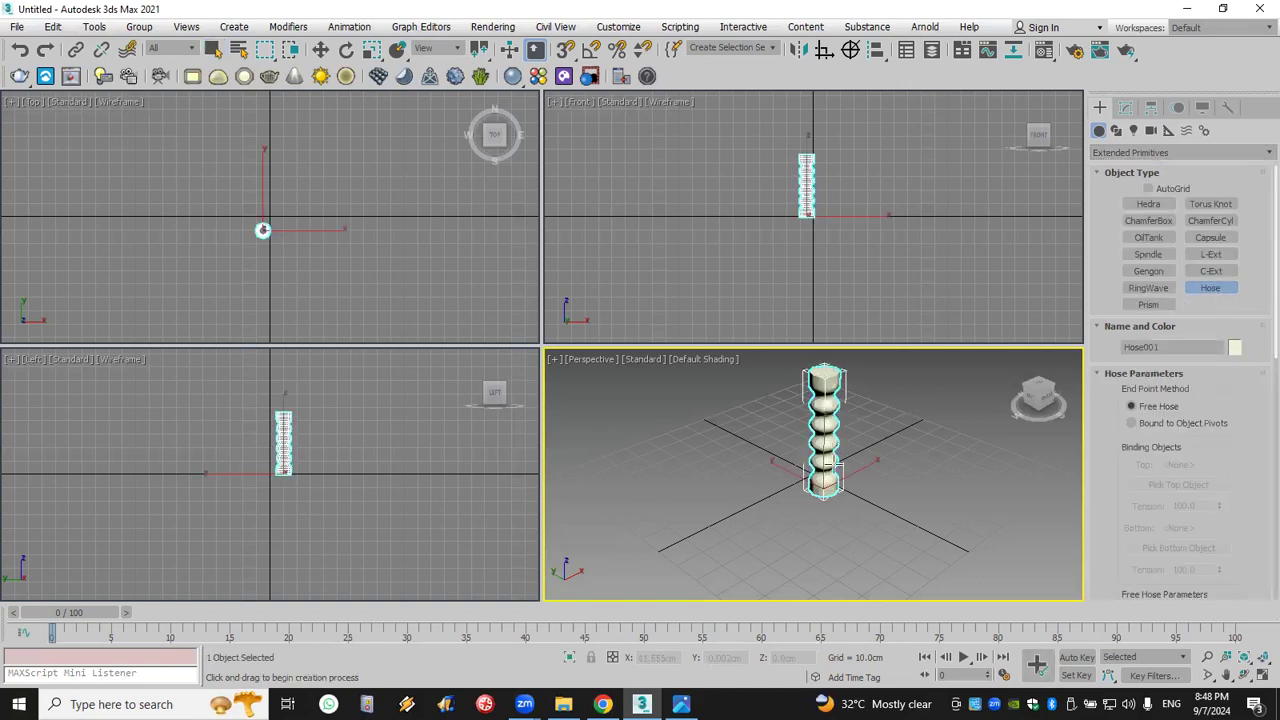
middle_click_drag(301, 259, 364, 316)
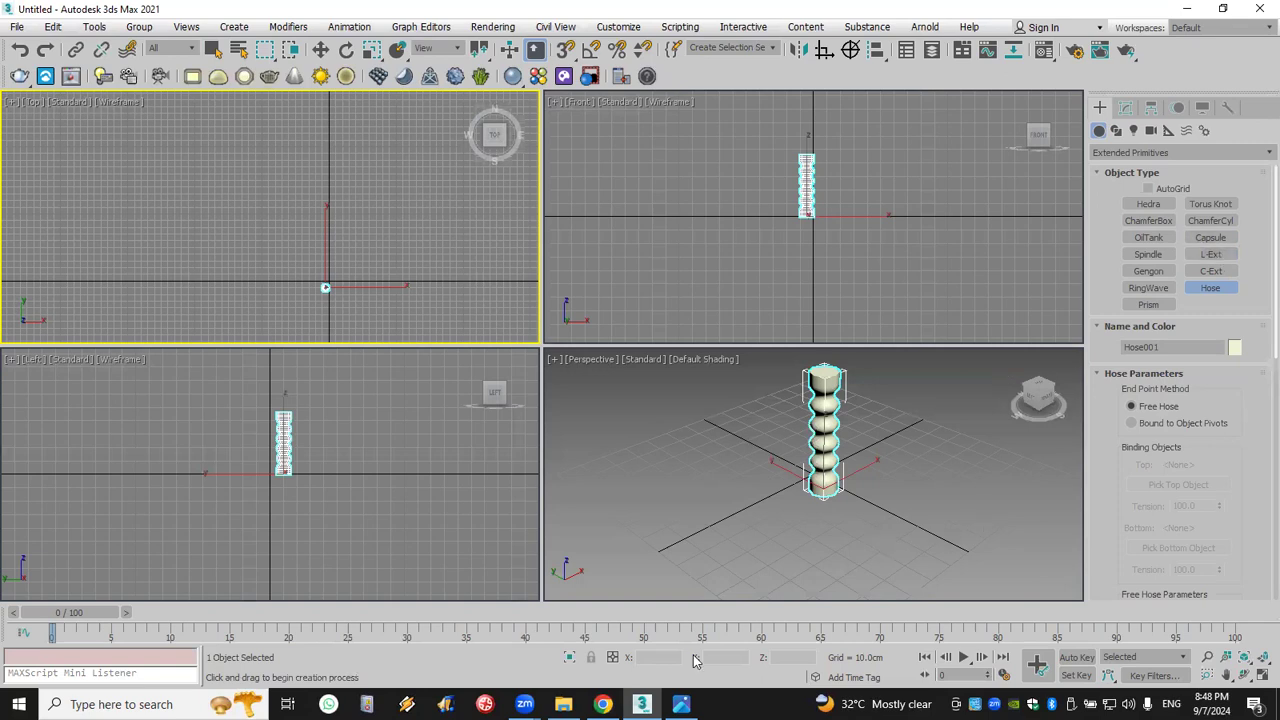
- Switch to the Interior folder and open reference image 7, the shelf cabinet with drawers
key("alt+Tab")
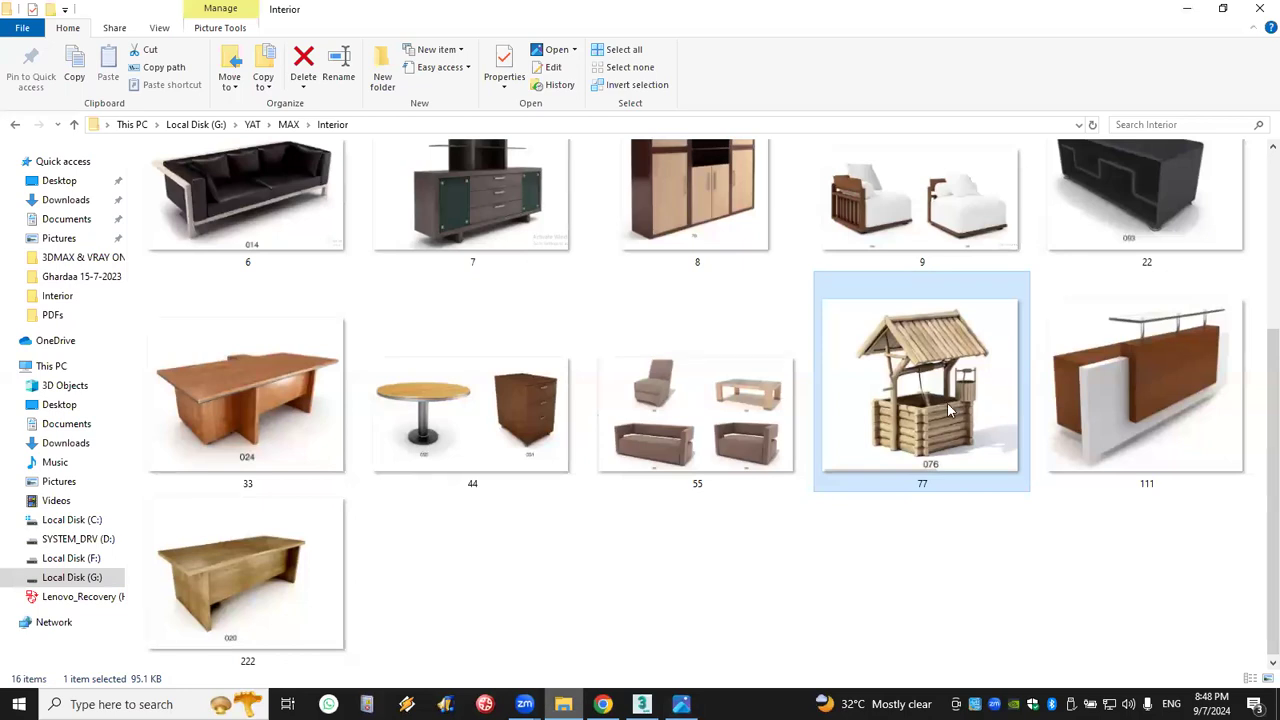
scroll(950, 410, "up", 3)
left_click(494, 445)
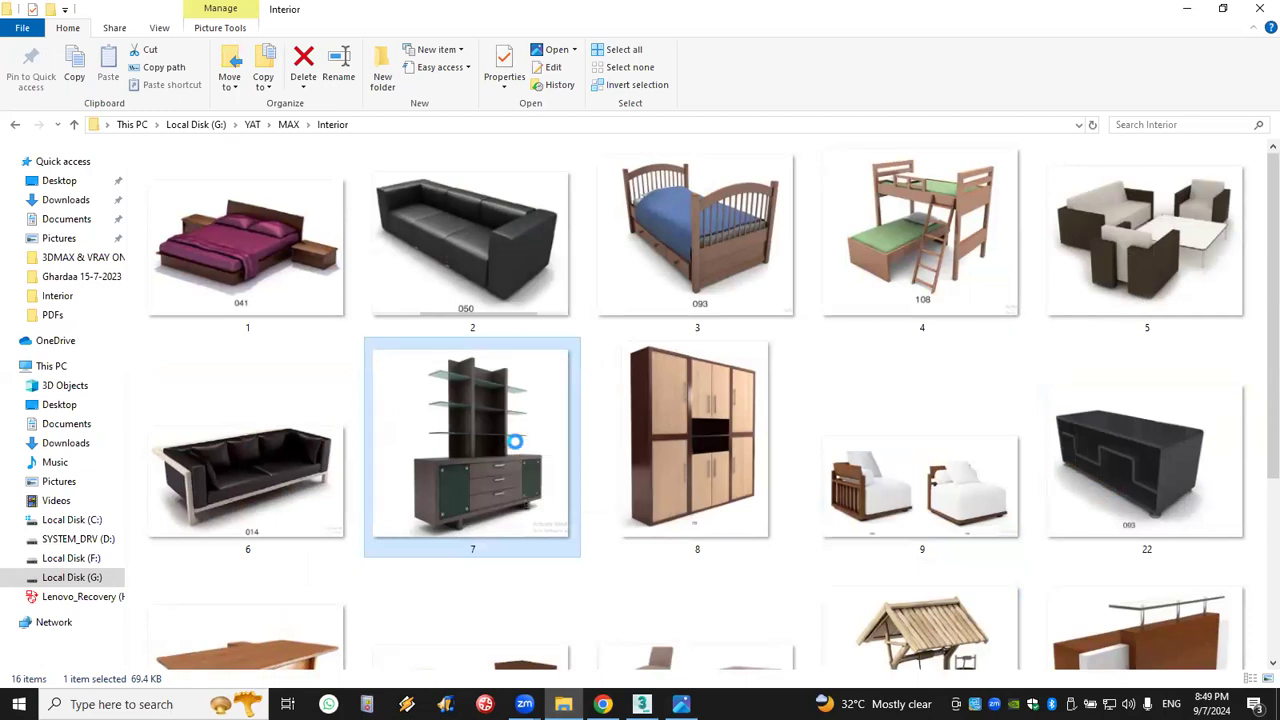
- Copy reference image 7 from the Interior folder and paste it onto the desktop
right_click(512, 448)
left_click(592, 596)
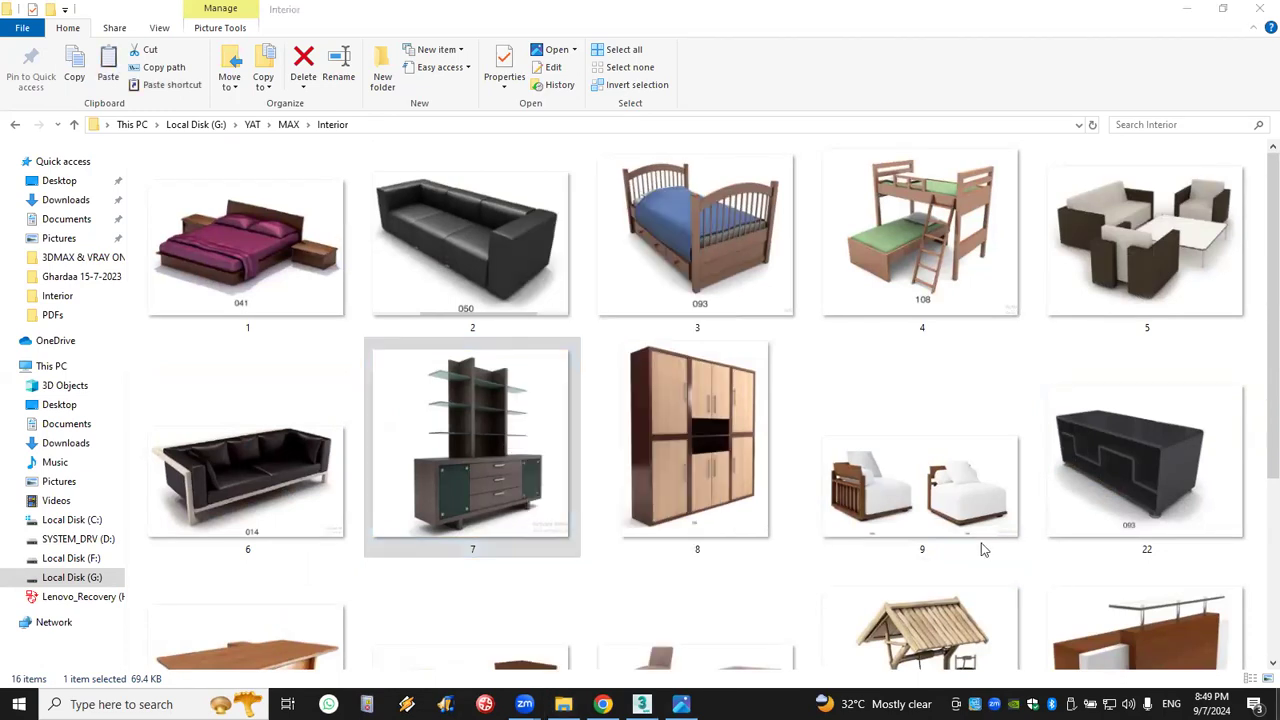
key("super+d")
right_click(512, 275)
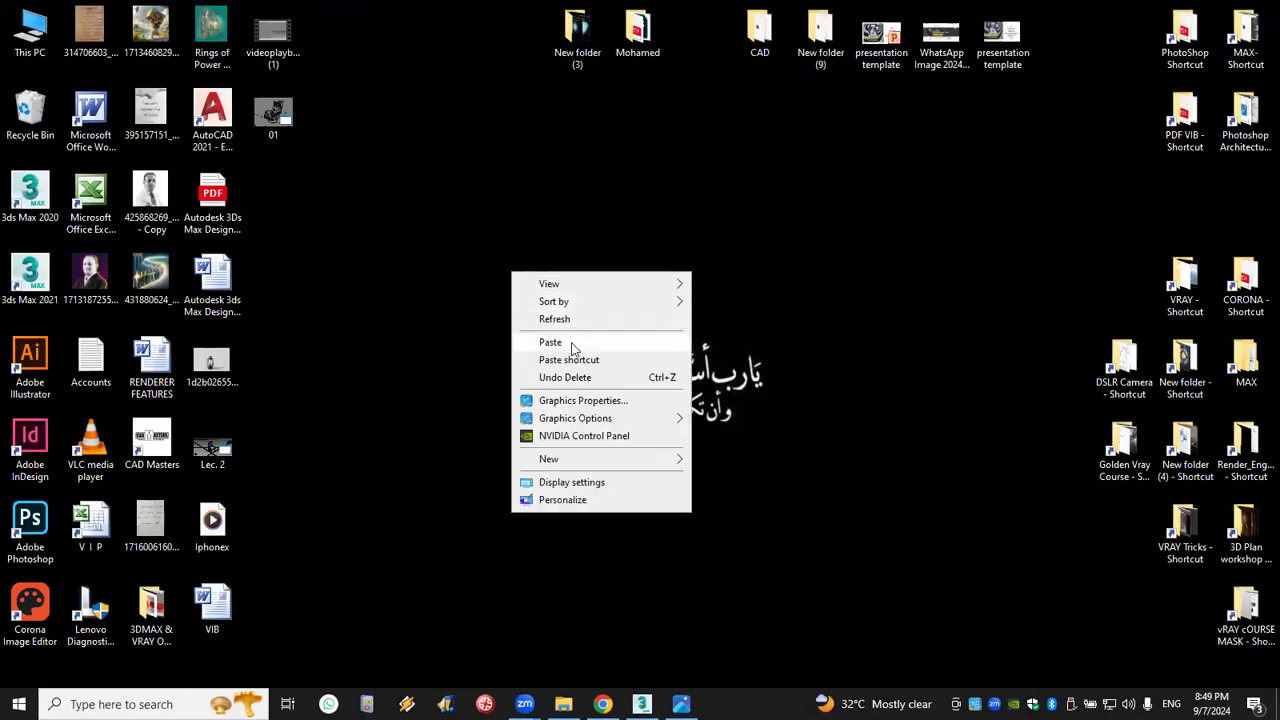
left_click(571, 342)
left_click_drag(516, 195, 451, 447)
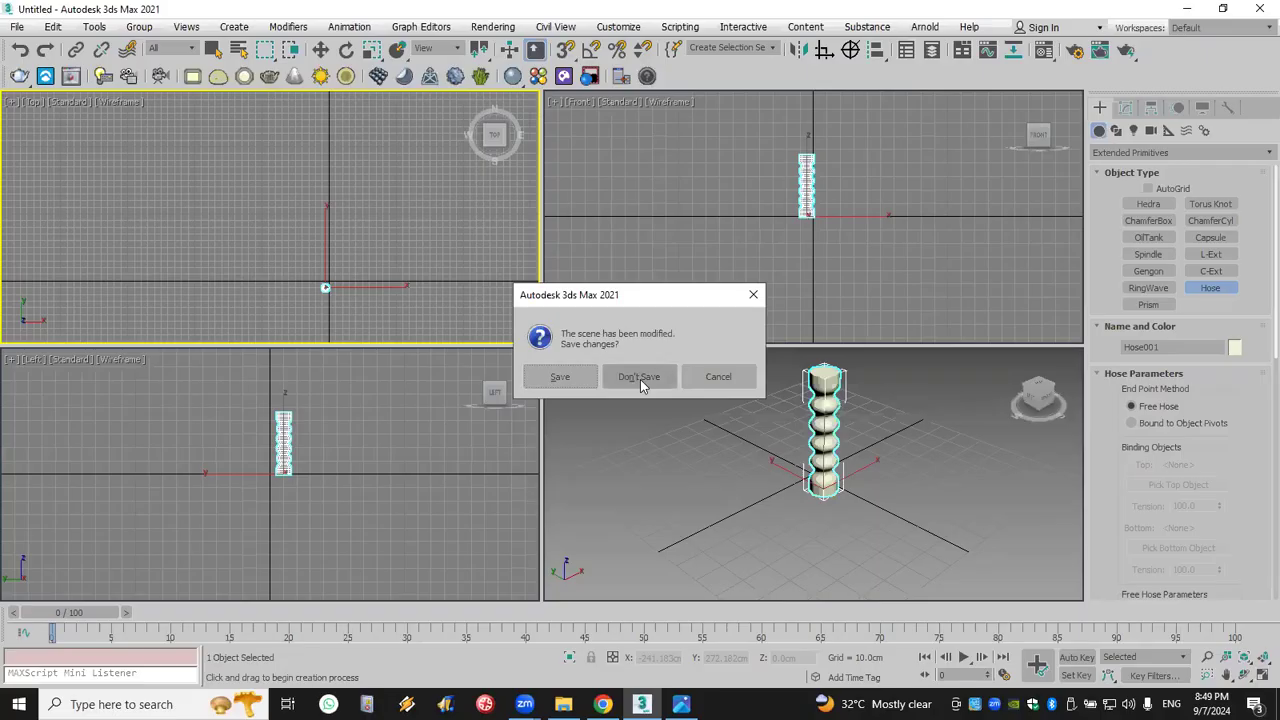
- Reset the 3ds Max scene containing the hose without saving its changes
left_click(634, 374)
left_click(591, 374)
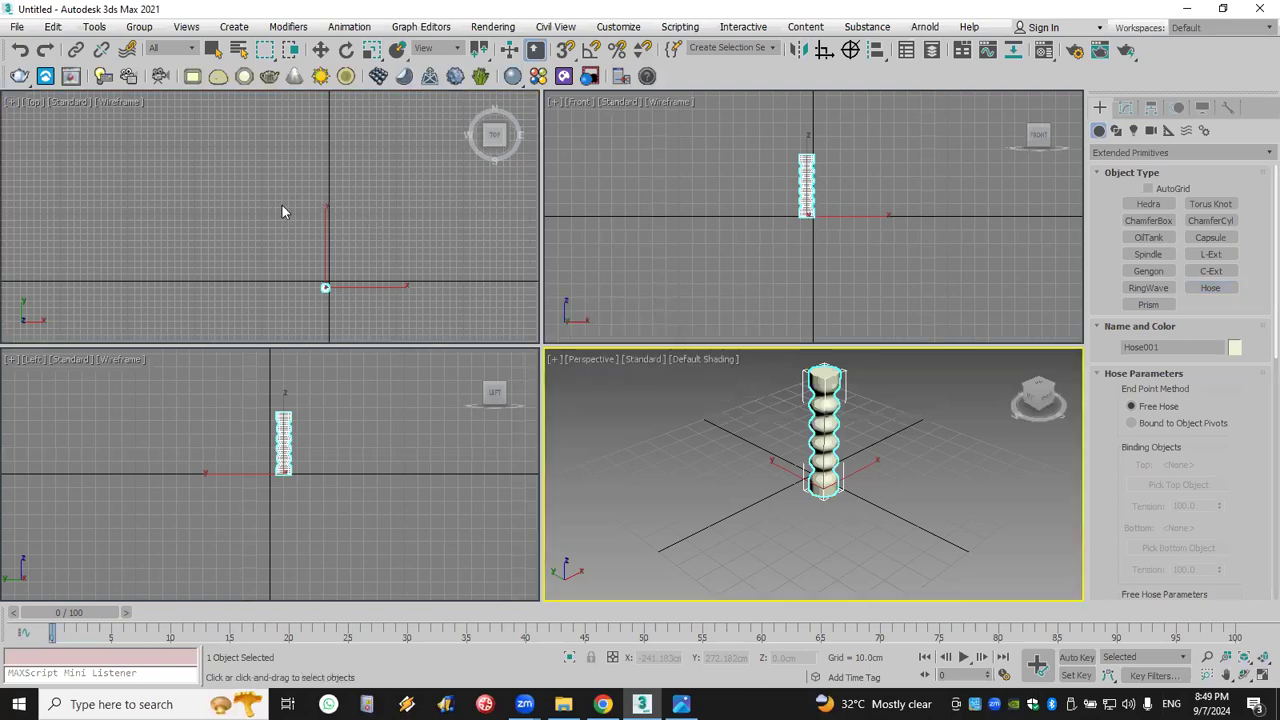
- Open reference image 7 from the Desktop as a viewed image file inside 3ds Max
left_click(17, 27)
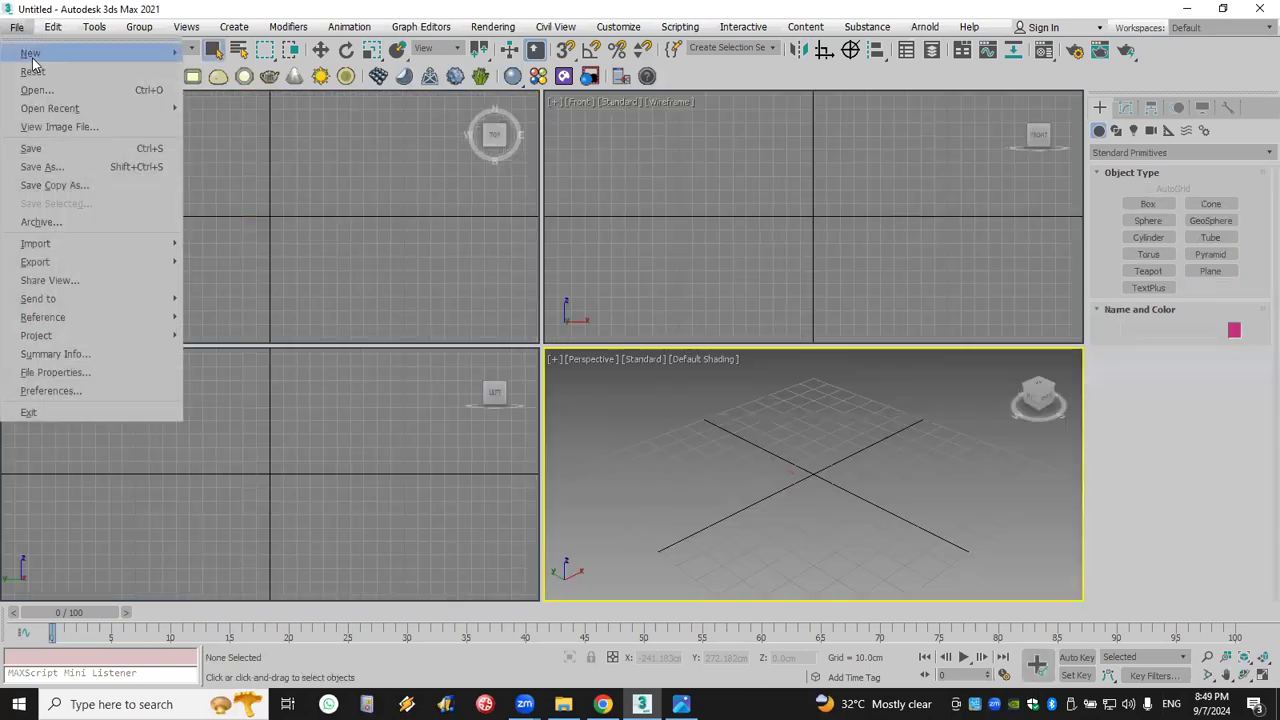
left_click(74, 128)
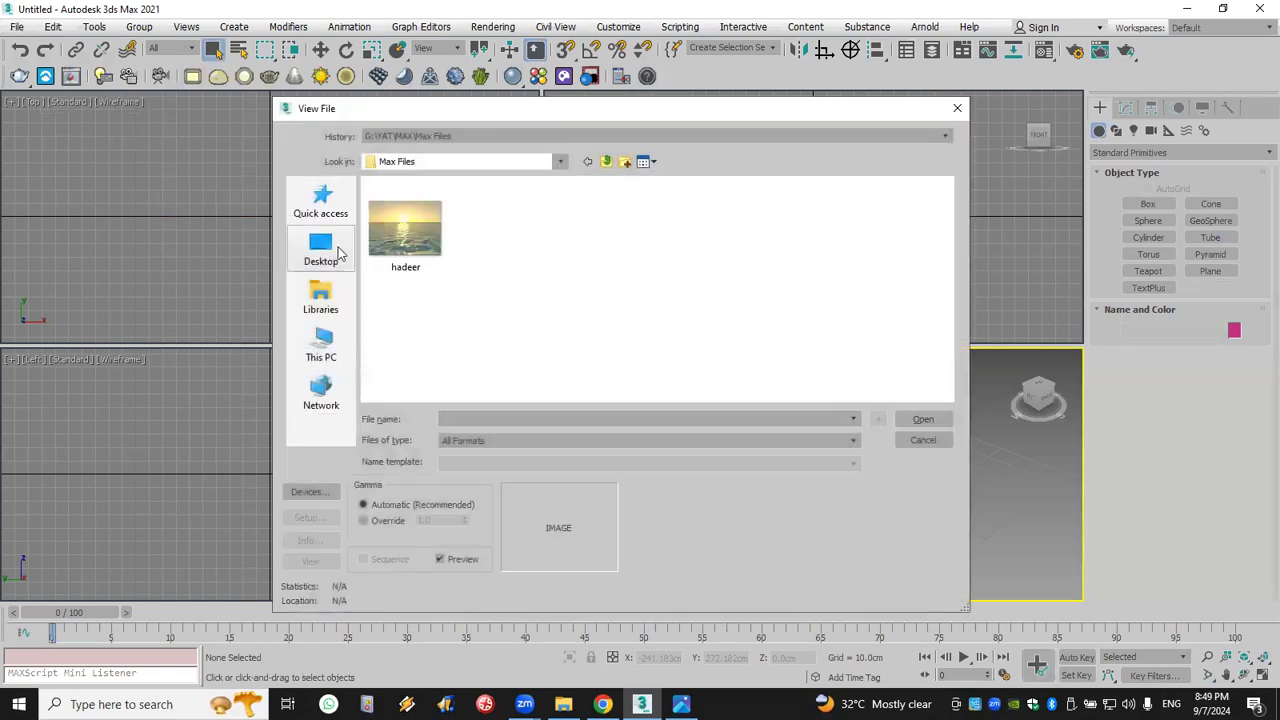
left_click(322, 250)
scroll(716, 362, "down", 1)
scroll(716, 362, "down", 5)
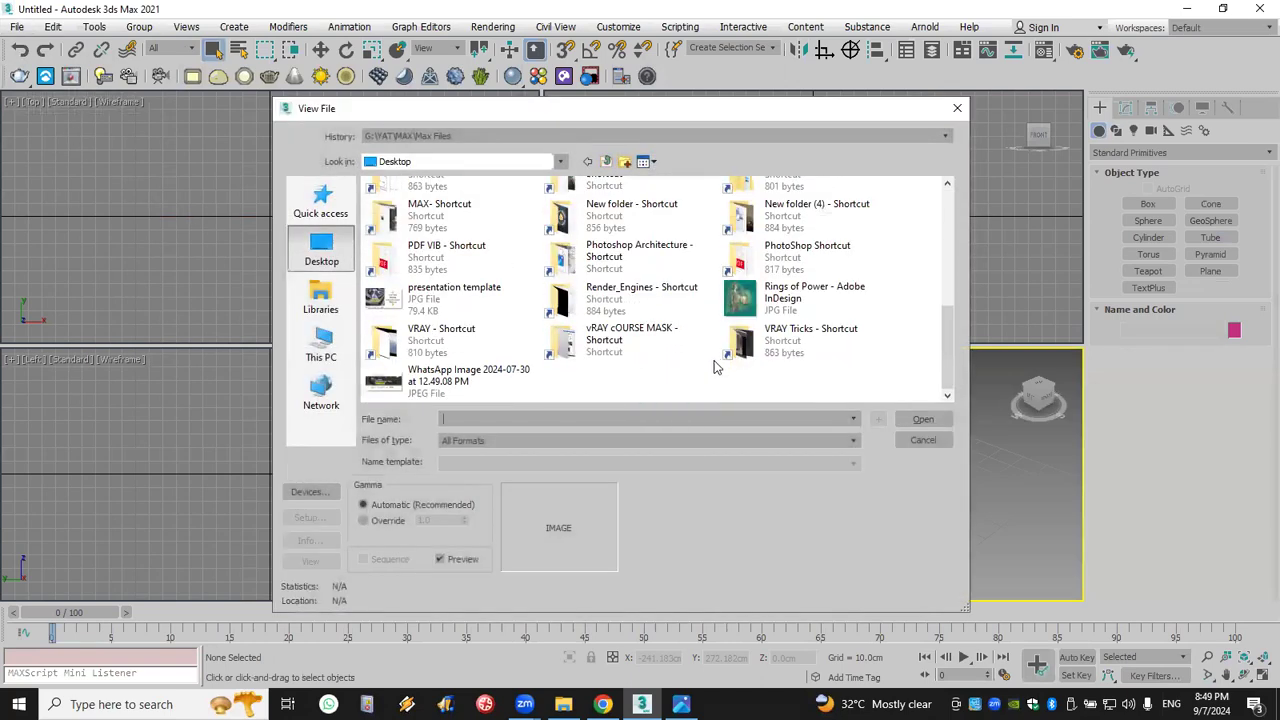
scroll(772, 383, "up", 6)
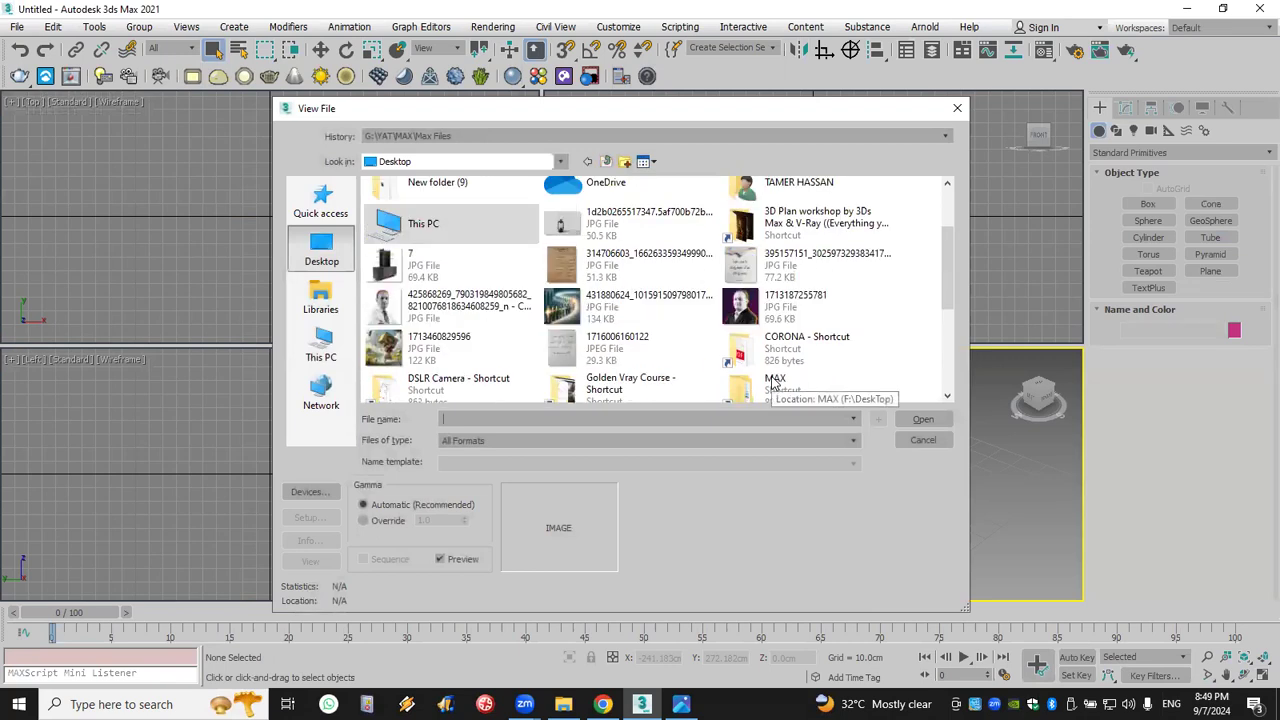
scroll(772, 383, "down", 3)
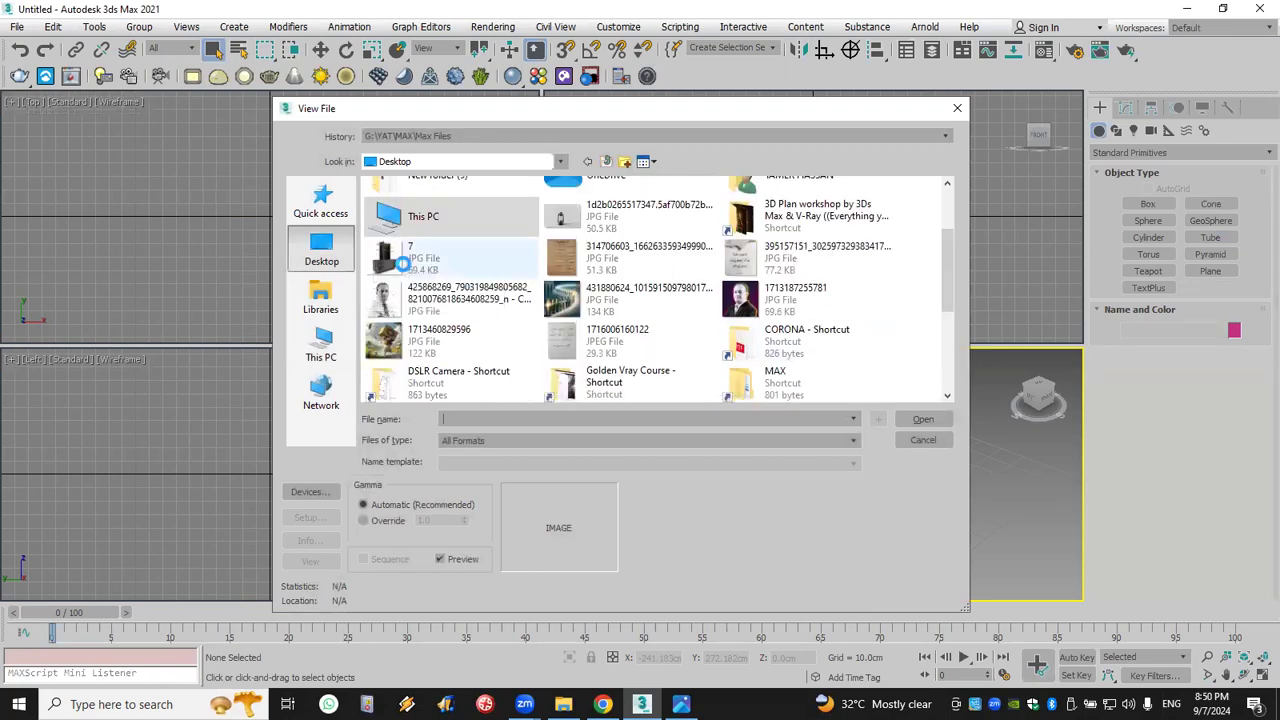
double_click(401, 262)
scroll(627, 197, "down", 1)
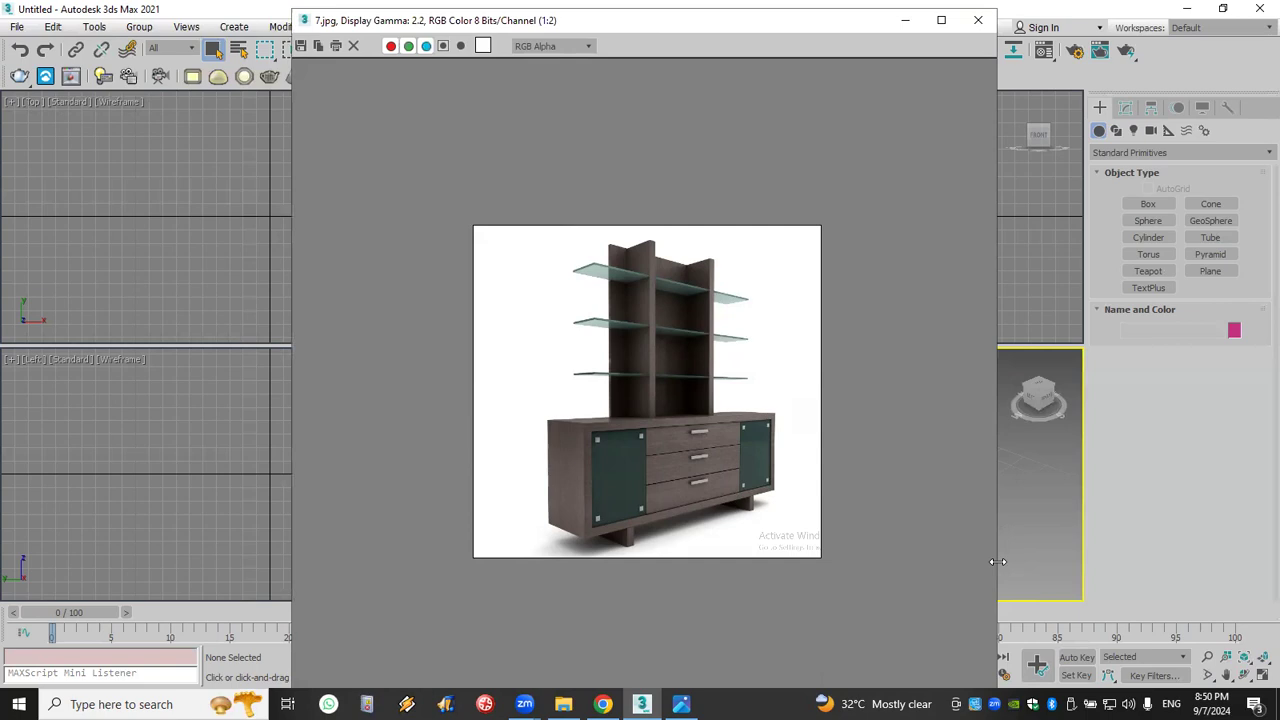
- Shrink the reference image window and place it over the Top viewport with the whole cabinet in view
left_click_drag(997, 561, 431, 114)
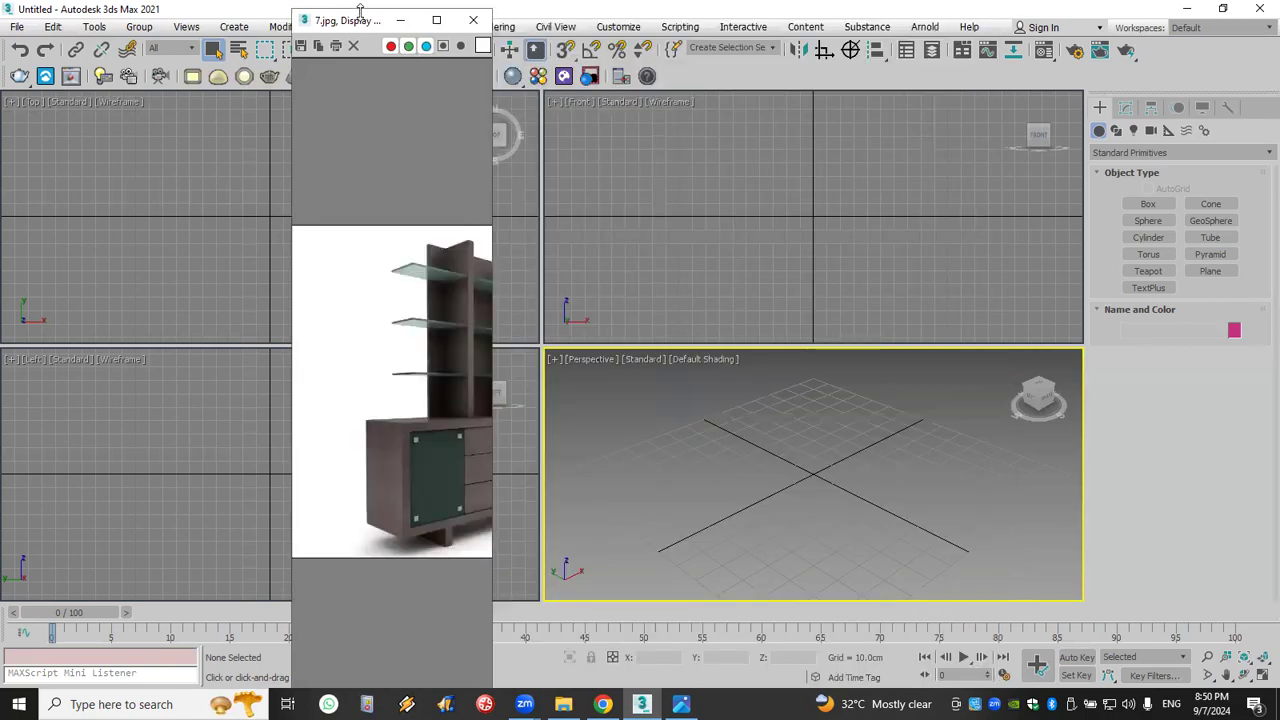
left_click_drag(360, 10, 125, 115)
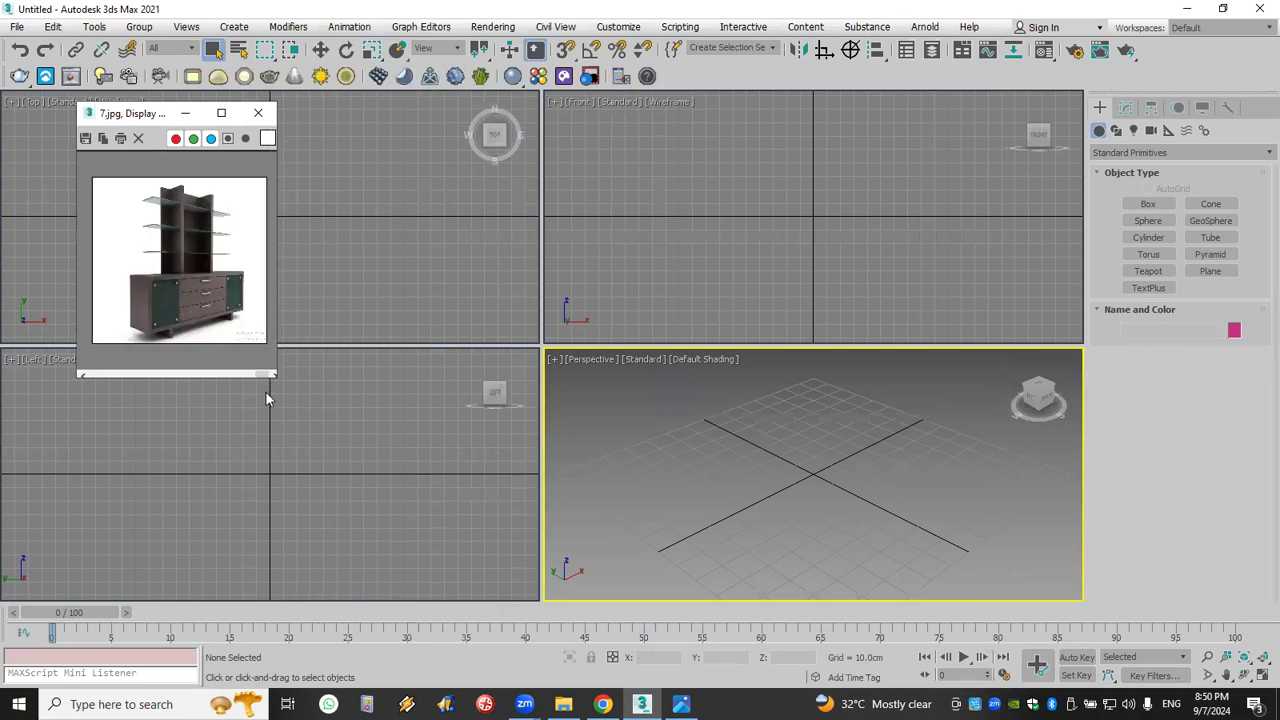
left_click_drag(272, 377, 349, 393)
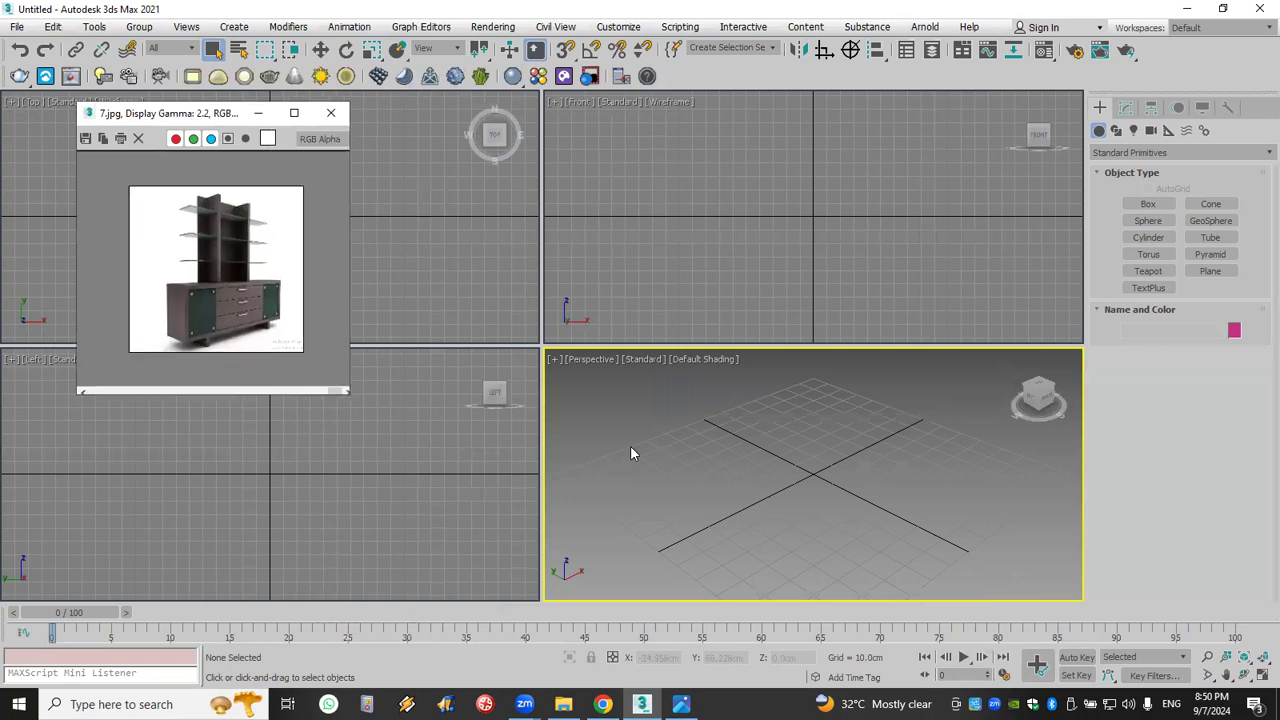
- Activate the AEC Extended Wall tool and turn on 3D snapping with Grid Points and Vertex snaps
middle_click_drag(810, 204, 767, 262)
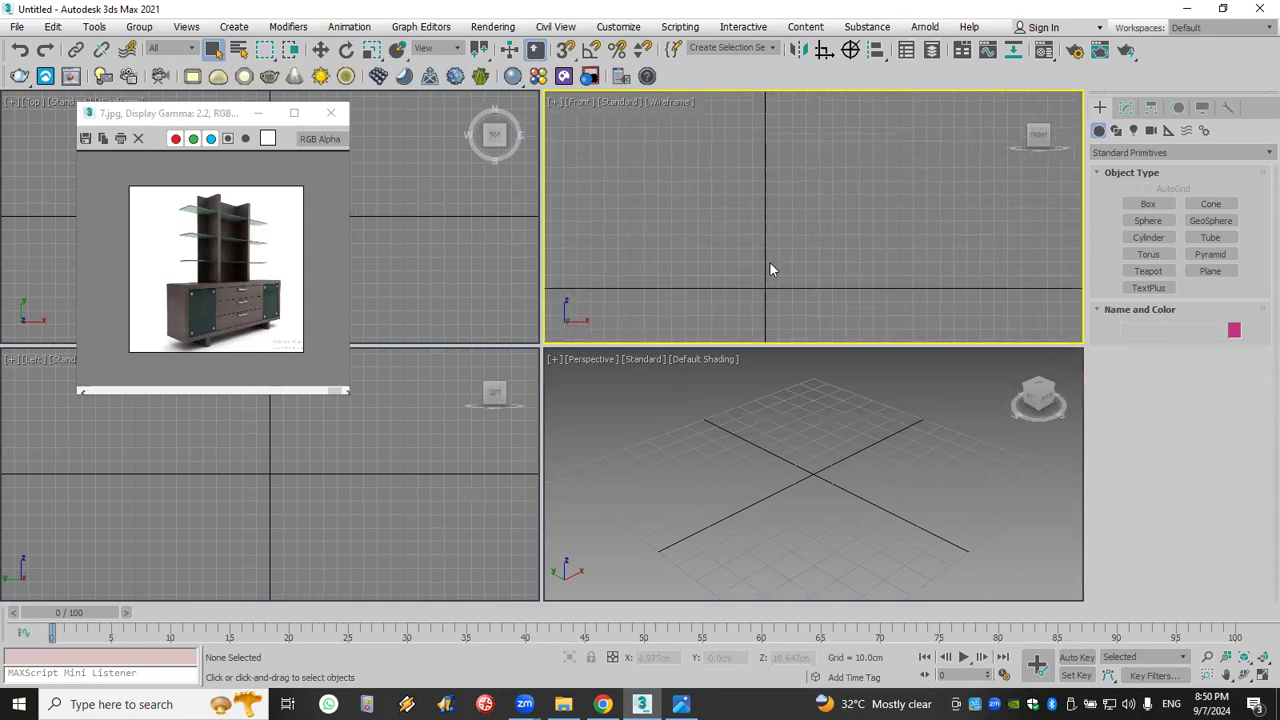
left_click(1127, 153)
left_click(1127, 157)
left_click(1154, 153)
left_click(1150, 298)
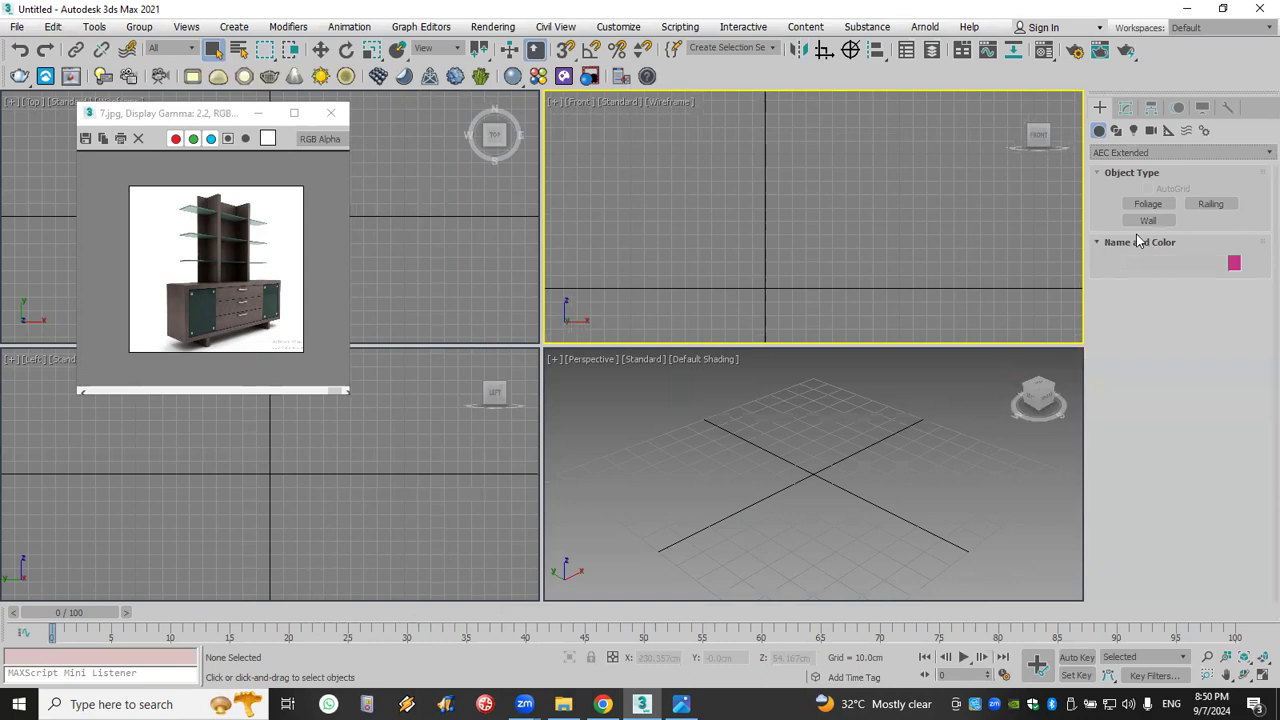
left_click(1147, 221)
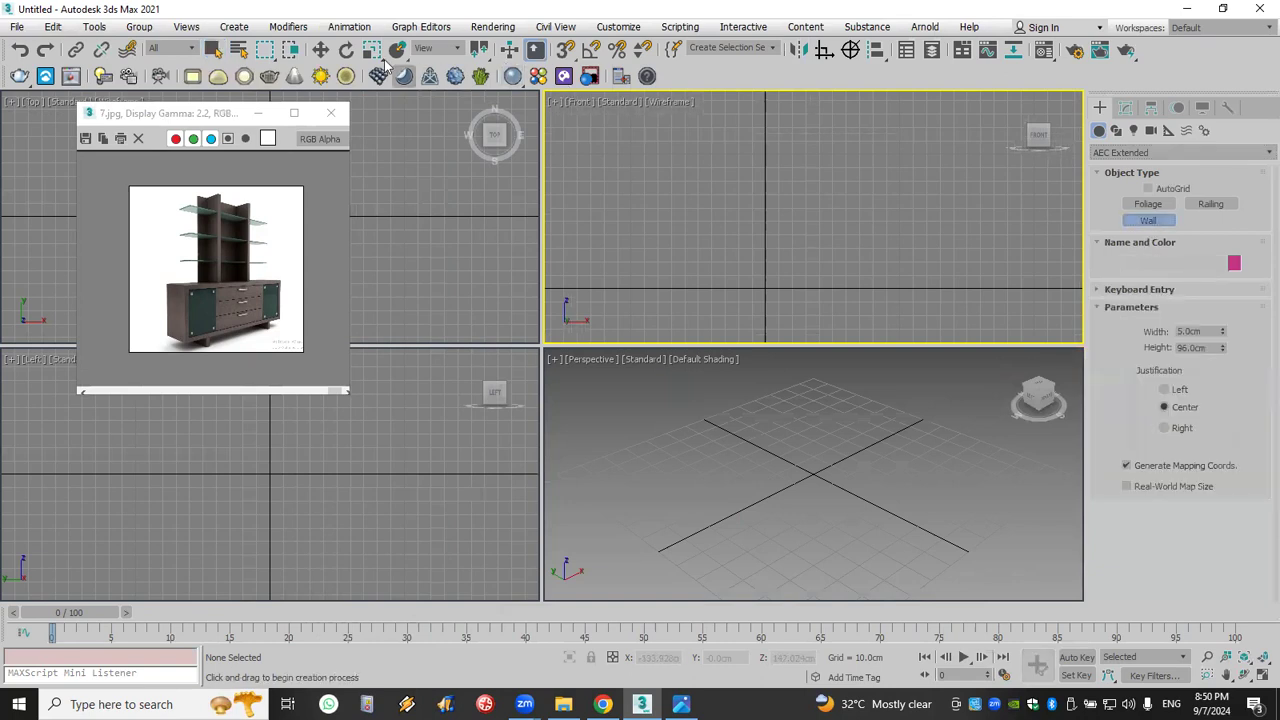
right_click(566, 50)
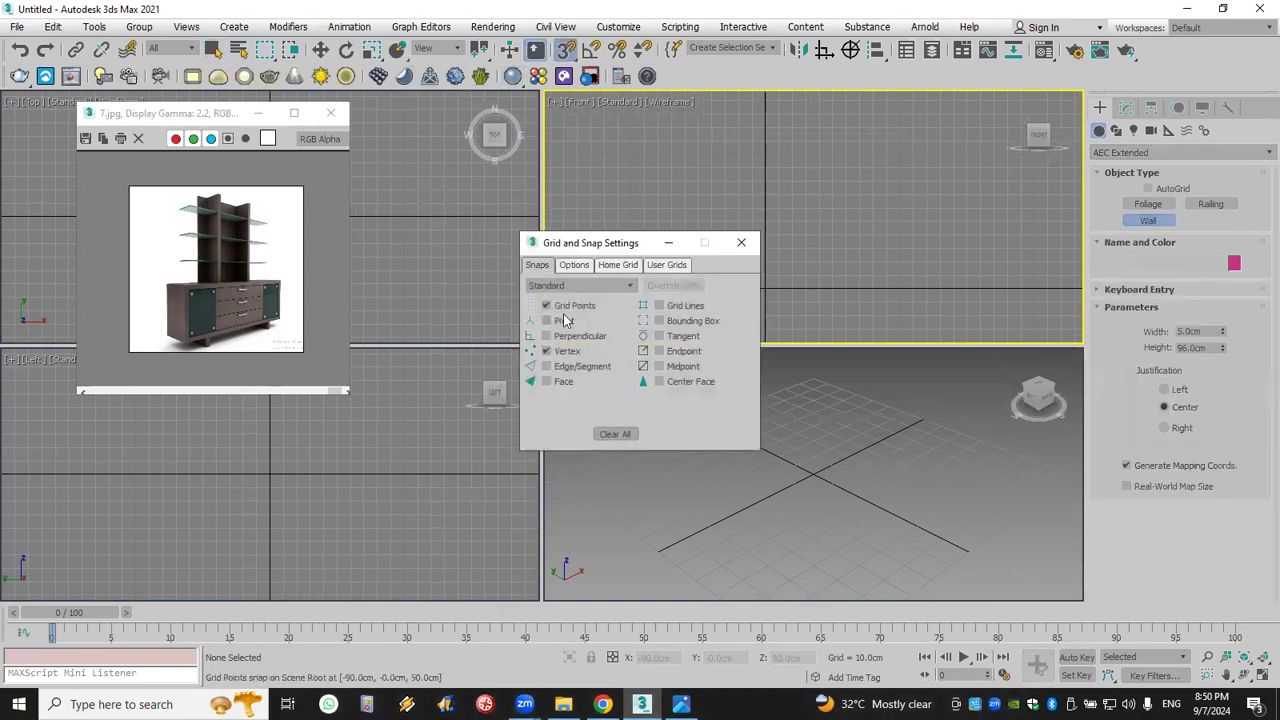
left_click(741, 242)
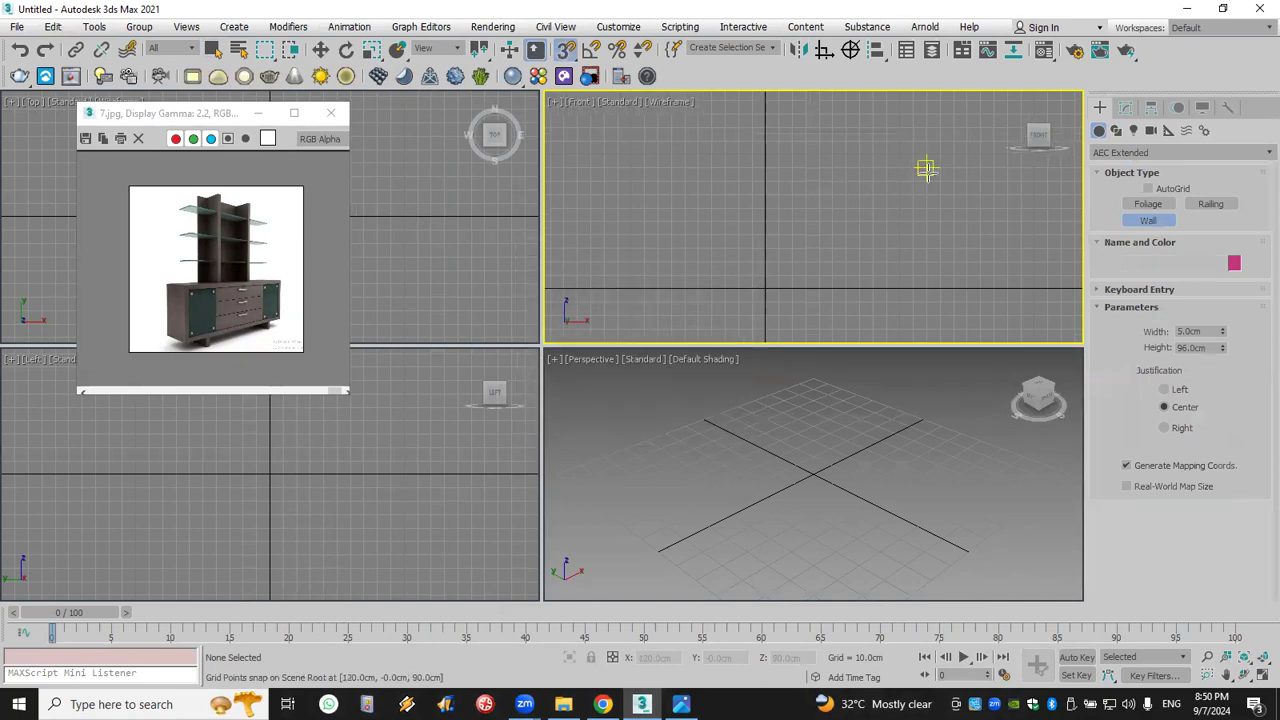
- Draw a closed rectangular wall about 260 by 100 cm in the Front view, resting on the horizontal axis
left_click(927, 154)
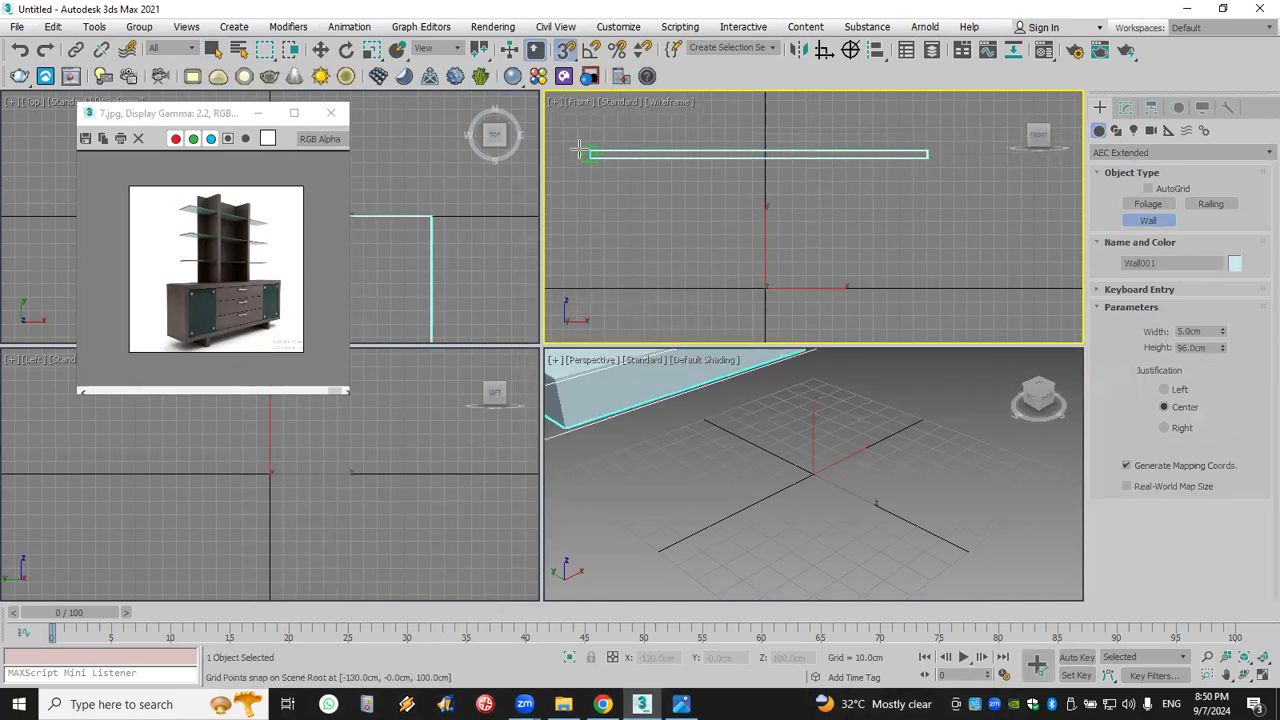
left_click(577, 153)
left_click(577, 289)
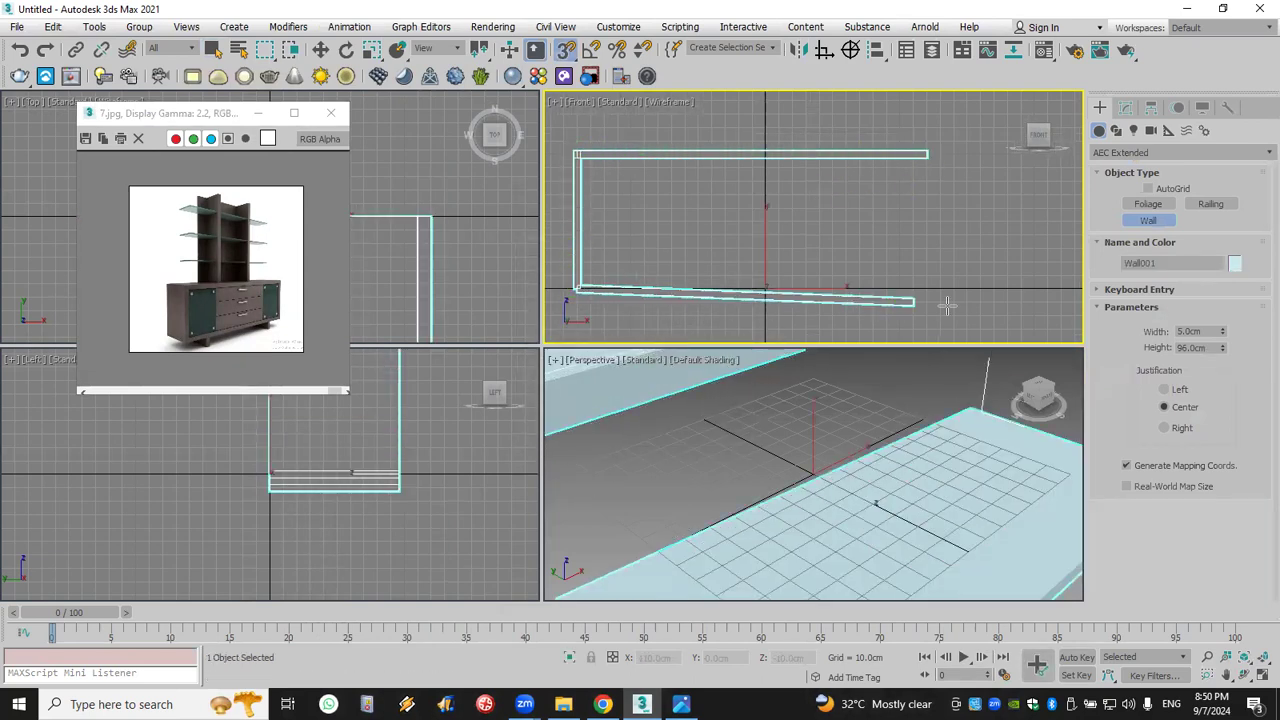
left_click(927, 289)
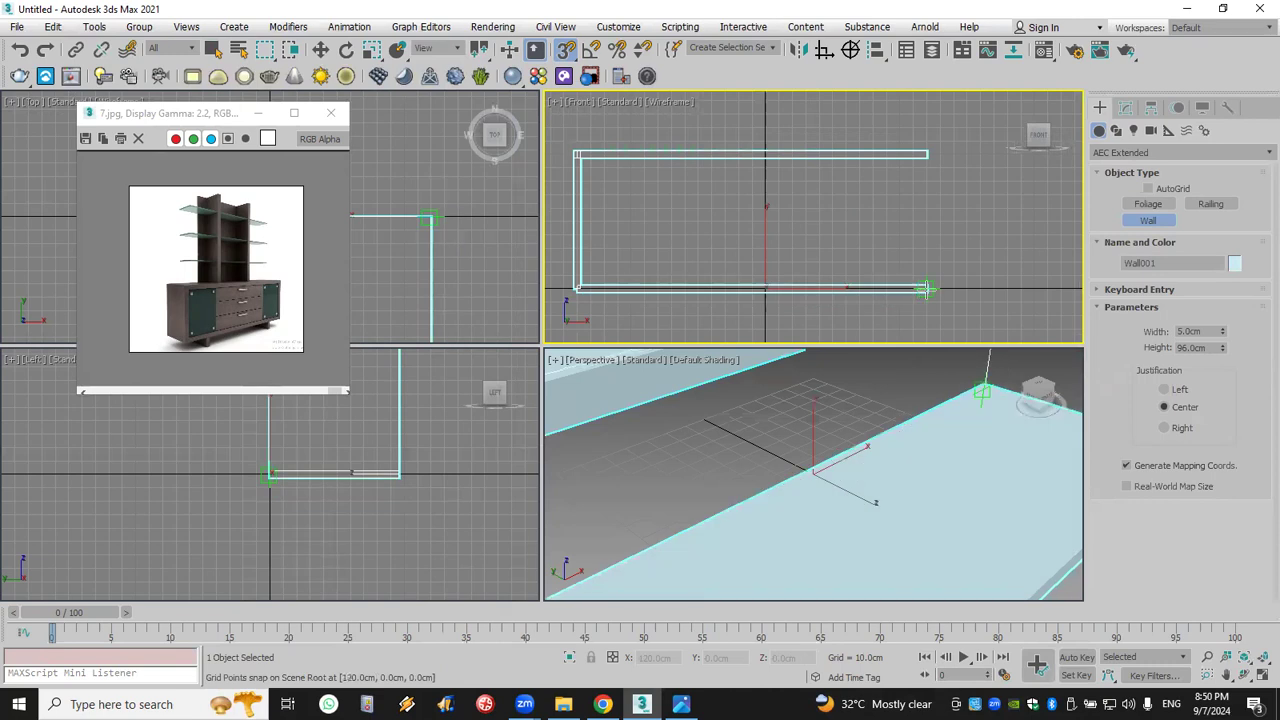
left_click(927, 154)
left_click(665, 364)
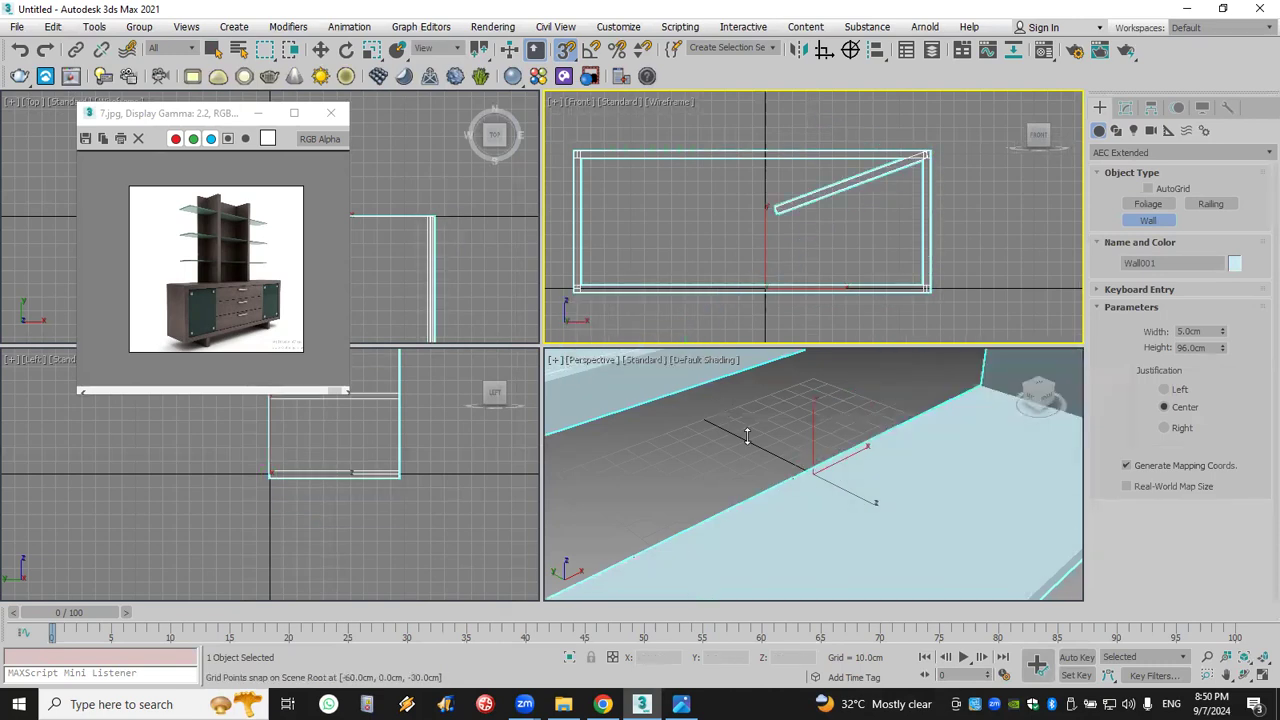
scroll(766, 445, "down", 5)
right_click(768, 445)
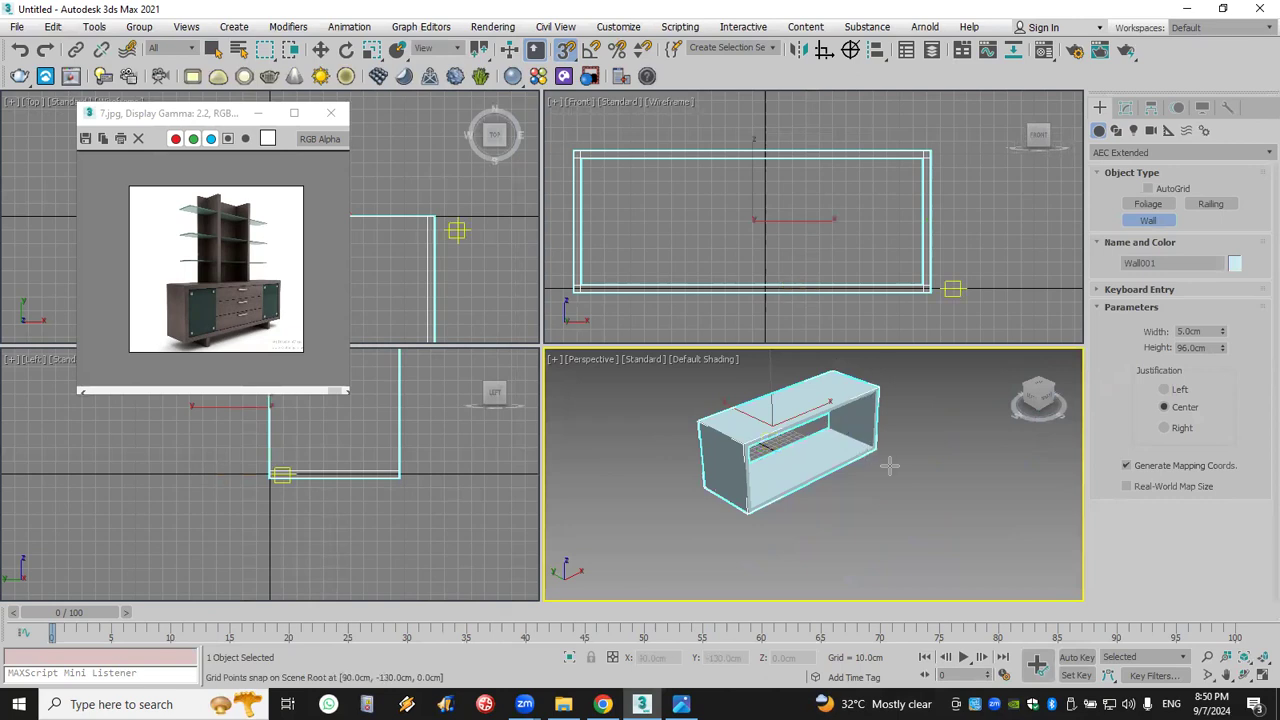
- Adjust the wall's width and reduce its height to make the cabinet frame shallower, then finish and deselect it
left_click_drag(1222, 331, 1176, 522)
right_click(886, 498)
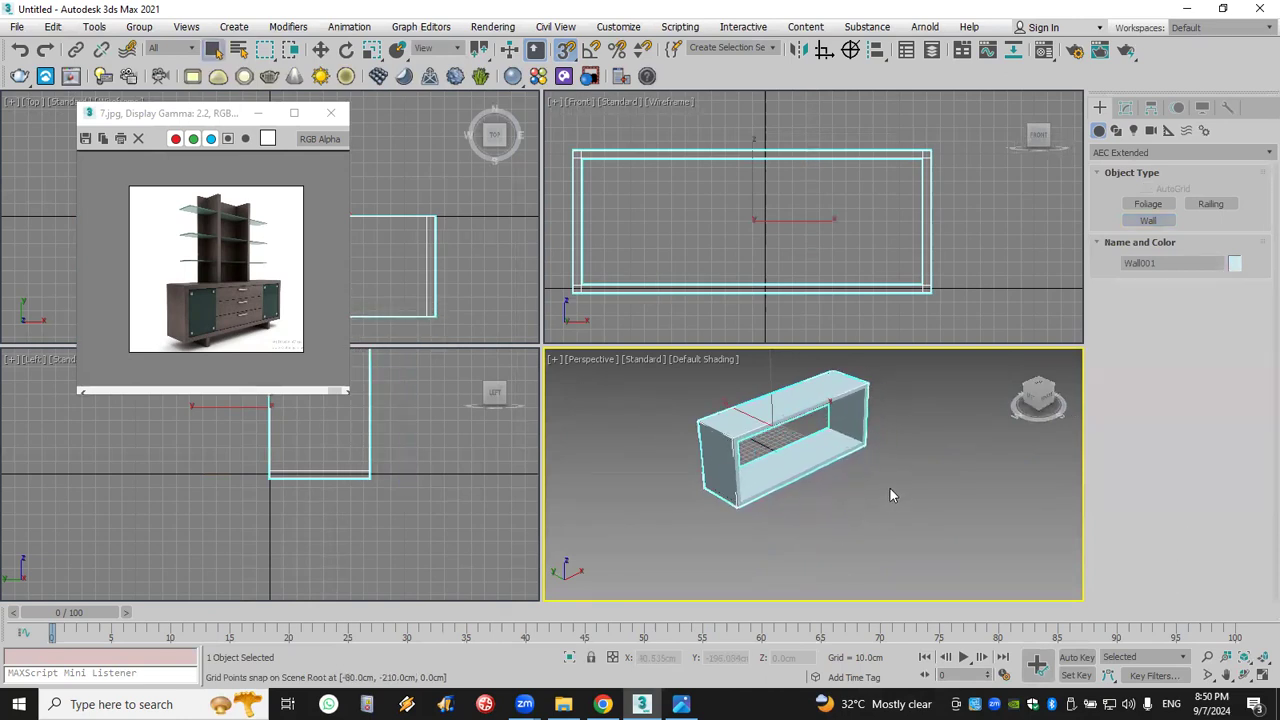
left_click(890, 488)
middle_click_drag(874, 446, 874, 468)
scroll(900, 458, "up", 3)
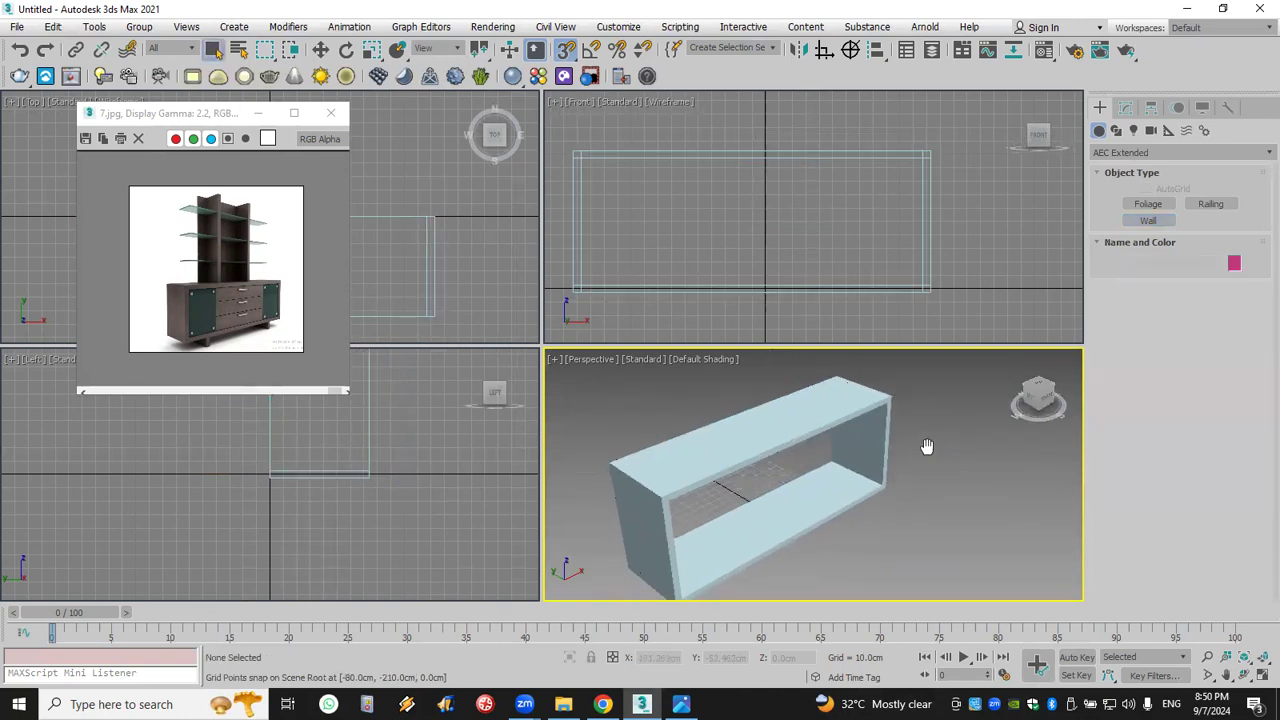
- Select the wall frame in the Perspective view and display its editable Wall parameters
left_click(1125, 107)
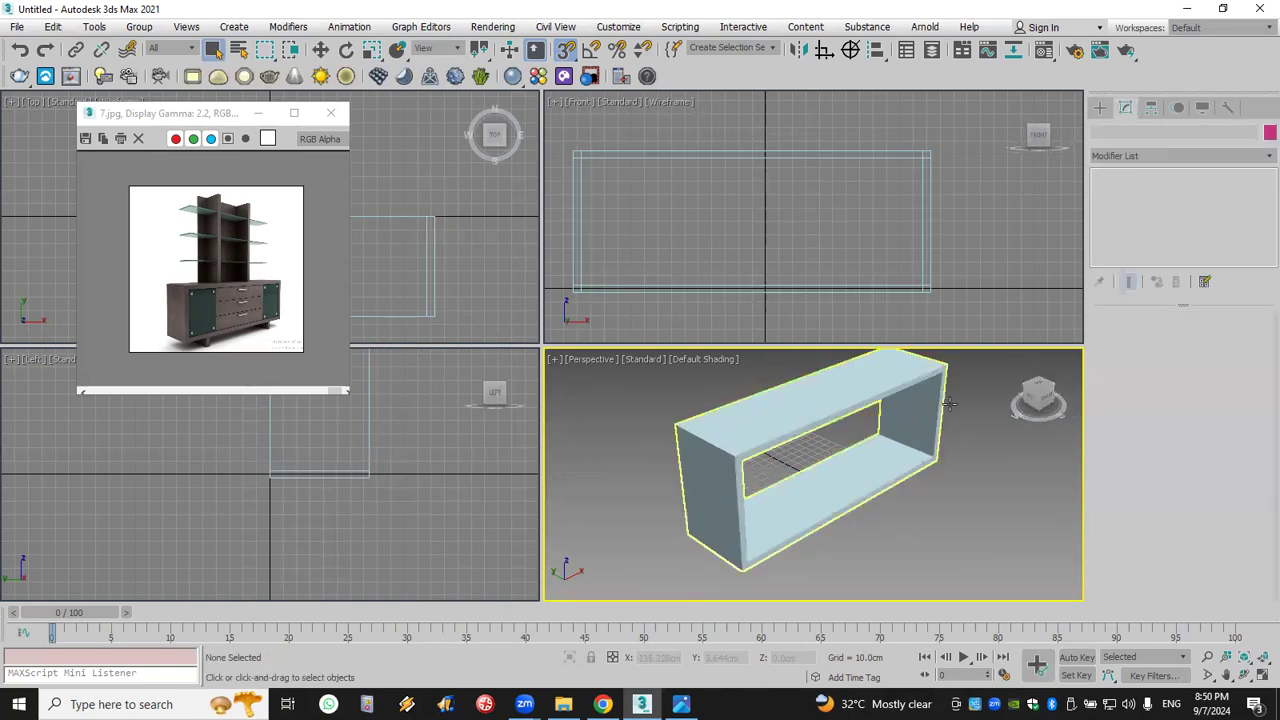
left_click(814, 412)
left_click(808, 458)
left_click(814, 412)
left_click(808, 458)
left_click(722, 530)
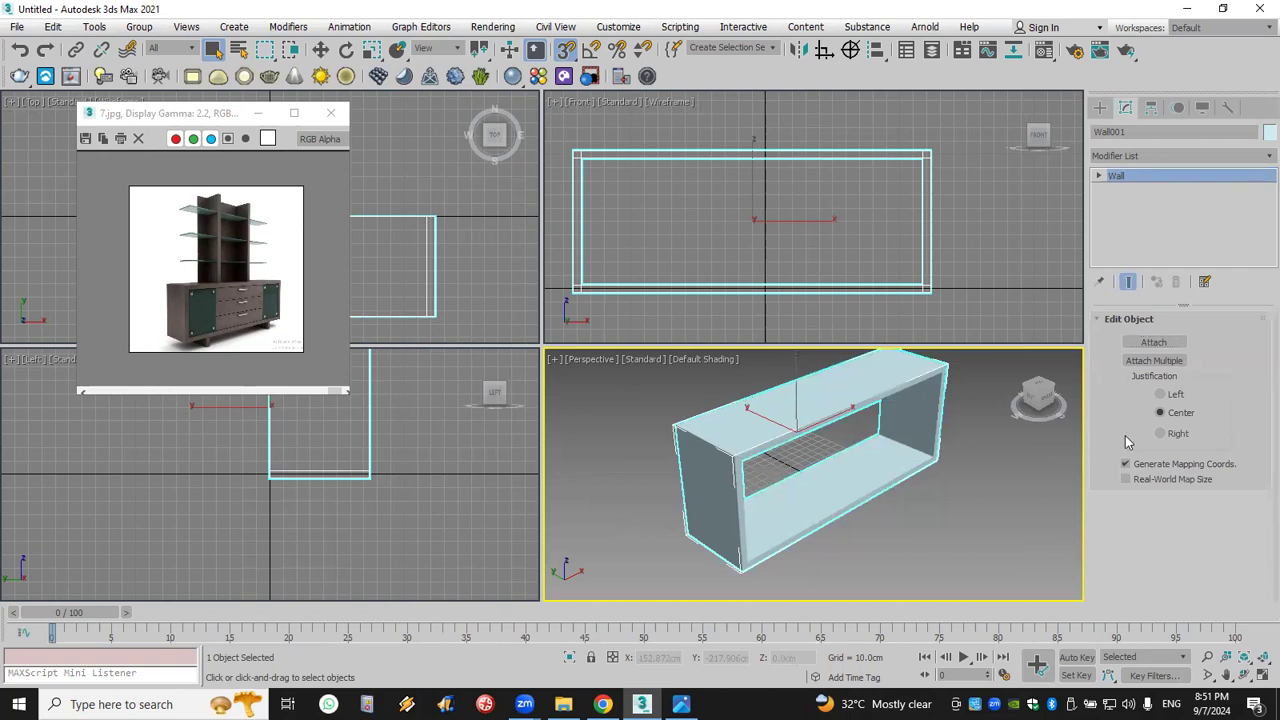
- Move the reference image window over the Left viewport and centre the wall frame in the Top view
middle_click_drag(744, 200, 760, 198)
scroll(680, 210, "down", 2)
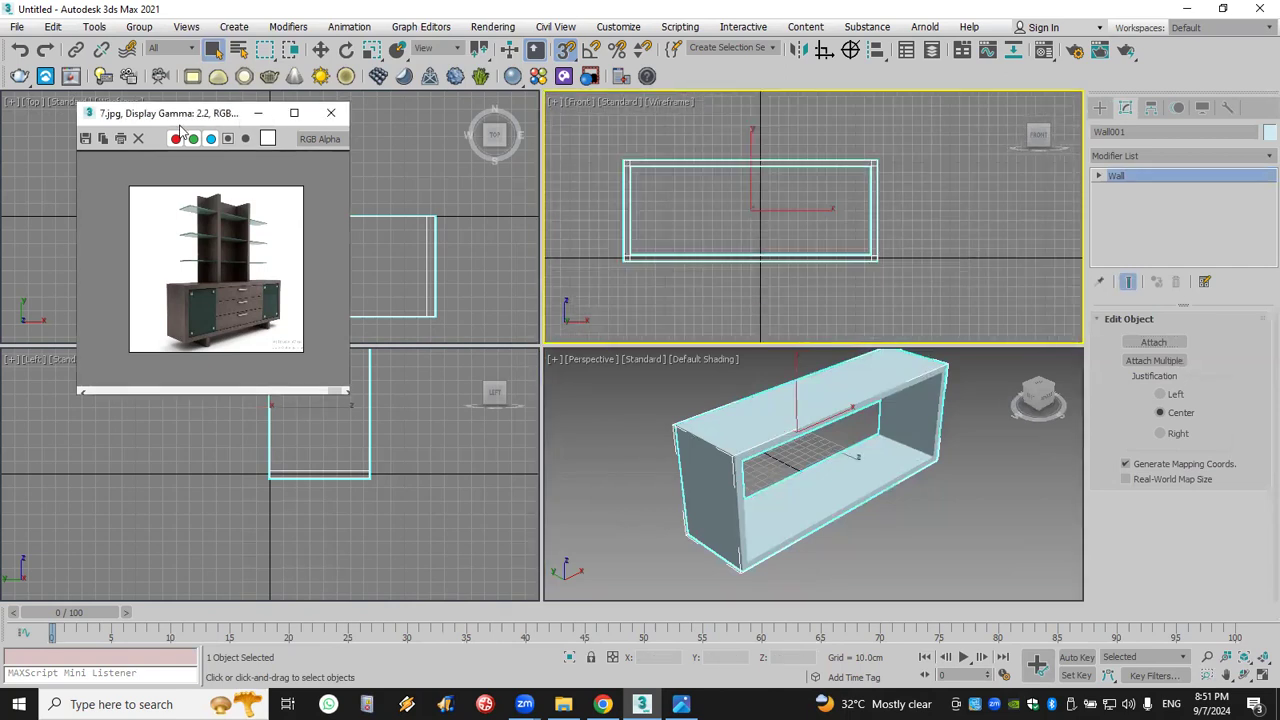
left_click_drag(180, 124, 188, 365)
middle_click_drag(187, 223, 250, 196)
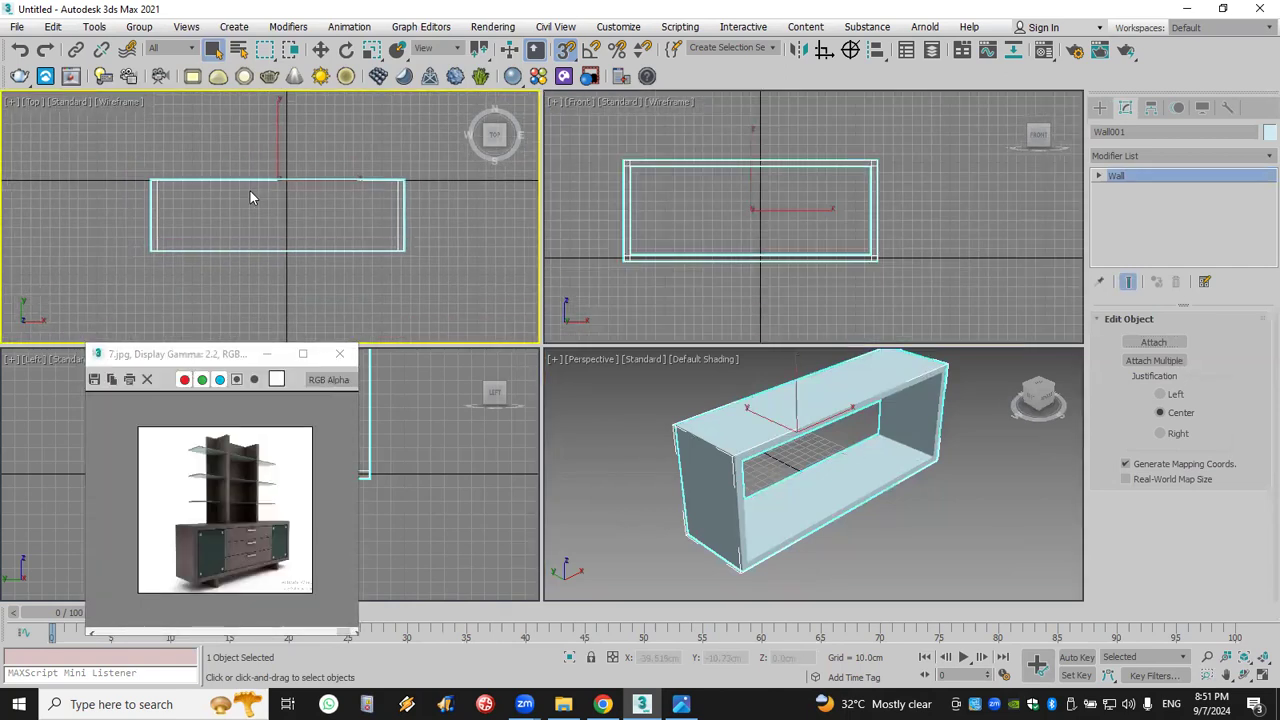
- Add an Edit Poly modifier to the wall frame
left_click(1154, 157)
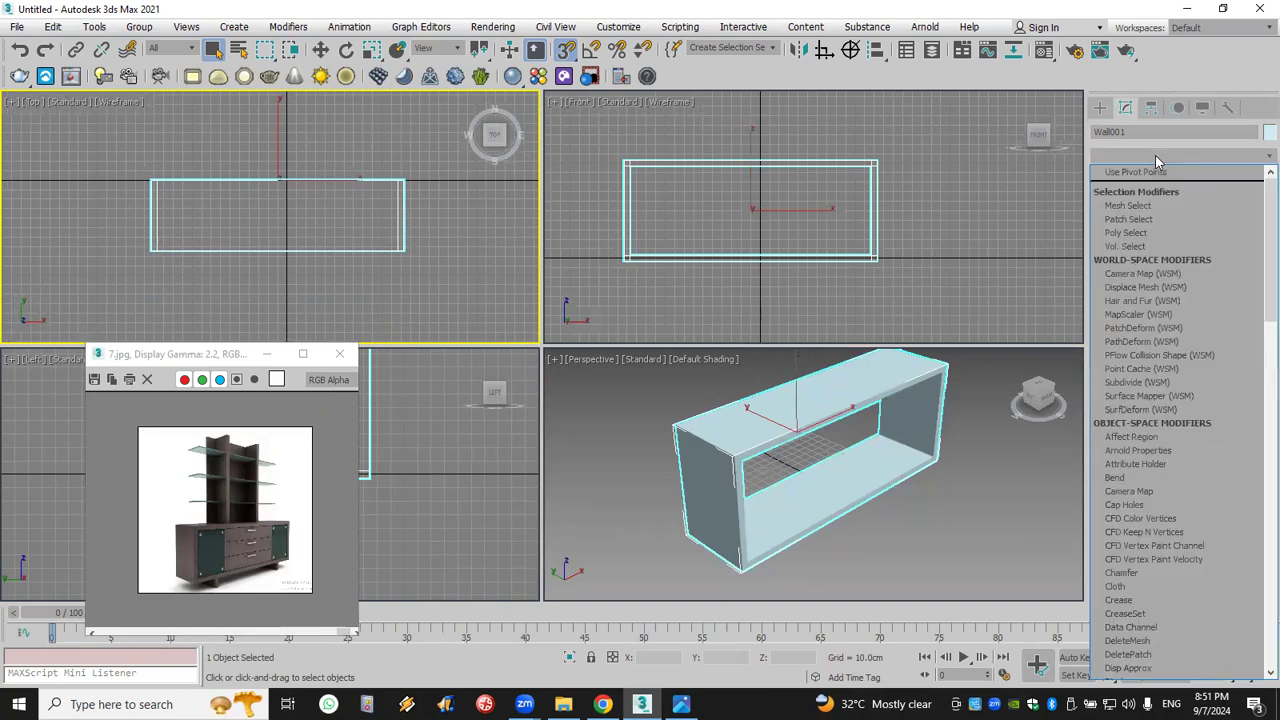
key("e")
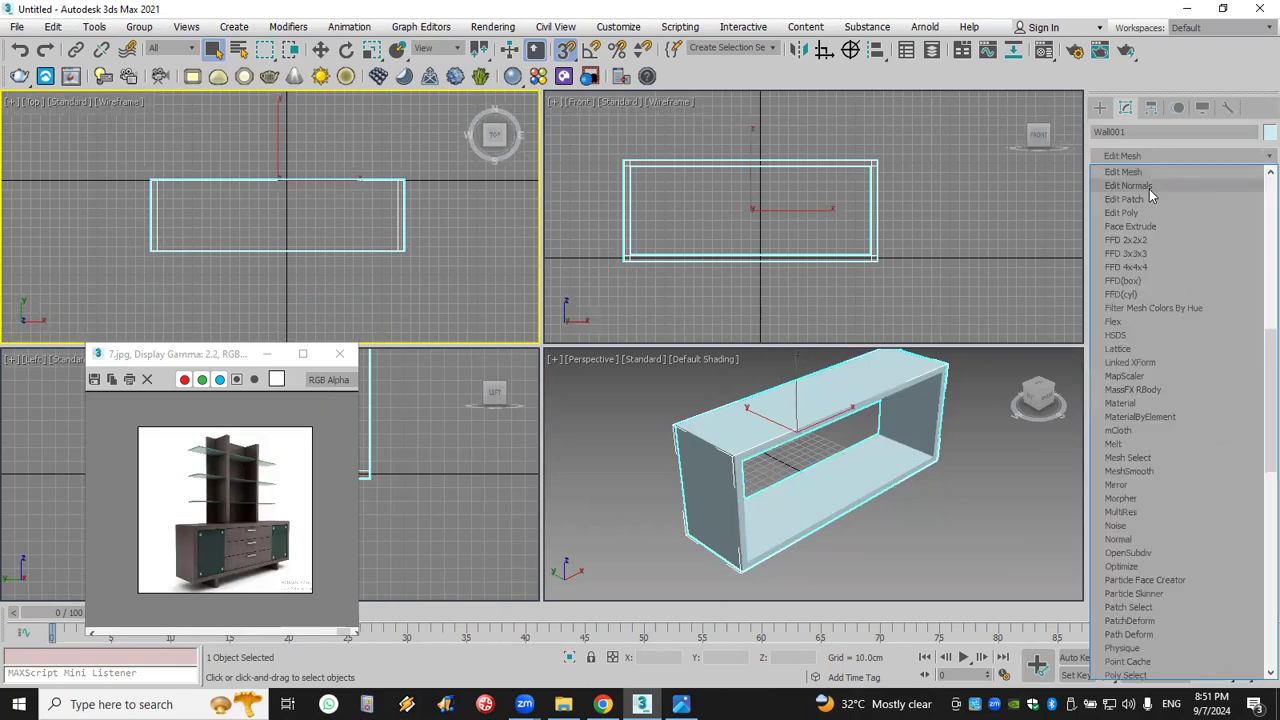
left_click(1150, 212)
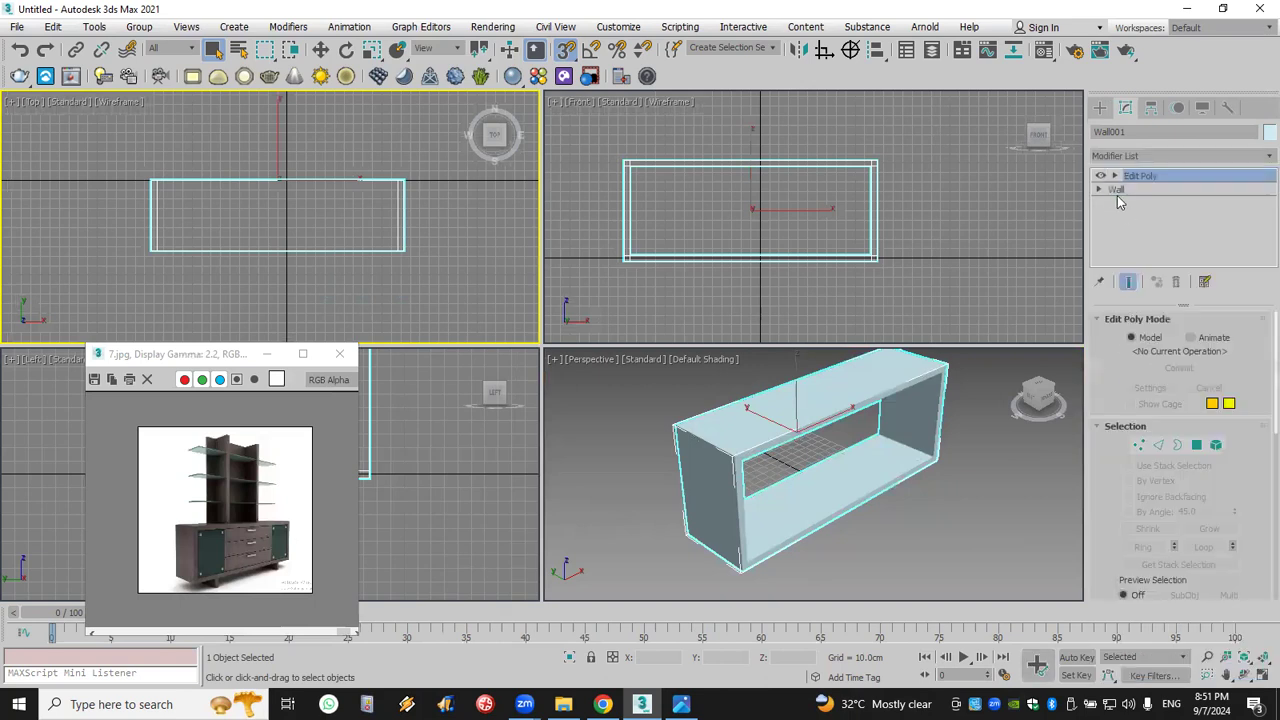
- Try moving the frame's rear vertices inward in the Top view, and remove the Edit Poly modifier
left_click(1115, 178)
left_click(1146, 190)
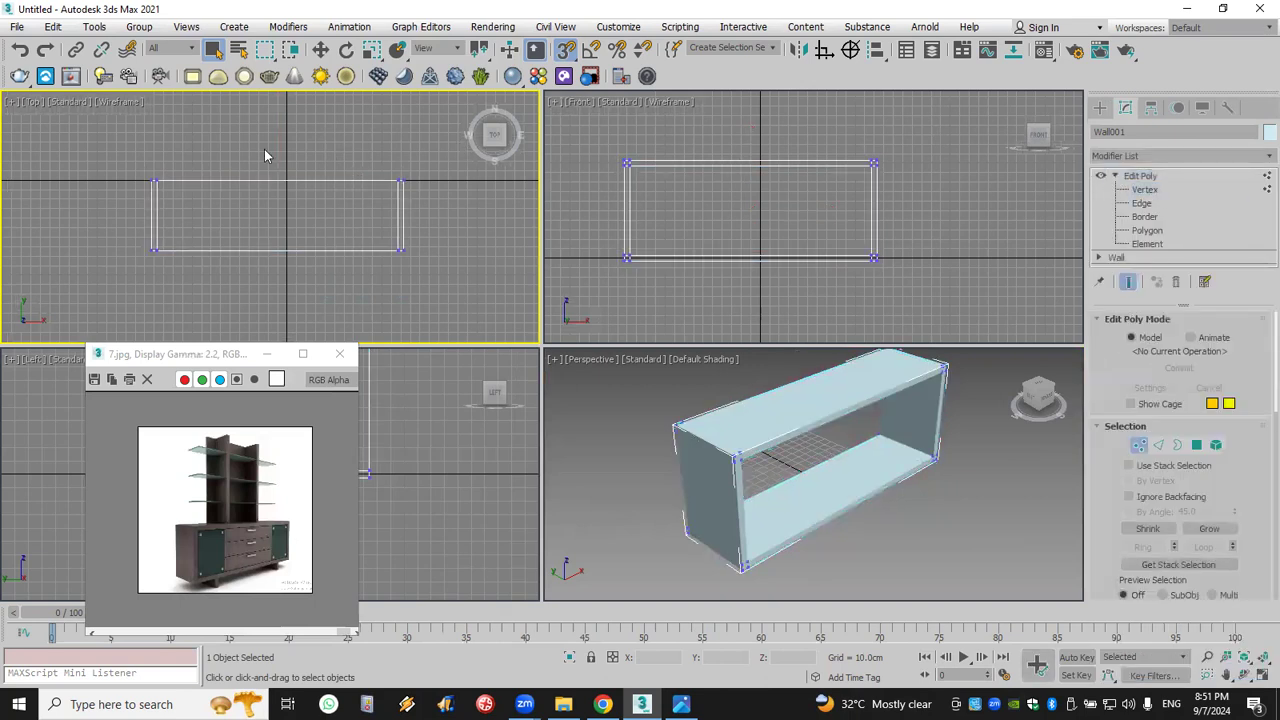
left_click_drag(130, 160, 500, 206)
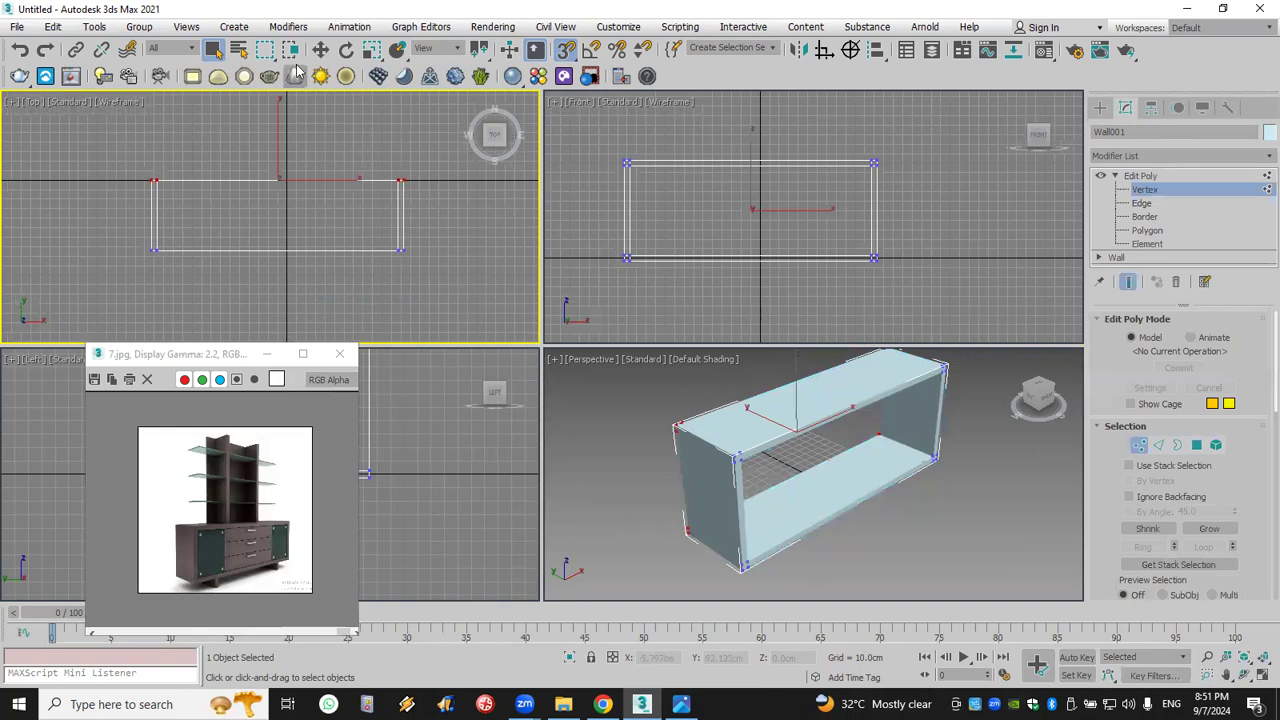
left_click(320, 49)
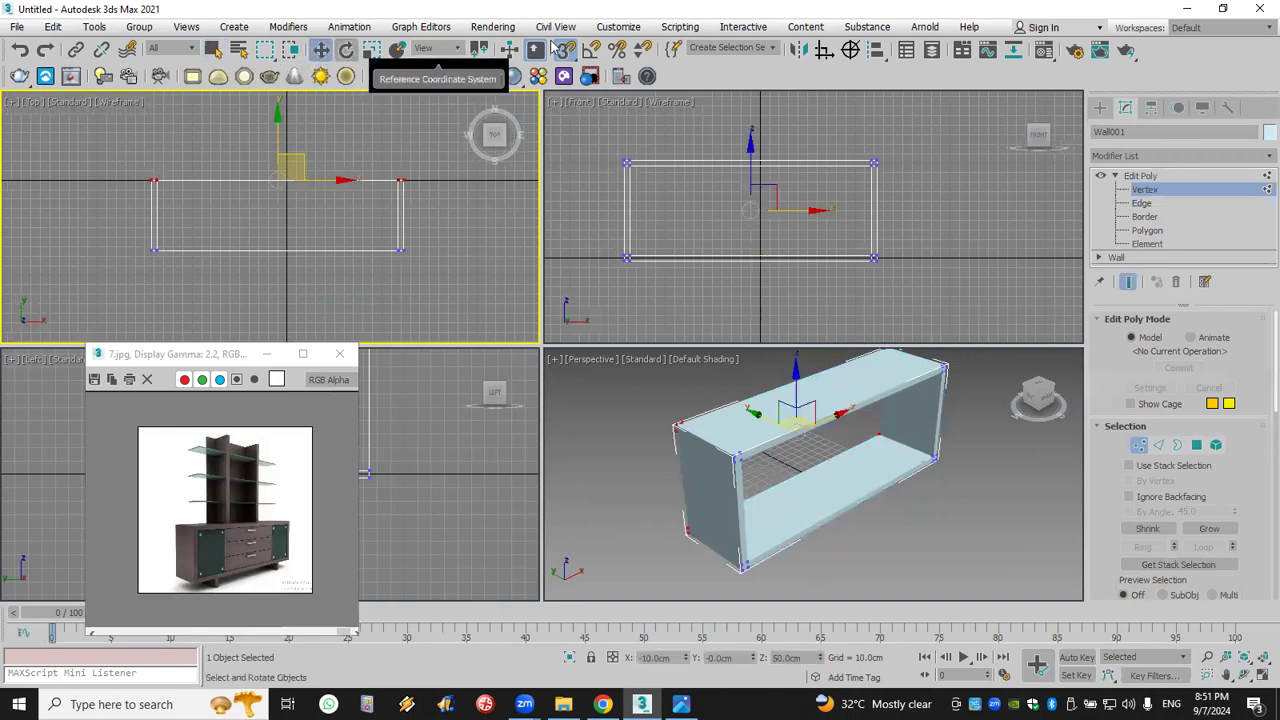
right_click(320, 49)
left_click_drag(564, 256, 725, 316)
left_click(677, 196)
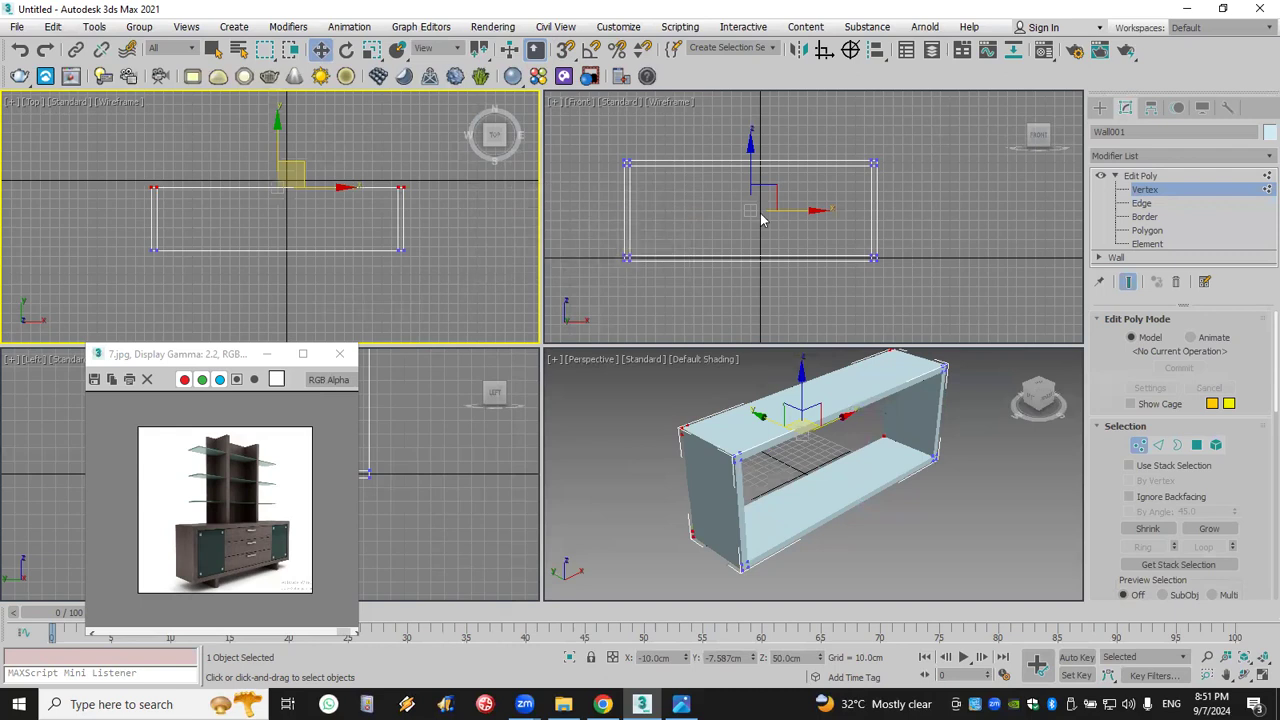
left_click(1177, 282)
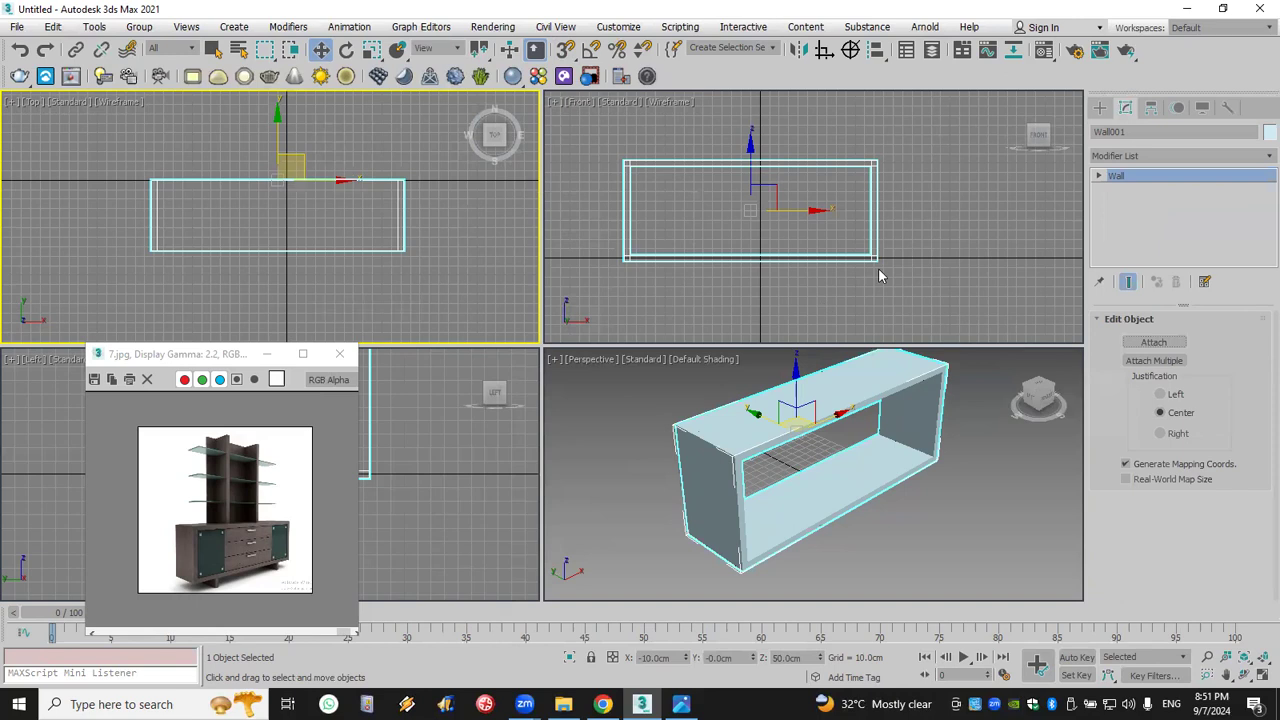
- Start a standard Box and set snapping to vertices and edges/segments
left_click(1100, 107)
left_click(1145, 153)
left_click(1140, 168)
left_click(1147, 203)
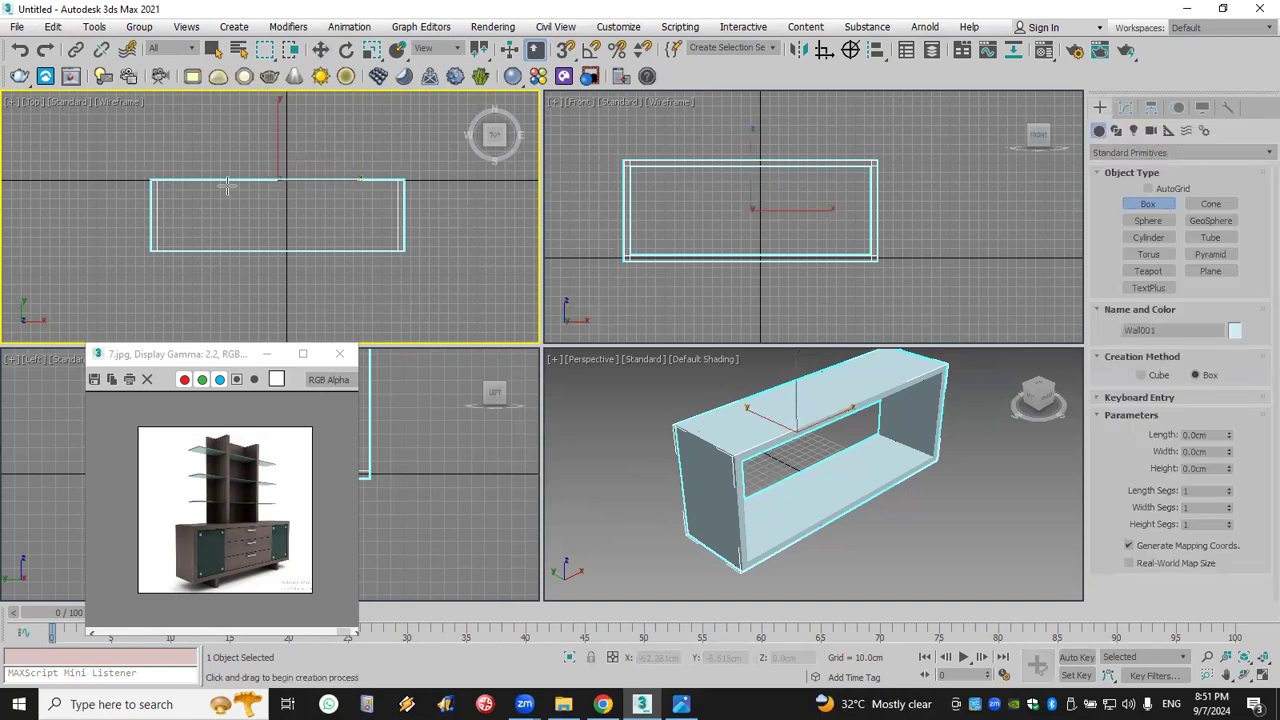
left_click_drag(566, 50, 566, 123)
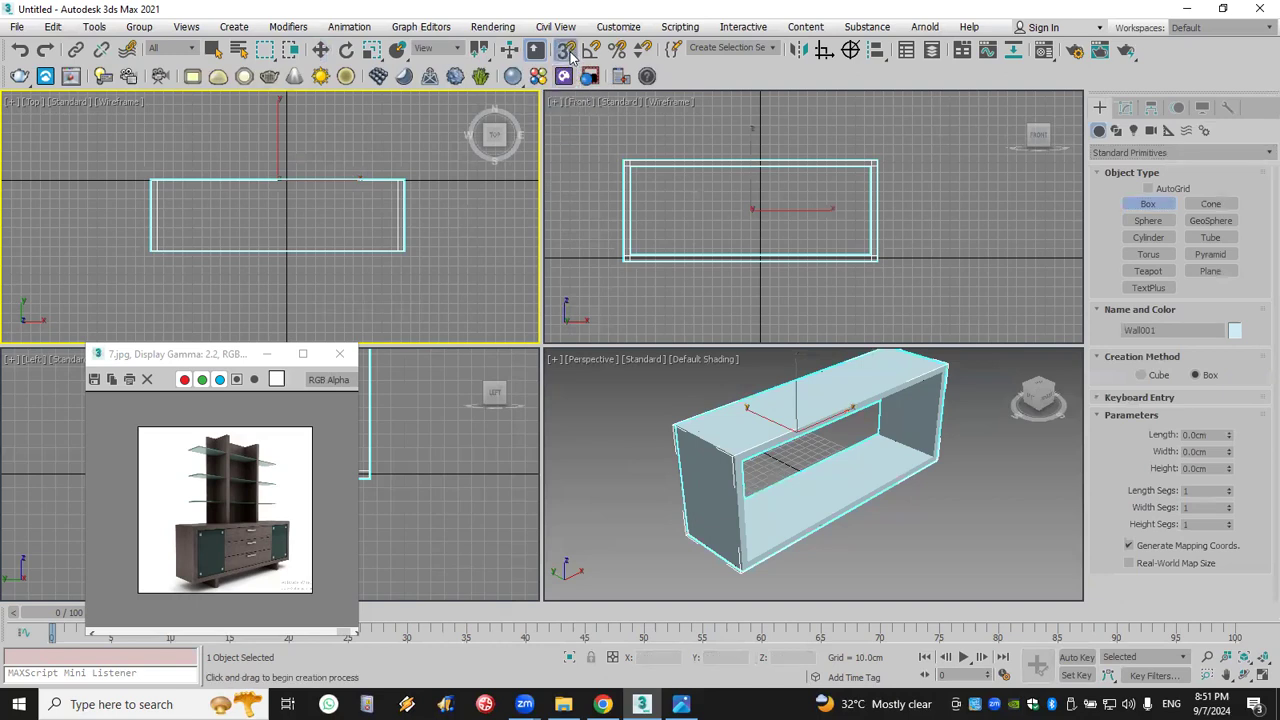
right_click(570, 57)
left_click(570, 366)
left_click(566, 352)
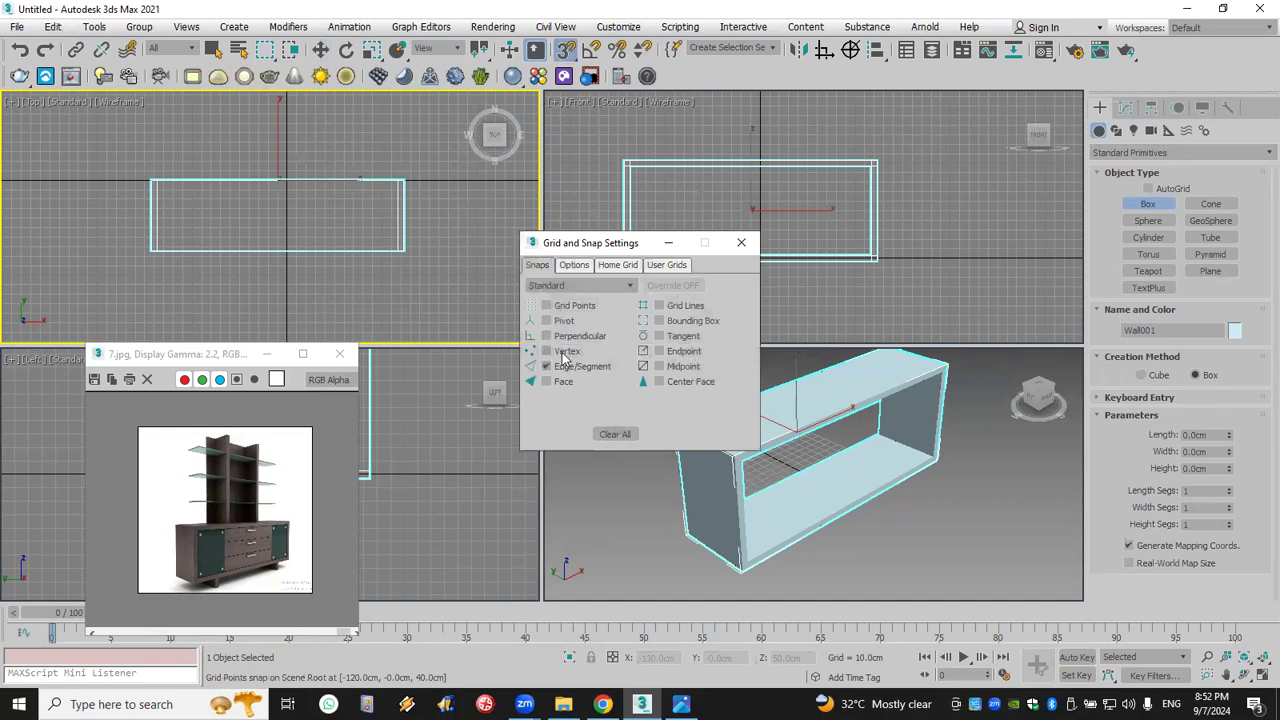
left_click(741, 242)
- Create a back panel box on the frame's rear edge, about 4.9 cm thick and 160 cm high, and reduce its width to about 180.7 cm
left_click_drag(148, 185, 405, 185)
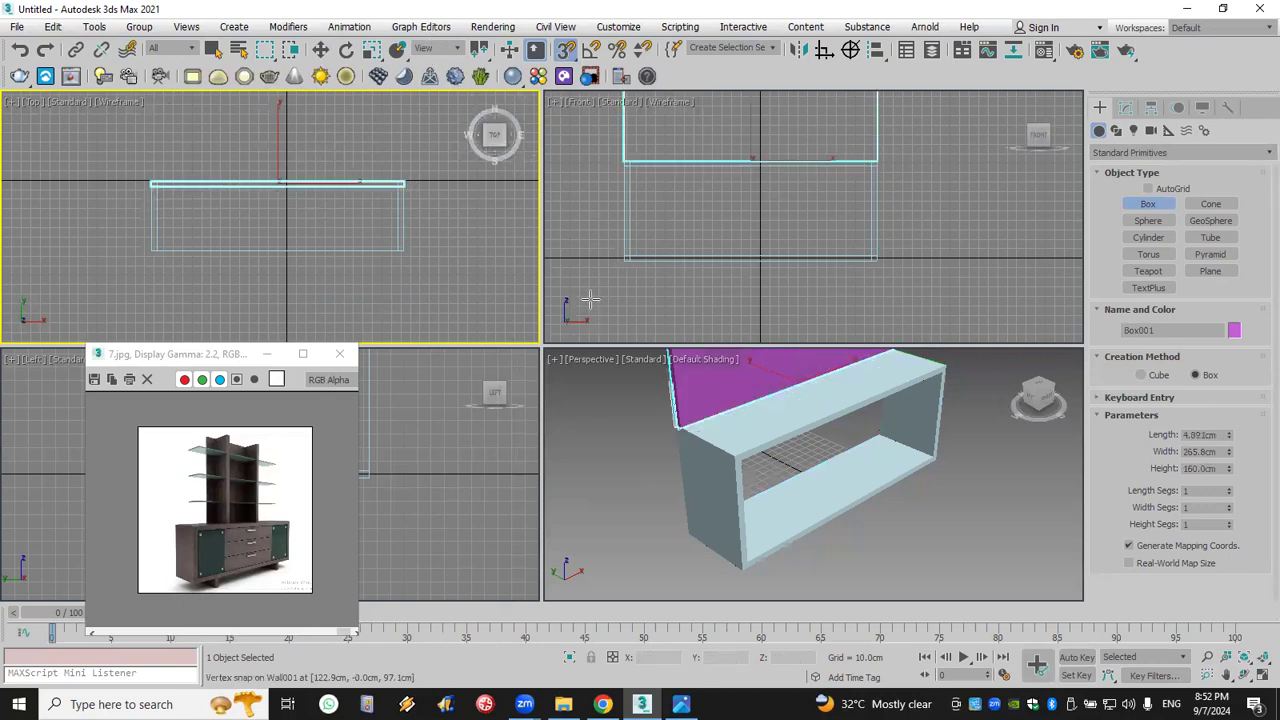
middle_click_drag(596, 409, 680, 490, "alt")
scroll(696, 510, "up", 2)
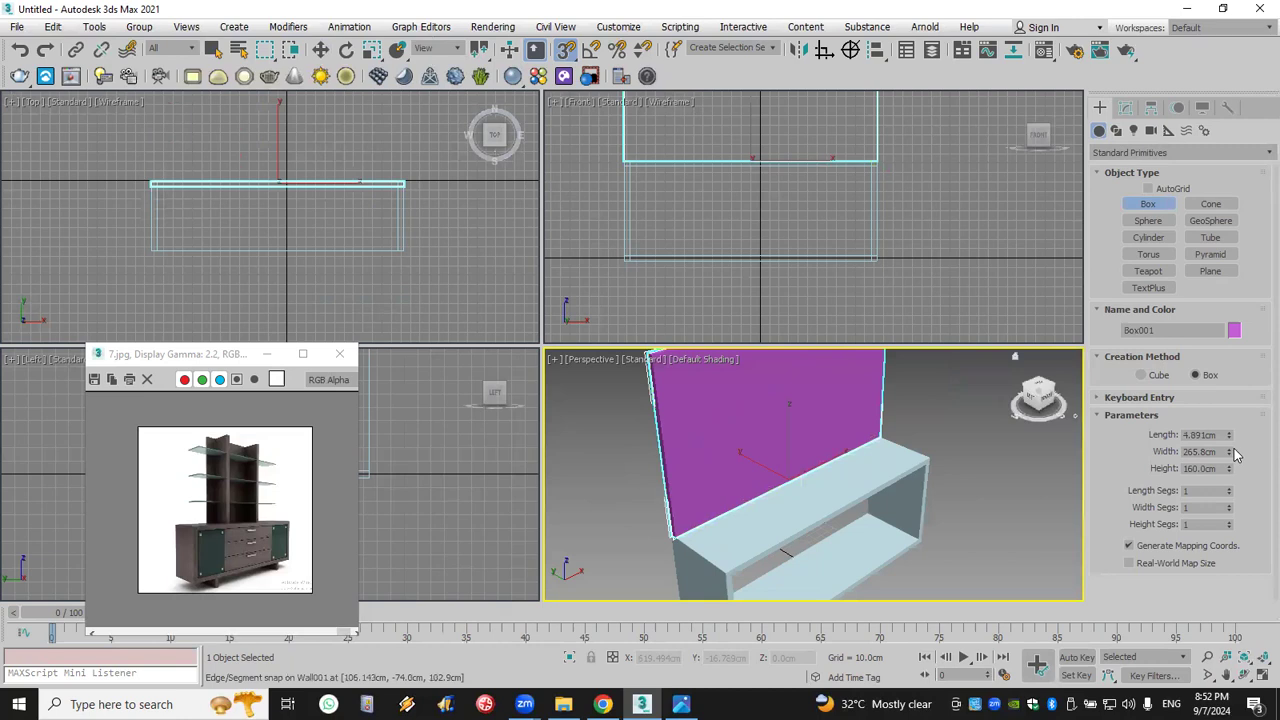
left_click_drag(1231, 455, 1241, 476)
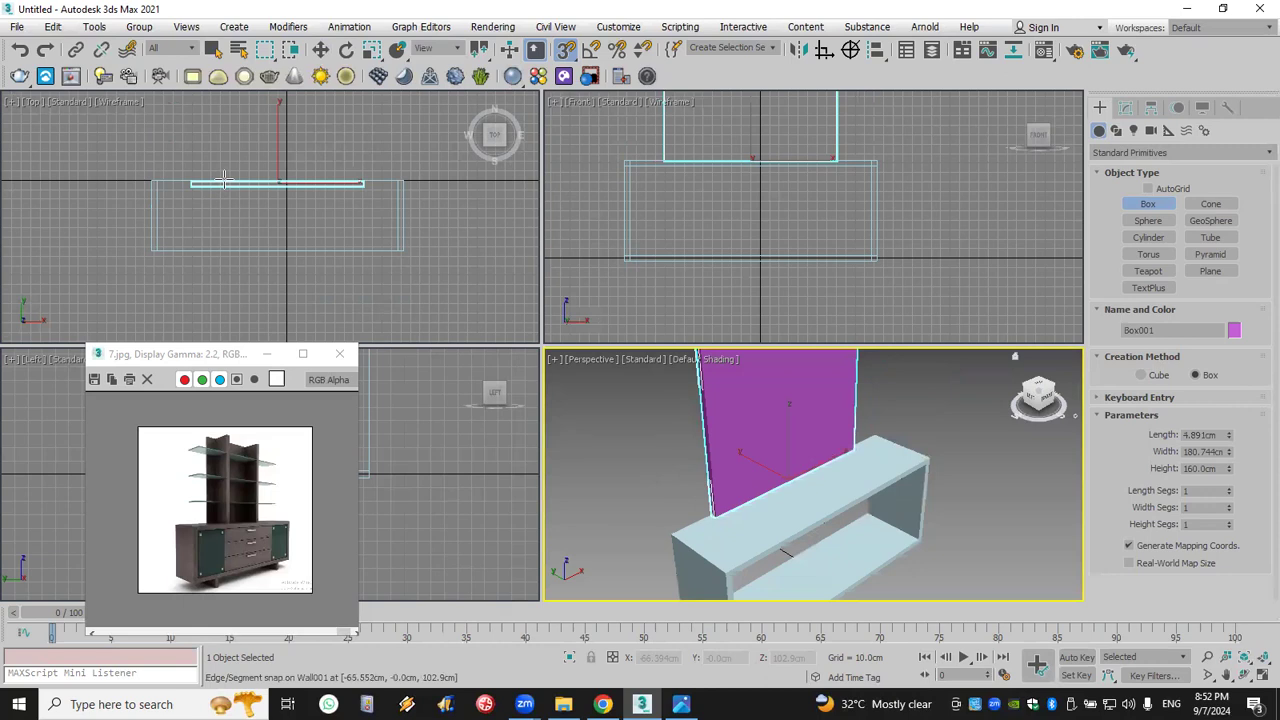
- Create an upright divider box about 49.3 × 3.7 × 160 cm on the cabinet top and move it back against the panel
left_click_drag(224, 183, 228, 228)
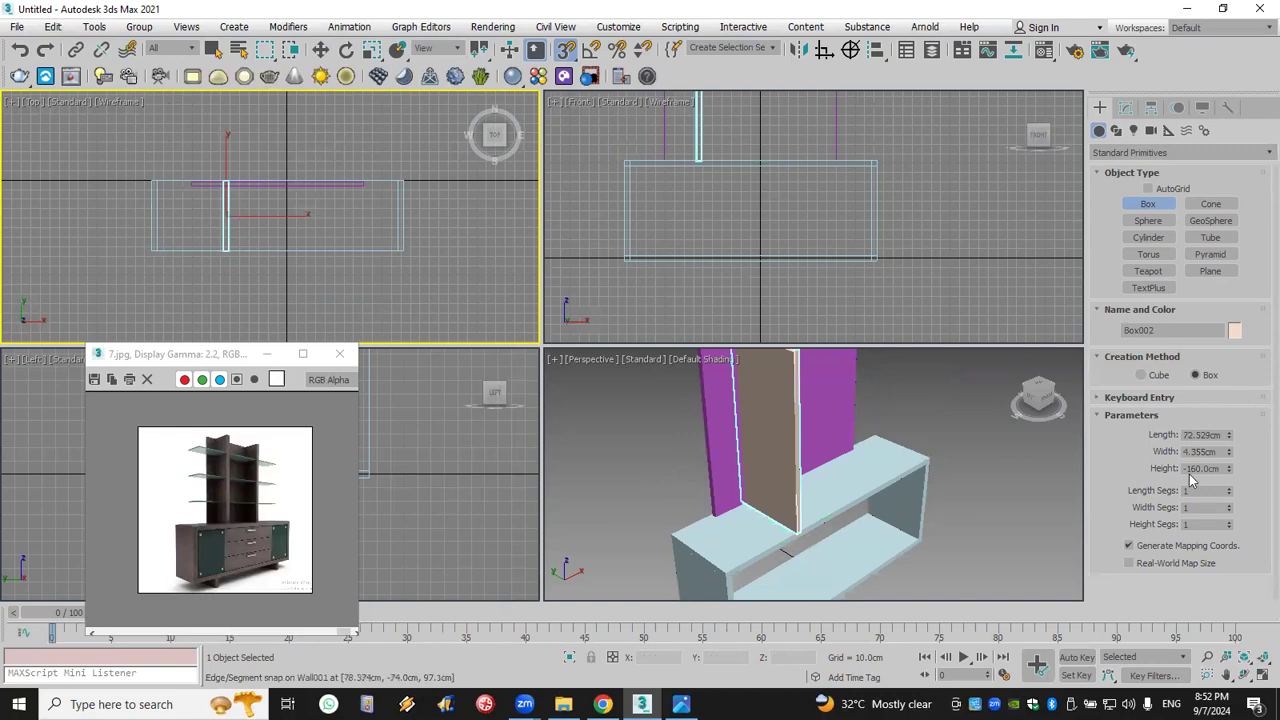
mouse_move(1228, 456)
left_mouse_down()
mouse_move(1240, 468)
mouse_move(1233, 454)
left_mouse_up()
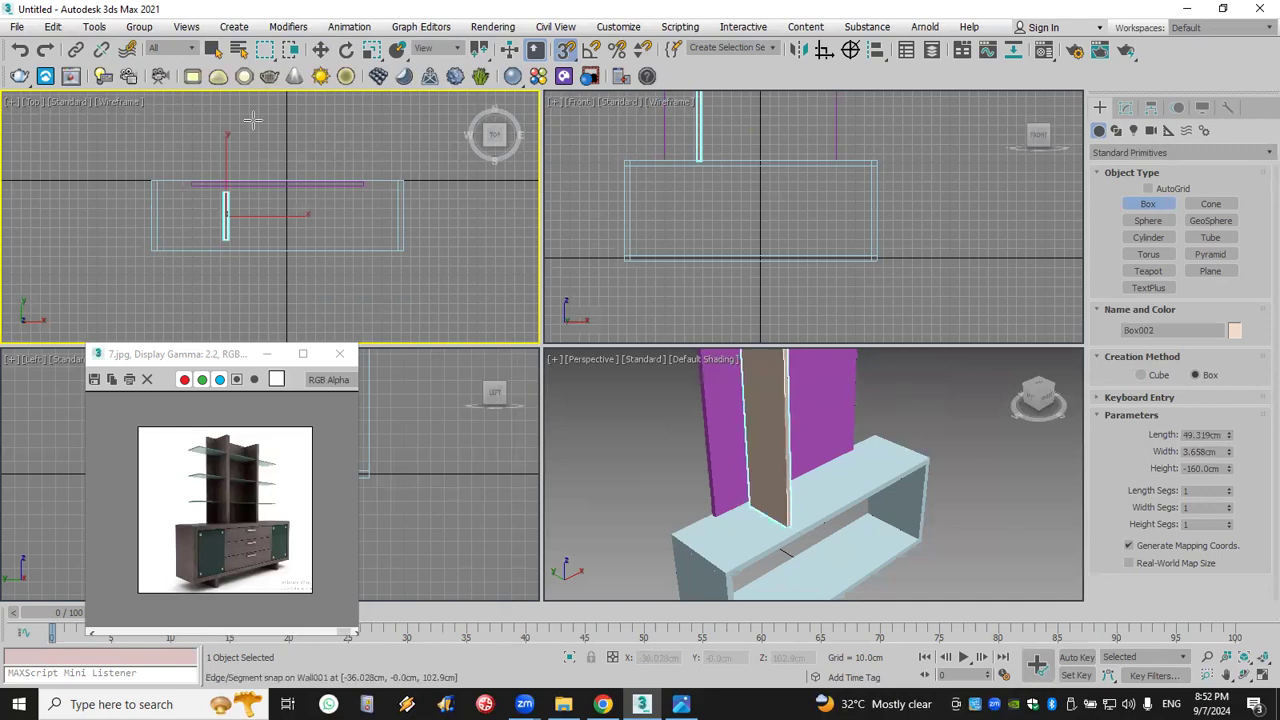
left_click(320, 50)
right_click(200, 184)
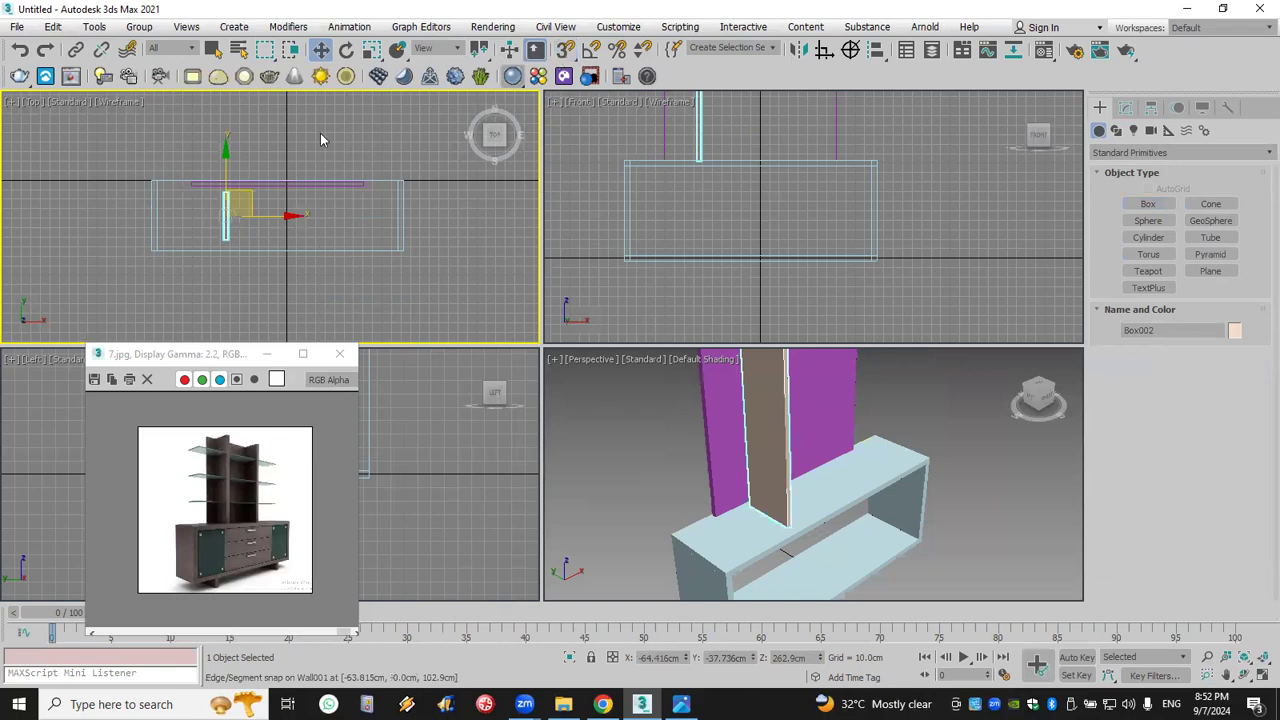
left_click_drag(234, 171, 234, 167)
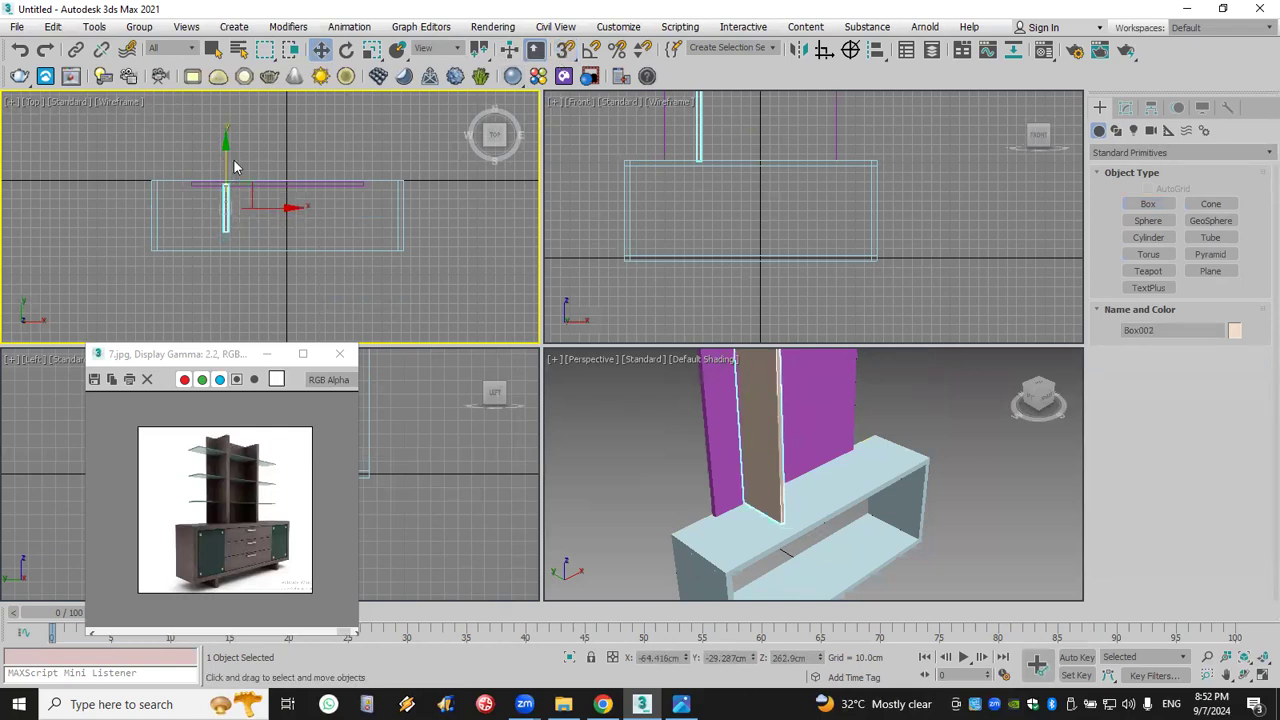
- Copy the divider along the X axis to about X 36.8 cm in the Top view and deselect it
left_click_drag(285, 208, 359, 208, "shift")
left_click(643, 418)
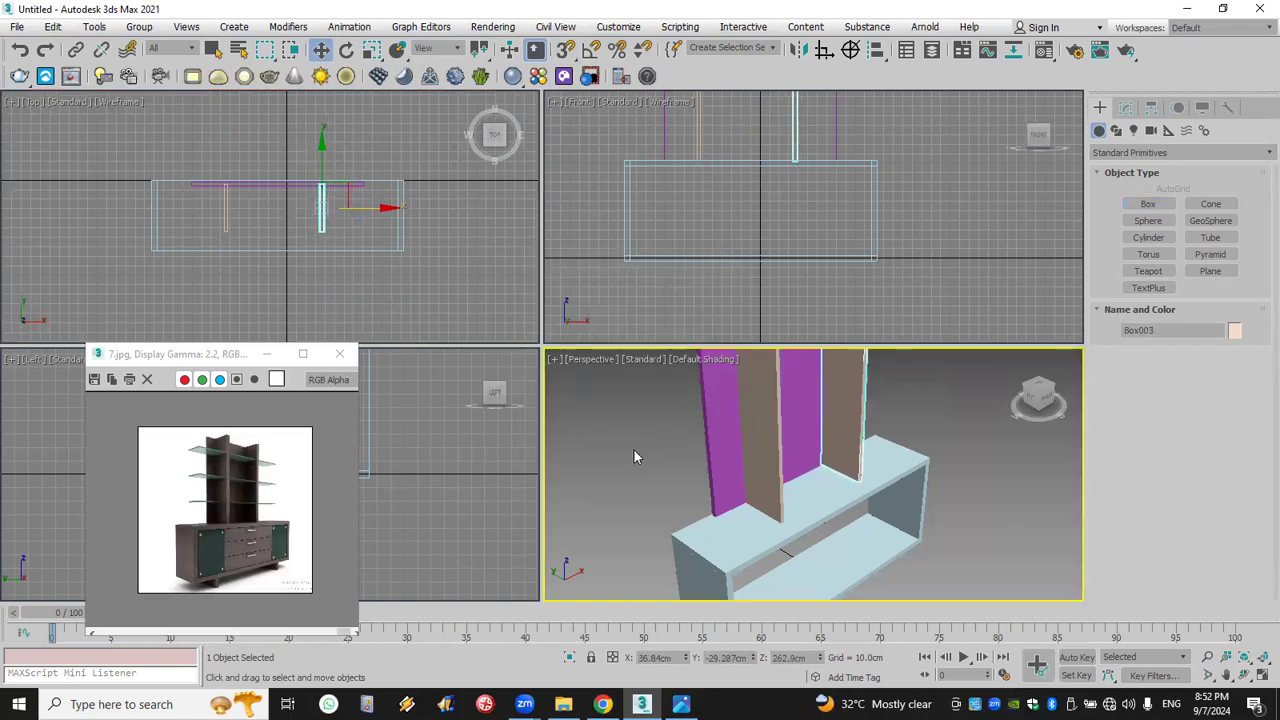
left_click(638, 458)
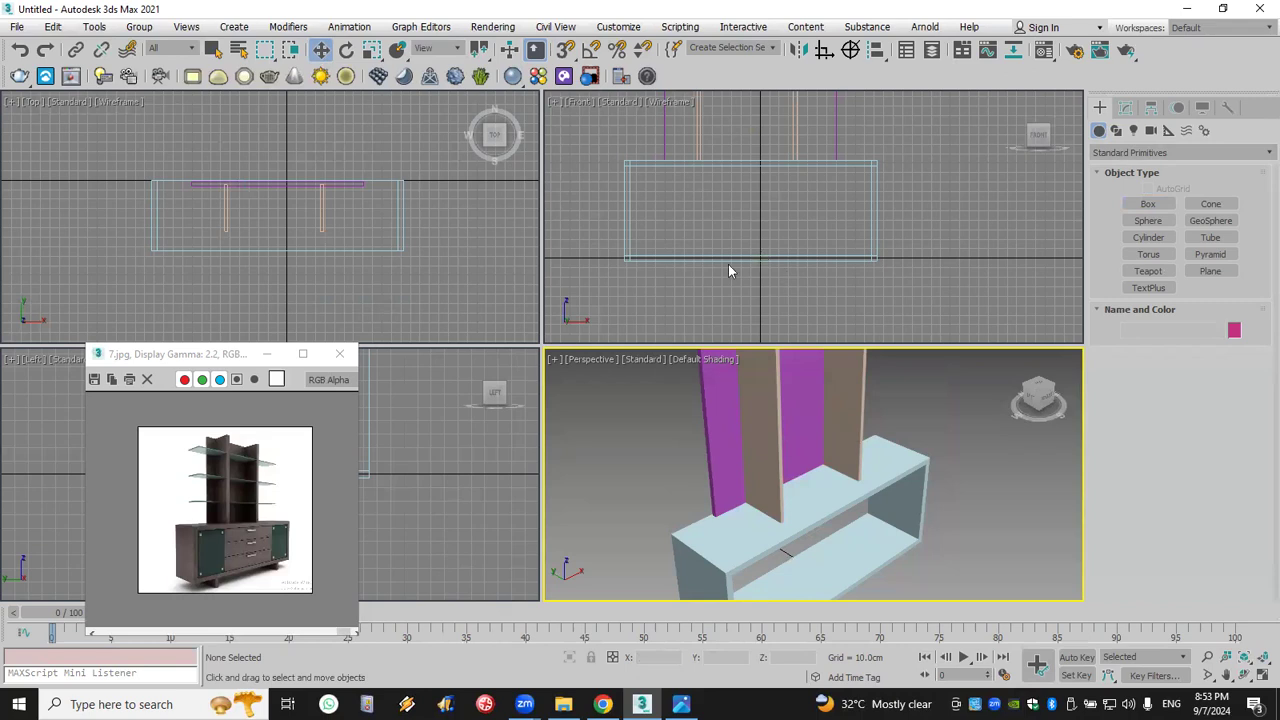
- Draw a drawer-front box about 31.4 × 265.8 cm across the frame's lower part in the Front view and set its height to about 0.35 cm
scroll(701, 271, "up", 2)
middle_click_drag(701, 271, 677, 322)
left_click(1148, 205)
middle_click_drag(760, 249, 832, 236)
left_click_drag(617, 297, 857, 258)
right_click(857, 258)
left_click(565, 51)
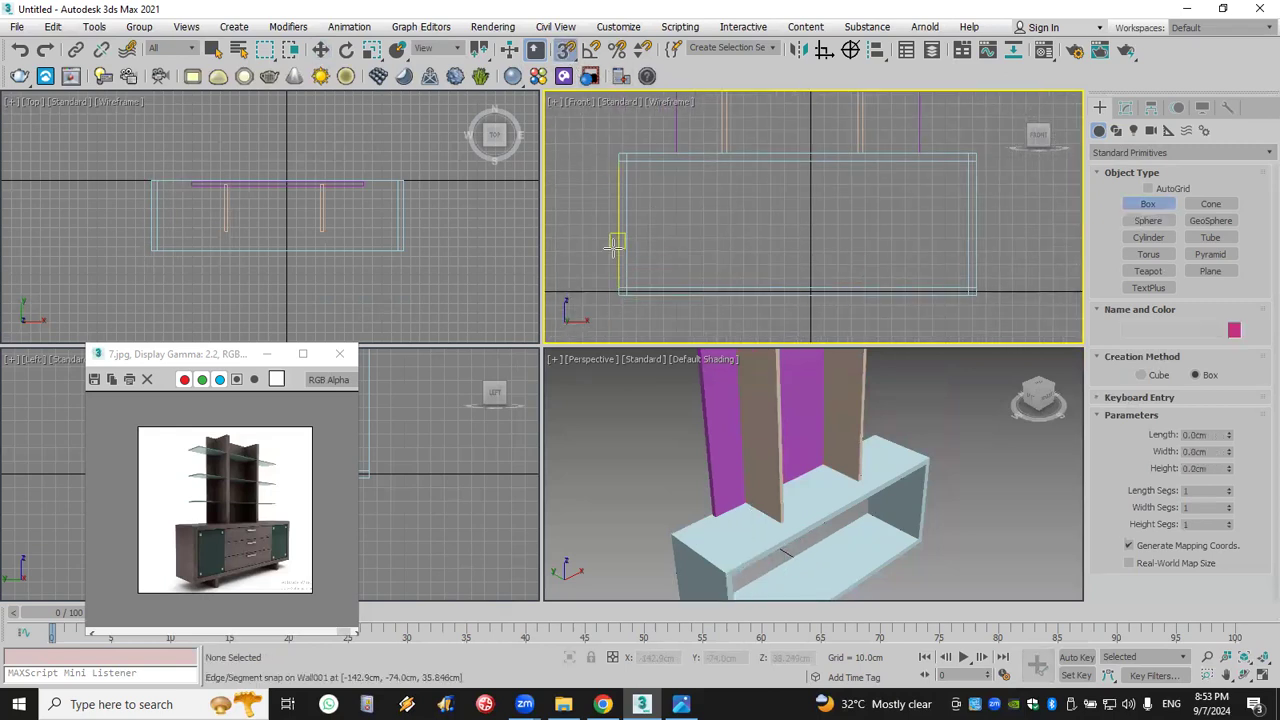
left_click_drag(612, 292, 981, 250)
left_click(981, 250)
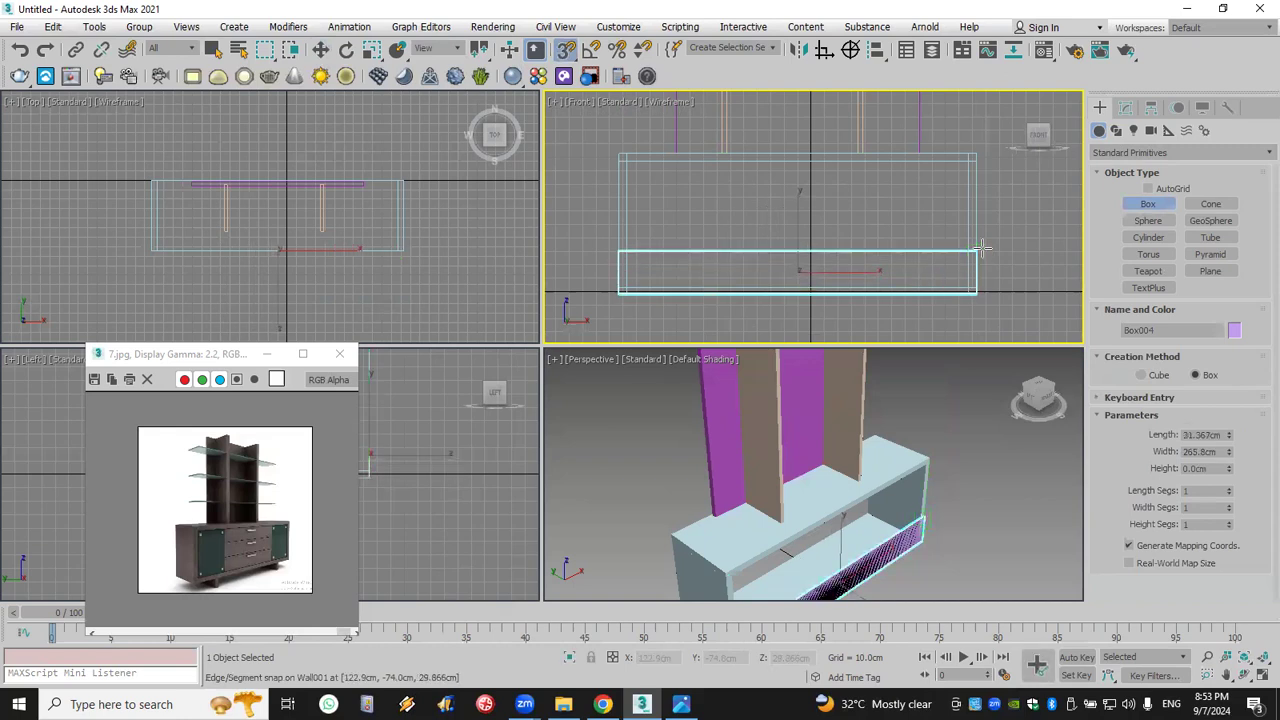
left_click_drag(1229, 470, 1238, 439)
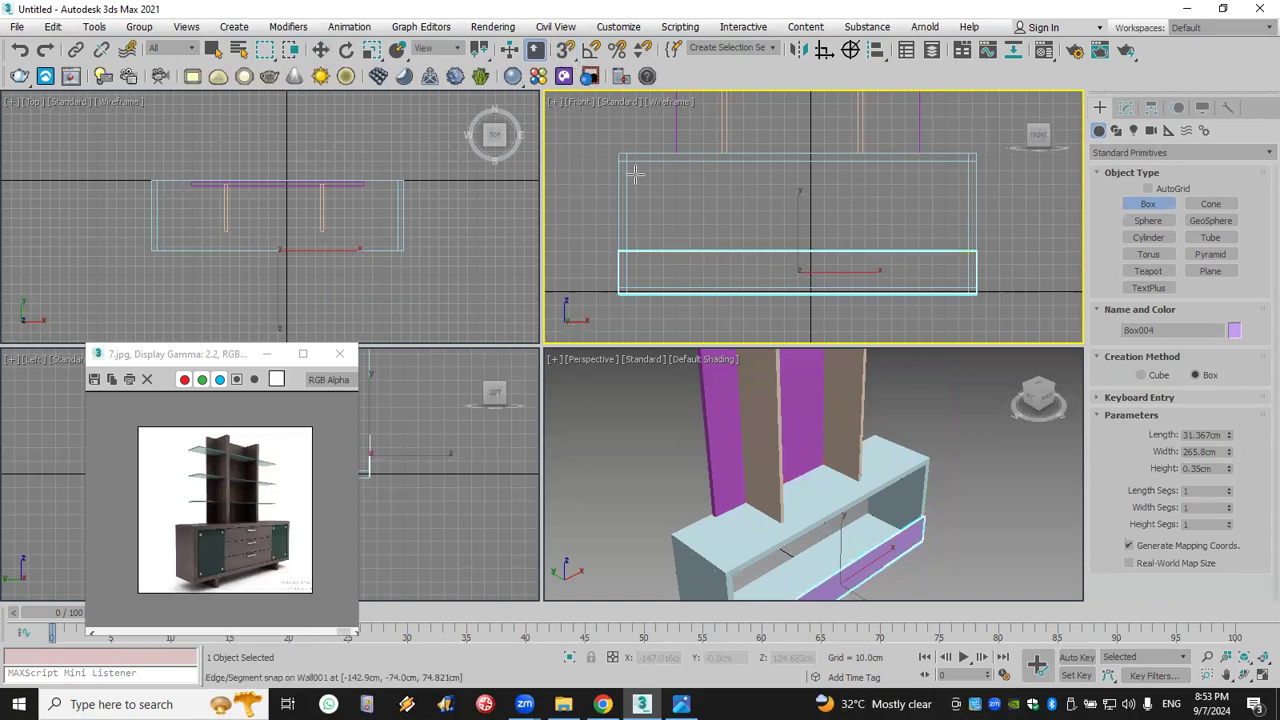
- Make two copies of the drawer front stacked upward with small gaps to cover the frame's front
key("w")
mouse_move(797, 229)
left_mouse_down("shift")
mouse_move(804, 185)
mouse_move(791, 211)
left_mouse_up("shift")
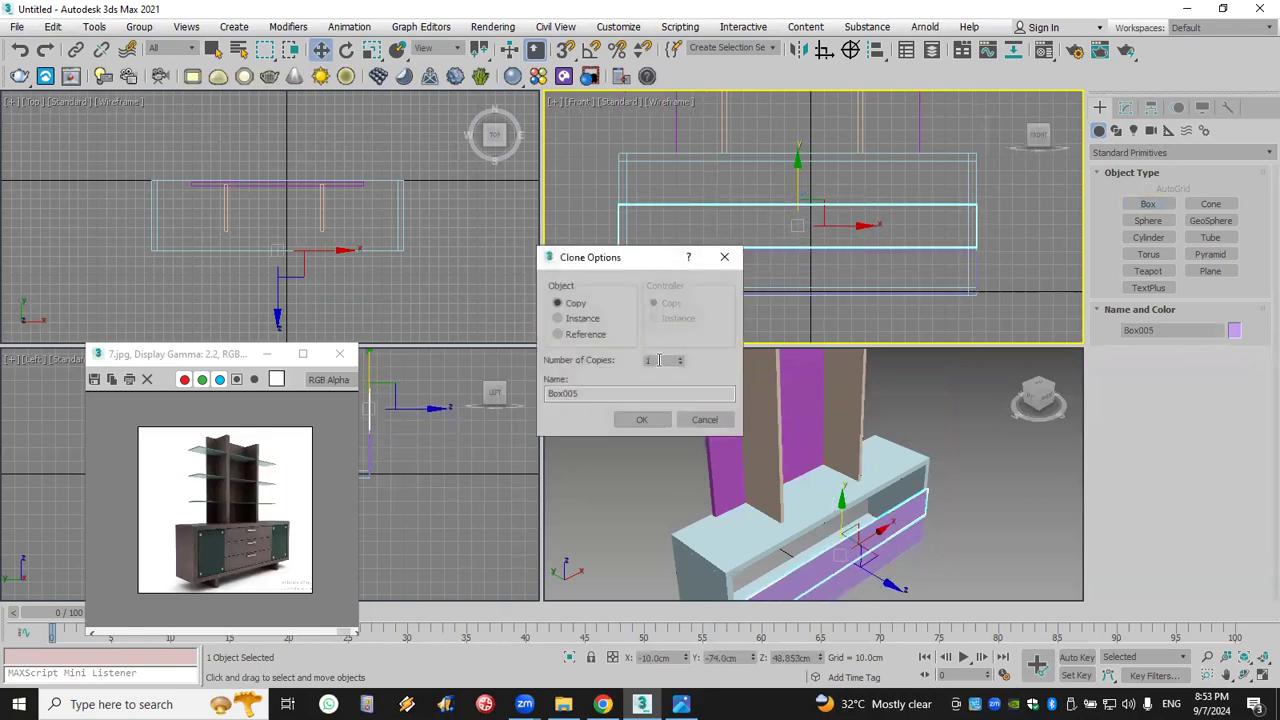
left_click(658, 420)
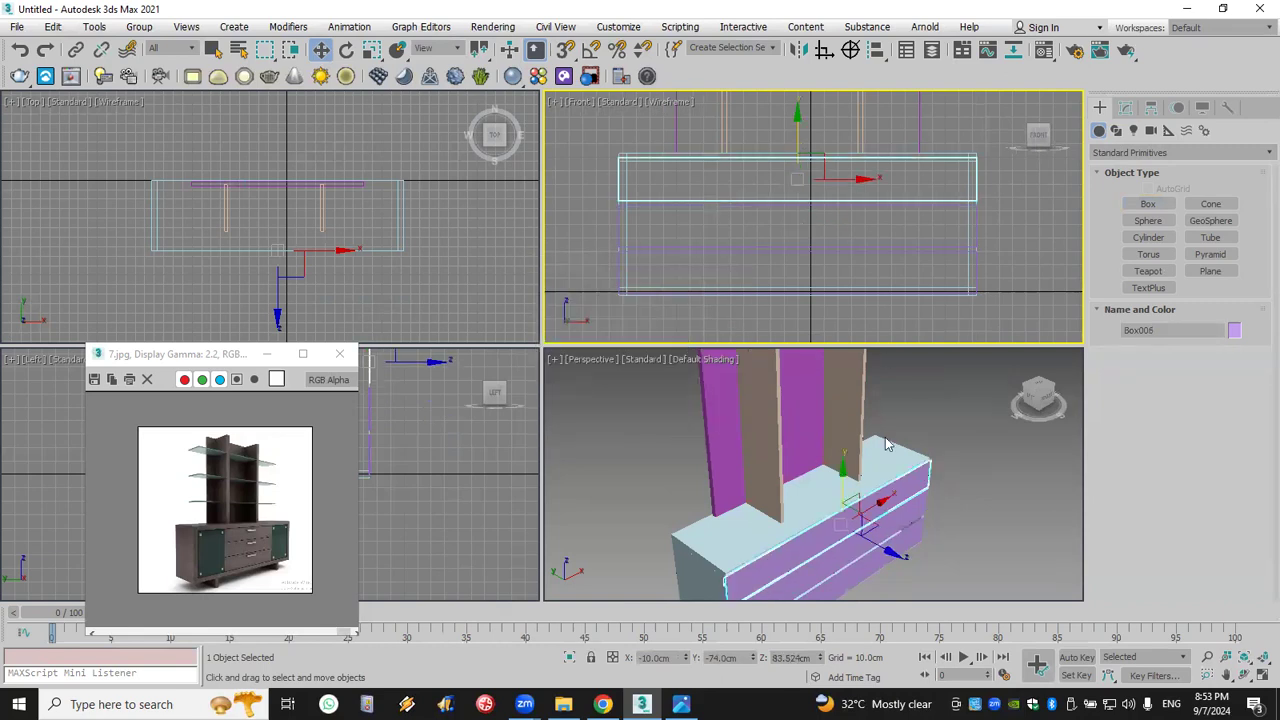
left_click(960, 547)
- Delete the upper two drawer fronts and the wall frame
scroll(871, 543, "up", 10)
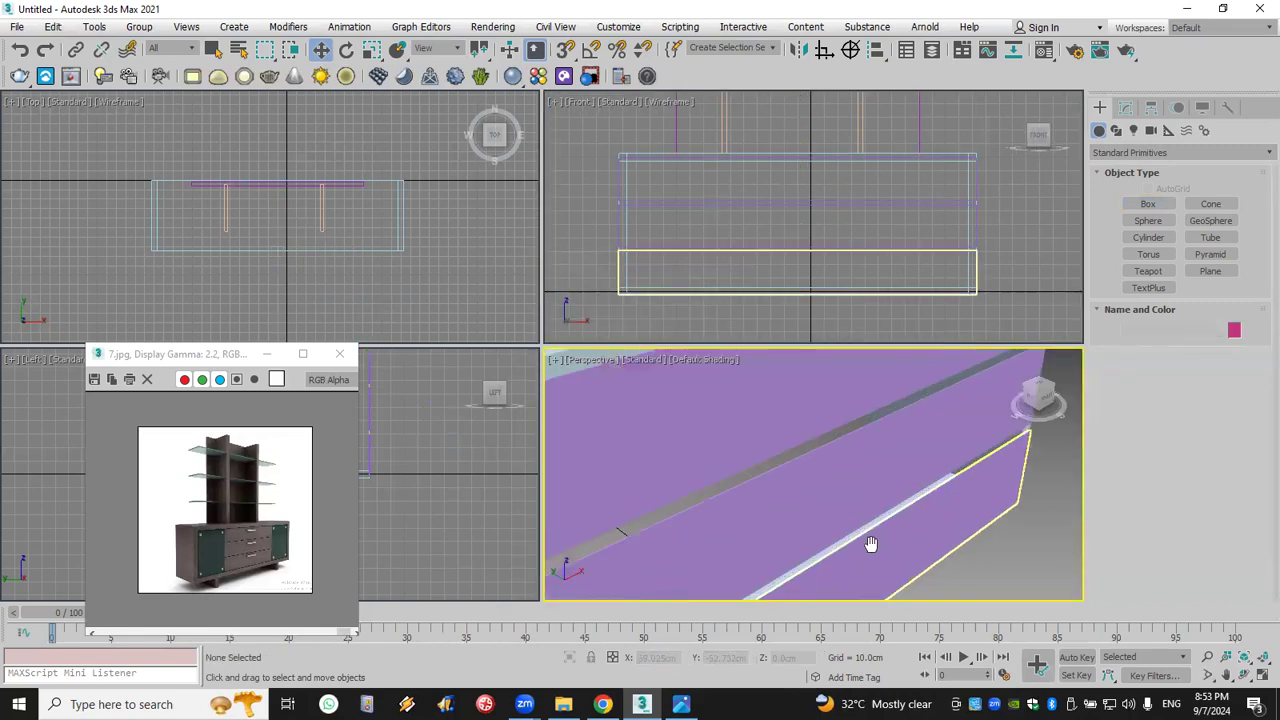
left_click(819, 436)
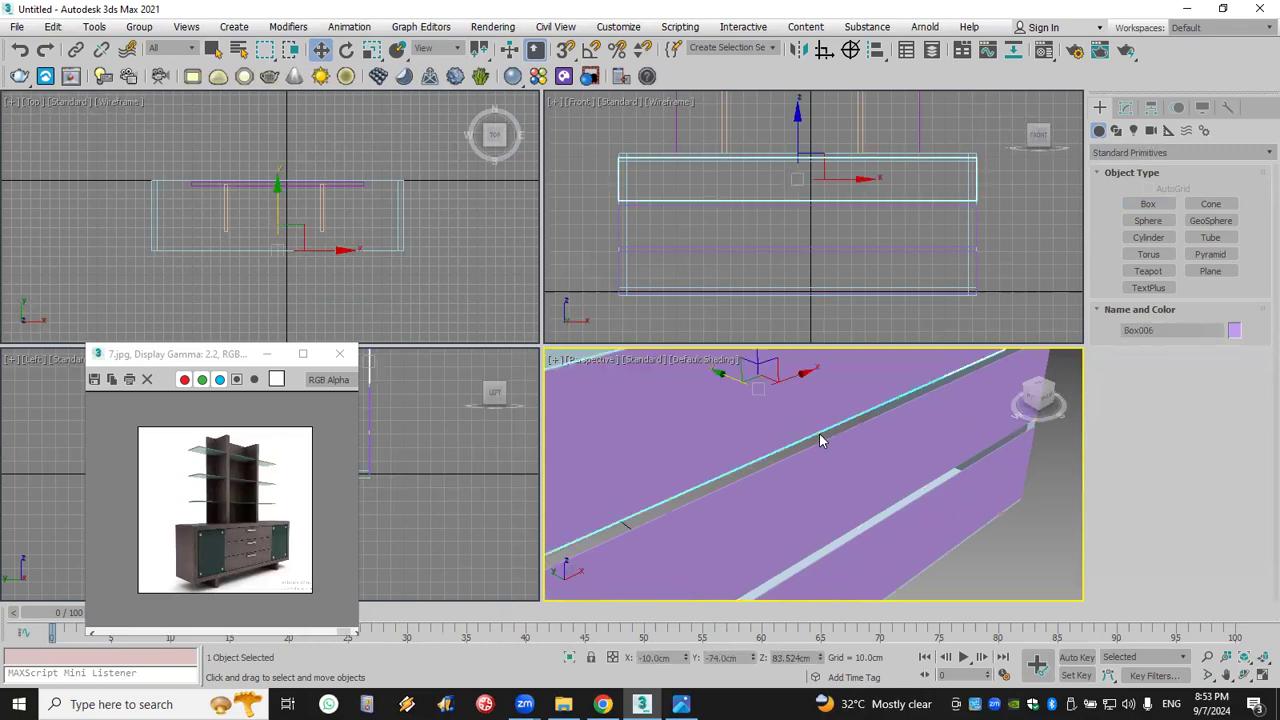
scroll(819, 440, "down", 5)
left_click(820, 443)
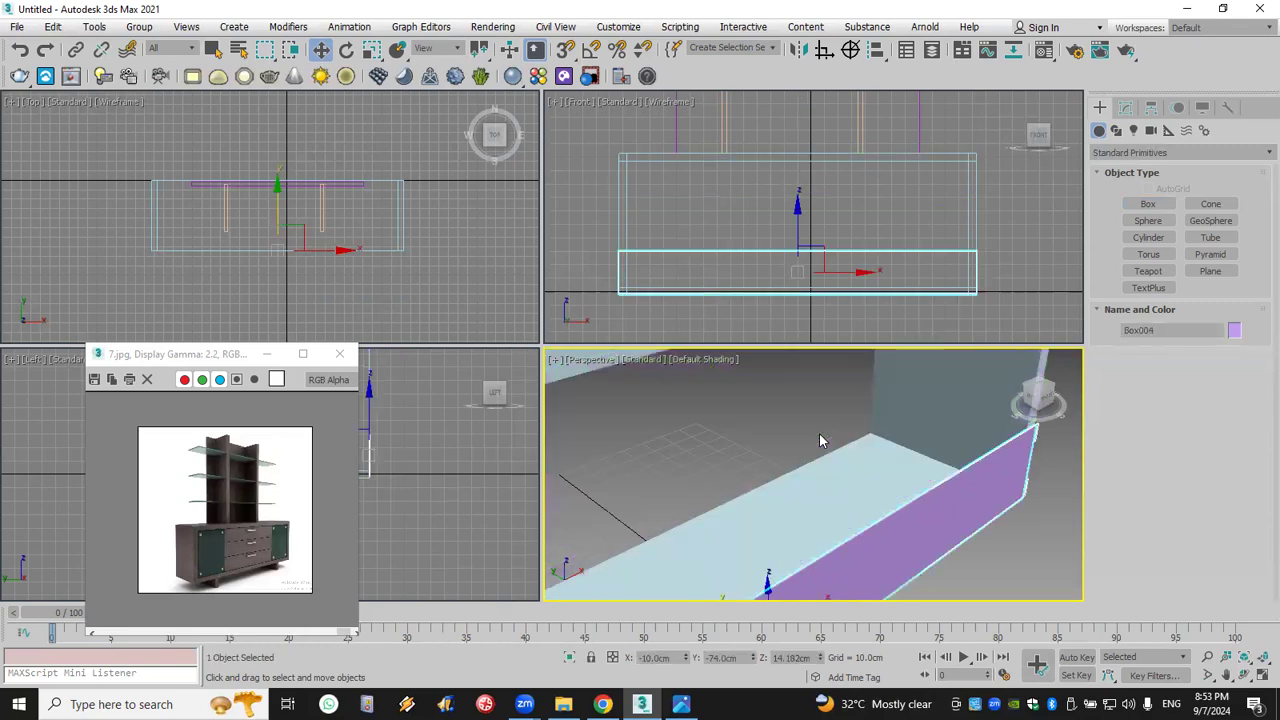
left_click(913, 556)
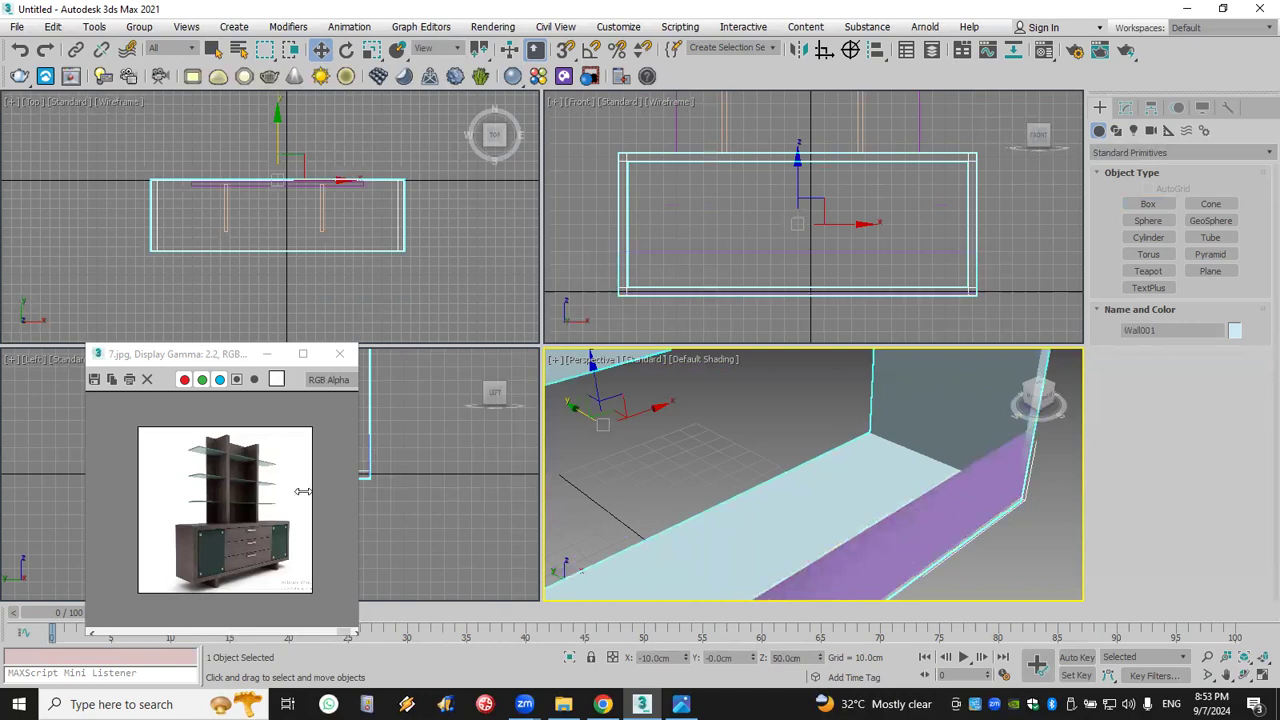
key("Delete")
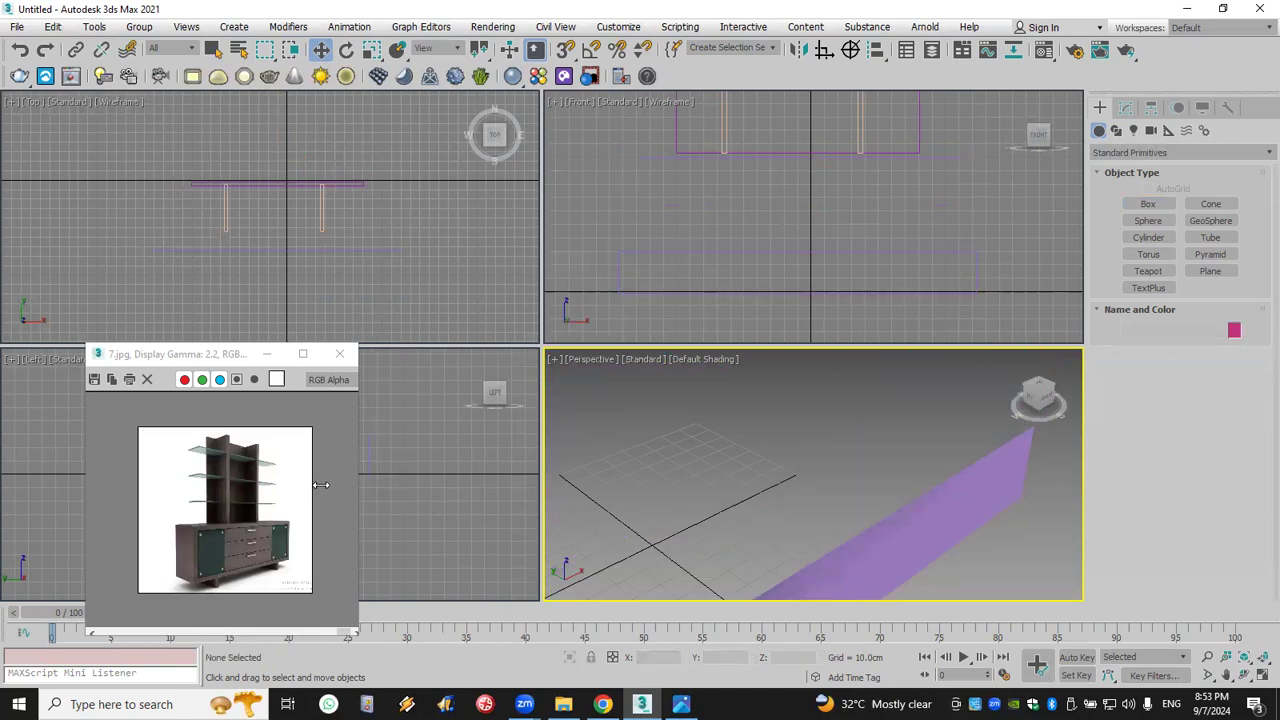
- Delete all the remaining cabinet parts from the scene and close the reference image window
left_click(180, 168)
left_click_drag(138, 156, 466, 301)
key("Delete")
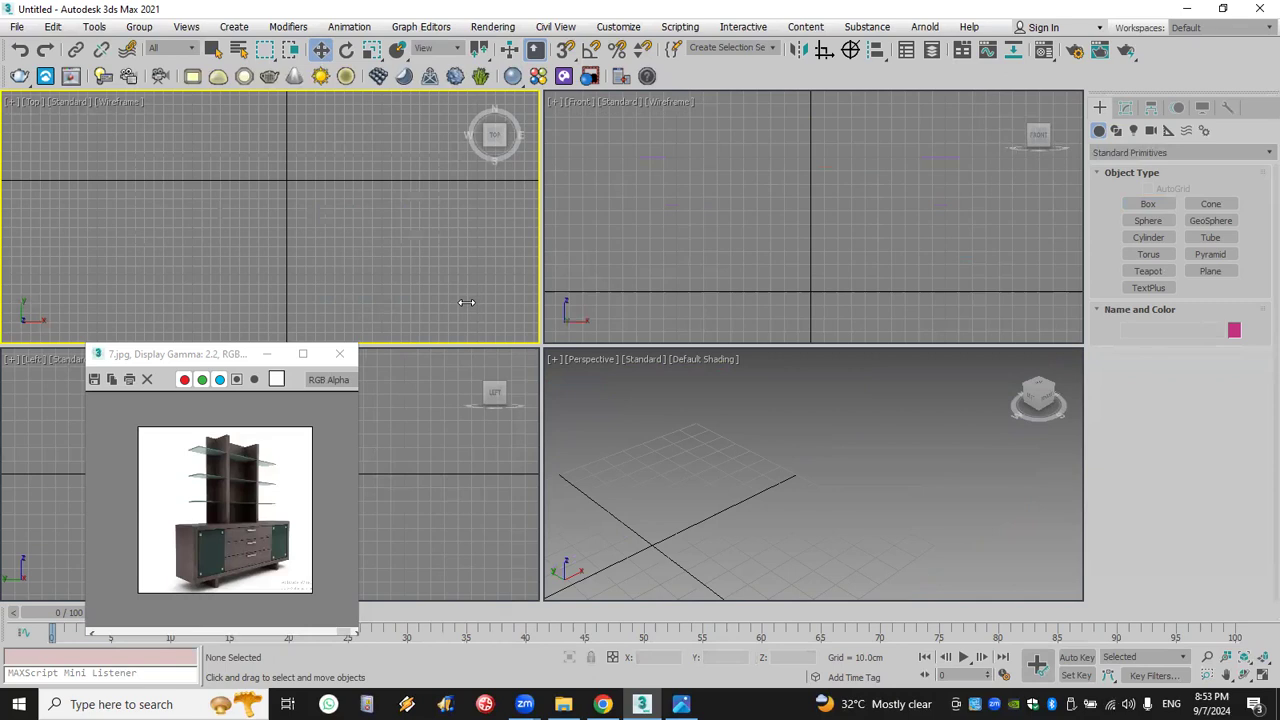
left_click(341, 355)
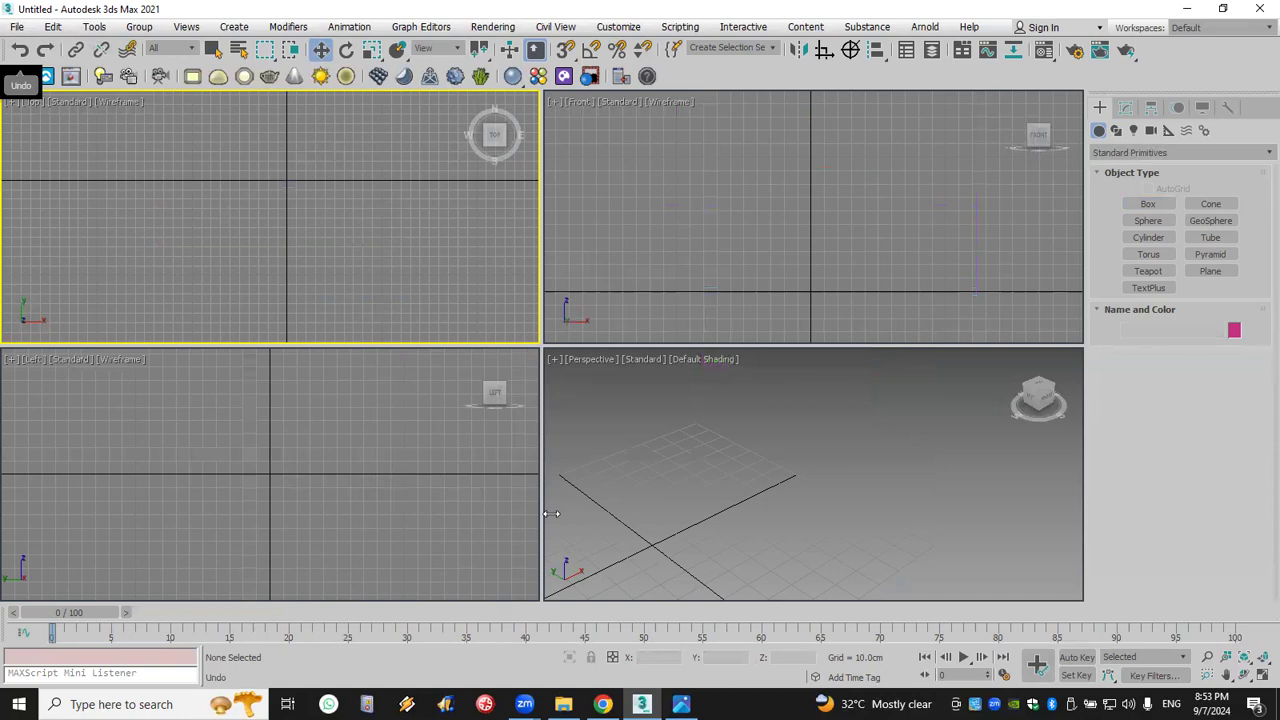
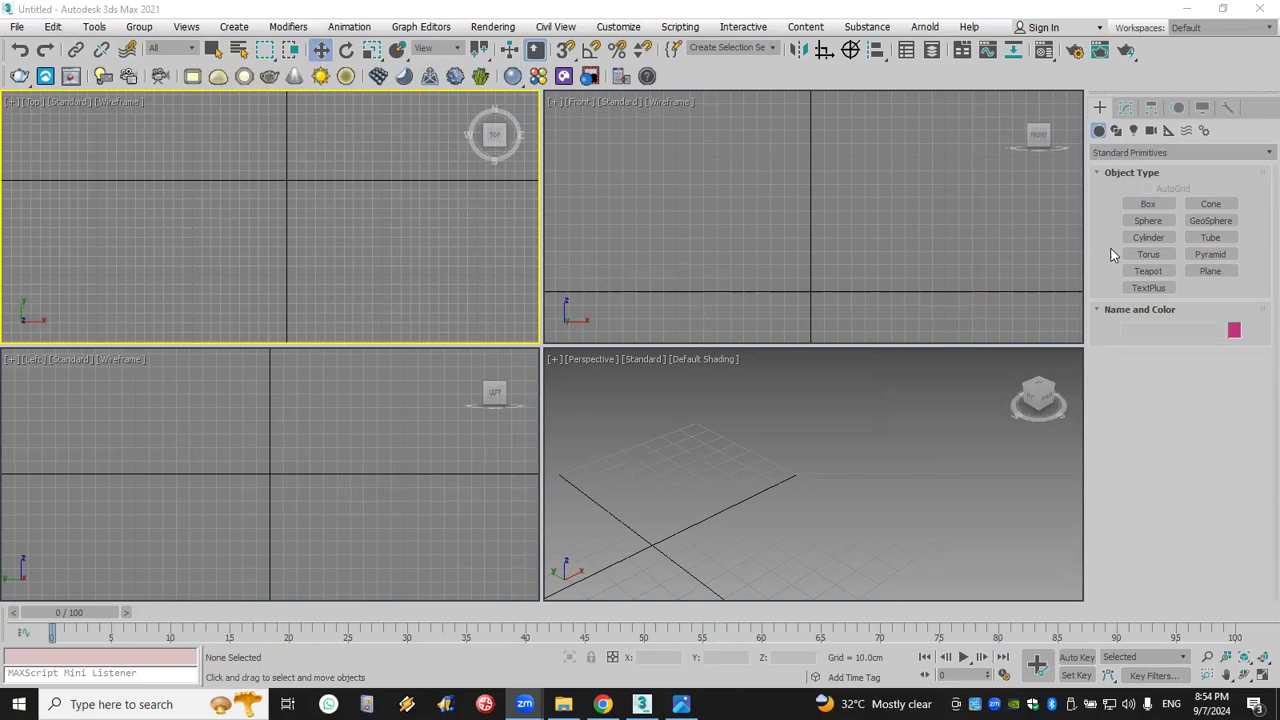
- Create a box about 77.6 × 97 cm and 32 cm high in the Top view
left_click(1146, 205)
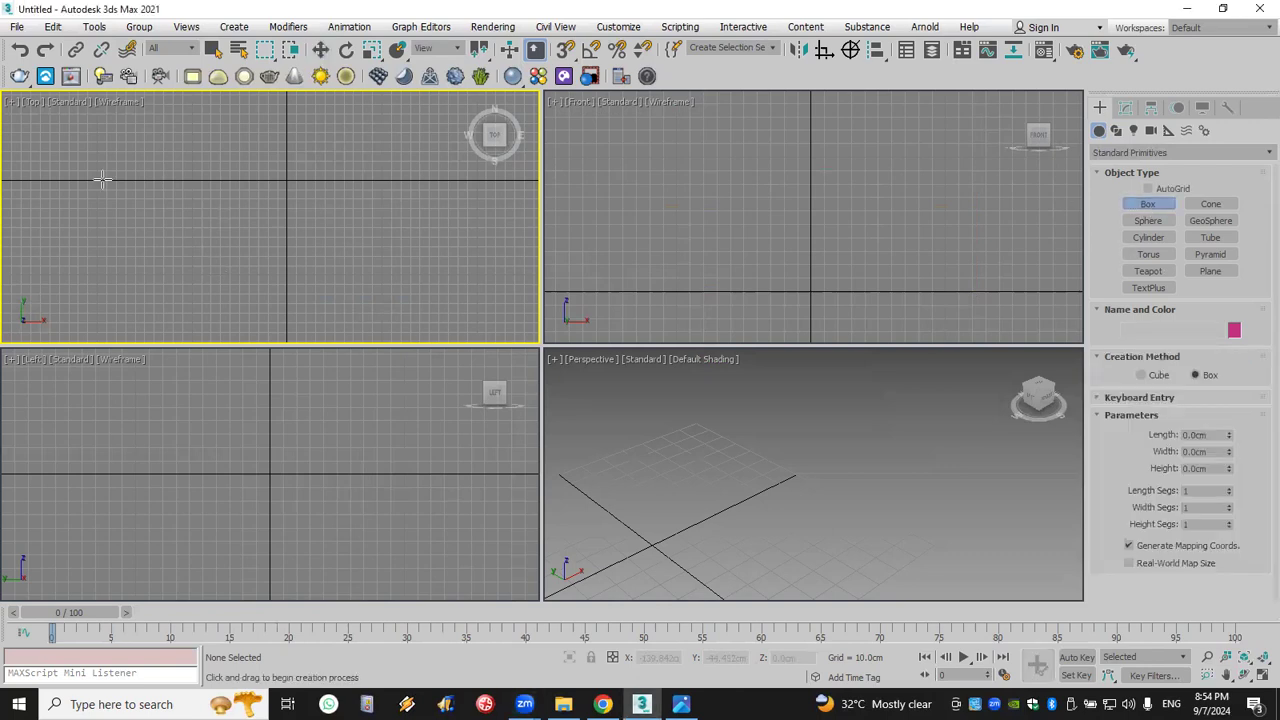
left_click_drag(102, 178, 196, 251)
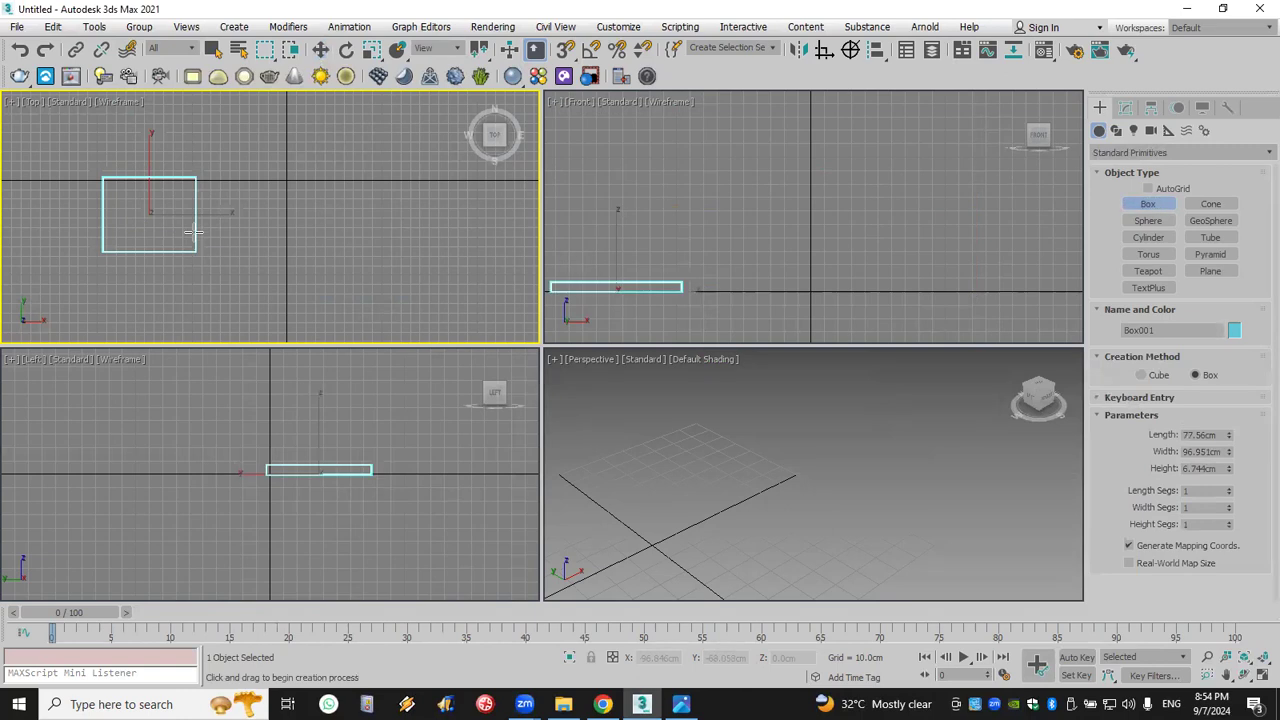
left_click(193, 221)
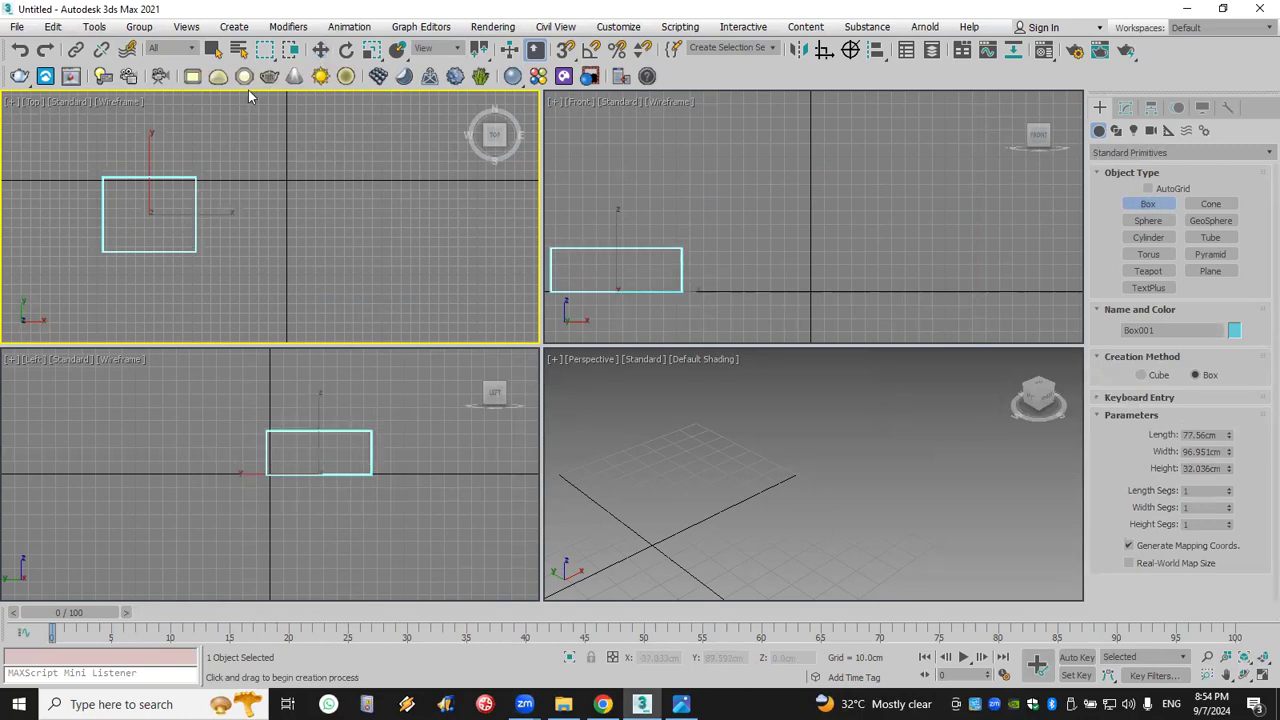
left_click(320, 51)
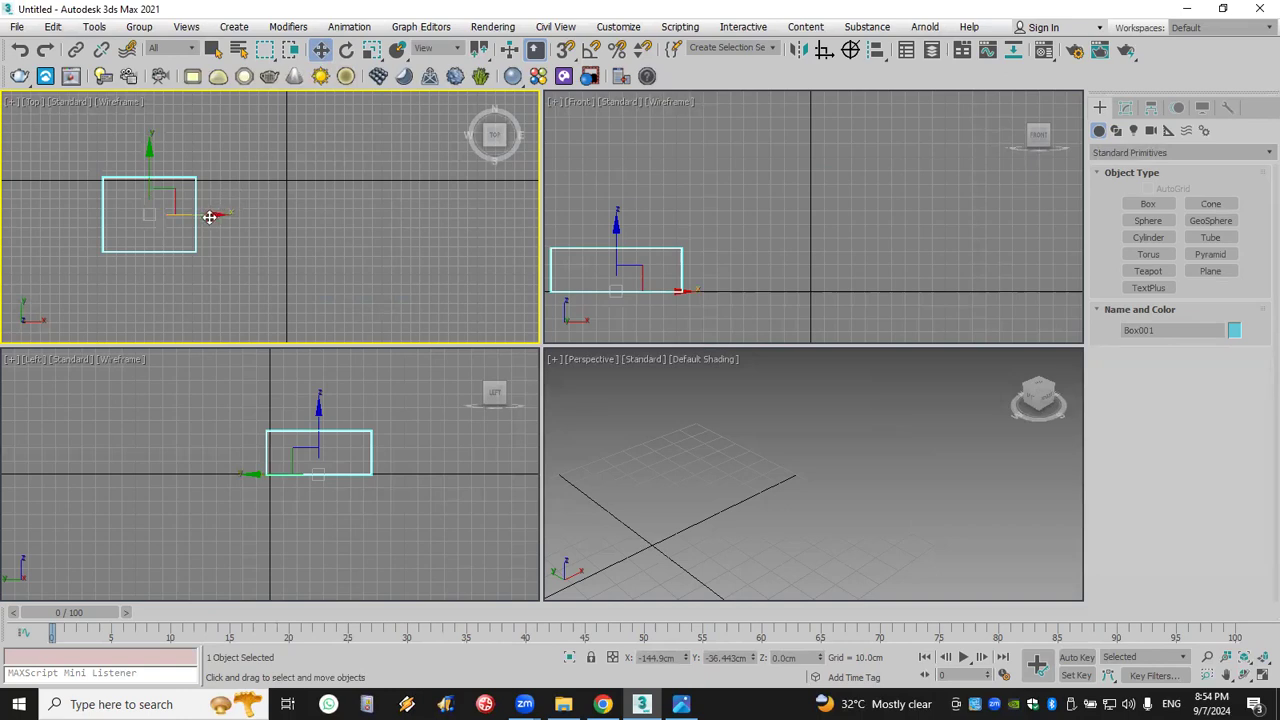
mouse_move(207, 217)
left_mouse_down()
mouse_move(283, 234)
mouse_move(349, 183)
mouse_move(365, 222)
left_mouse_up()
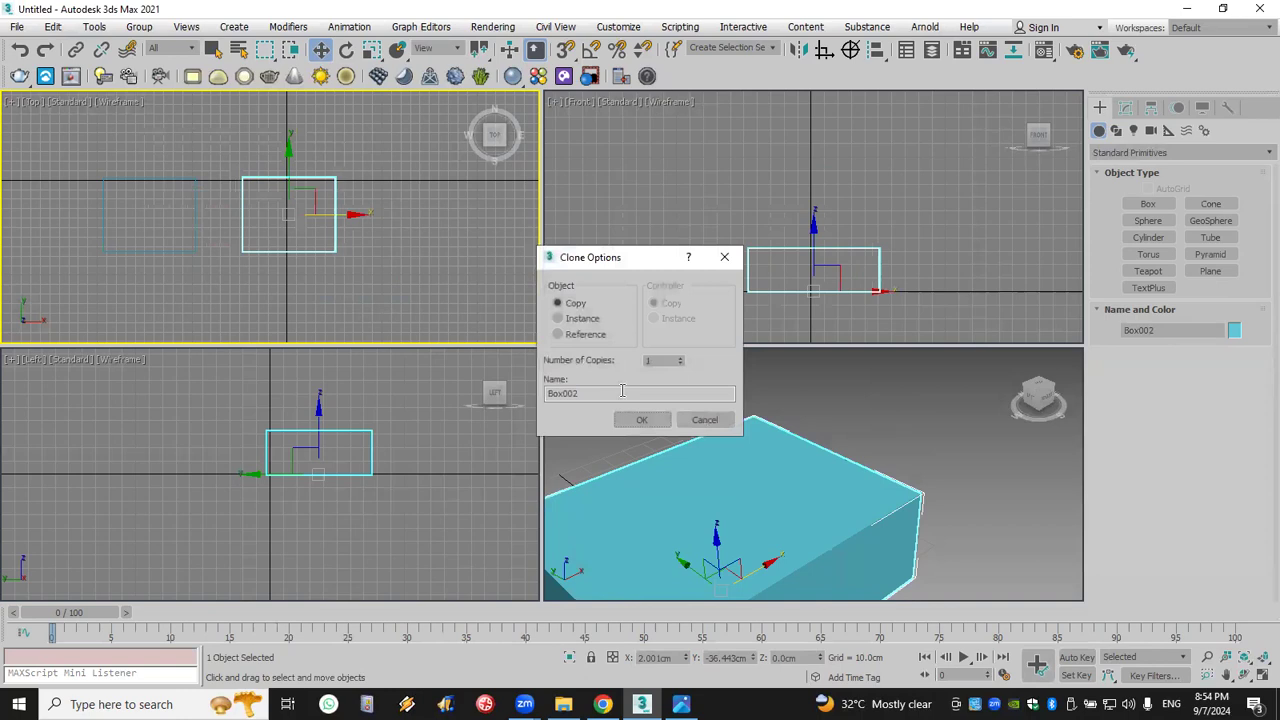
left_click(700, 420)
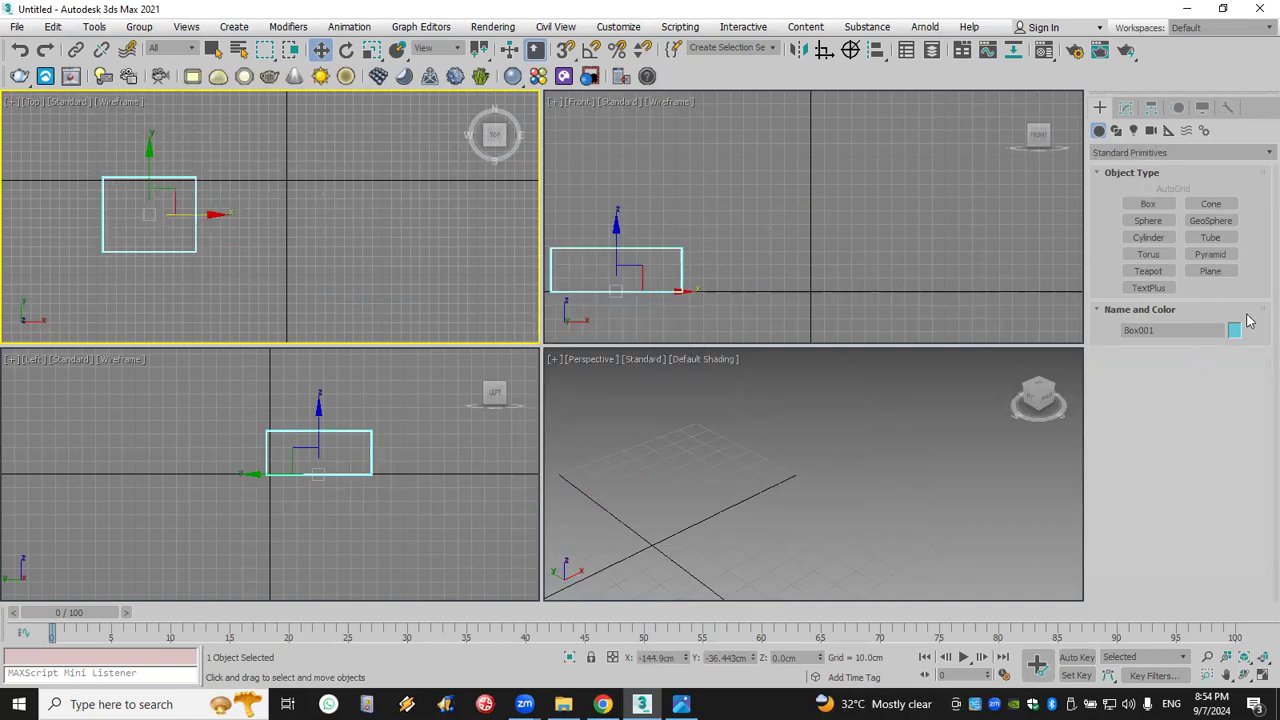
- Color the box white and make a row of evenly spaced copies along the X axis in the Top view
left_click(778, 386)
left_click(720, 440)
mouse_move(216, 216)
left_mouse_down("shift")
mouse_move(291, 223)
mouse_move(339, 142)
mouse_move(348, 190)
mouse_move(306, 149)
mouse_move(323, 139)
mouse_move(329, 194)
mouse_move(303, 200)
left_mouse_up("shift")
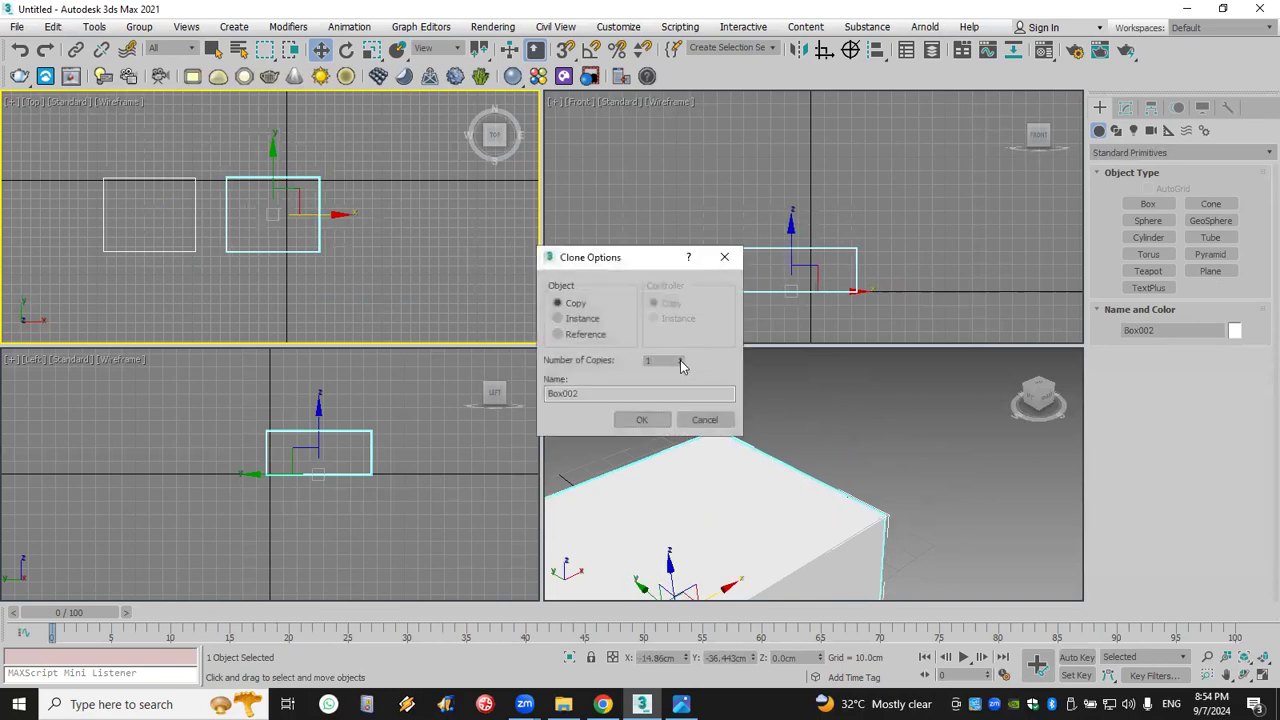
left_click(642, 419)
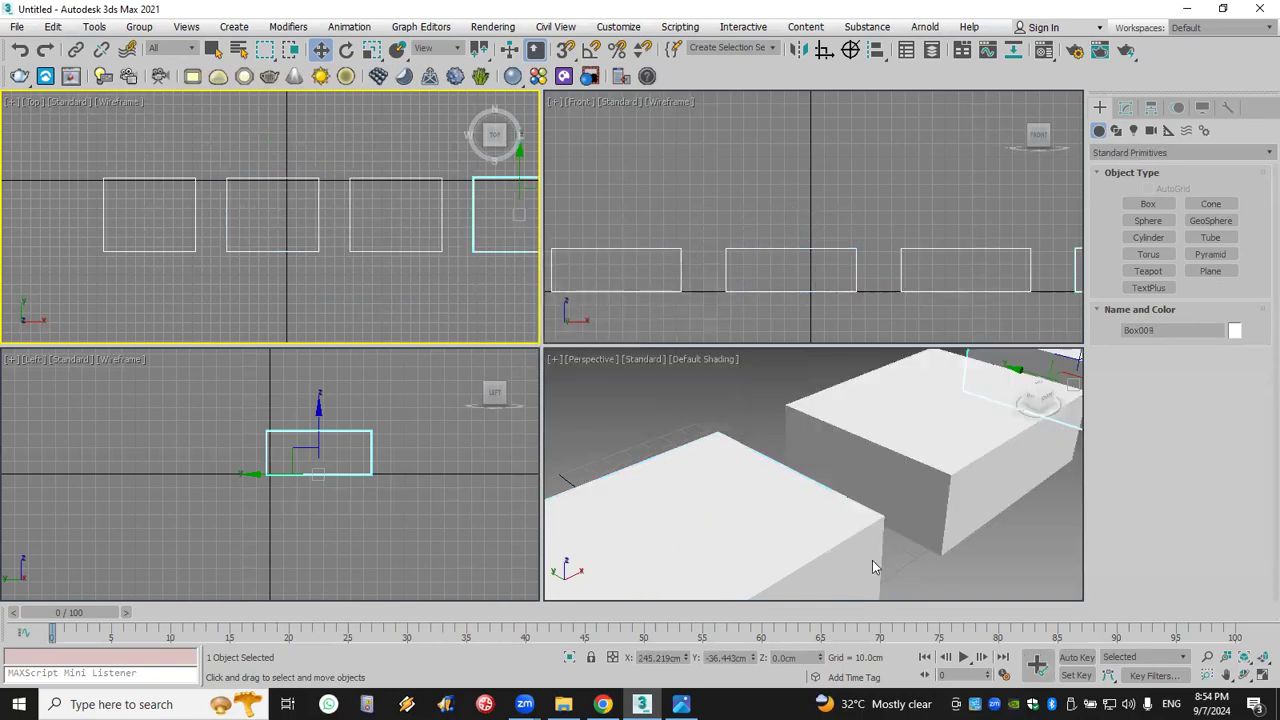
- Delete all the boxes from the scene
scroll(872, 567, "down", 5)
middle_click_drag(209, 200, 279, 224)
scroll(99, 181, "down", 2)
left_click_drag(501, 299, 505, 300)
key("Delete")
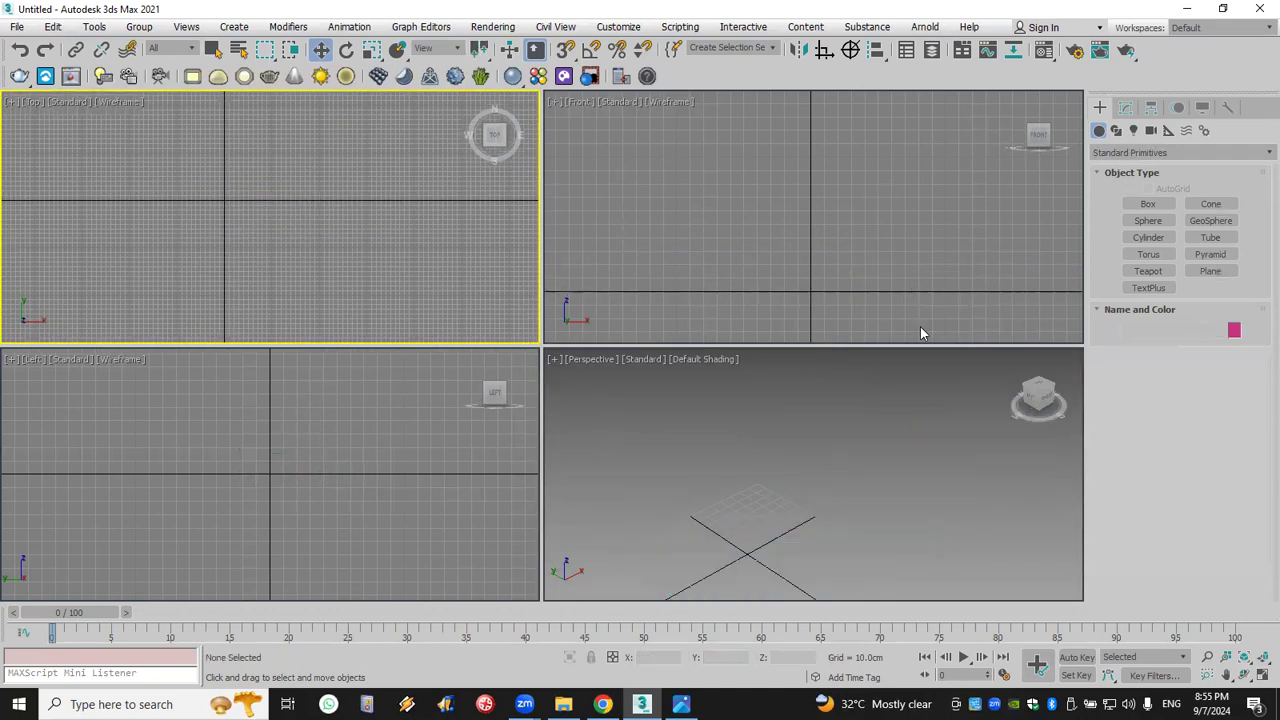
- Create five cubes of different sizes, scattered roughly along the X axis in the Top view, using the Cube creation method
left_click(1147, 207)
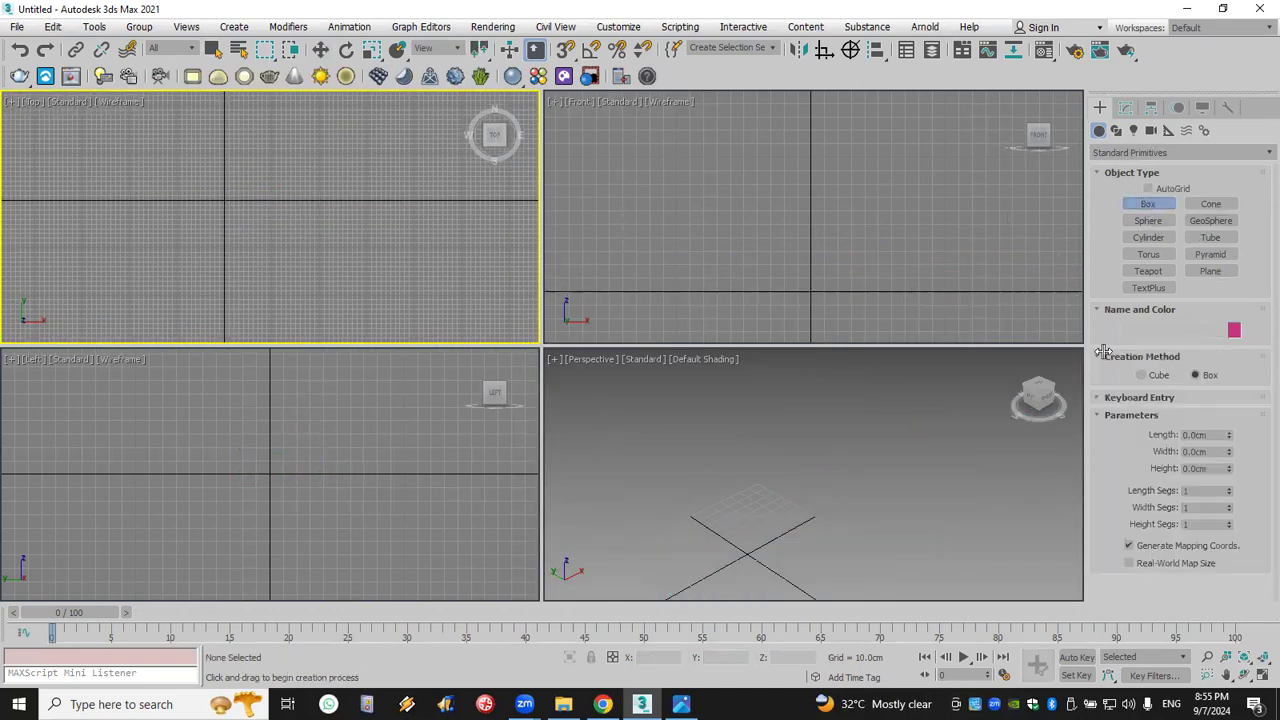
left_click_drag(202, 212, 425, 213)
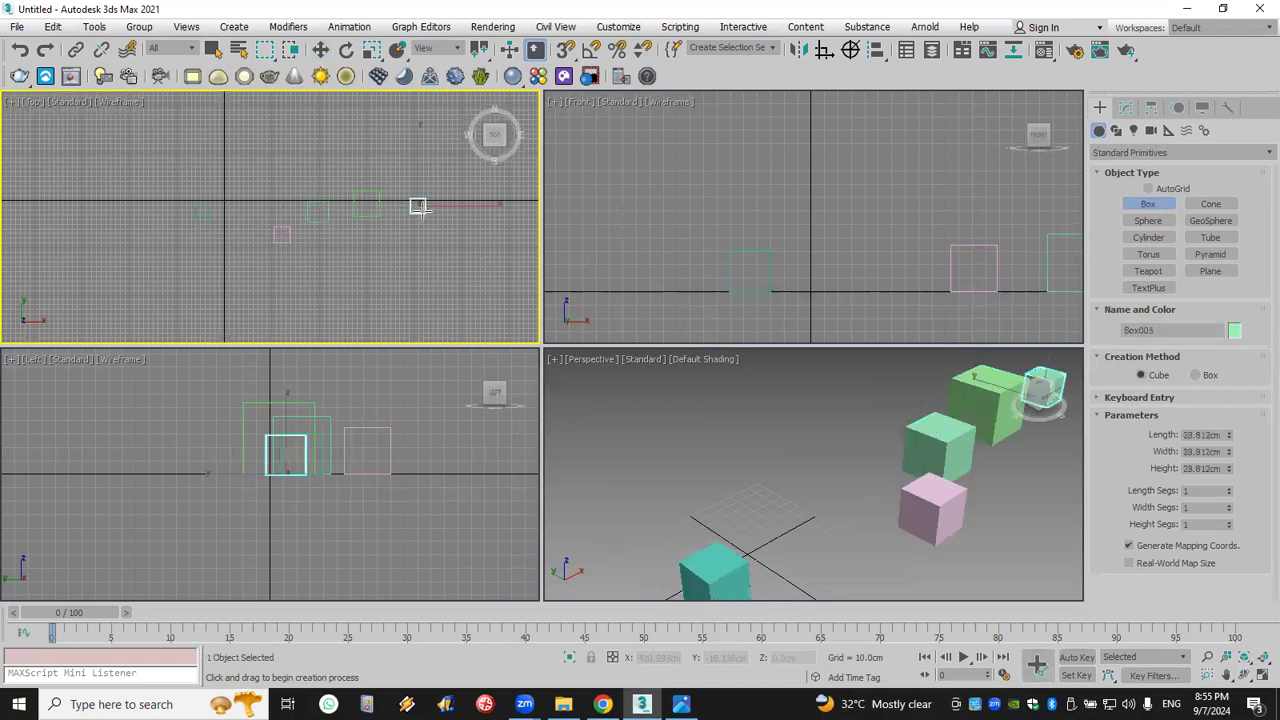
key("w")
middle_click_drag(394, 276, 321, 272)
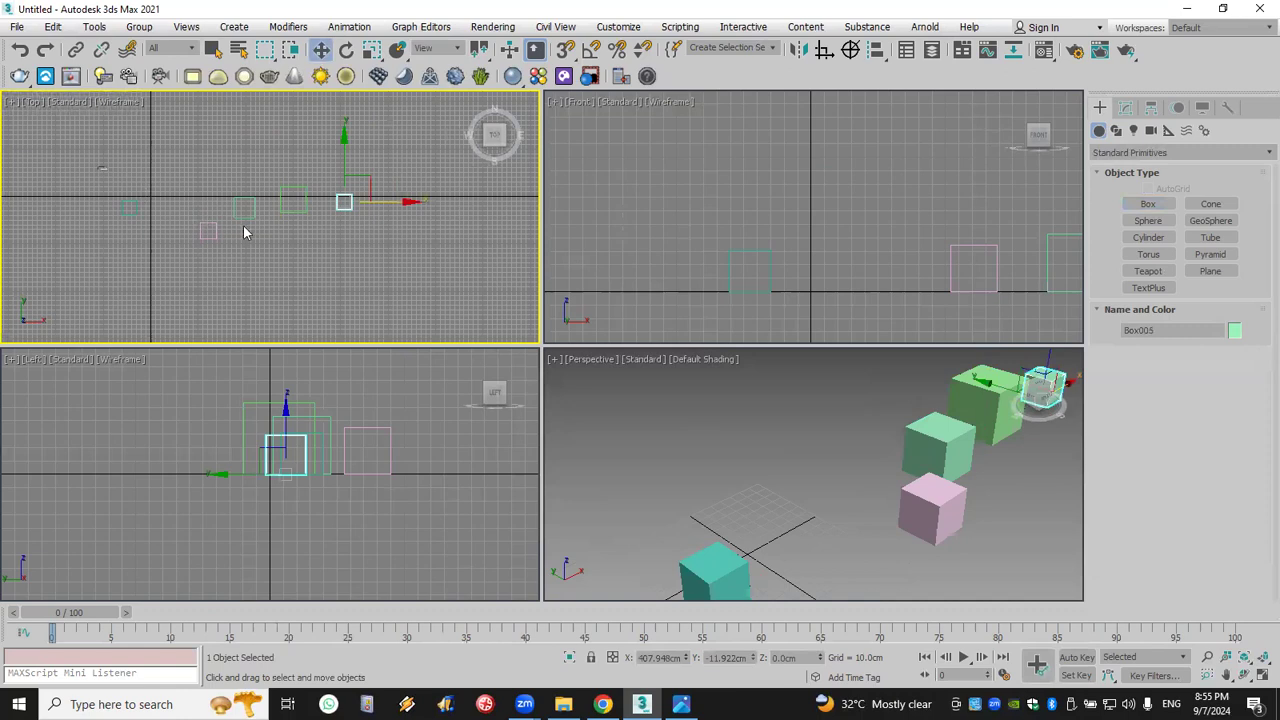
- Set the object color of all five cubes to white
key("ctrl+a")
left_click(1235, 330)
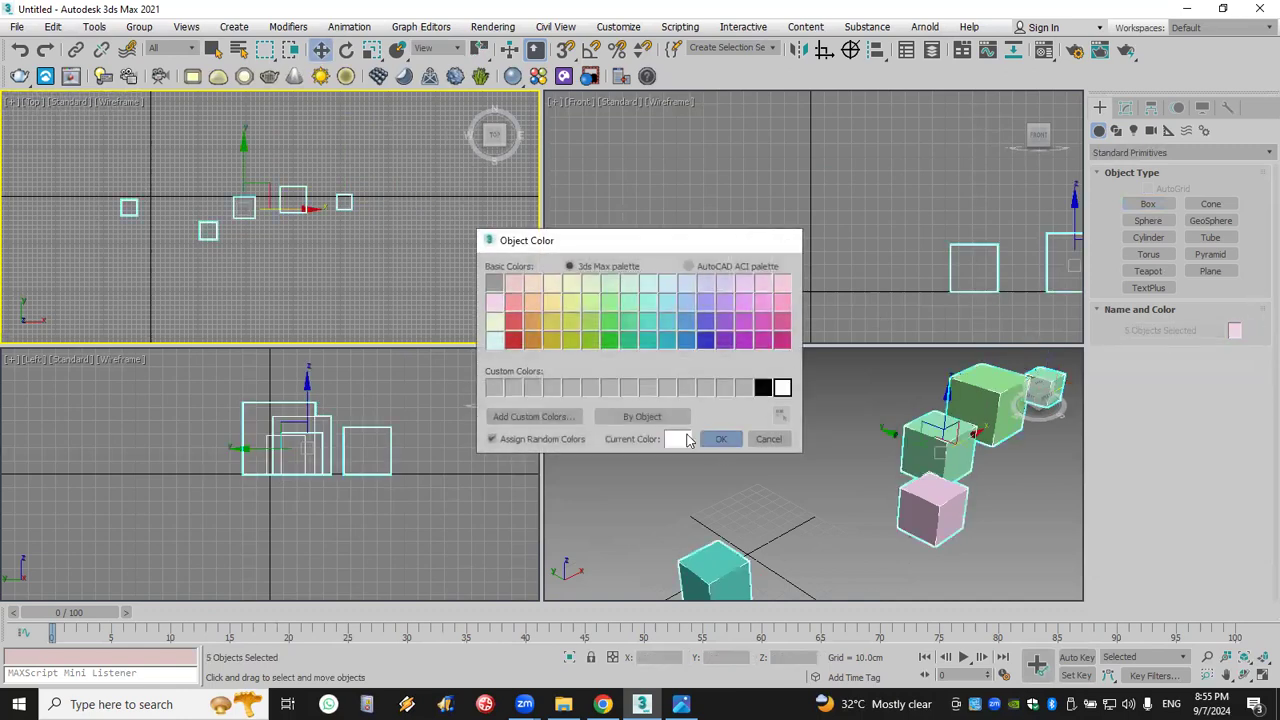
left_click(721, 446)
left_click(403, 291)
key("ctrl+a")
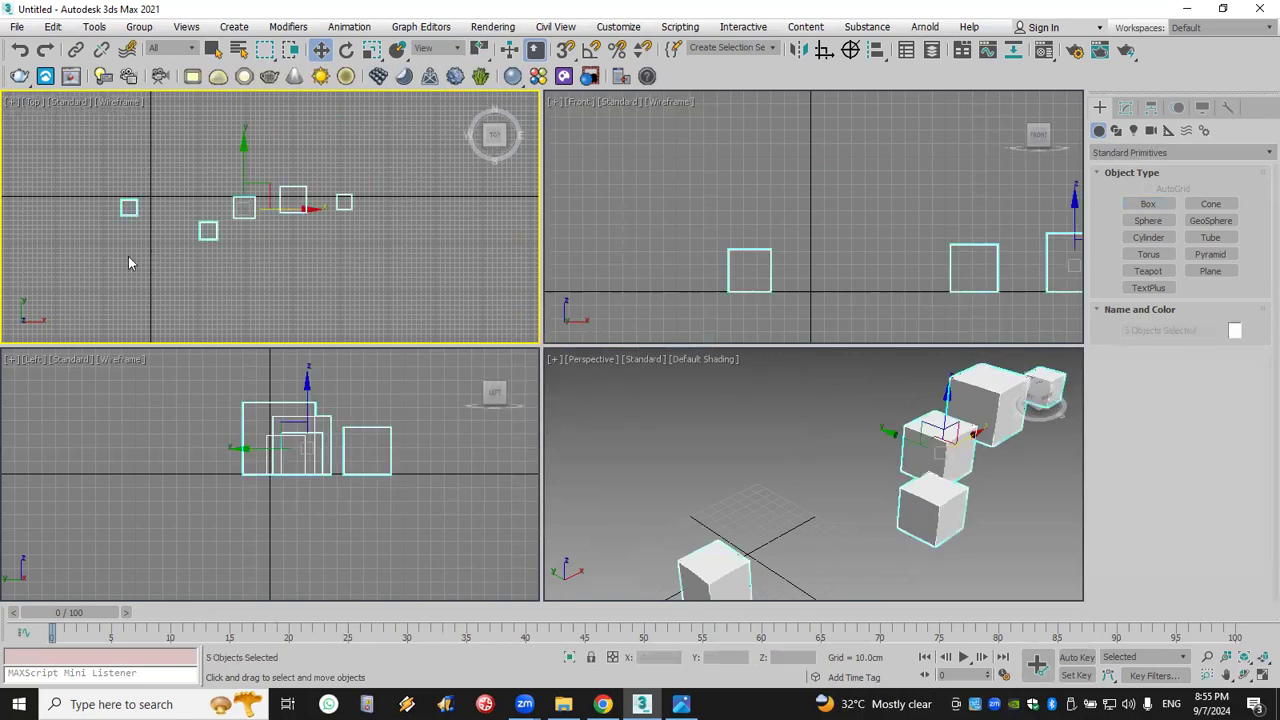
- Try aligning all five cubes to the leftmost cube in Y position, testing the center, minimum and maximum references
left_click(876, 50)
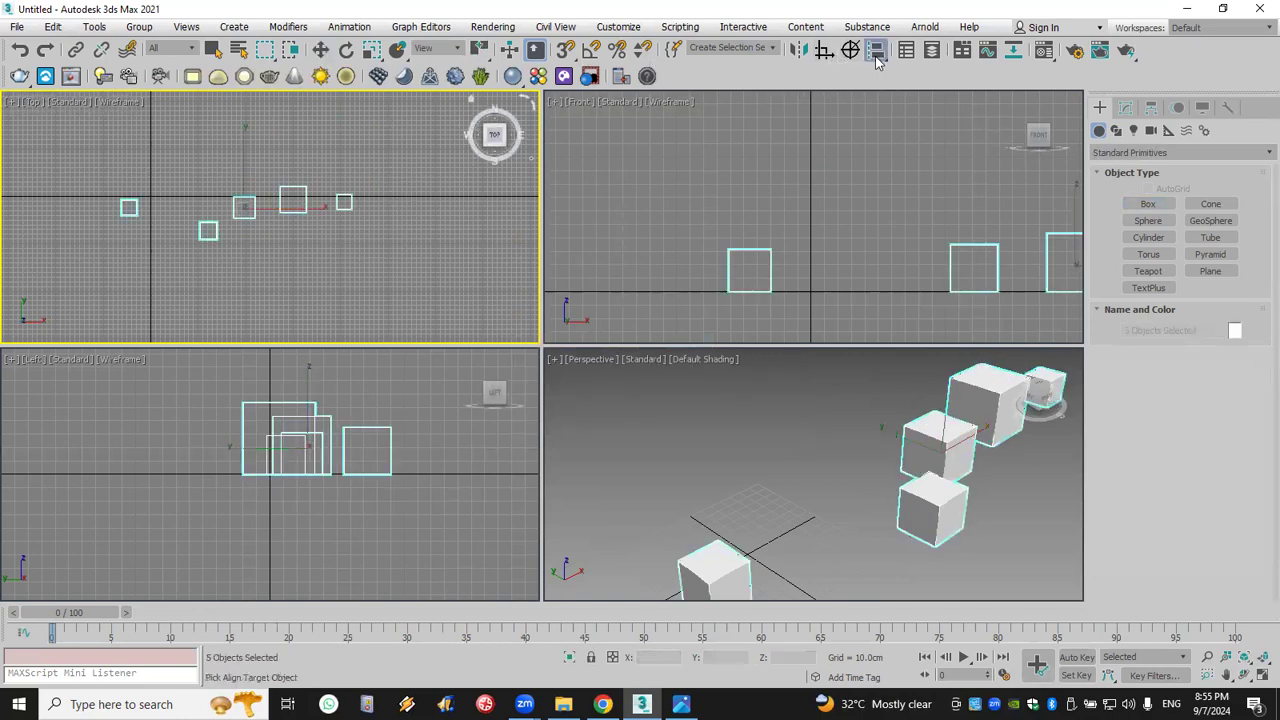
left_click(127, 210)
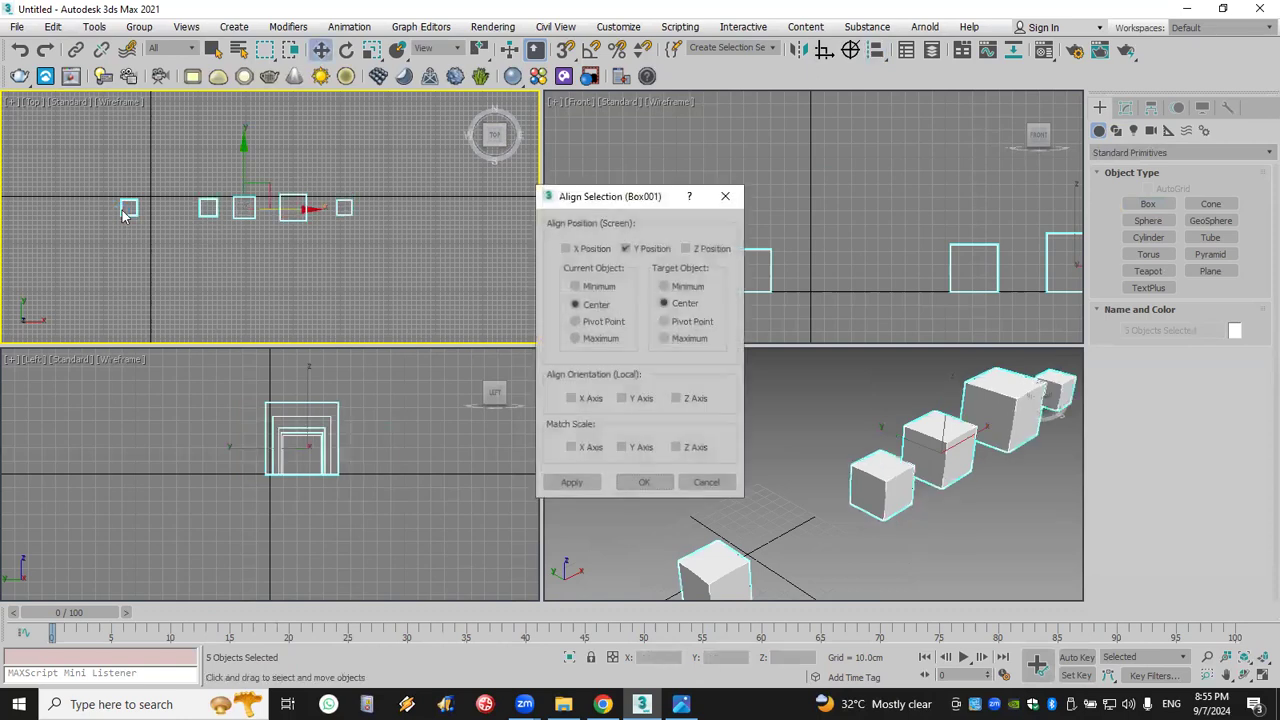
left_click(600, 286)
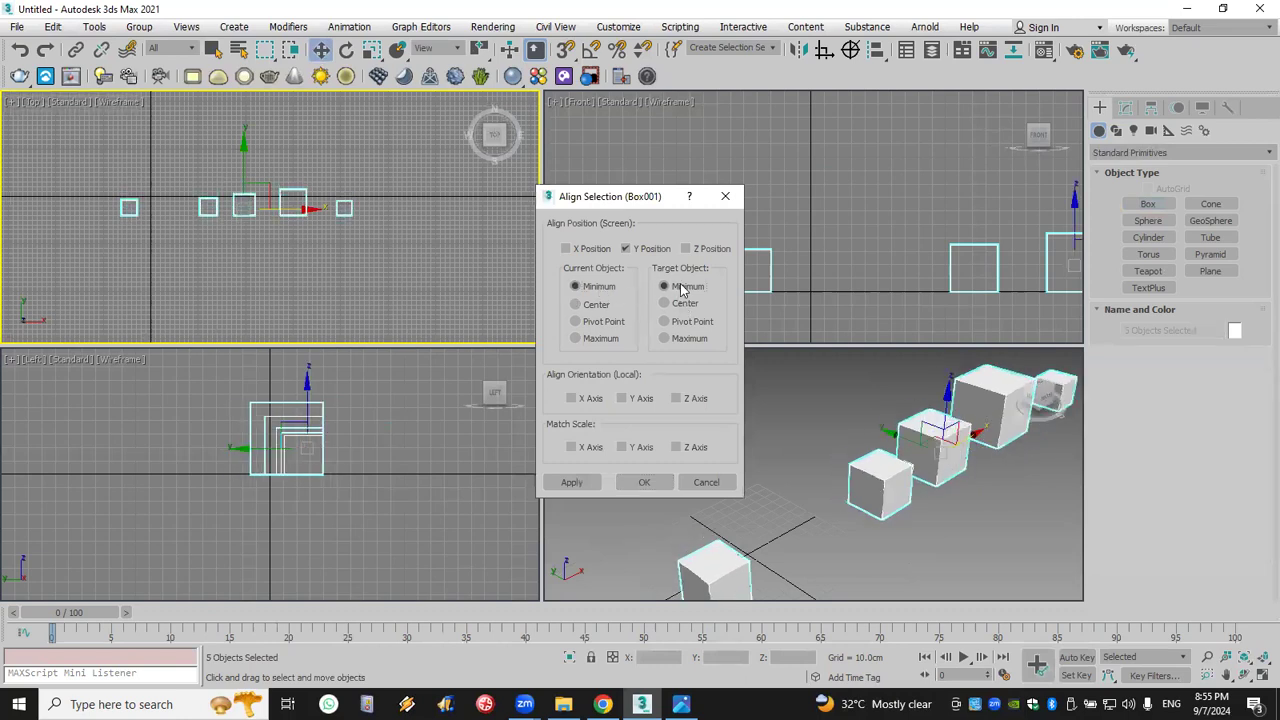
left_click(594, 340)
left_click(679, 341)
left_click(665, 303)
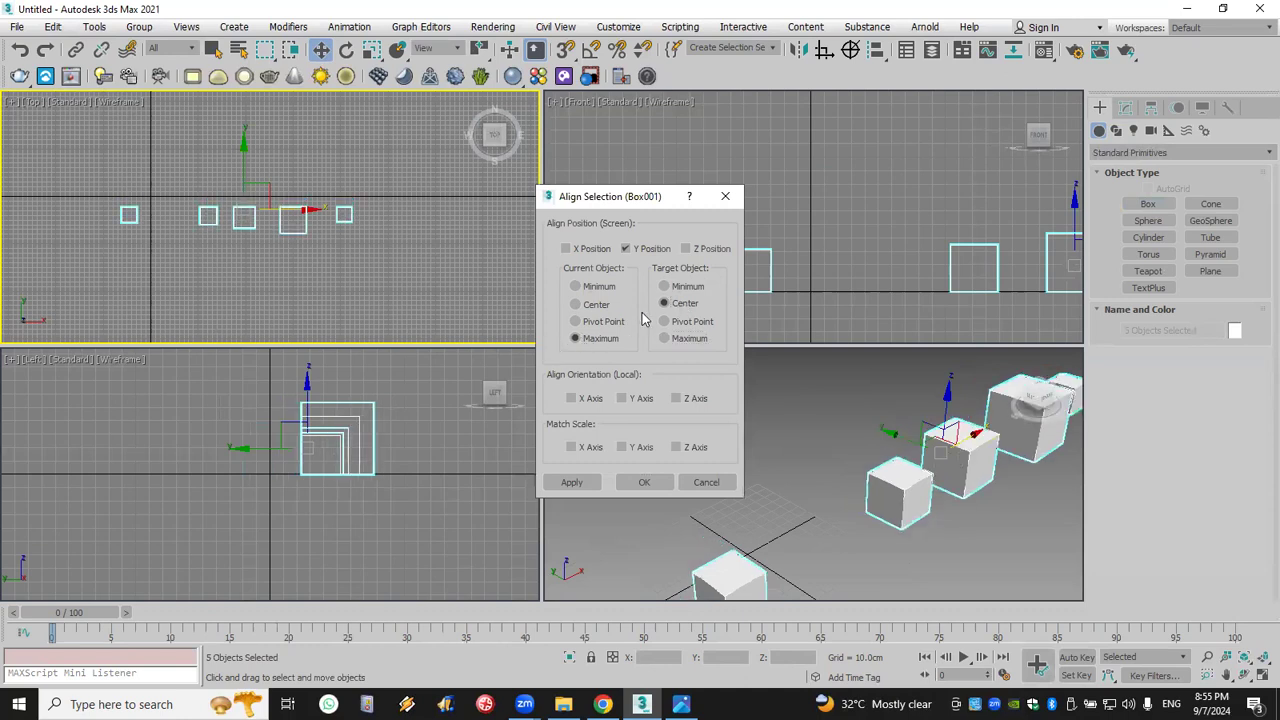
- Turn on orientation alignment for the X, Y and Z axes and move the Align Selection dialog clear of the cubes
left_click(585, 400)
left_click(626, 402)
left_click(688, 402)
left_click_drag(587, 203, 941, 45)
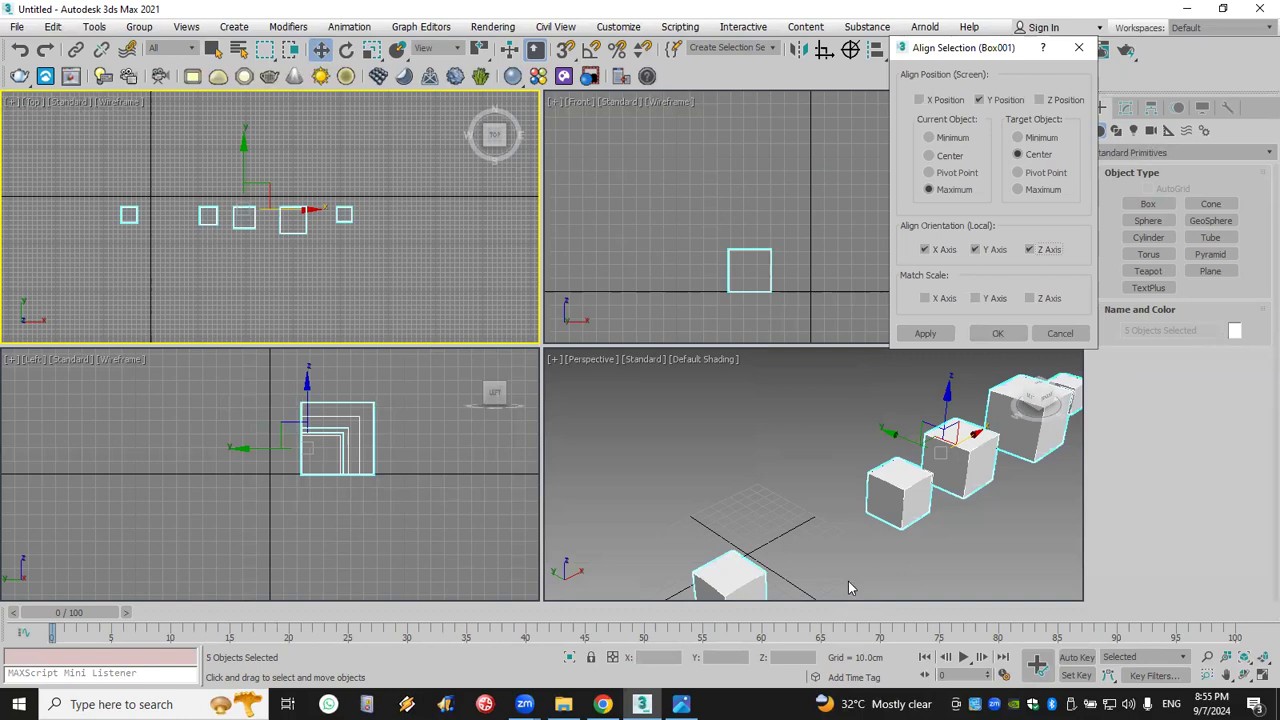
- Switch to the Interior image folder, view the bed in image 1, and close it and the open image 77
mouse_move(522, 702)
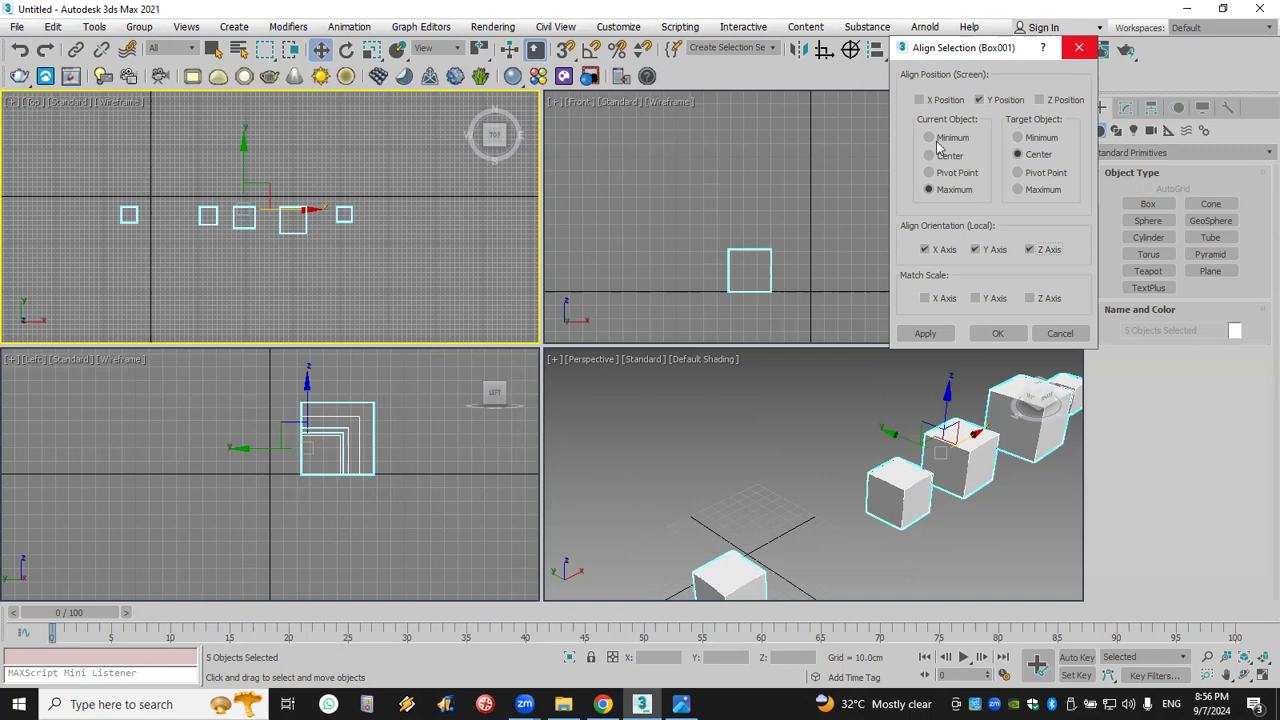
left_click(563, 704)
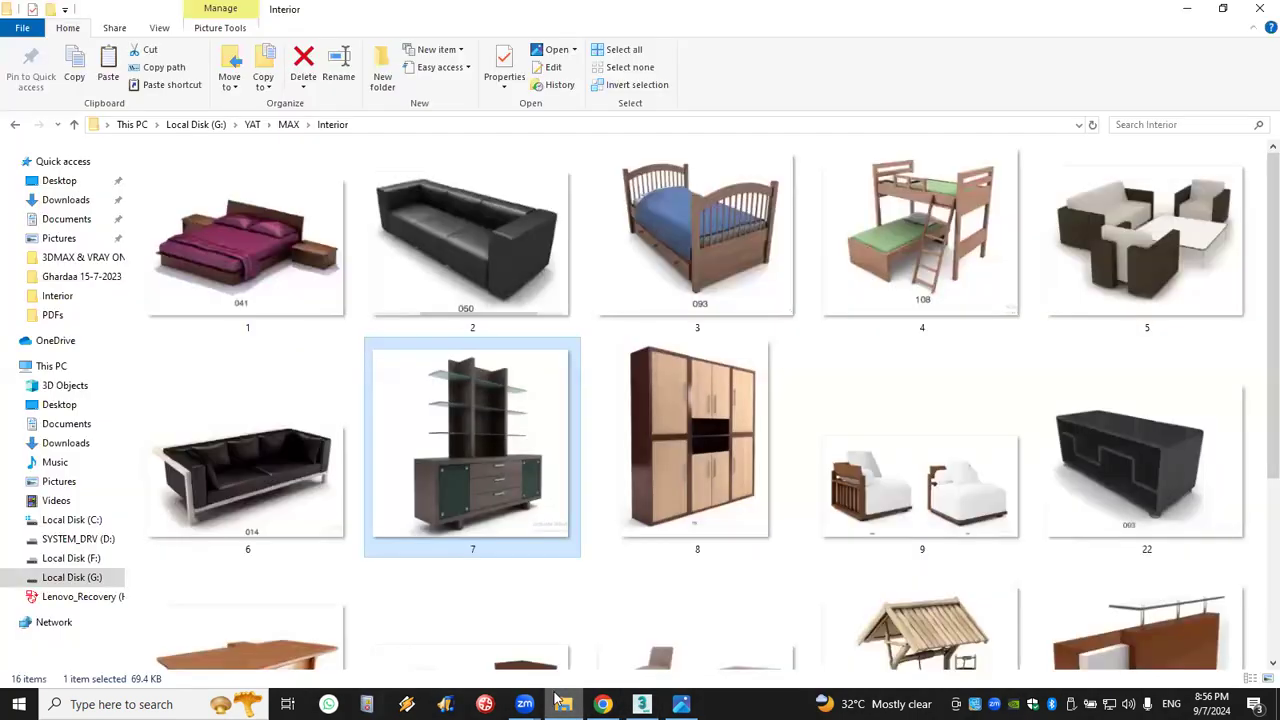
double_click(243, 265)
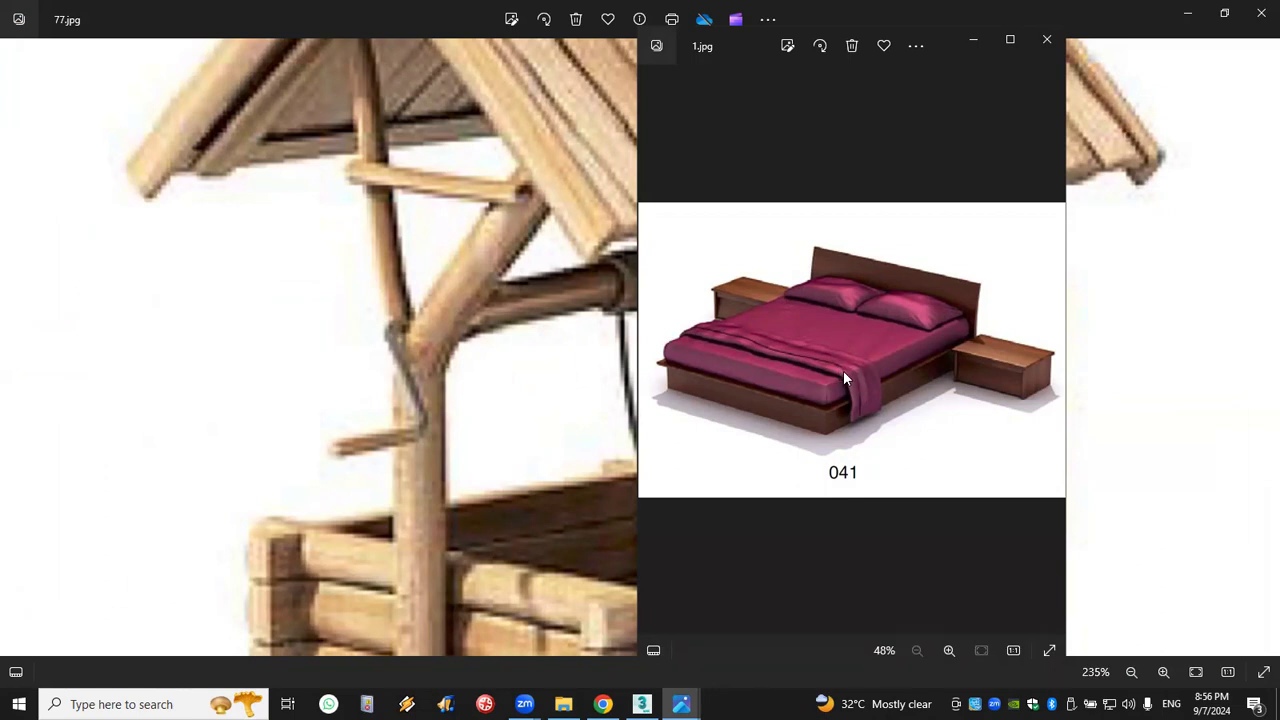
left_click(1047, 39)
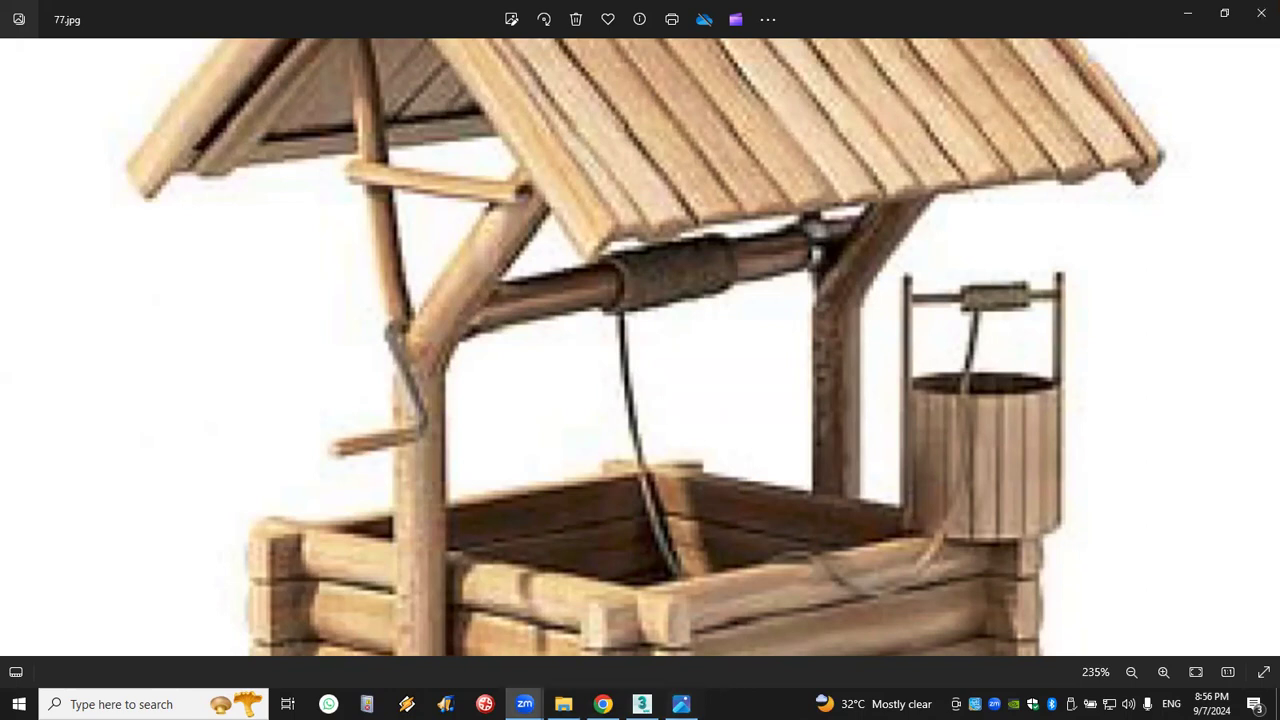
scroll(229, 506, "down", 1, "ctrl")
key("alt+F4")
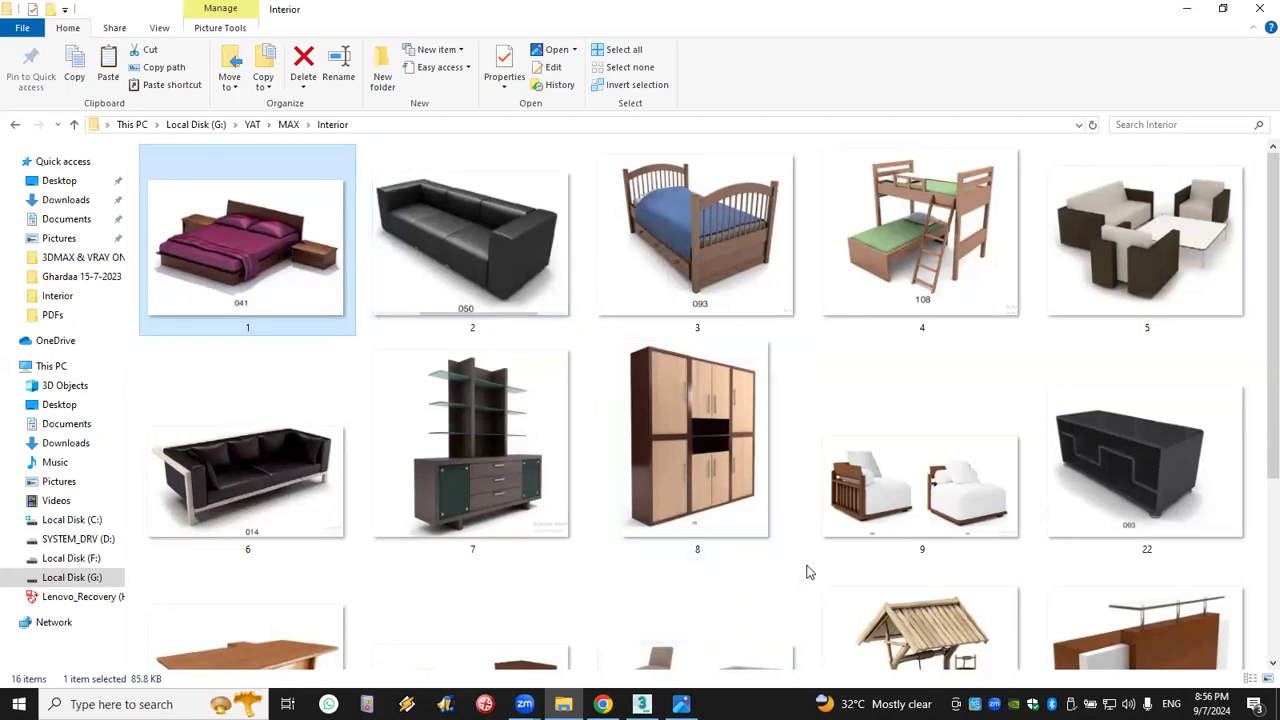
- Open image 55 at full window size and zoom in to examine the chair, table and sofa designs
scroll(808, 545, "down", 3)
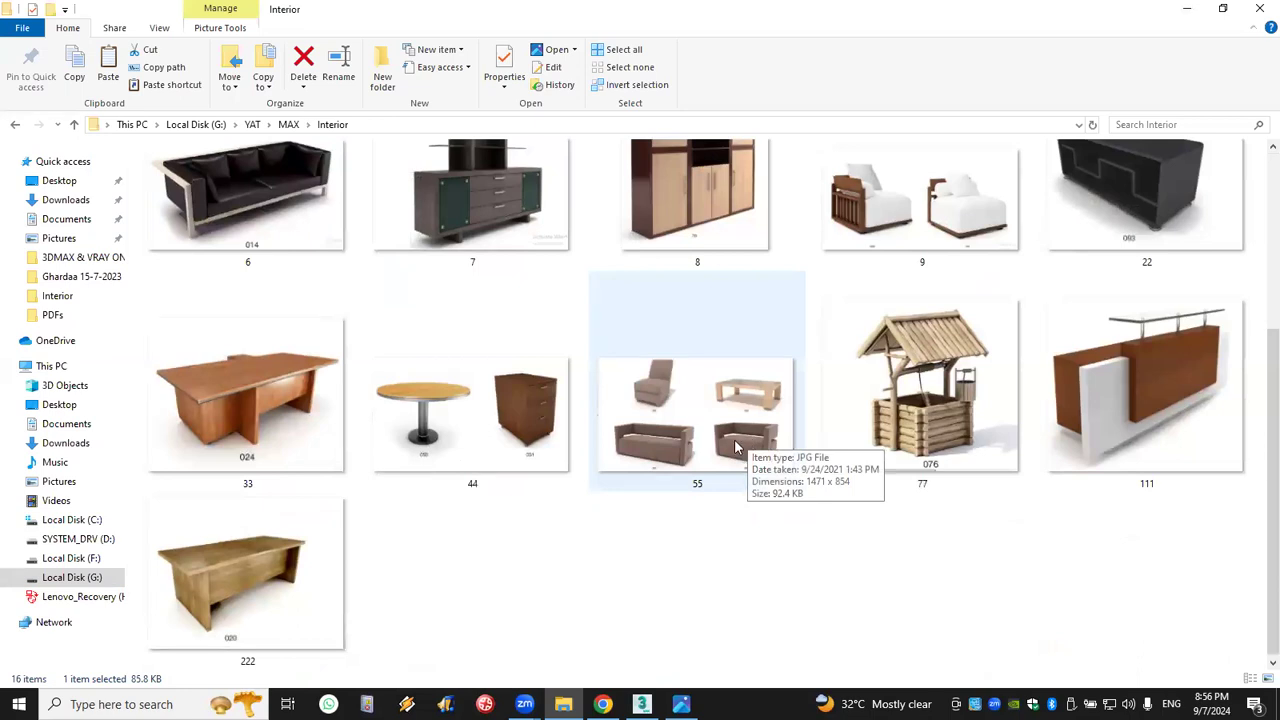
double_click(684, 457)
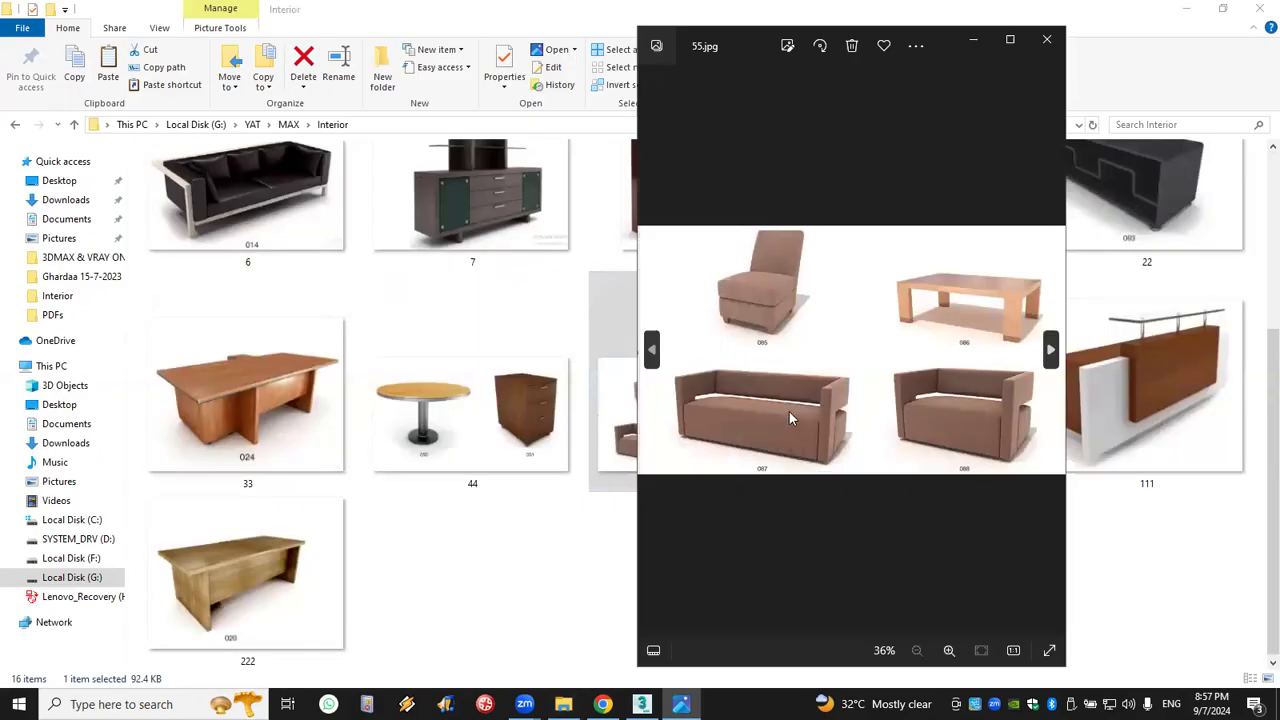
double_click(742, 45)
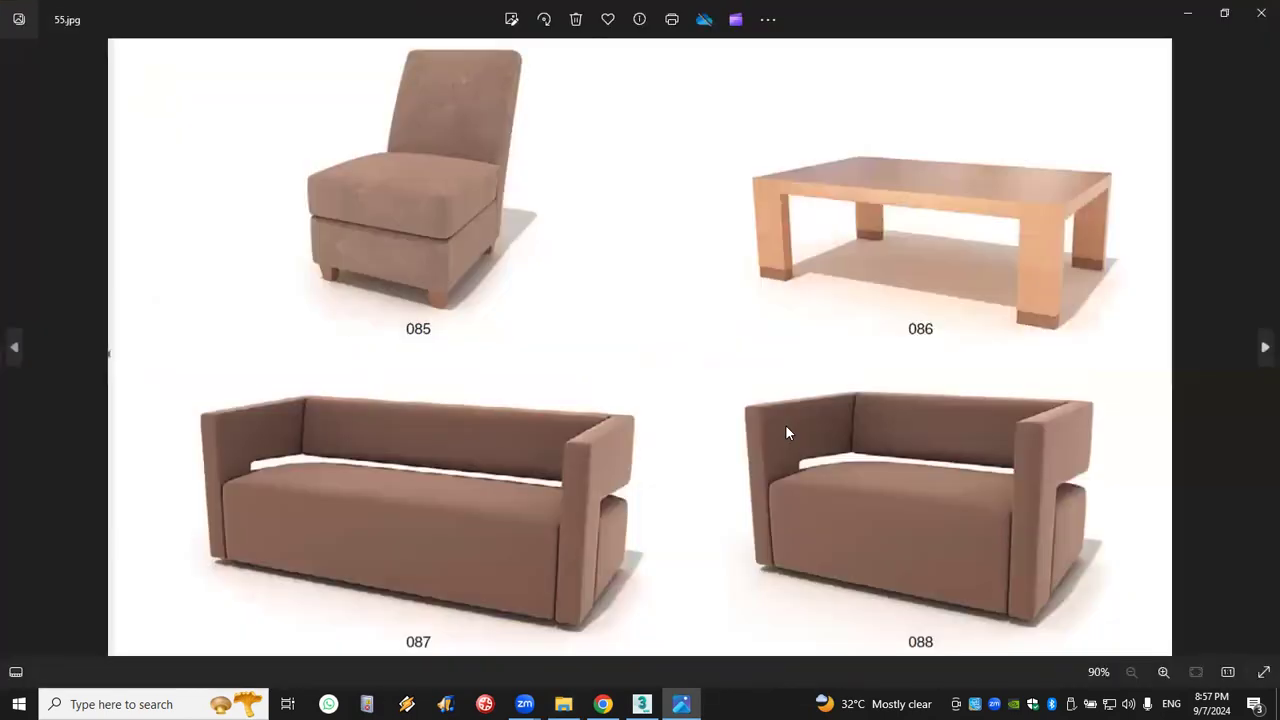
scroll(631, 534, "up", 2)
scroll(575, 565, "down", 1)
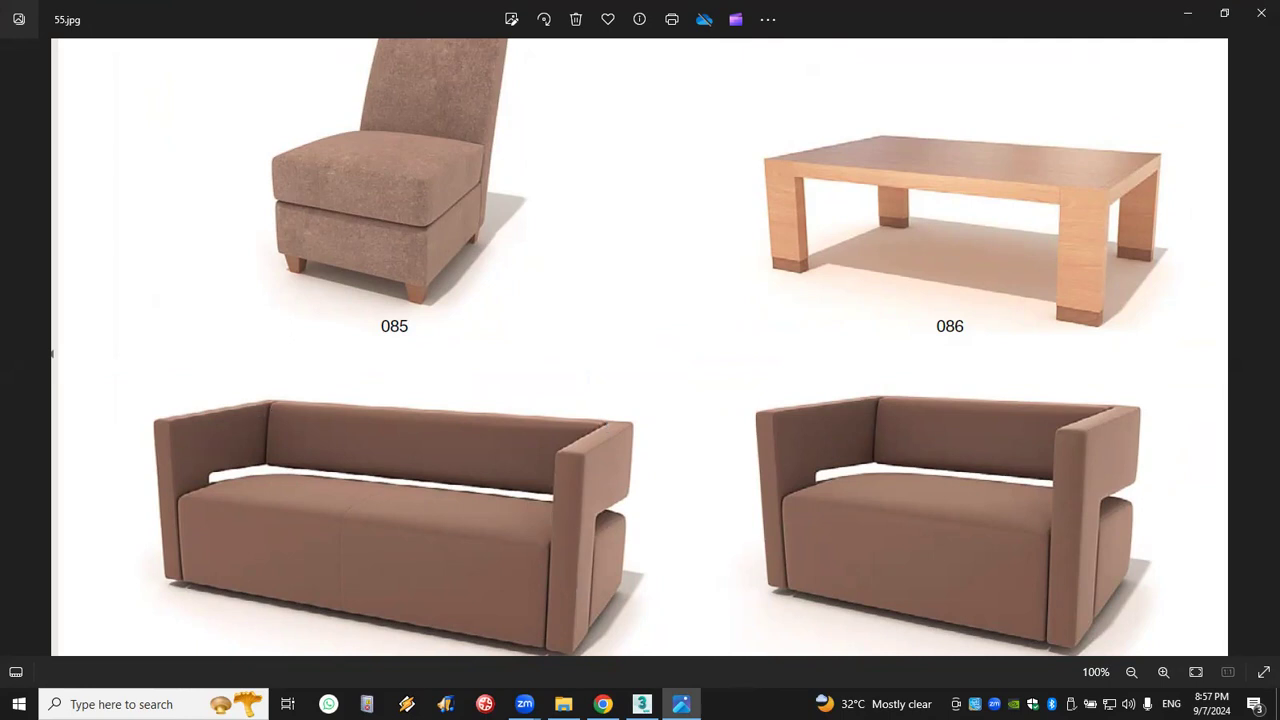
- Switch back to 3ds Max, cancel the alignment, and reset the scene without saving changes
key("alt+Tab")
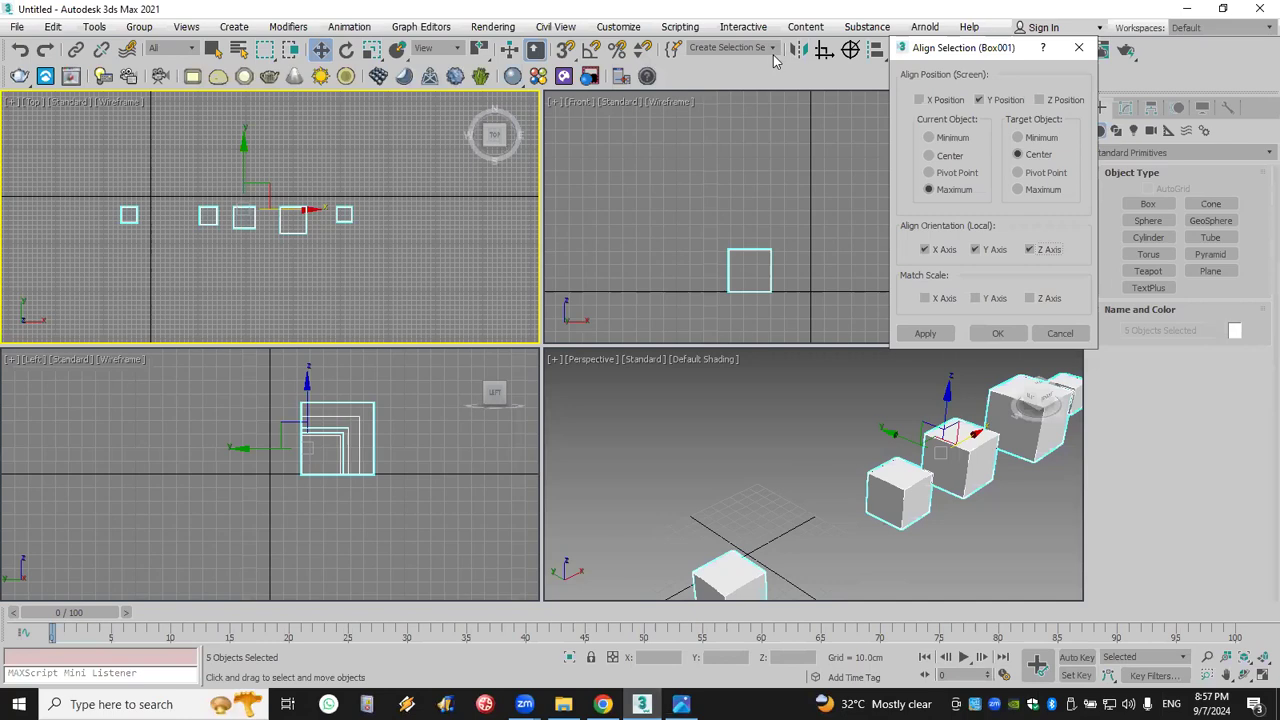
left_click(1079, 47)
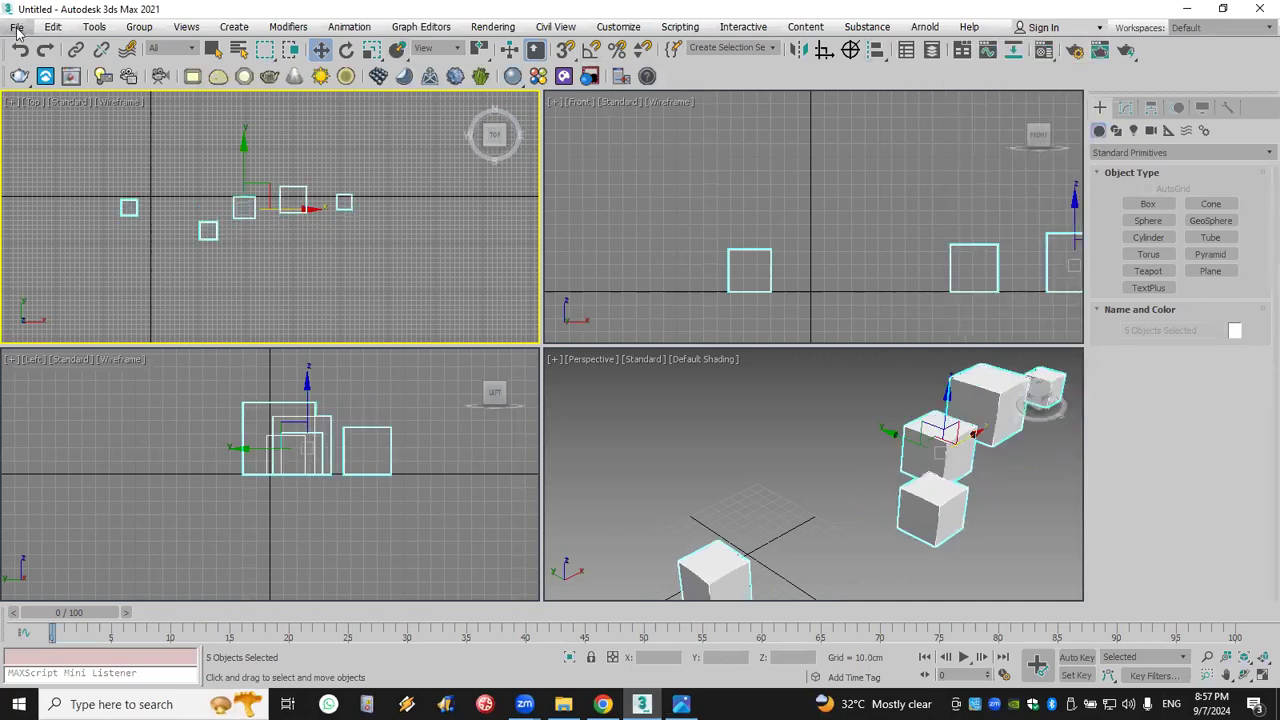
left_click(17, 27)
left_click(46, 70)
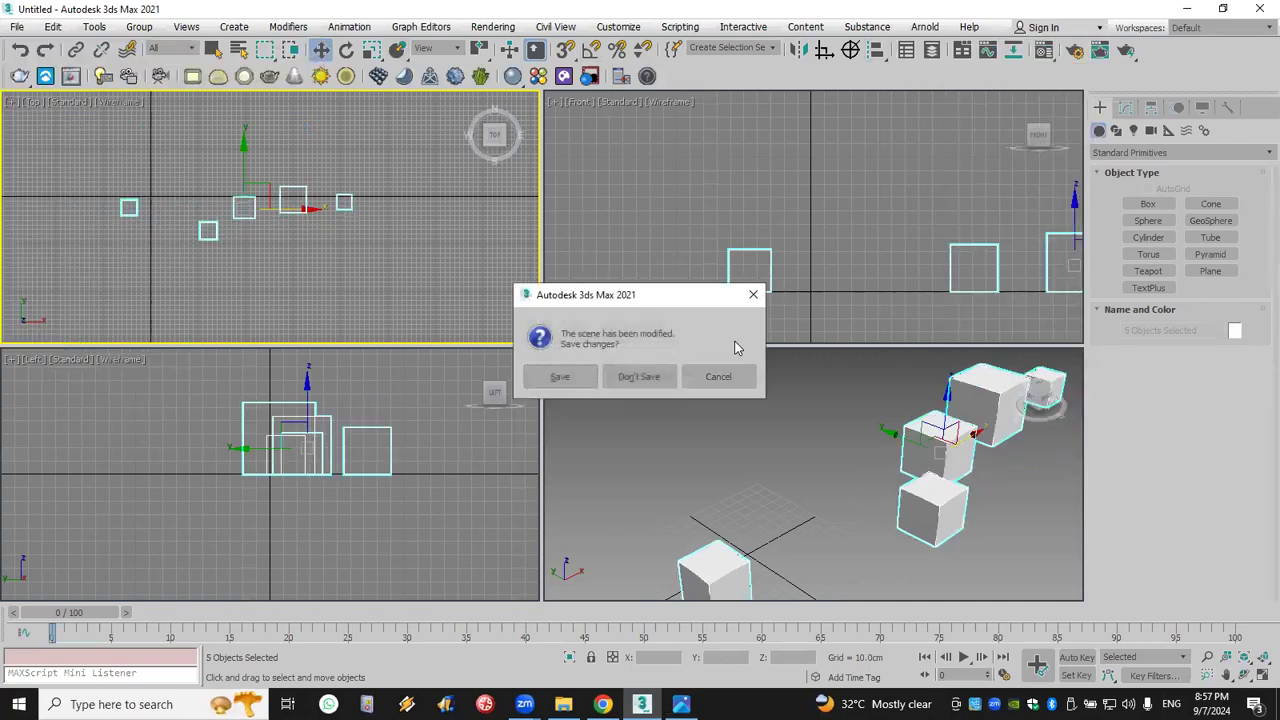
left_click(647, 378)
left_click(605, 377)
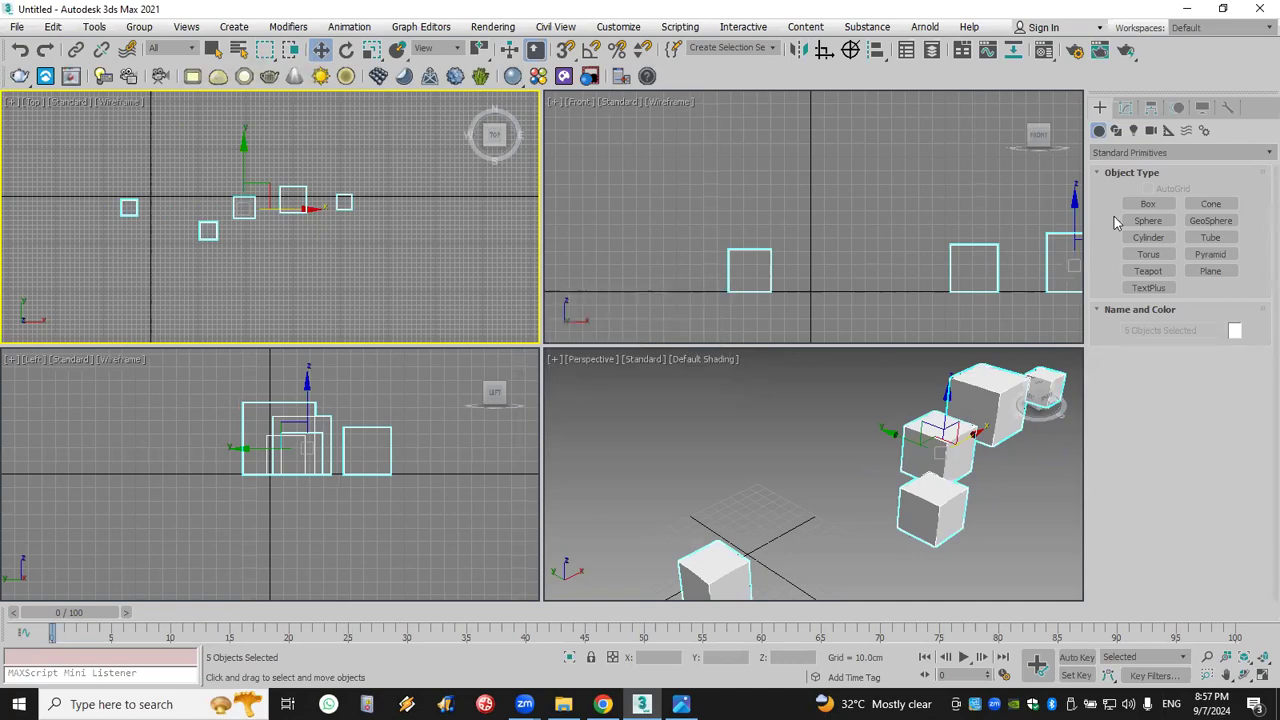
- Create a C-Ext in the Top view with about 72 cm side length, 33 cm back and front lengths, 10 cm widths and 20 cm height
left_click(1160, 153)
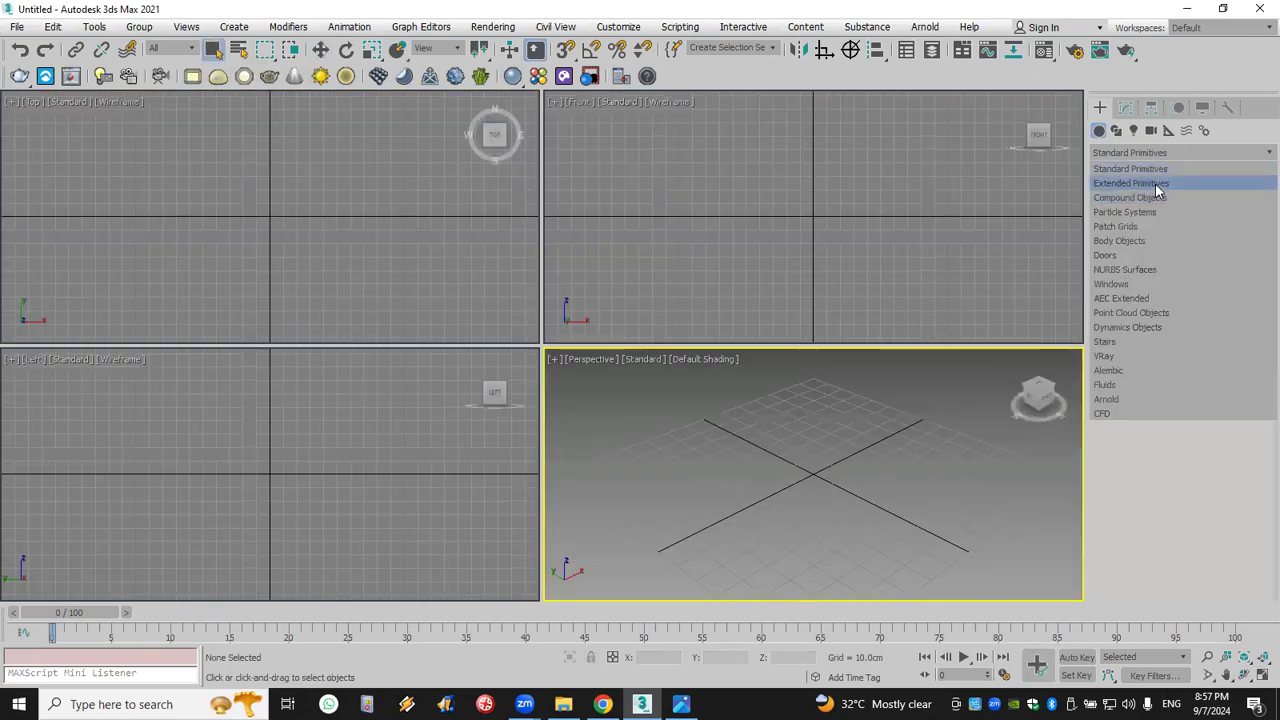
left_click(1157, 184)
left_click(1210, 271)
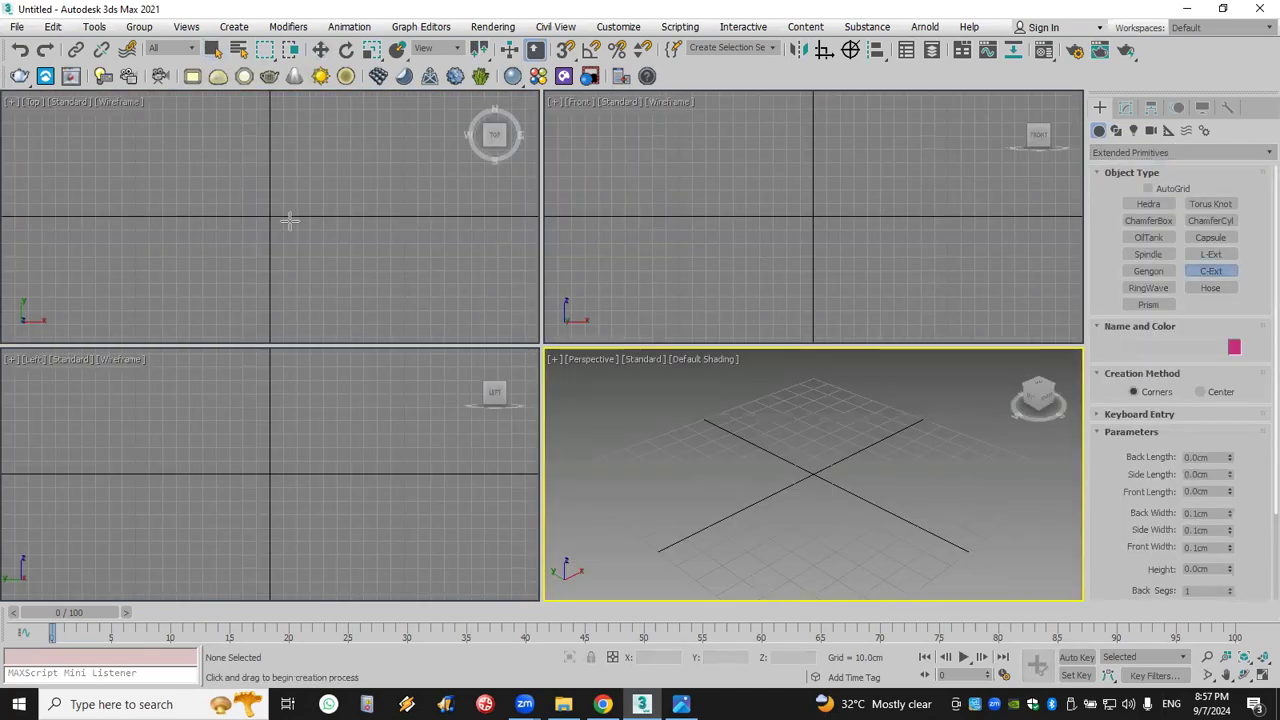
left_click_drag(80, 219, 127, 118)
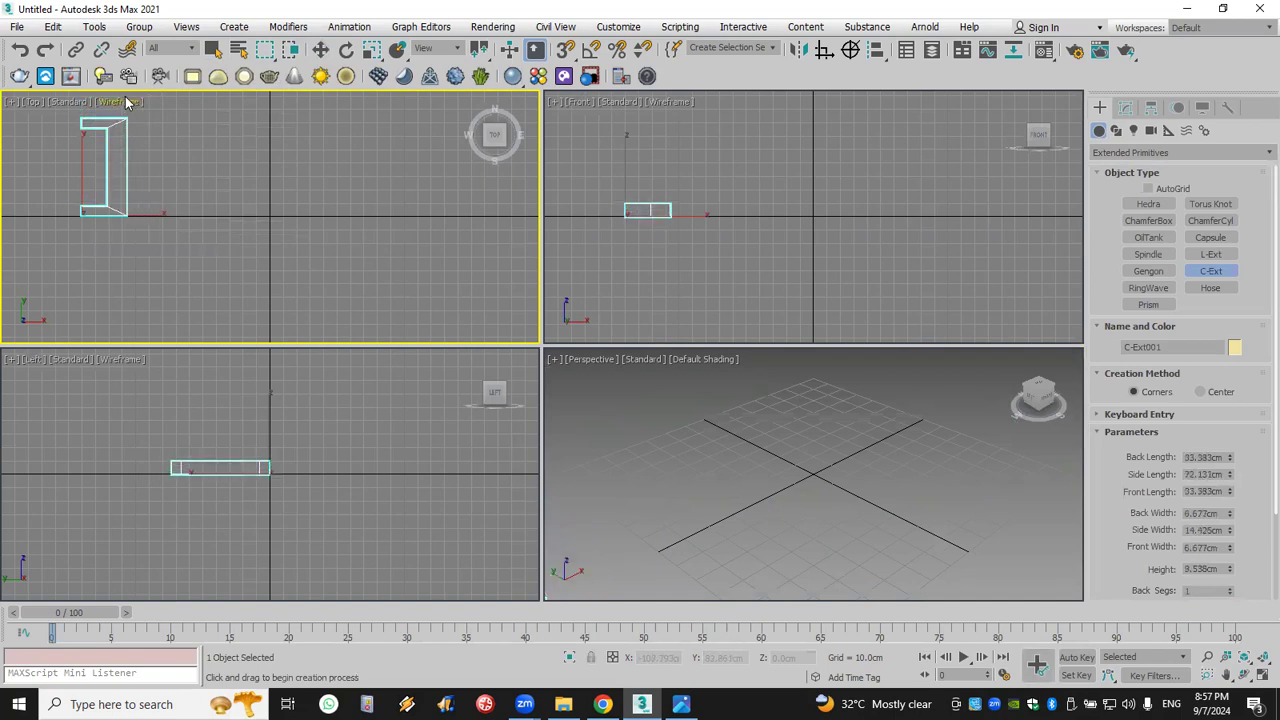
left_click(126, 101)
left_click(100, 84)
scroll(680, 510, "down", 5)
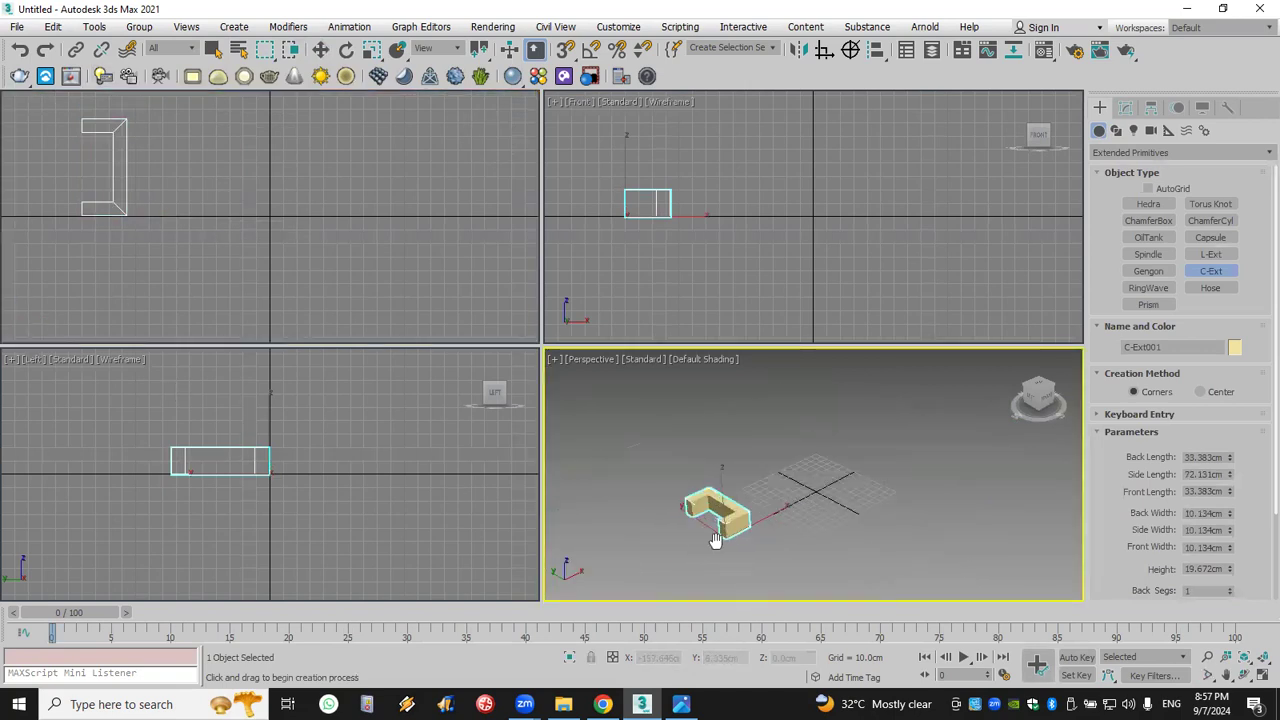
key("z")
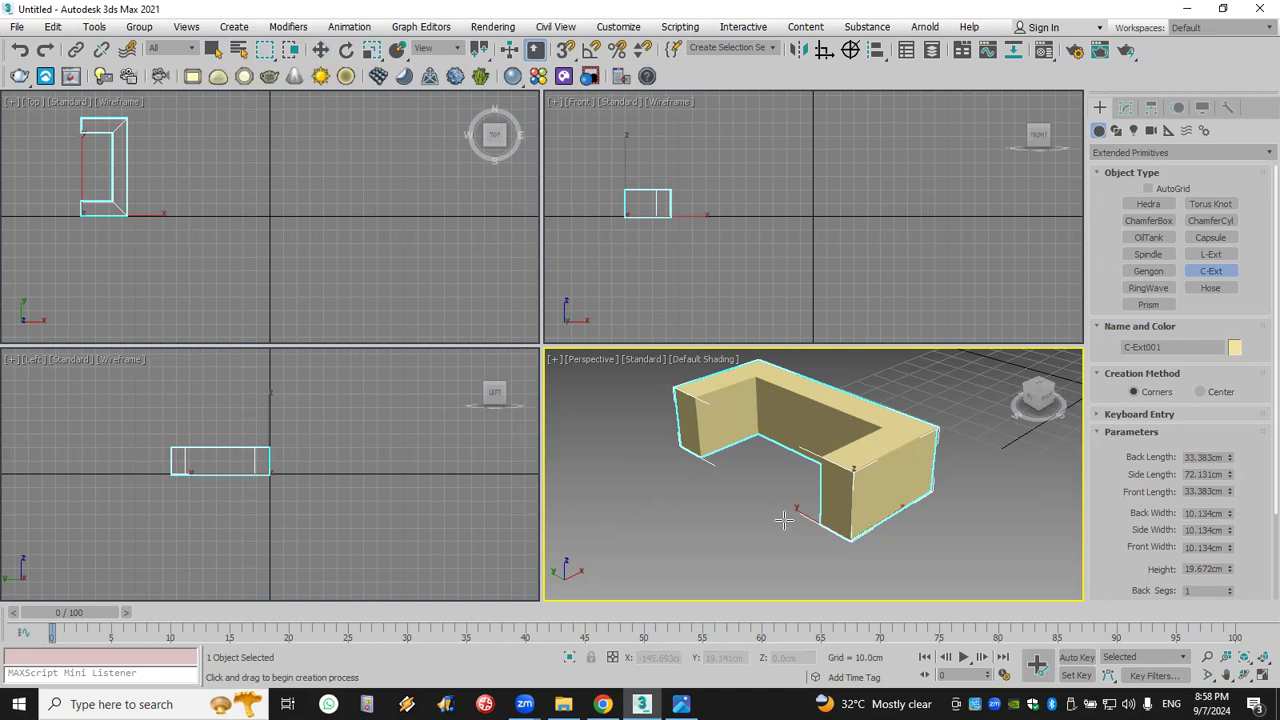
- Reset the scene without saving the C-Ext
left_click(17, 27)
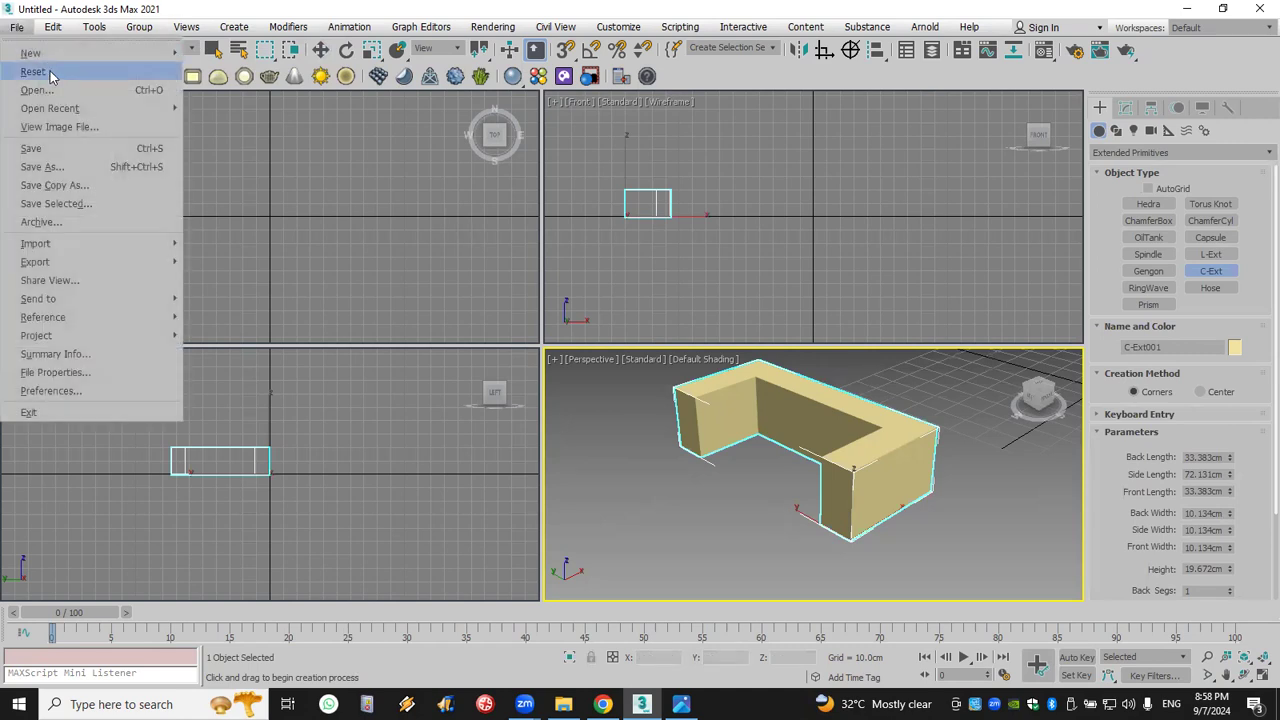
left_click(51, 76)
left_click(636, 377)
left_click(592, 376)
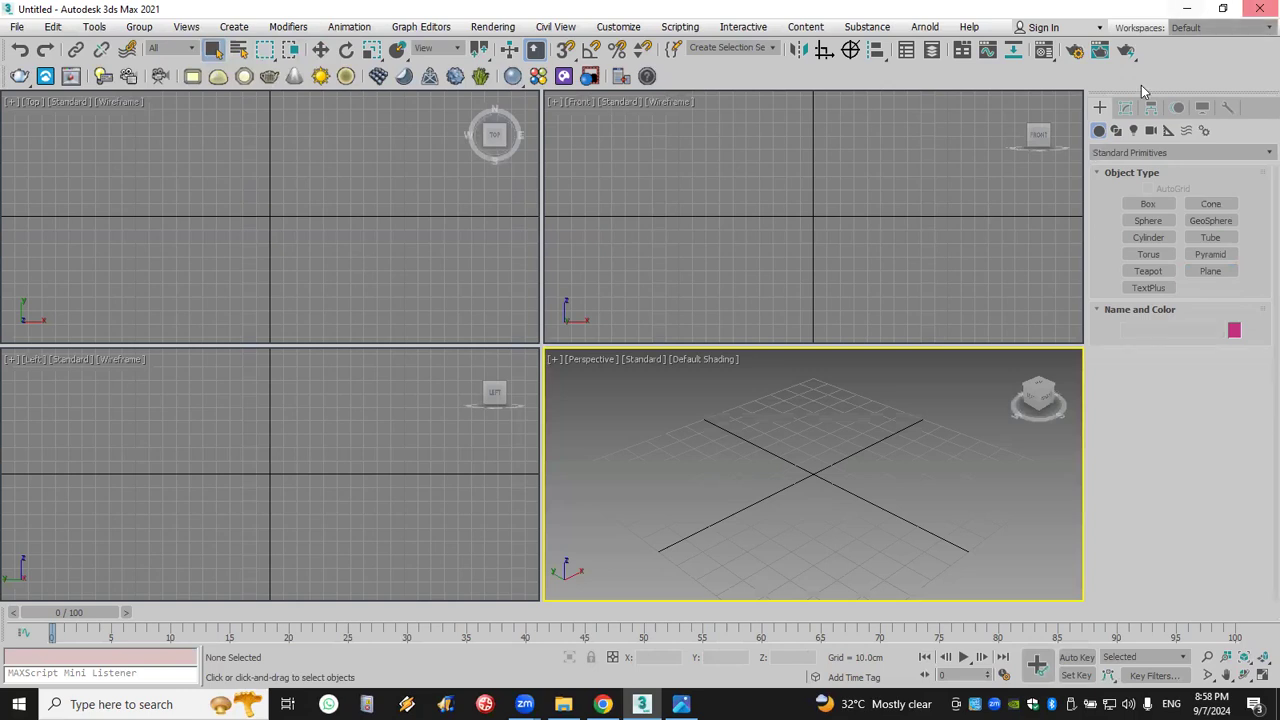
- Create a cube about 54 cm on each side at the origin in the Top view
left_click(1150, 205)
left_click(1157, 376)
left_click_drag(270, 213, 298, 238)
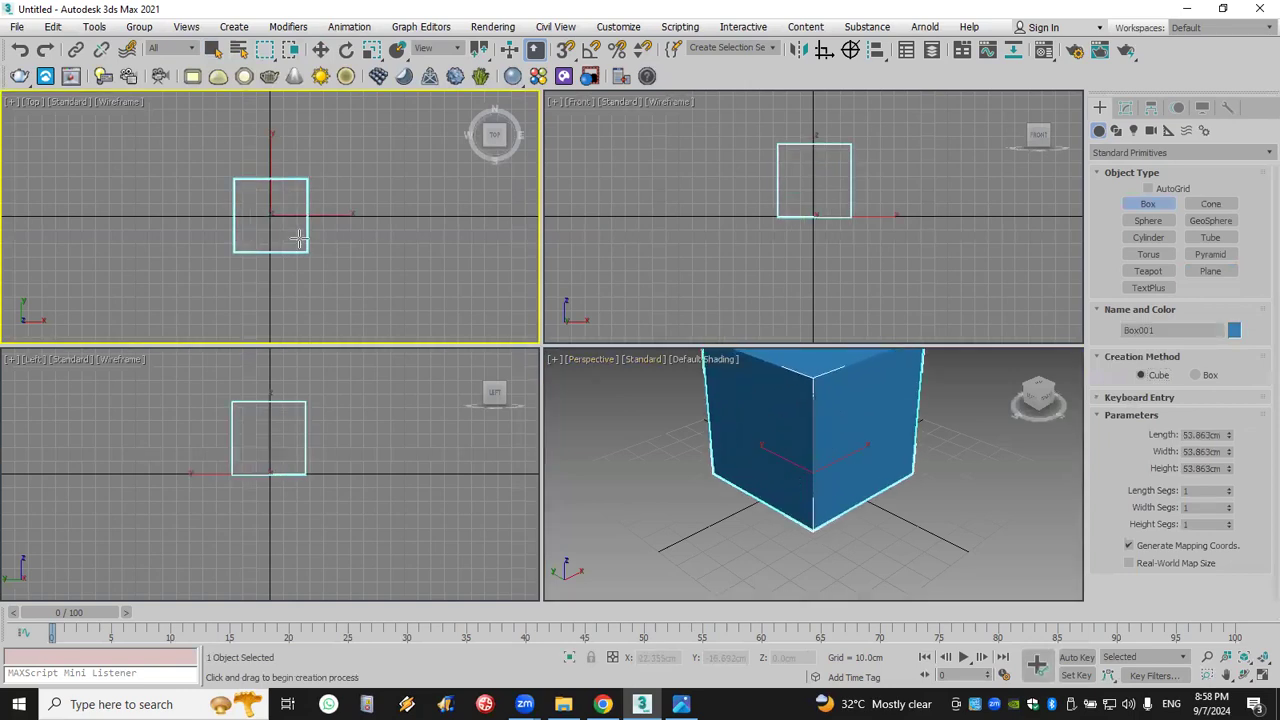
scroll(298, 238, "up", 2)
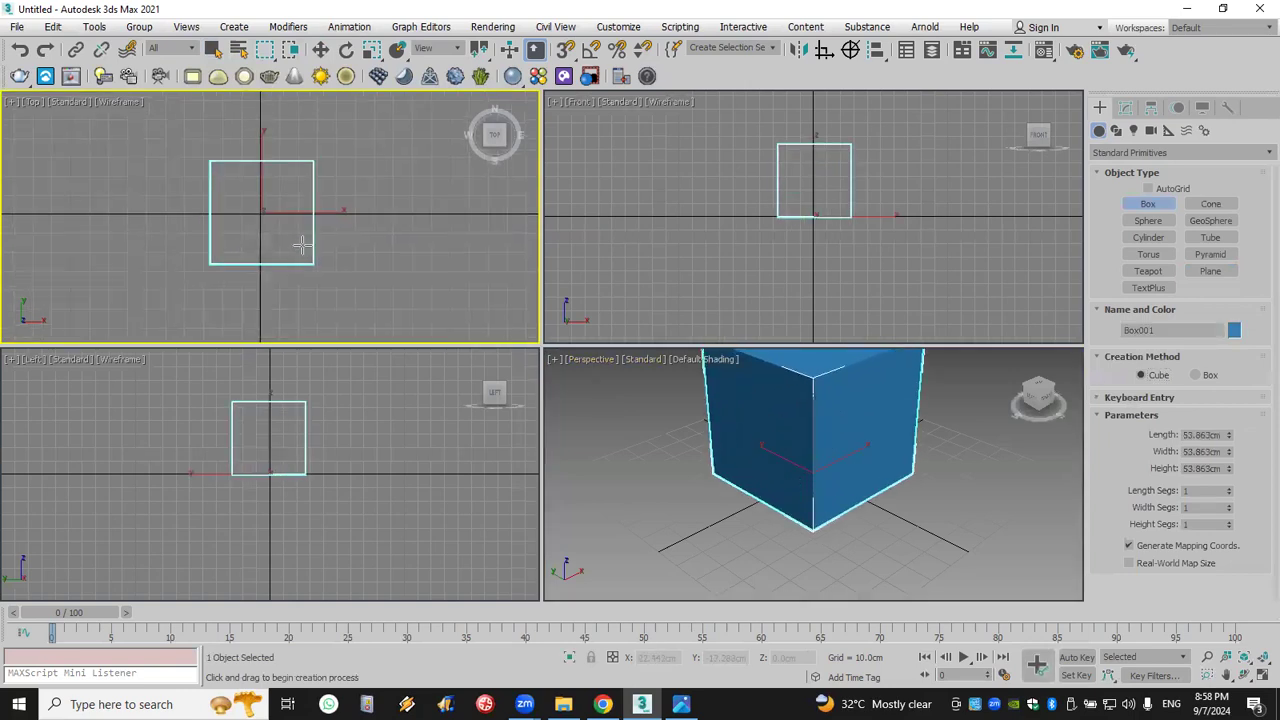
- Rotate the cube freely about 16 degrees clockwise around Z in the Top view and check its exact rotation values
left_click(346, 50)
left_click_drag(296, 174, 316, 194)
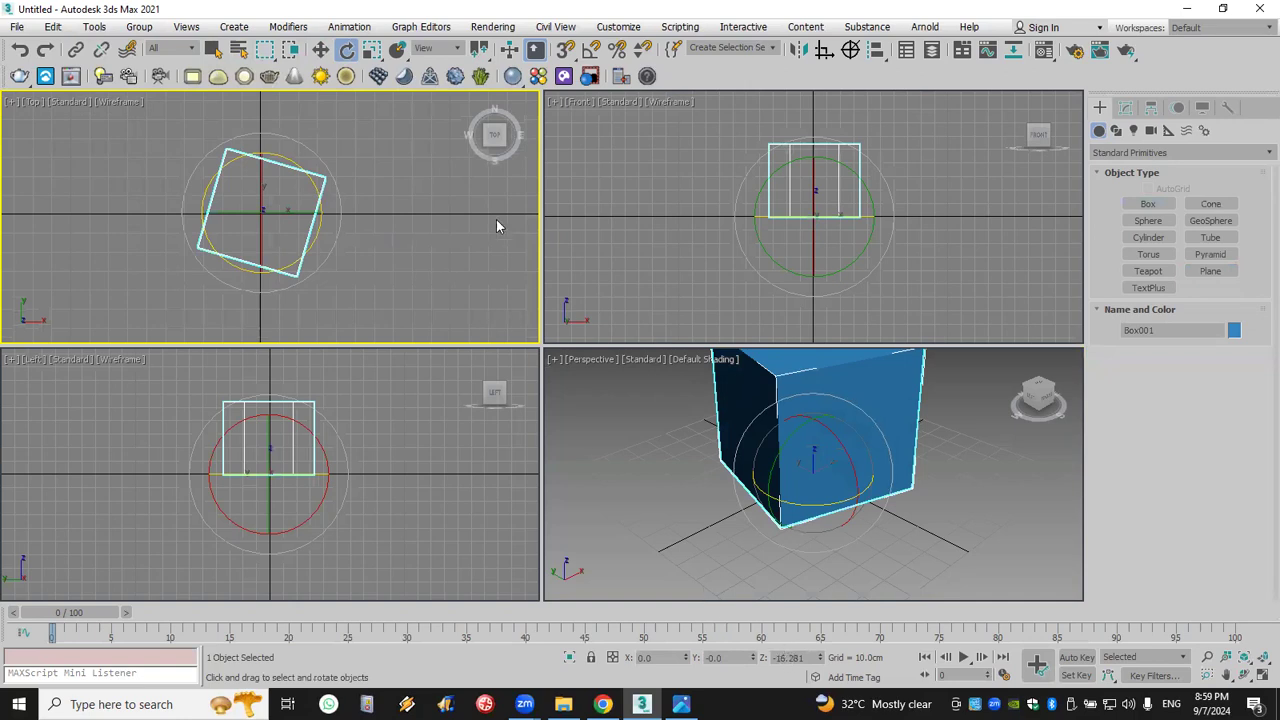
right_click(348, 50)
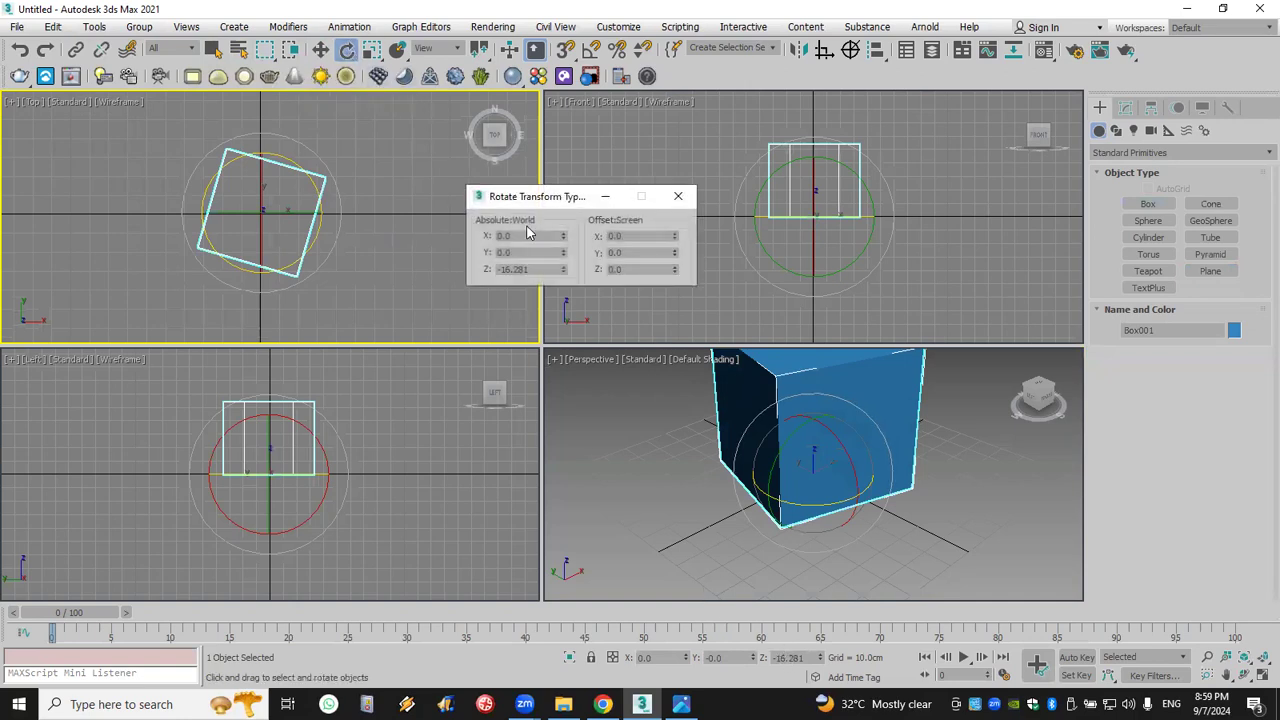
double_click(532, 268)
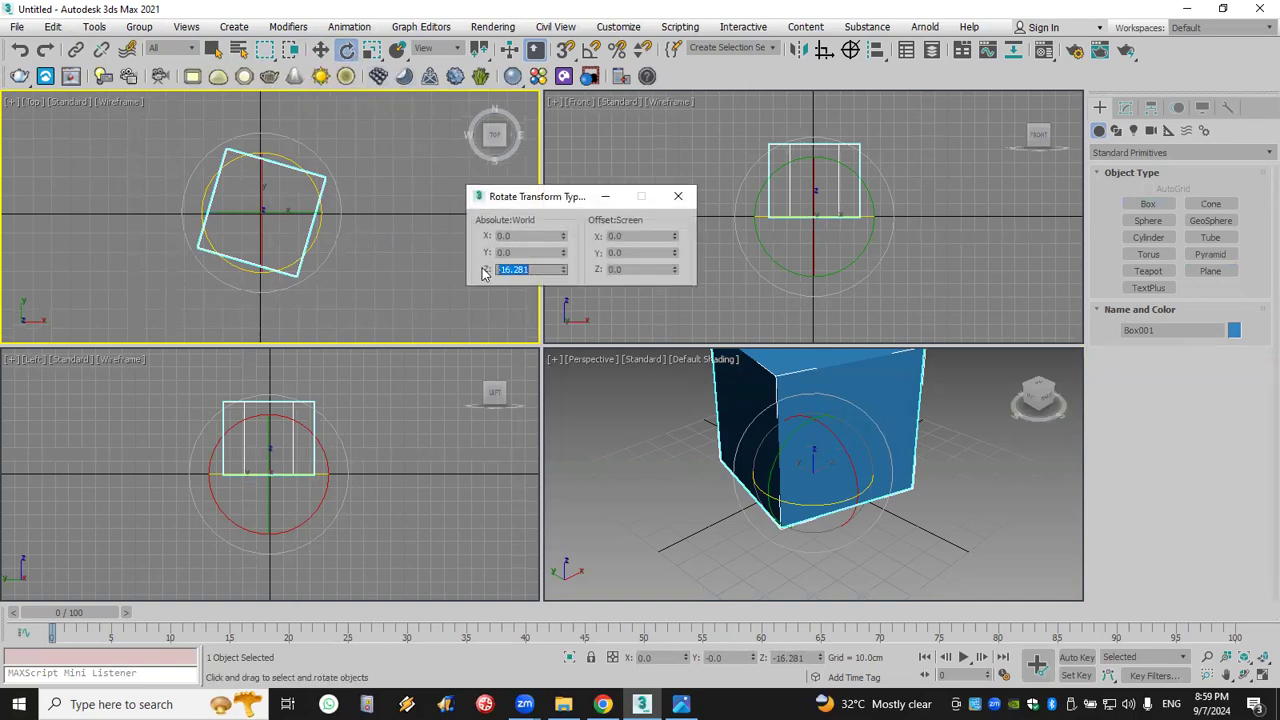
left_click(679, 199)
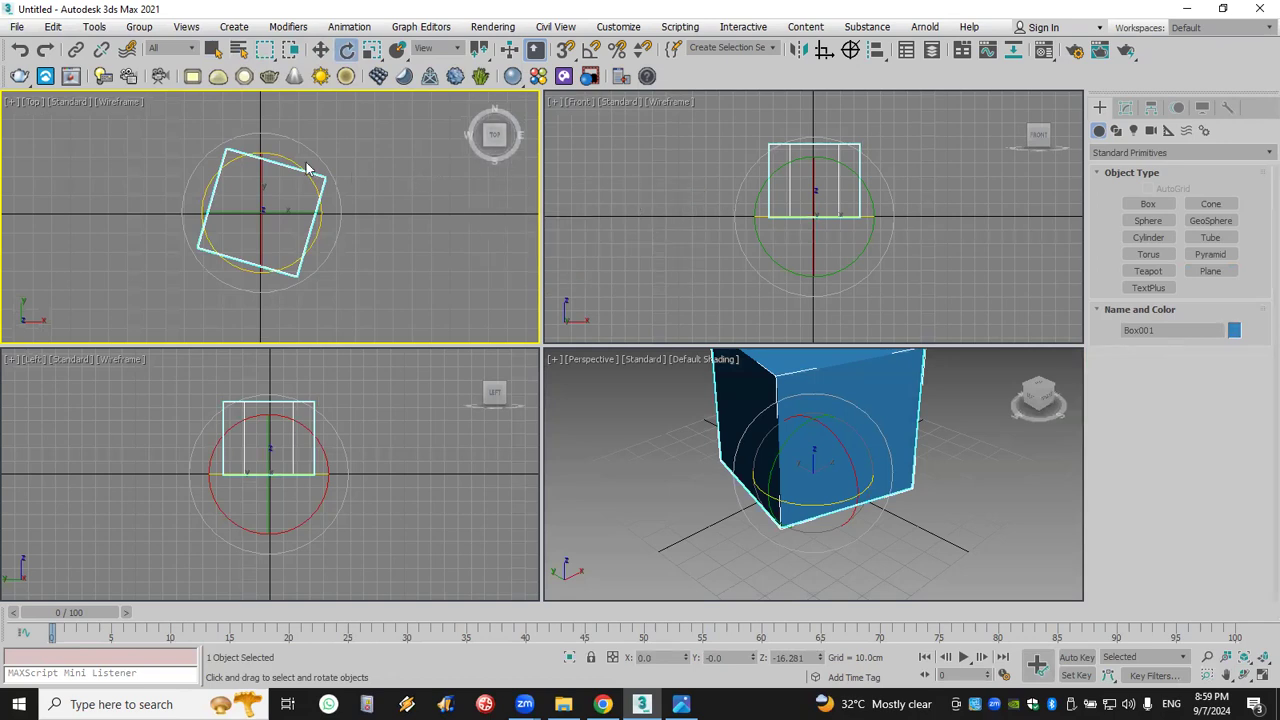
- Rotate the cube further to about -38 degrees around Z, and undo the free rotations
left_click_drag(290, 163, 300, 195)
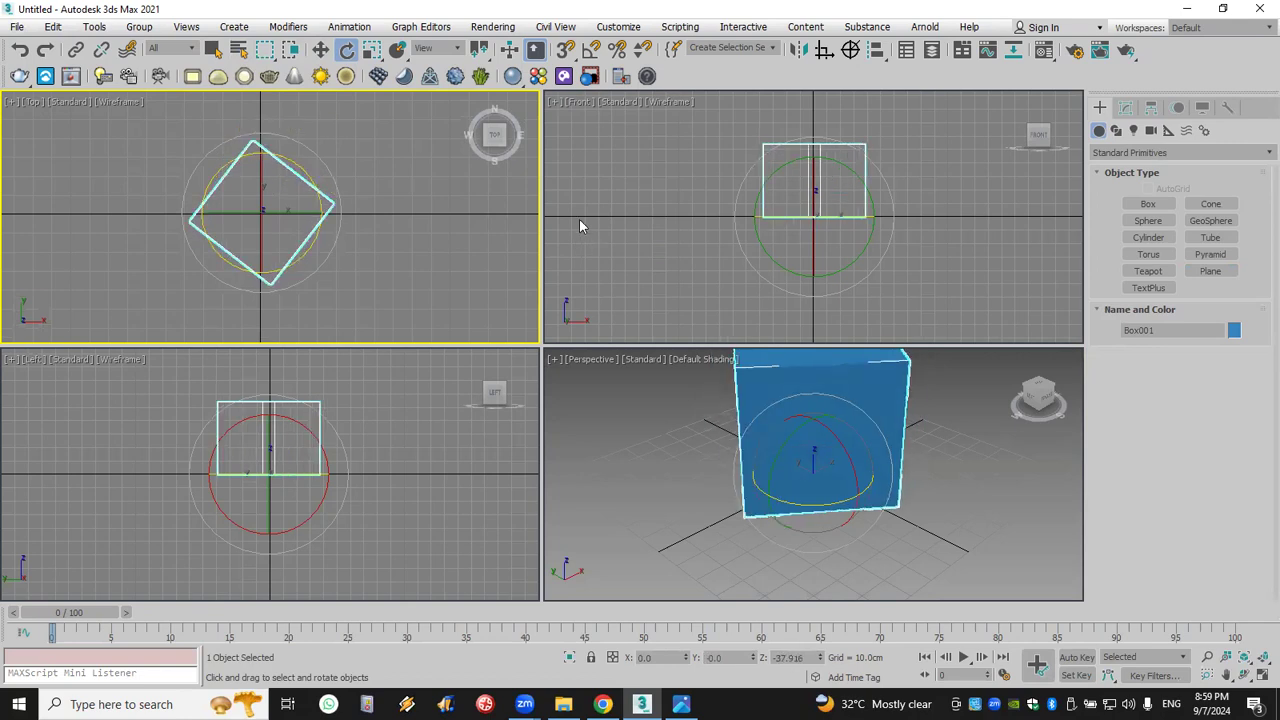
left_click(20, 50)
left_click(45, 50)
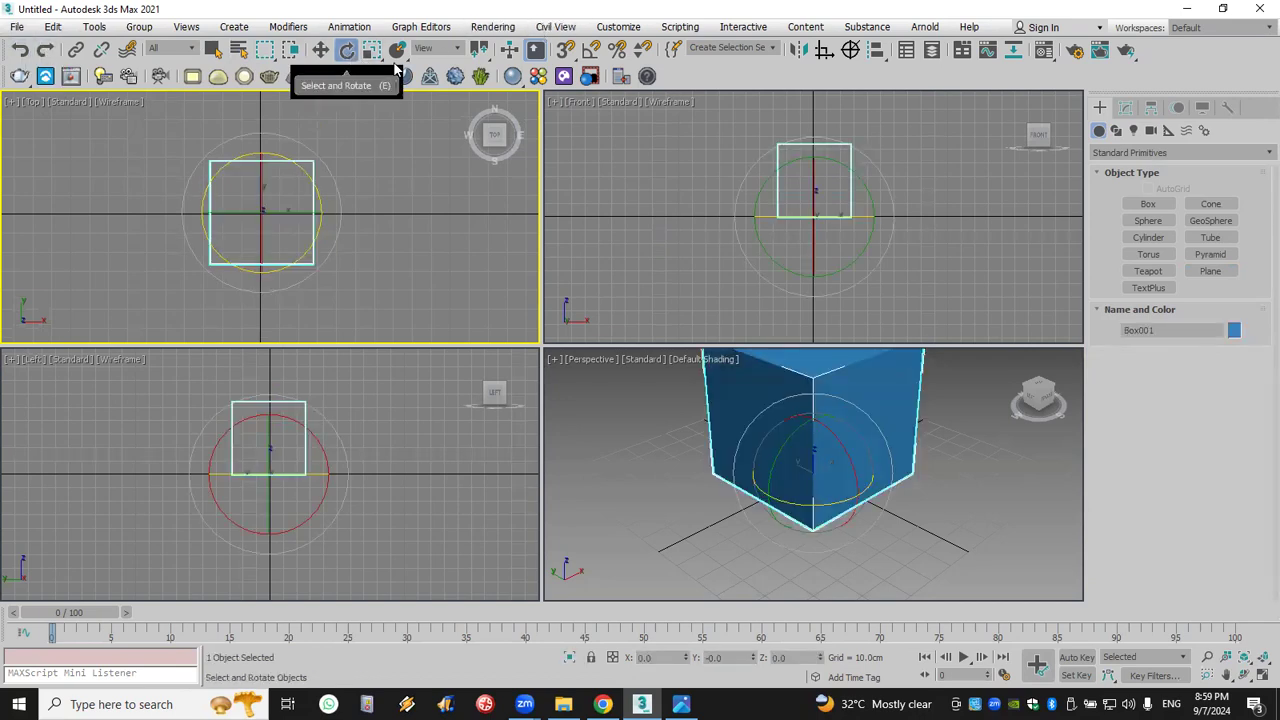
- Turn on angle snap and set its increment to 45 degrees
left_click(590, 52)
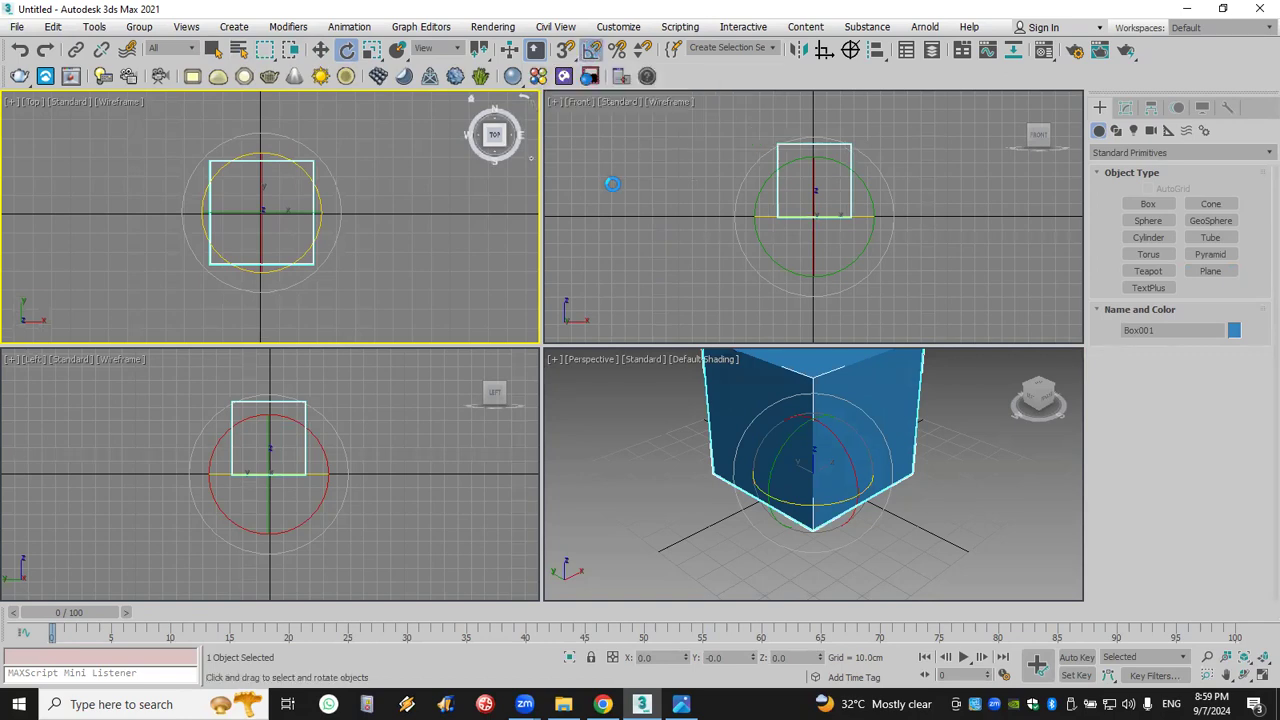
right_click(590, 52)
double_click(645, 358)
type("45")
key("Return")
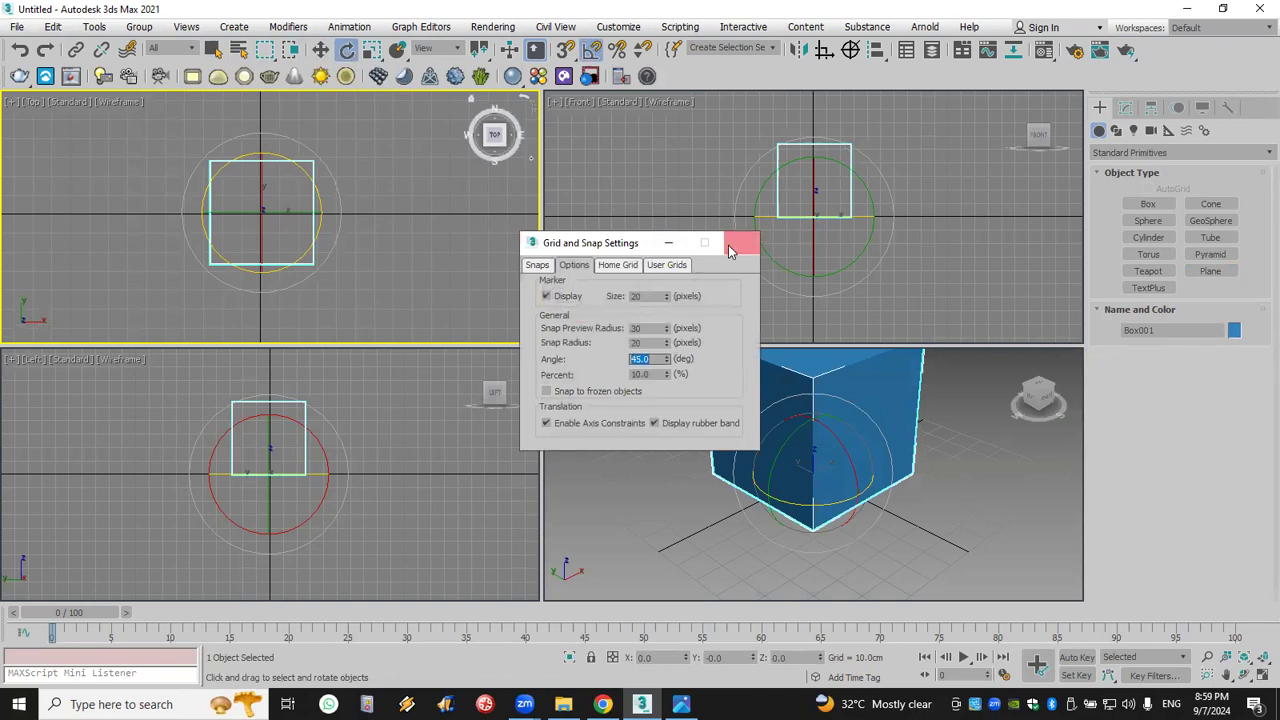
left_click(729, 250)
- Try rotating the cube in the Top view with the angle snap and undo the trial rotations
left_click_drag(289, 183, 307, 203)
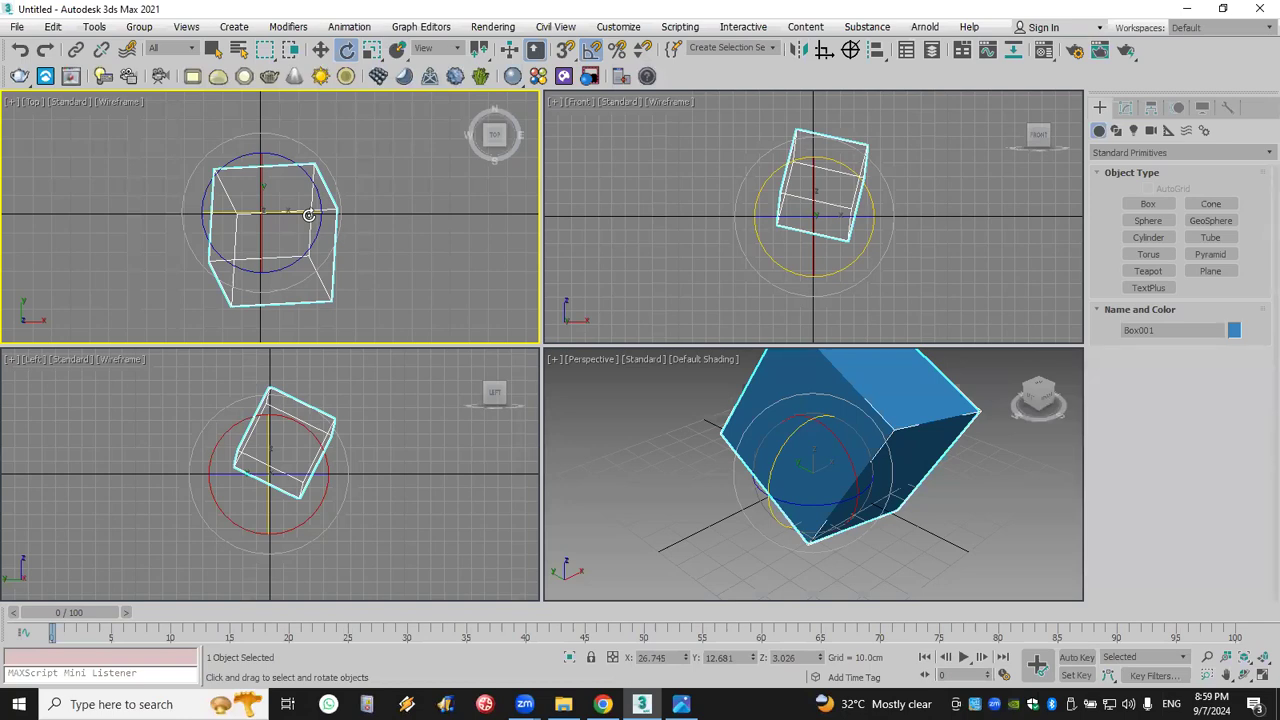
left_click(19, 50)
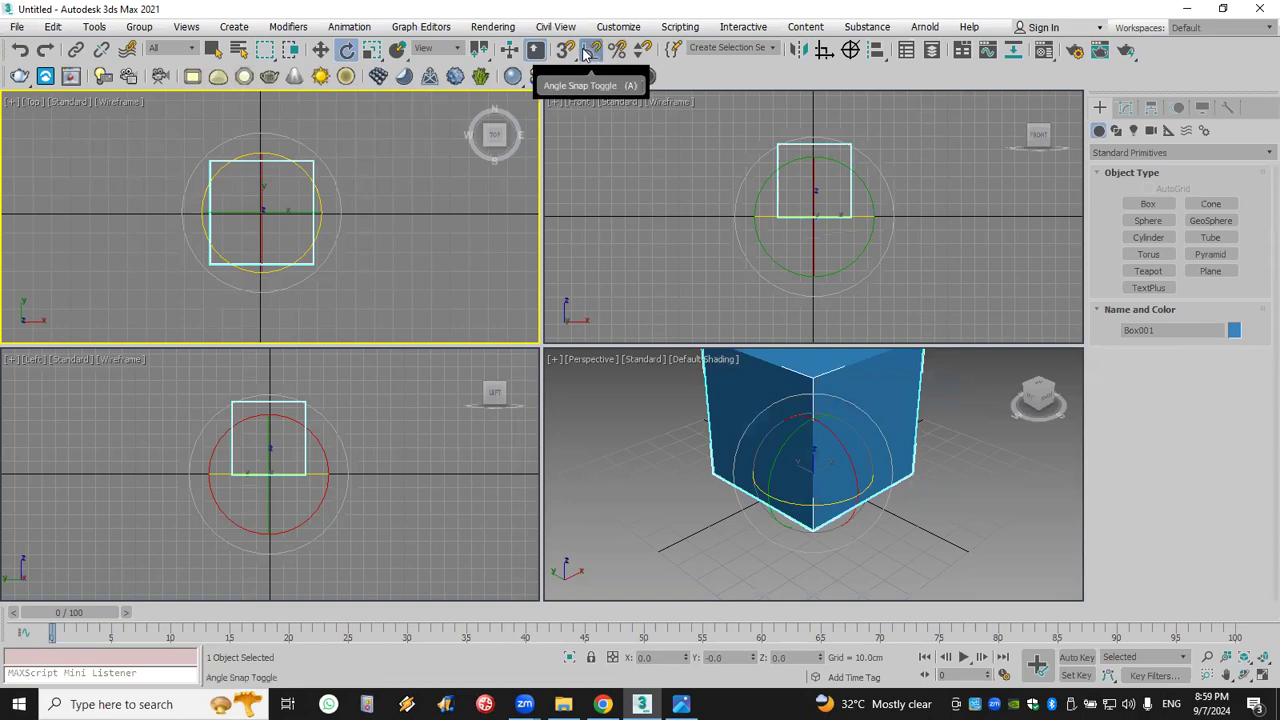
left_click(591, 52)
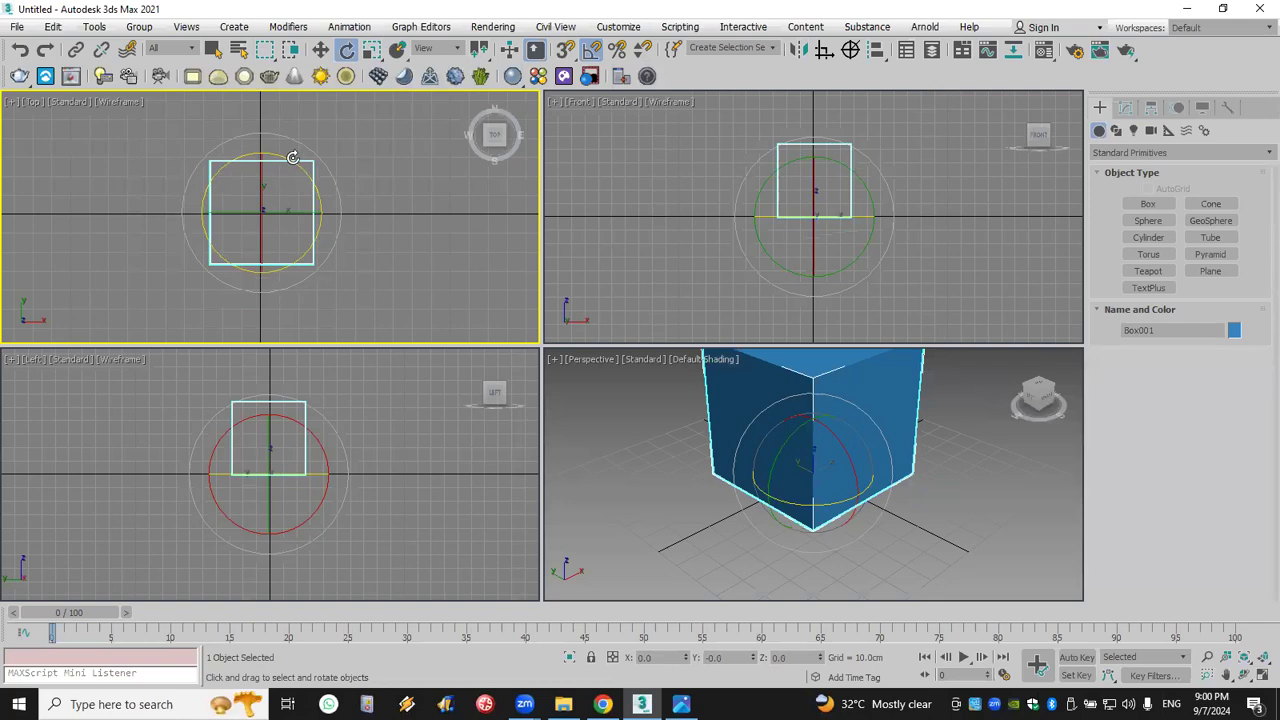
left_click_drag(294, 163, 280, 200)
left_click(20, 50)
left_click(20, 50)
left_click(20, 50)
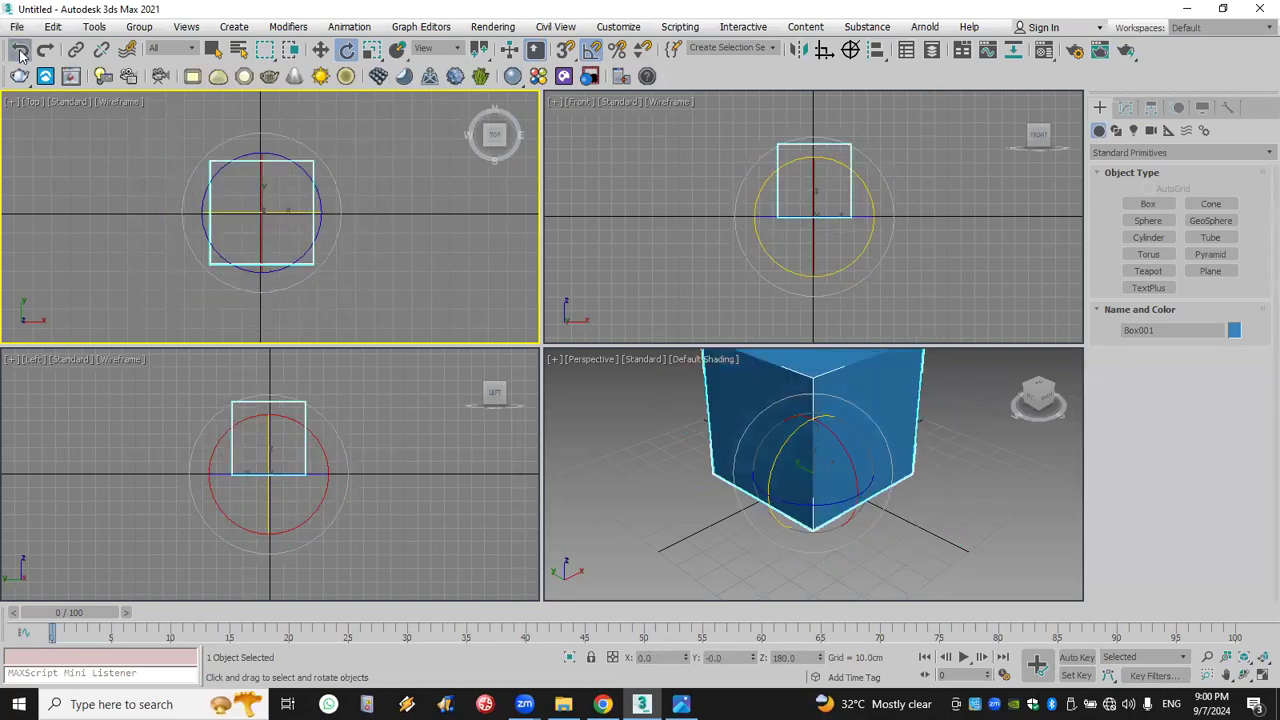
- Scale the cube uniformly to about 78%, and turn on percent snap with a 50% increment
left_click(371, 50)
mouse_move(268, 206)
left_mouse_down()
mouse_move(295, 299)
mouse_move(289, 137)
mouse_move(283, 191)
left_mouse_up()
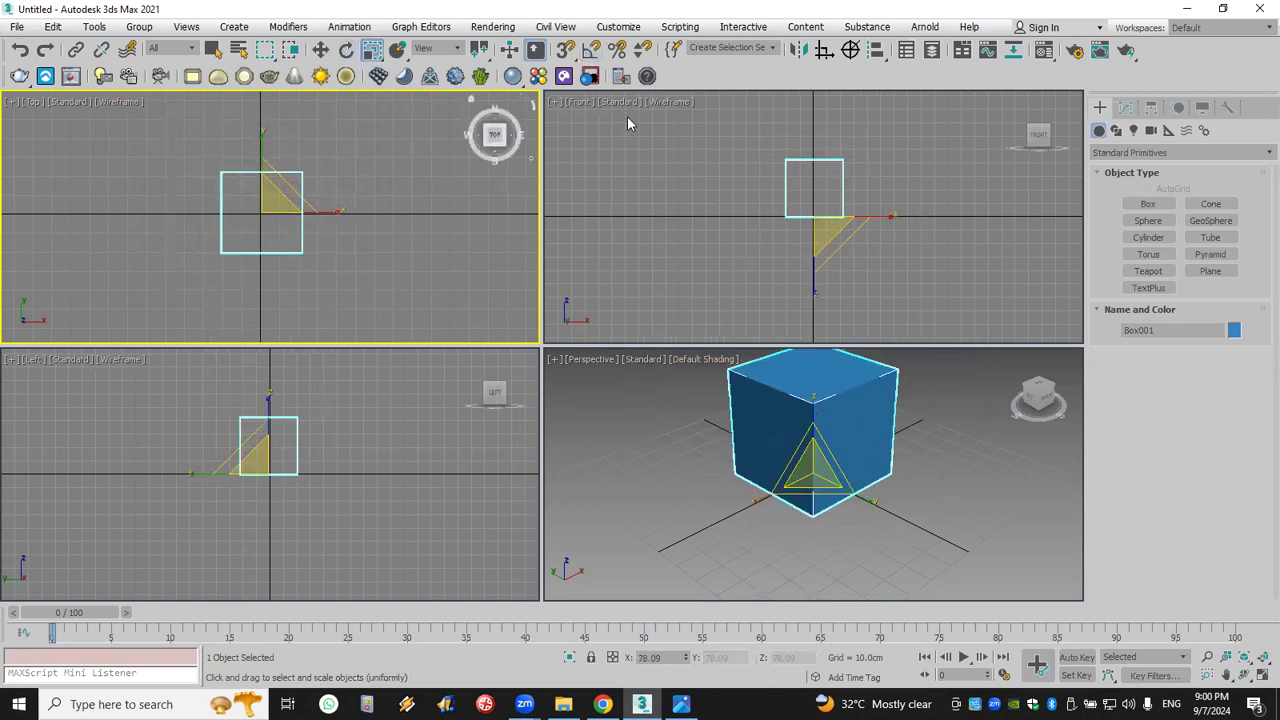
left_click(617, 50)
right_click(617, 51)
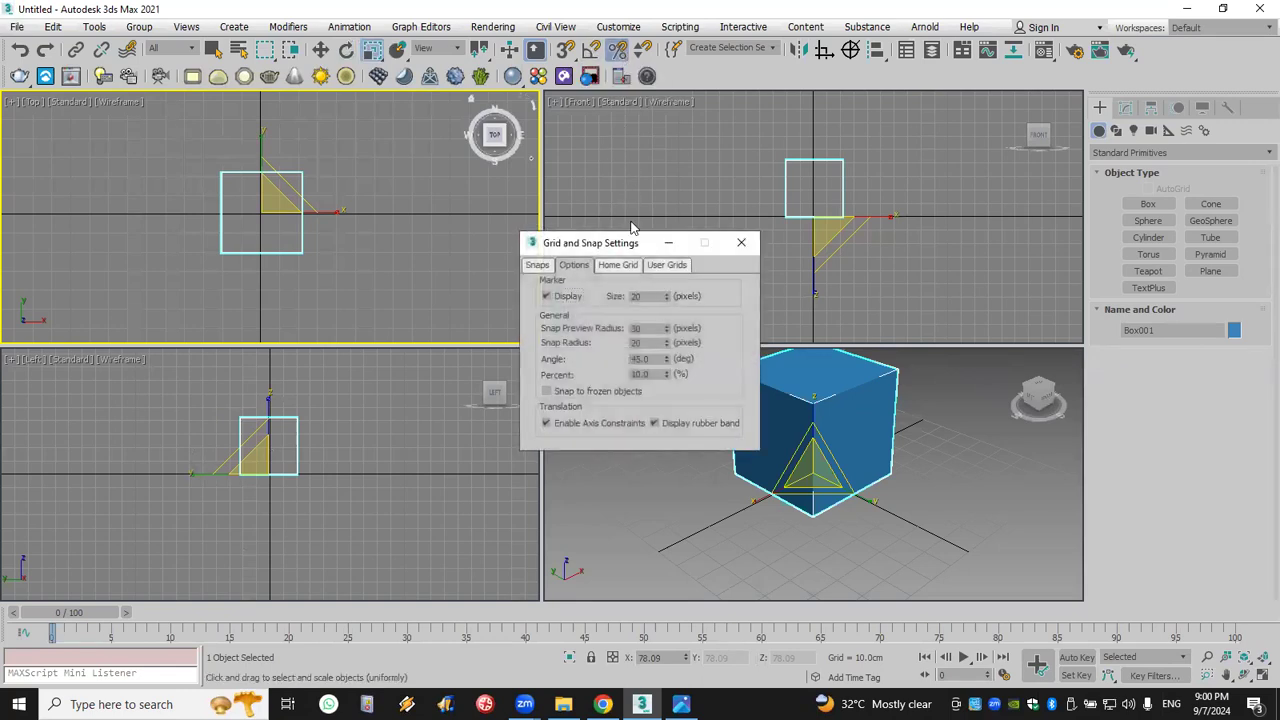
double_click(657, 359)
left_click(650, 375)
type("50")
key("Return")
left_click(741, 243)
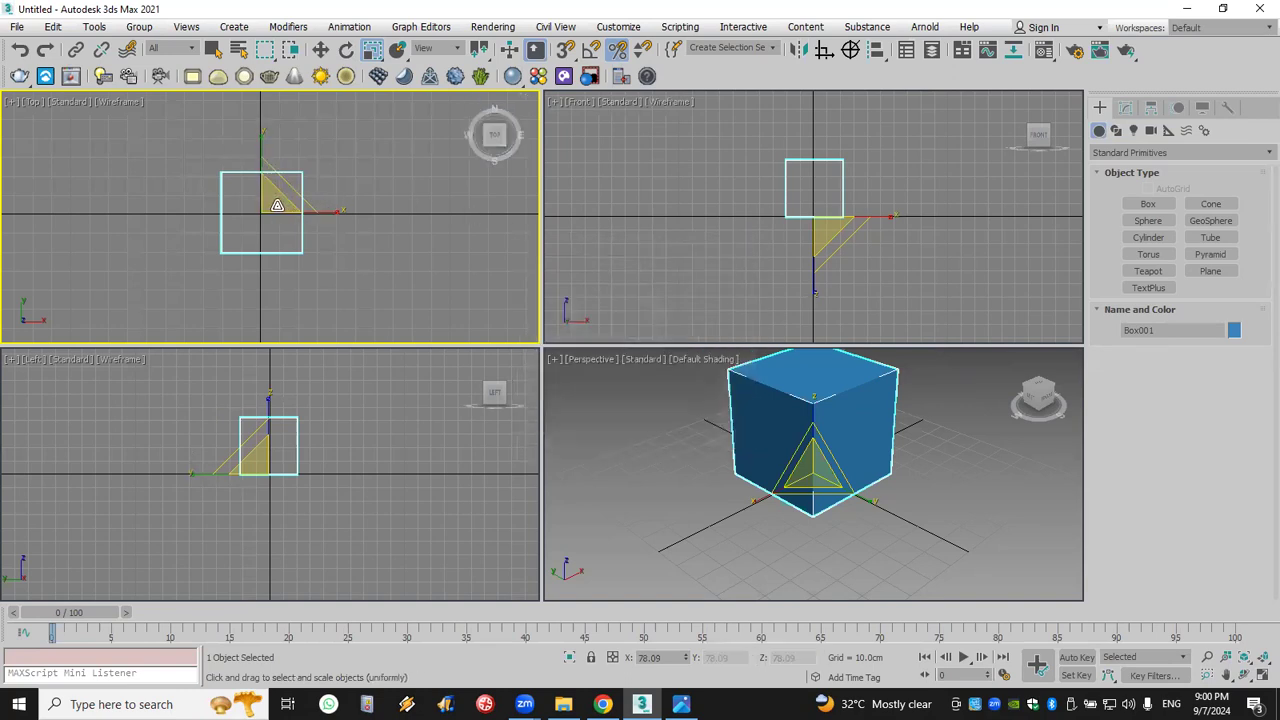
- Try scaling the cube uniformly and along Y in the Top view with percent snap, and undo the scaling
left_click_drag(272, 207, 305, 210)
left_click_drag(264, 141, 269, 150)
key("ctrl+z")
key("ctrl+y")
key("ctrl+z")
key("ctrl+y")
key("ctrl+z")
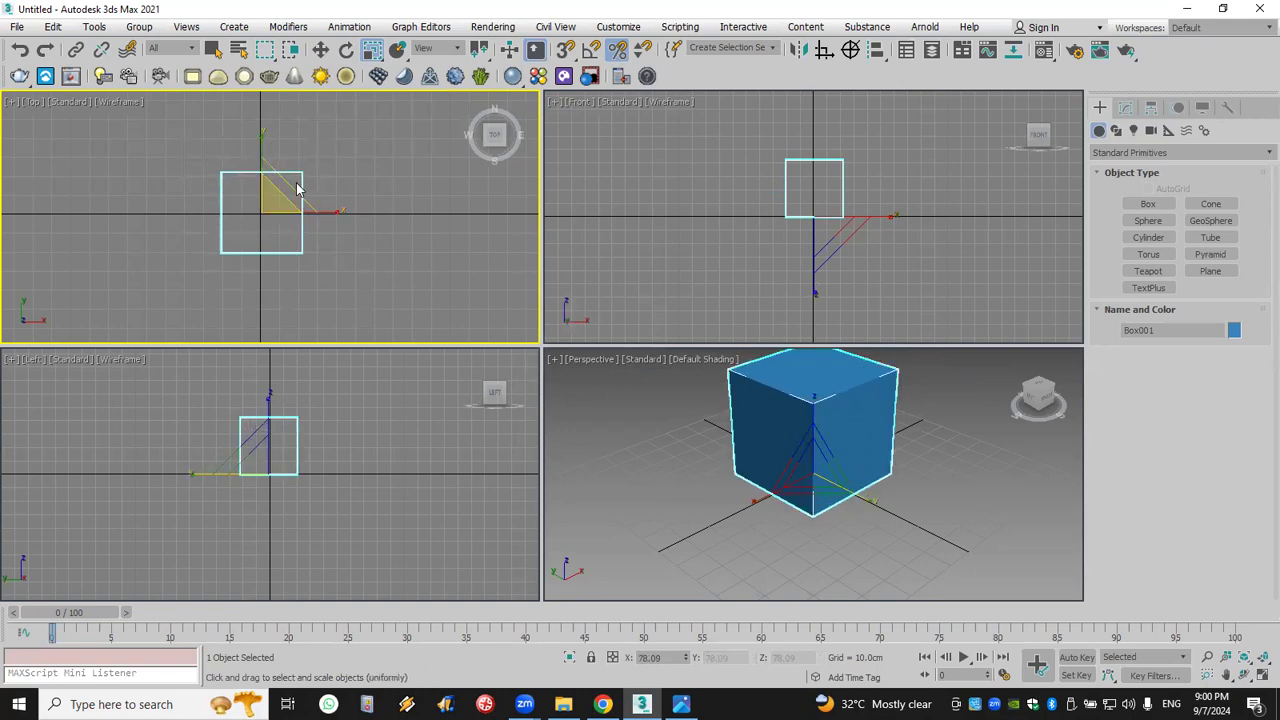
- Scale the cube to 50% along X in the Top view using percent snap
left_click_drag(331, 211, 306, 214)
key("ctrl+z")
key("ctrl+y")
key("ctrl+z")
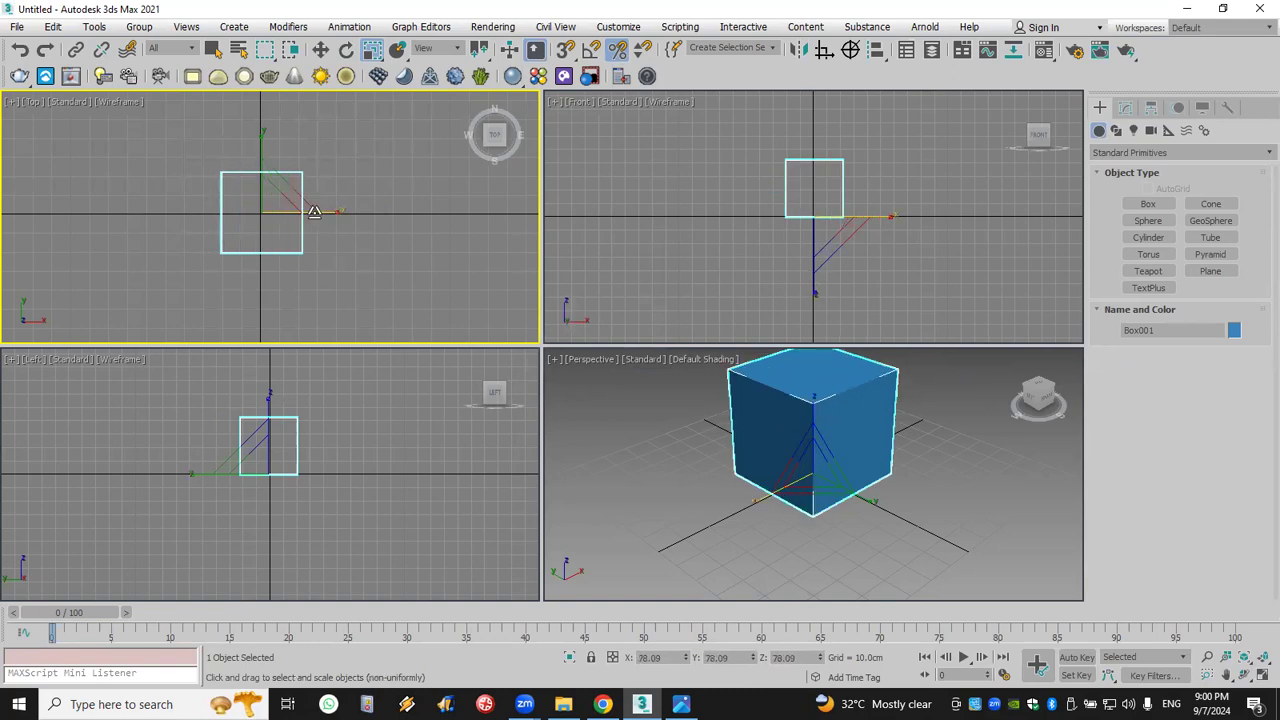
left_click_drag(337, 211, 271, 213)
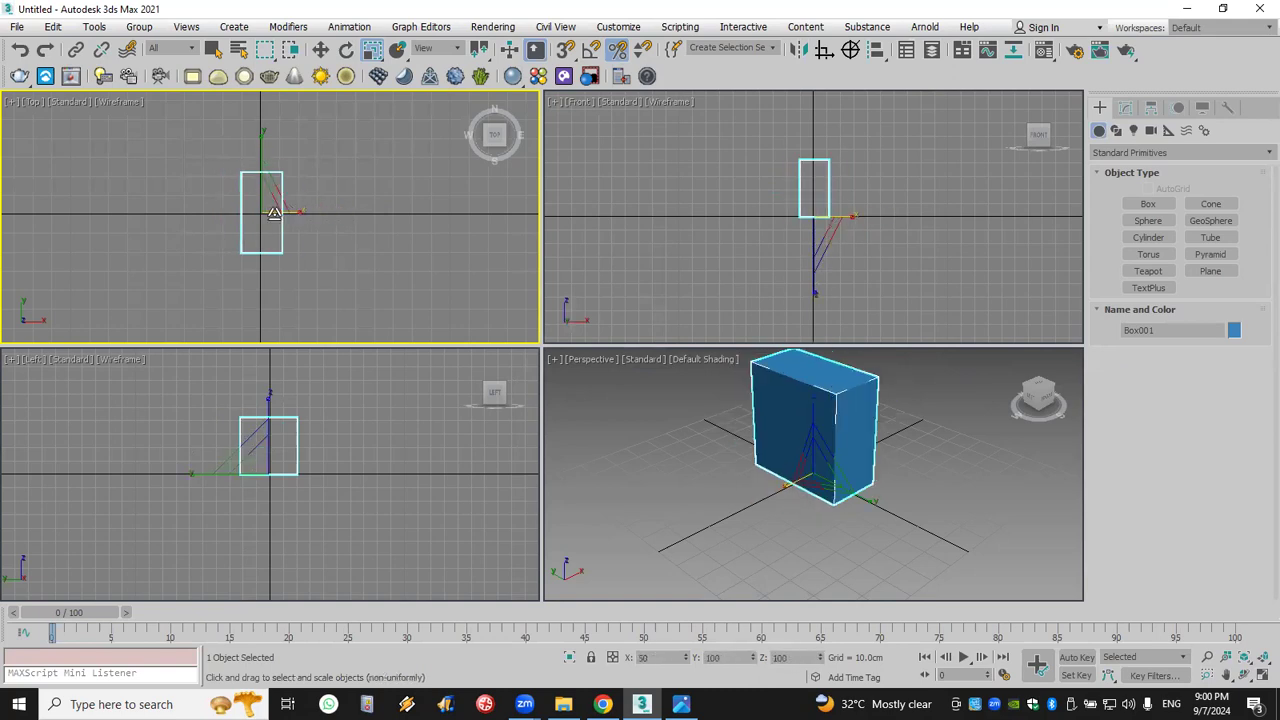
left_click(346, 50)
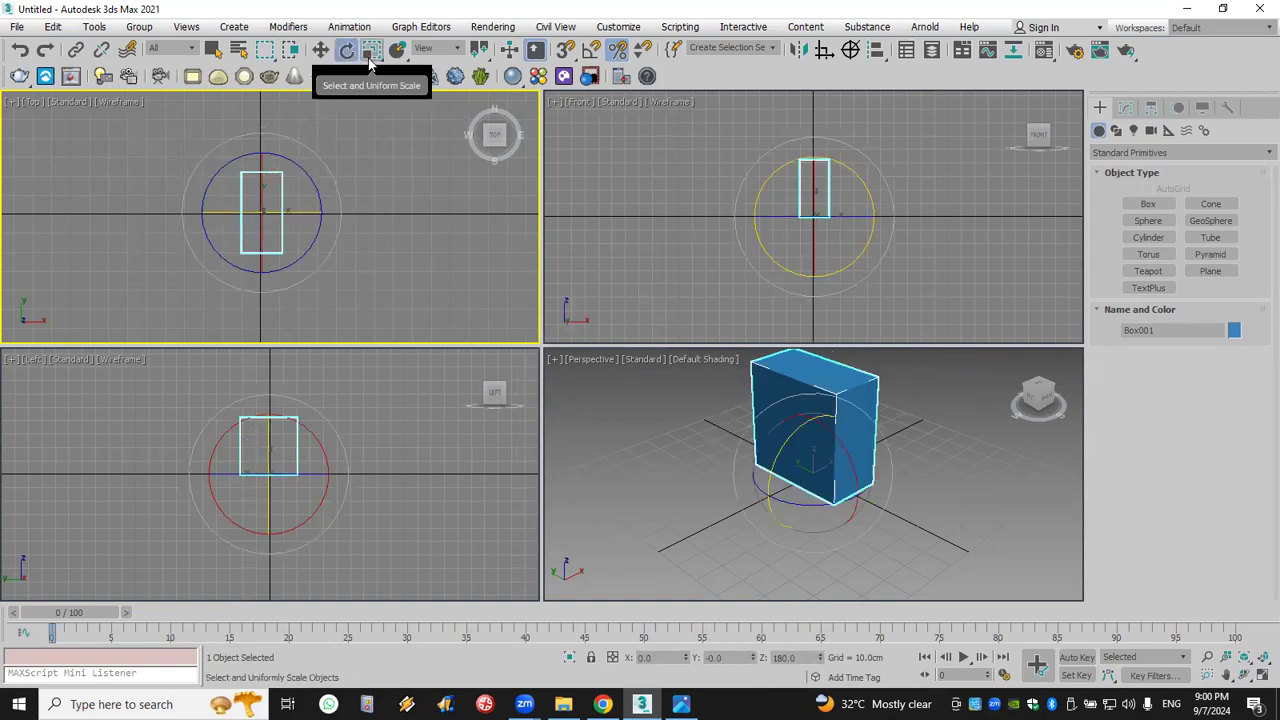
left_click(371, 50)
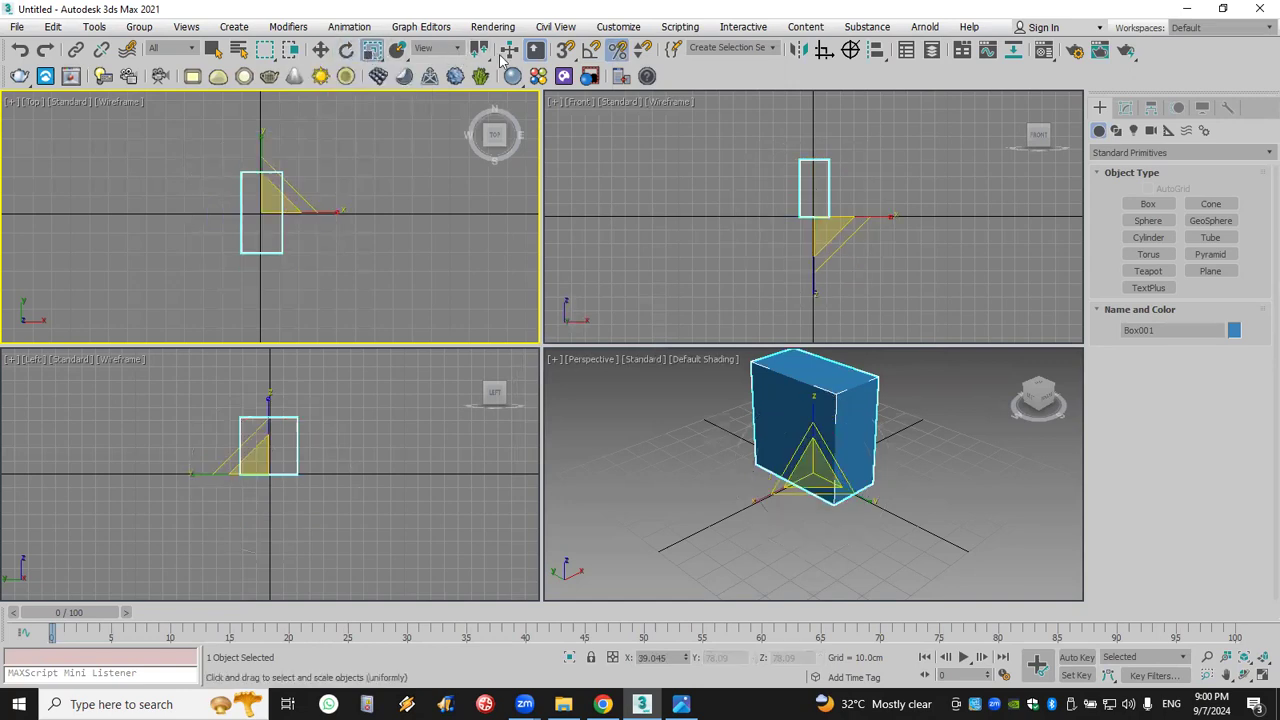
left_click(591, 50)
left_click(591, 50)
mouse_move(330, 58)
left_mouse_down()
mouse_move(369, 121)
mouse_move(488, 140)
mouse_move(565, 56)
left_mouse_up()
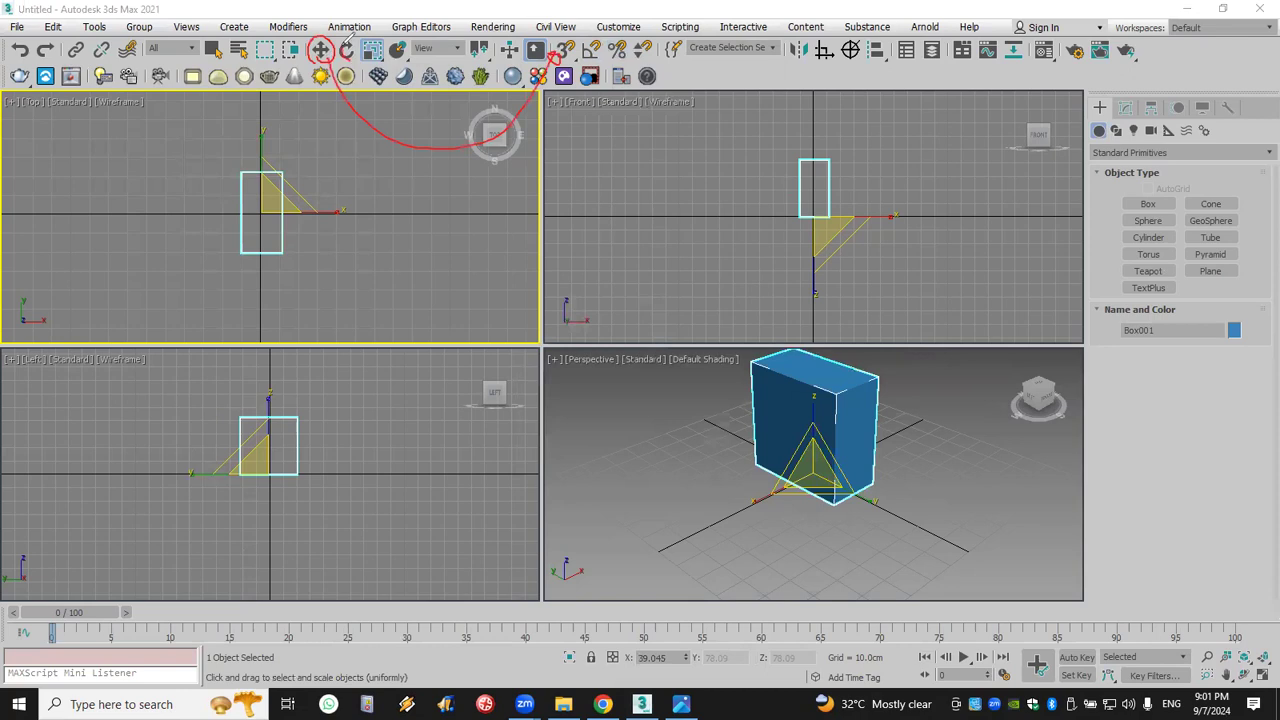
mouse_move(348, 42)
left_mouse_down()
mouse_move(360, 28)
mouse_move(506, 16)
mouse_move(612, 22)
mouse_move(597, 38)
left_mouse_up()
mouse_move(386, 30)
left_mouse_down()
mouse_move(368, 58)
mouse_move(390, 52)
mouse_move(444, 146)
mouse_move(598, 70)
left_mouse_up()
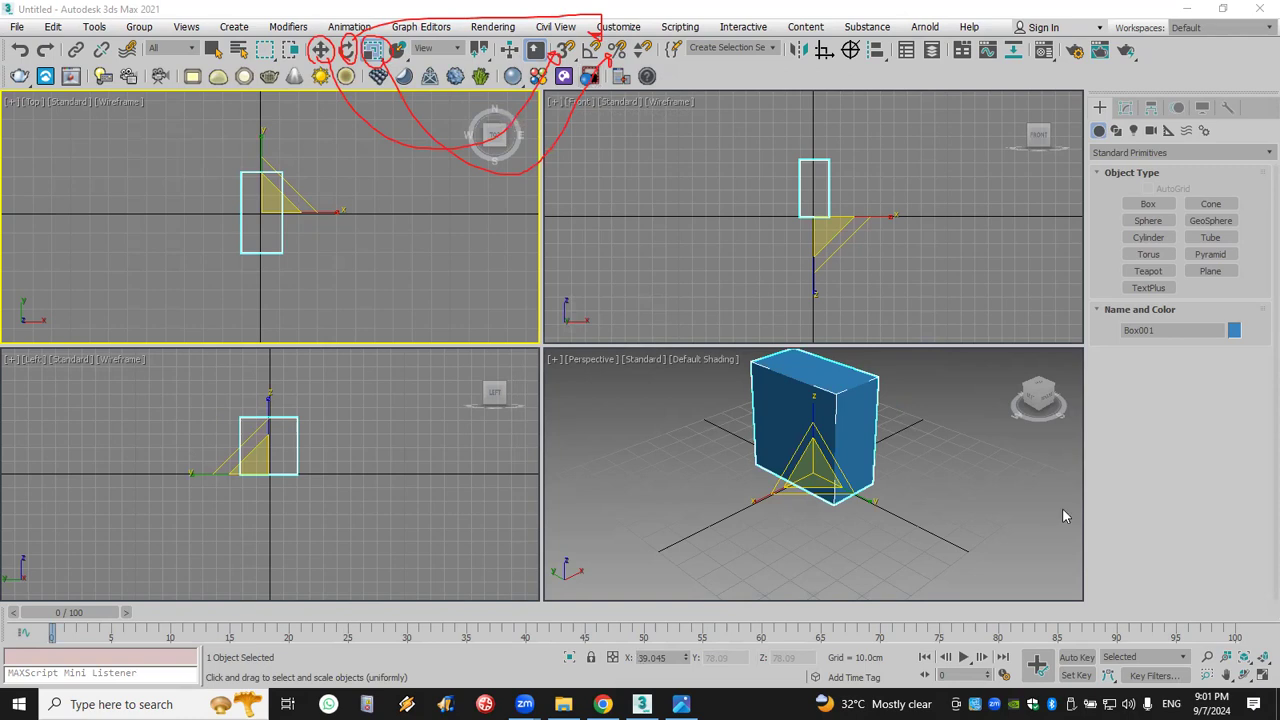
scroll(1065, 516, "up", 4)
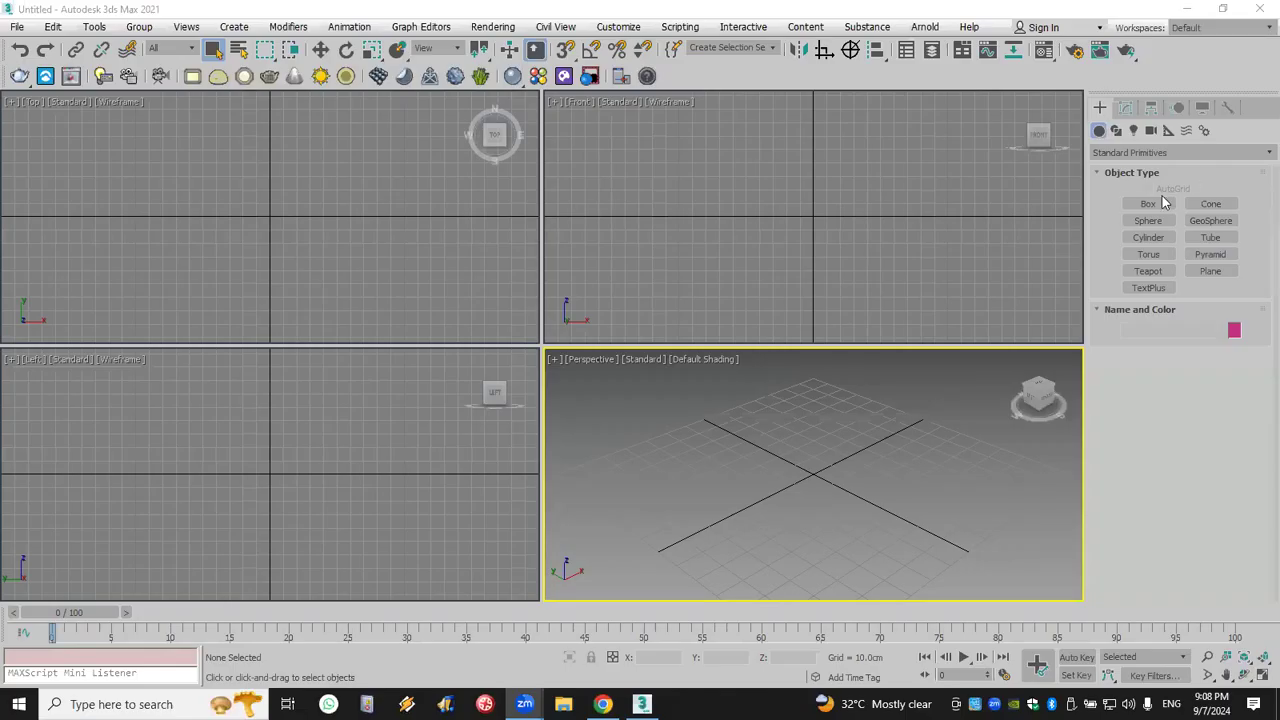
- Create an upright box in the Front view about 254 cm long, 154 cm wide and 6 cm high
left_click(1148, 203)
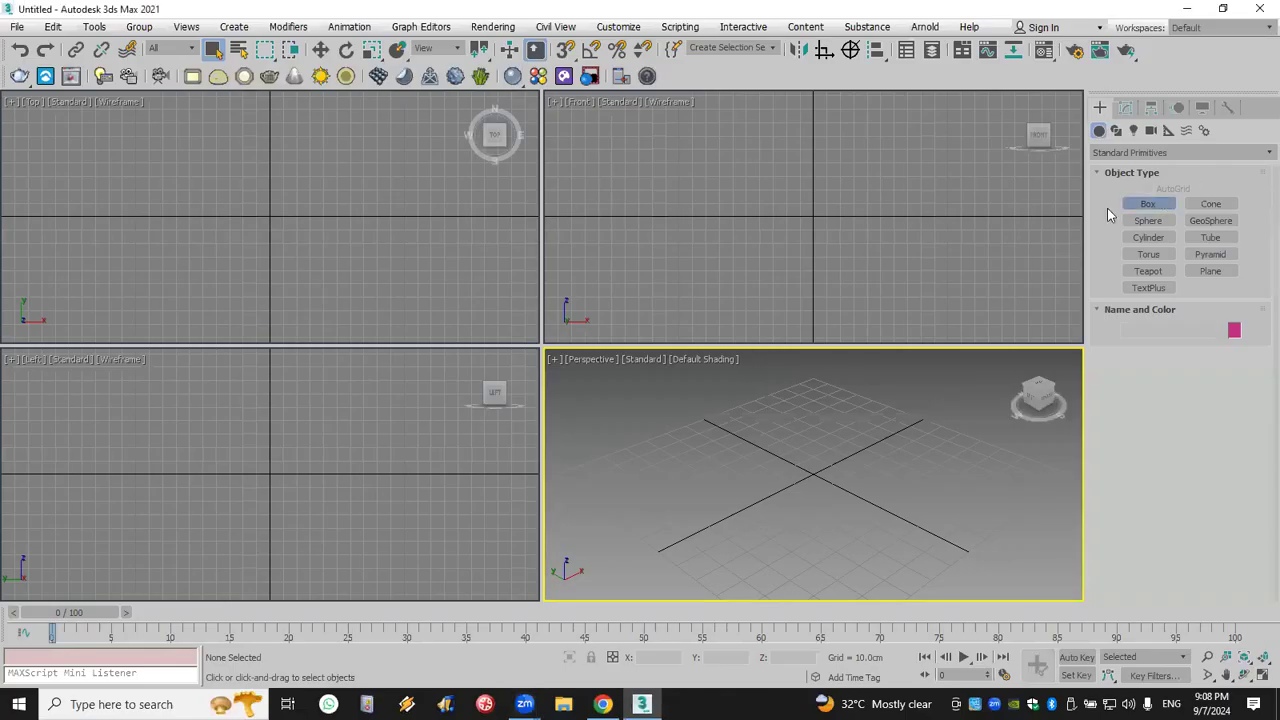
left_click(883, 217)
middle_click_drag(863, 265, 858, 267)
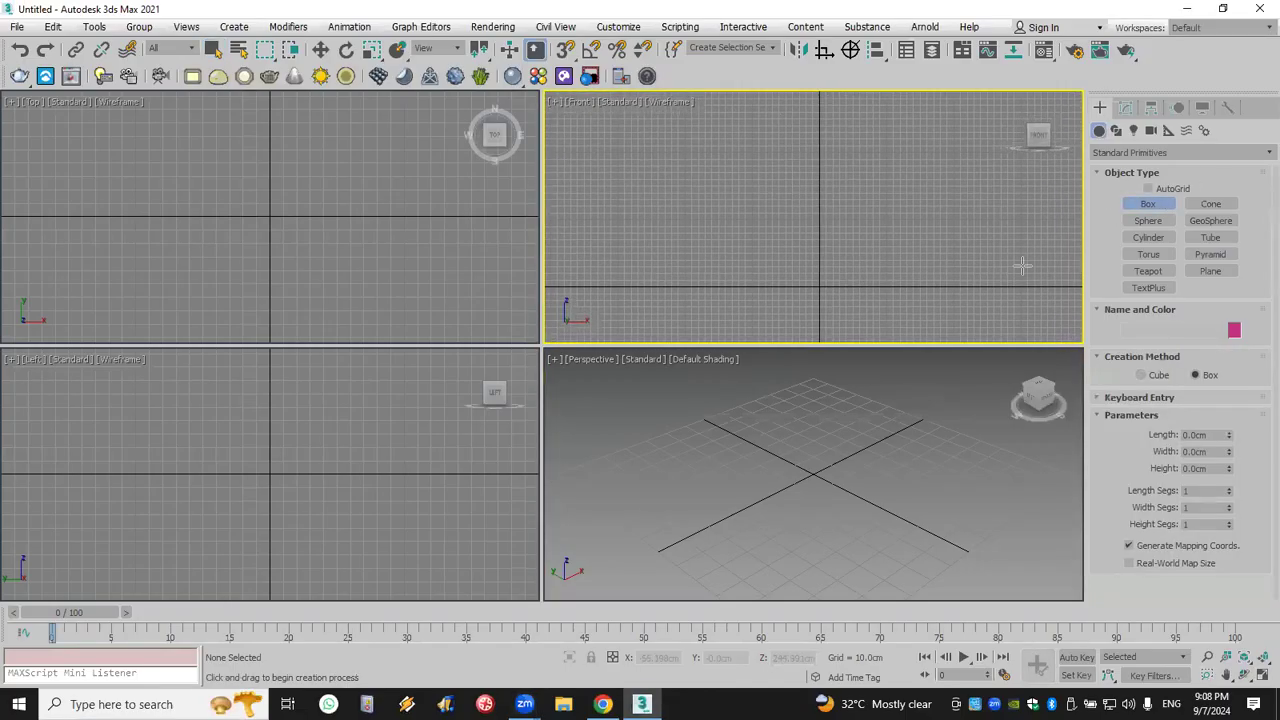
left_click_drag(794, 120, 898, 290)
left_click(898, 286)
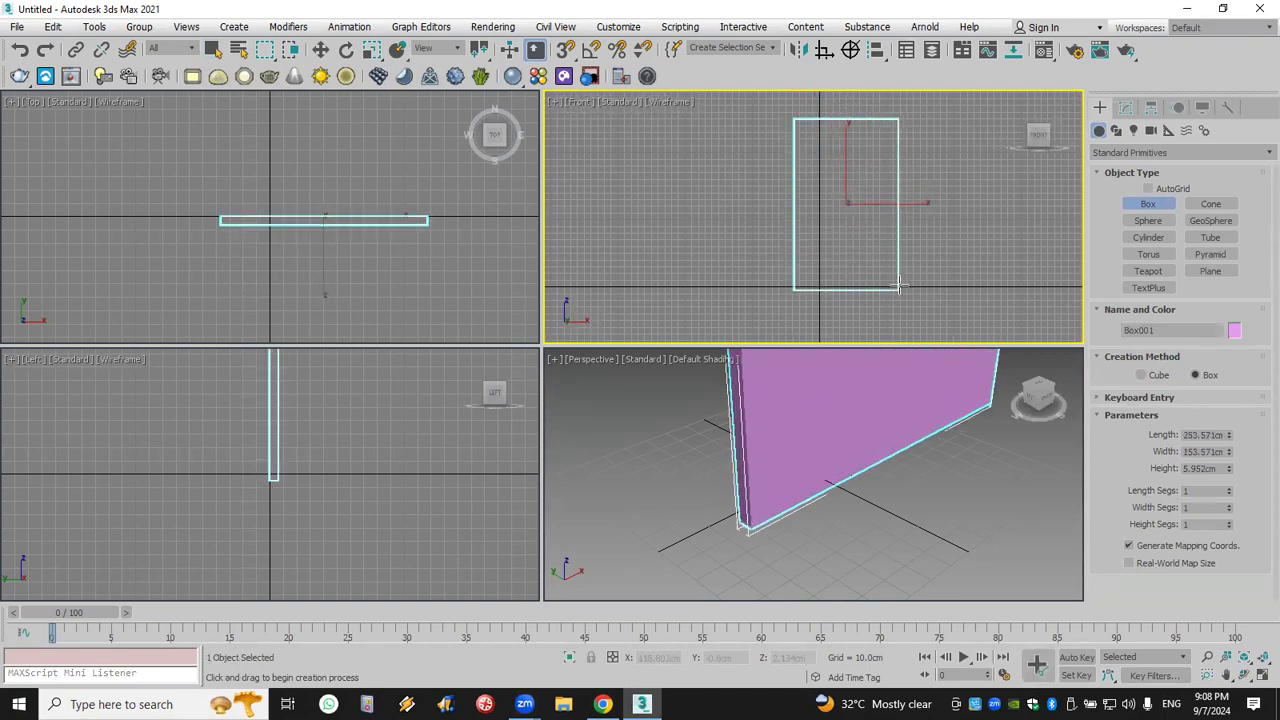
- Enable moving only the pivot of the upright box, and place it freely outside the box's right edge in the Front view
left_click(320, 50)
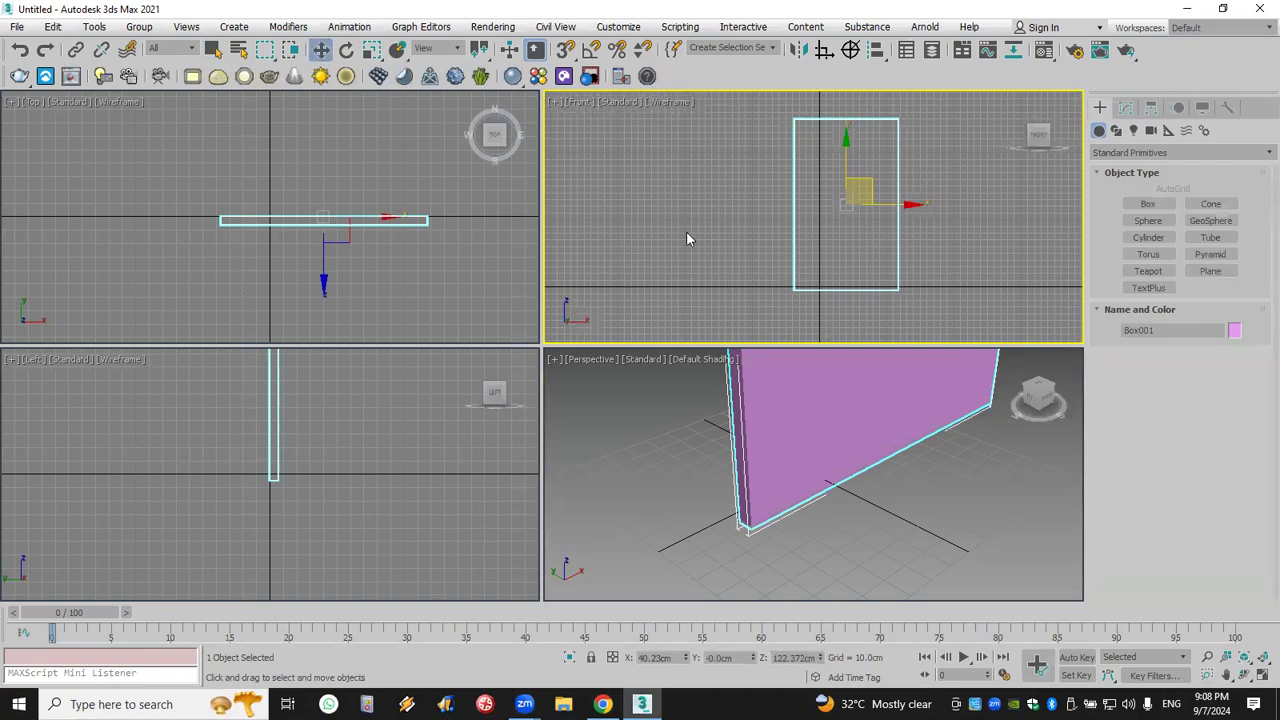
middle_click_drag(803, 210, 709, 209)
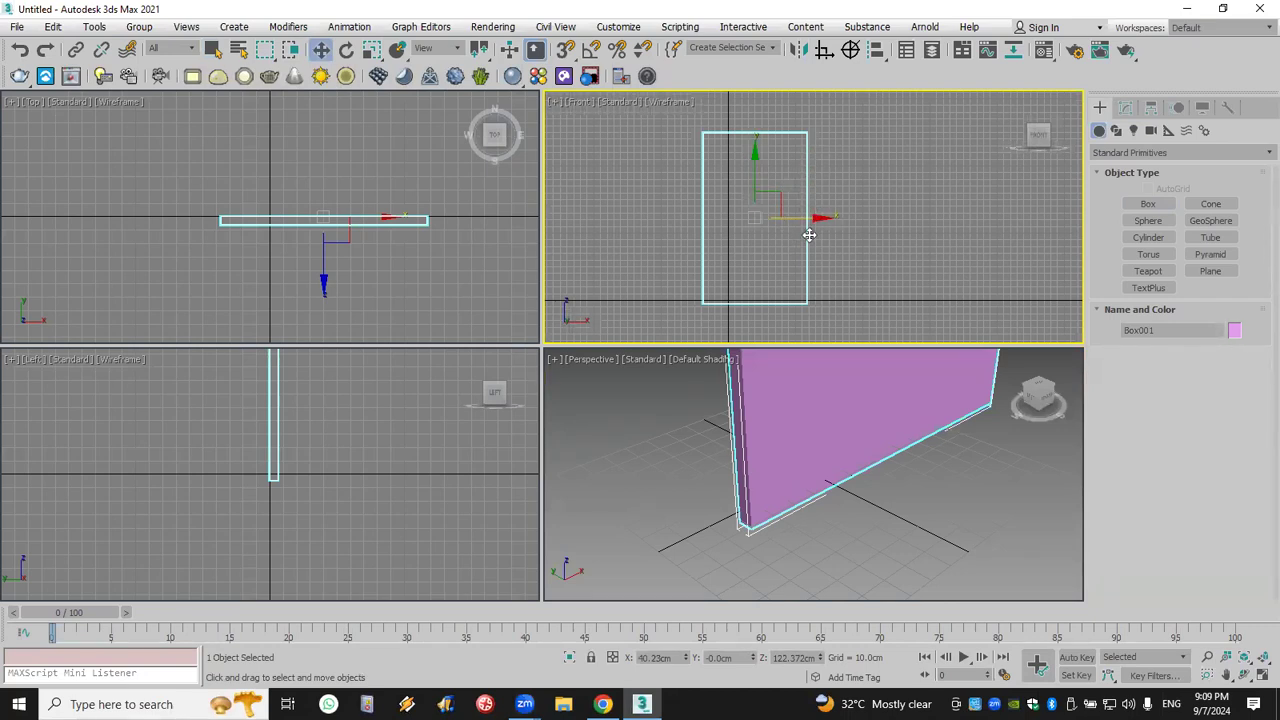
middle_click_drag(732, 216, 771, 220)
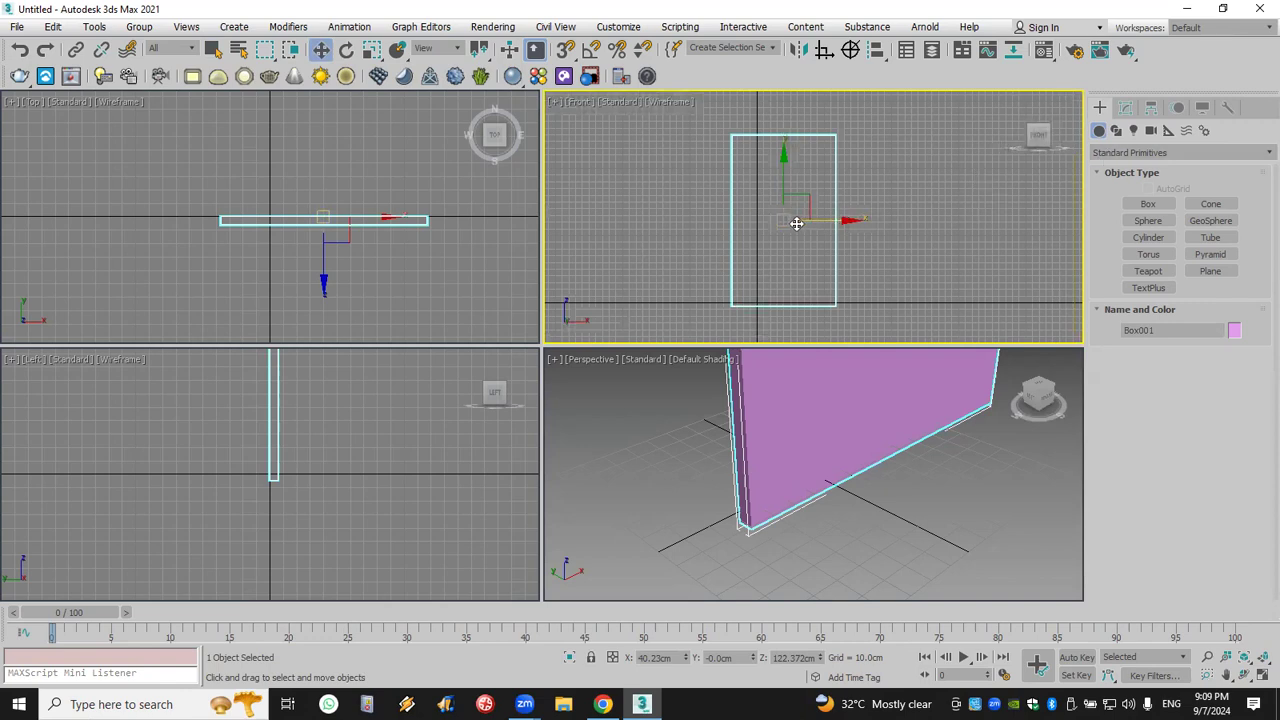
left_click(1152, 108)
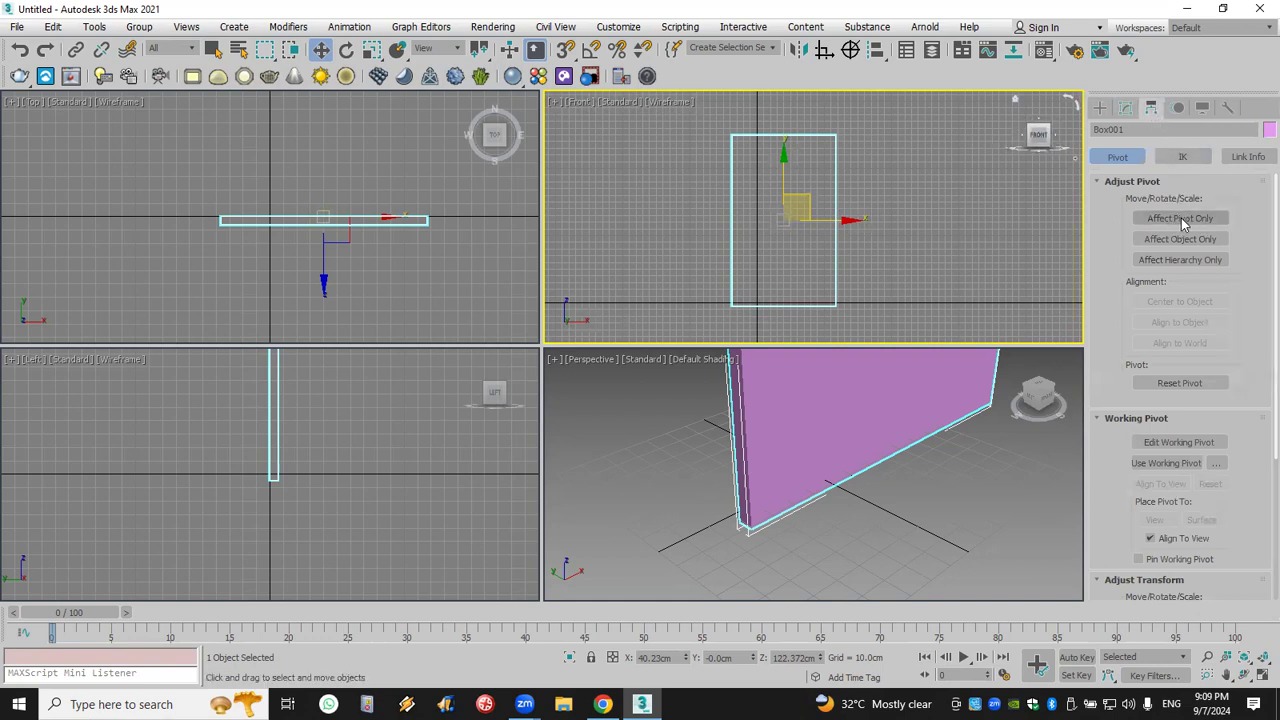
left_click(1190, 385)
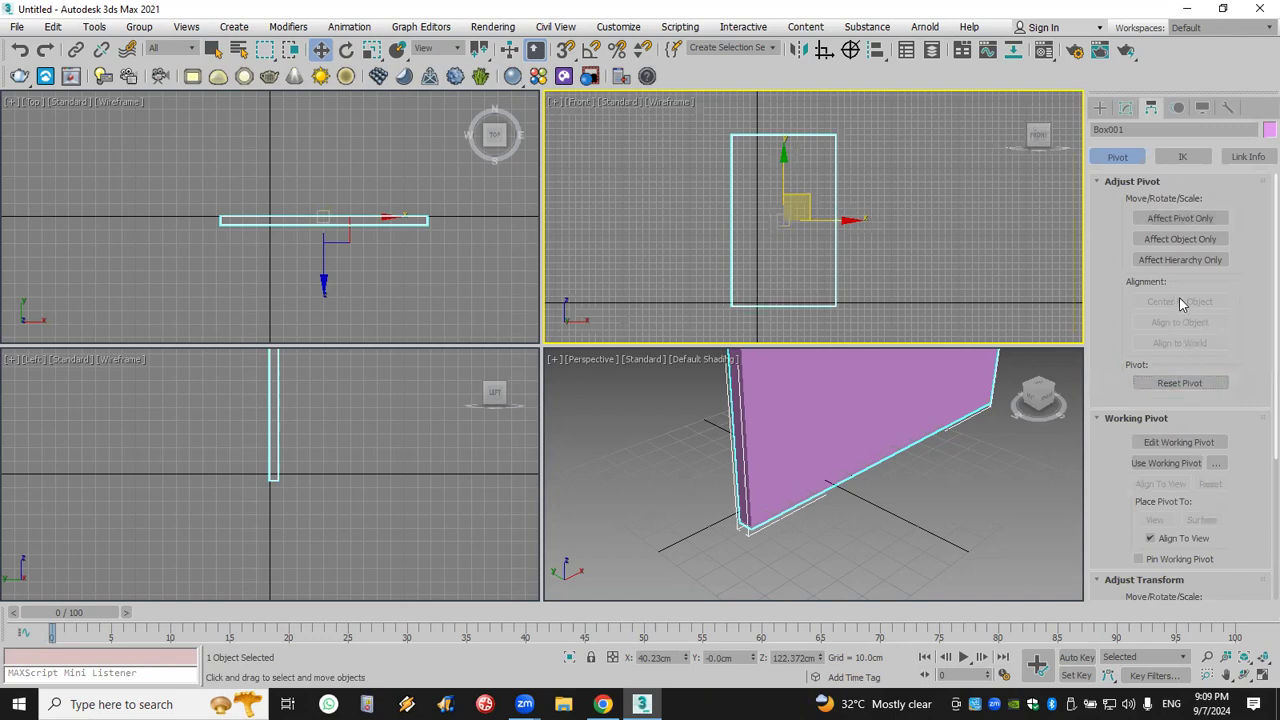
left_click(1181, 219)
left_click_drag(808, 220, 936, 228)
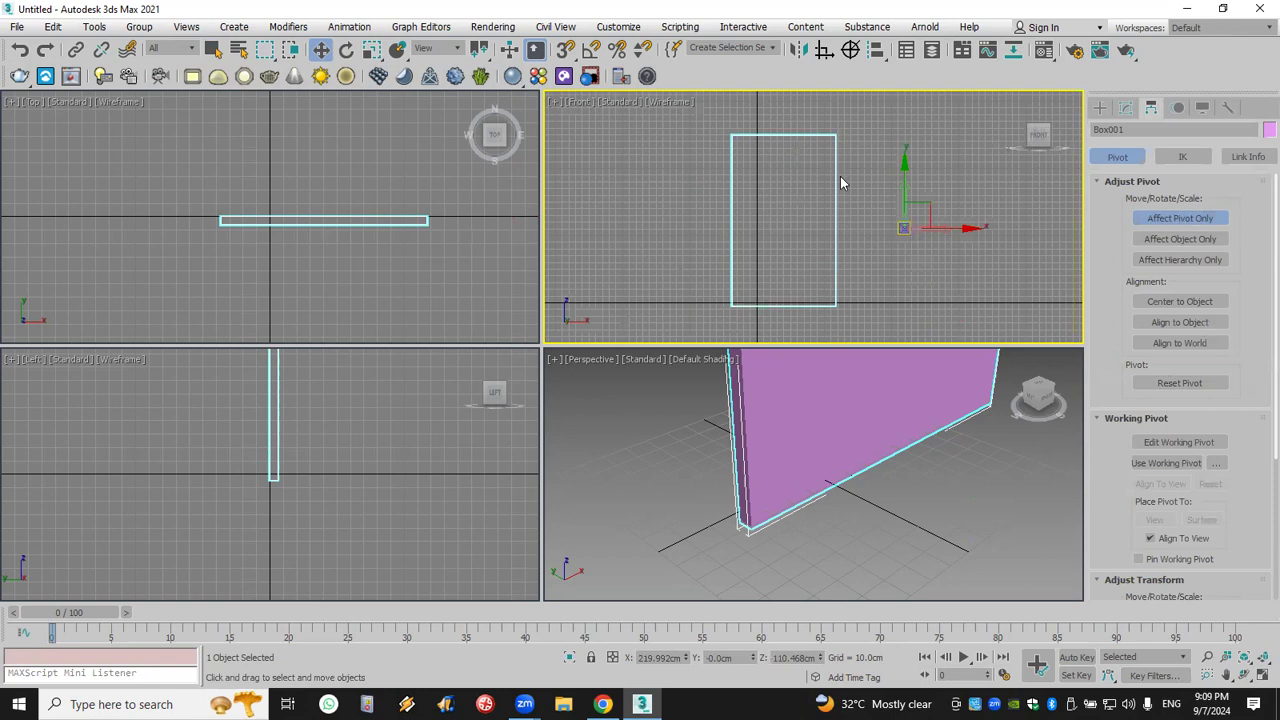
- Turn on 3D snap with Midpoint, and snap the pivot to the middle of the box's right edge in the Front view
left_click(564, 52)
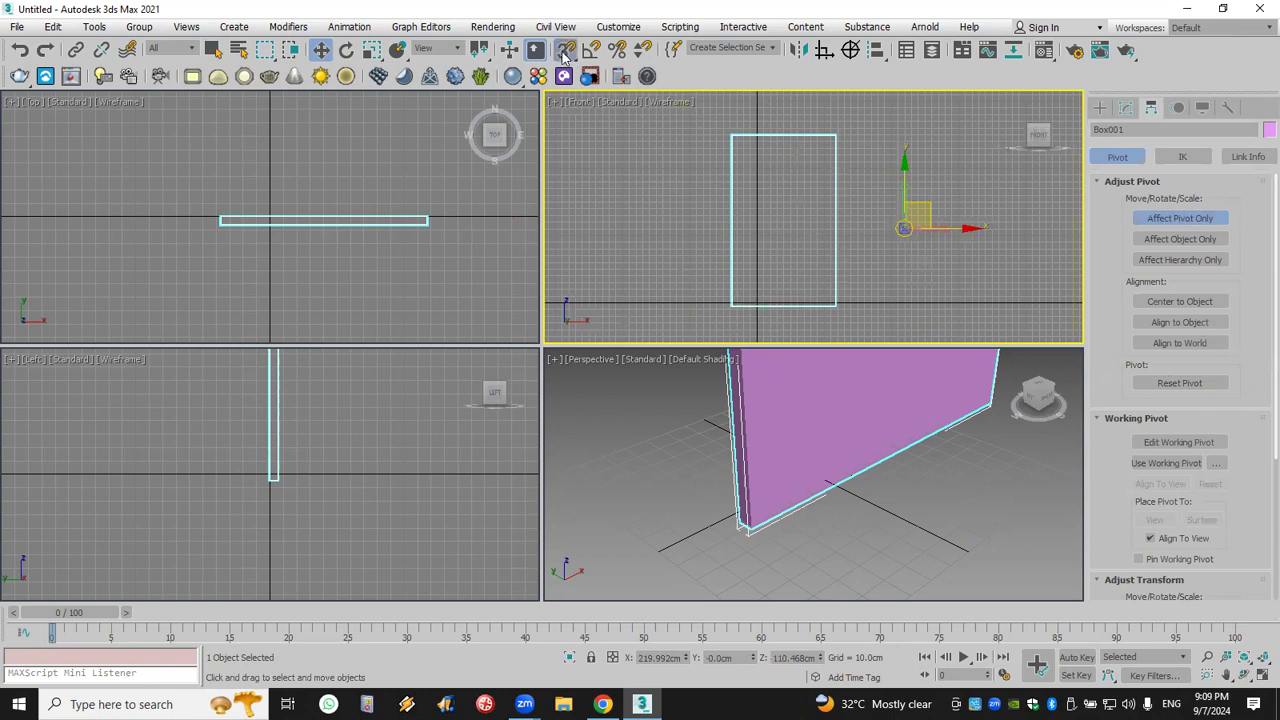
right_click(564, 52)
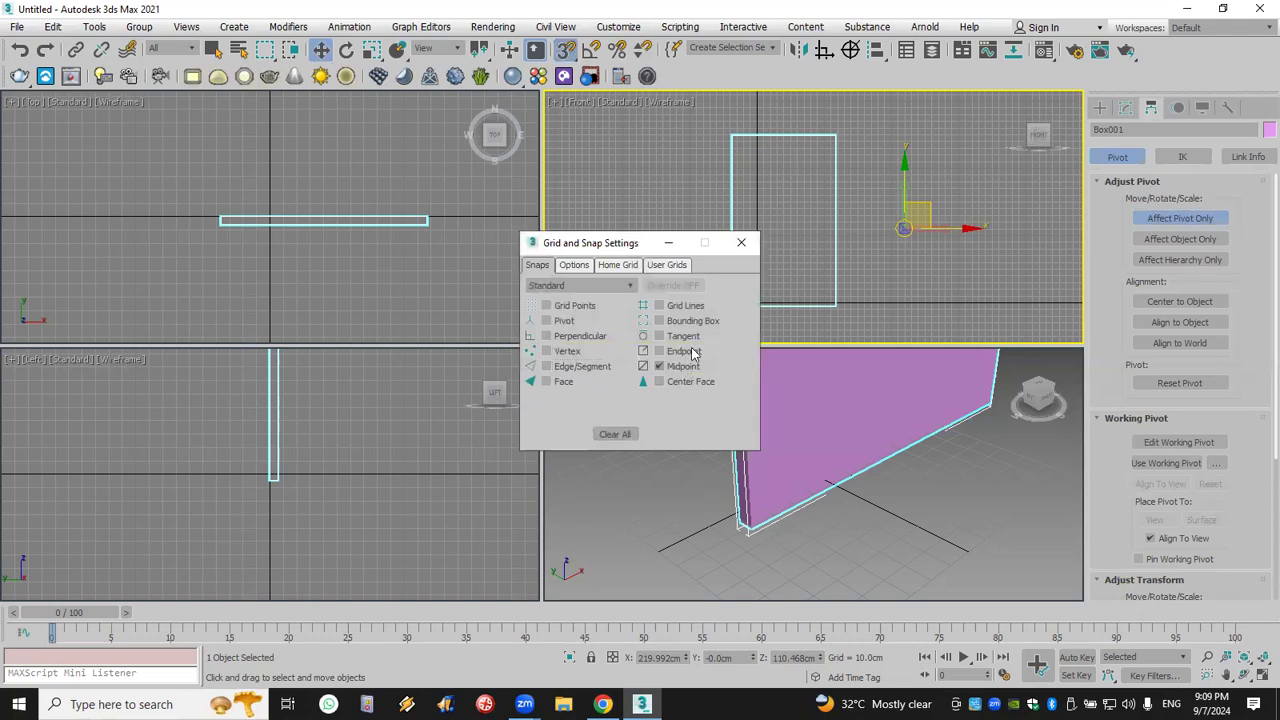
left_click(741, 242)
left_click_drag(902, 229, 863, 247)
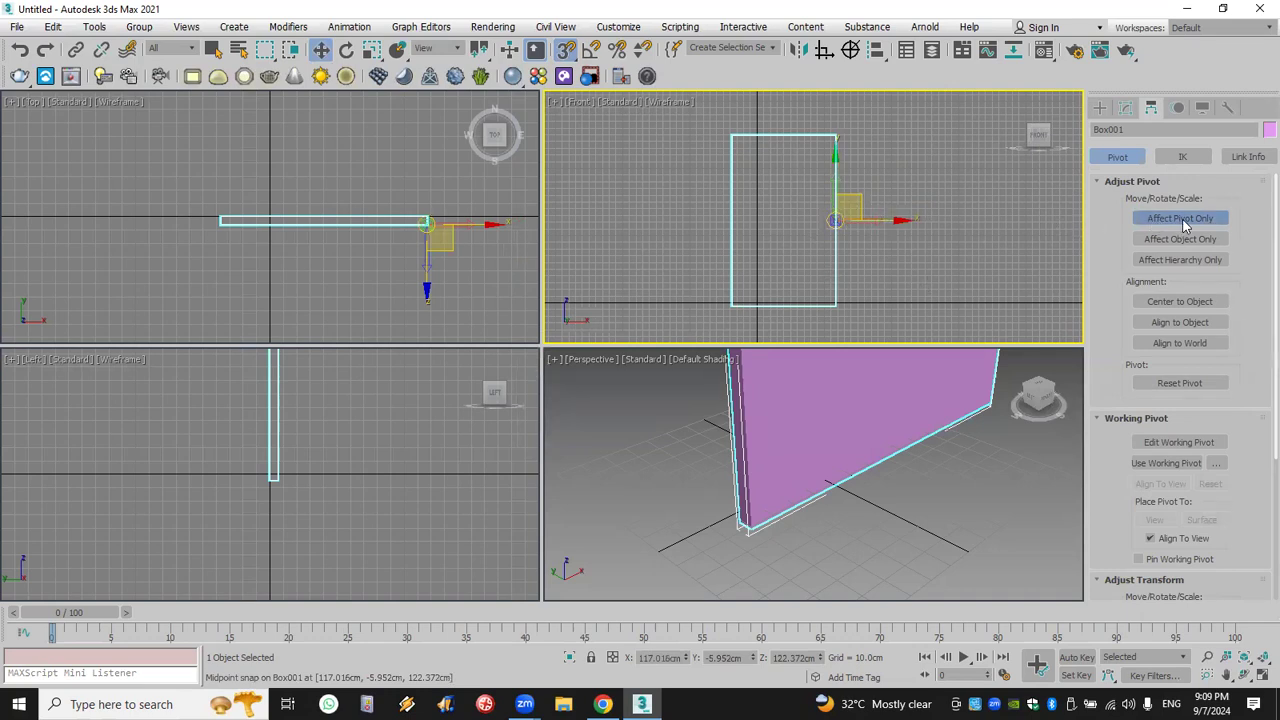
- Rotate the box about its right-edge pivot like a swinging door, undoing the tilted rotation
left_click(346, 50)
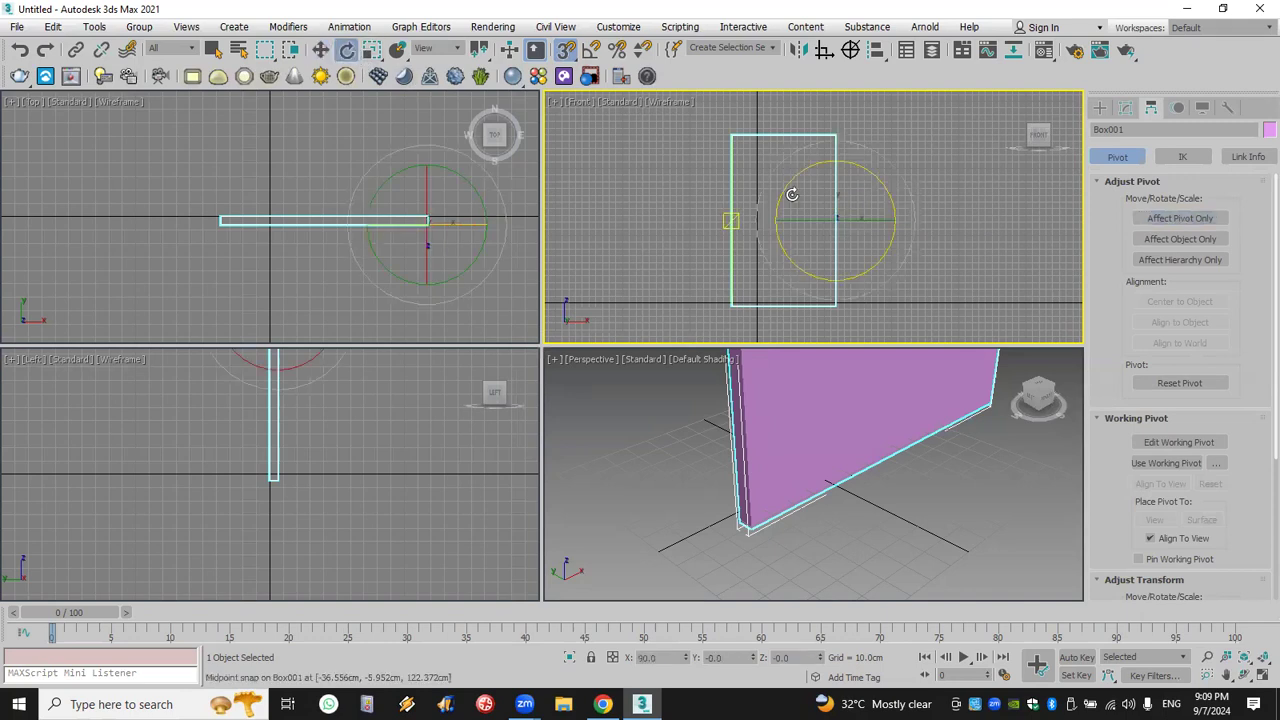
left_click_drag(857, 217, 850, 430)
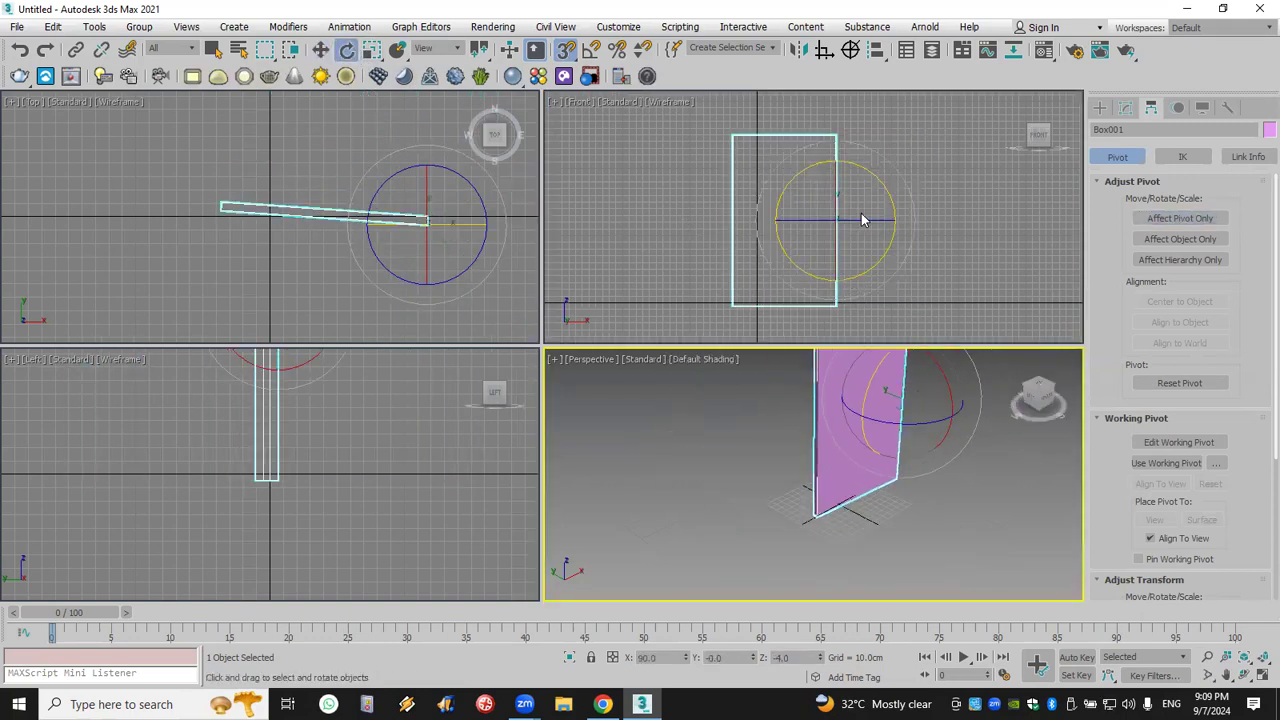
left_click_drag(863, 220, 849, 223)
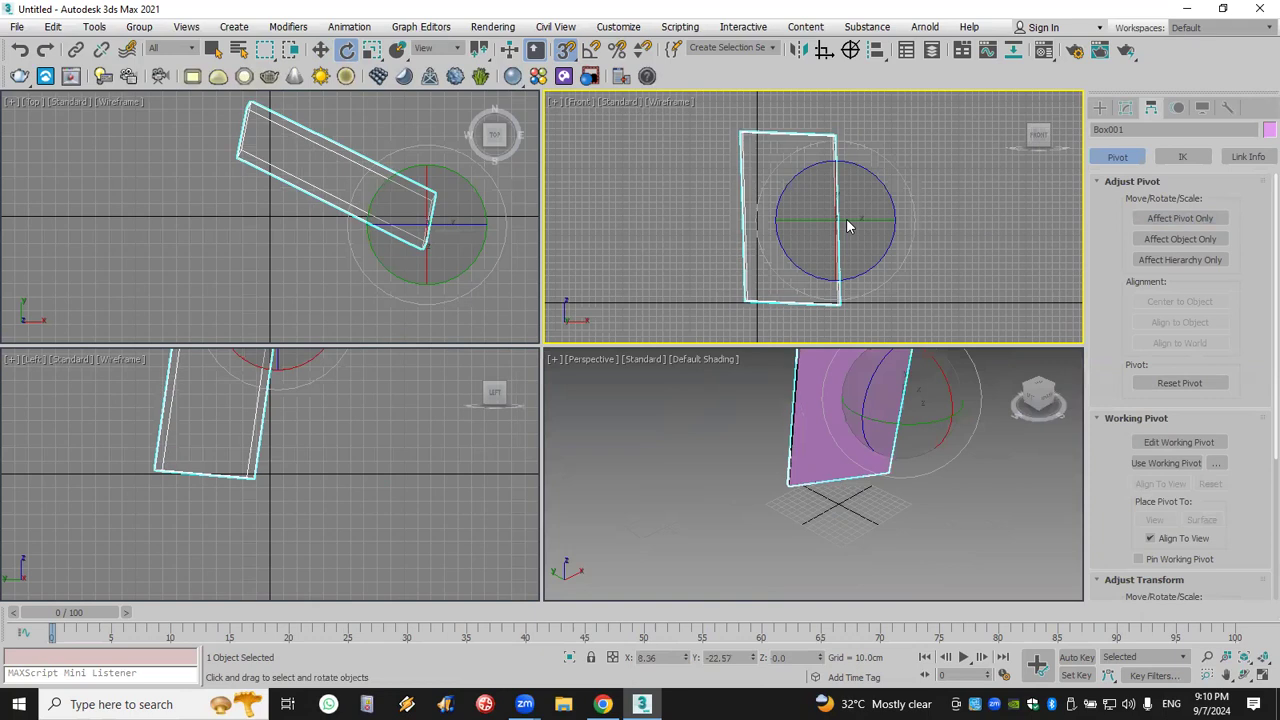
left_click(19, 50)
left_click_drag(866, 220, 420, 240)
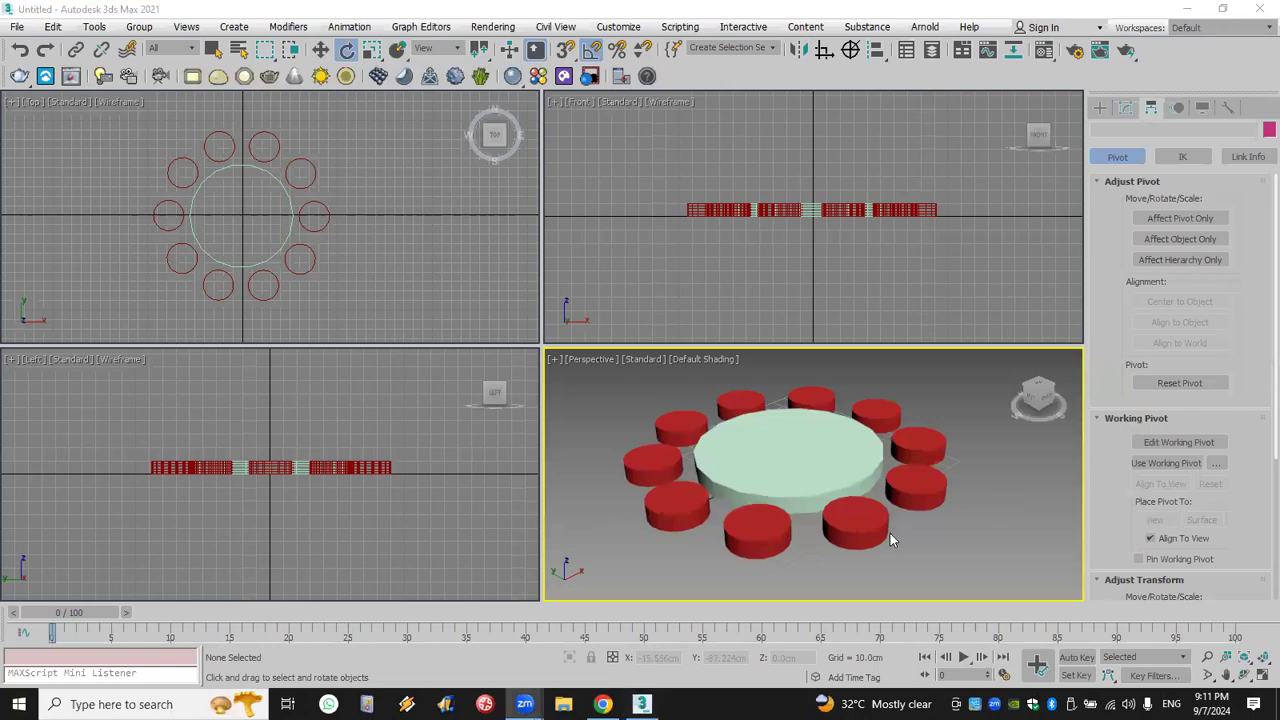
- Select the large central cylinder and a red cylinder around it, and reset the scene without saving changes
left_click(812, 471)
left_click(812, 471)
left_click(683, 497)
left_click(668, 515)
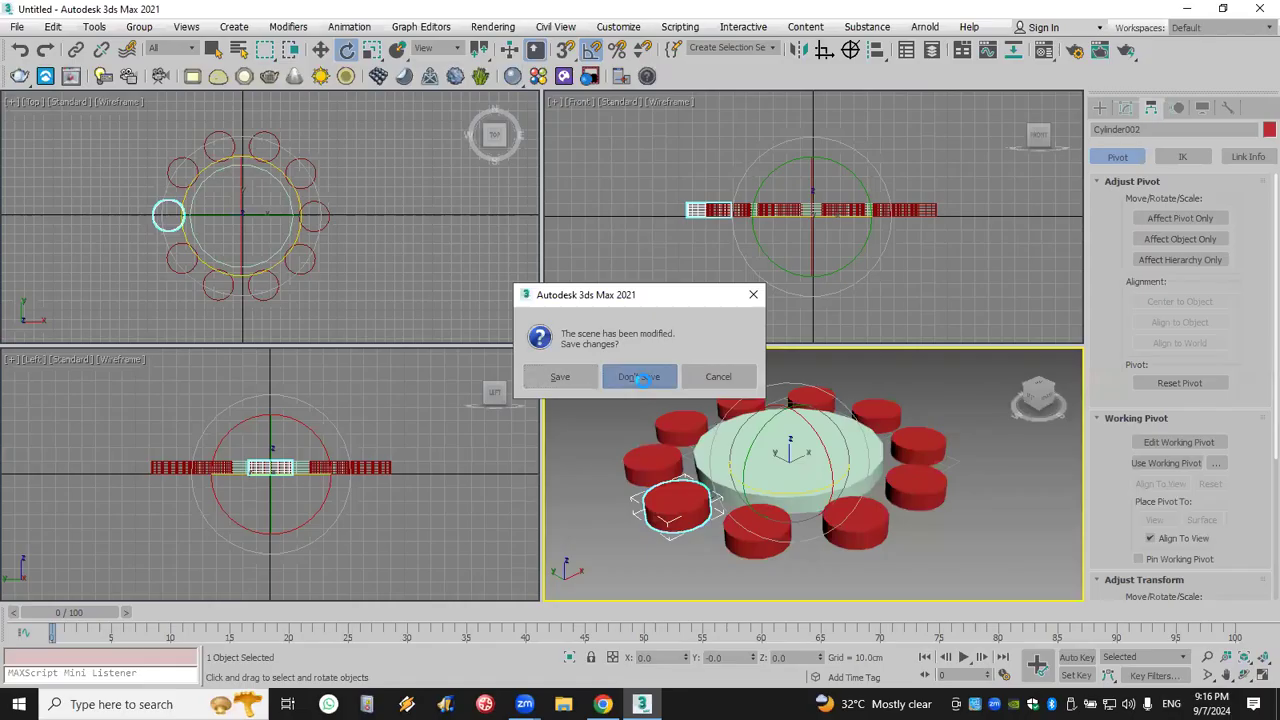
left_click(643, 373)
left_click(597, 377)
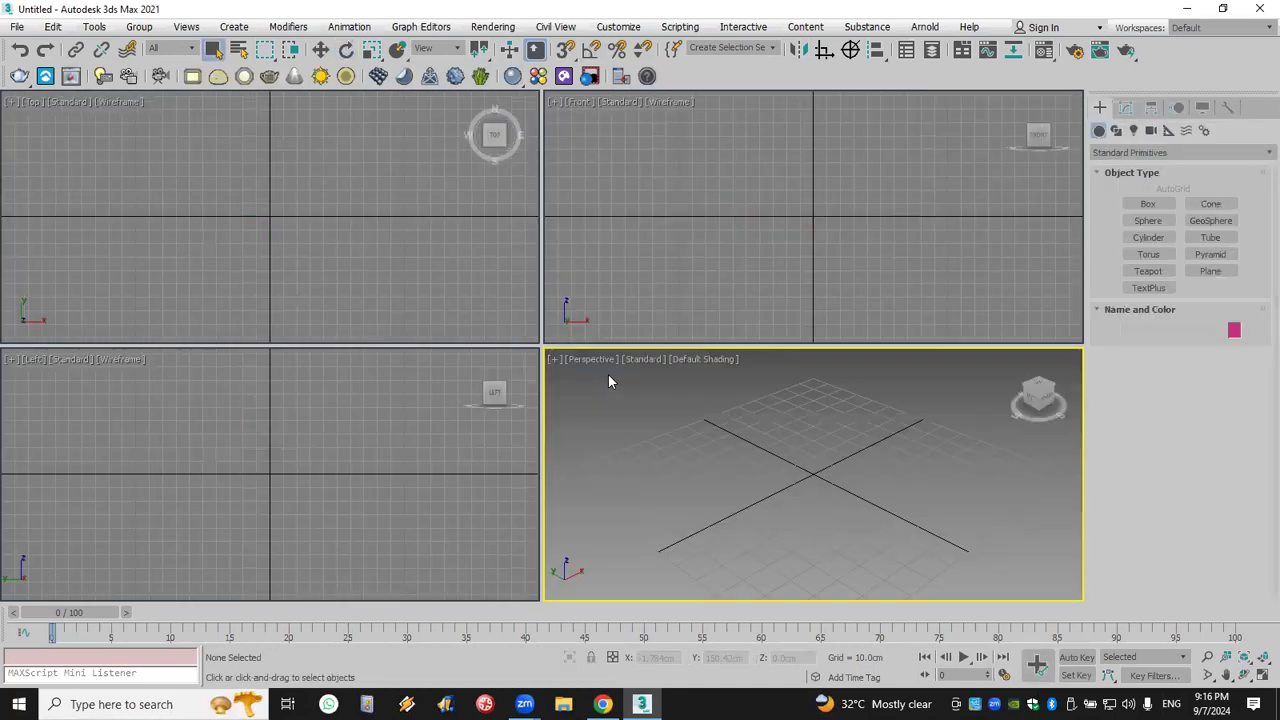
- Merge all objects from Box001 to Box010 of the desktop file Lec. 2.max into the empty scene
left_click(22, 28)
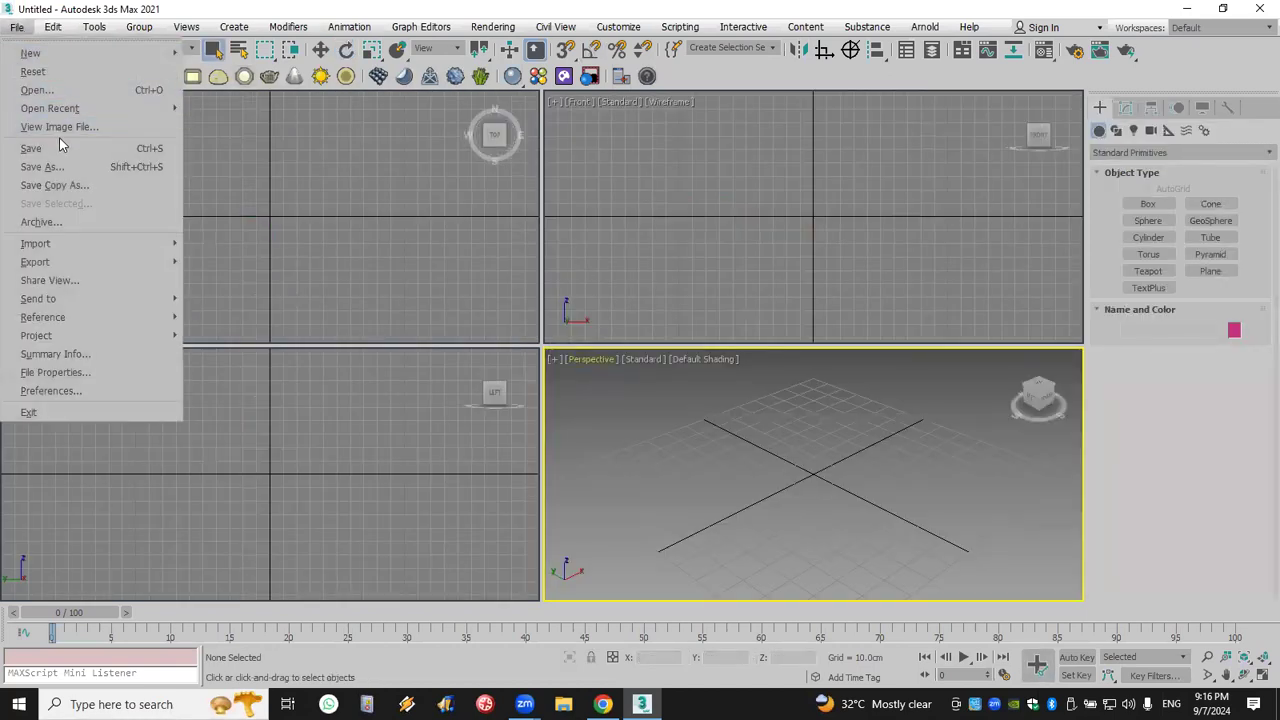
left_click(283, 171)
left_click(17, 27)
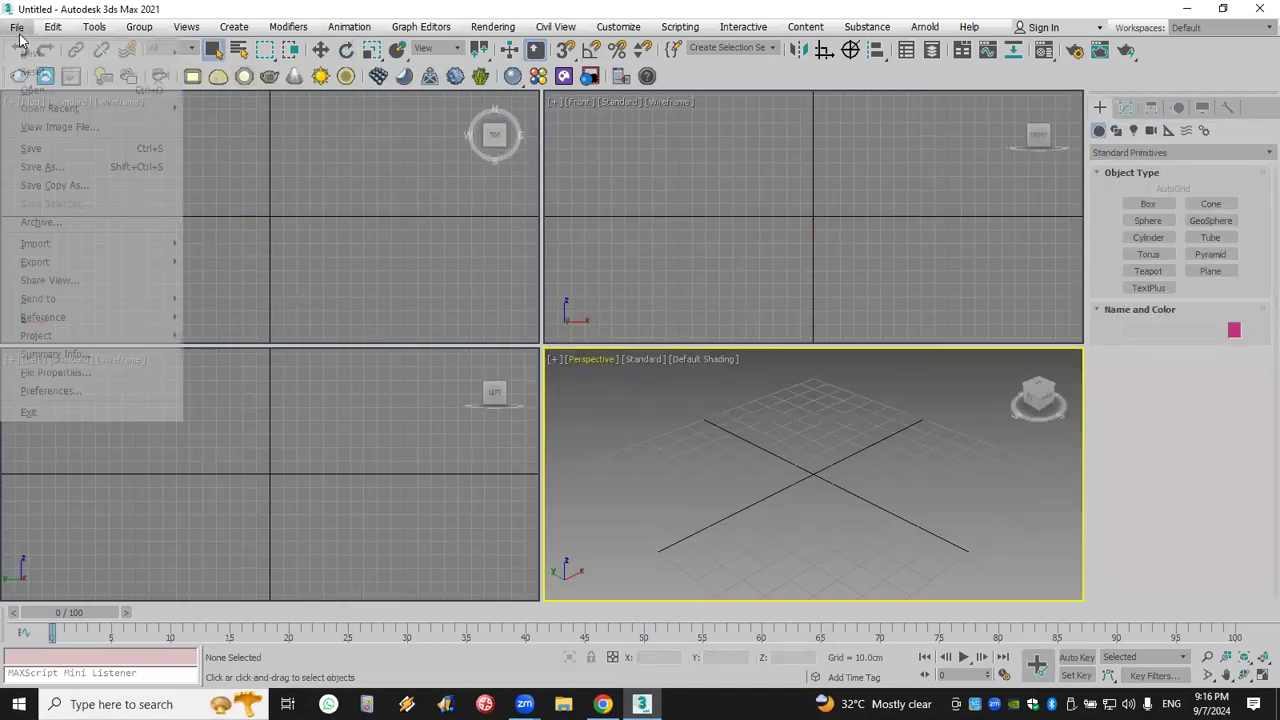
mouse_move(80, 248)
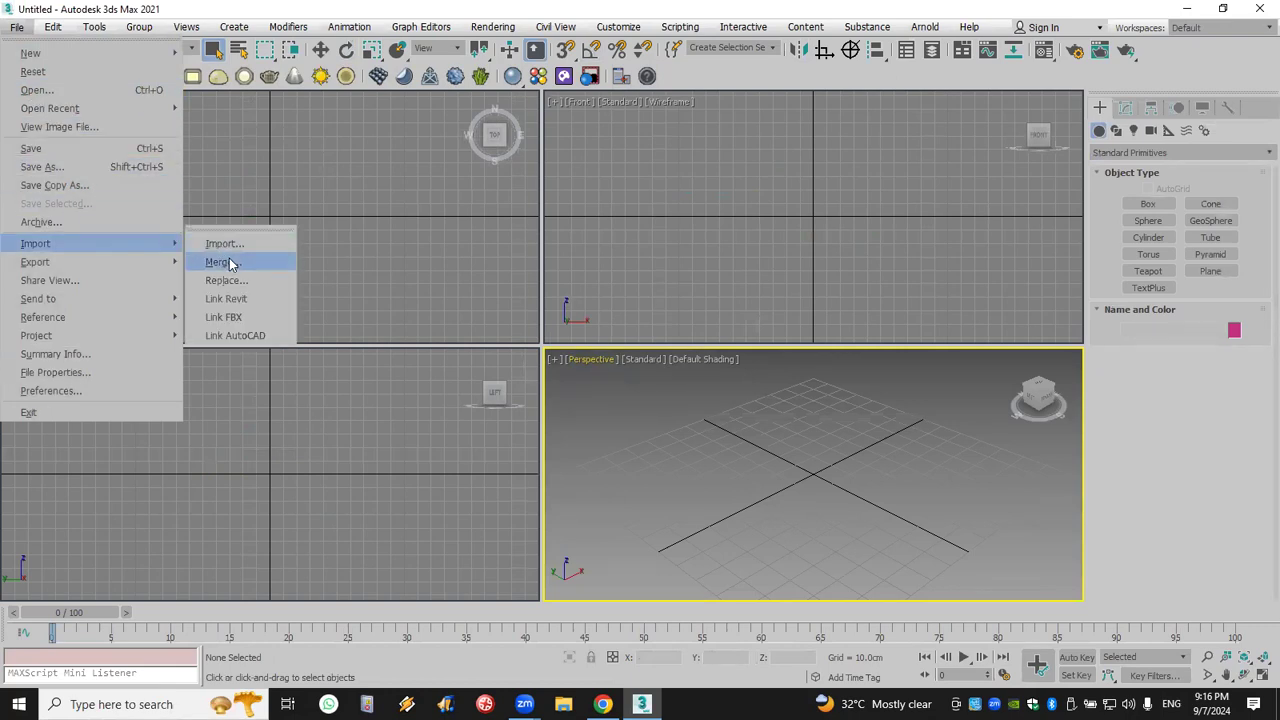
left_click(229, 262)
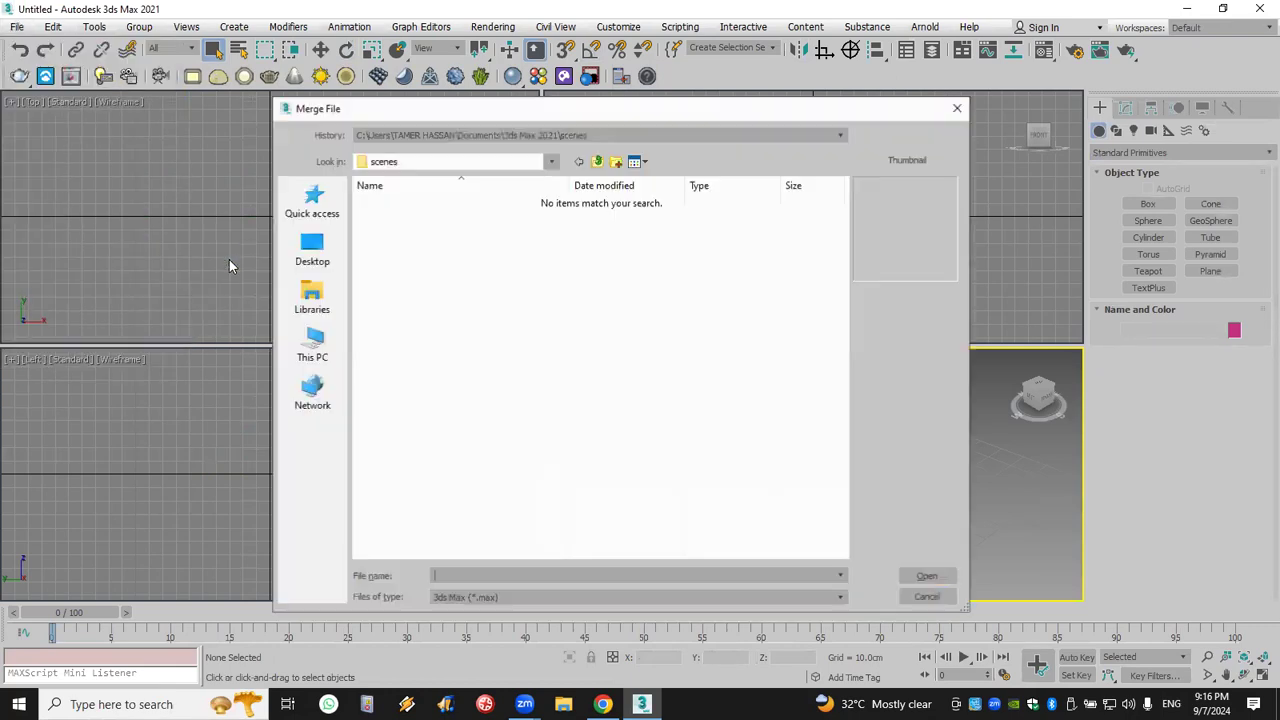
left_click(313, 255)
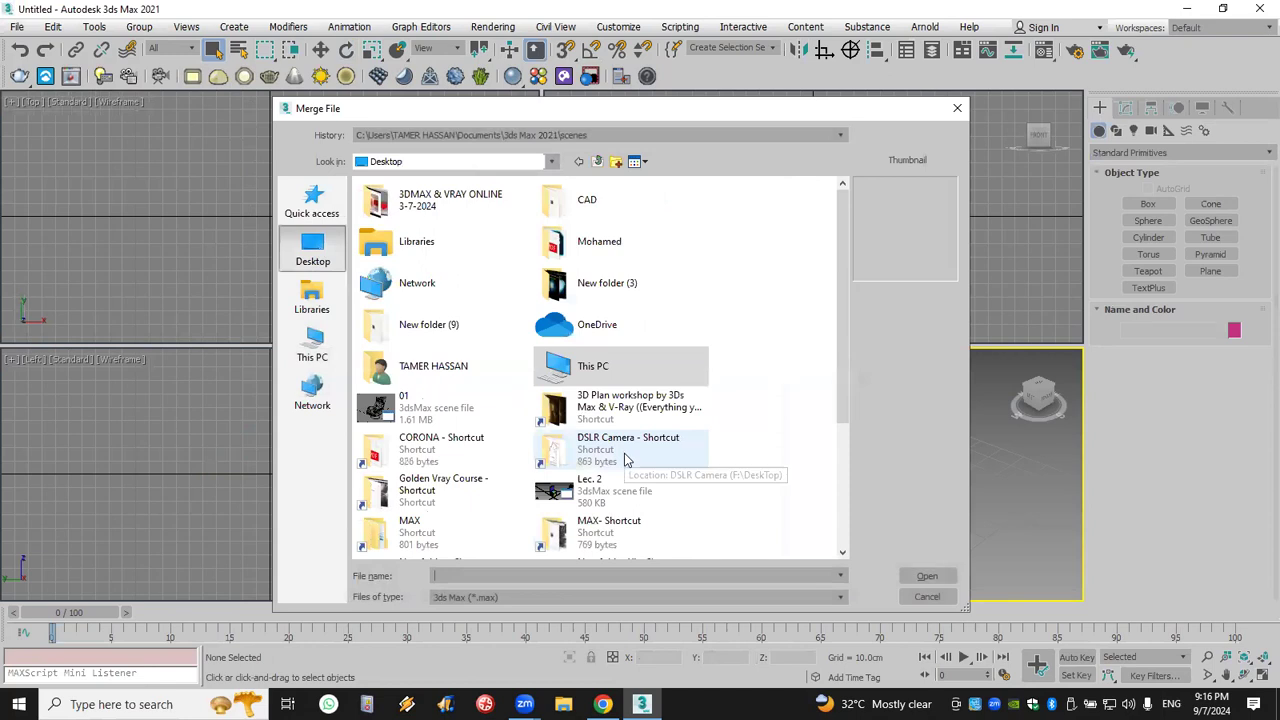
double_click(590, 485)
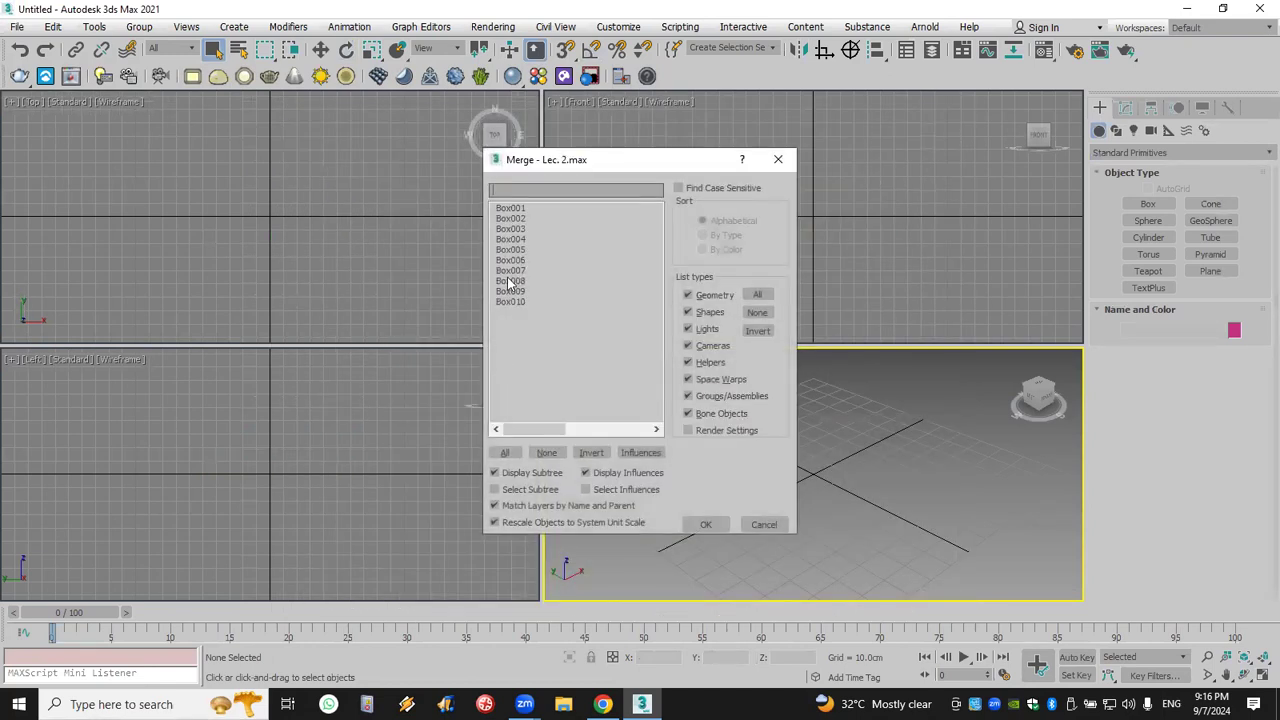
left_click_drag(518, 212, 522, 305)
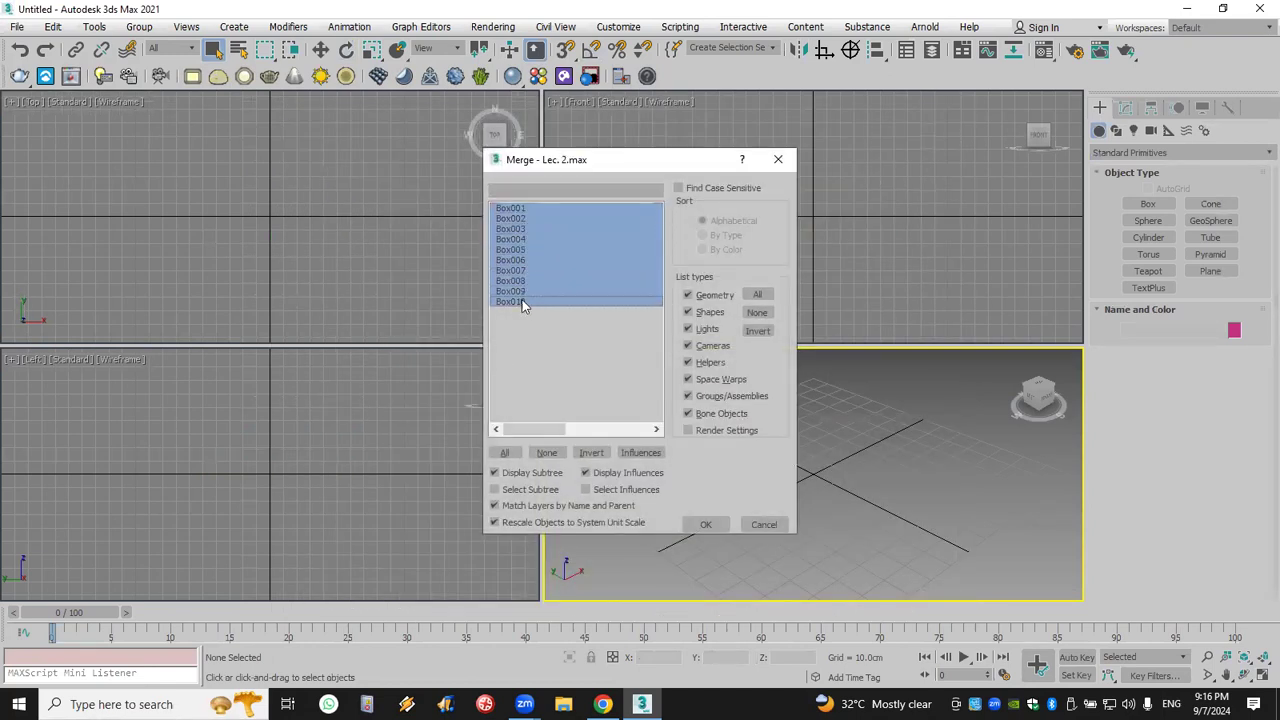
left_click(705, 524)
- Group the merged chair parts into one group, keeping the default group name
scroll(397, 266, "down", 3)
middle_click_drag(390, 248, 325, 193)
left_click(139, 27)
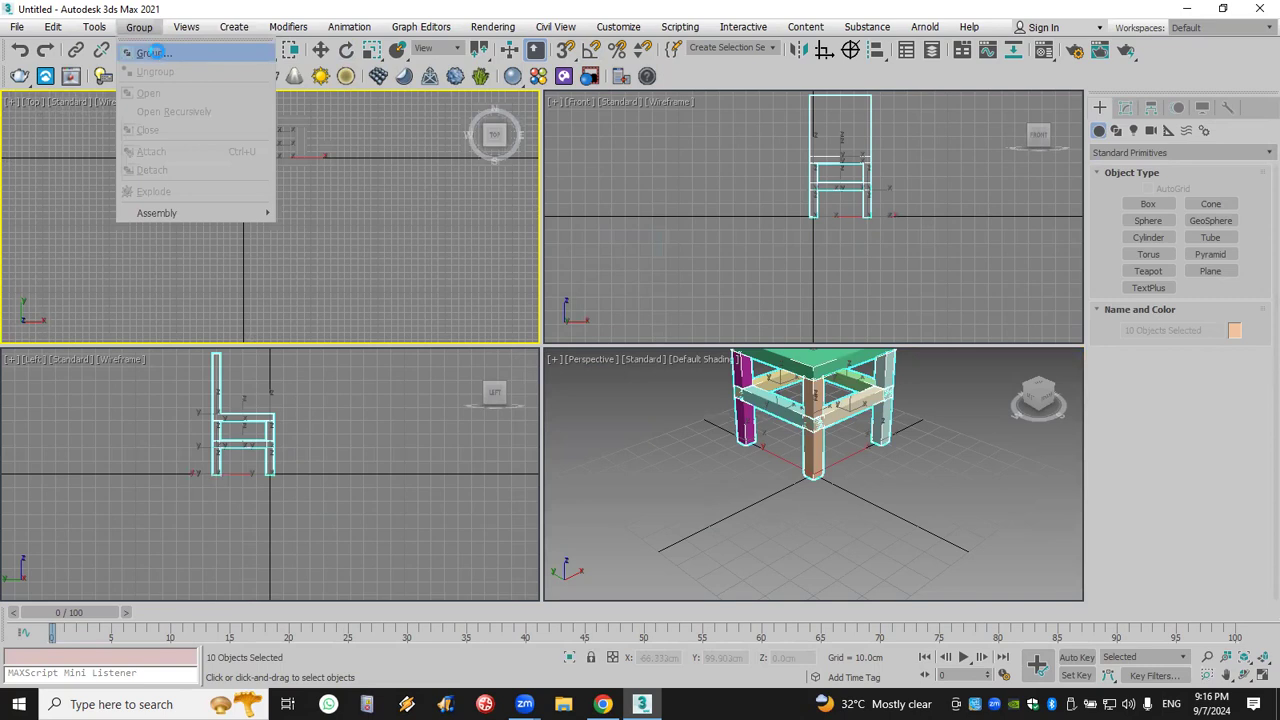
left_click(152, 46)
left_click(650, 381)
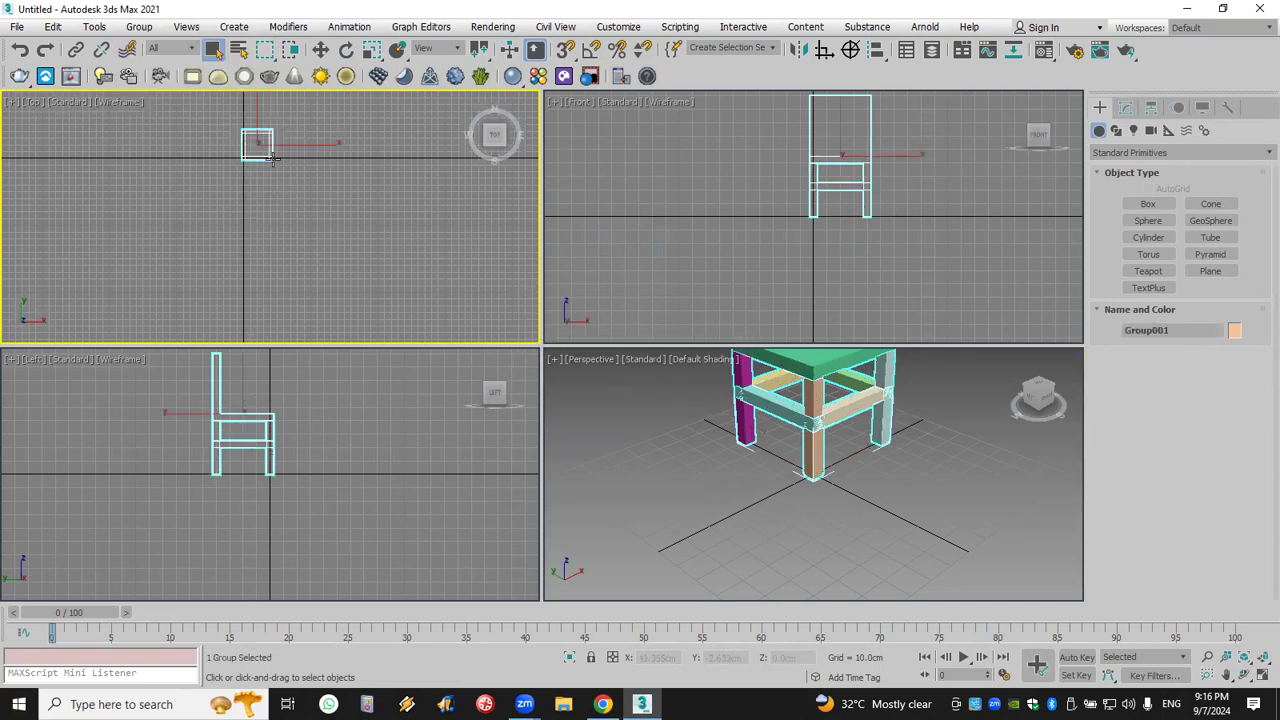
- Create a cylinder in the Top view in front of the chair, about 85 cm in radius and 46 cm high
left_click(1140, 238)
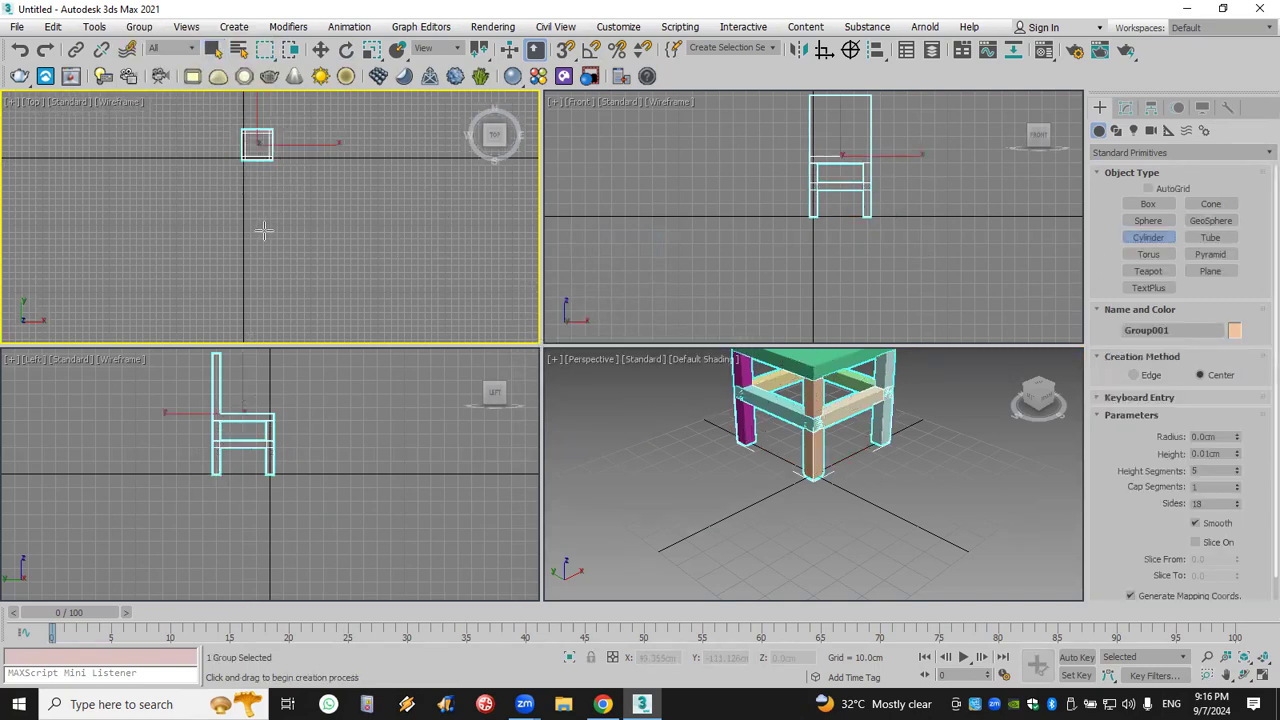
left_click_drag(260, 228, 274, 285)
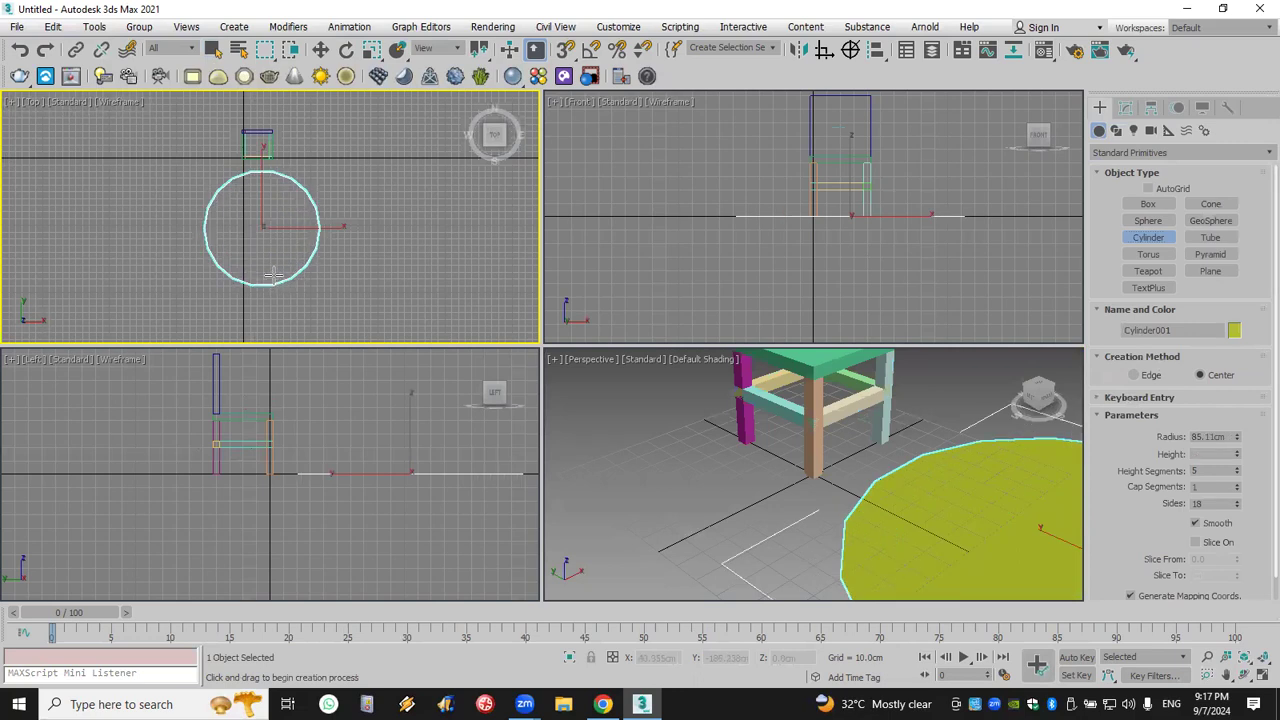
middle_click(727, 475)
key("z")
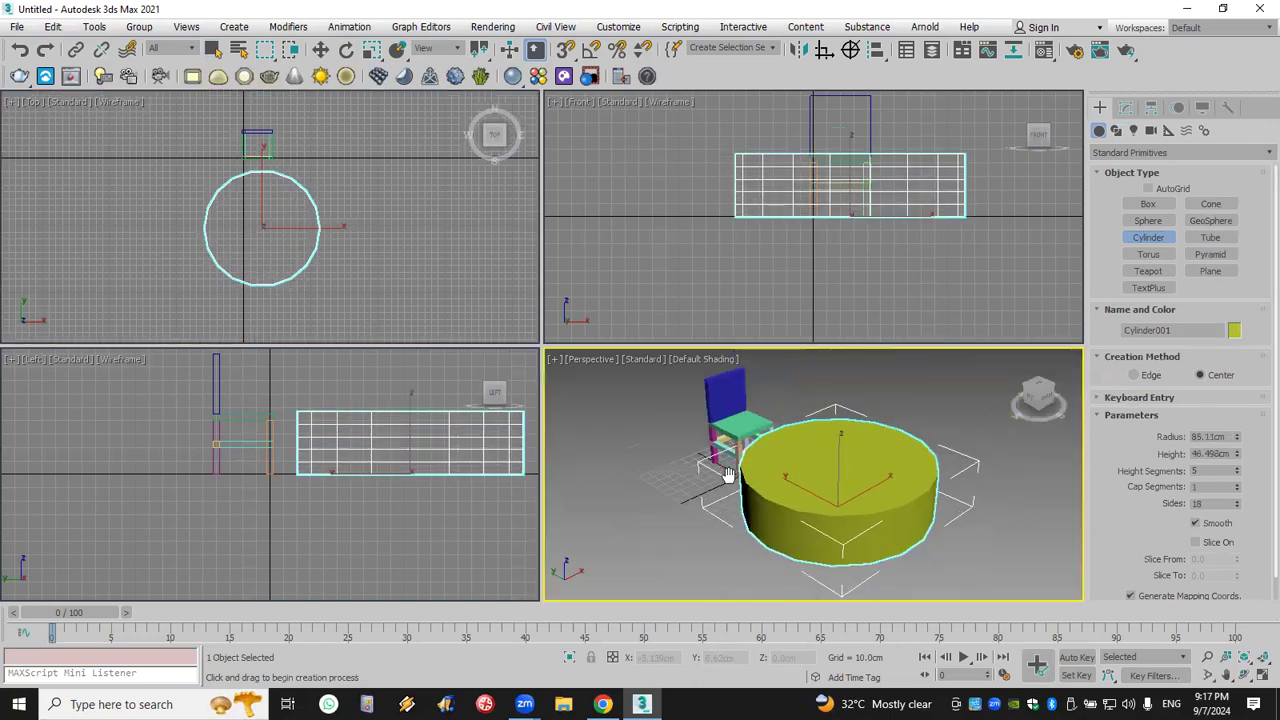
middle_click_drag(397, 214, 389, 211)
right_click(360, 181)
- Set the object color of both the chair group and the cylinder to white, and deselect them
left_click(258, 146)
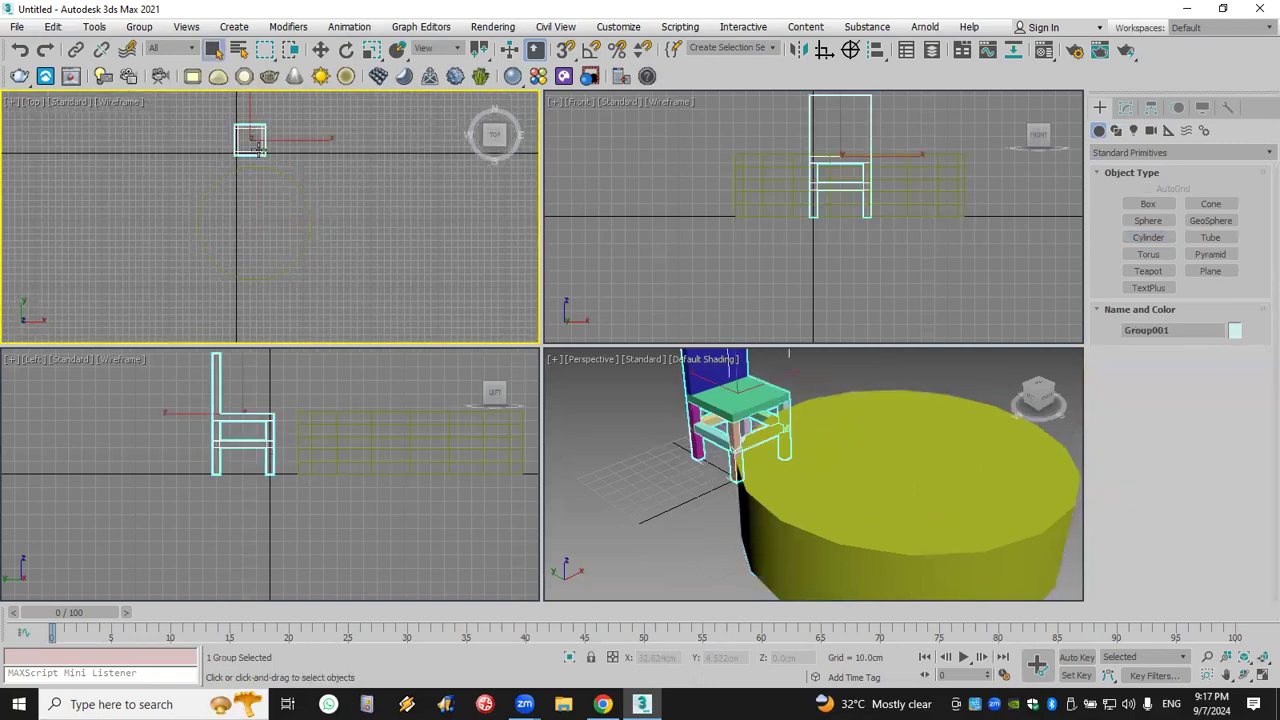
left_click(210, 268, "ctrl")
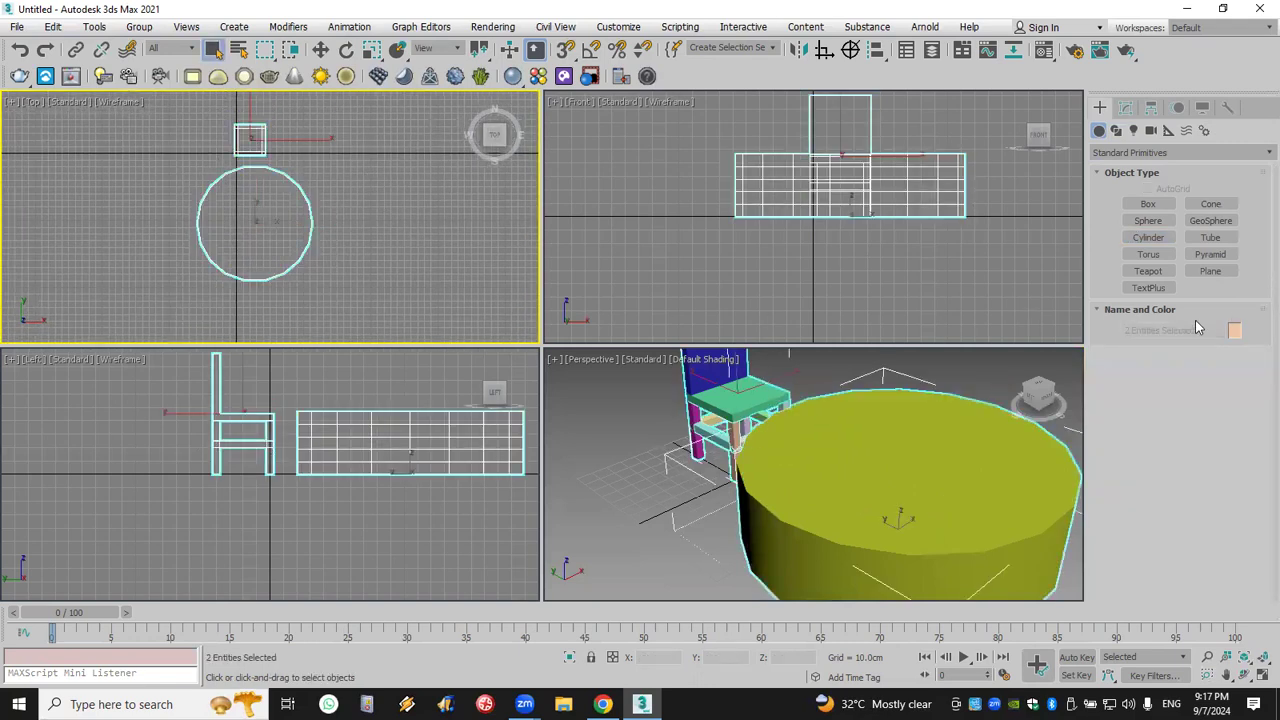
left_click(720, 438)
left_click(454, 258)
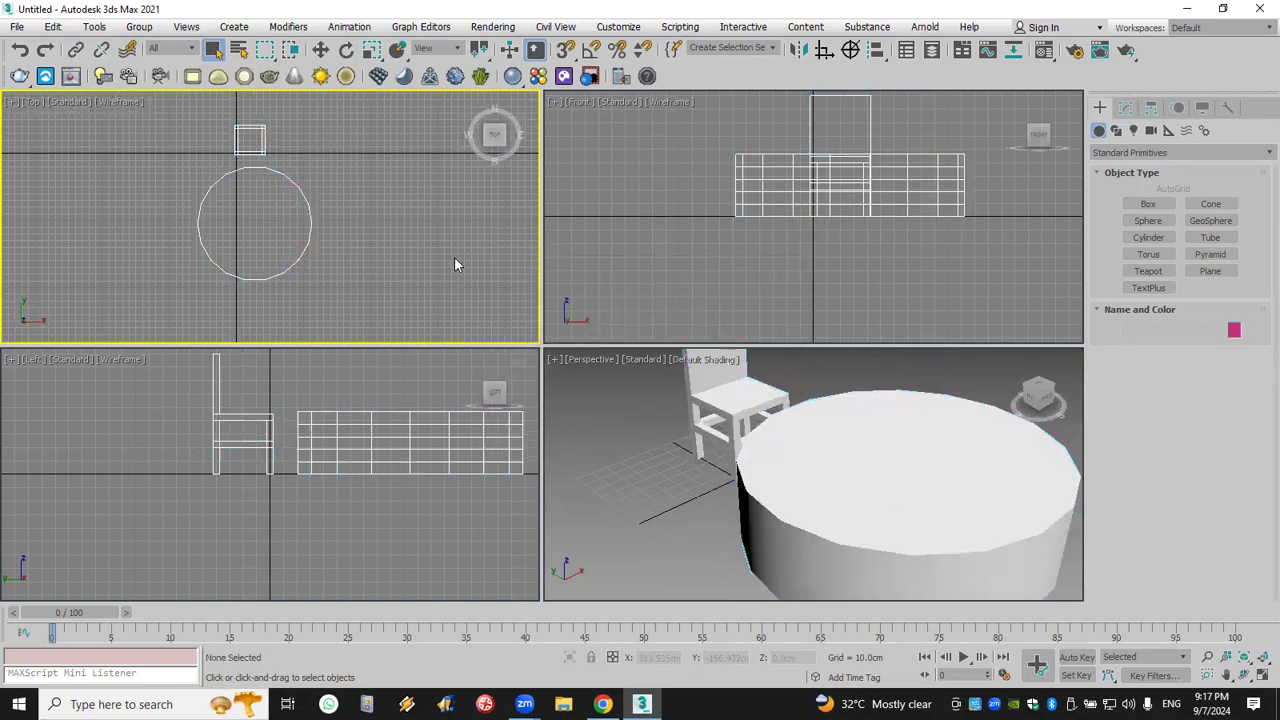
- Move only the chair group's pivot onto the cylinder's centre in the Top view, using 3D snap
left_click(265, 149)
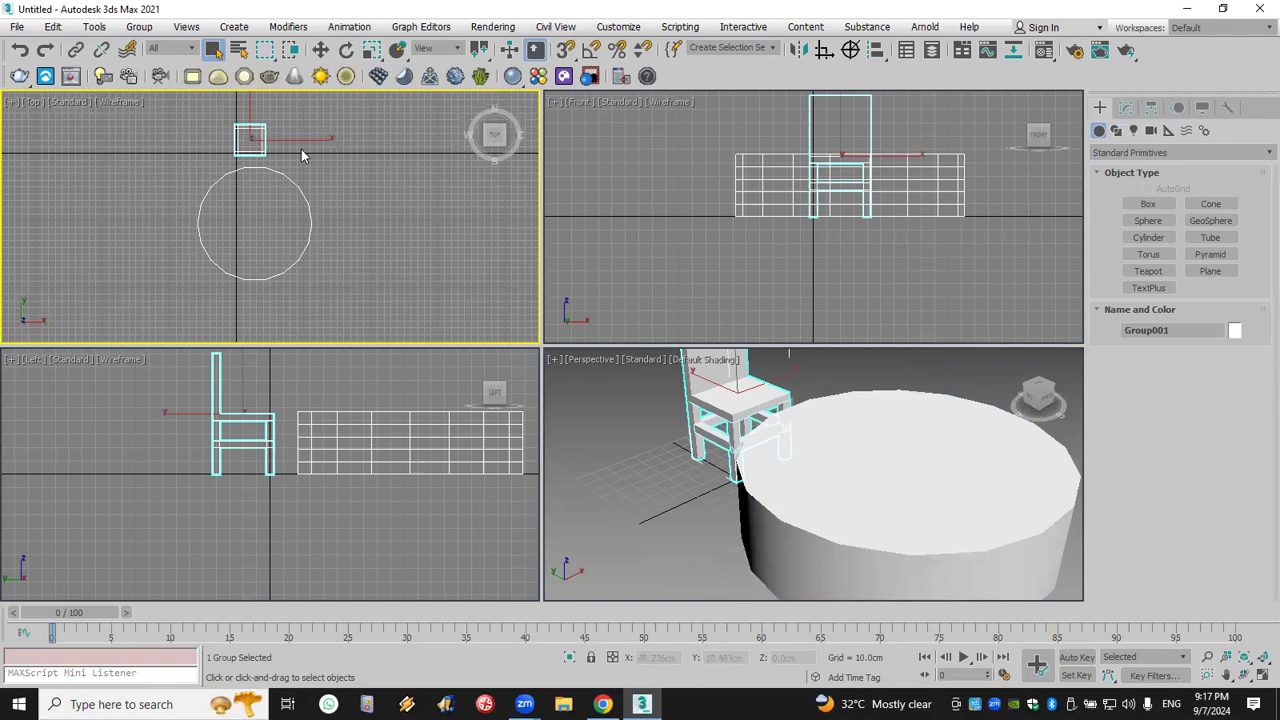
left_click_drag(326, 318, 160, 318)
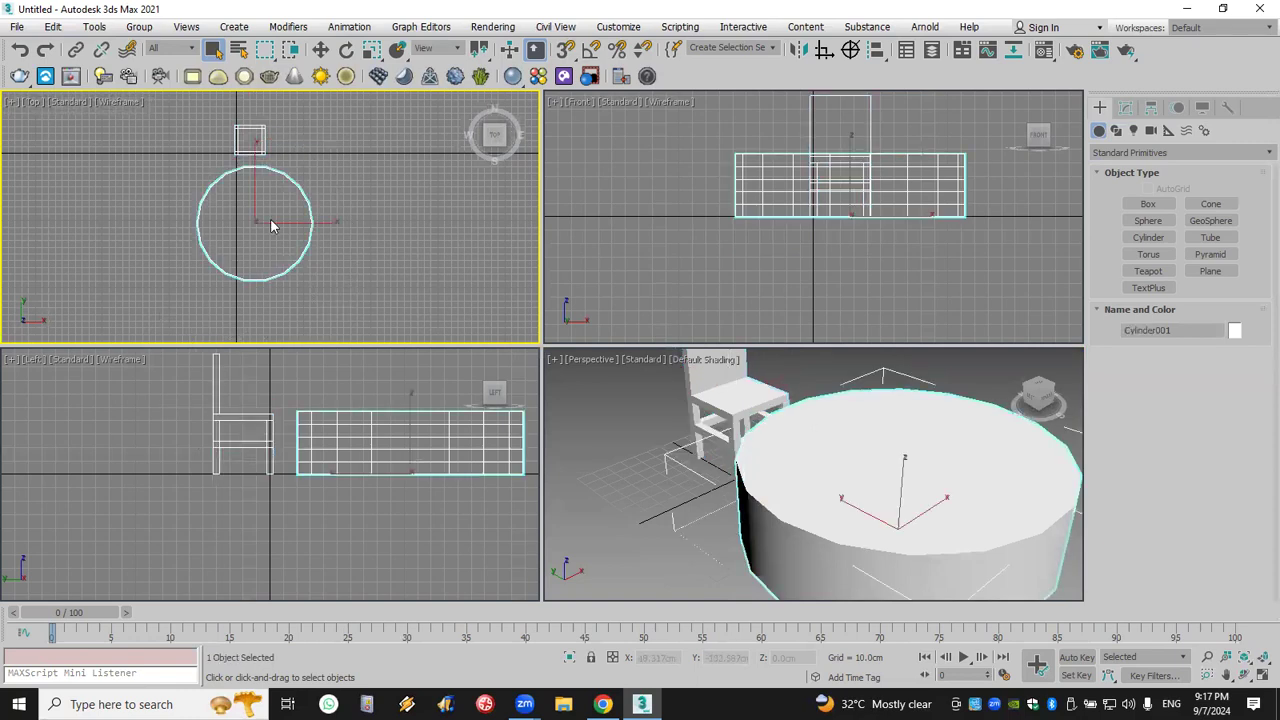
left_click(250, 137)
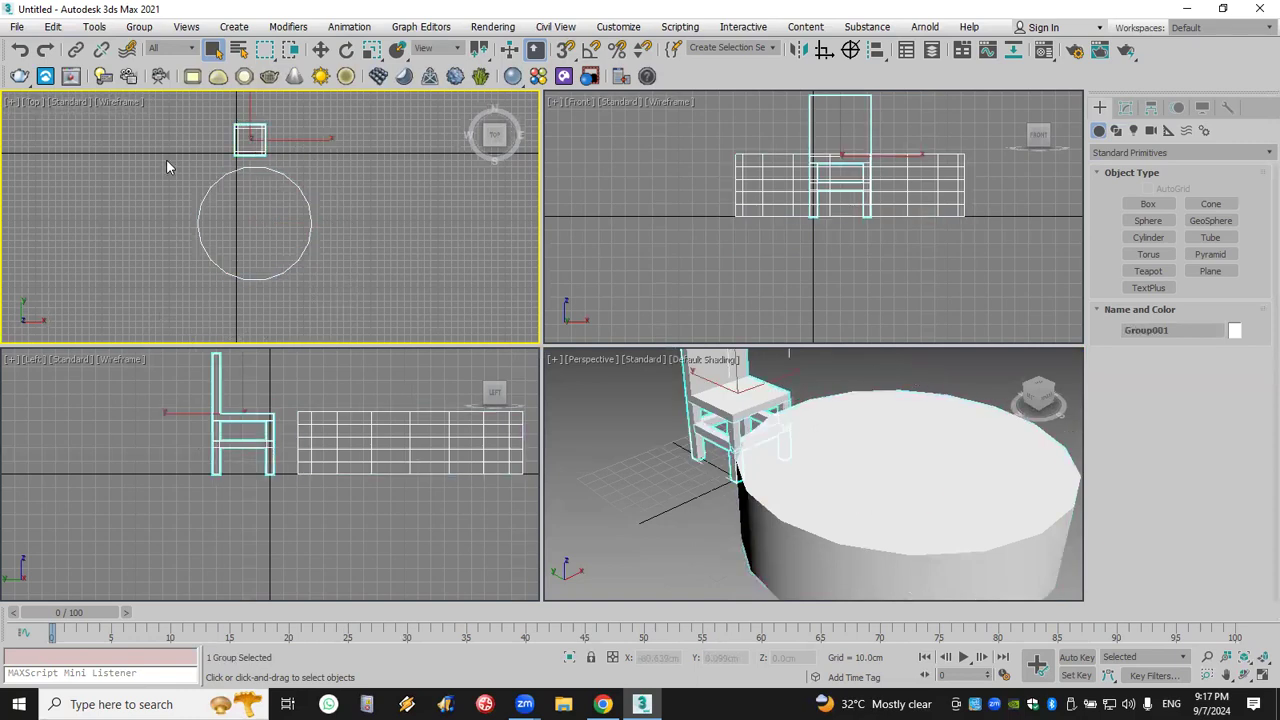
left_click(346, 50)
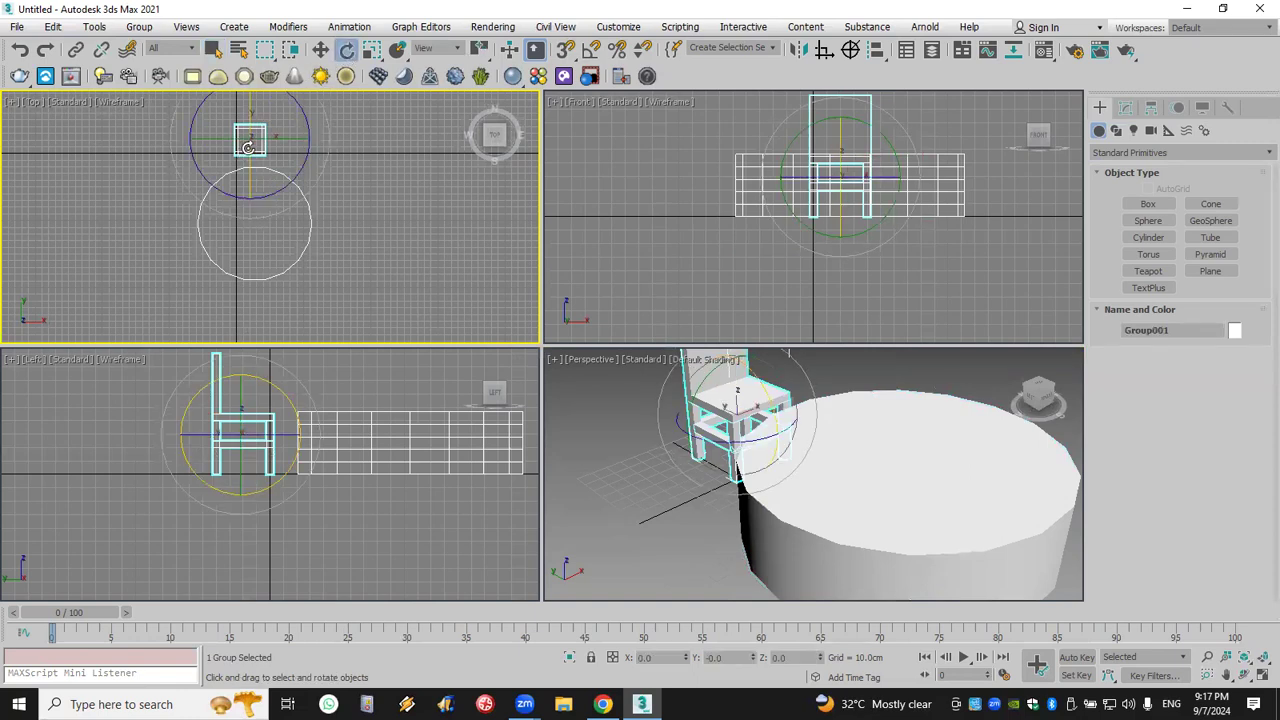
left_click(1151, 108)
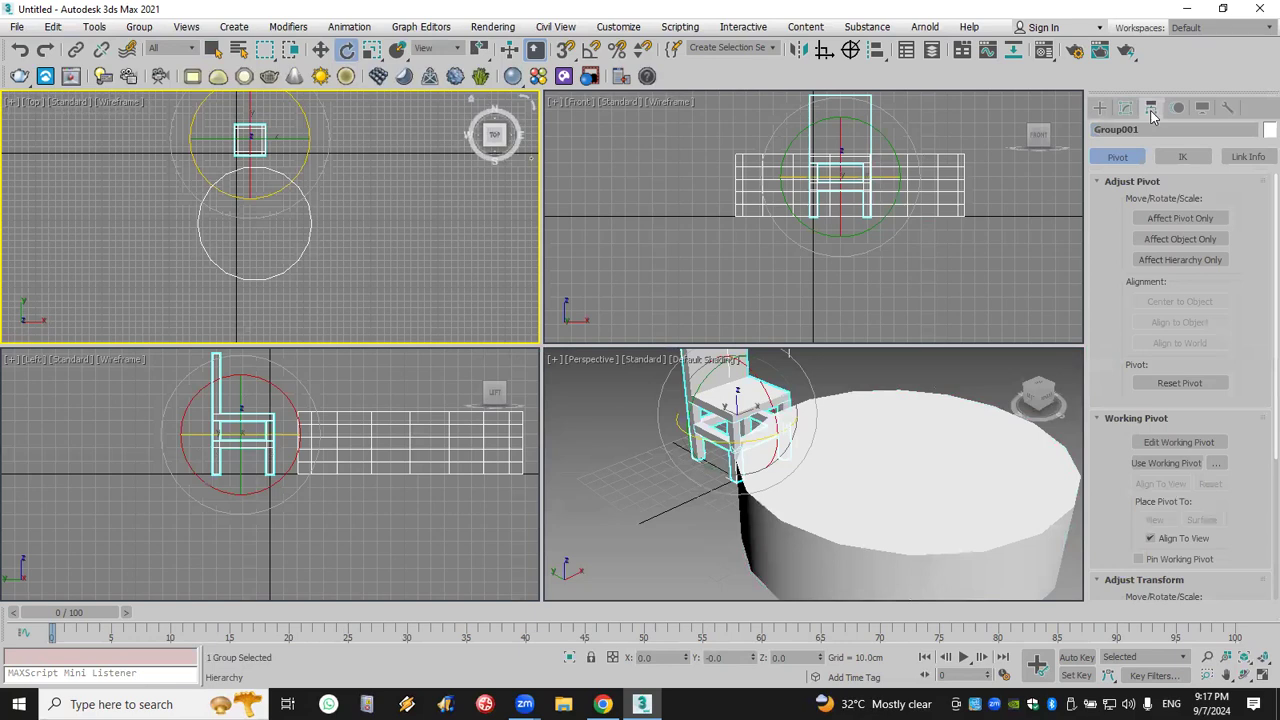
left_click(1180, 218)
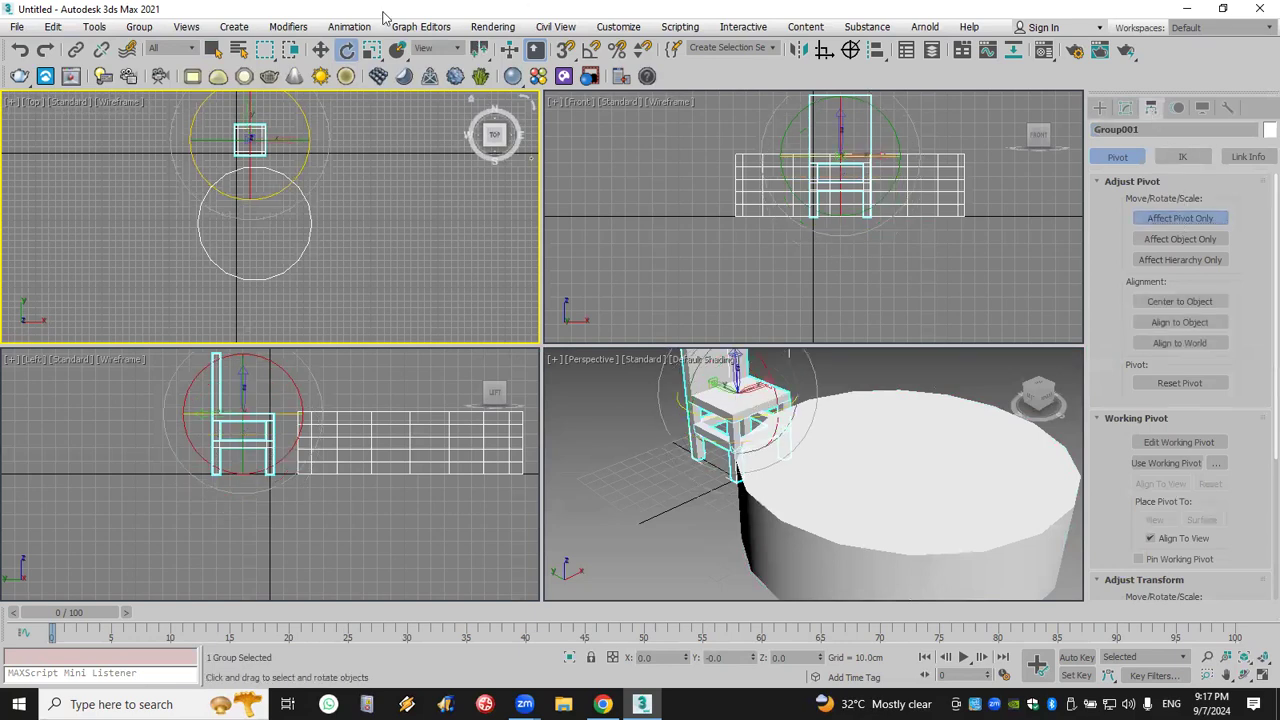
left_click(320, 50)
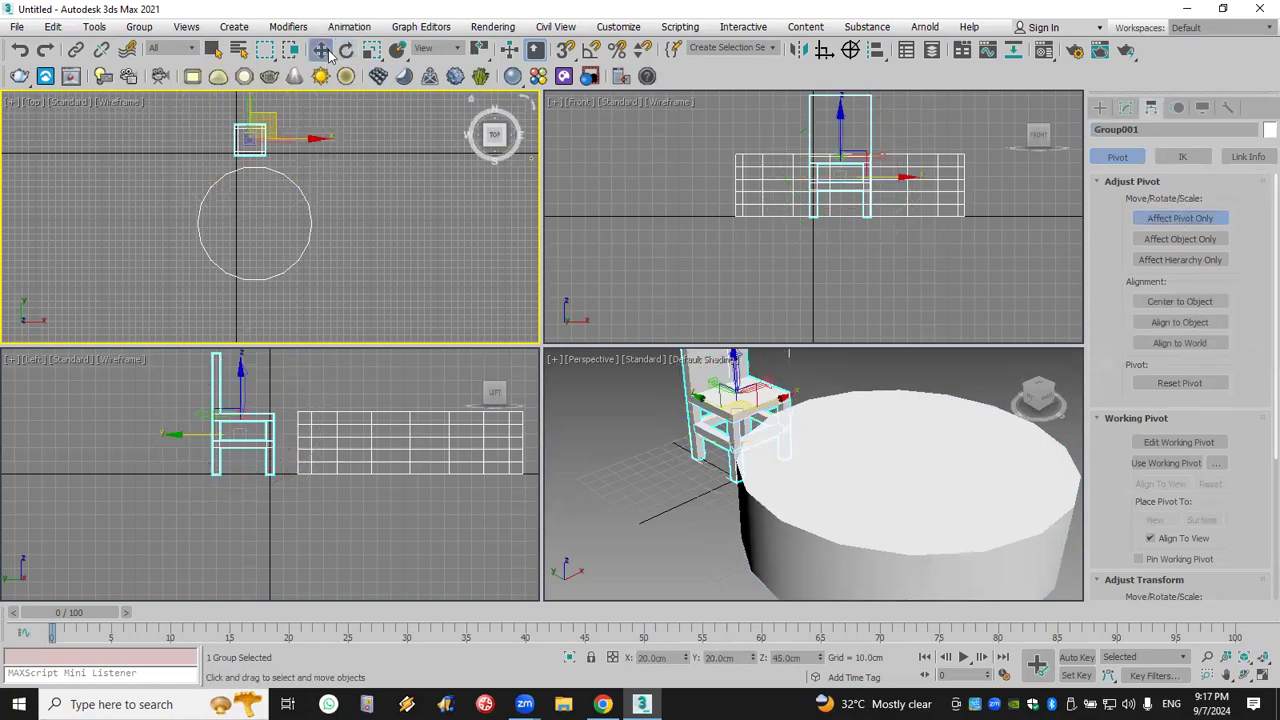
left_click(566, 51)
left_click_drag(250, 138, 294, 182)
left_click(1180, 218)
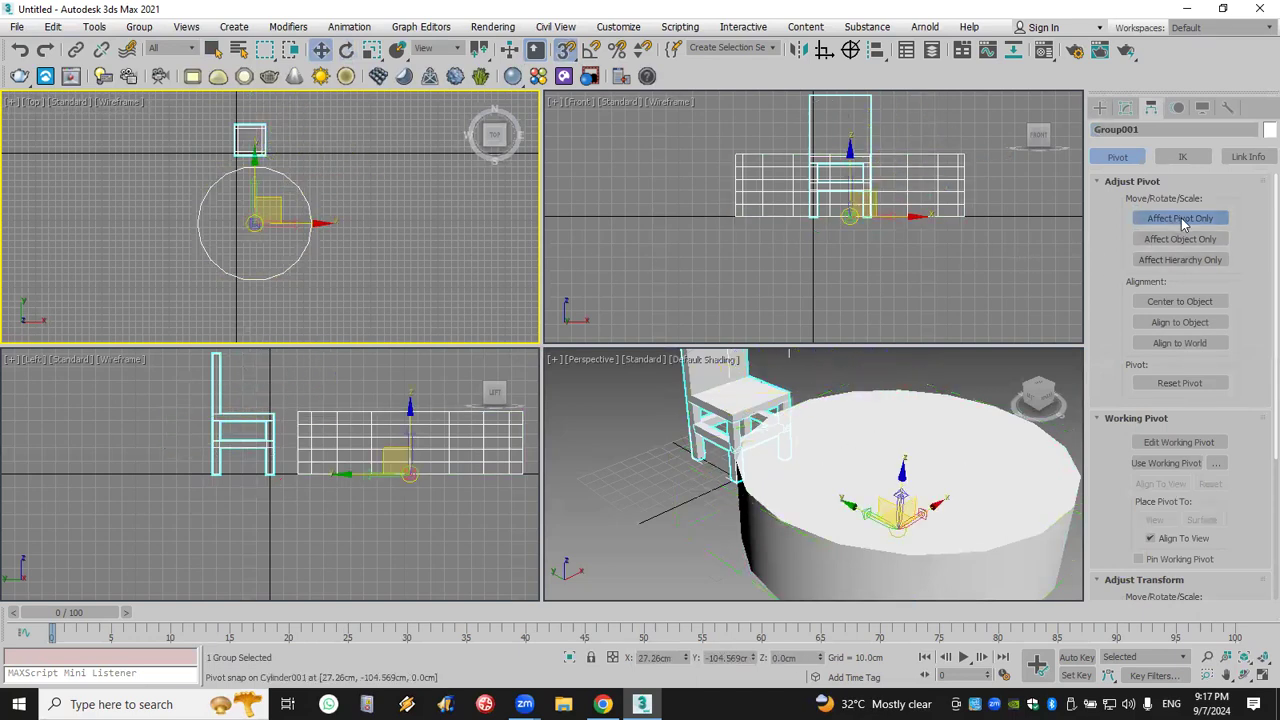
- Try rotating the chair around the cylinder's centre in the Top view, and undo the rotation
left_click(346, 50)
left_click_drag(289, 175, 200, 120)
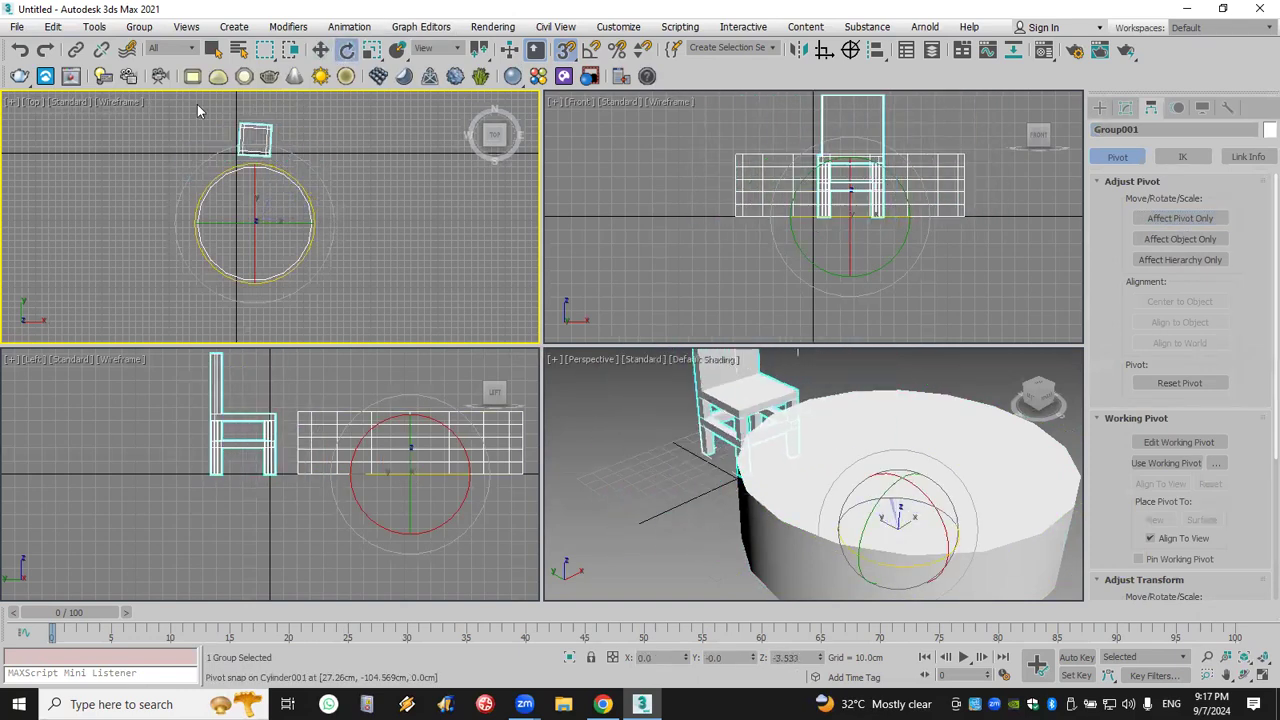
left_click(20, 50)
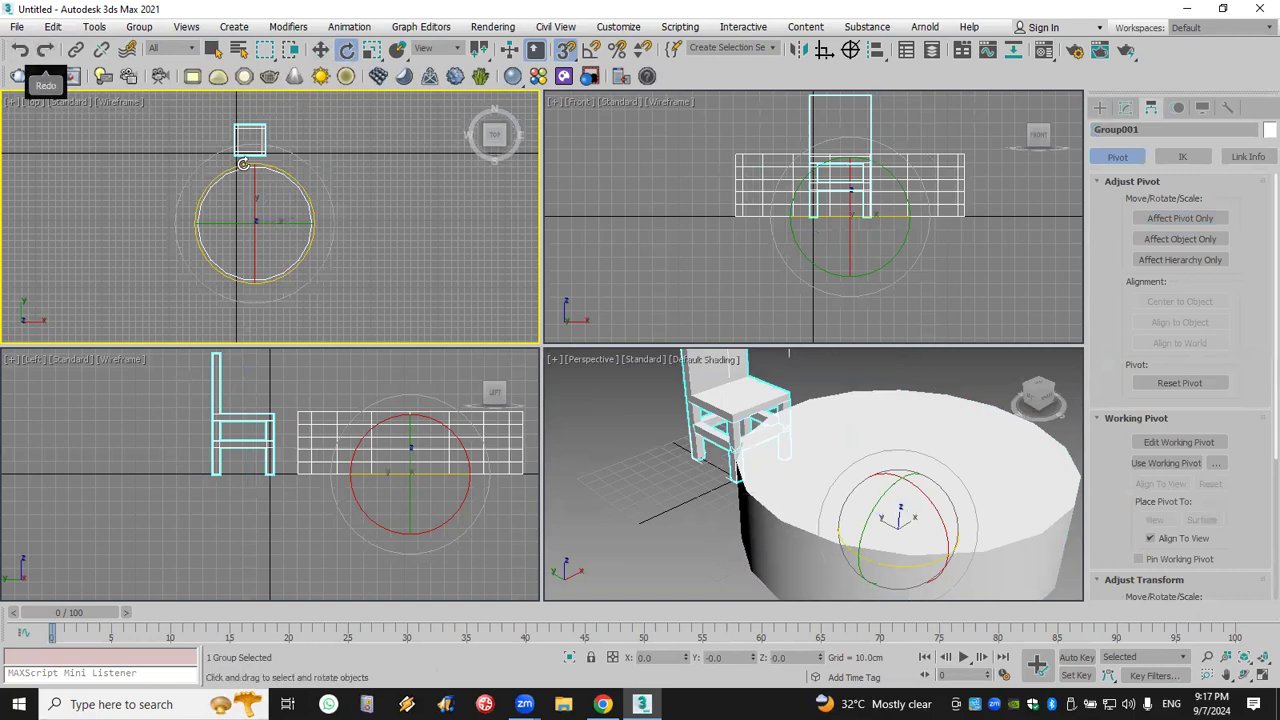
- Turn on angle snapping and set its angle increment to 36 degrees
left_click_drag(289, 176, 322, 212)
left_click(705, 420)
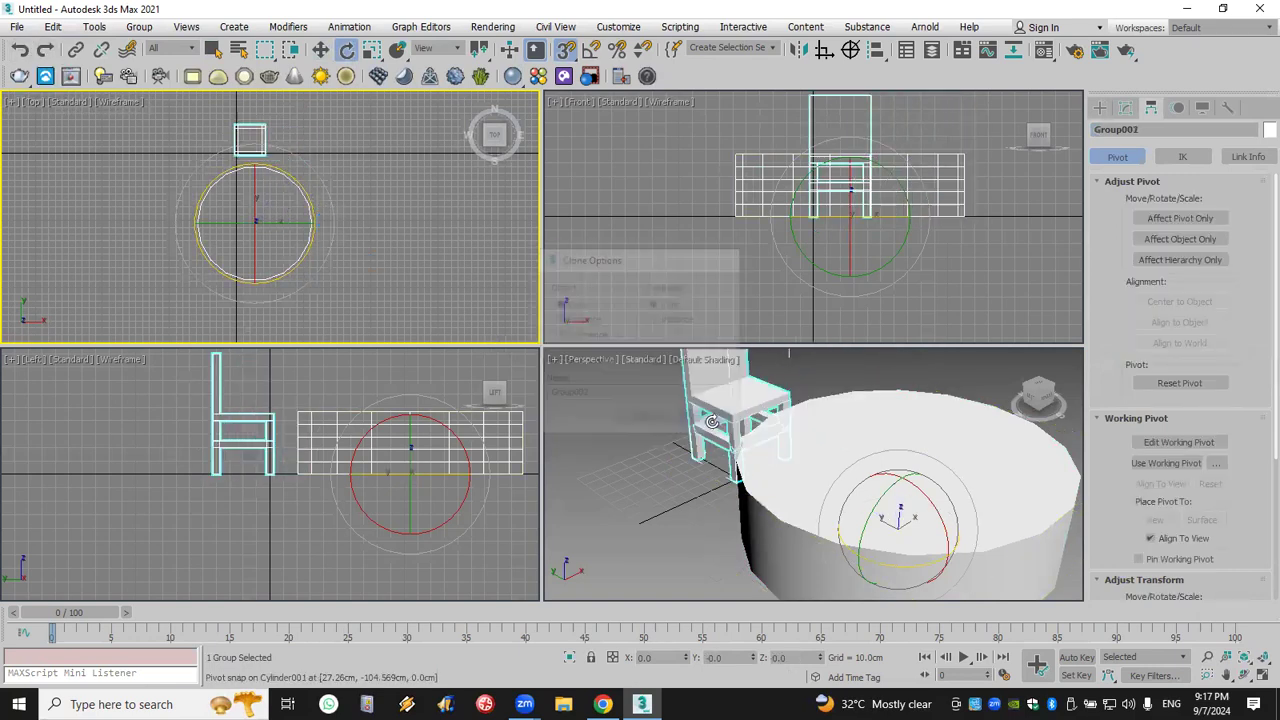
left_click(591, 50)
right_click(591, 50)
double_click(643, 358)
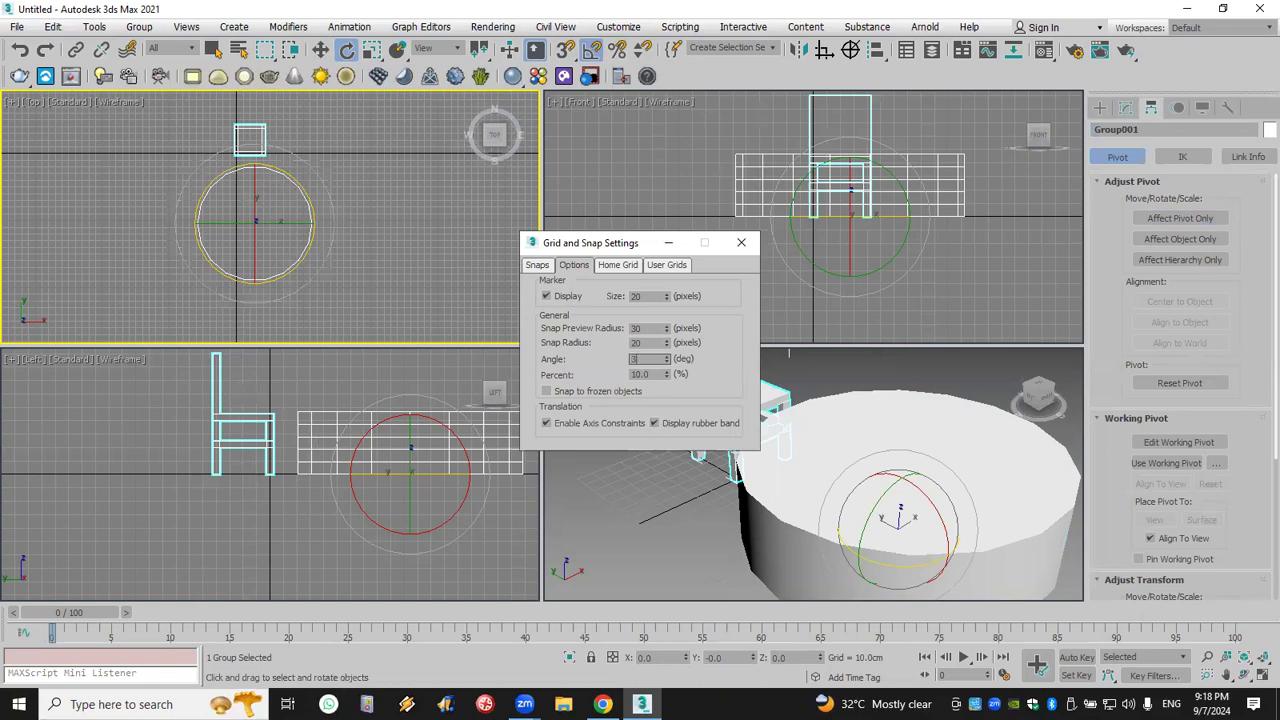
left_click(741, 242)
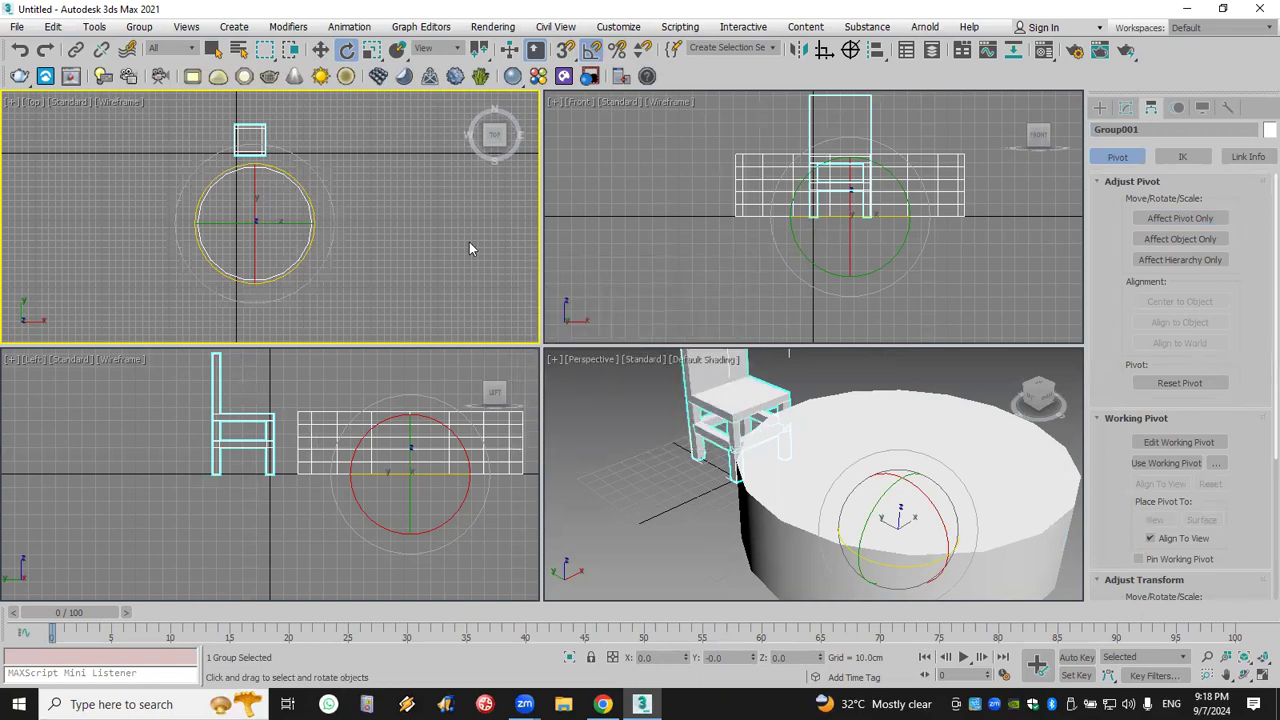
- Rotate-copy the chair clockwise by 36 degrees around the round table, making 9 copies
left_click_drag(296, 181, 308, 179, "shift")
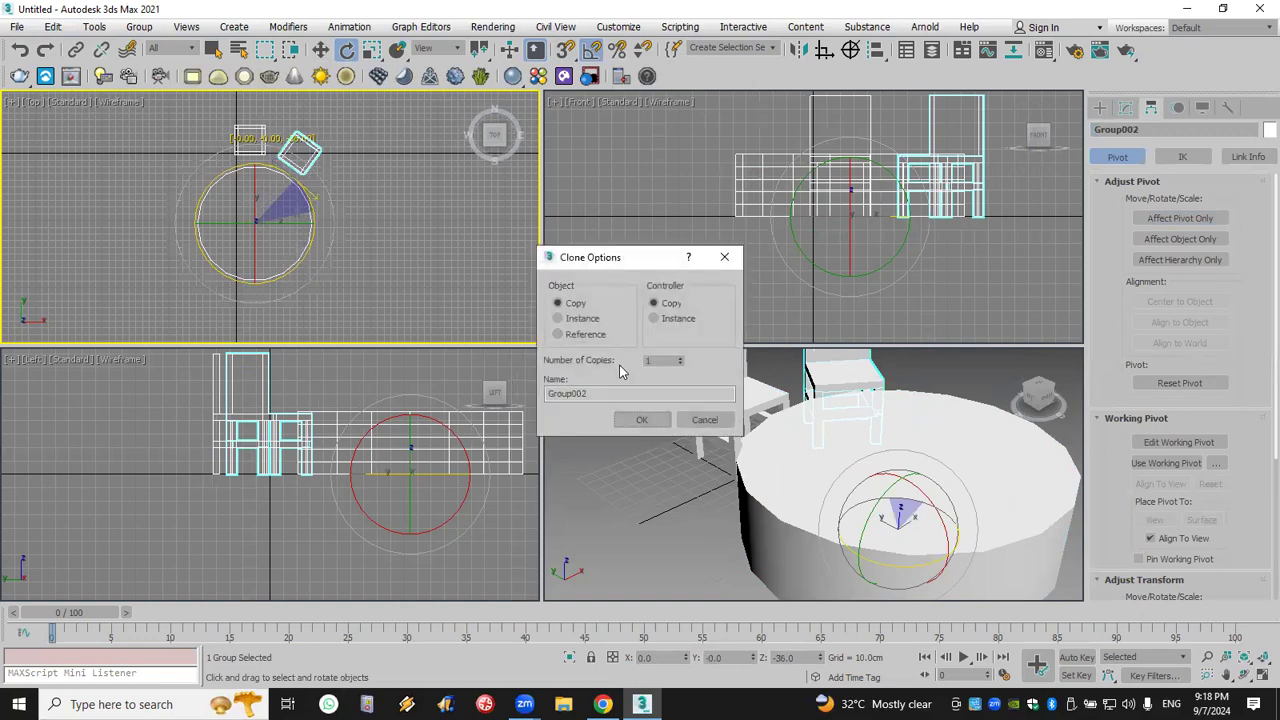
type("9")
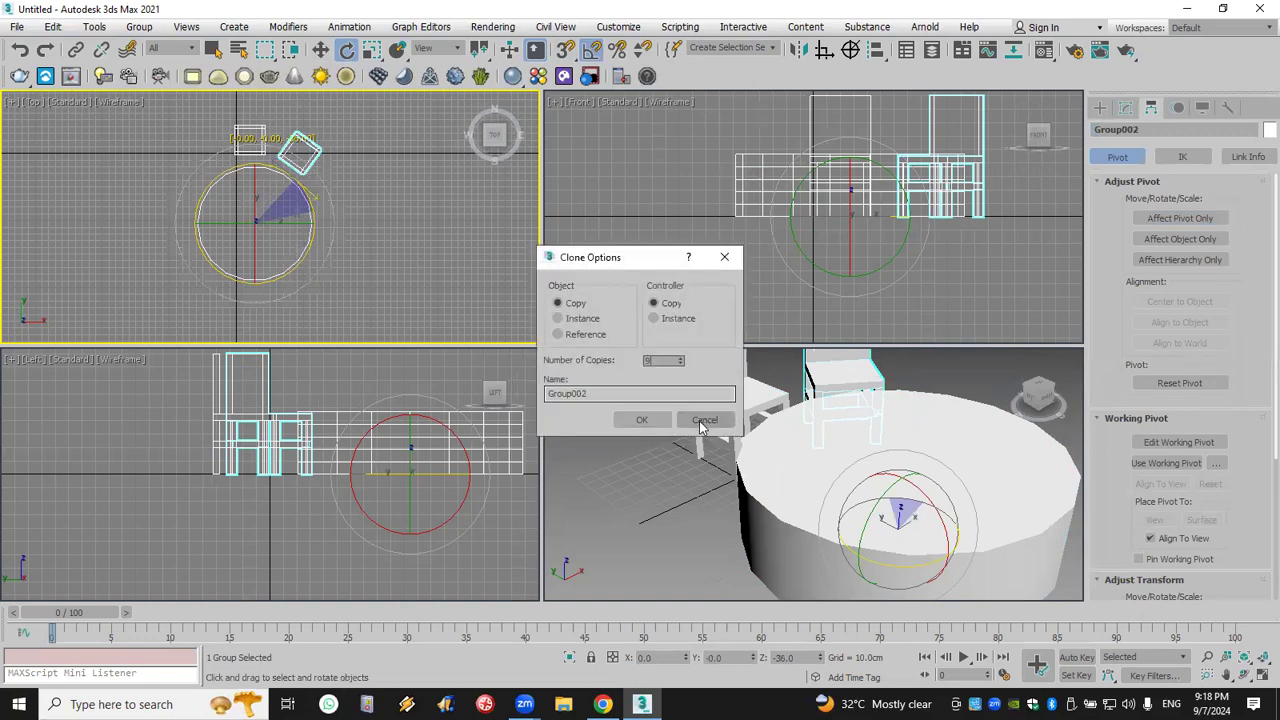
left_click(642, 420)
middle_click_drag(735, 473, 766, 470, "alt")
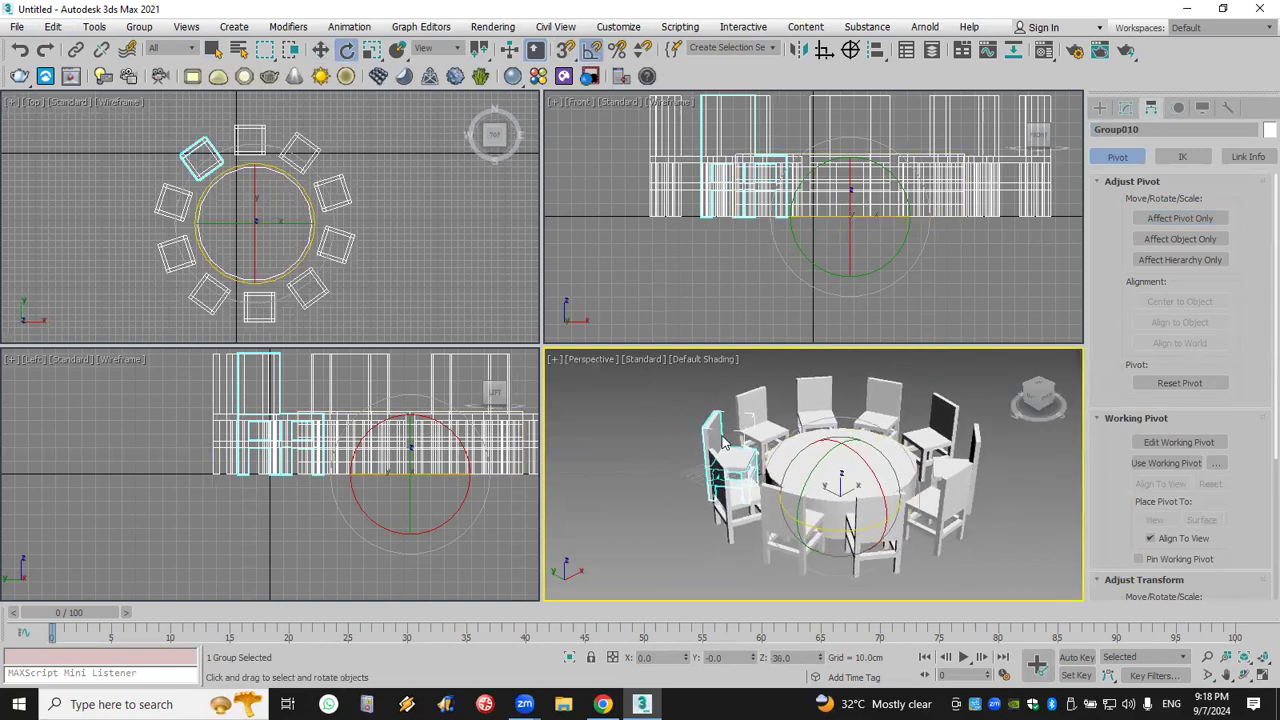
- Create a large cylinder about 923 cm in radius and 67 cm high beside the table set in the top view
scroll(280, 298, "down", 5)
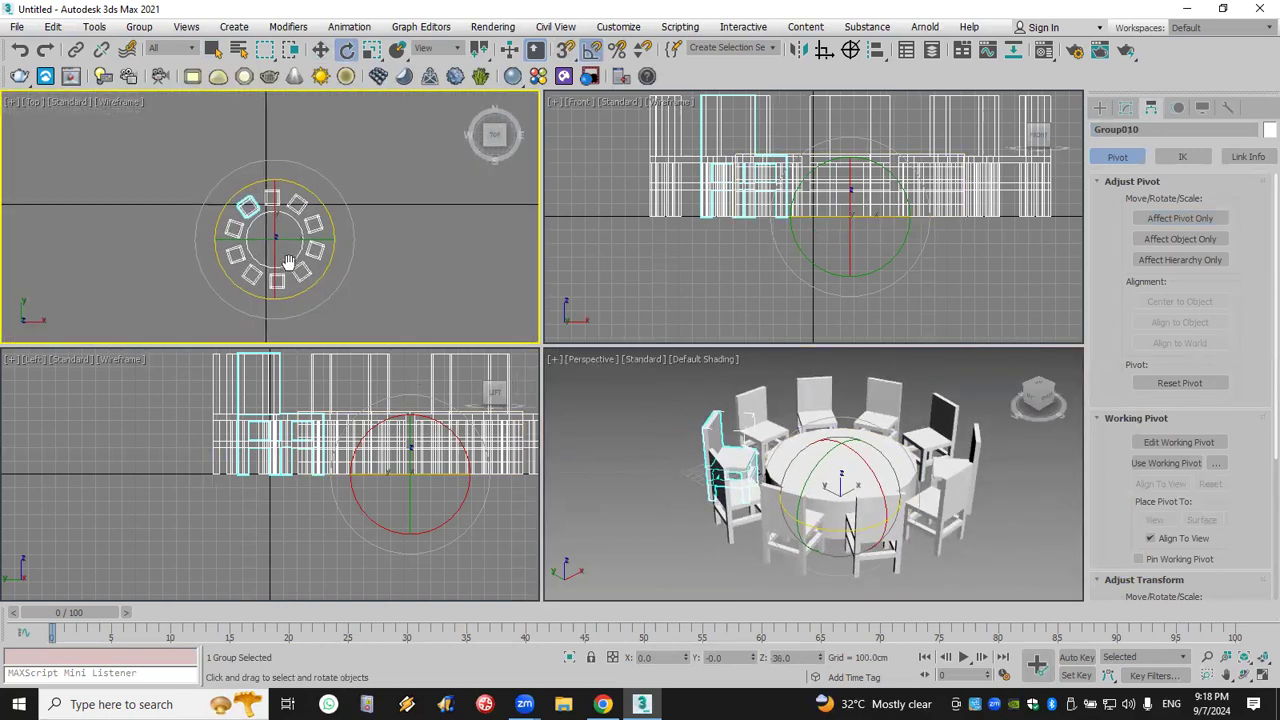
middle_click_drag(297, 254, 298, 254)
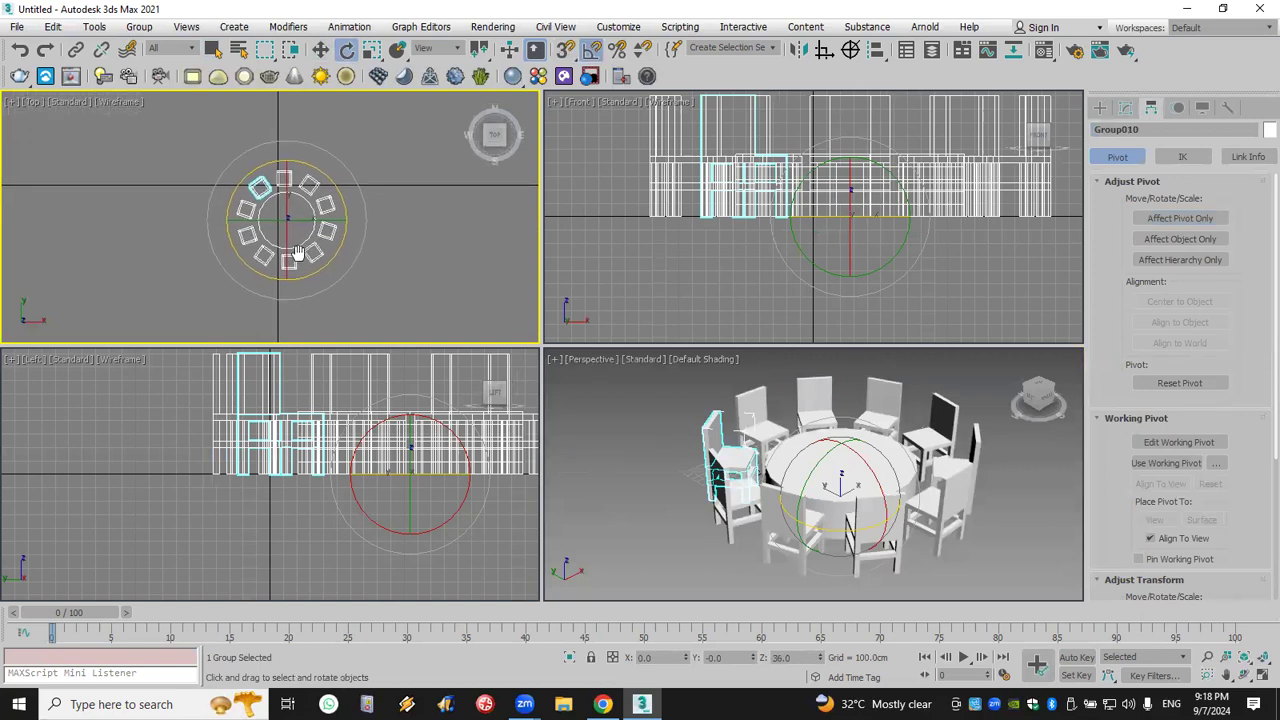
scroll(297, 254, "down", 4)
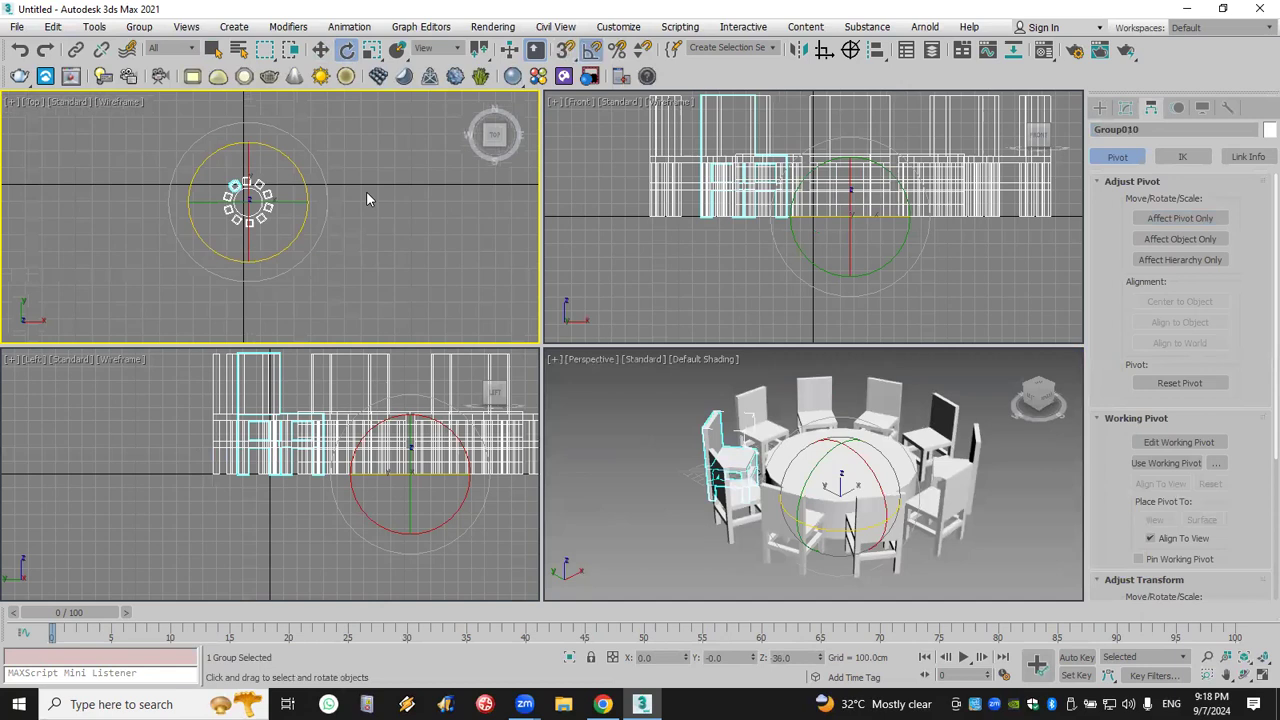
left_click(361, 245)
middle_click_drag(363, 253, 277, 191)
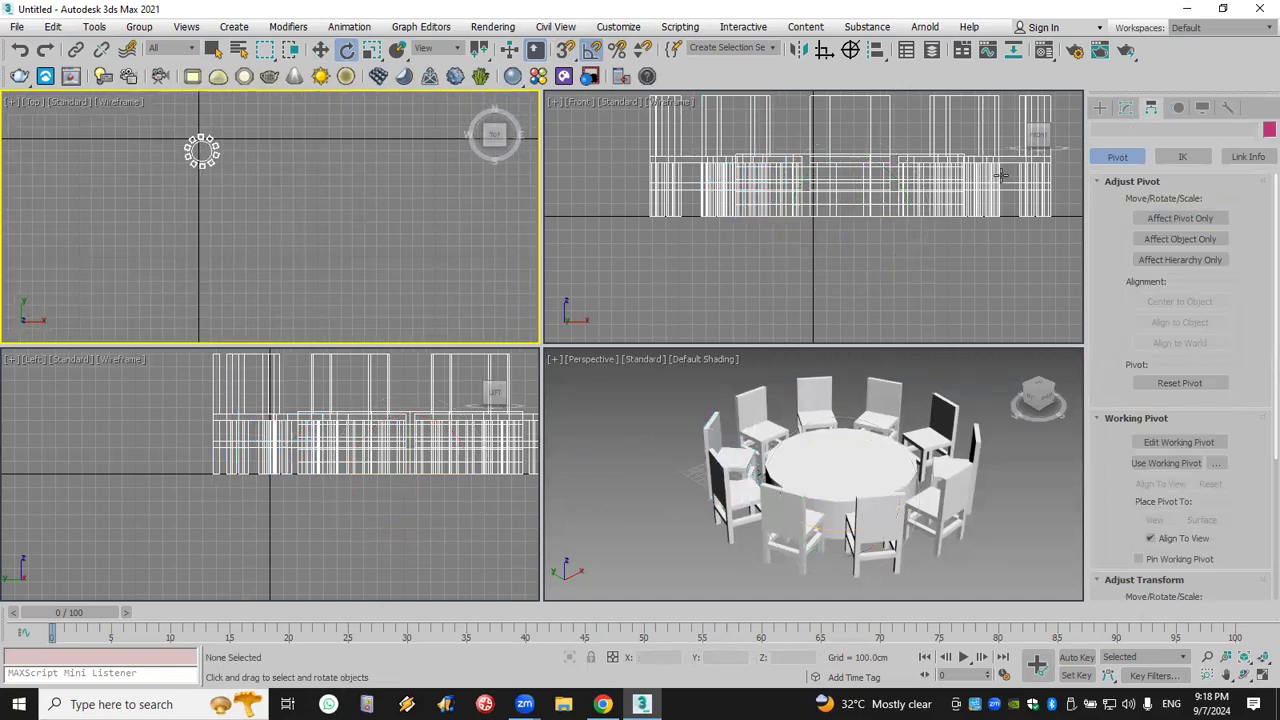
left_click(1099, 108)
left_click(1148, 237)
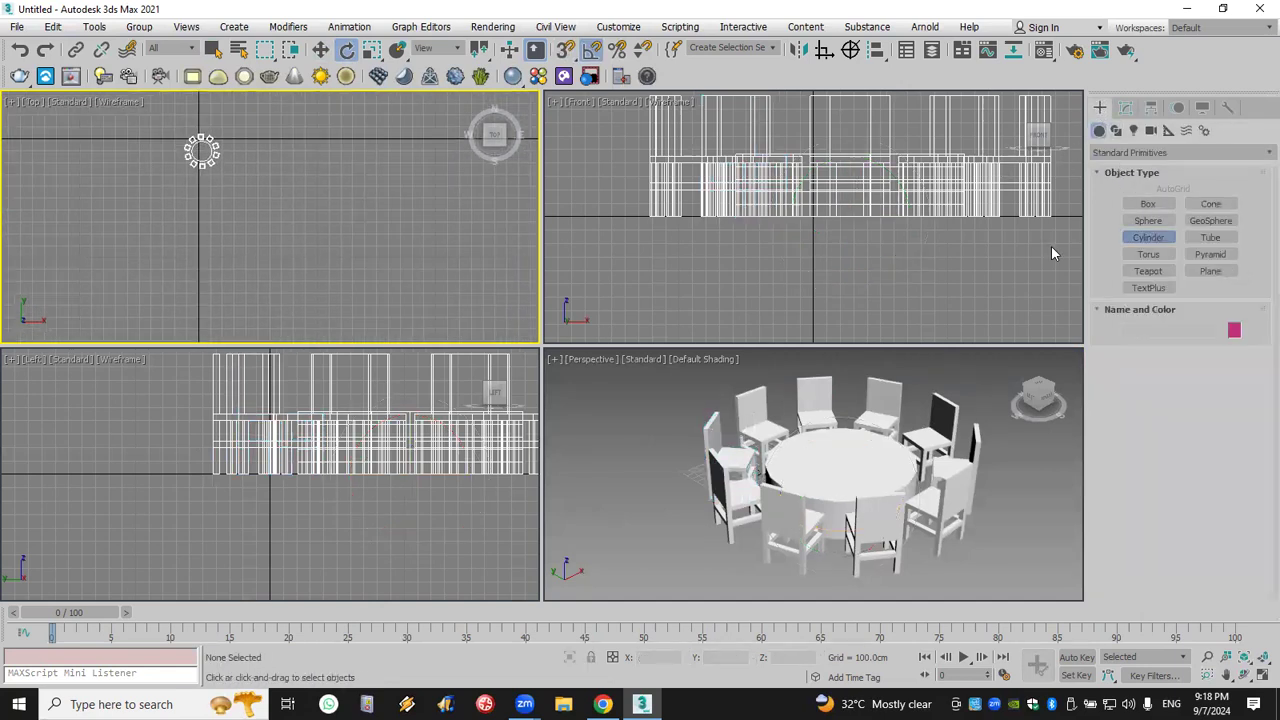
left_click_drag(338, 262, 410, 342)
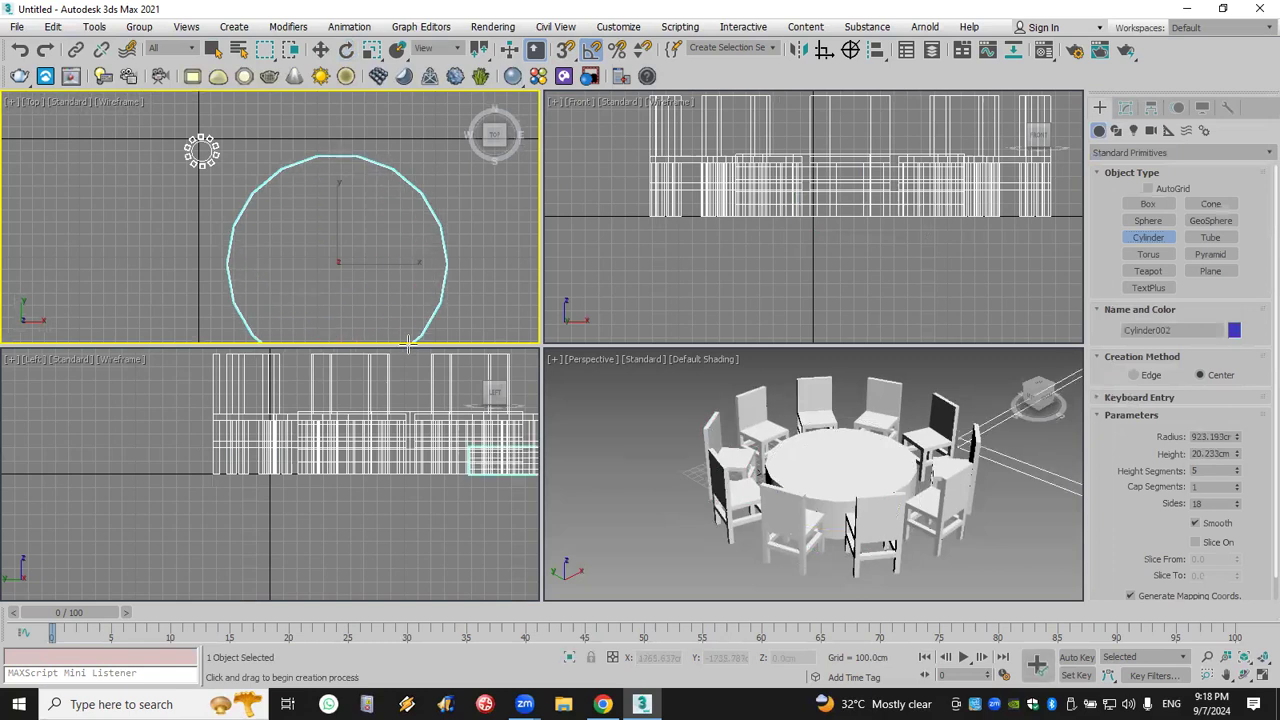
left_click(408, 340)
scroll(695, 457, "down", 3)
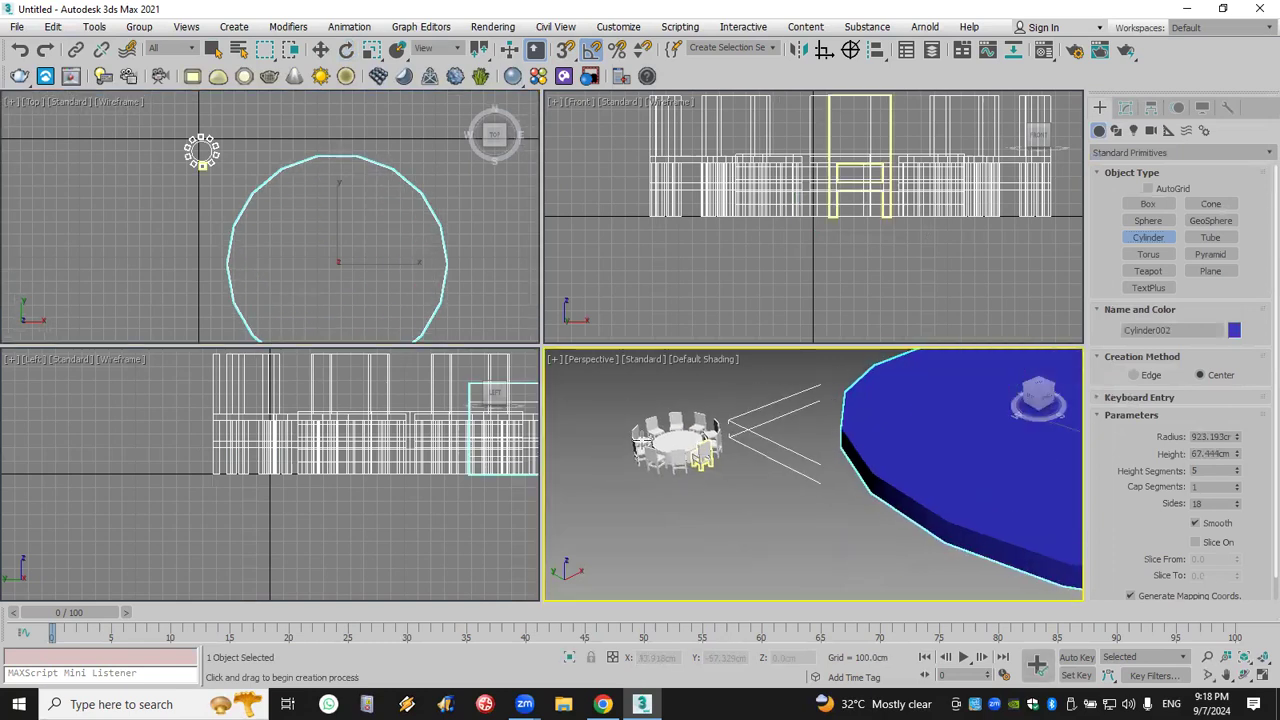
- Select the round table with all its chairs and group them under the default name
right_click(266, 204)
key("e")
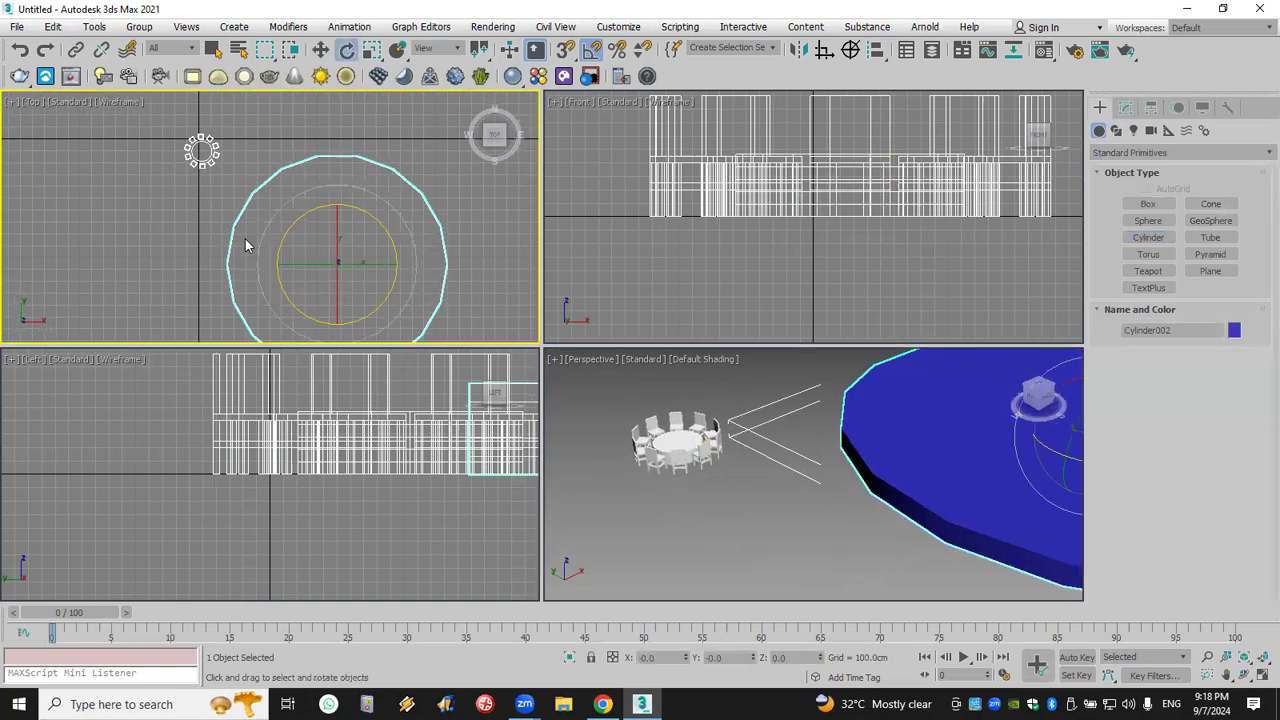
left_click(245, 130)
left_click_drag(232, 122, 170, 185)
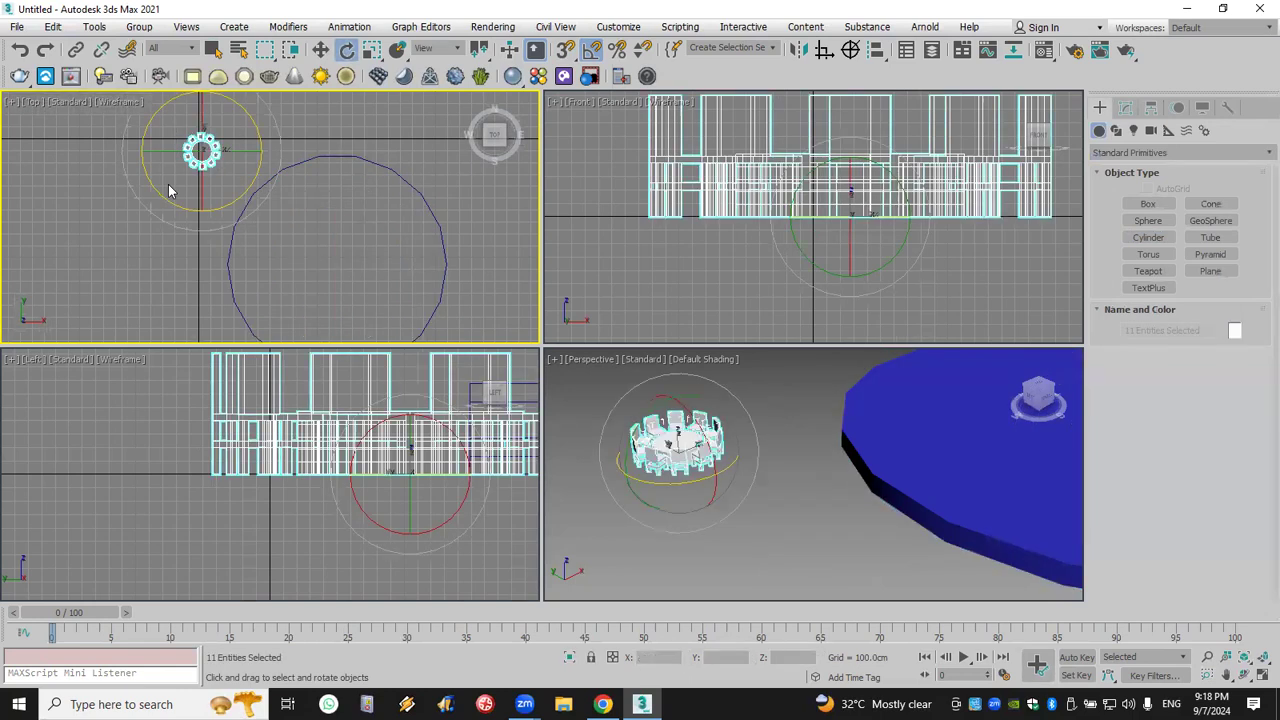
left_click(139, 26)
left_click(168, 68)
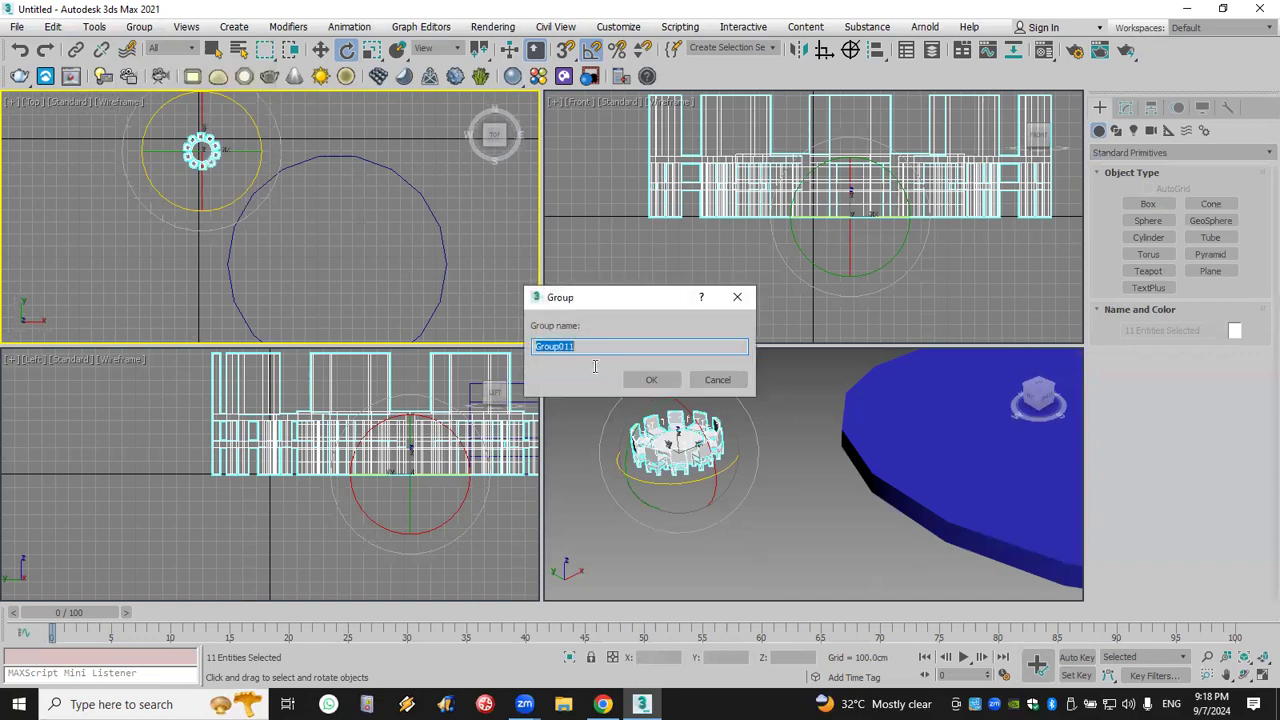
left_click(650, 378)
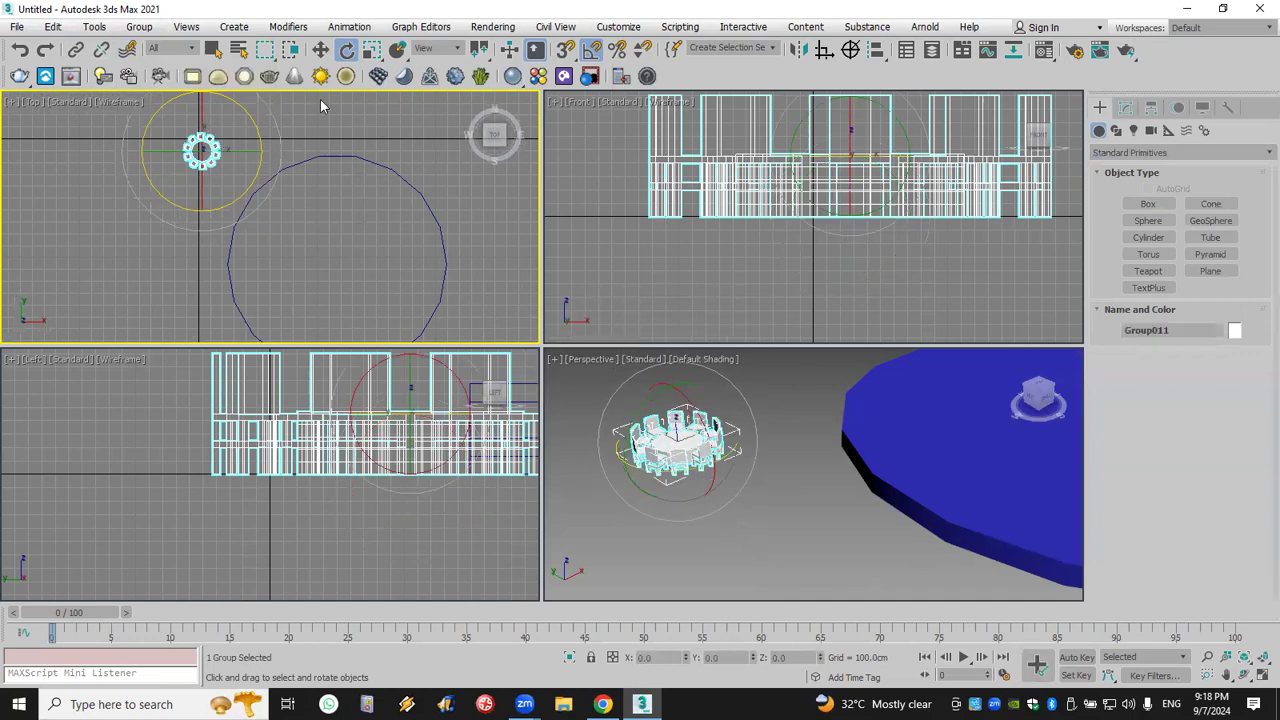
- Move only the table group's pivot onto the pivot of the large cylinder using pivot snapping
left_click(320, 50)
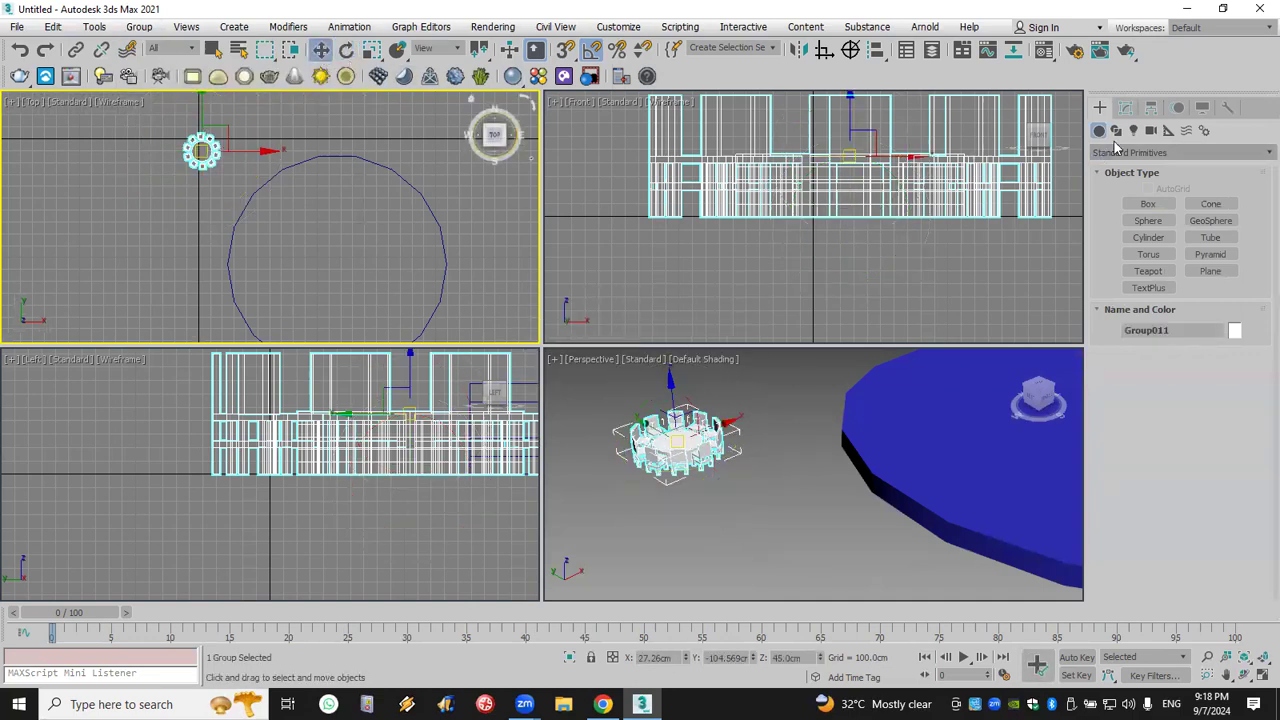
left_click(1151, 108)
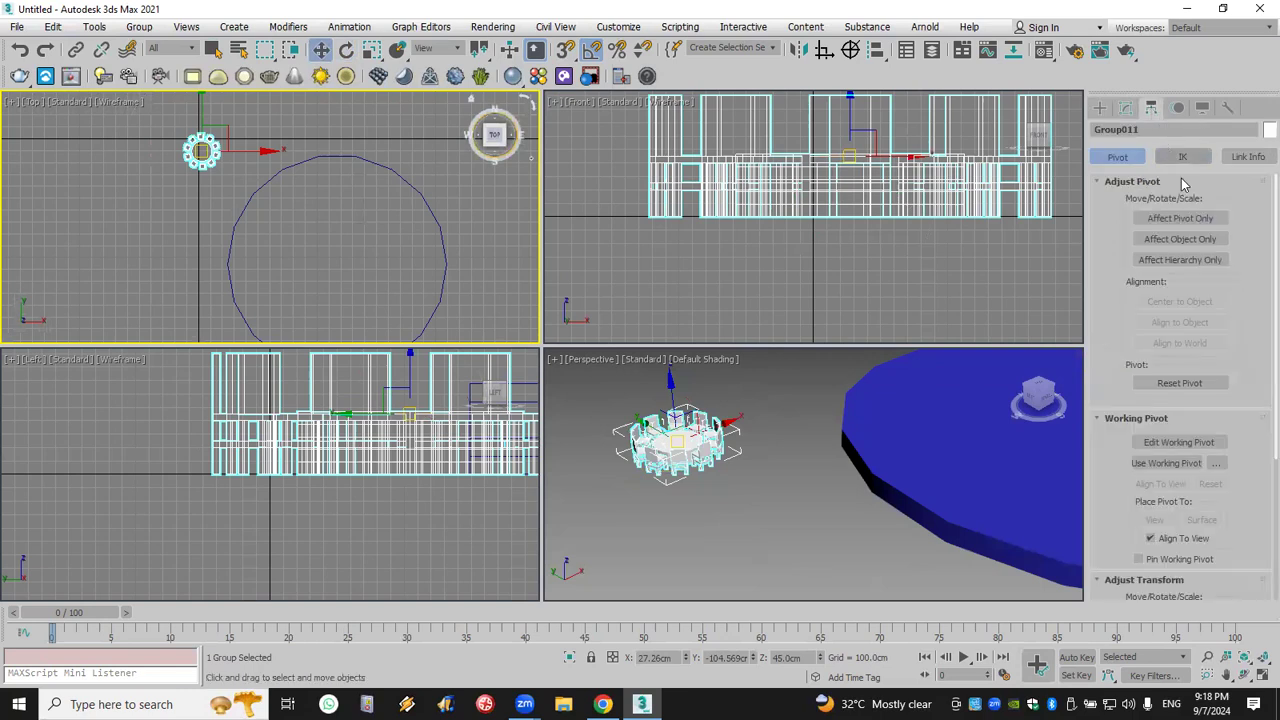
left_click(1188, 218)
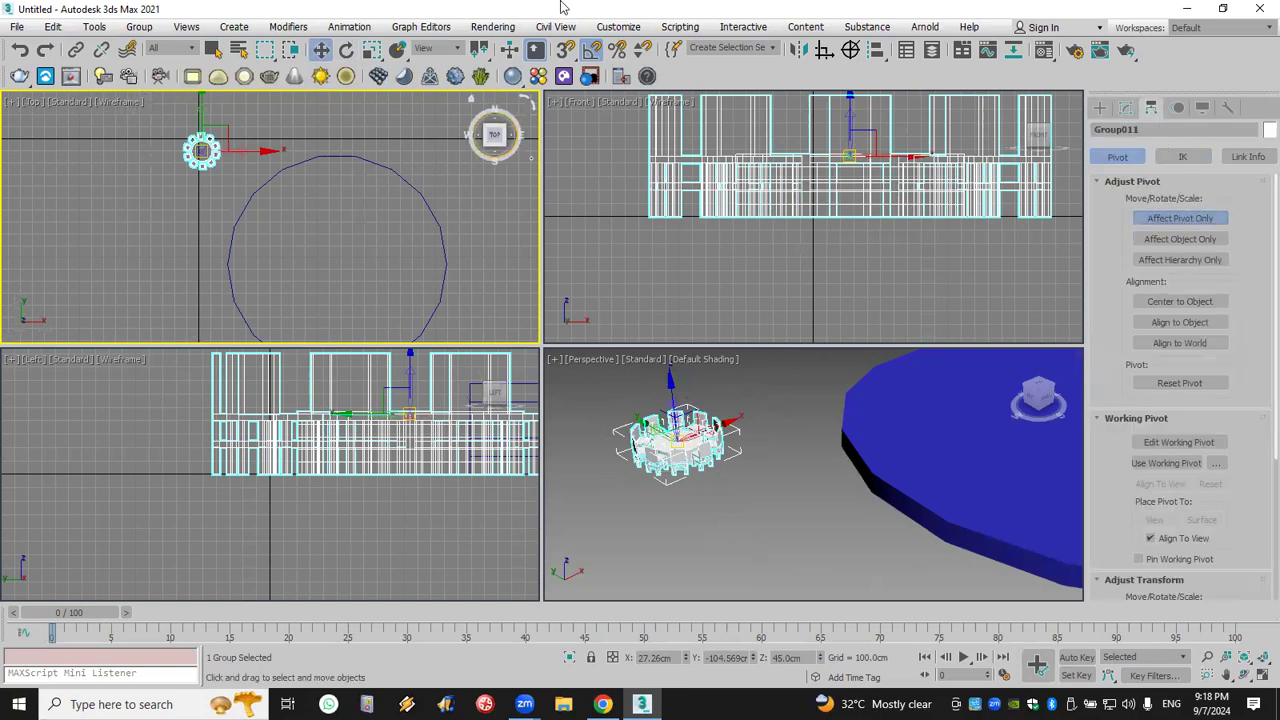
right_click(565, 52)
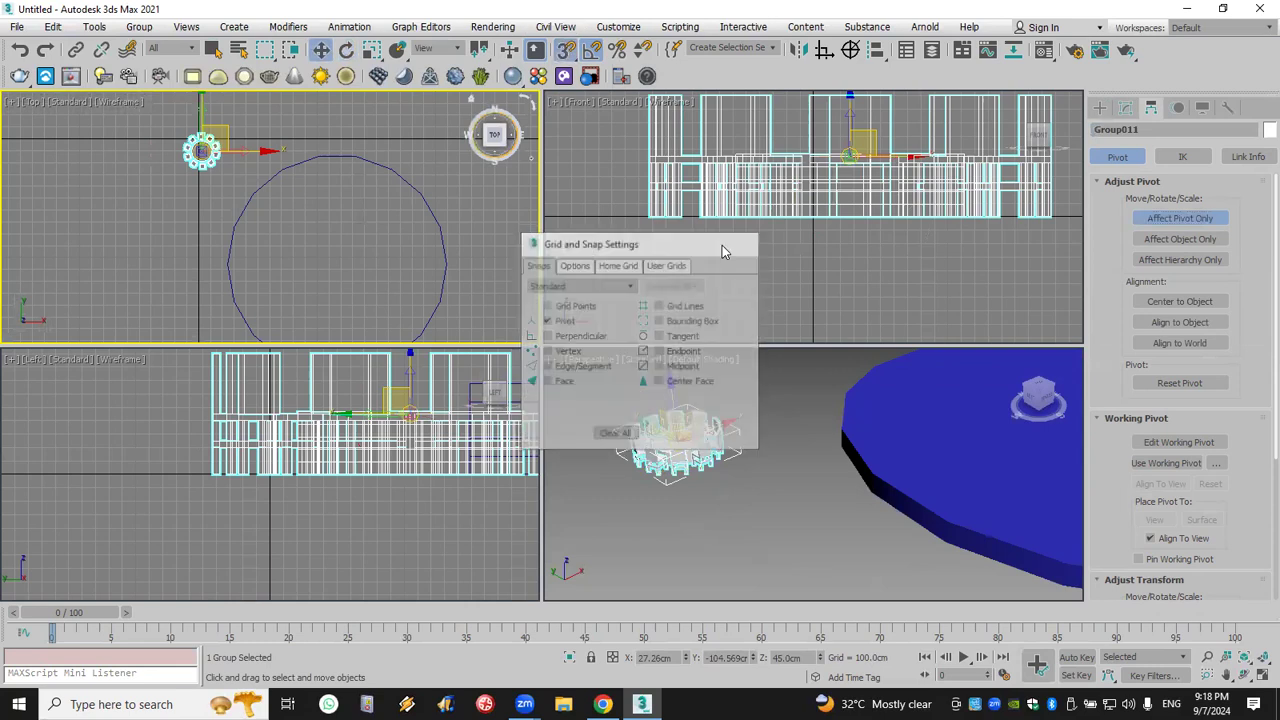
left_click_drag(202, 150, 272, 204)
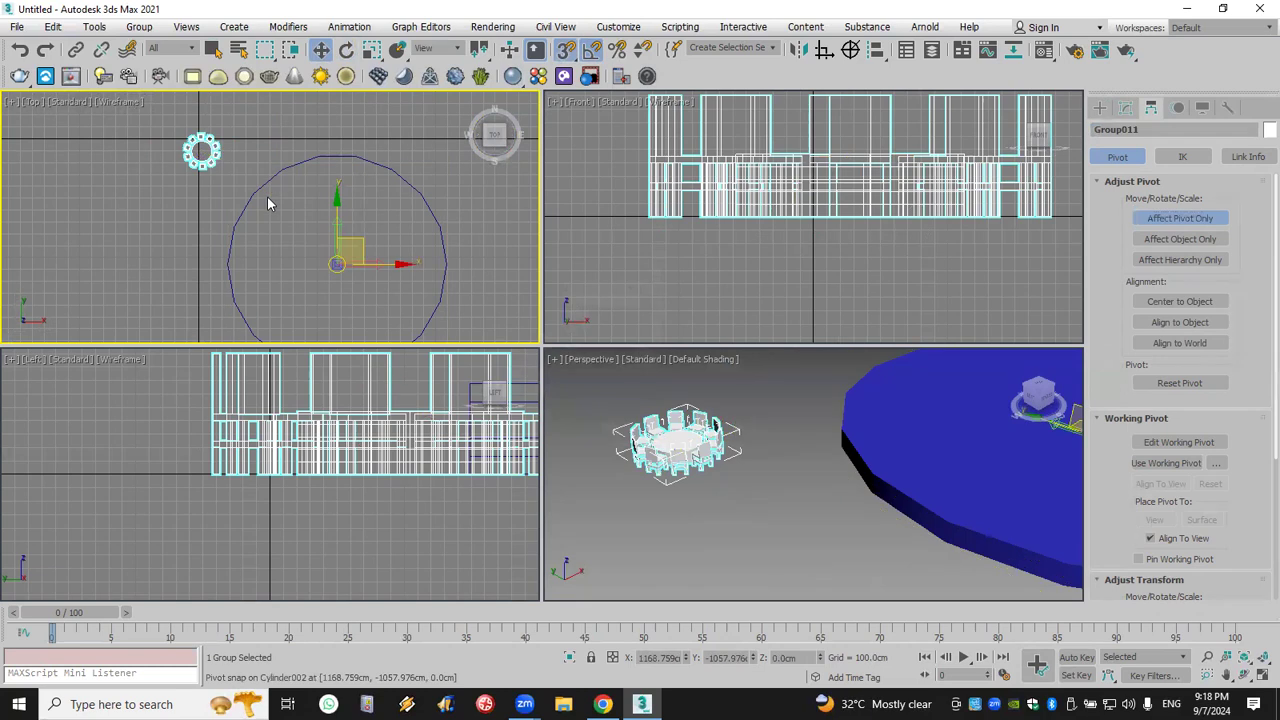
left_click(1190, 220)
- Prepare to rotate the table group with the angle snap increment set to 30 degrees
left_click(347, 52)
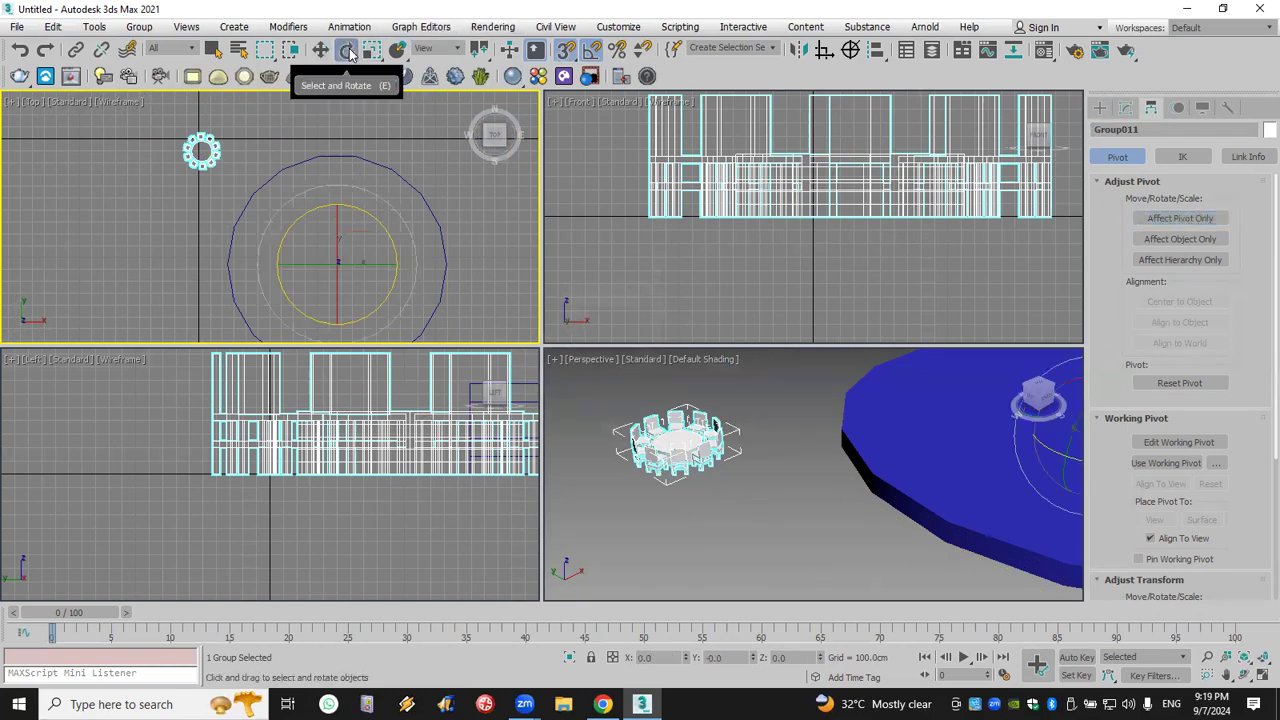
left_click(591, 57)
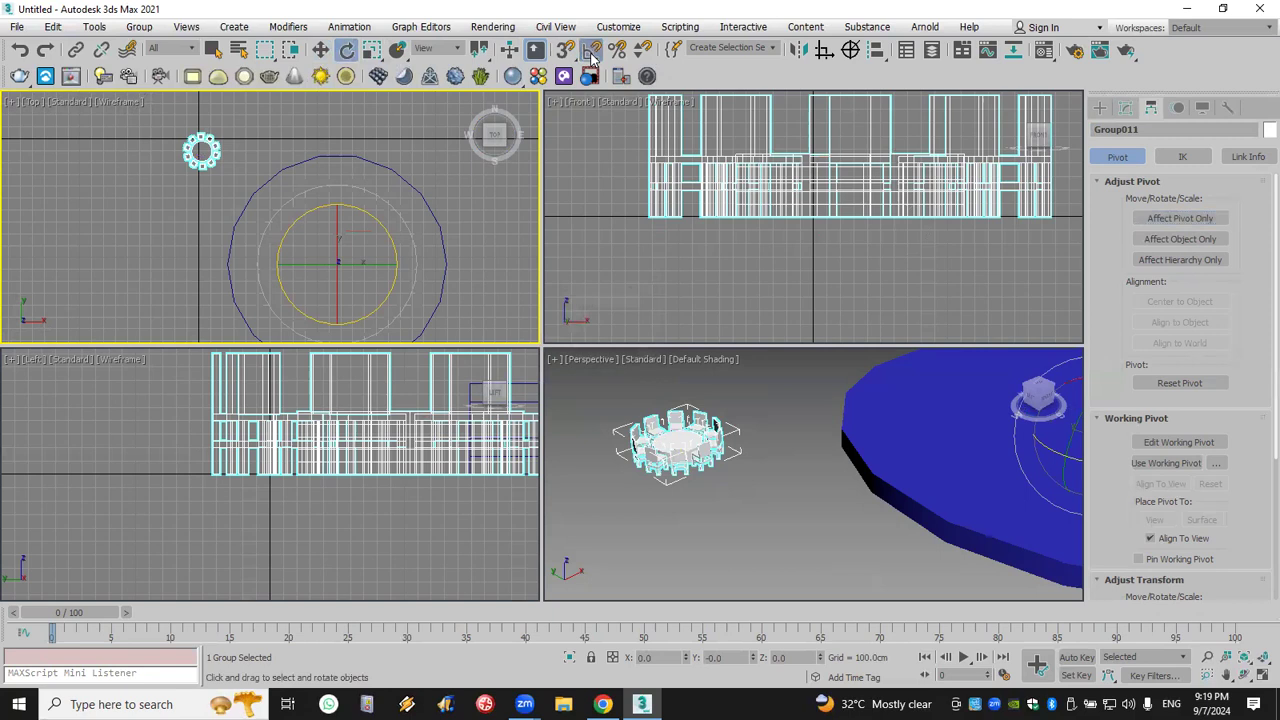
right_click(593, 58)
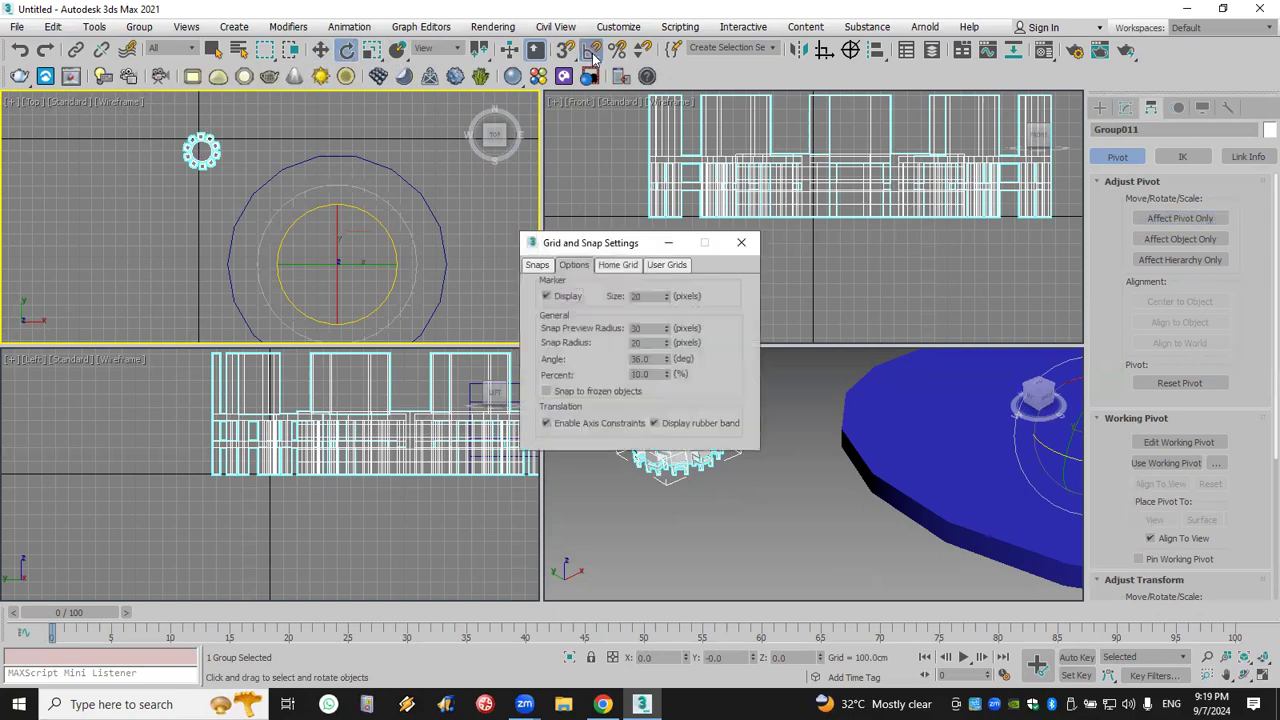
left_click_drag(662, 359, 577, 360)
type("30")
left_click(741, 242)
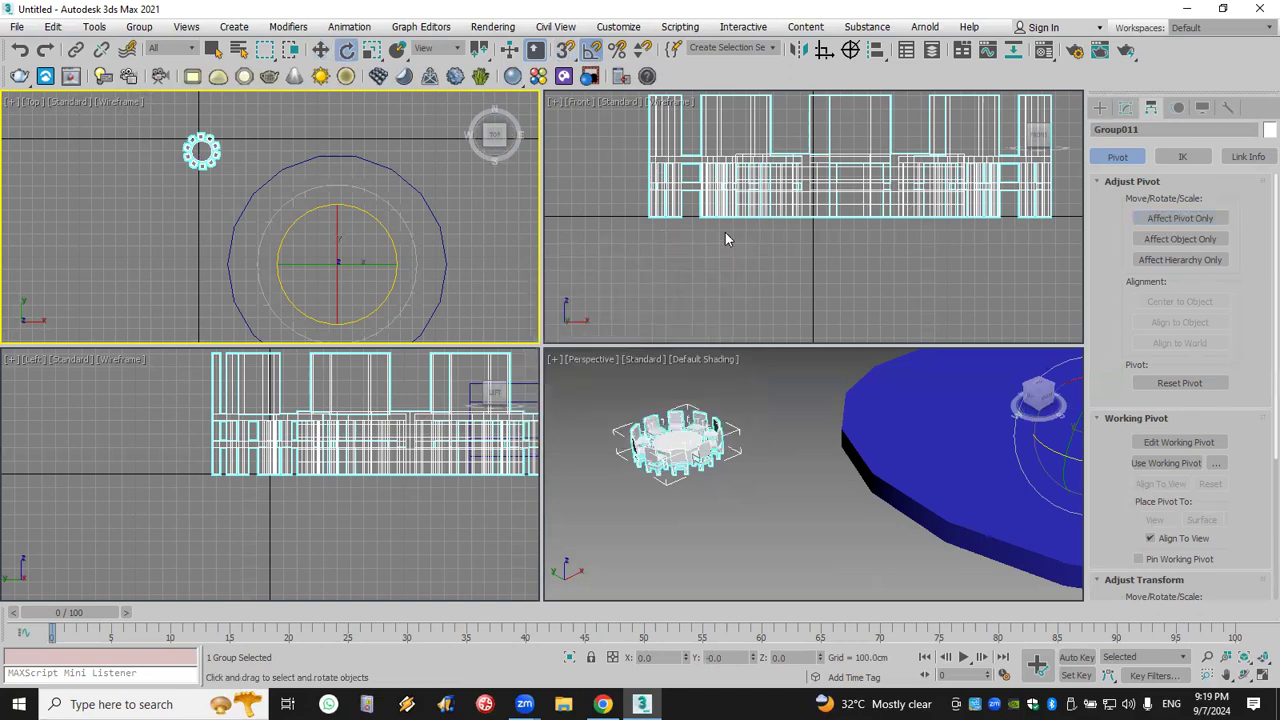
- Rotate-copy the table group clockwise by 30 degrees around the large cylinder, making 11 copies
left_click_drag(366, 217, 380, 230, "shift")
double_click(650, 360)
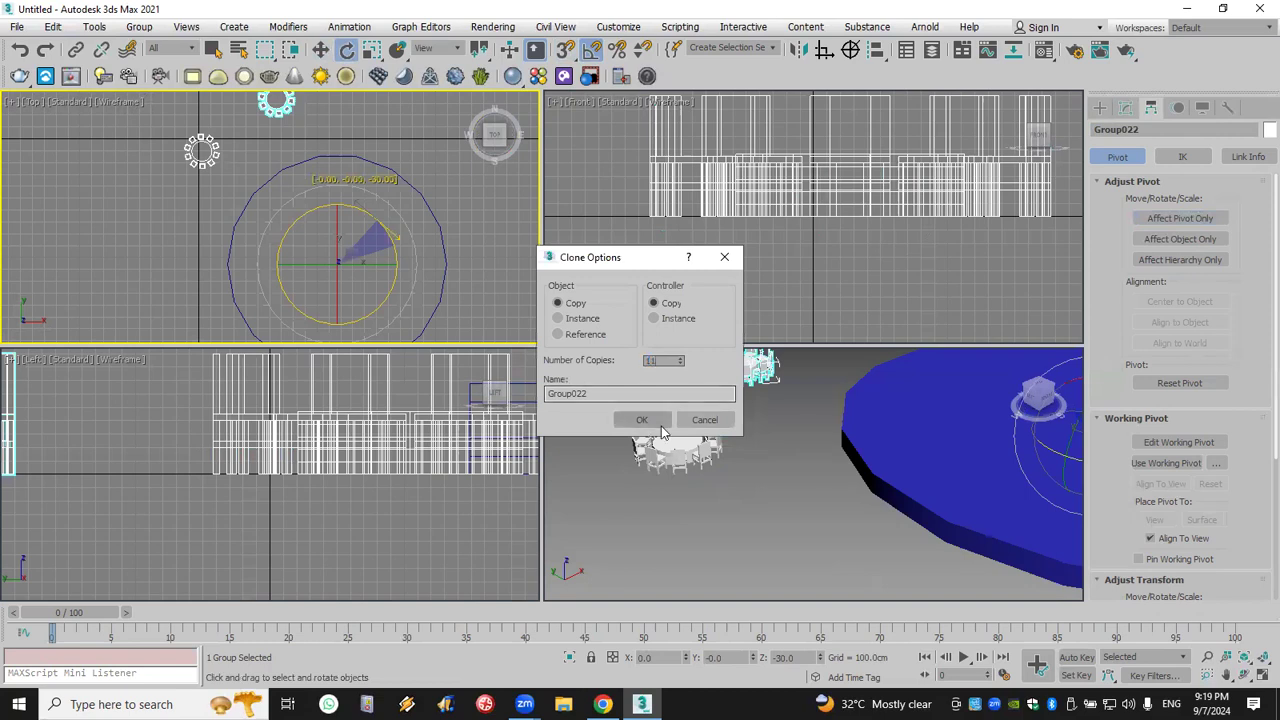
left_click(648, 420)
scroll(745, 455, "down", 5)
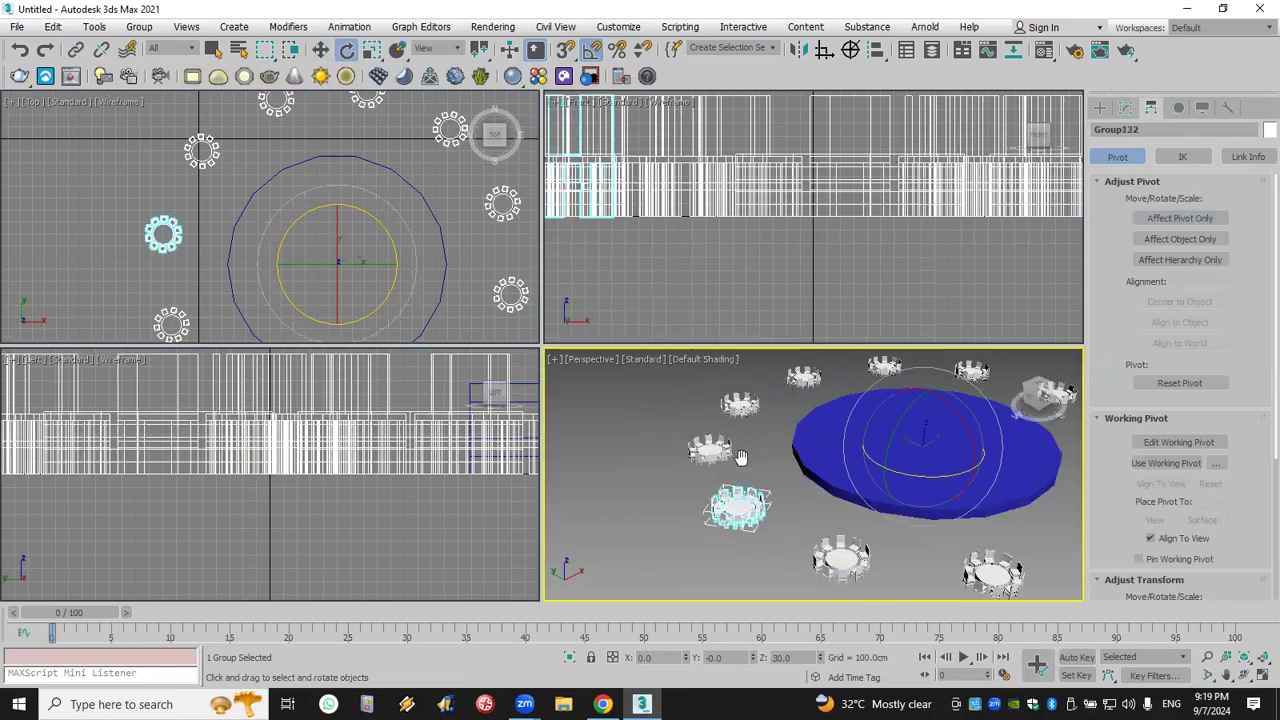
middle_click_drag(741, 457, 685, 462, "alt")
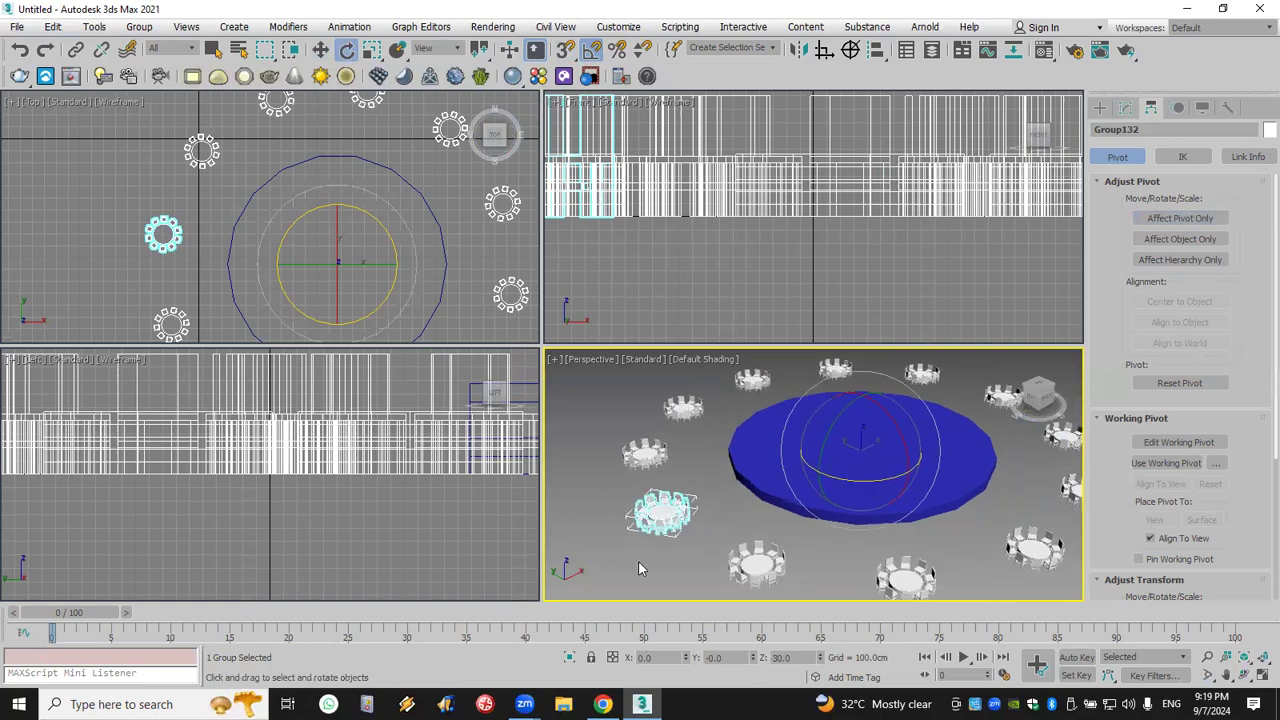
- Send the Lec. 2.max file from the desktop to the 3D MAX OL 28/08/2024 (430) group chat in WhatsApp Web
left_click(1277, 704)
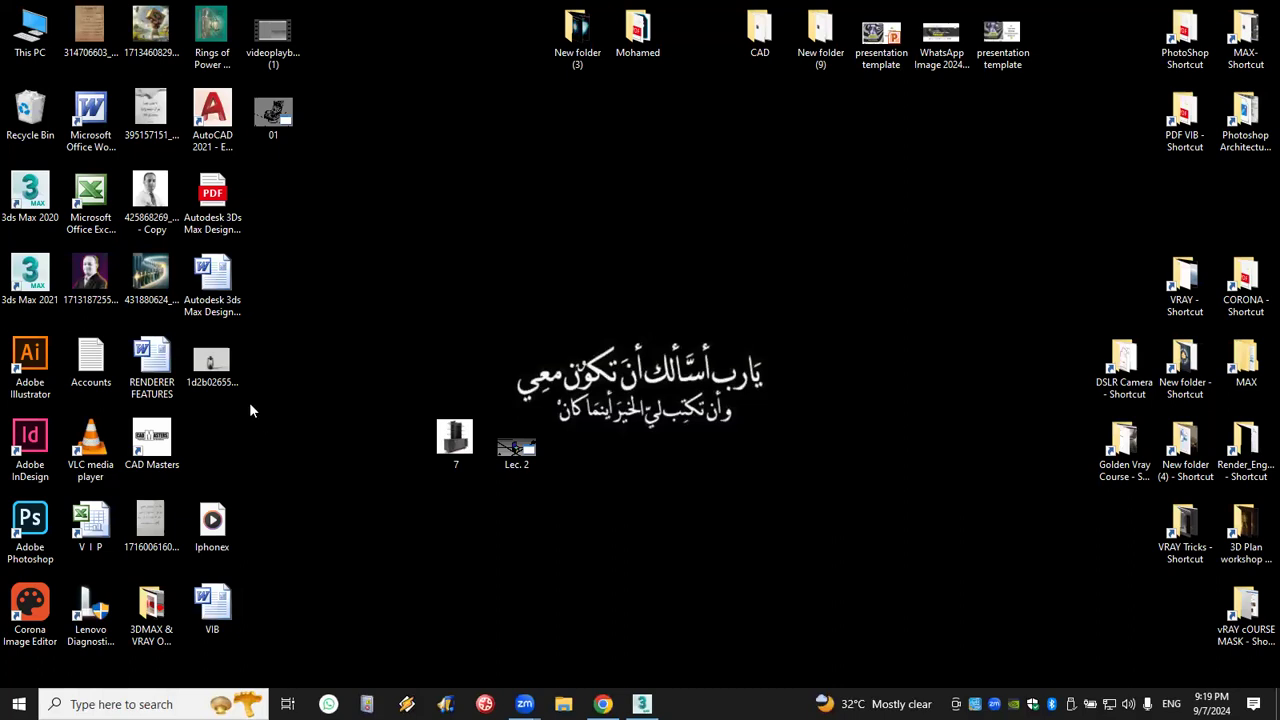
left_click_drag(514, 455, 553, 506)
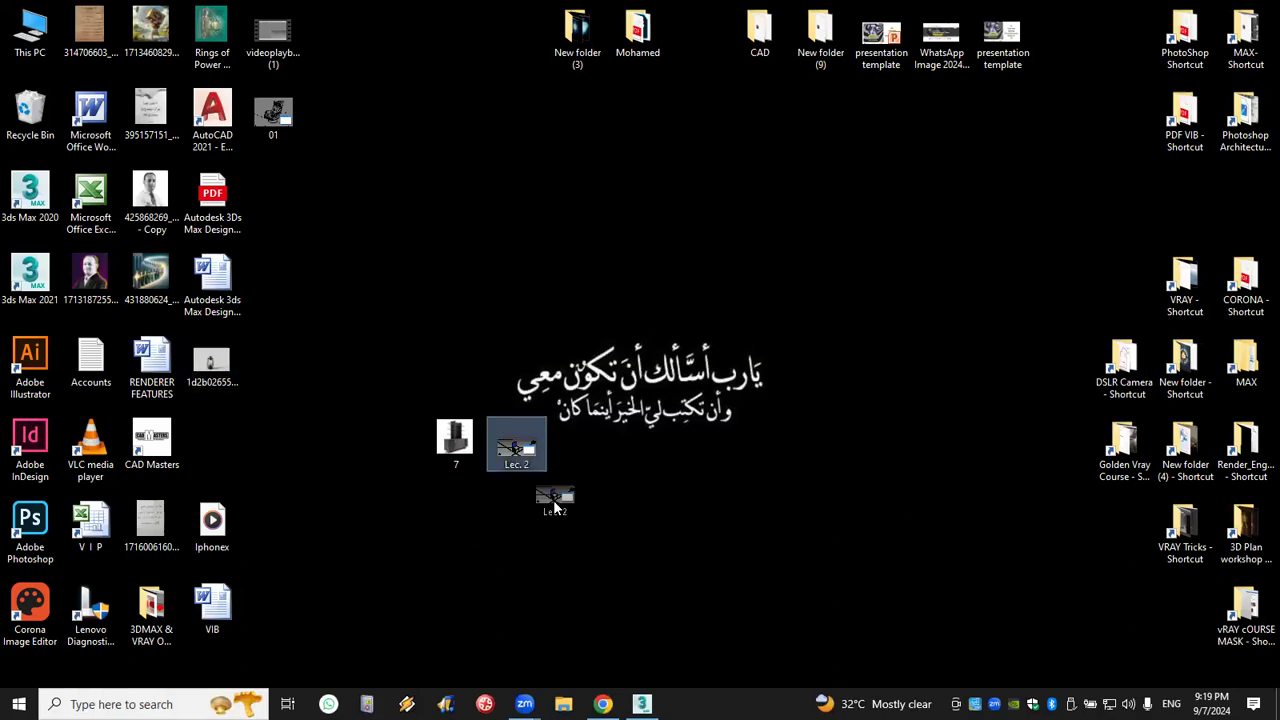
left_click_drag(606, 624, 789, 551)
left_click(1227, 628)
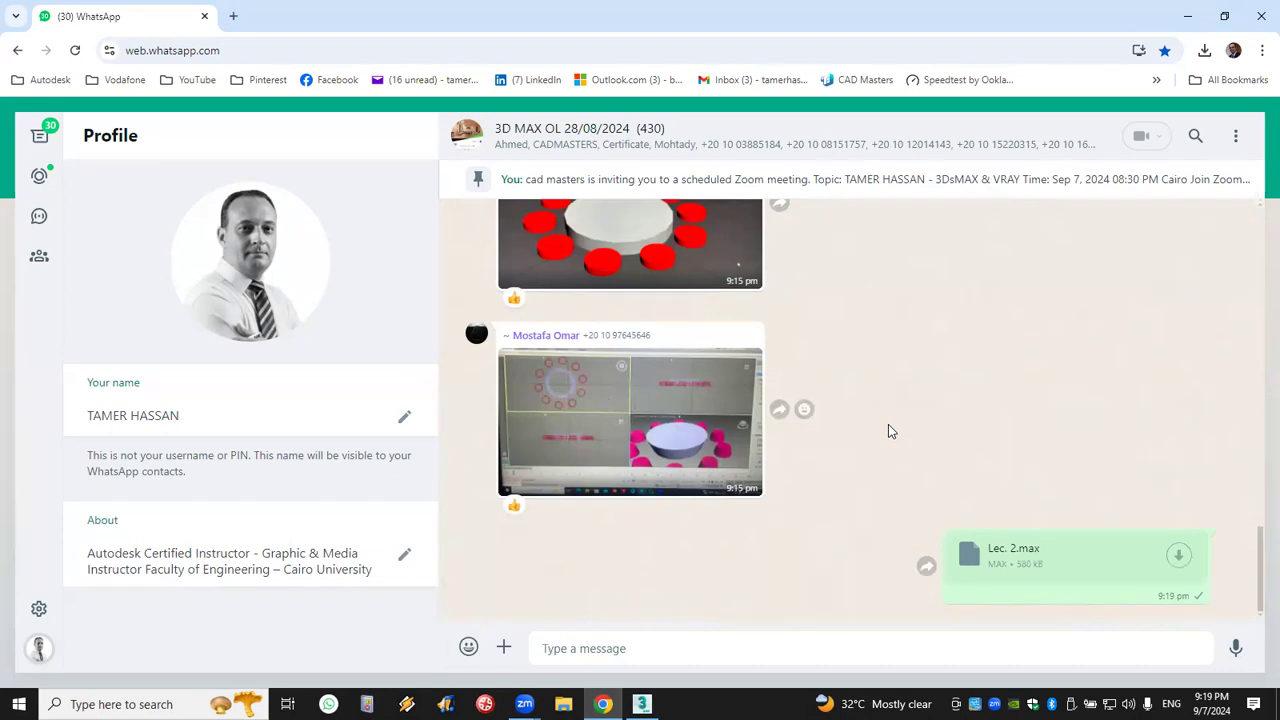
- Look through the table-and-chair pictures posted in the WhatsApp group chat and return to 3ds Max
scroll(888, 431, "up", 10)
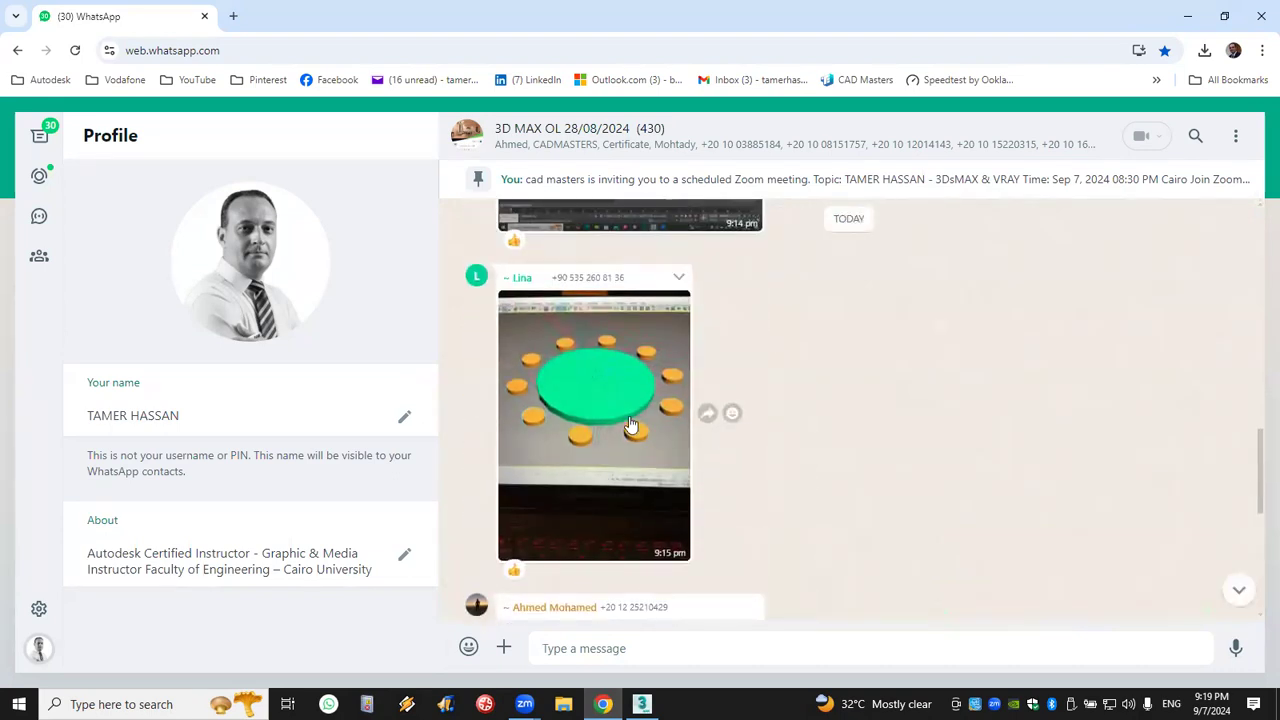
scroll(640, 440, "up", 4)
scroll(660, 450, "down", 4)
left_click(233, 17)
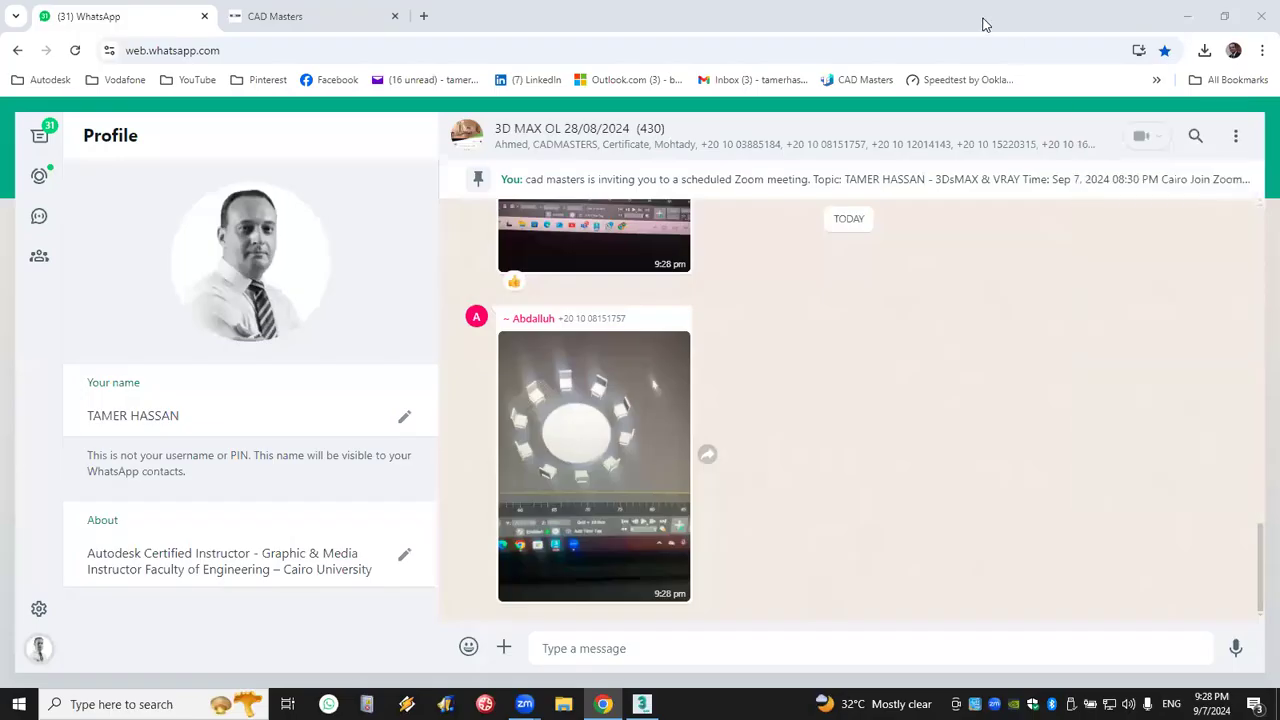
left_click(1188, 12)
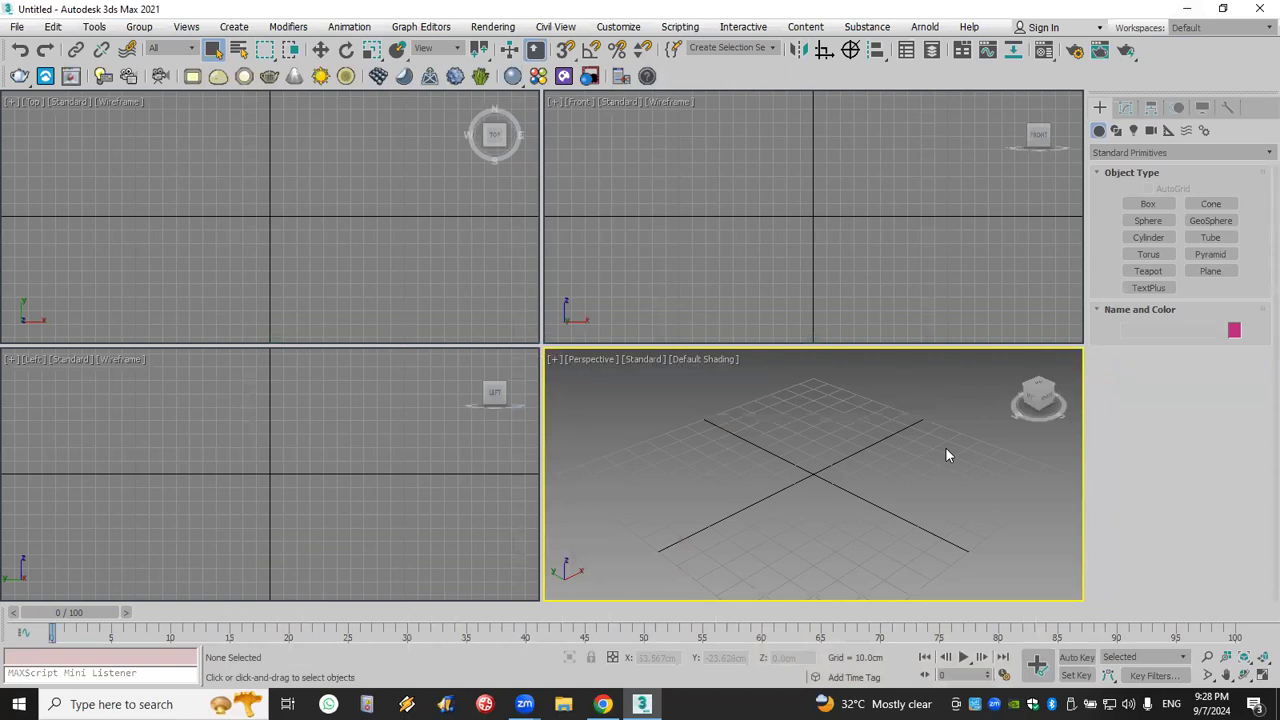
- Create a box 10 cm long, 10 cm wide and 100 cm high at the origin, with 63 height segments
left_click(1148, 204)
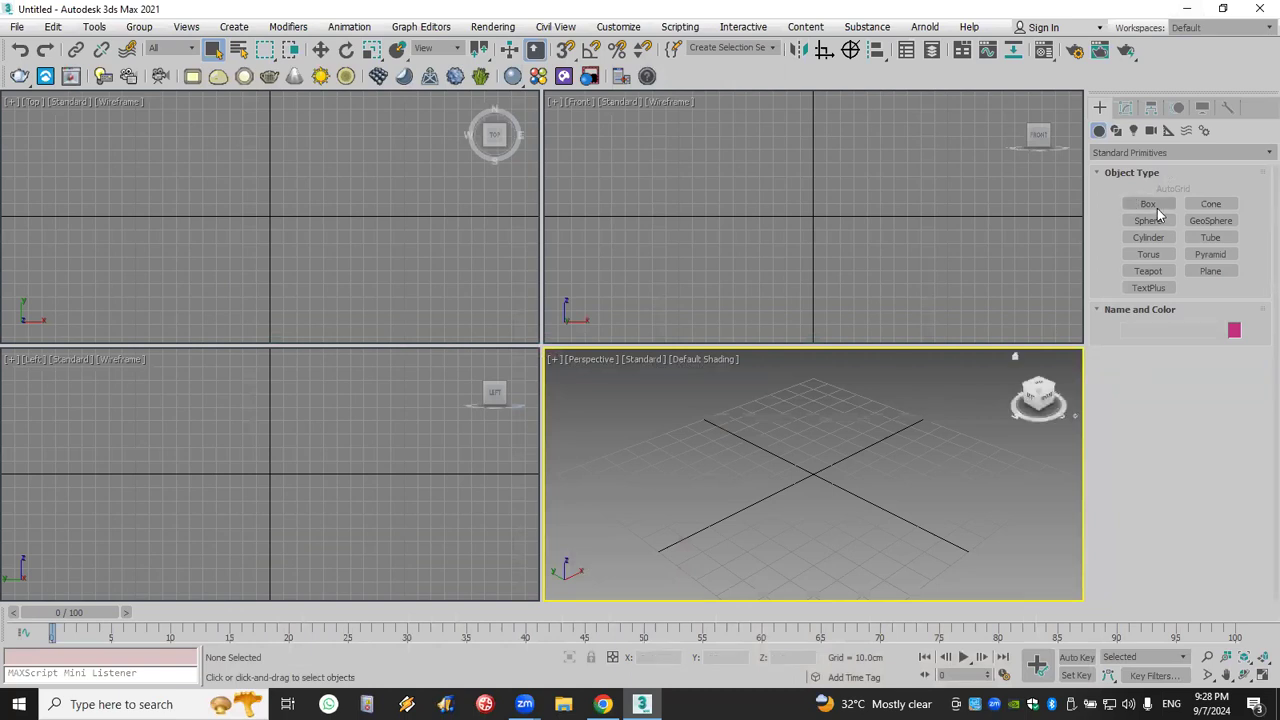
double_click(1185, 475)
type("10")
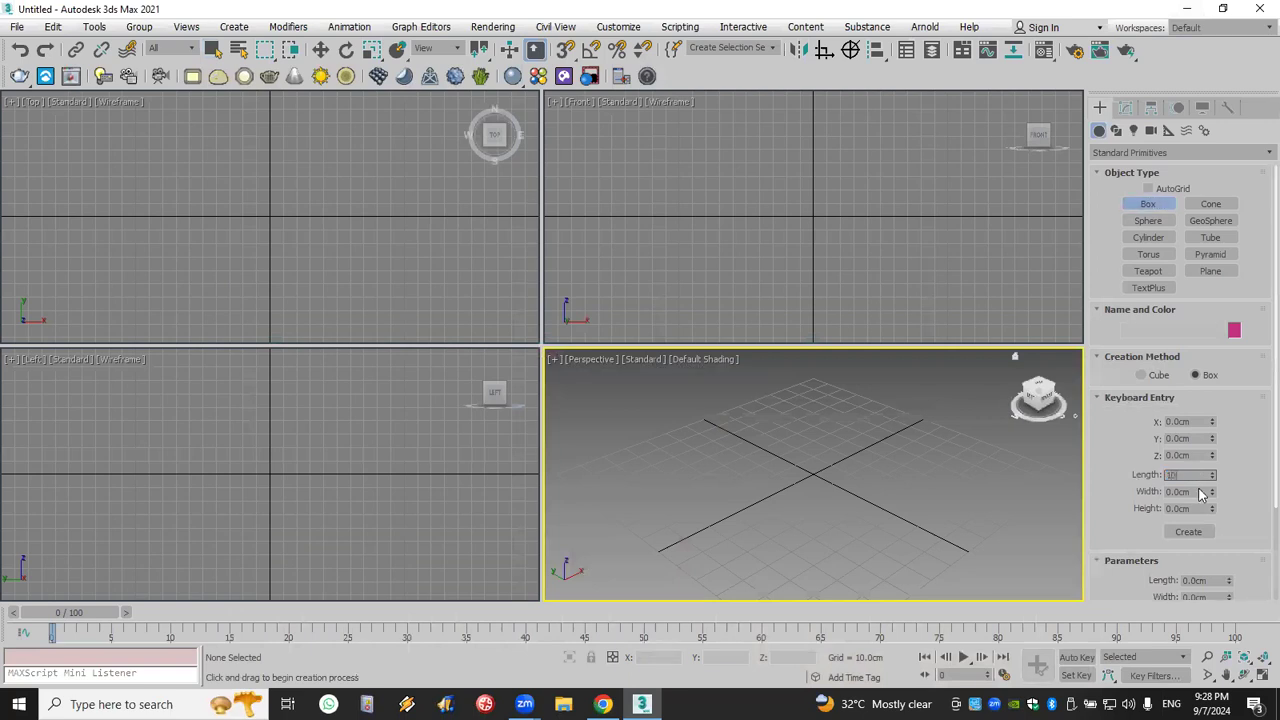
type("10")
double_click(1197, 508)
type("100")
left_click(1189, 532)
scroll(880, 543, "down", 3)
scroll(883, 550, "up", 2)
scroll(871, 528, "down", 2)
scroll(871, 528, "up", 2)
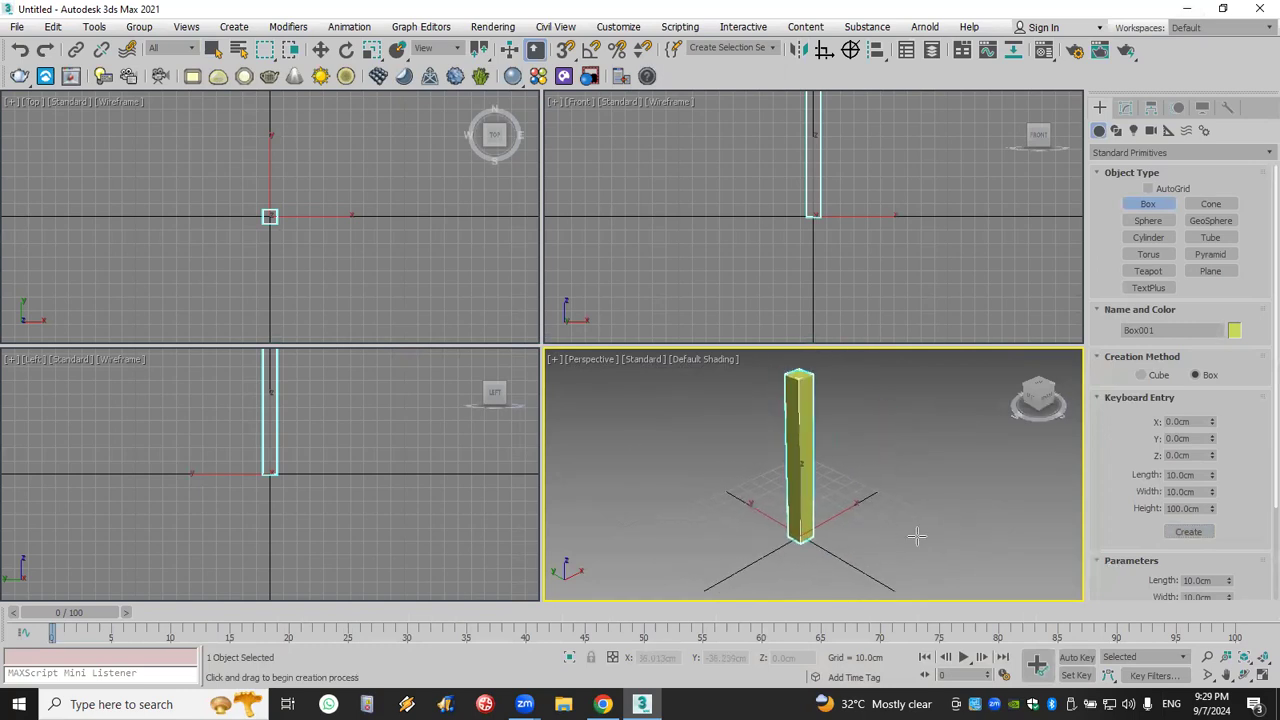
scroll(1118, 530, "down", 3)
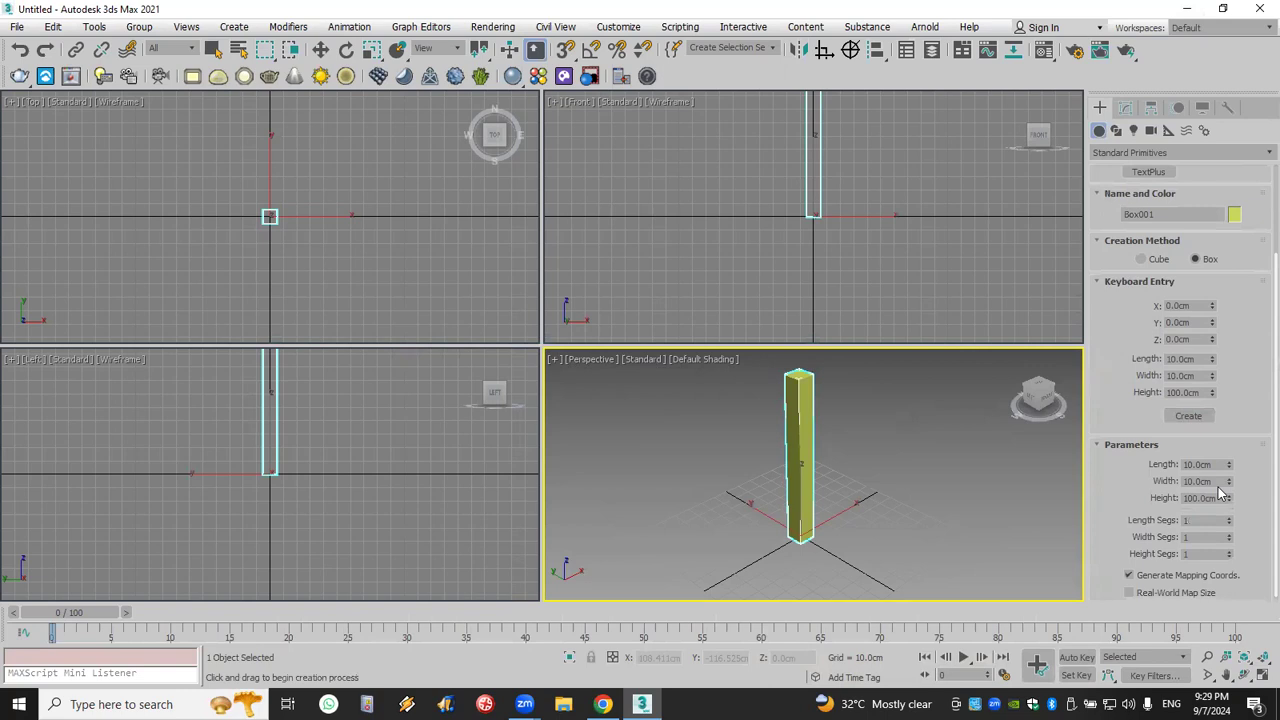
left_click_drag(1229, 561, 1227, 520)
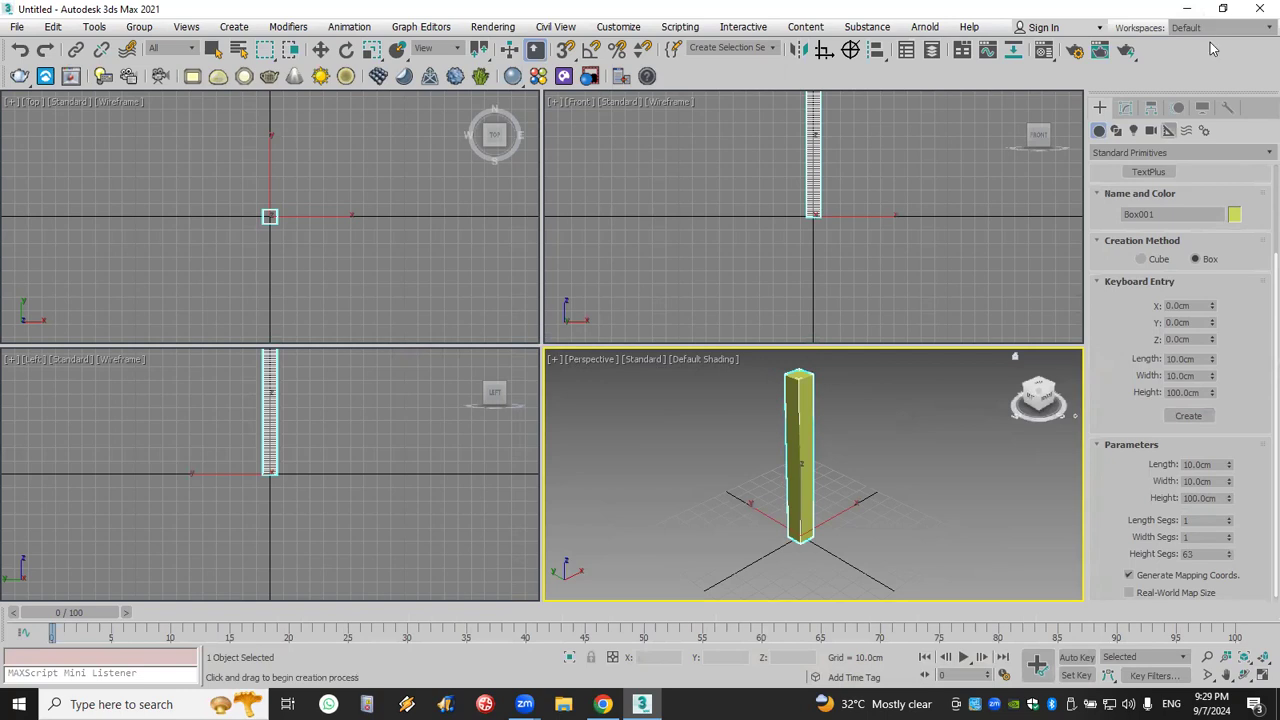
- Apply a Bend modifier to the box with an angle of 180 degrees
left_click(1125, 107)
left_click(1138, 153)
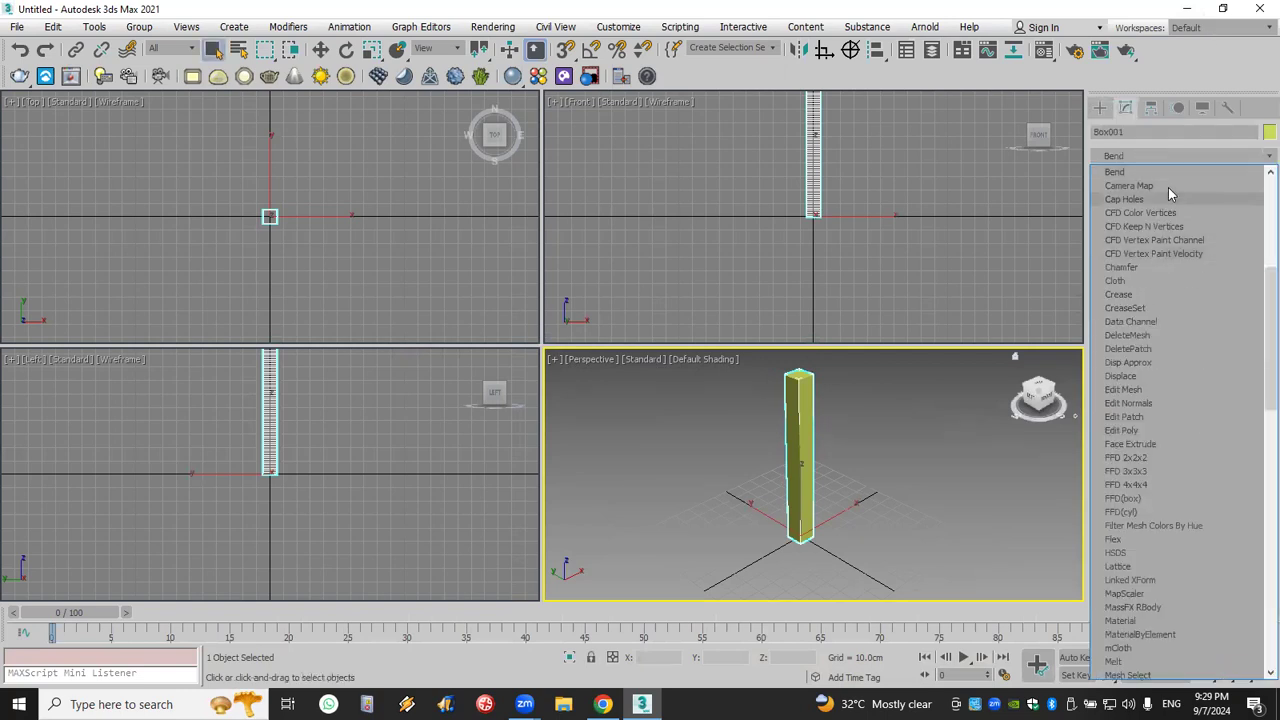
left_click(1150, 172)
double_click(1185, 347)
type("180")
key("Return")
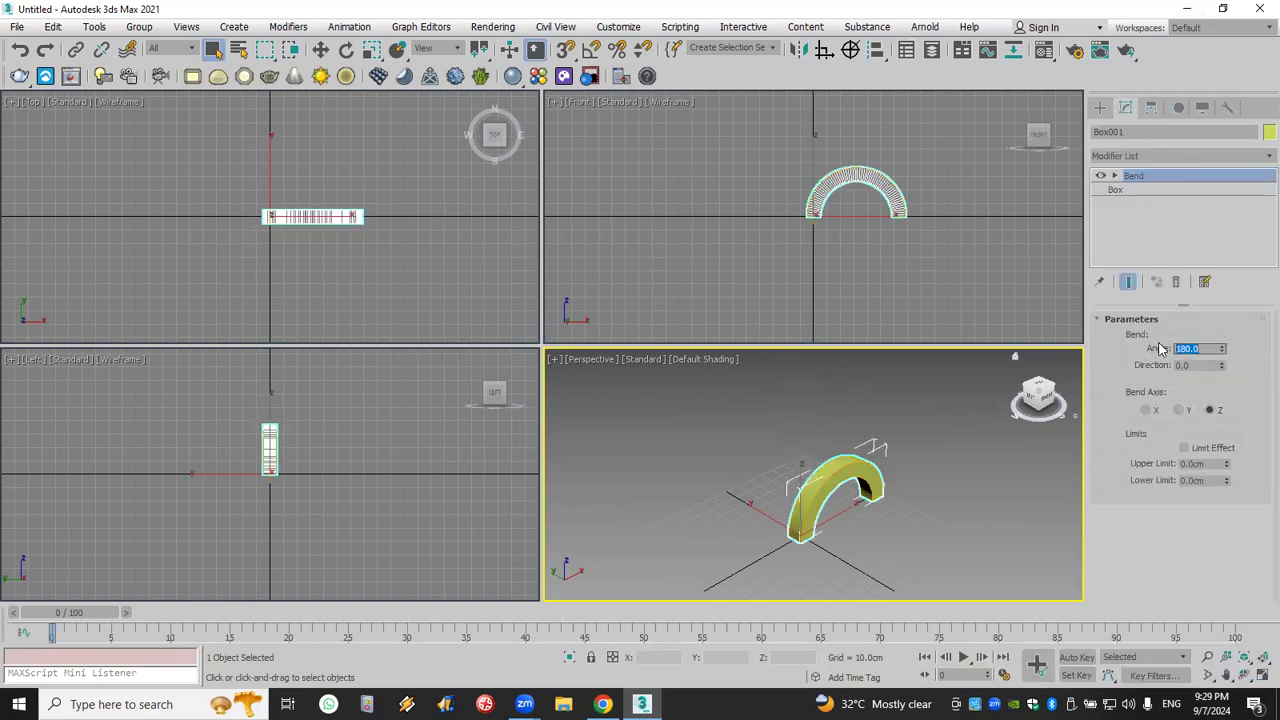
- Try out different direction values for the arch's bend and reset the direction to 0
key("Tab")
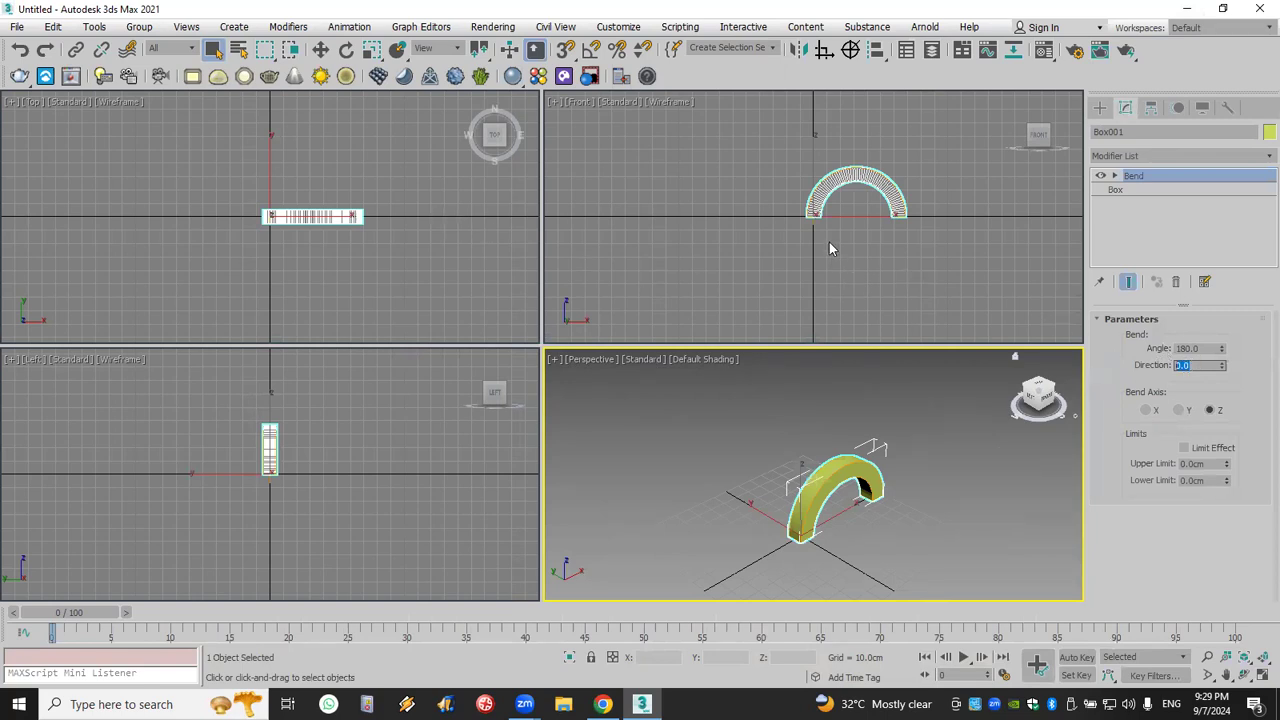
scroll(829, 248, "up", 5)
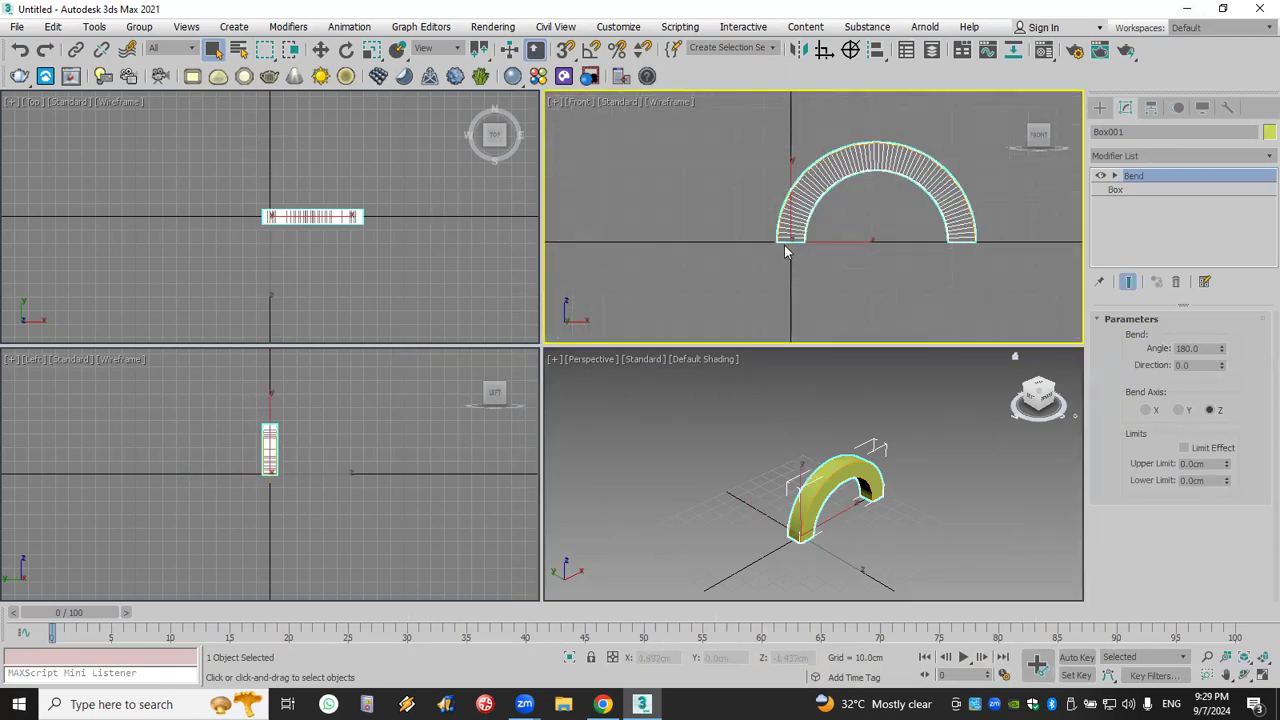
left_click_drag(1221, 366, 1150, 365)
type("0")
key("Return")
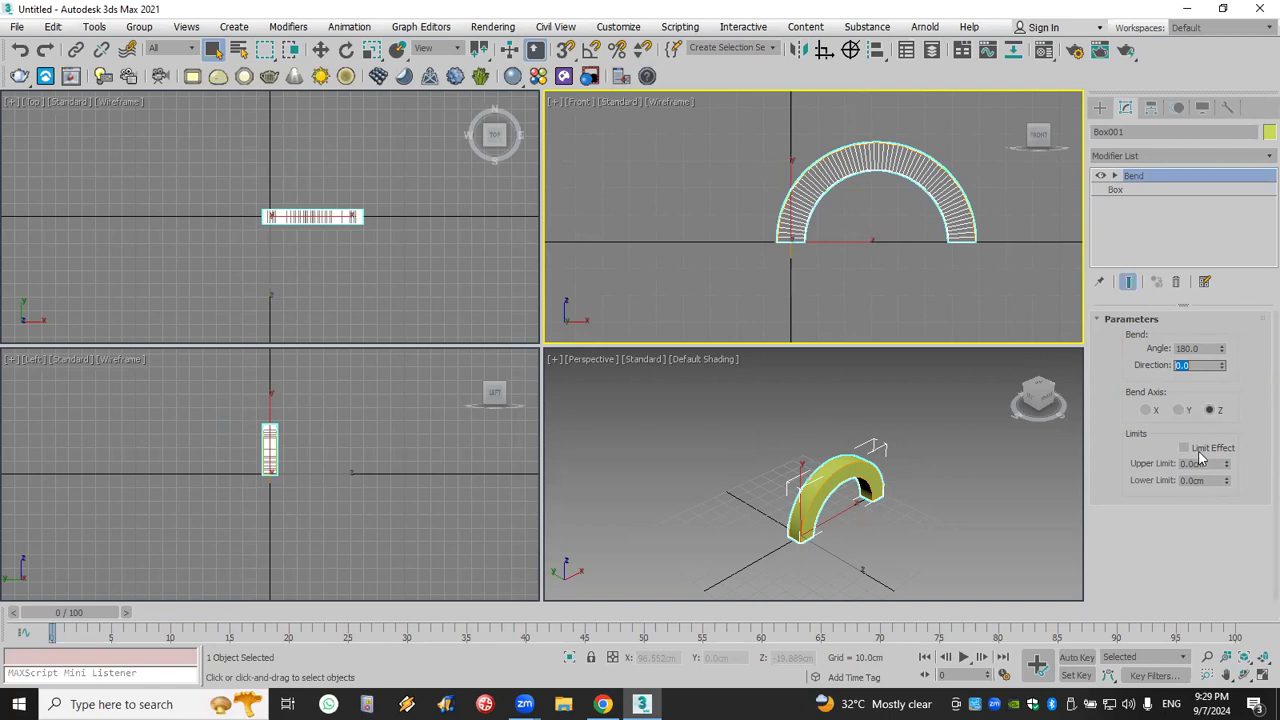
left_click(1262, 657)
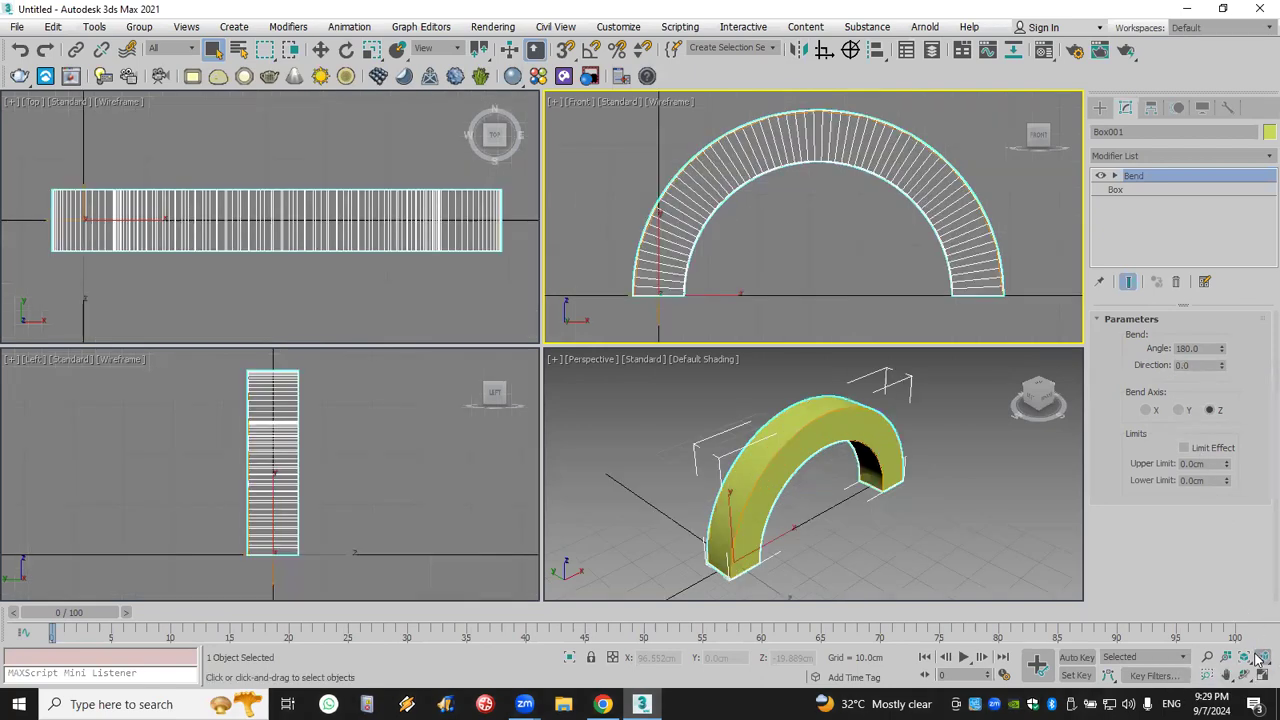
scroll(837, 263, "down", 8)
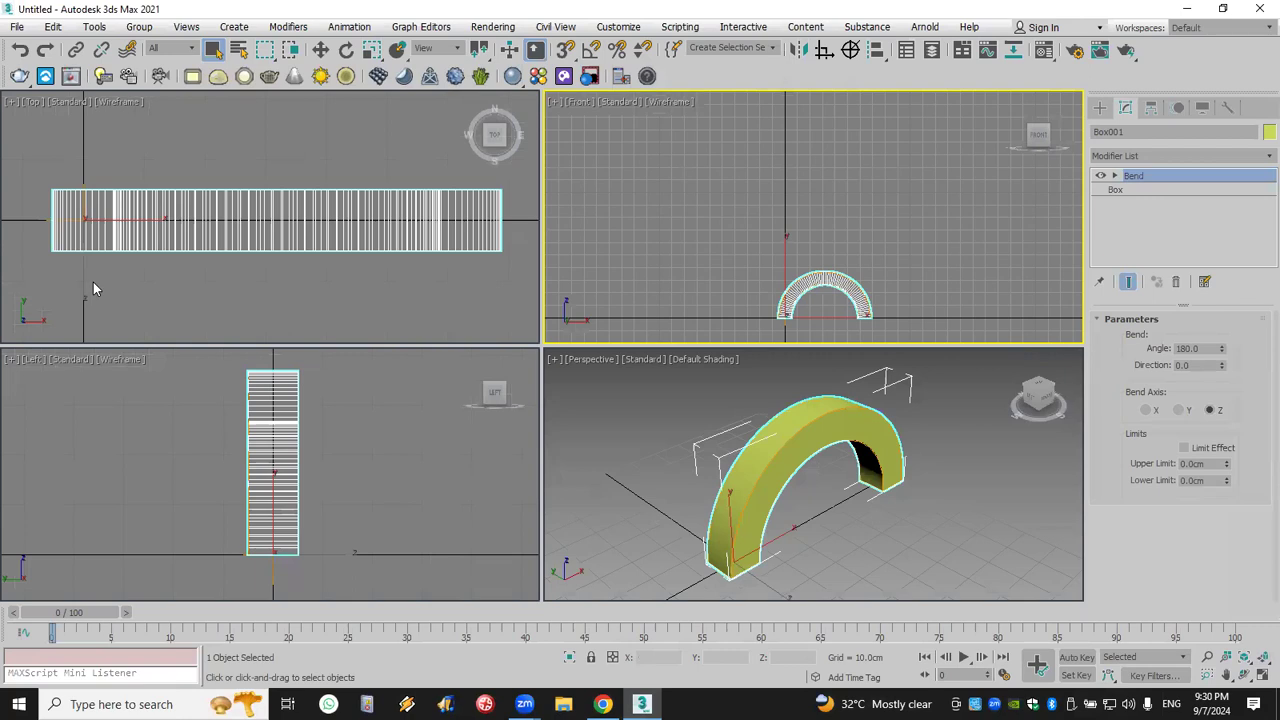
left_click_drag(732, 320, 725, 105)
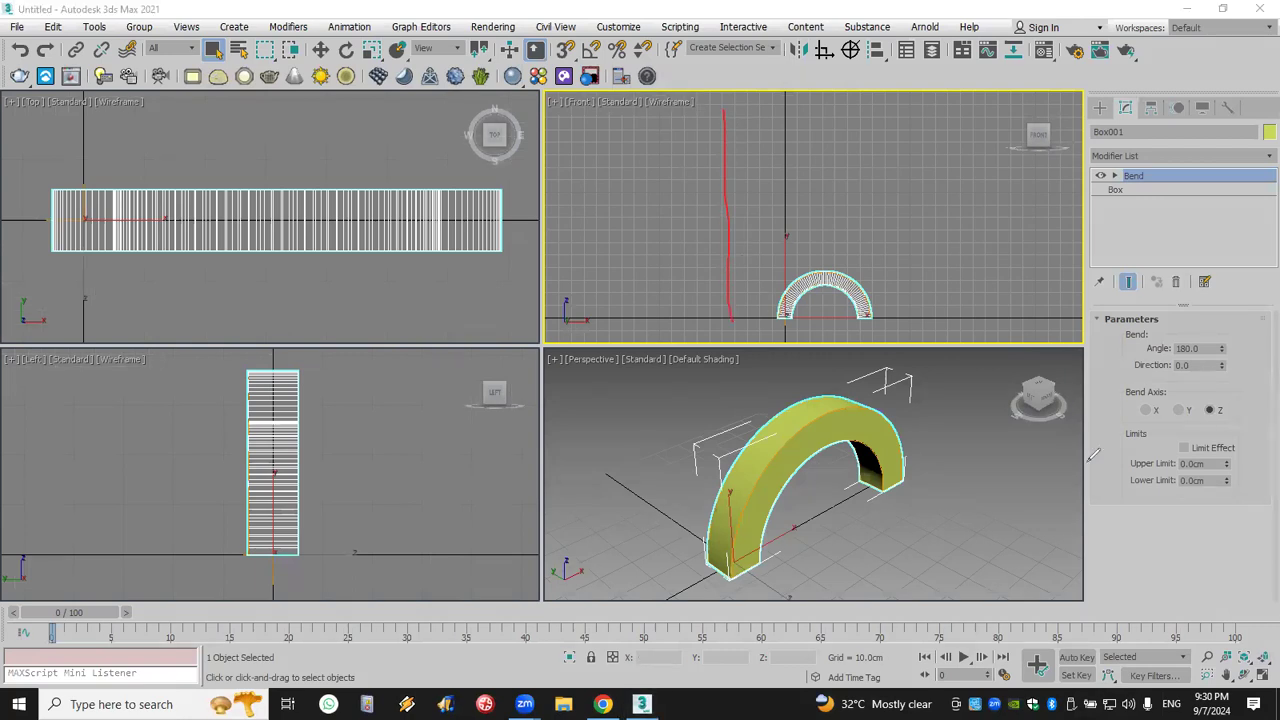
mouse_move(1137, 490)
left_mouse_down()
mouse_move(1158, 488)
mouse_move(1146, 490)
left_mouse_up()
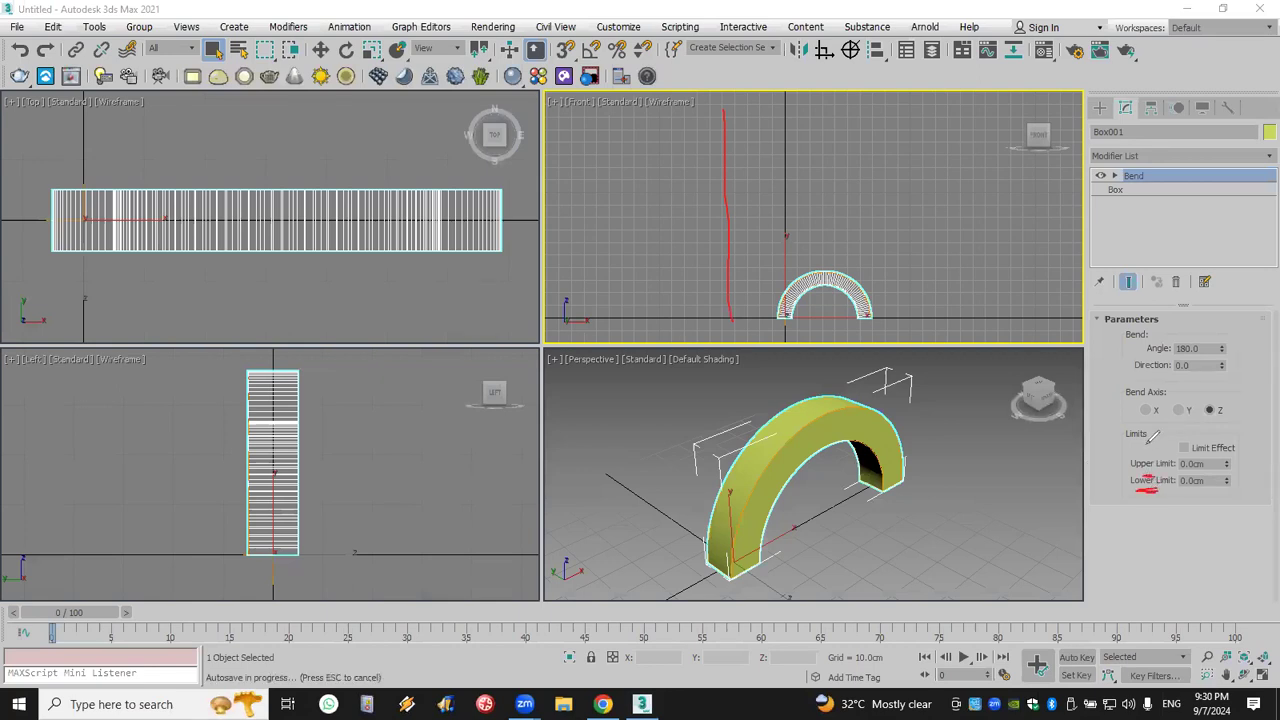
mouse_move(1157, 346)
left_mouse_down()
mouse_move(1226, 354)
mouse_move(1196, 327)
mouse_move(1150, 335)
mouse_move(1094, 405)
mouse_move(1104, 468)
mouse_move(1128, 466)
mouse_move(1140, 486)
mouse_move(1122, 471)
left_mouse_up()
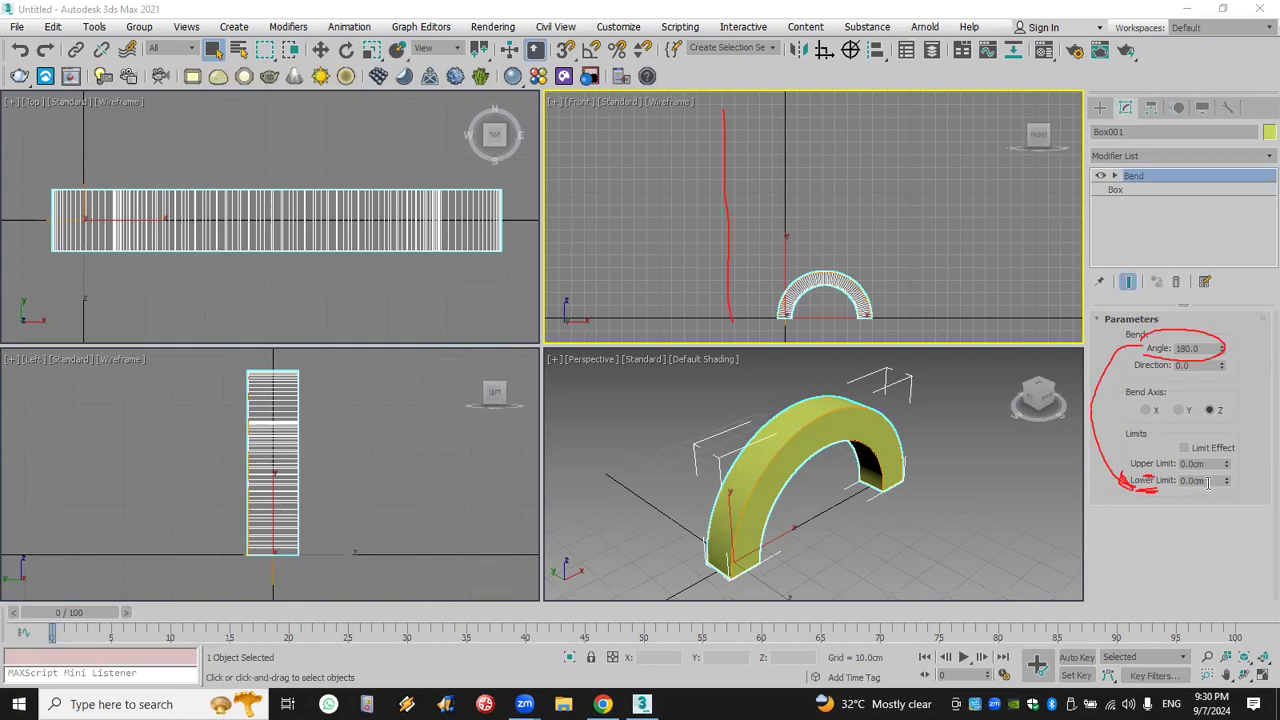
- Limit the effect of the Bend modifier with an upper limit of 50 cm
double_click(1192, 481)
double_click(1202, 464)
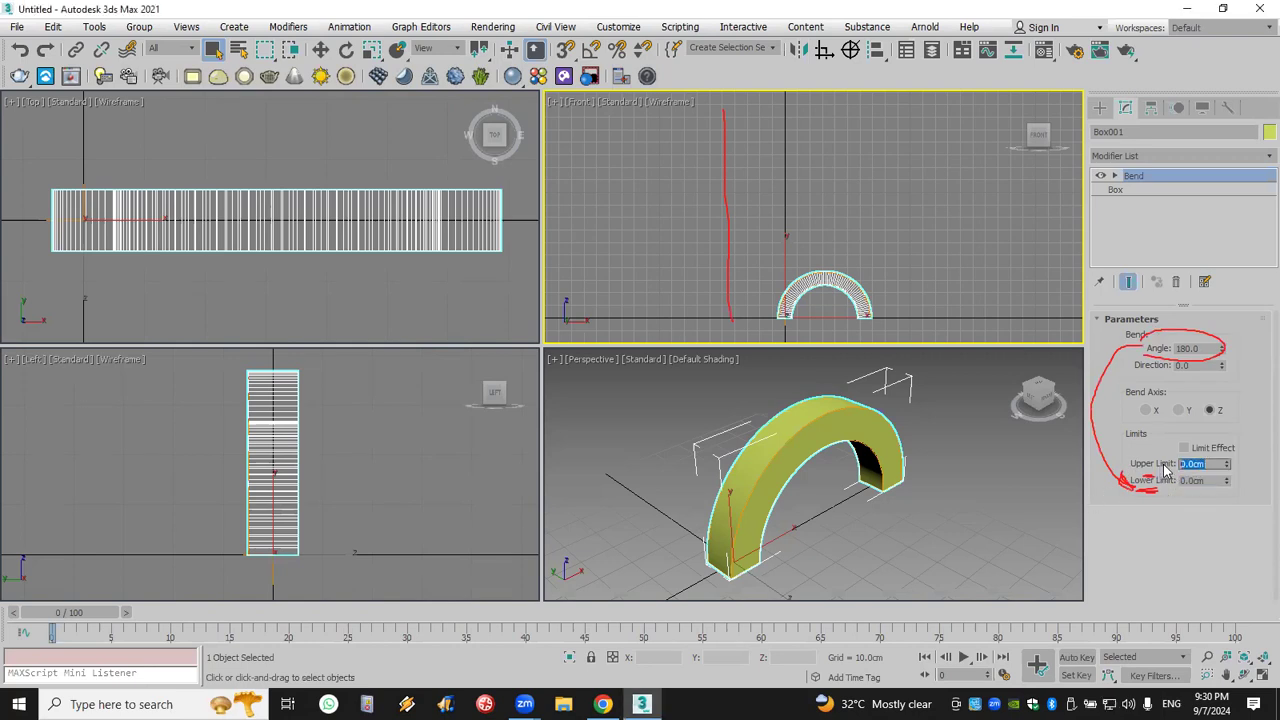
type("50")
left_click(1203, 452)
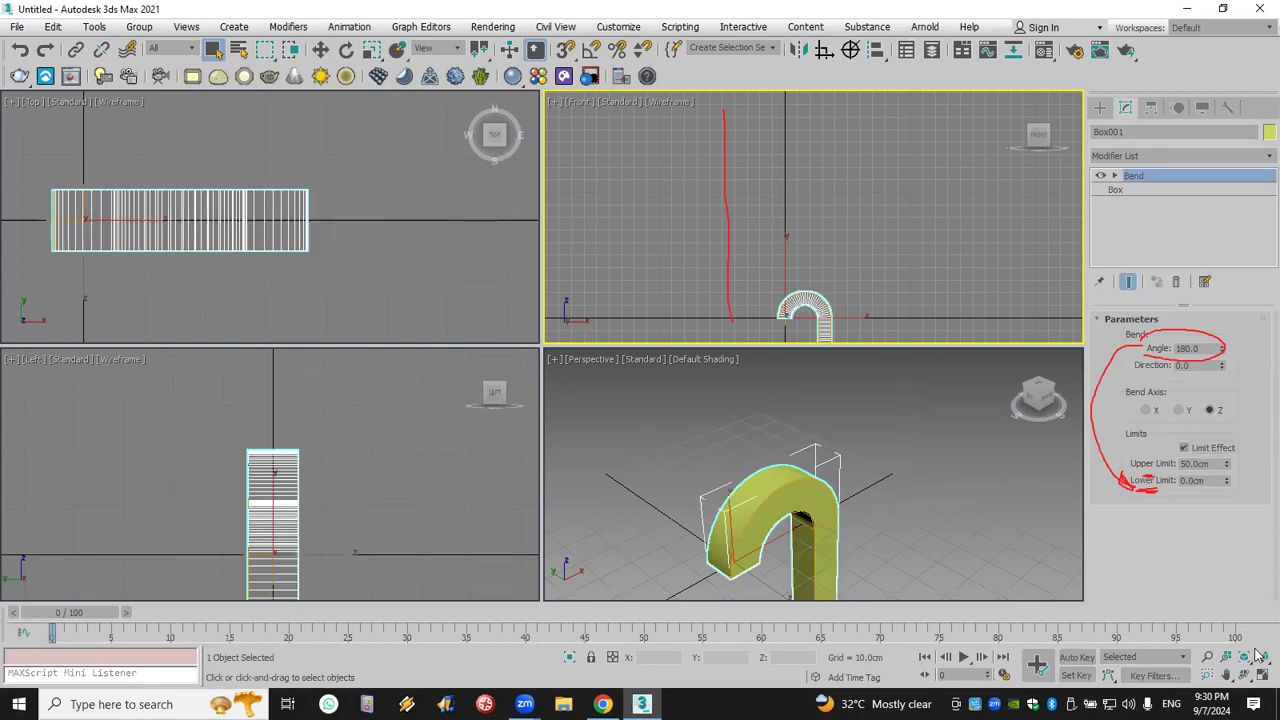
left_click(1258, 662)
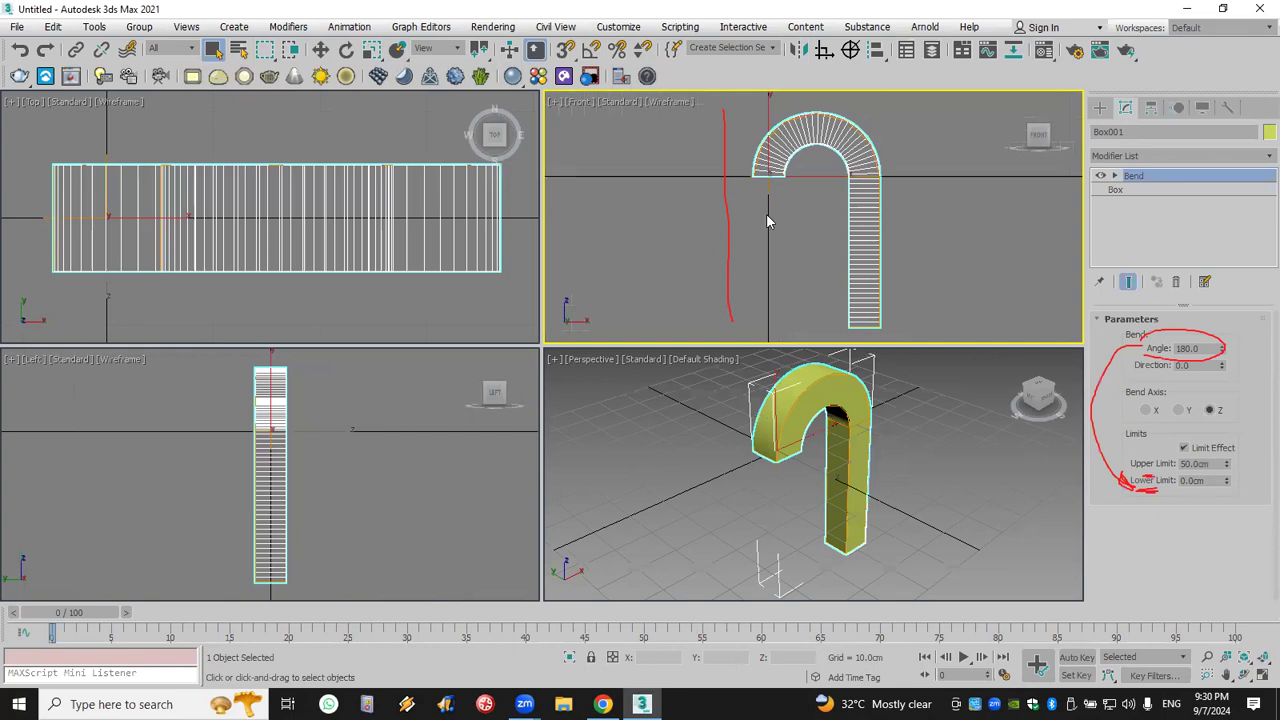
mouse_move(737, 180)
left_mouse_down()
mouse_move(896, 187)
mouse_move(905, 332)
left_mouse_up()
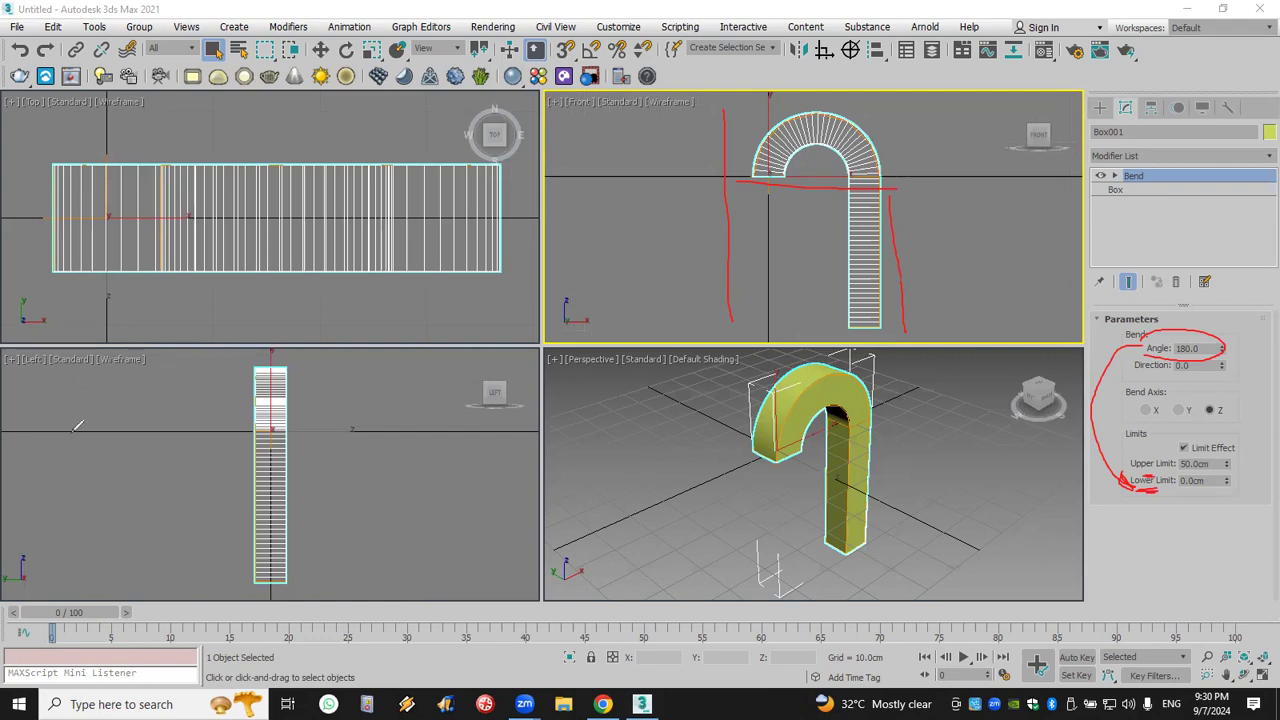
key("Escape")
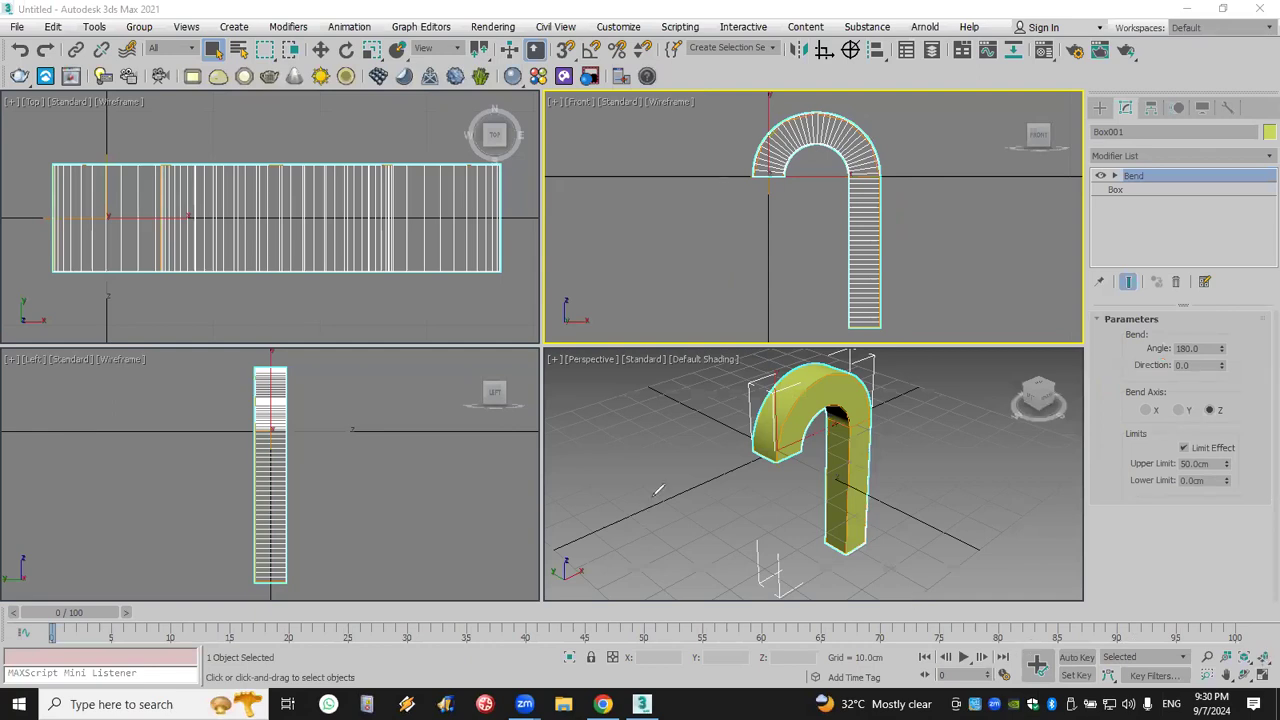
middle_click(697, 484)
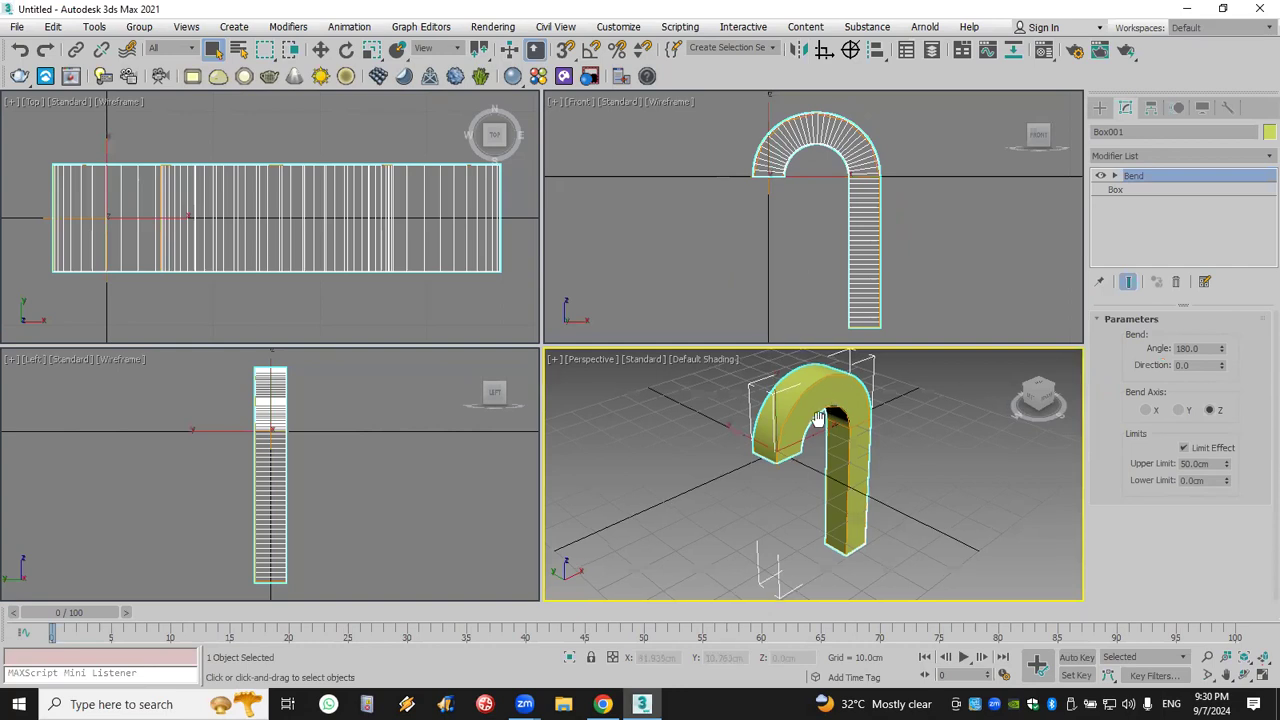
scroll(807, 432, "down", 3)
middle_click_drag(807, 432, 801, 446)
- Try to enter positive values for the Bend modifier's lower limit
double_click(1193, 480)
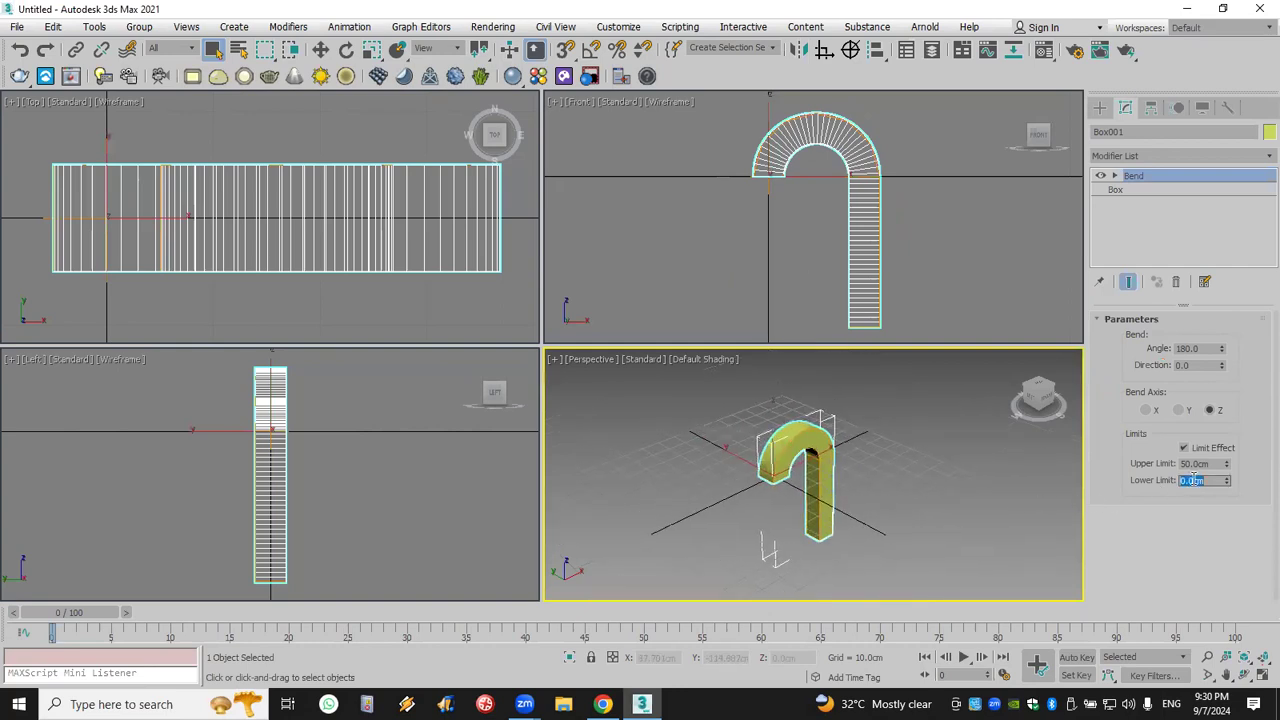
type("2")
key("Return")
type("5453")
key("Return")
key("BackSpace")
key("Return")
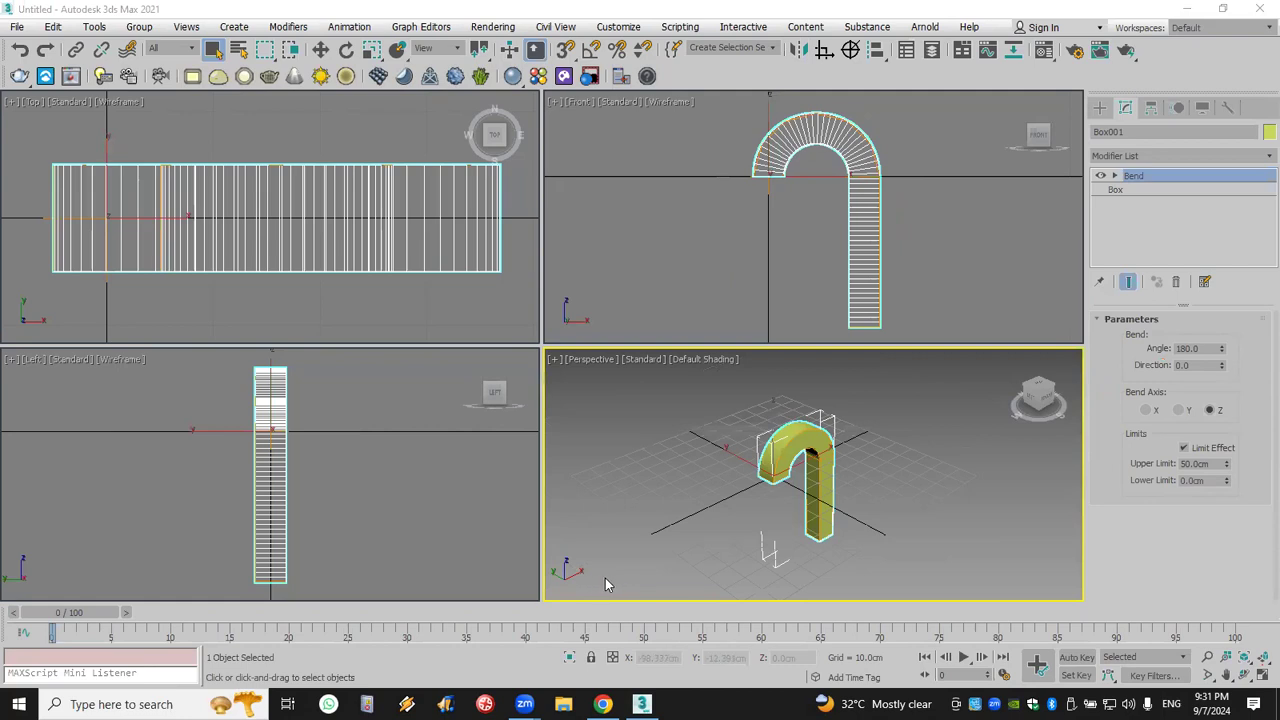
- Remove the Bend modifier from the box
scroll(790, 290, "down", 2)
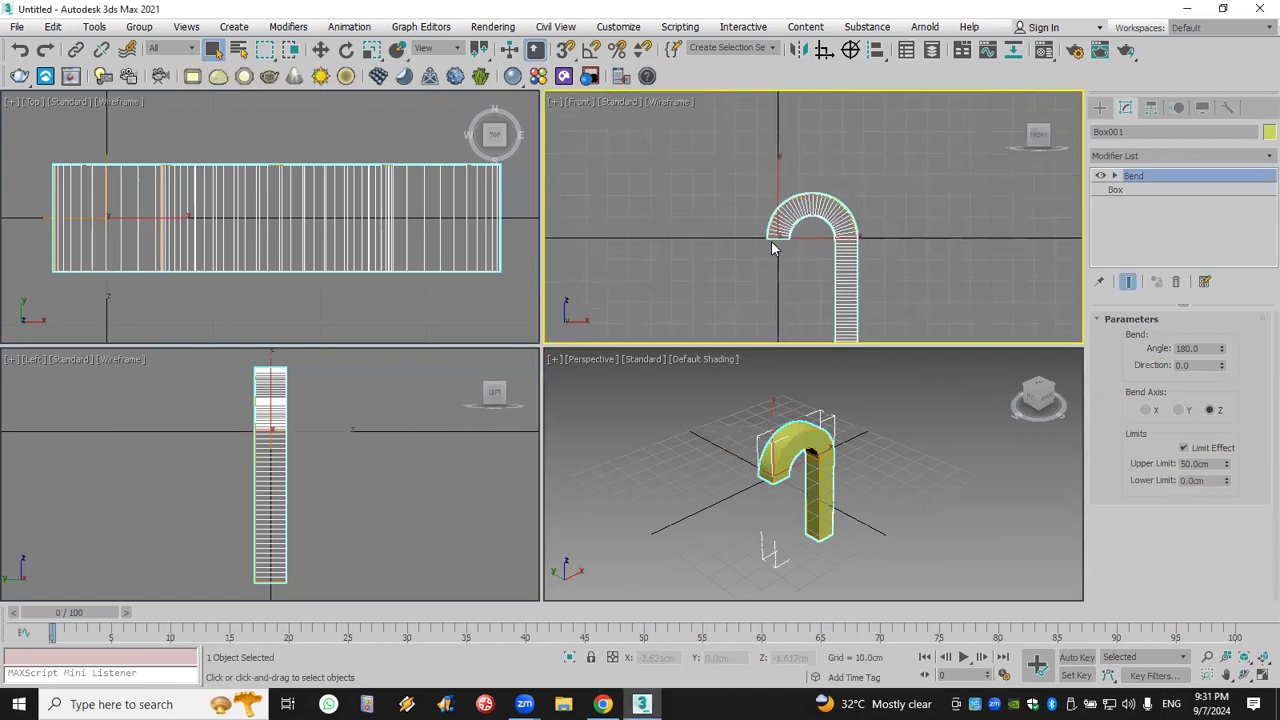
left_click(780, 249)
left_click(774, 236)
left_click(1176, 282)
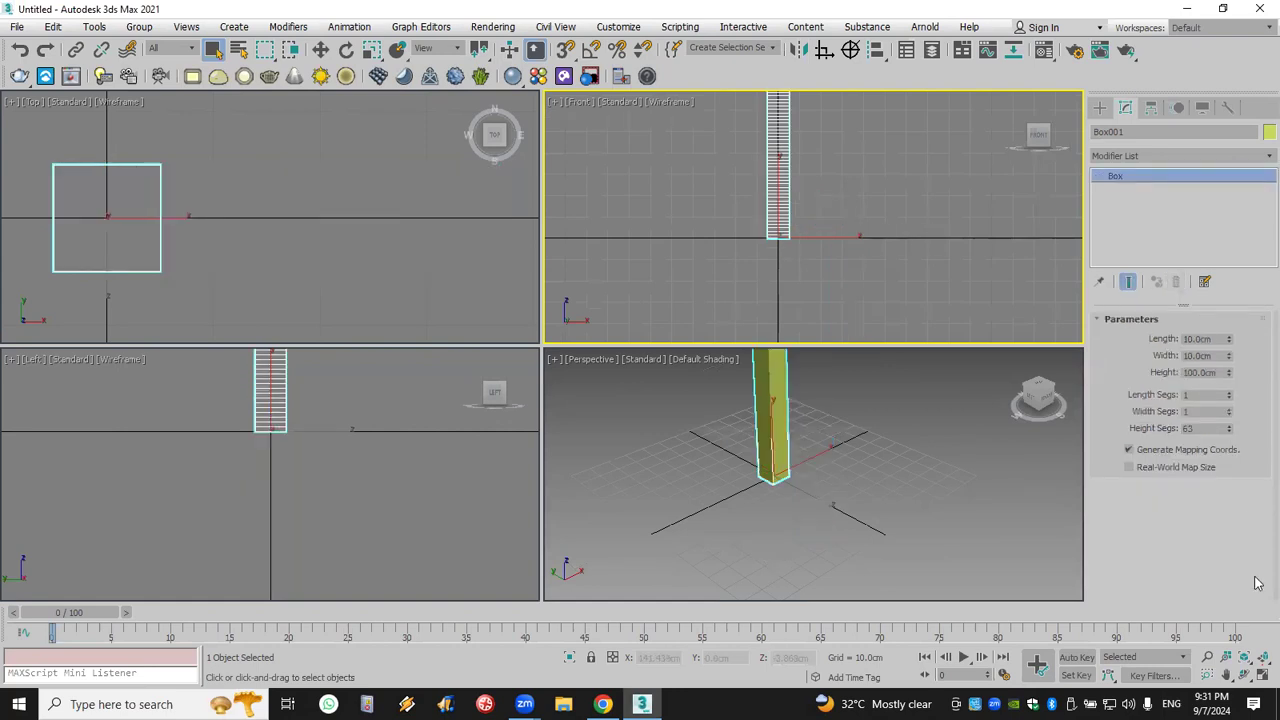
- Move only the box's pivot point up to an absolute Z position of 25 cm
left_click(1263, 657)
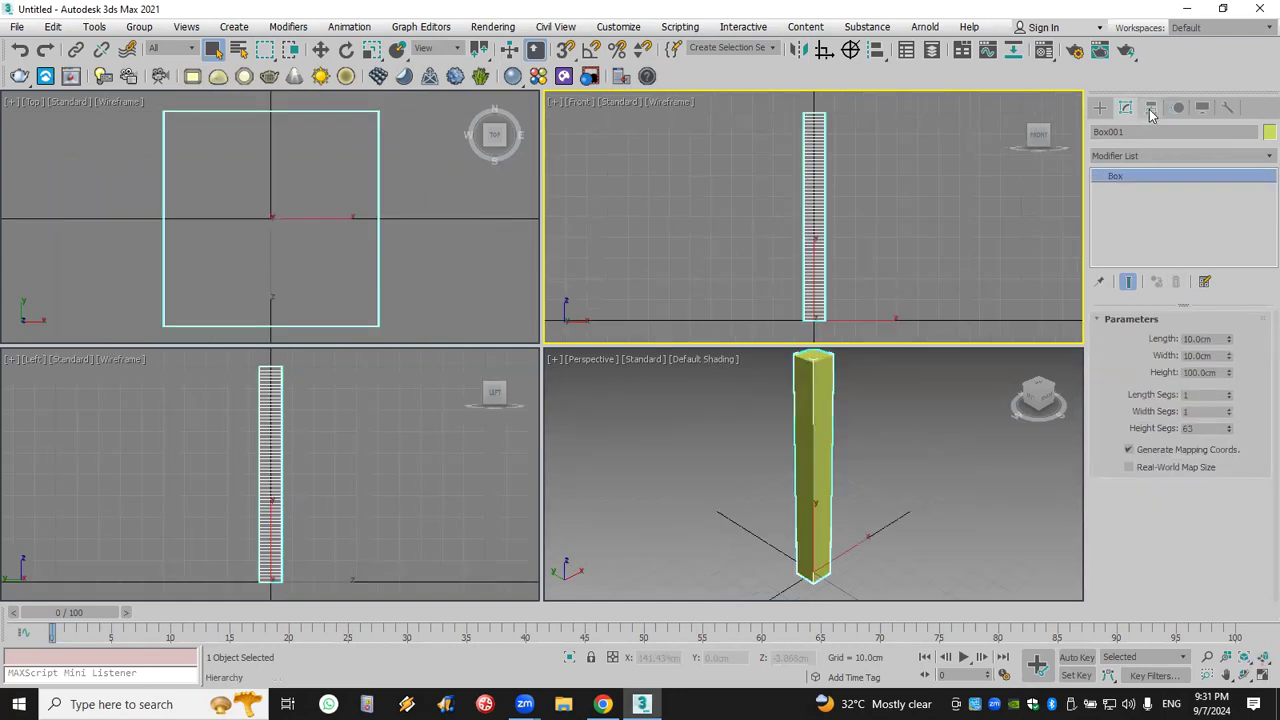
left_click(1153, 109)
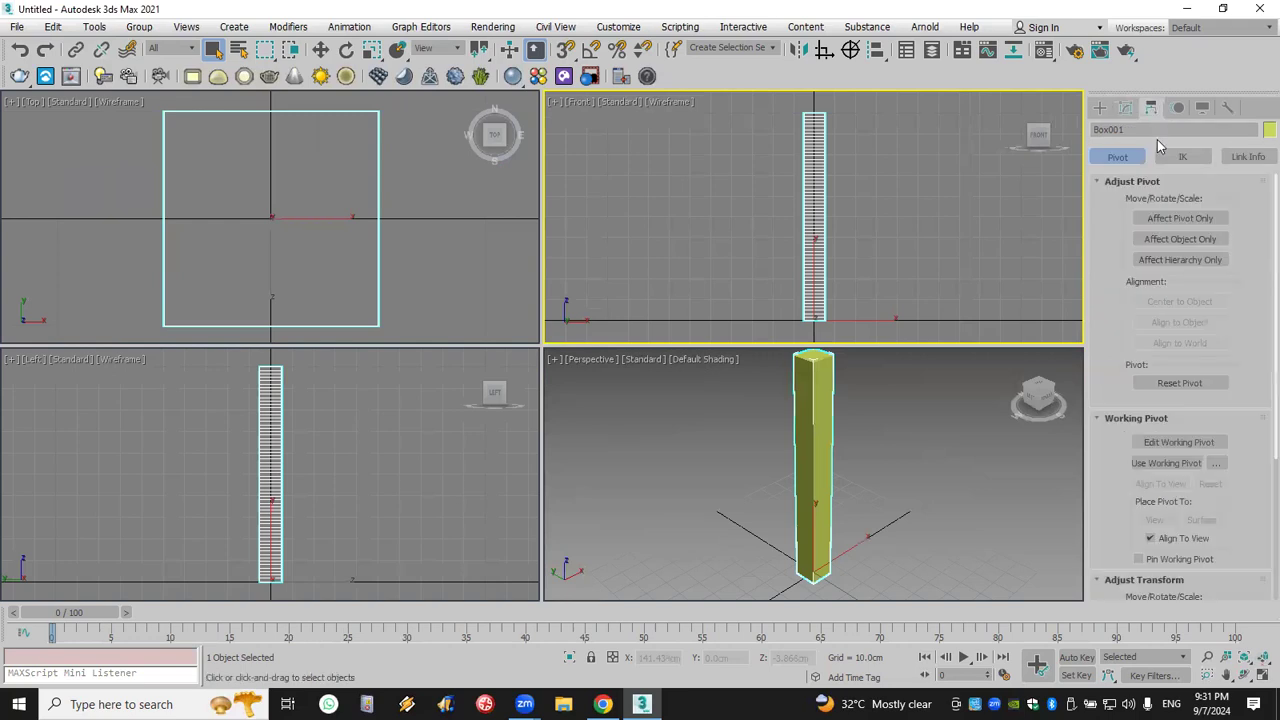
left_click(1180, 218)
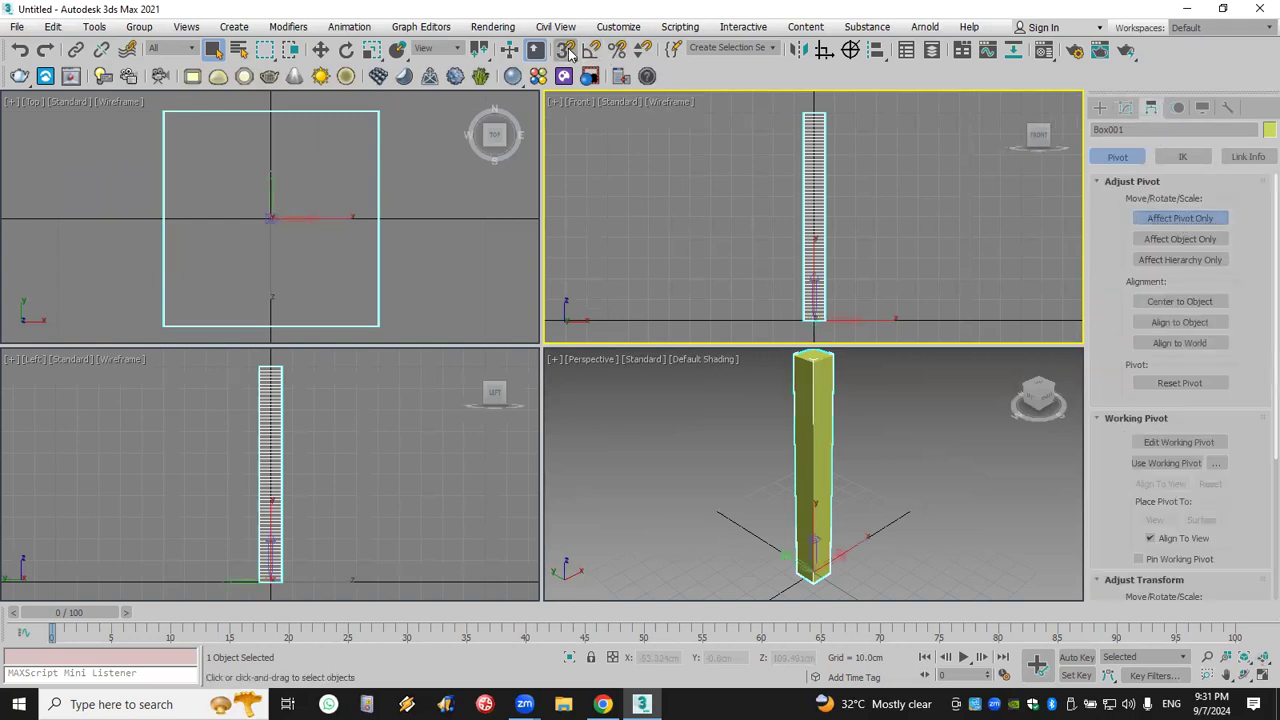
right_click(320, 50)
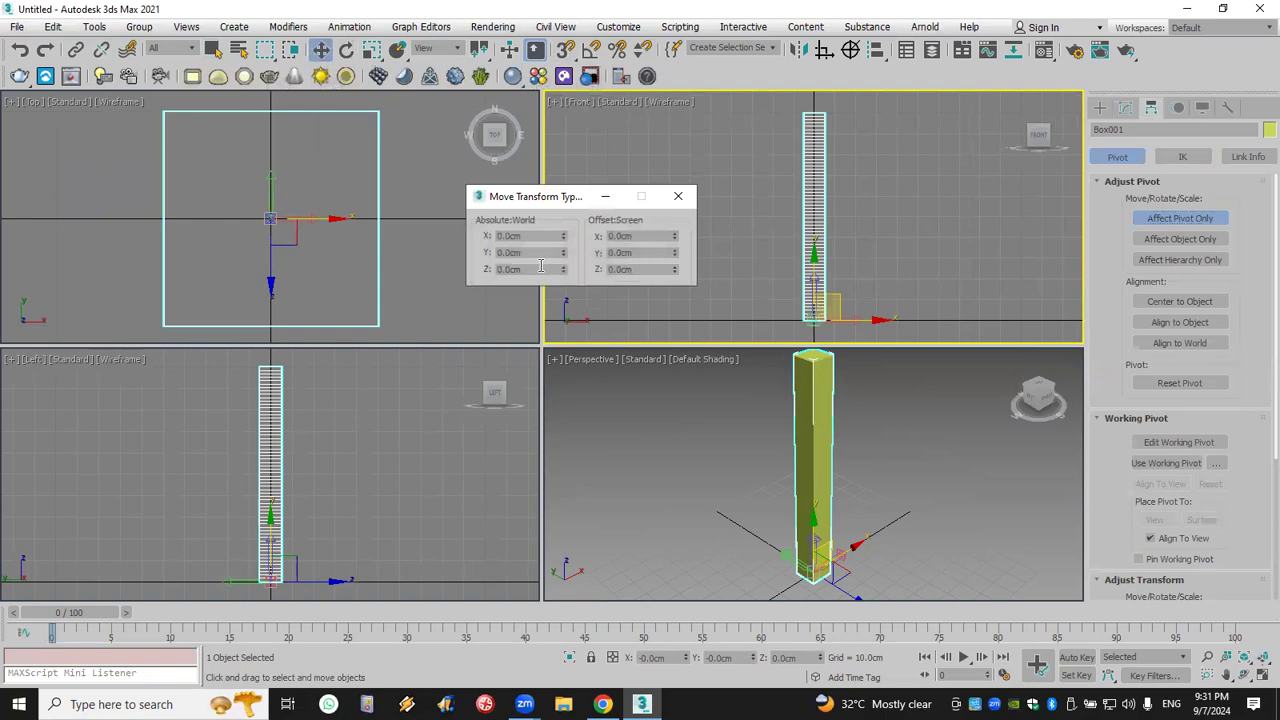
right_click(662, 442)
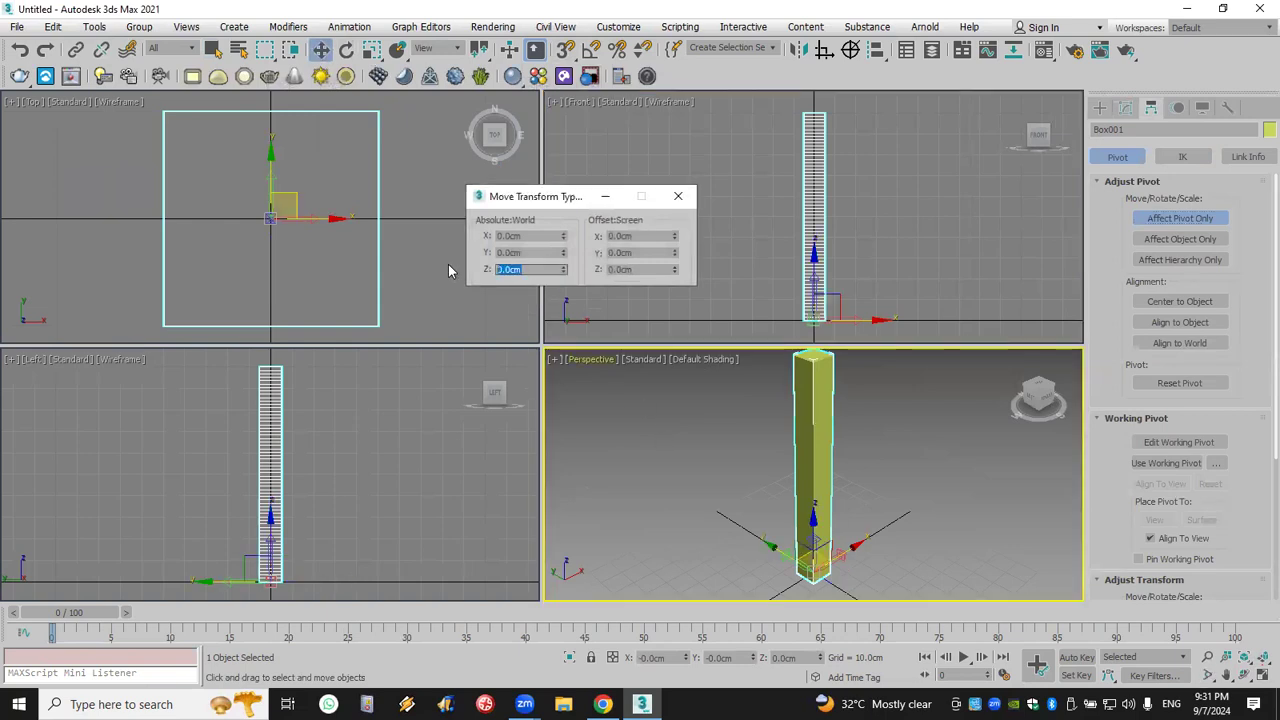
type("25")
key("Return")
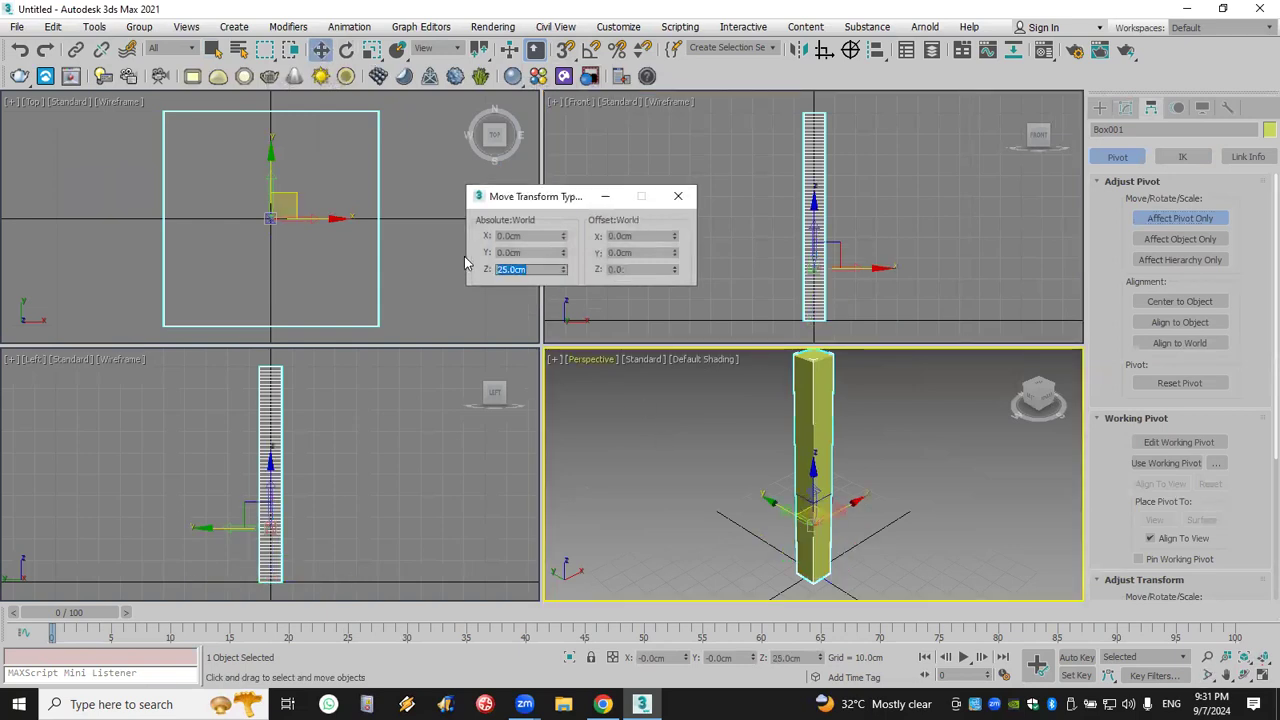
left_click(686, 199)
left_click(1150, 218)
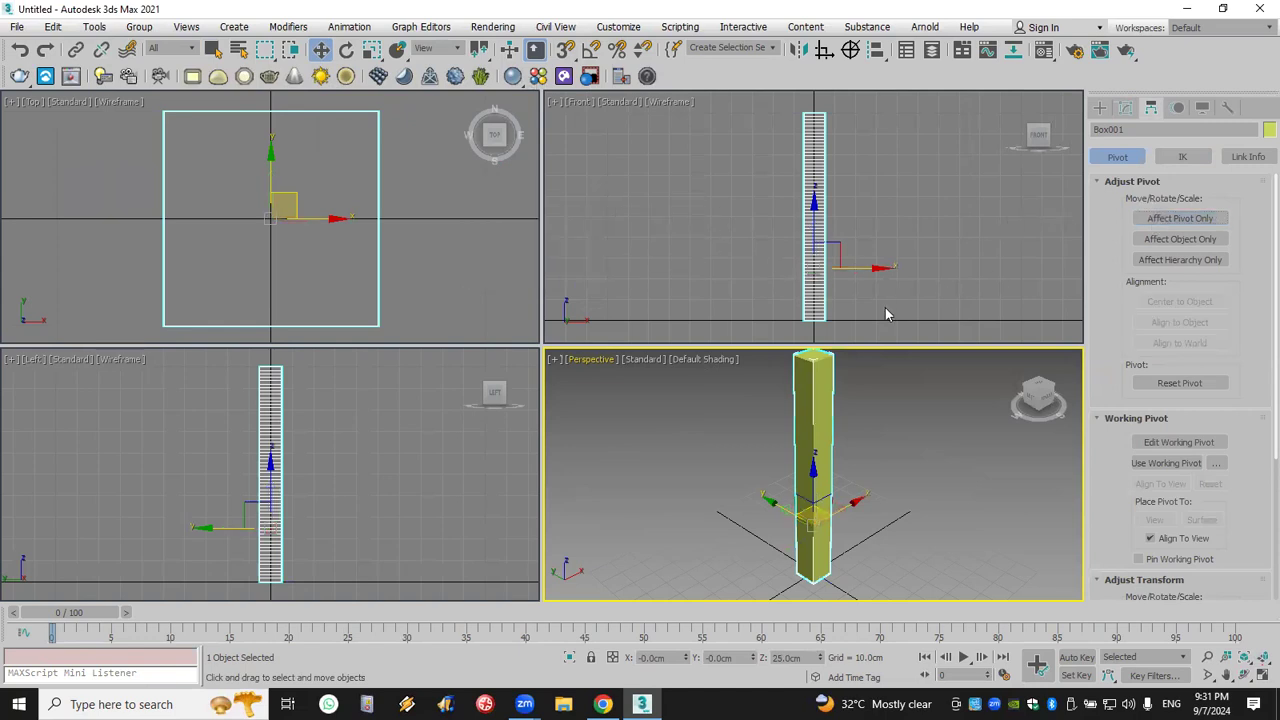
left_click_drag(887, 330, 747, 276)
- Apply a Bend modifier with an angle of 90 degrees to the box with the raised pivot
left_click(1125, 107)
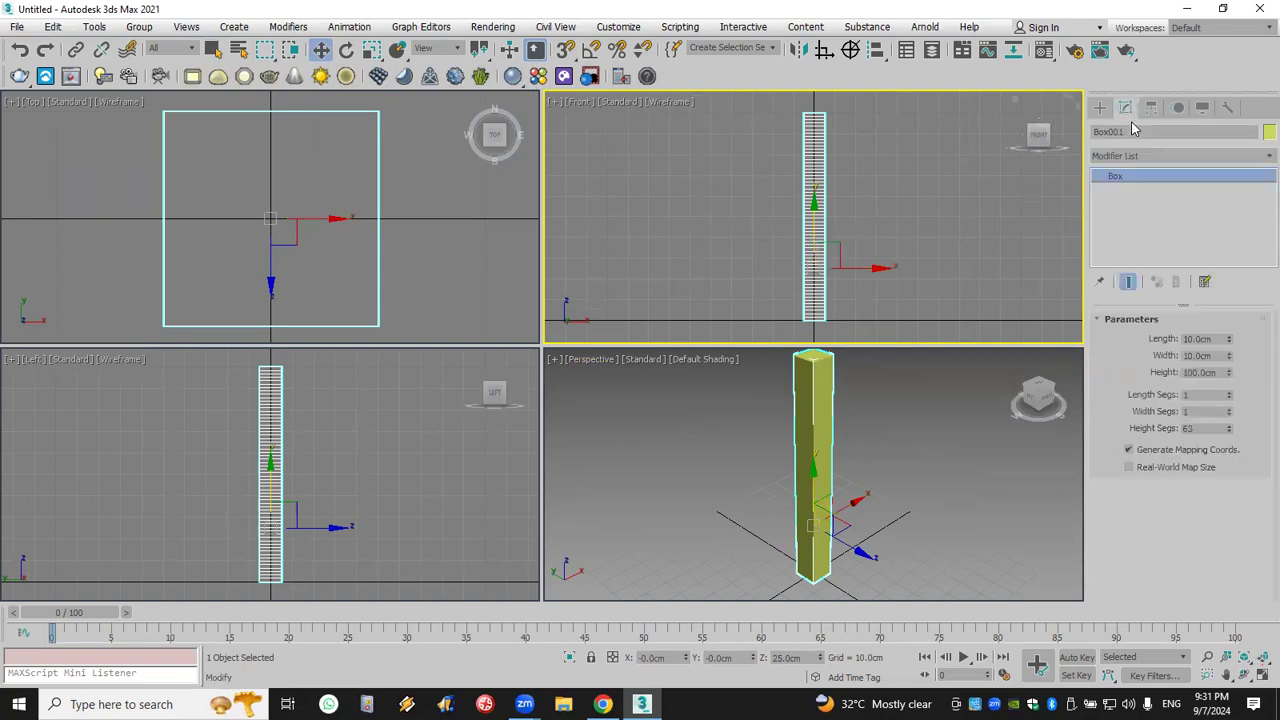
left_click(1134, 156)
key("b")
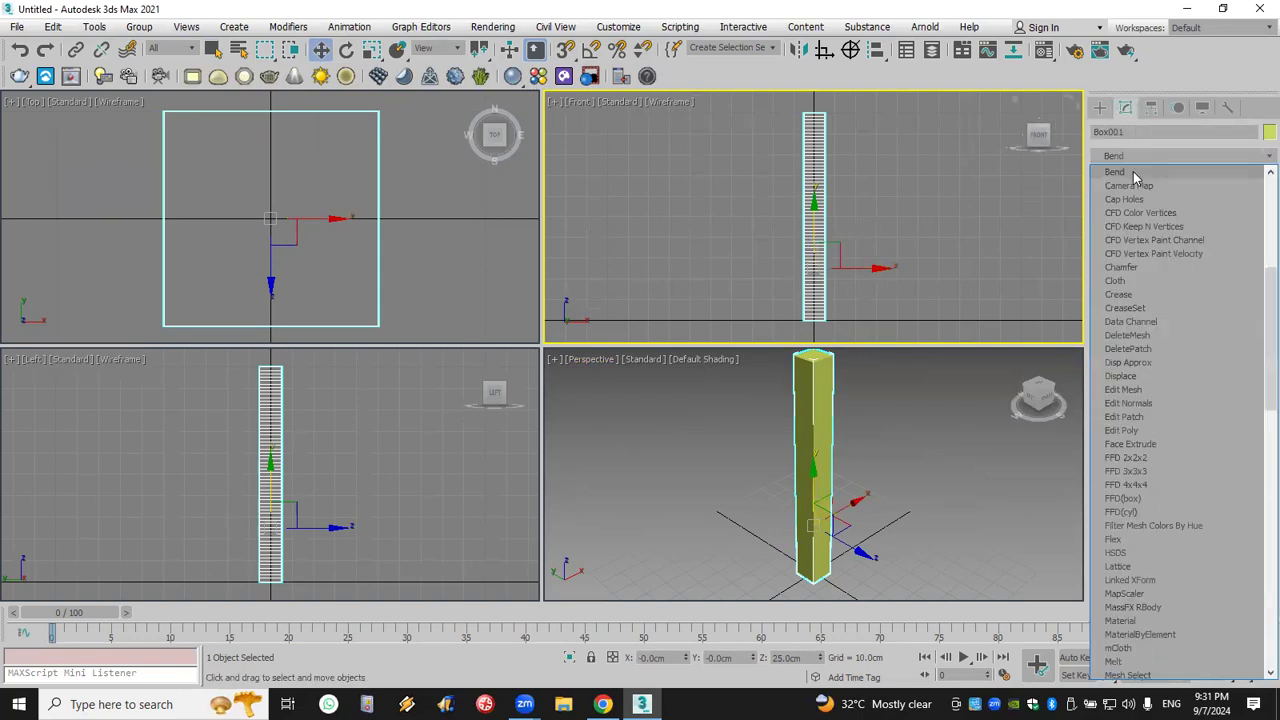
left_click(1133, 174)
double_click(1208, 350)
type("90")
key("Return")
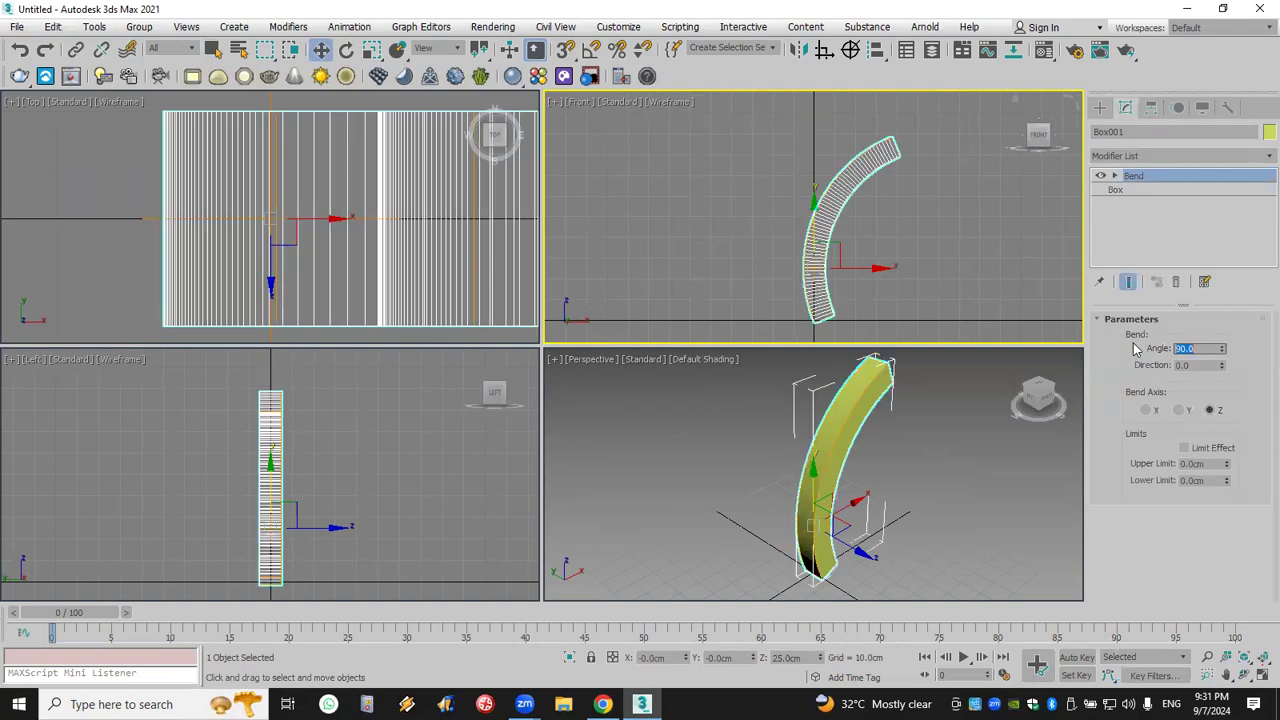
- Limit the bend on the box with an upper limit of 50 cm and the limit effect enabled
double_click(1212, 480)
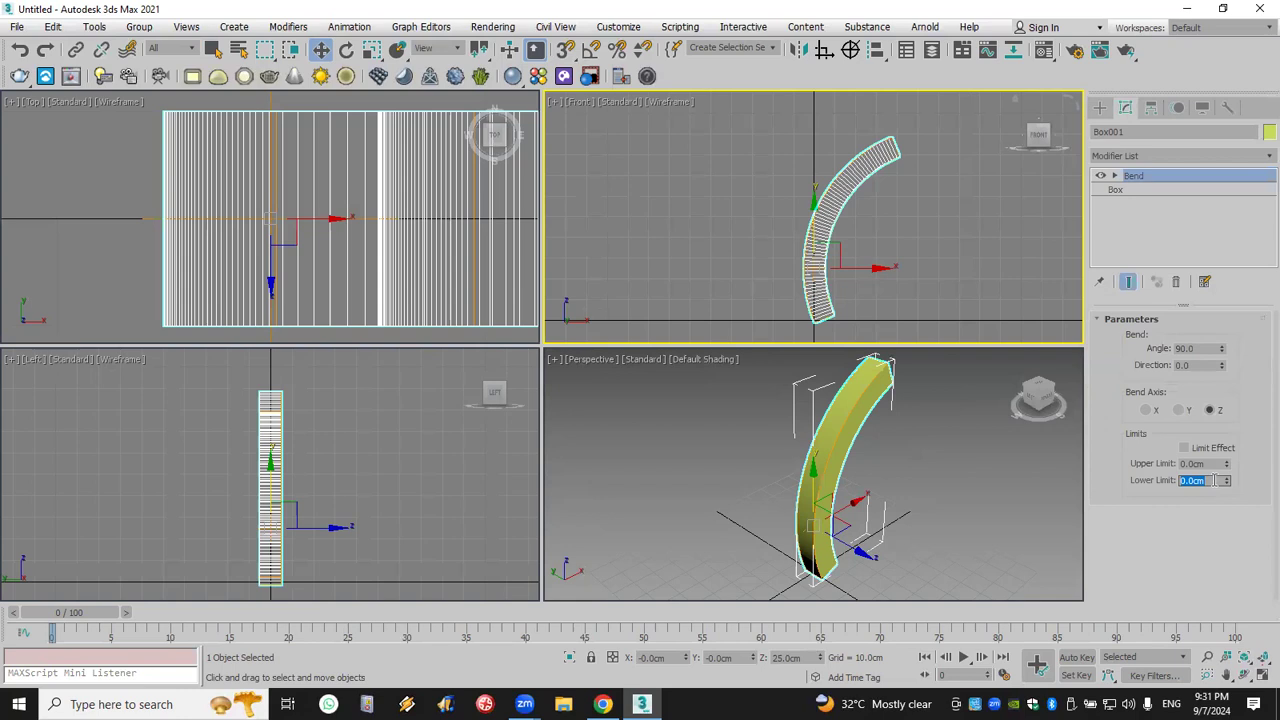
double_click(1214, 463)
type("50")
key("Return")
left_click(1203, 449)
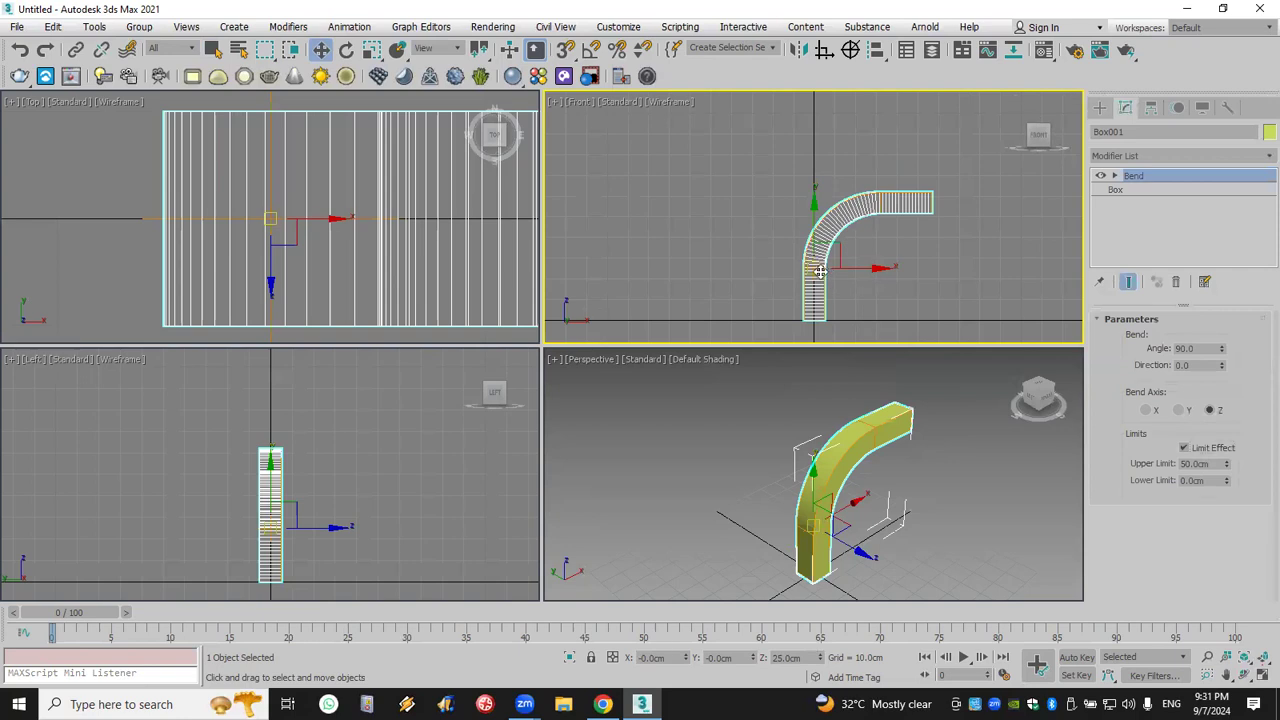
middle_click_drag(866, 266, 846, 346)
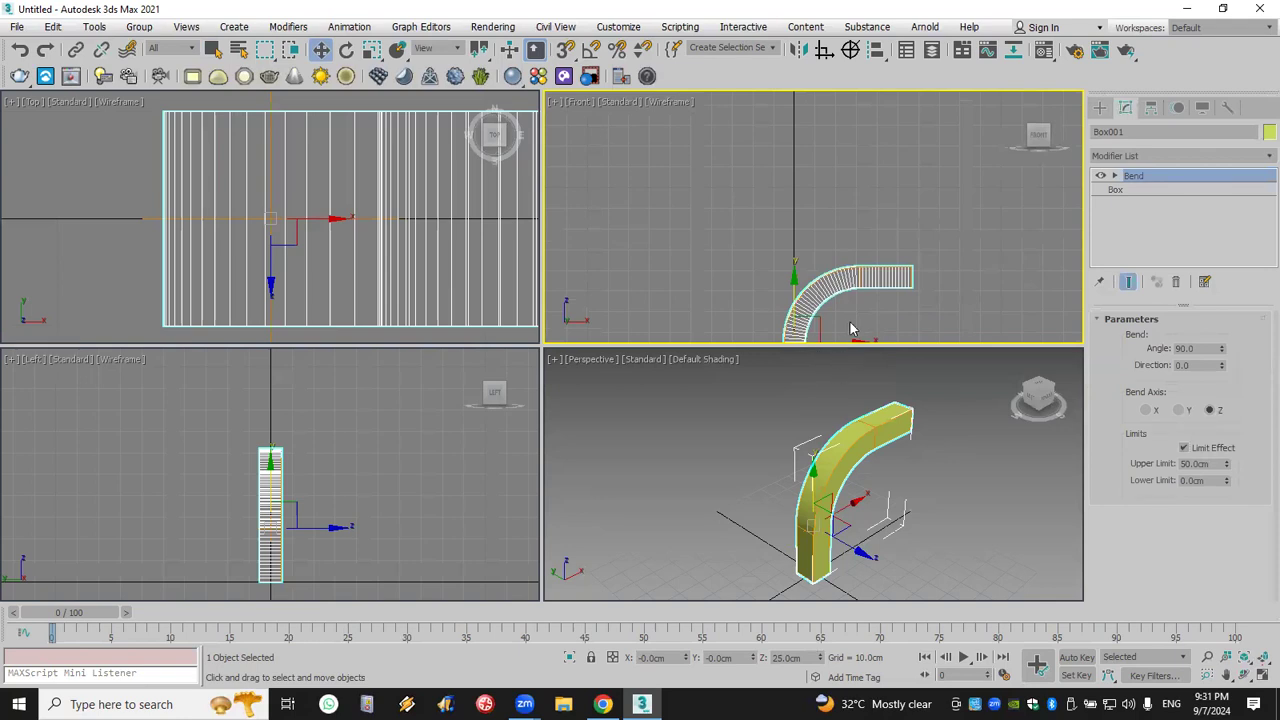
middle_click_drag(848, 283, 850, 181)
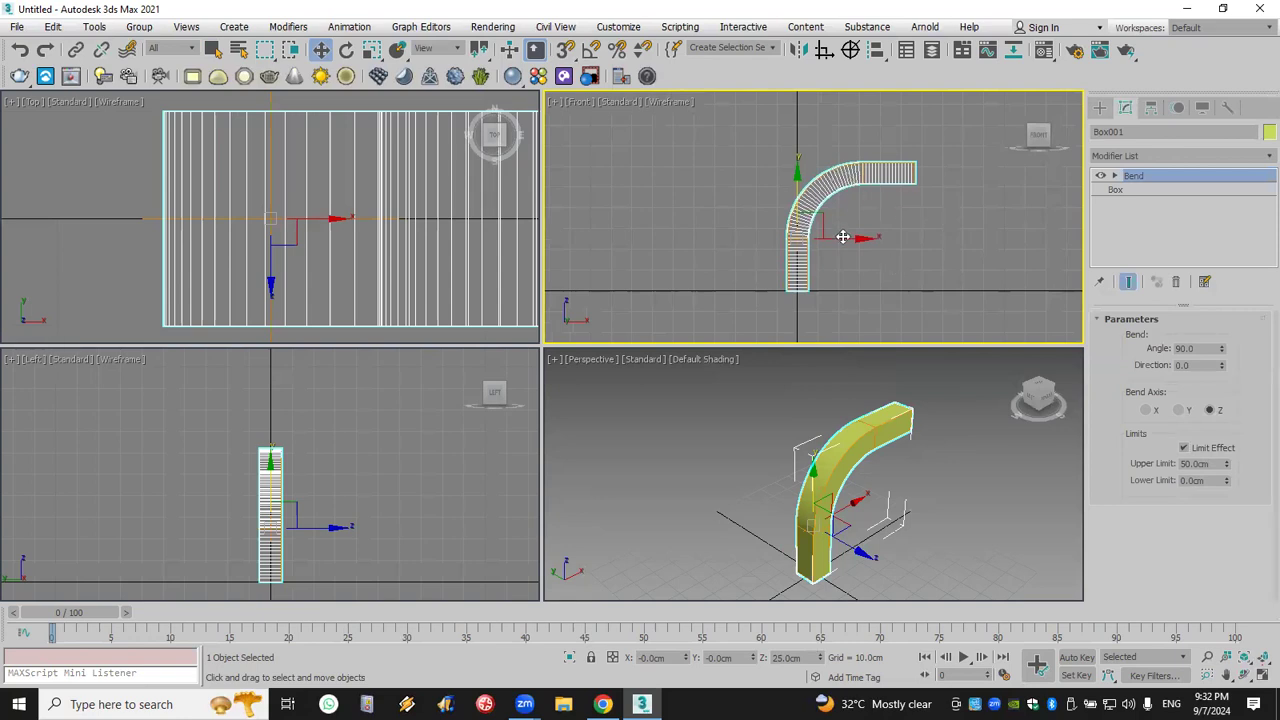
- Undo the last bend and pivot changes back to the 180-degree bend with the pivot at the box's base
left_click(19, 50)
left_click(19, 50)
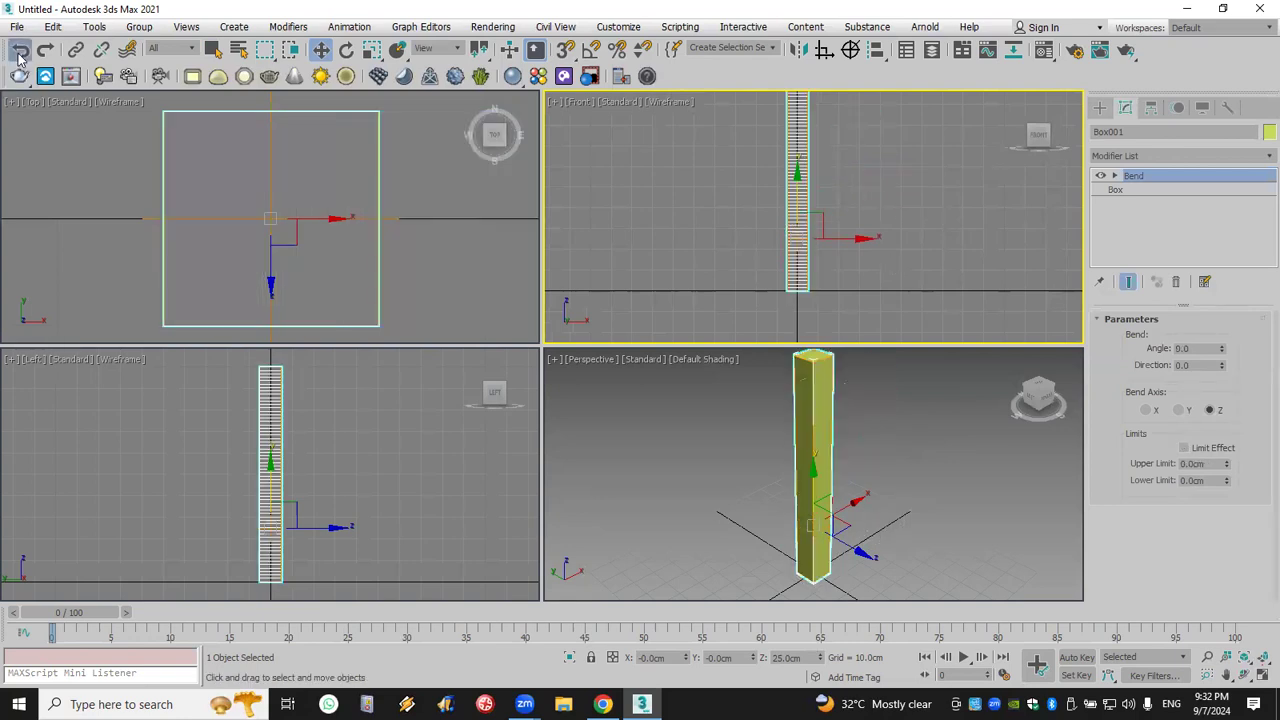
left_click(19, 50)
scroll(737, 434, "up", 4)
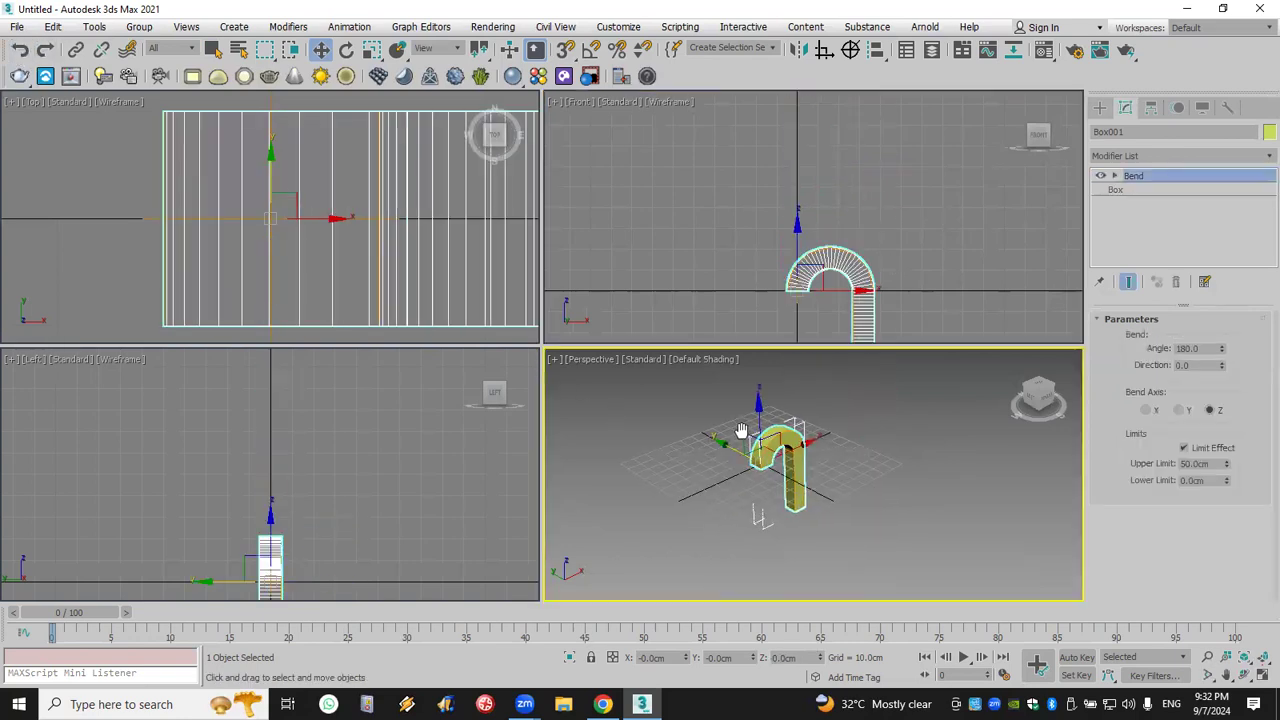
middle_click_drag(743, 429, 675, 400)
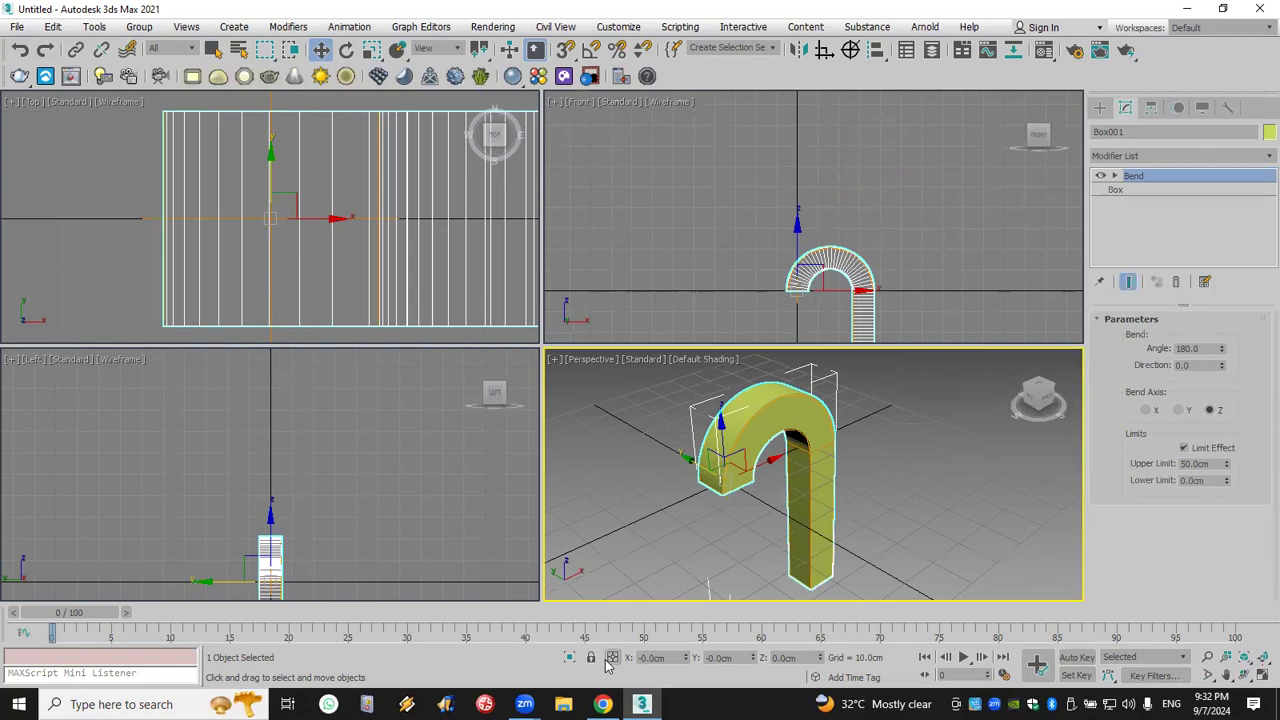
- Switch to the WhatsApp group chat, send a screenshot of the three bent shapes and open the latest shared image
key("alt+q")
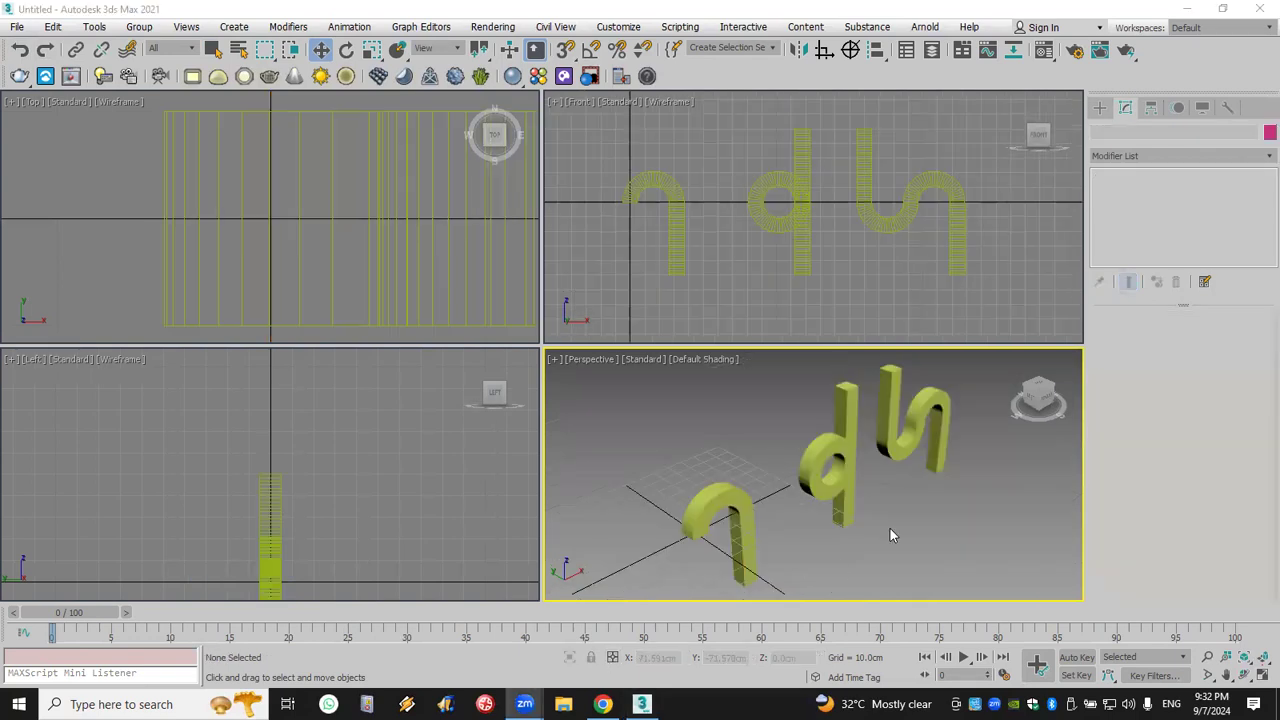
left_click(1260, 658)
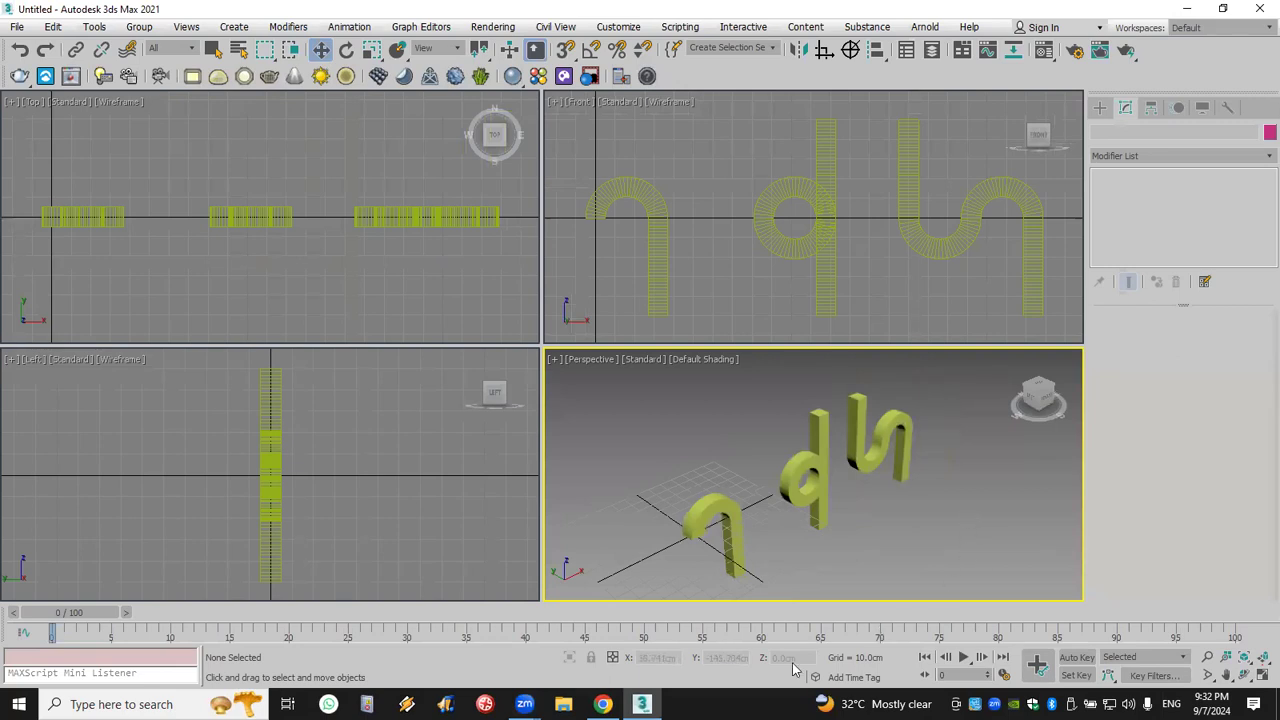
key("alt+Tab")
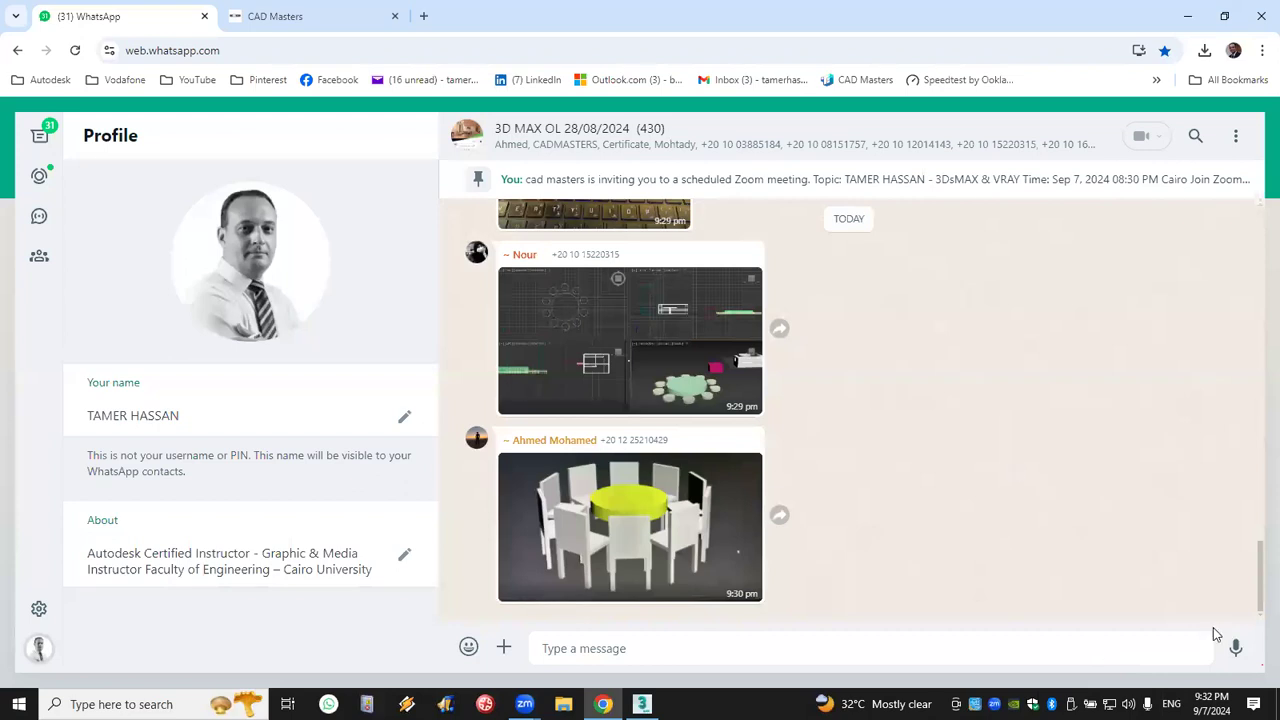
key("ctrl+v")
key("Return")
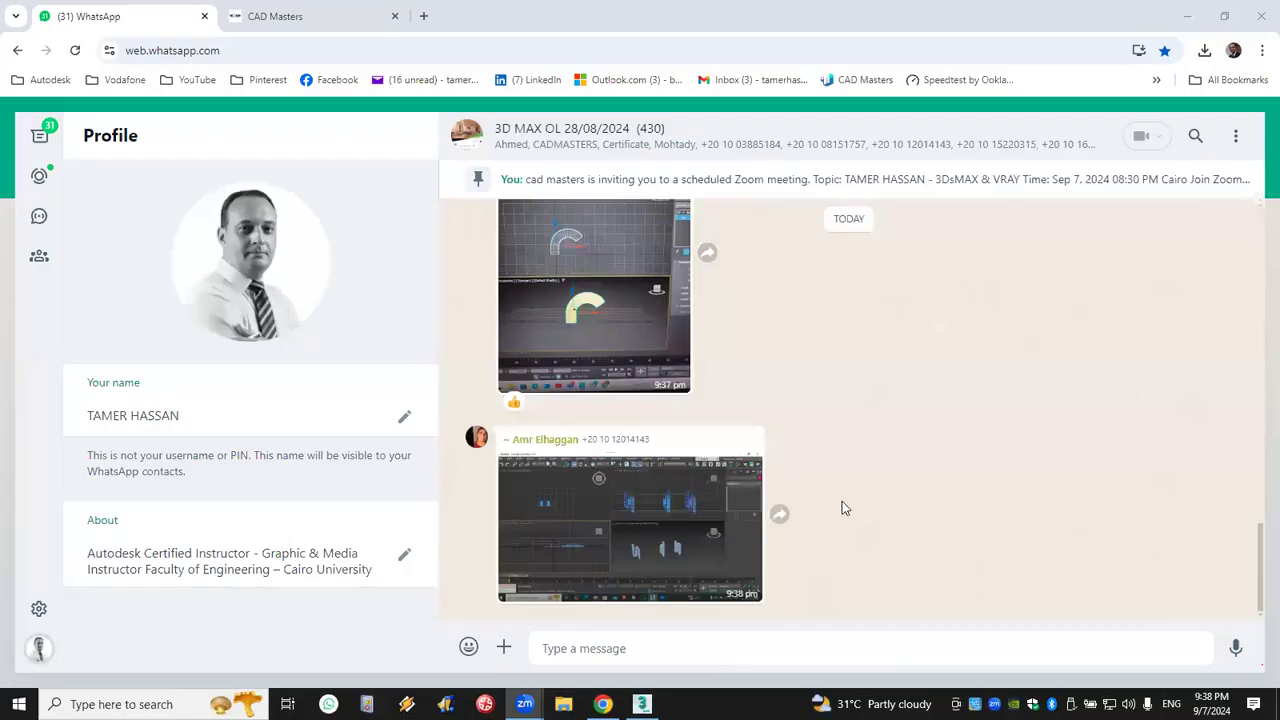
left_click(662, 520)
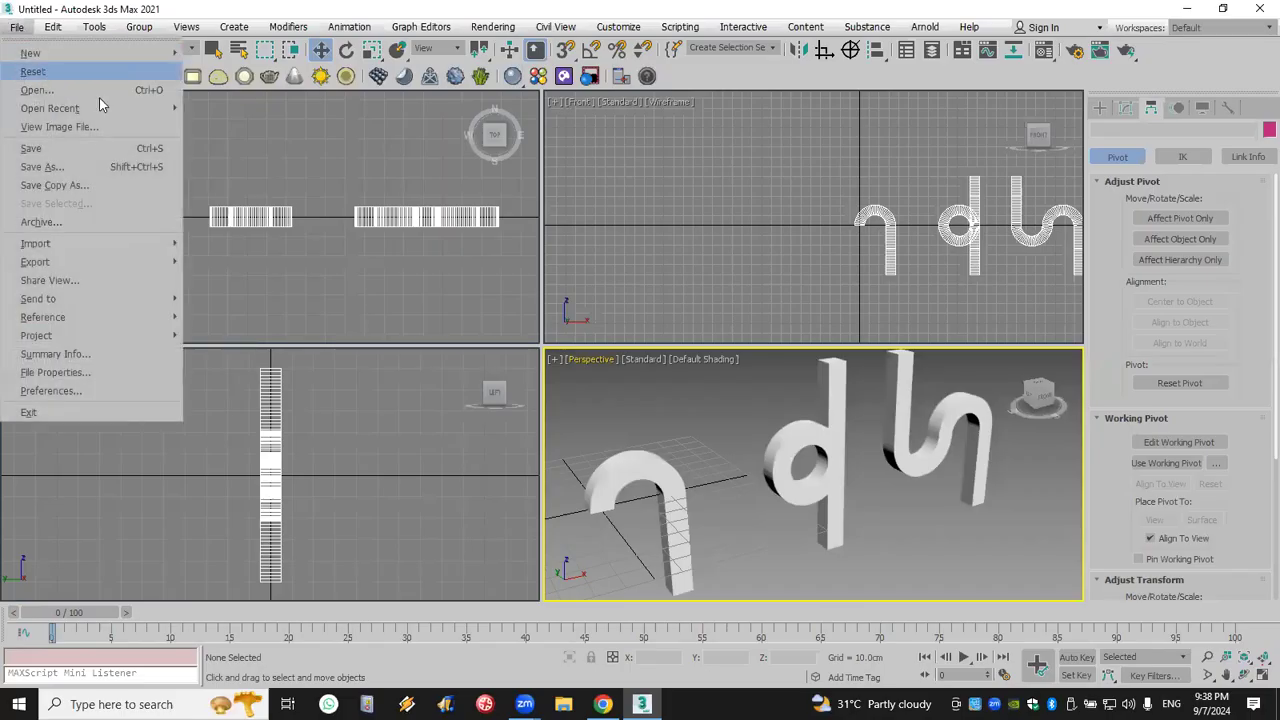
- Reset the 3ds Max scene to an empty one
left_click(40, 71)
left_click(655, 374)
left_click(594, 374)
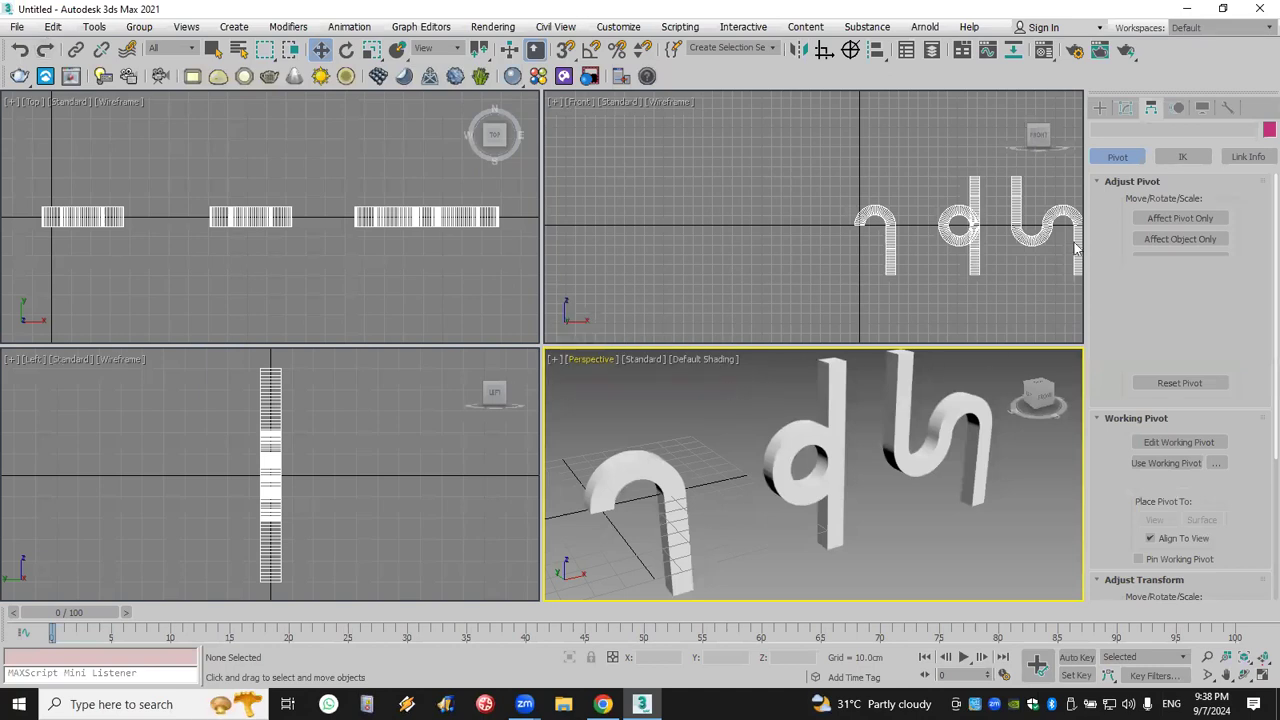
- Create a box at the origin by keyboard entry with length 10 cm, width 10 cm and height 100 cm
left_click(1101, 110)
left_click(1148, 203)
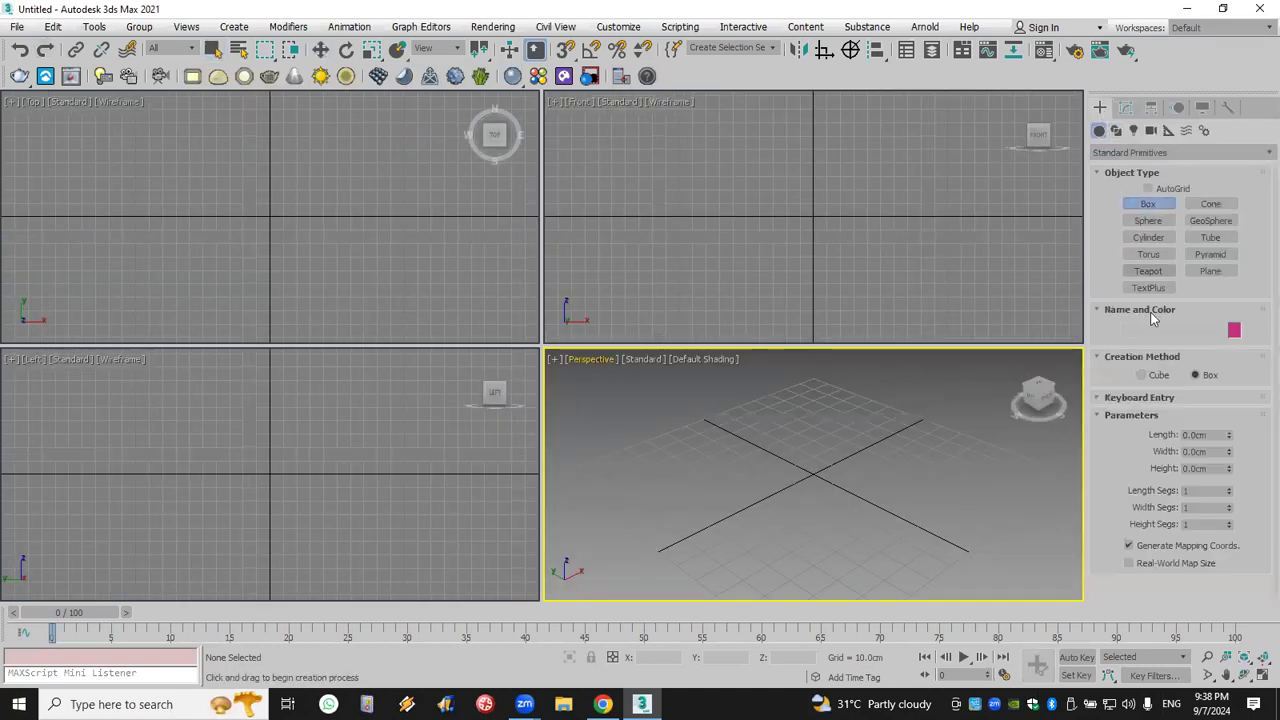
left_click(1178, 398)
left_click(1195, 475)
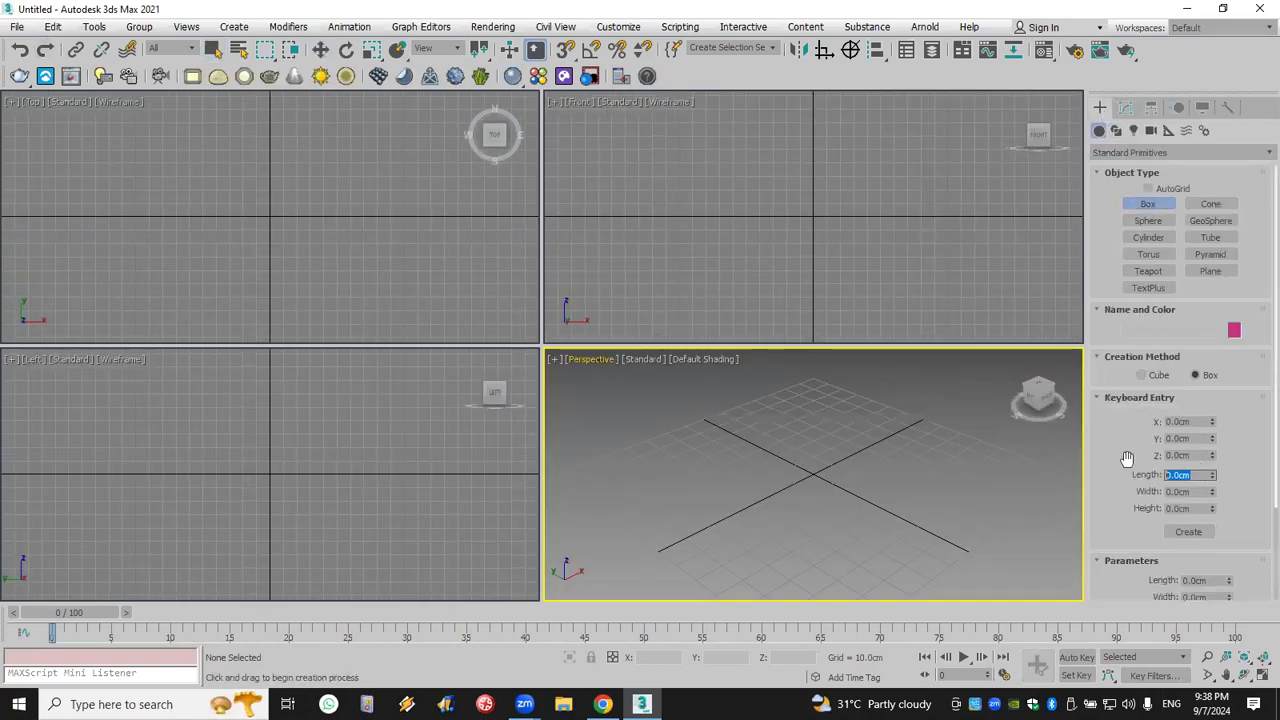
type("10")
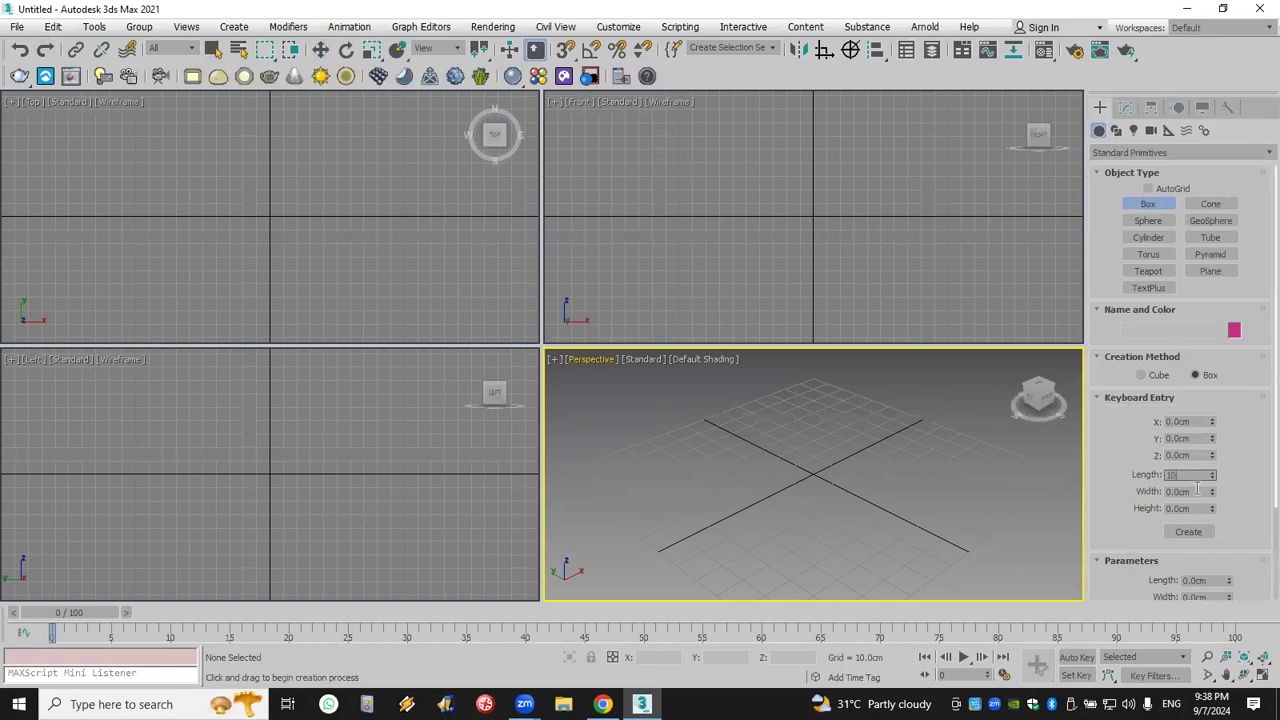
left_click(1192, 492)
type("10")
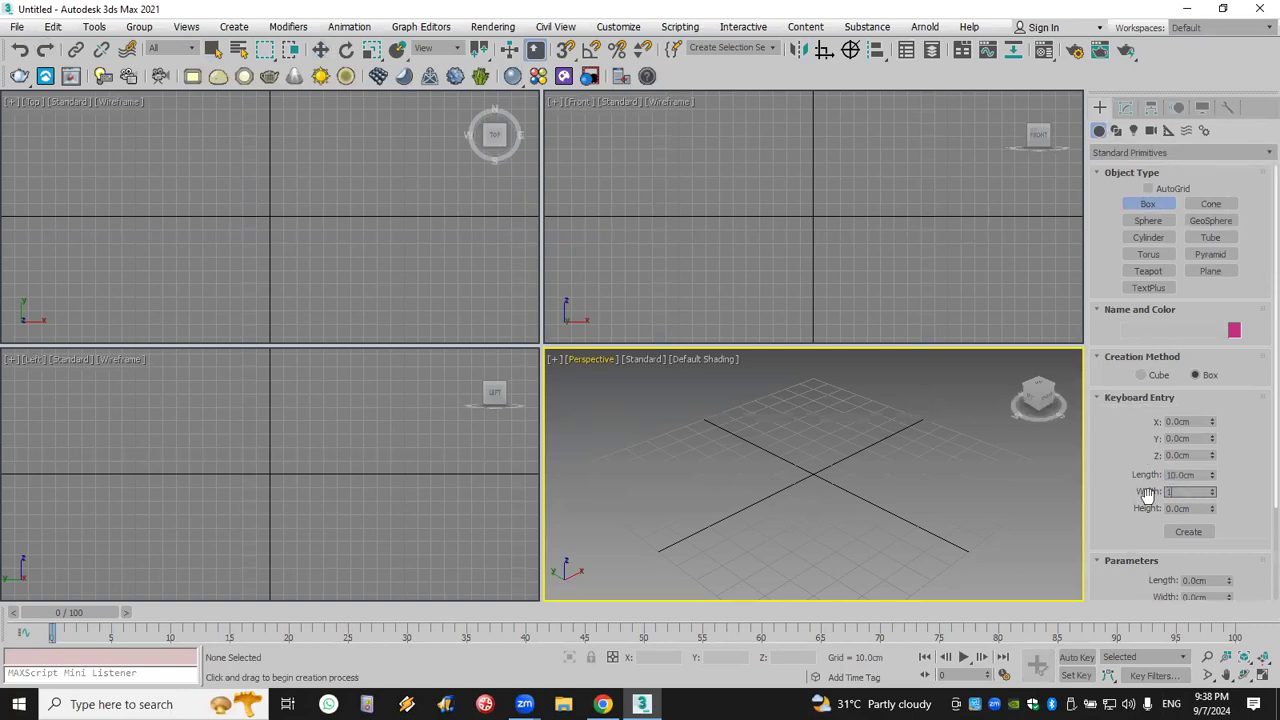
left_click(1193, 509)
type("100")
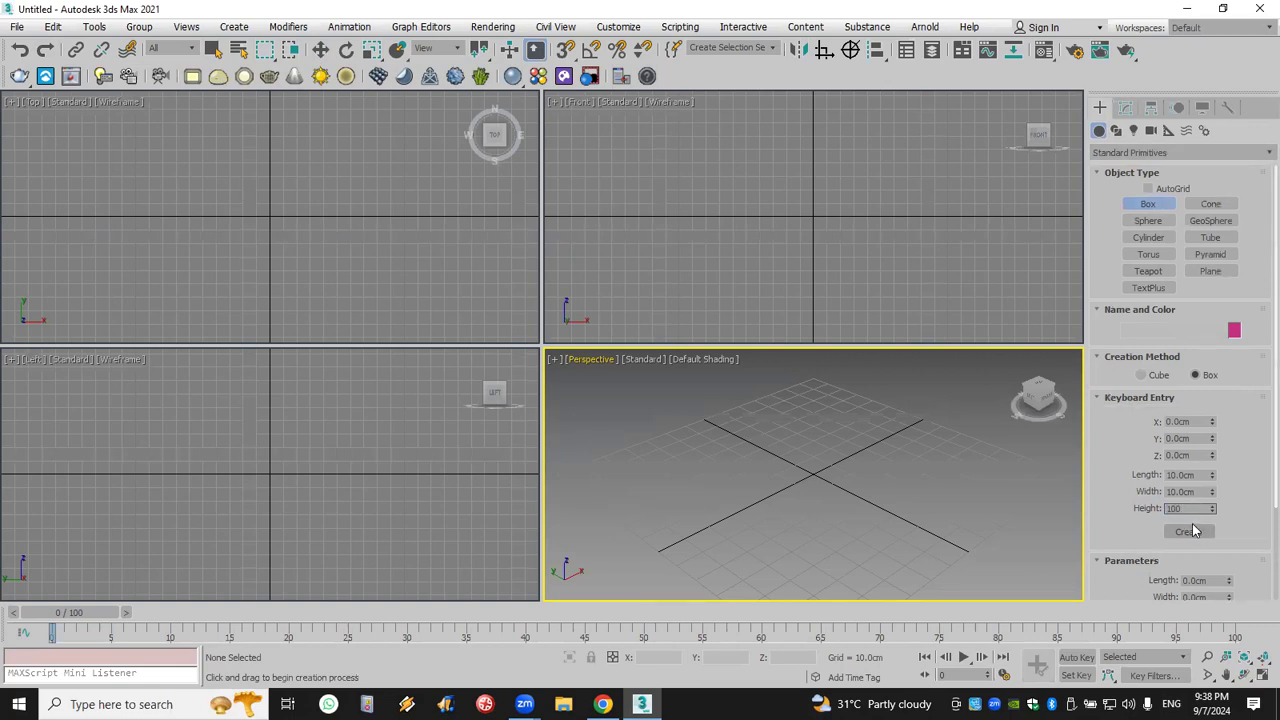
left_click(1188, 531)
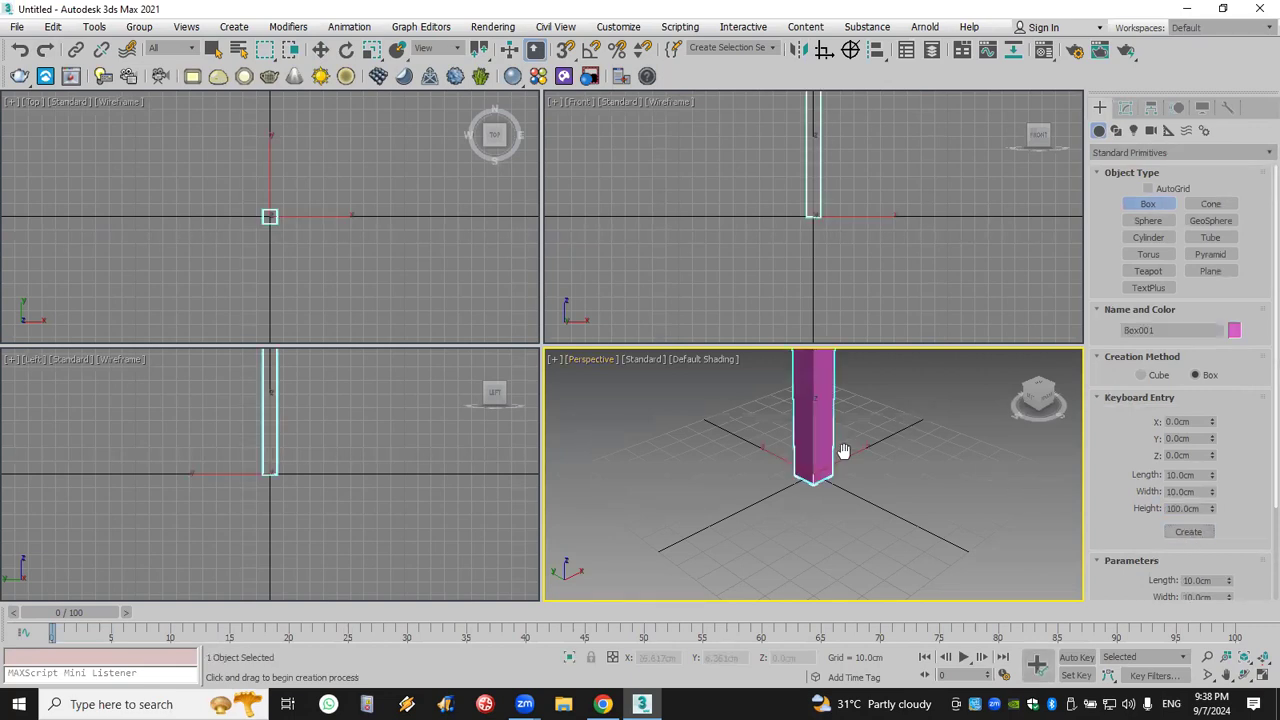
- Increase the box's height segments so that it is finely divided along its height
scroll(830, 480, "down", 4)
scroll(1121, 577, "down", 5)
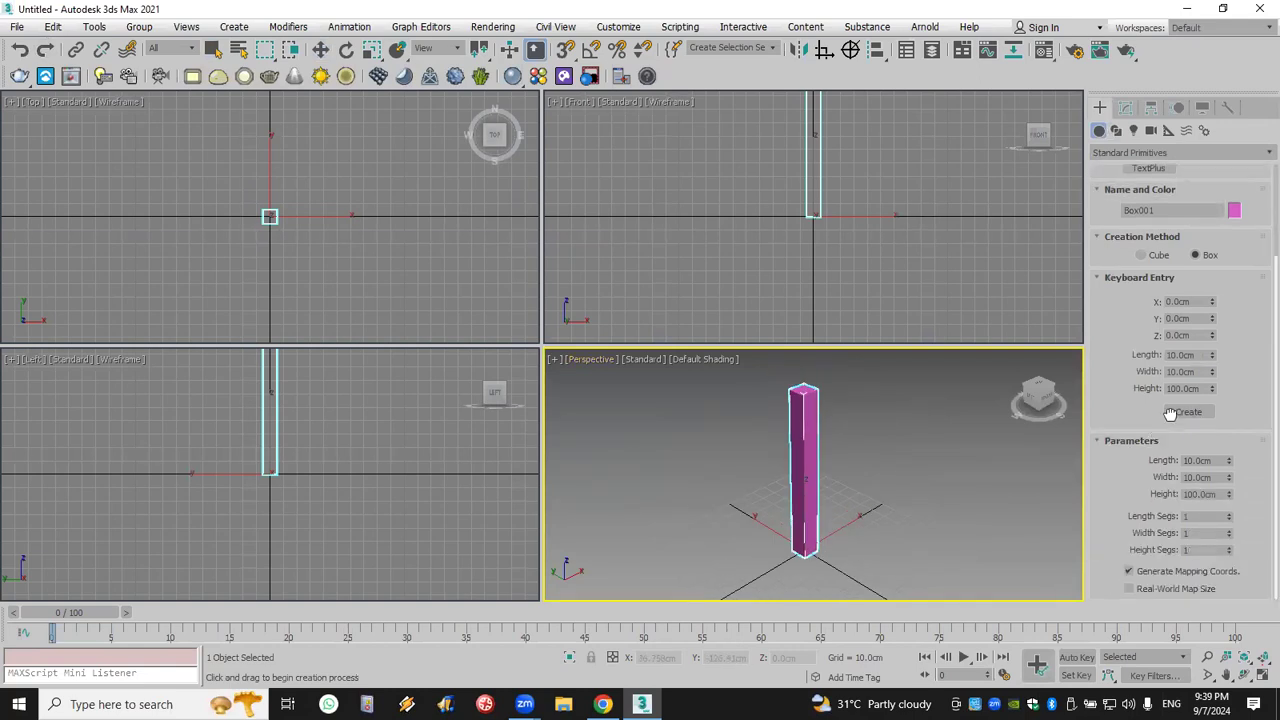
left_click_drag(1229, 556, 1229, 440)
- Apply a Bend modifier with an angle of 180 degrees to the box
left_click(1126, 108)
left_click(1135, 155)
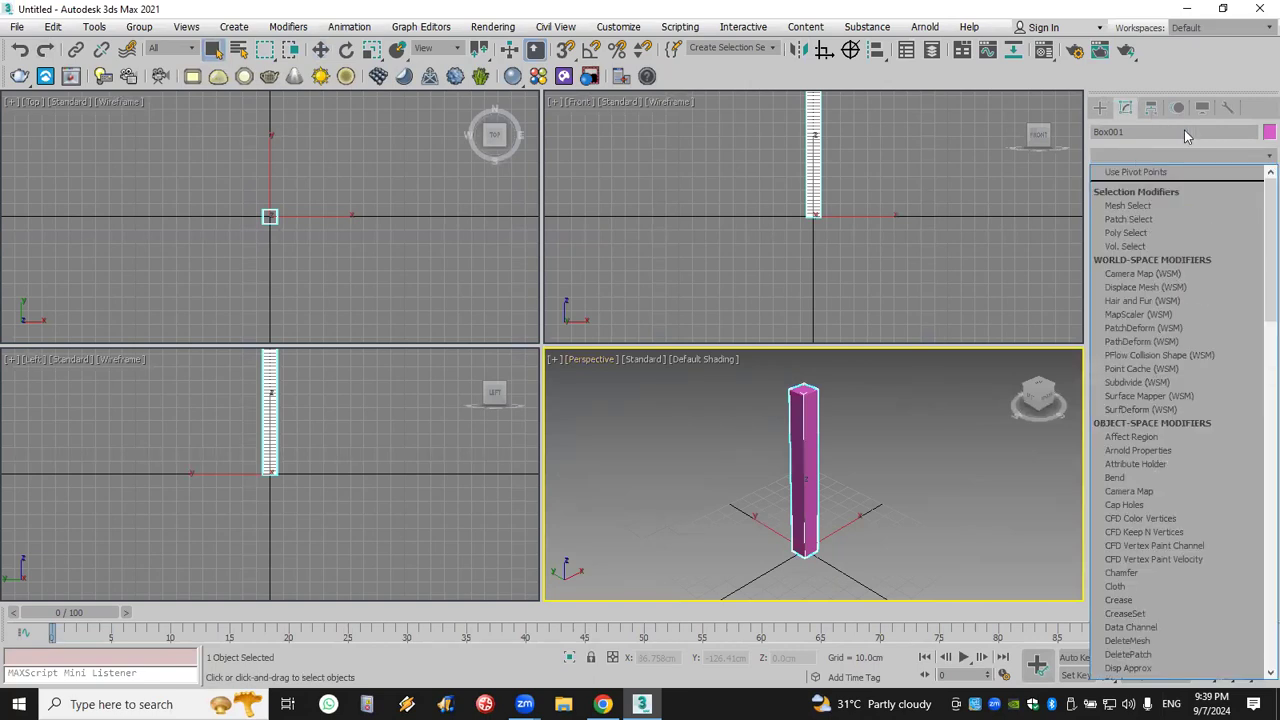
key("b")
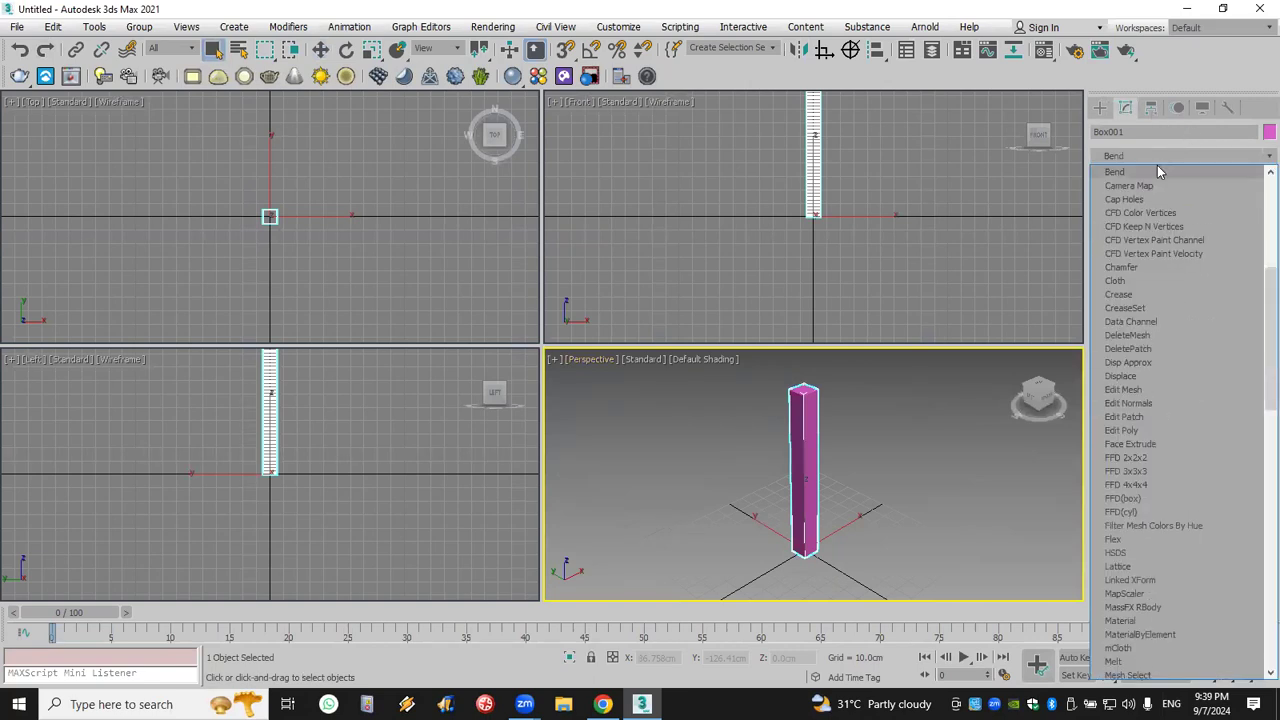
left_click(1158, 176)
double_click(1205, 348)
type("180")
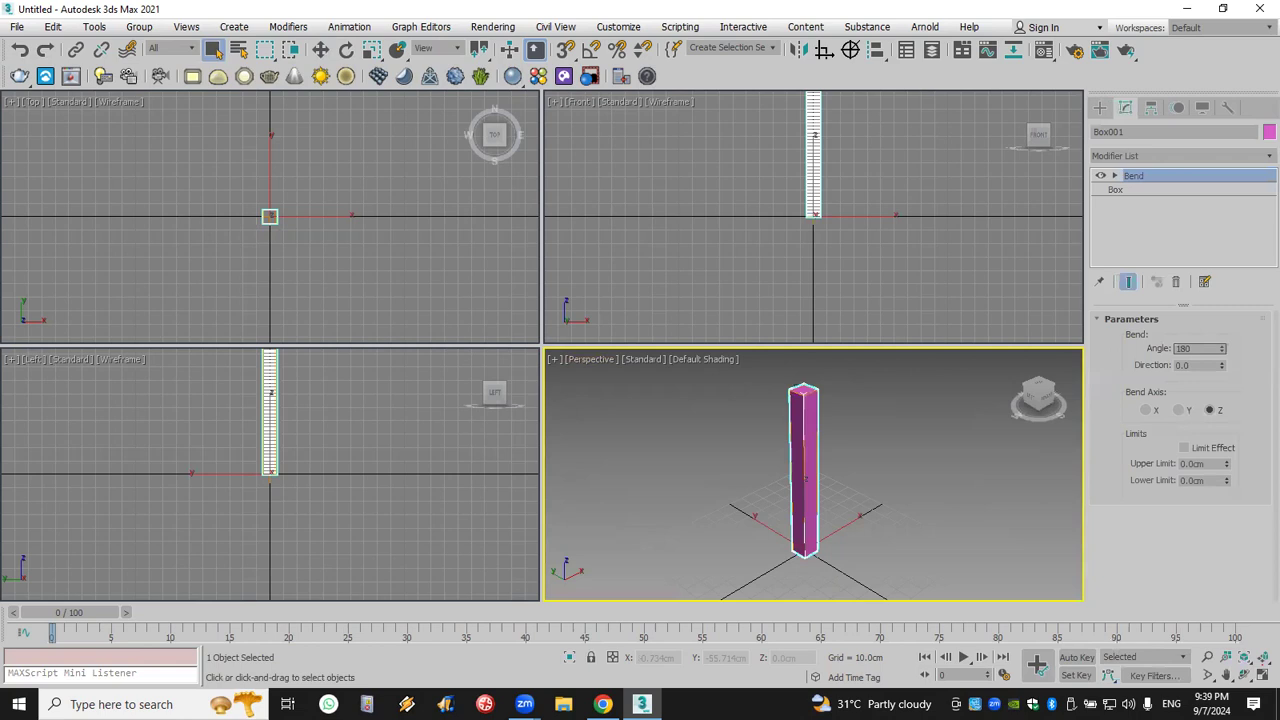
key("Return")
- Restrict the 180-degree bend with the limit effect enabled and an upper limit of 50 cm
left_click(1213, 463)
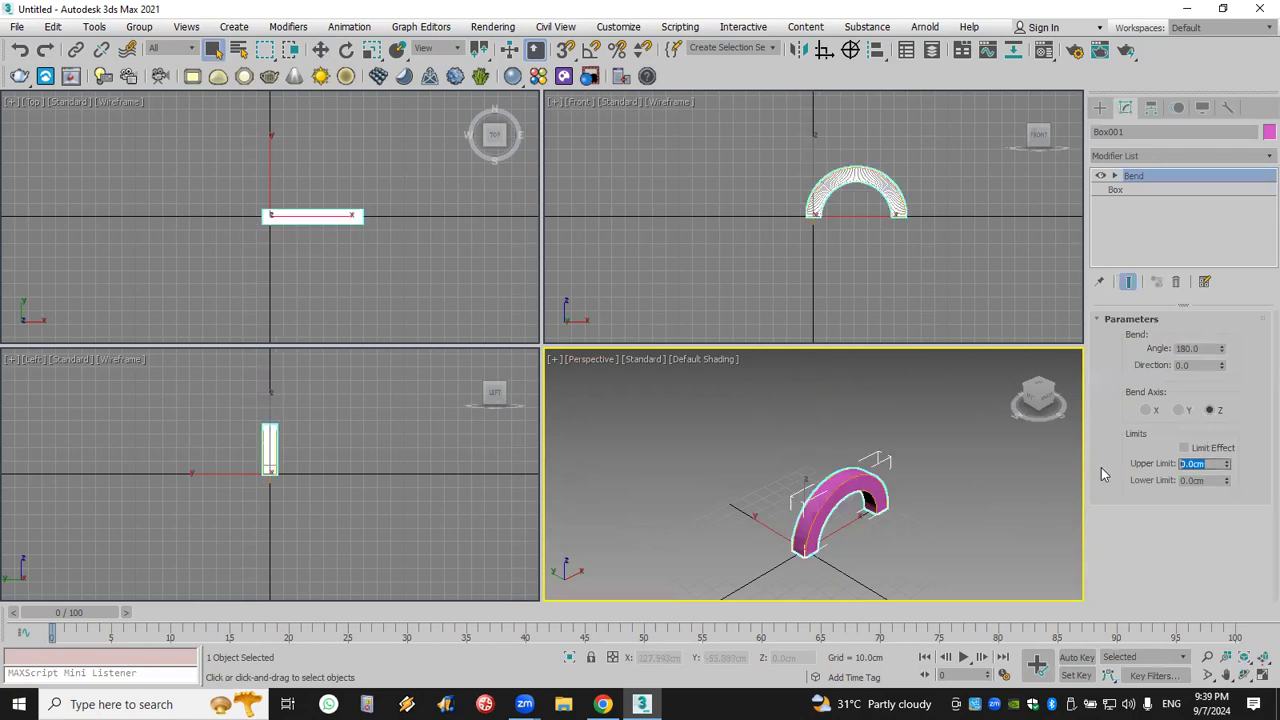
type("50")
key("Return")
left_click(1210, 450)
middle_click_drag(917, 237, 853, 244)
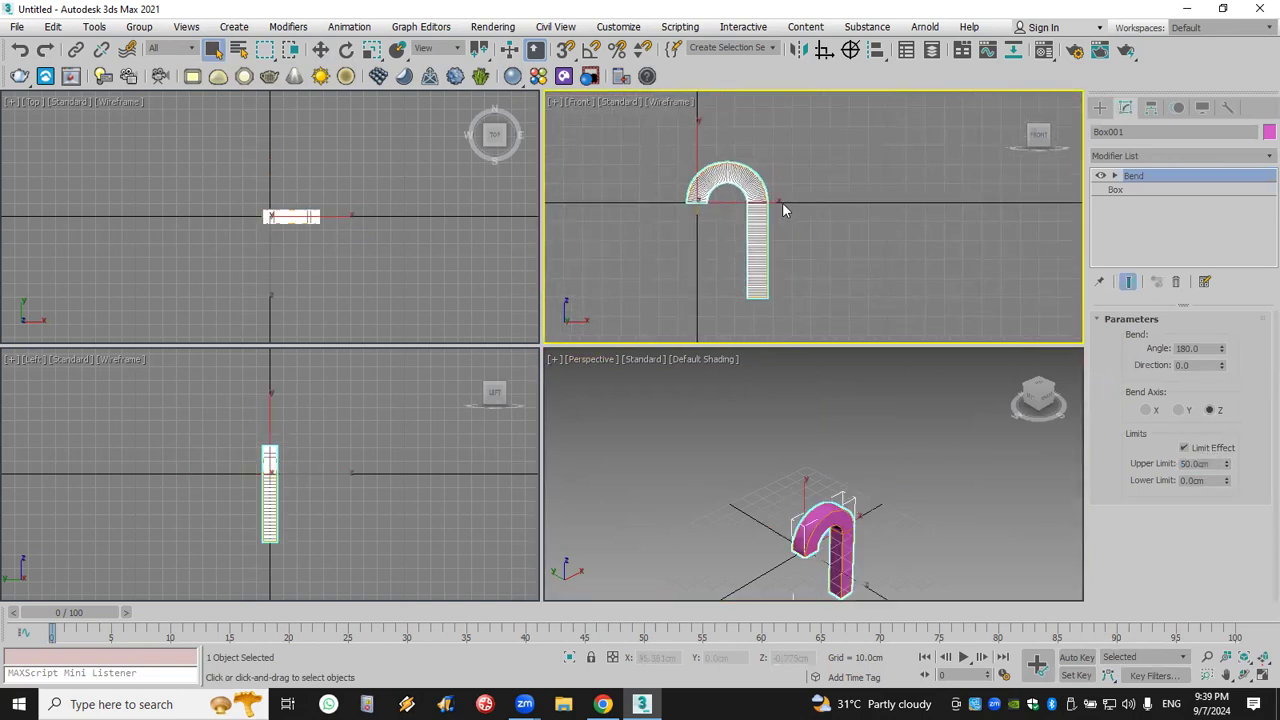
left_click(346, 50)
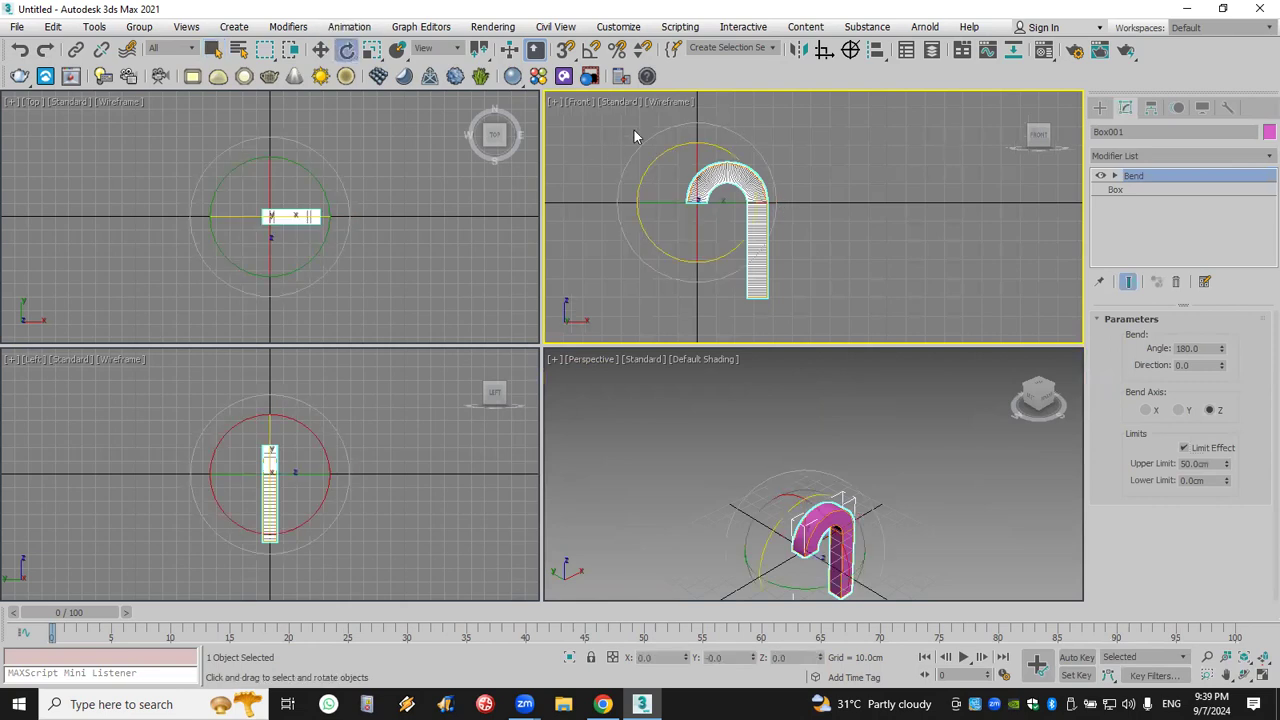
mouse_move(718, 147)
left_mouse_down("shift")
mouse_move(929, 429)
mouse_move(862, 498)
left_mouse_up("shift")
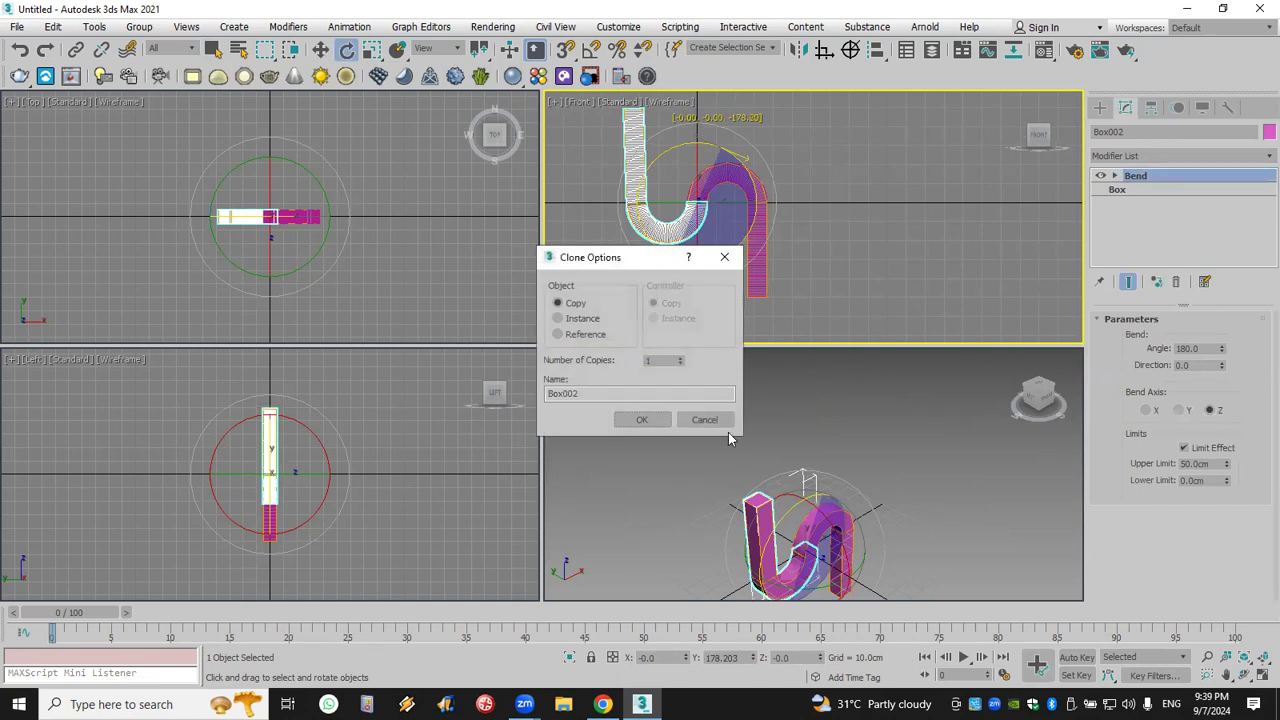
left_click(722, 424)
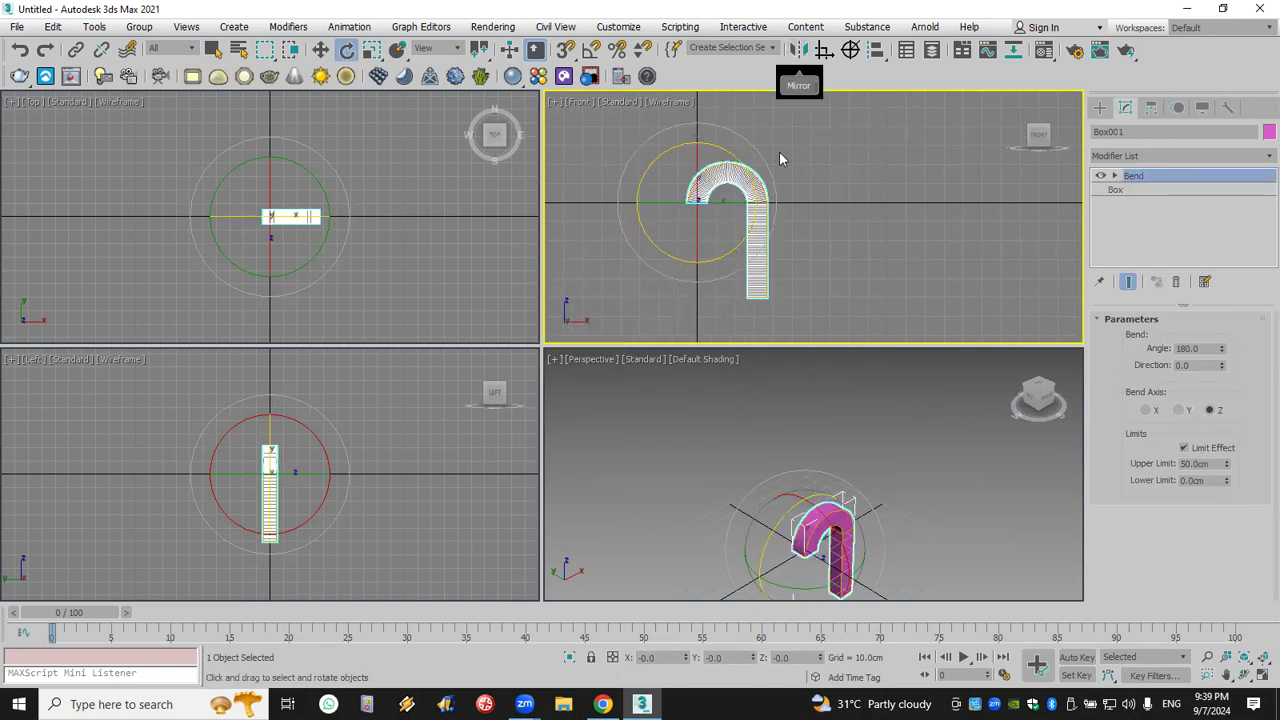
- Try mirroring the bent box as a copy, testing the Y, Z, ZX, YZ and XY mirror axes
left_click(802, 54)
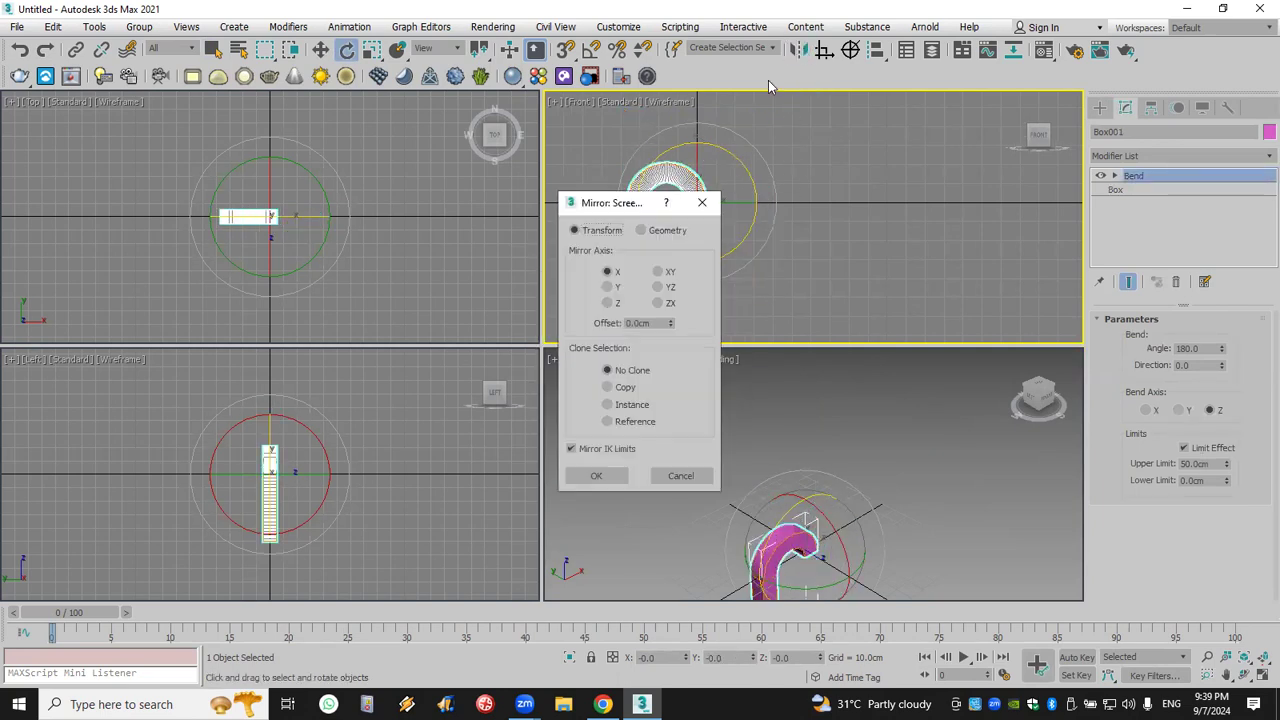
left_click_drag(621, 203, 877, 117)
left_click(865, 200)
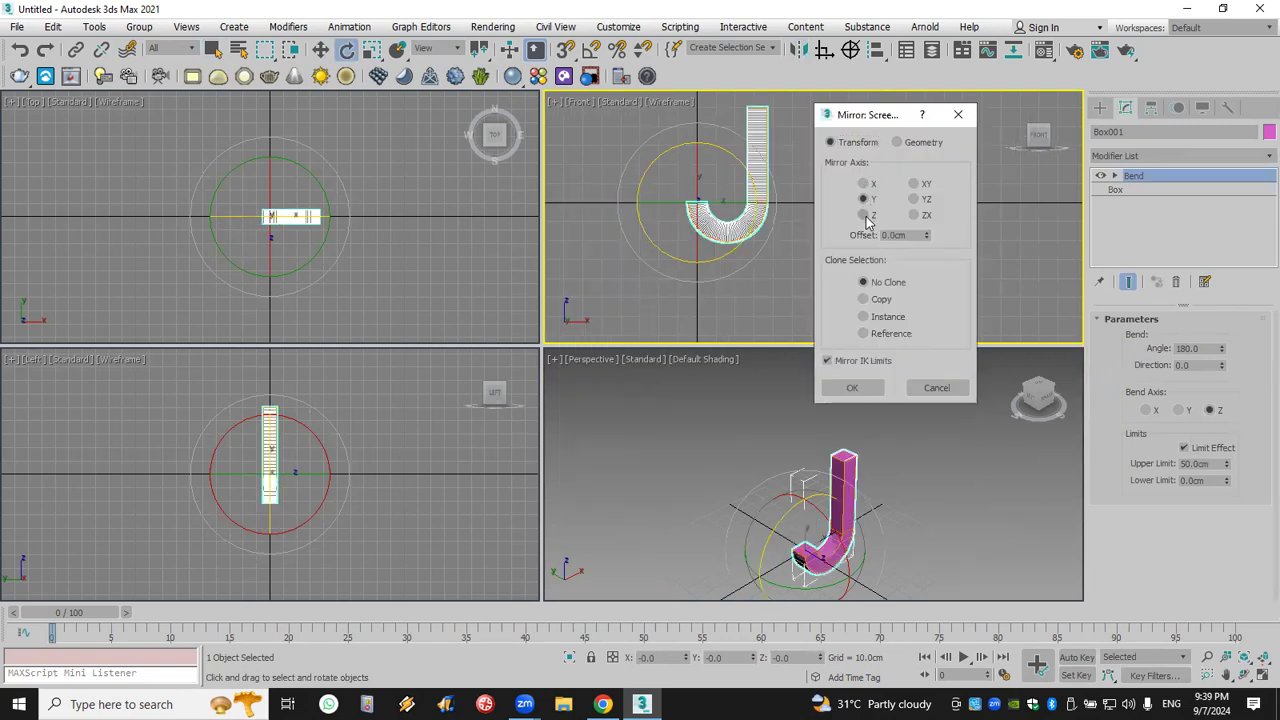
left_click(880, 300)
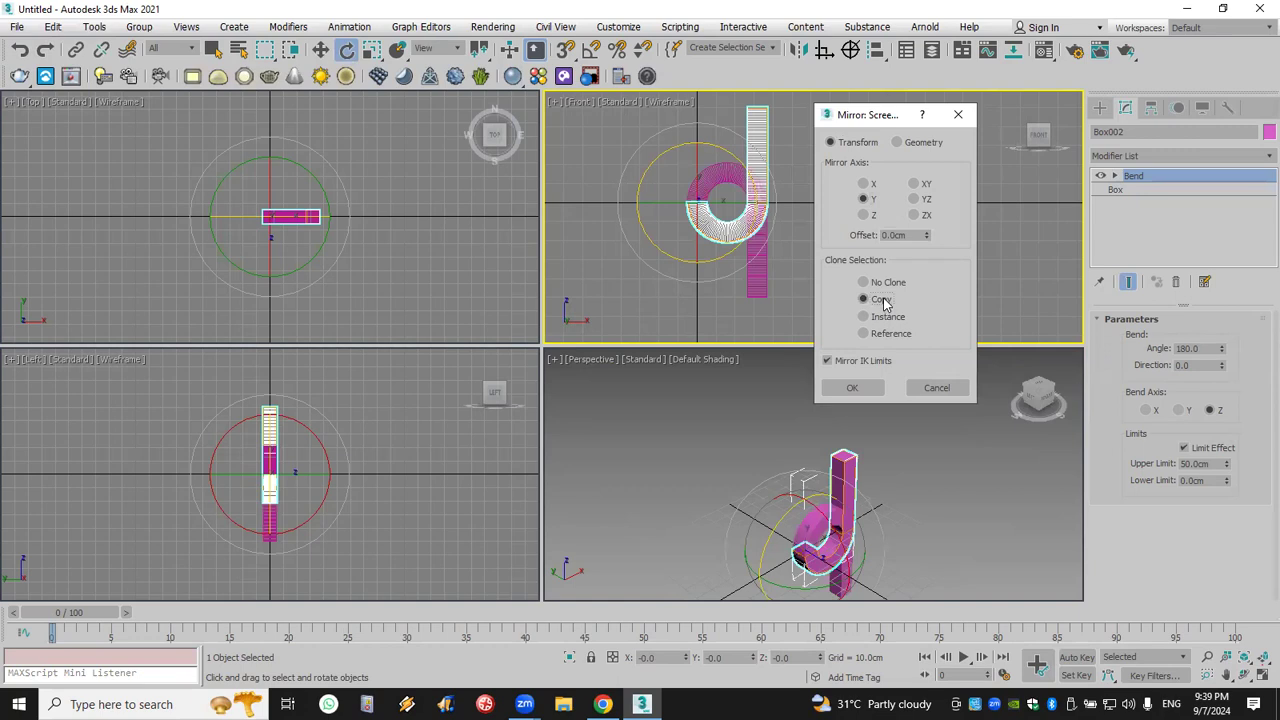
left_click(864, 215)
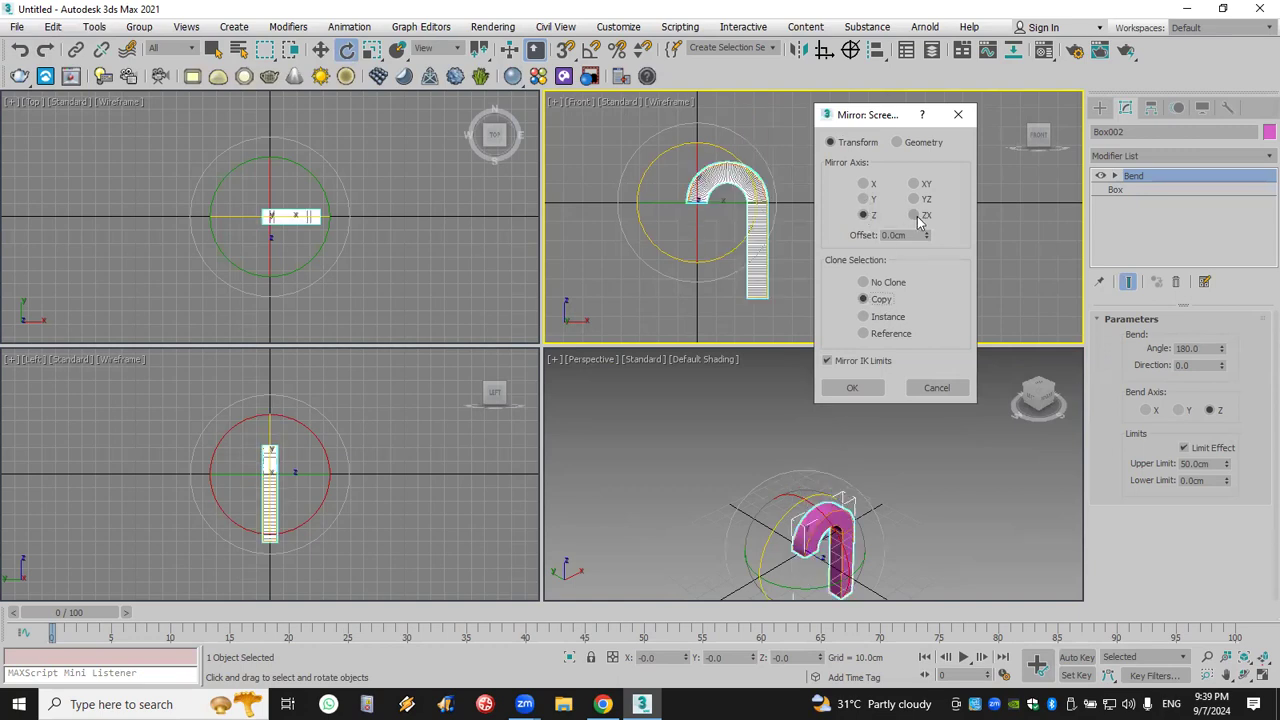
left_click(915, 216)
left_click(914, 199)
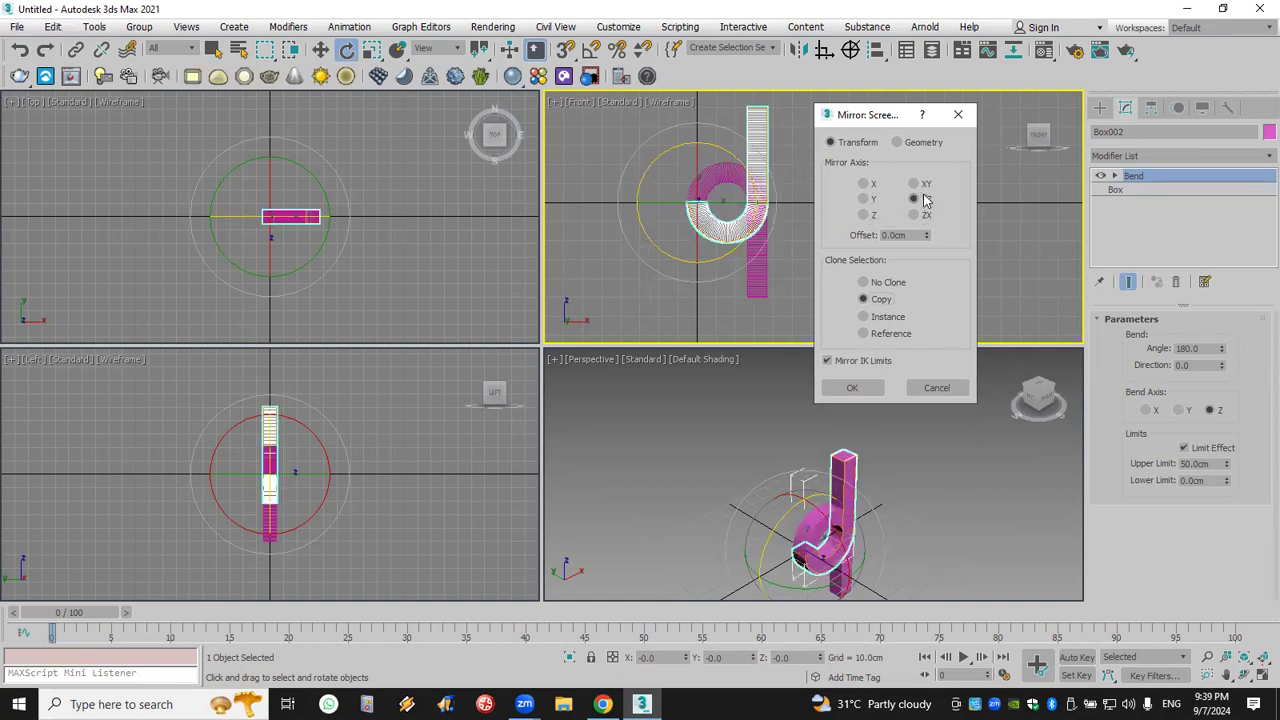
left_click(914, 184)
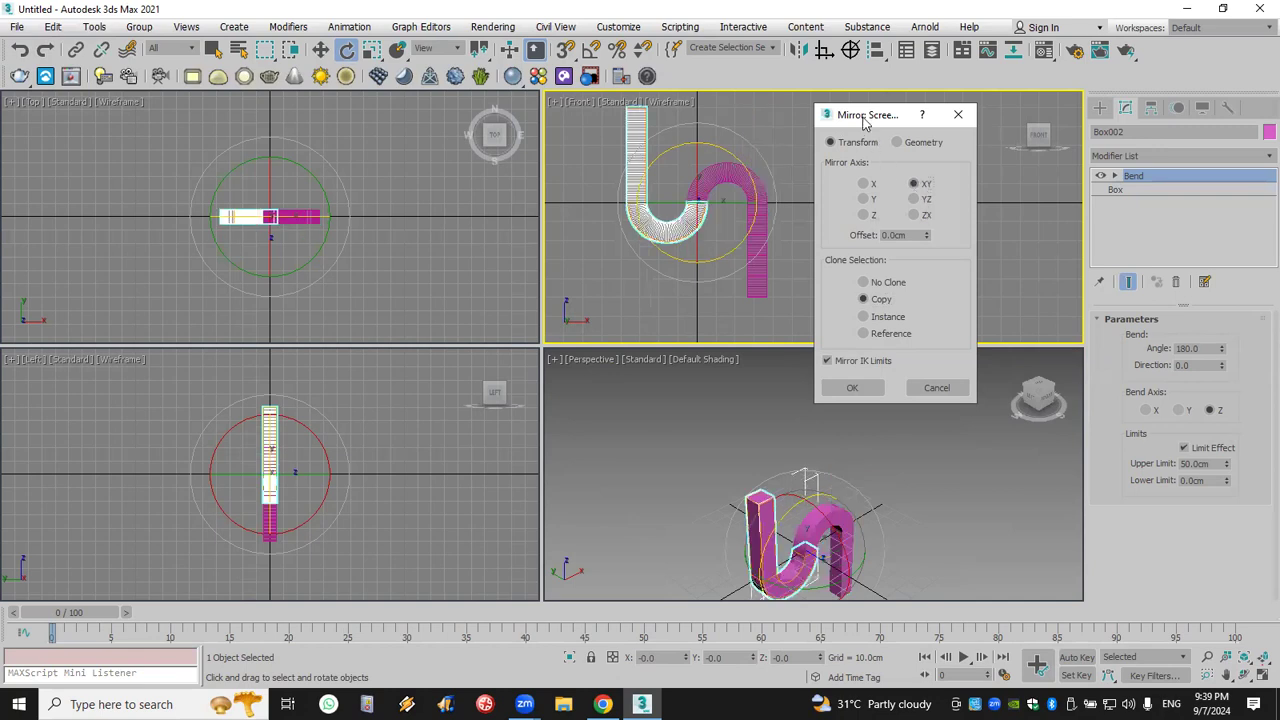
left_click_drag(863, 118, 865, 52)
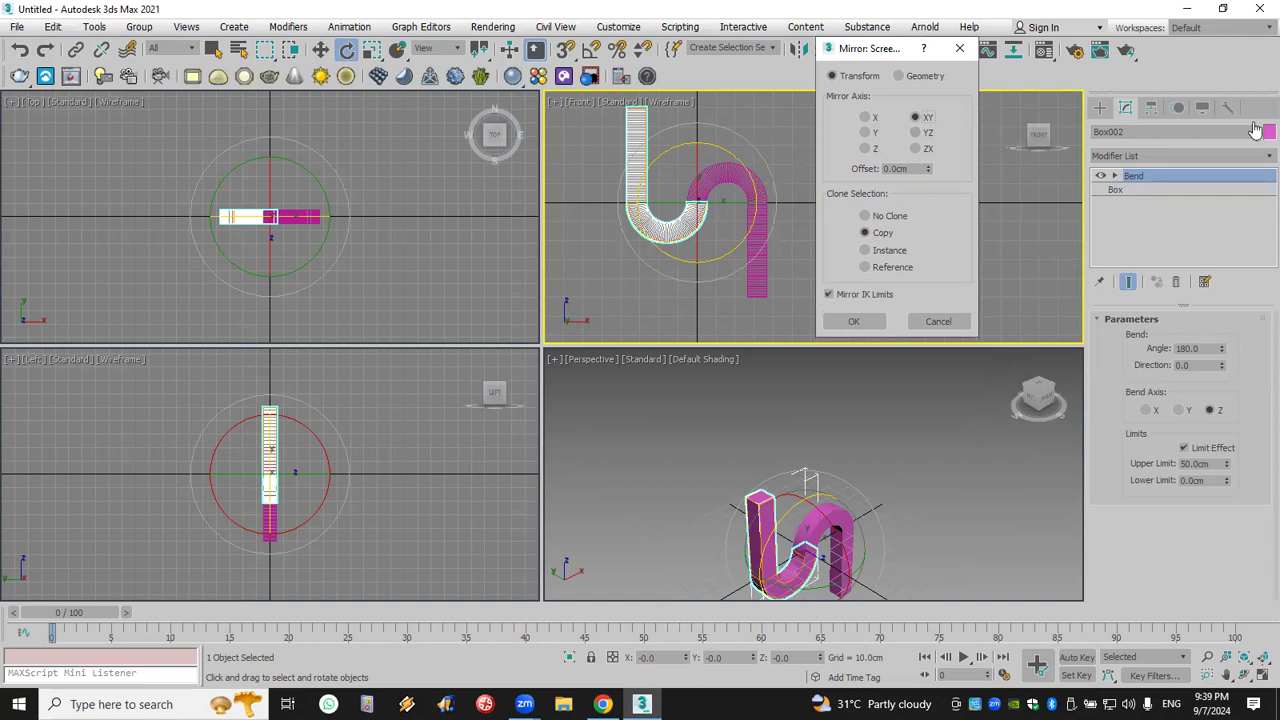
- Switch to WhatsApp, paste the clipboard content into the 3D MAX group chat, send it and look over the students' pictures
key("alt+Tab")
right_click(1002, 648)
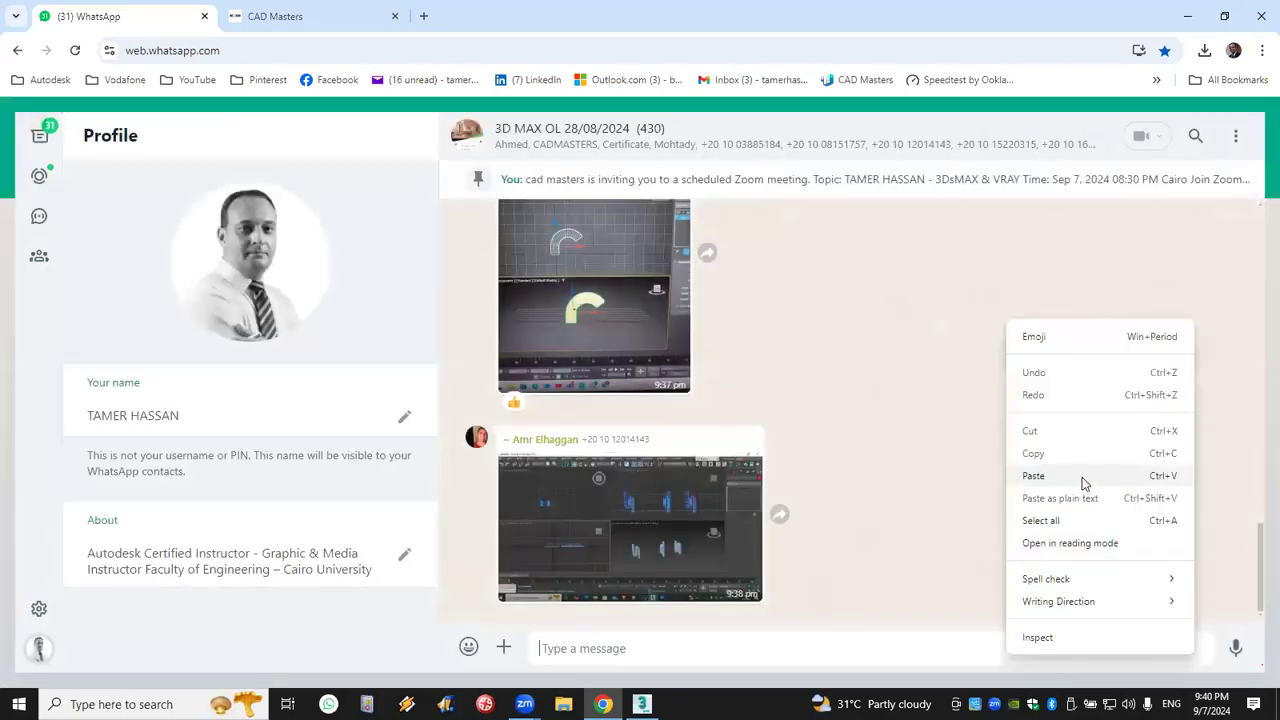
left_click(1082, 477)
left_click(1224, 640)
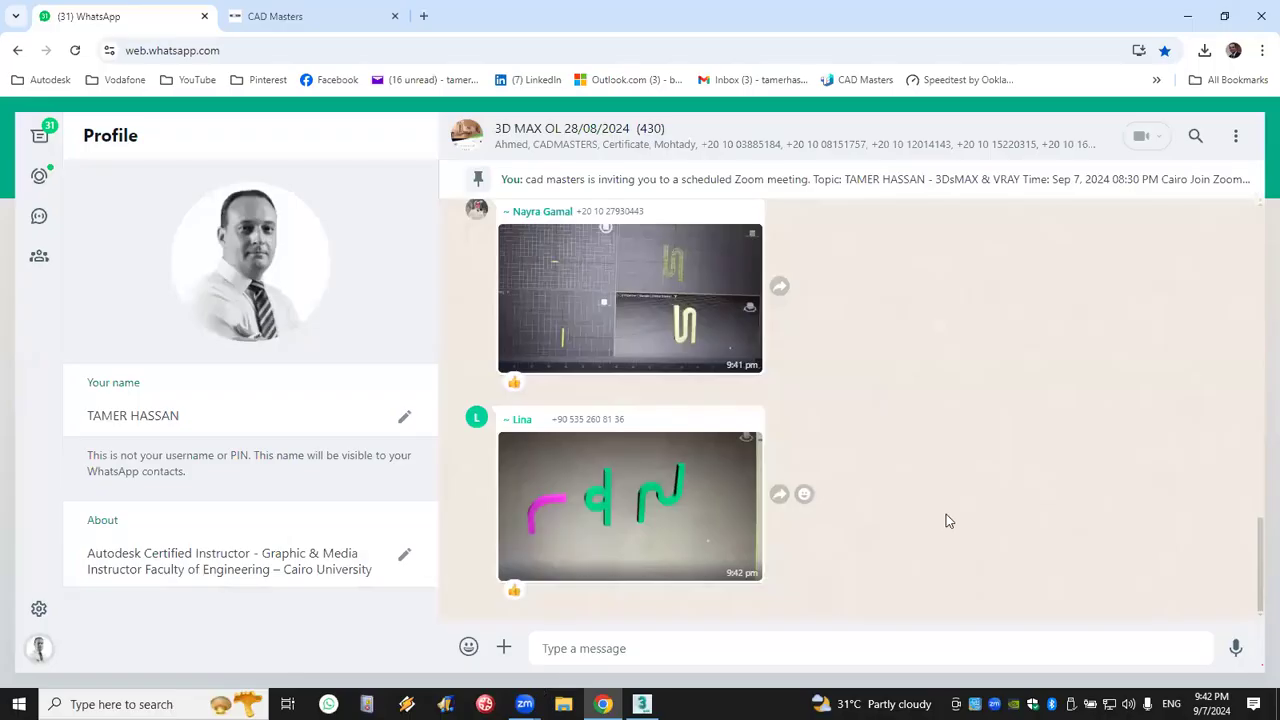
scroll(949, 521, "up", 4)
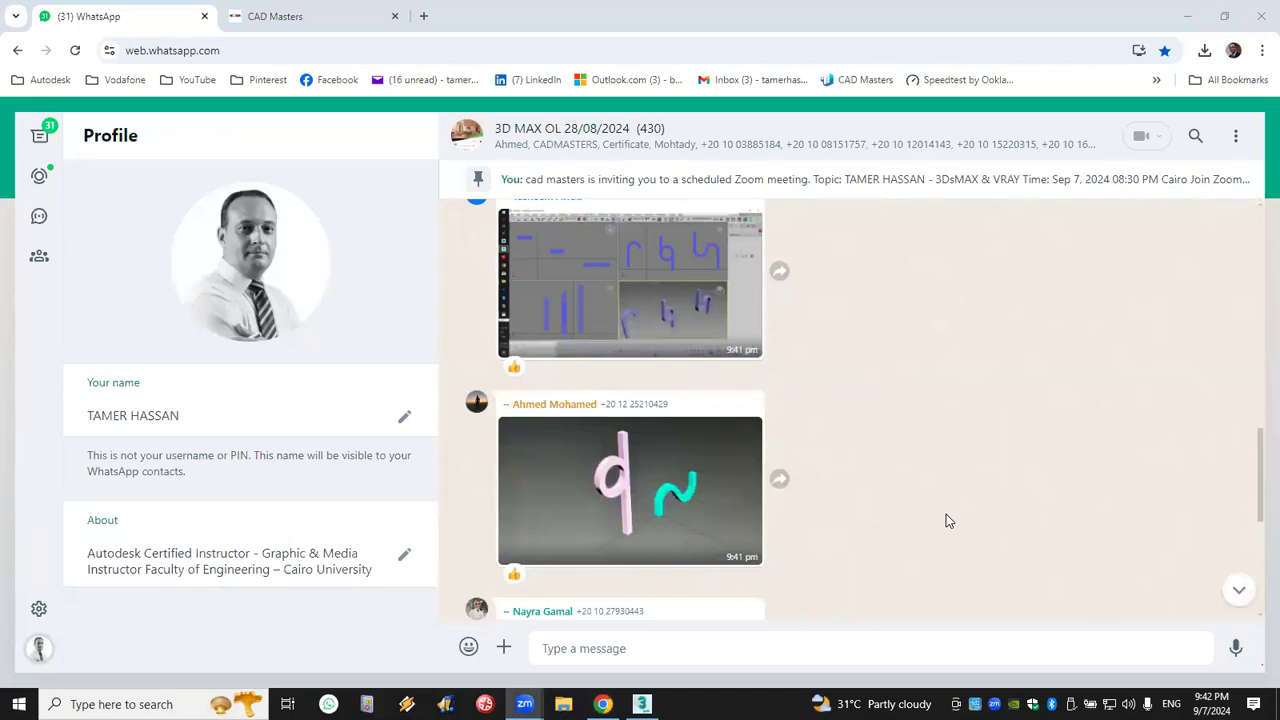
- Switch back to 3ds Max, cancel the pending mirror and remove the Bend modifier from the box
left_click(641, 704)
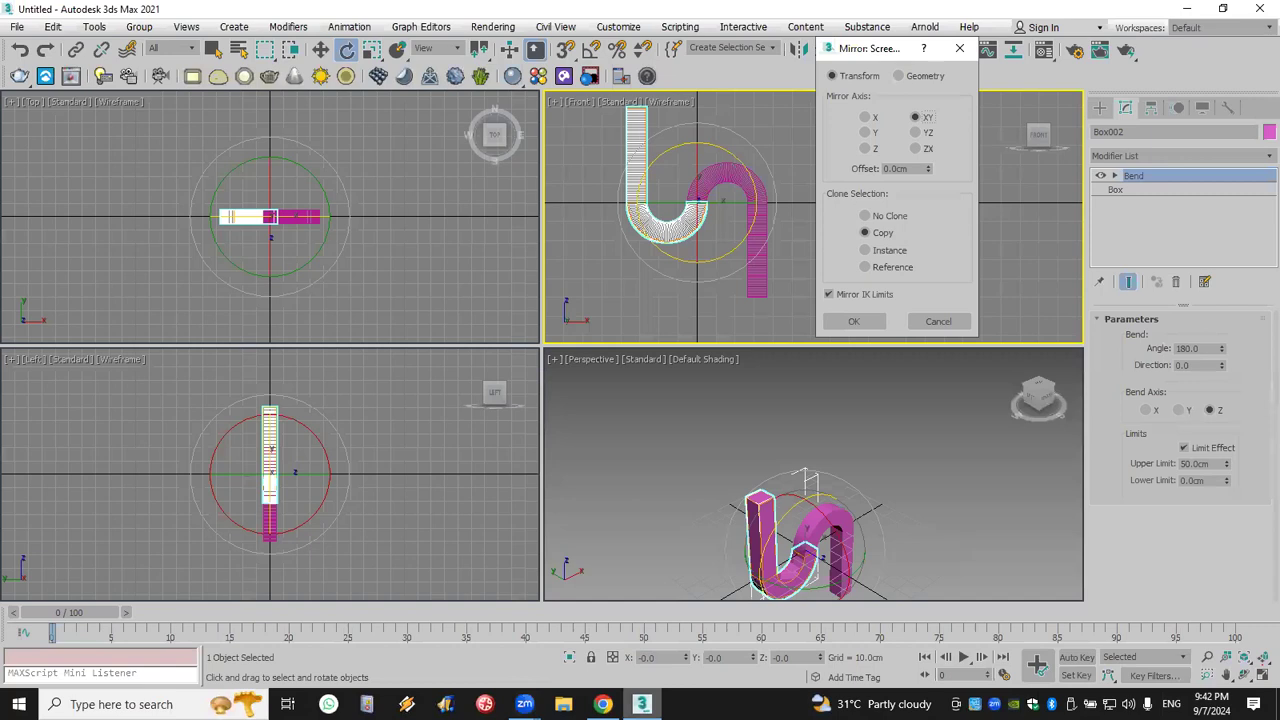
left_click(957, 49)
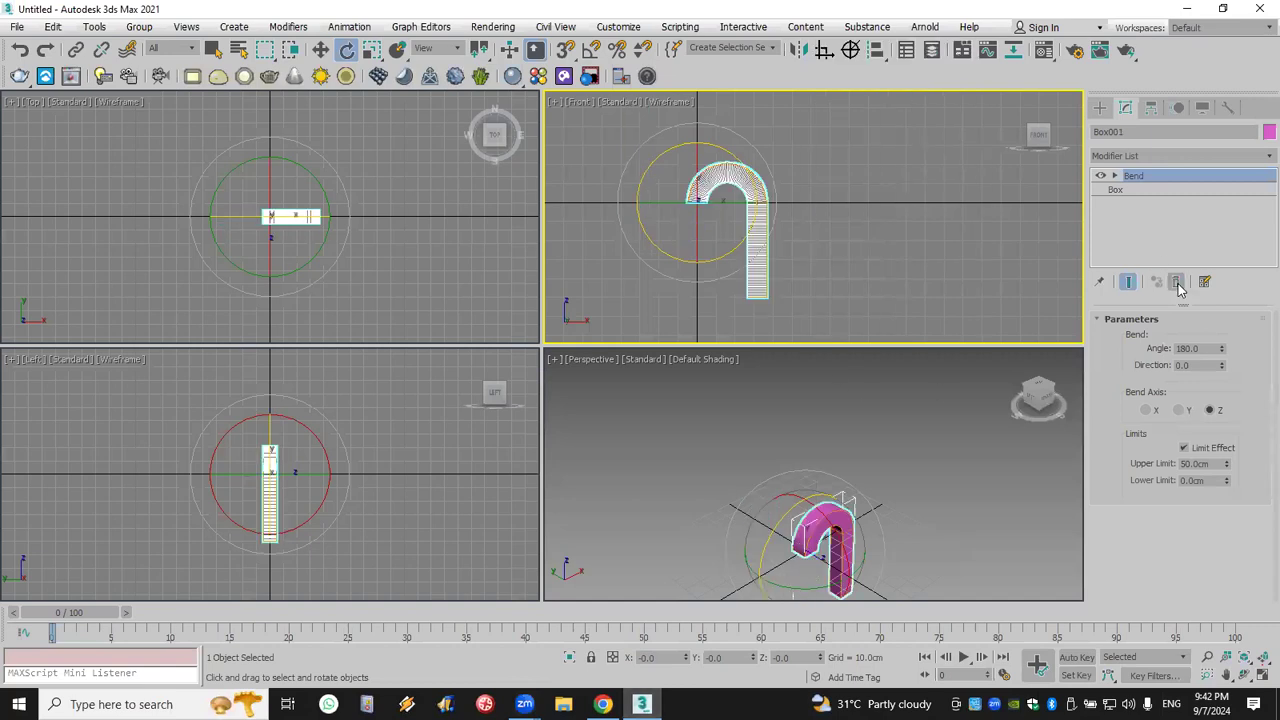
left_click(1176, 282)
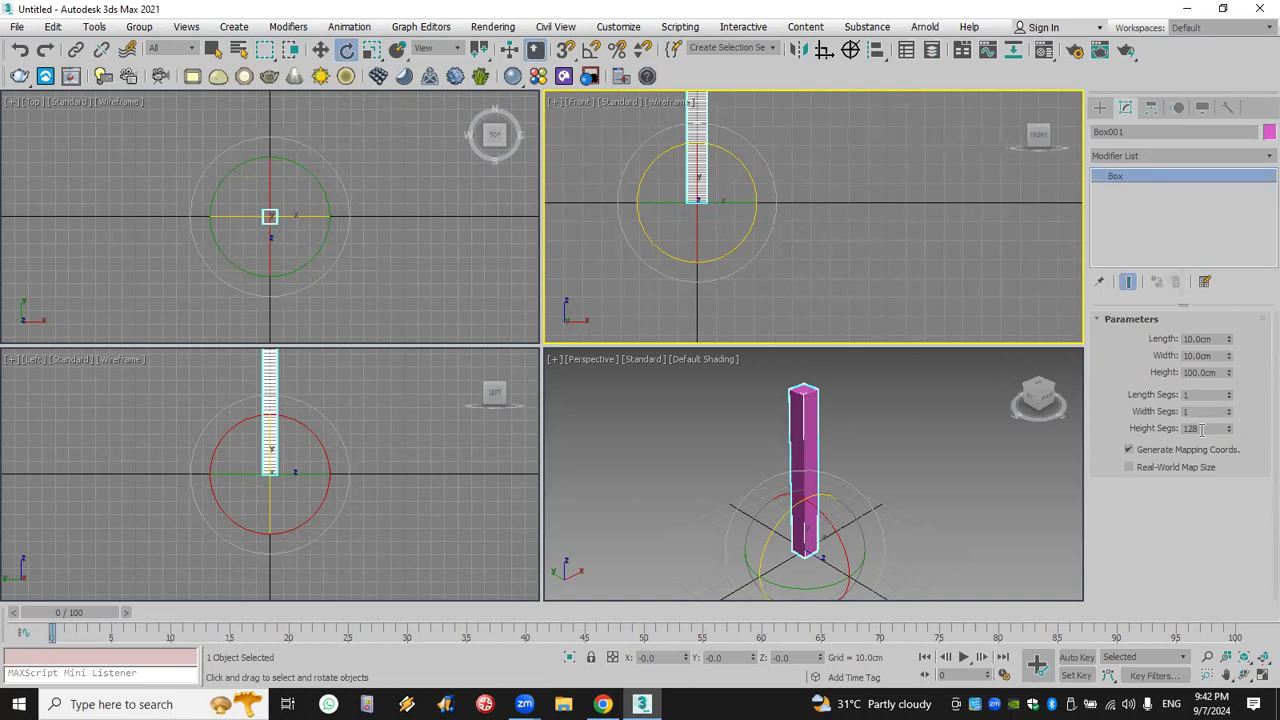
- Apply a Twist modifier with an angle of 500 degrees to the box
left_click(1182, 158)
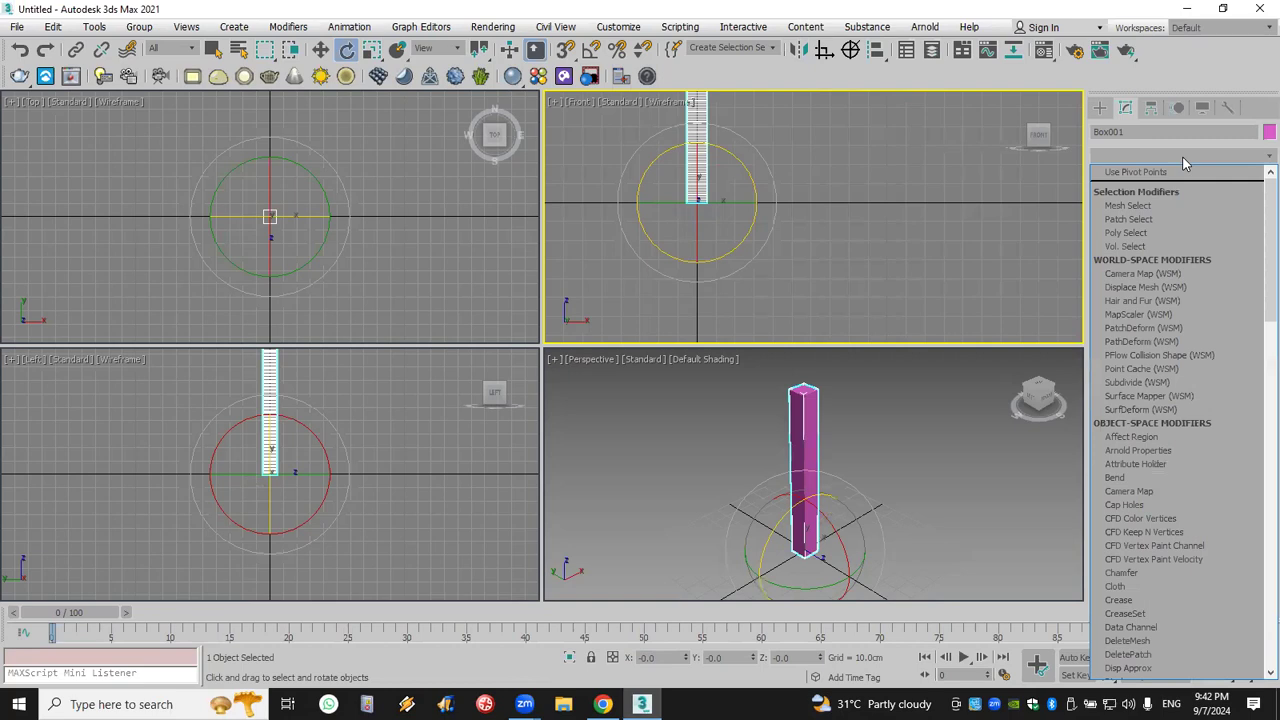
scroll(1170, 400, "down", 15)
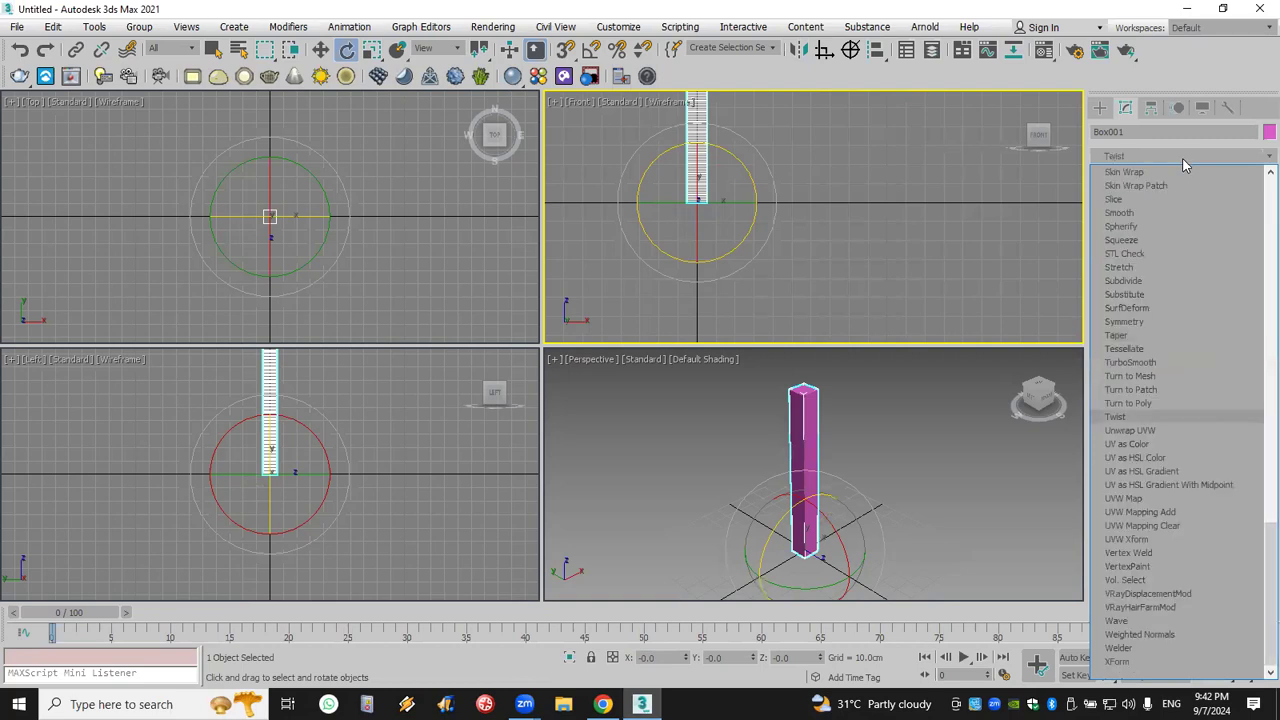
left_click(1115, 417)
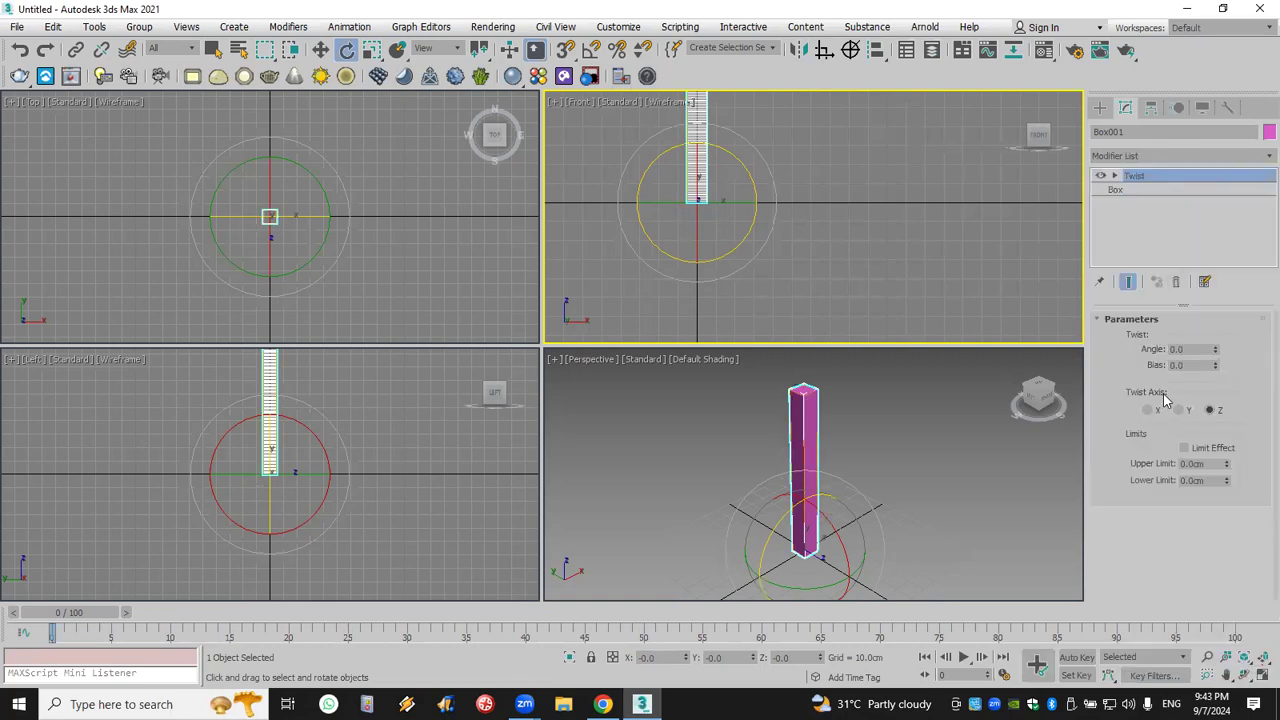
left_click(1260, 657)
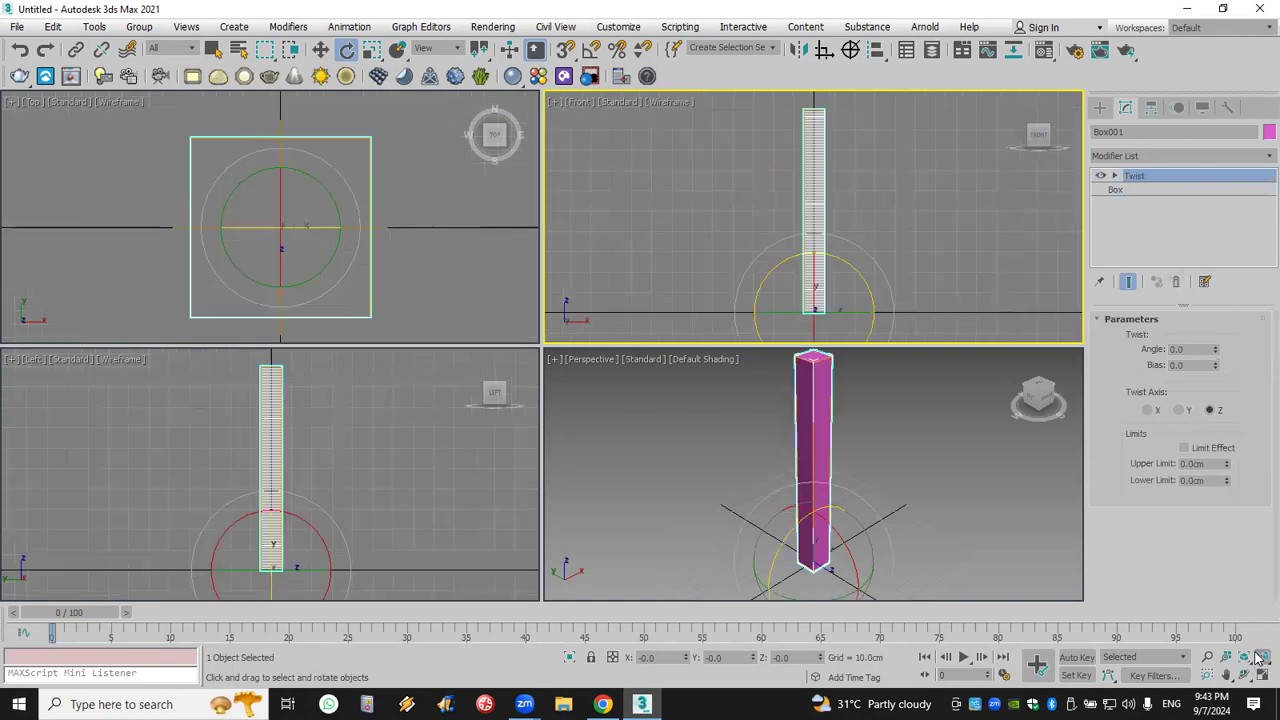
double_click(1176, 351)
type("500")
key("Return")
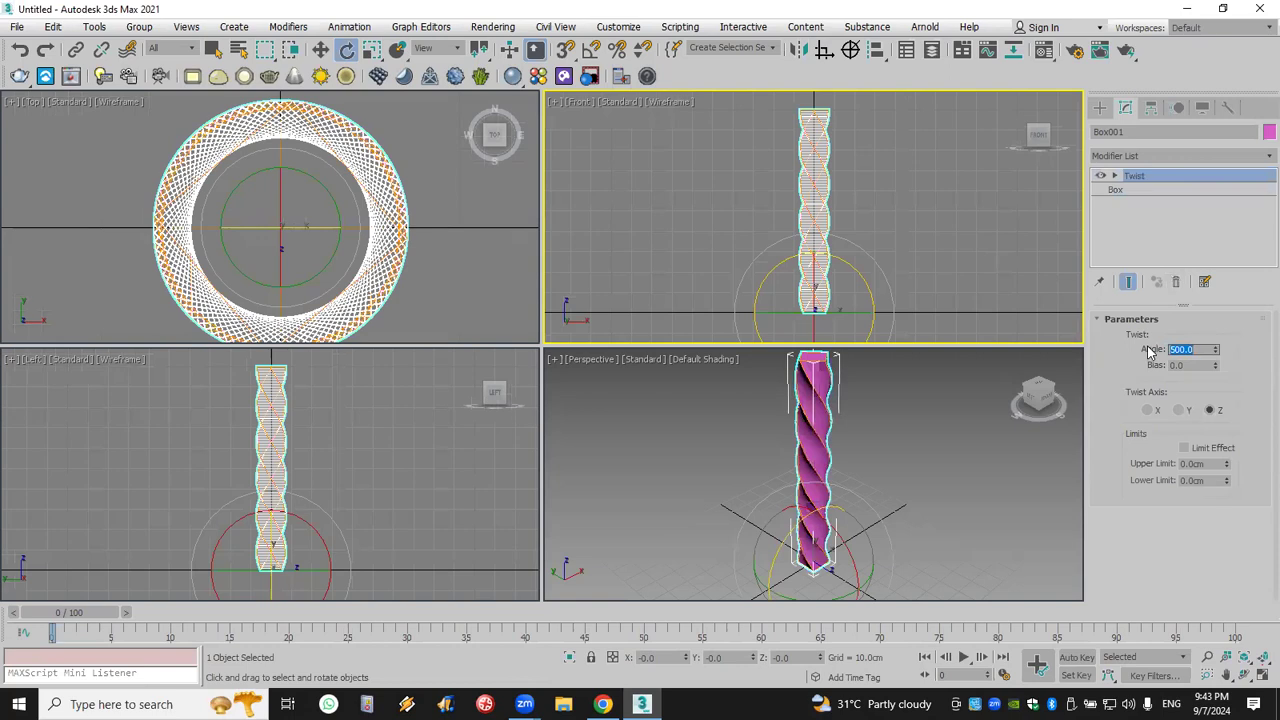
- Try a bias of 80 on the twist and inspect the twisted box in perspective
key("Tab")
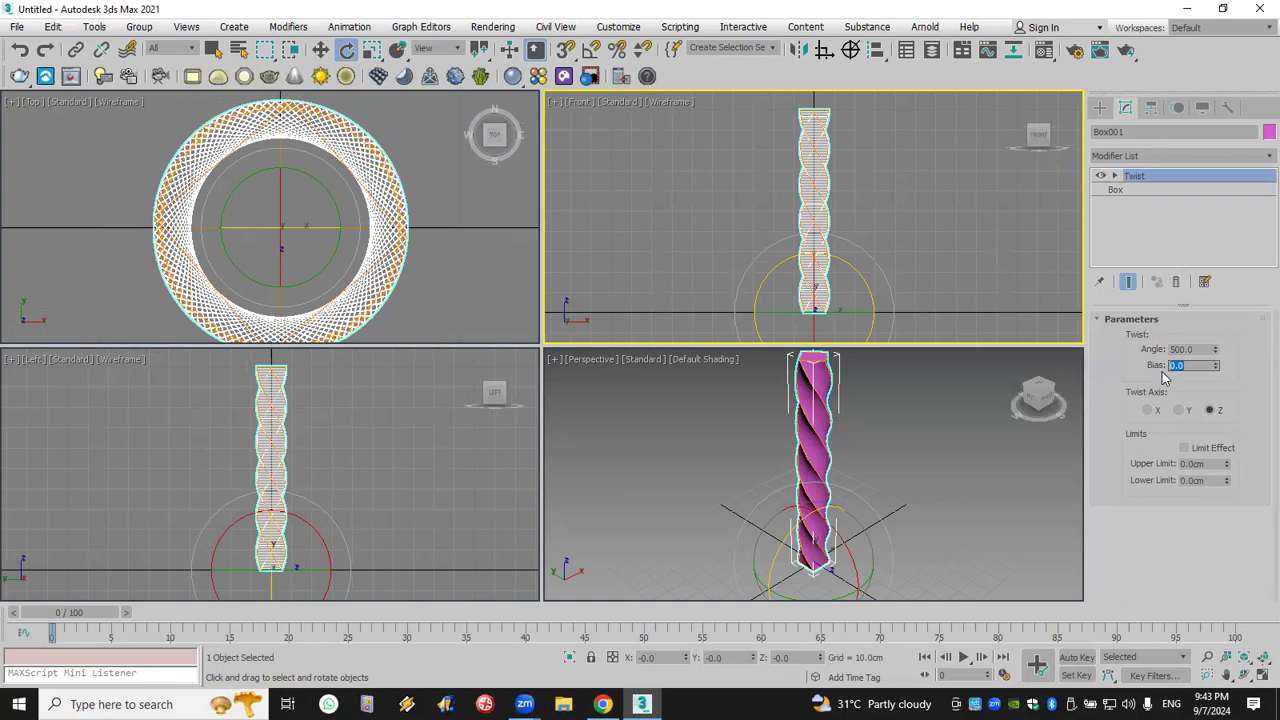
type("5")
key("Return")
left_click_drag(1215, 365, 1059, 319)
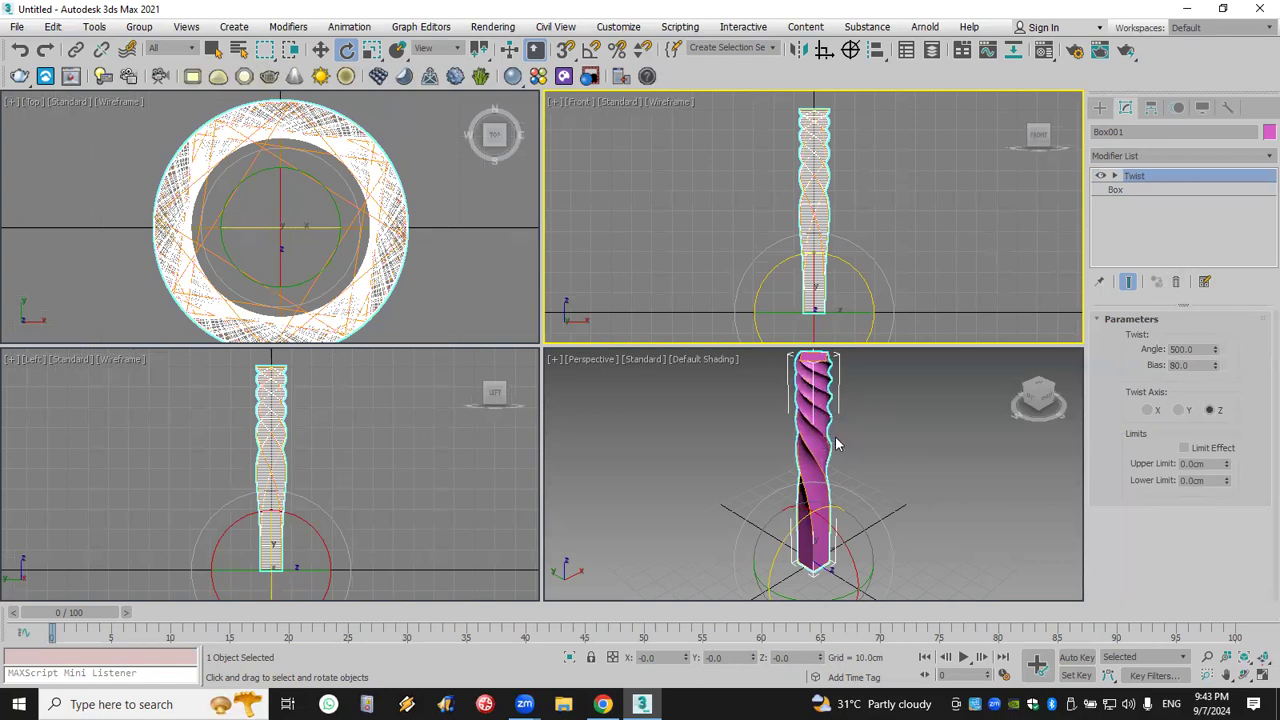
middle_click_drag(838, 444, 795, 440, "alt")
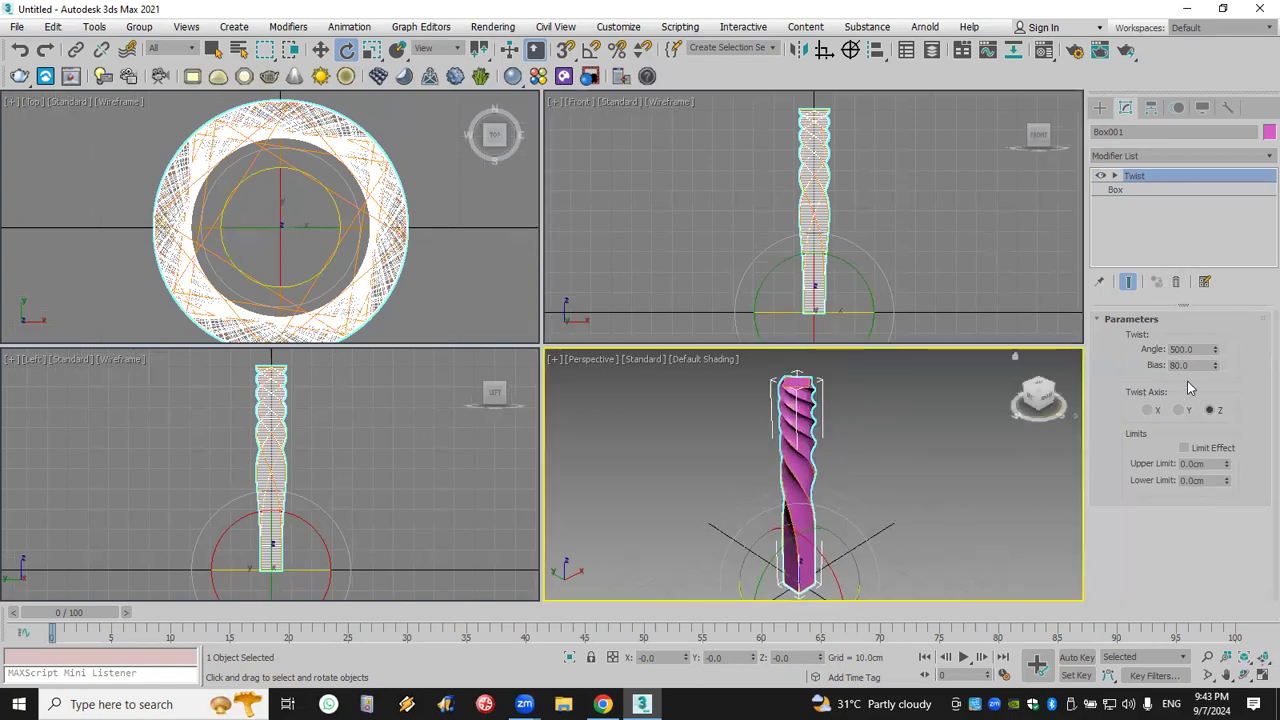
- Reset the twist's bias to 0
left_click_drag(1215, 366, 1134, 369)
type("0")
key("Return")
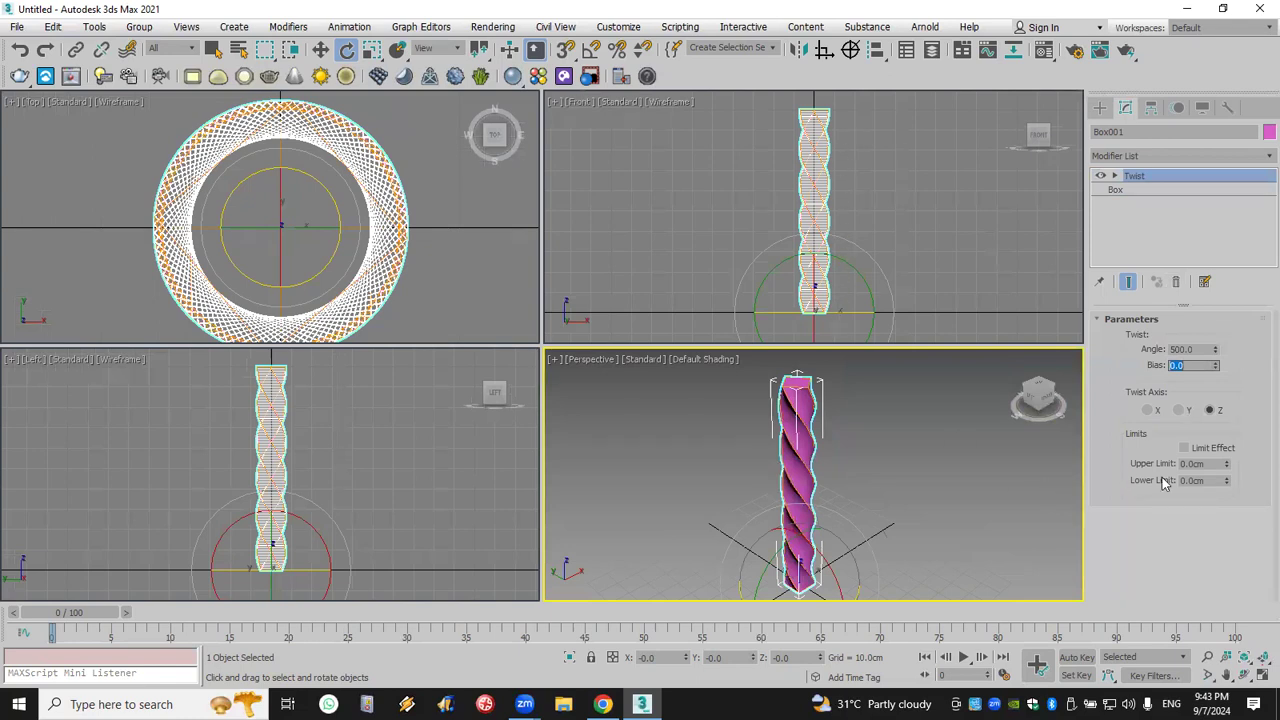
- Restrict the twist with a lower limit of 20 cm, an upper limit of 80 cm and the limit effect enabled
left_click(1211, 481)
type("20")
key("Return")
left_click(1213, 464)
type("80")
key("Return")
left_click(1204, 449)
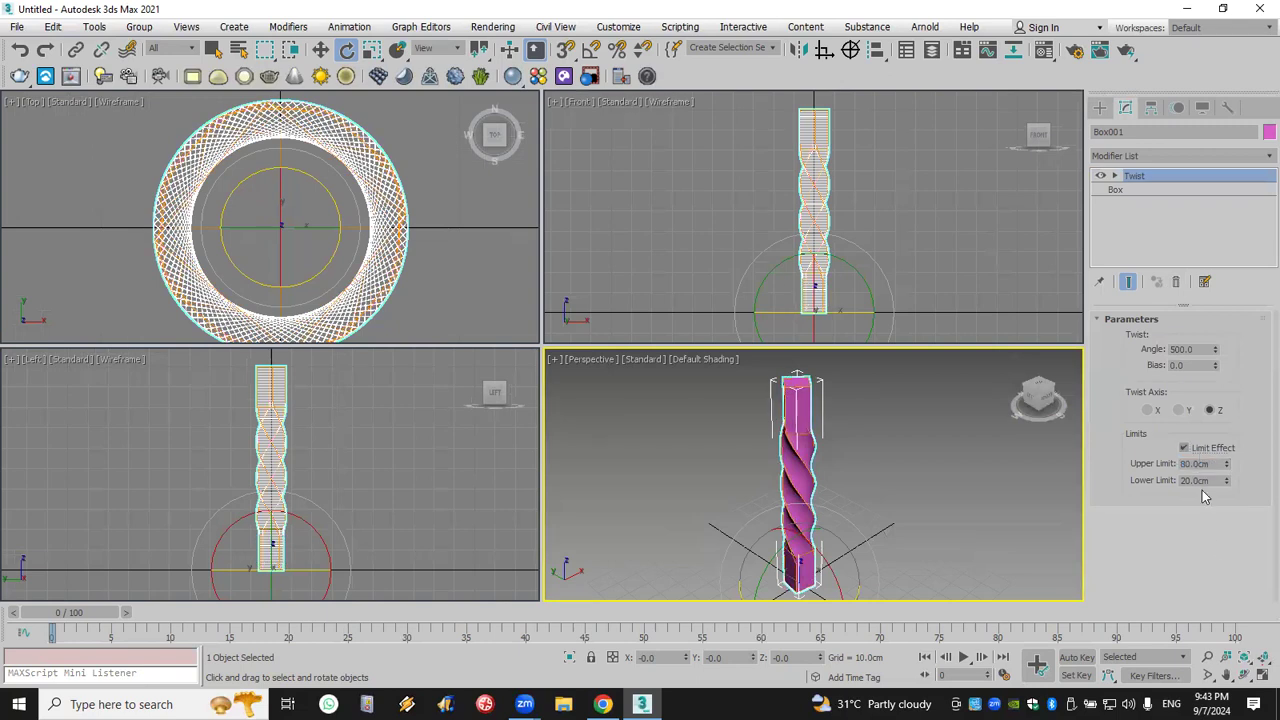
left_click(1262, 657)
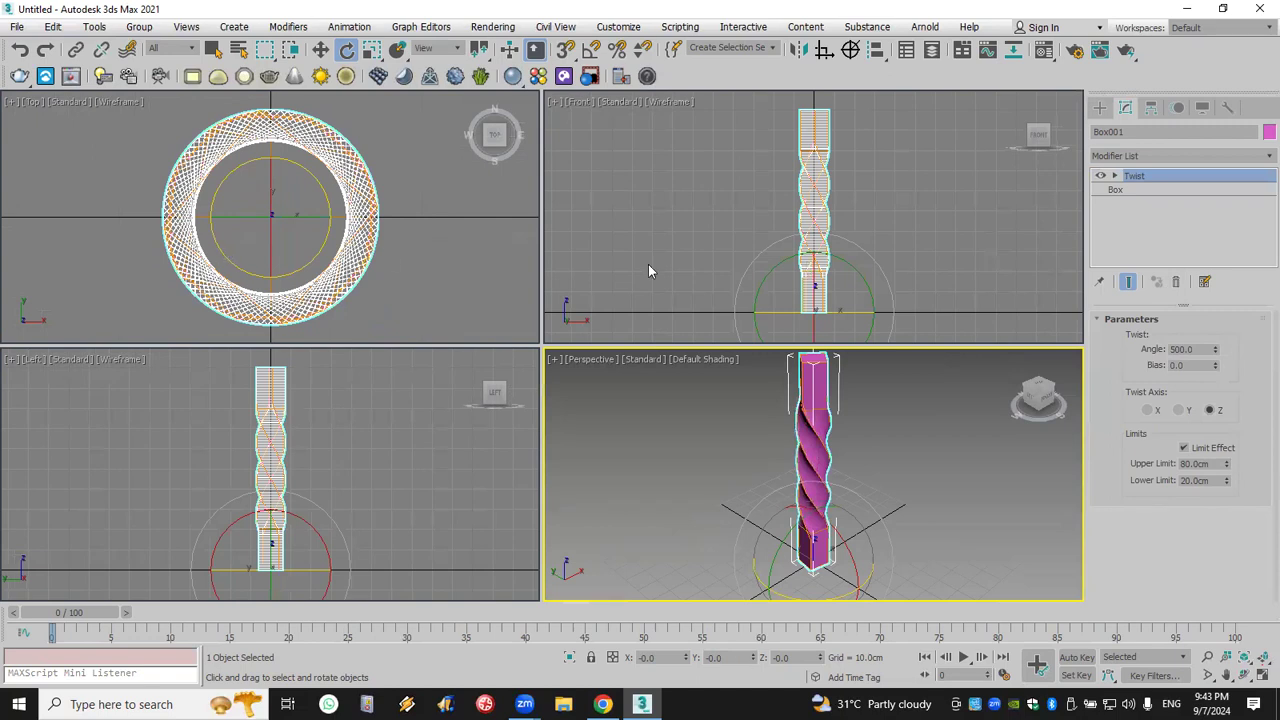
left_click_drag(750, 279, 859, 271)
key("ctrl+z")
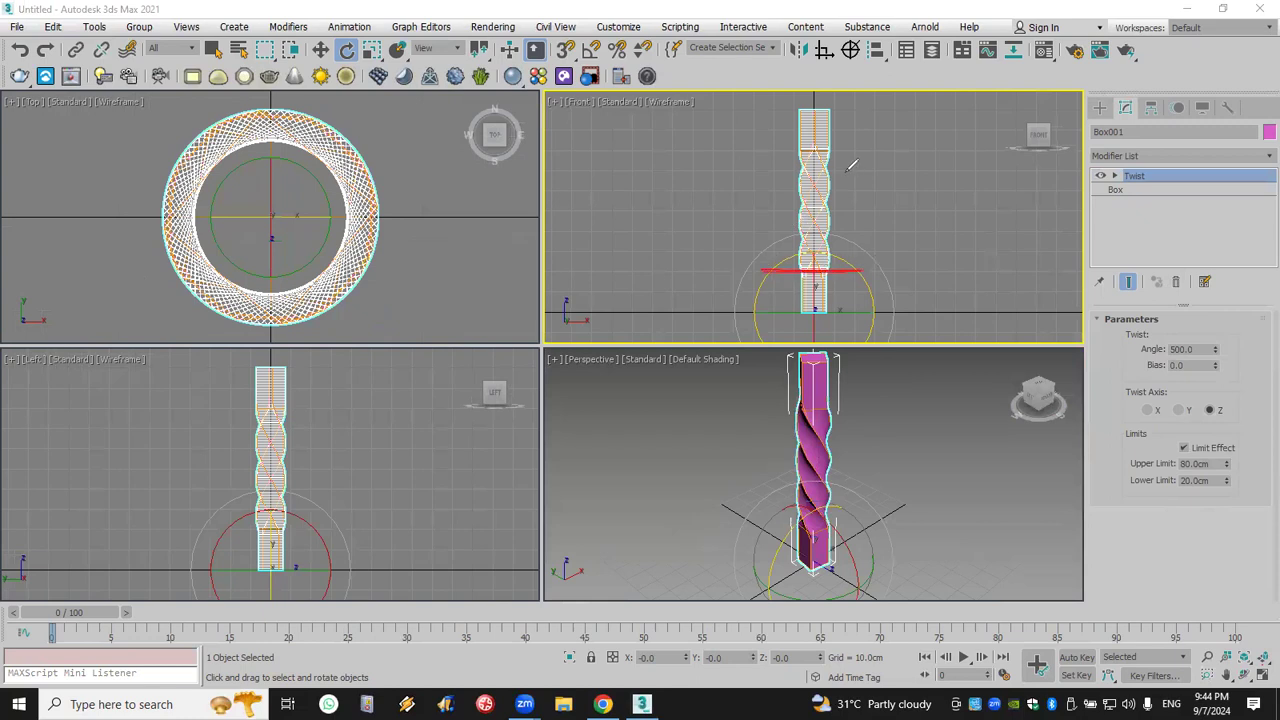
left_click_drag(778, 152, 790, 258)
mouse_move(848, 106)
left_mouse_down()
mouse_move(813, 101)
mouse_move(792, 113)
mouse_move(797, 137)
mouse_move(850, 118)
left_mouse_up()
mouse_move(864, 297)
left_mouse_down()
mouse_move(834, 262)
mouse_move(801, 276)
mouse_move(798, 299)
mouse_move(812, 318)
mouse_move(856, 288)
left_mouse_up()
mouse_move(1130, 481)
left_mouse_down()
mouse_move(976, 570)
mouse_move(771, 529)
mouse_move(660, 391)
mouse_move(696, 326)
mouse_move(762, 278)
left_mouse_up()
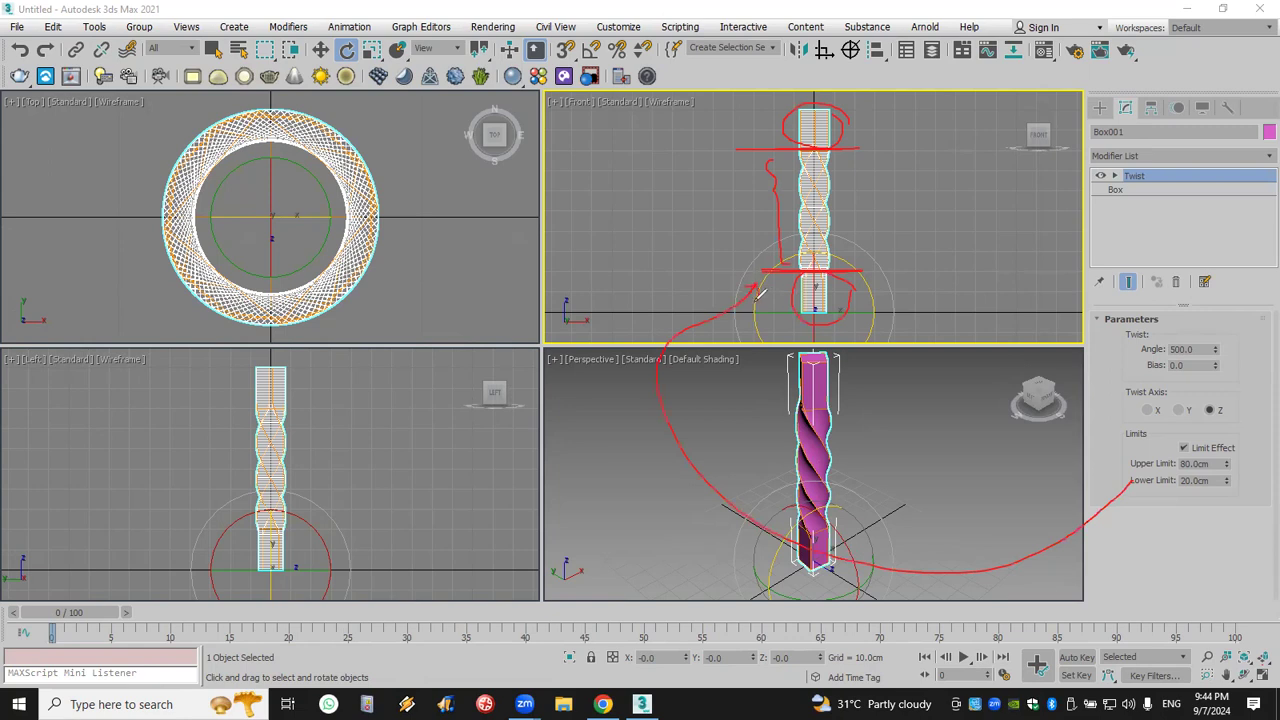
mouse_move(1122, 466)
left_mouse_down()
mouse_move(962, 377)
mouse_move(962, 228)
mouse_move(936, 166)
mouse_move(878, 152)
left_mouse_up()
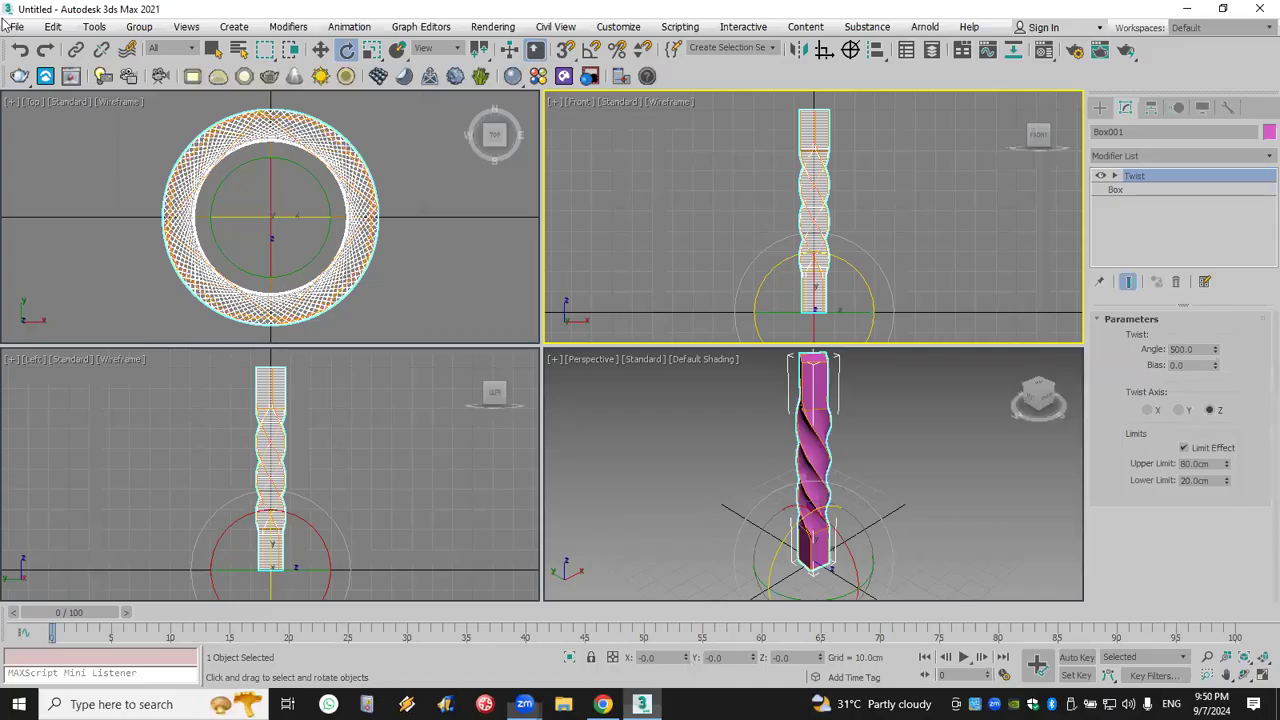
- Reset the scene to start over with an empty one
key("ctrl+n")
left_click(610, 375)
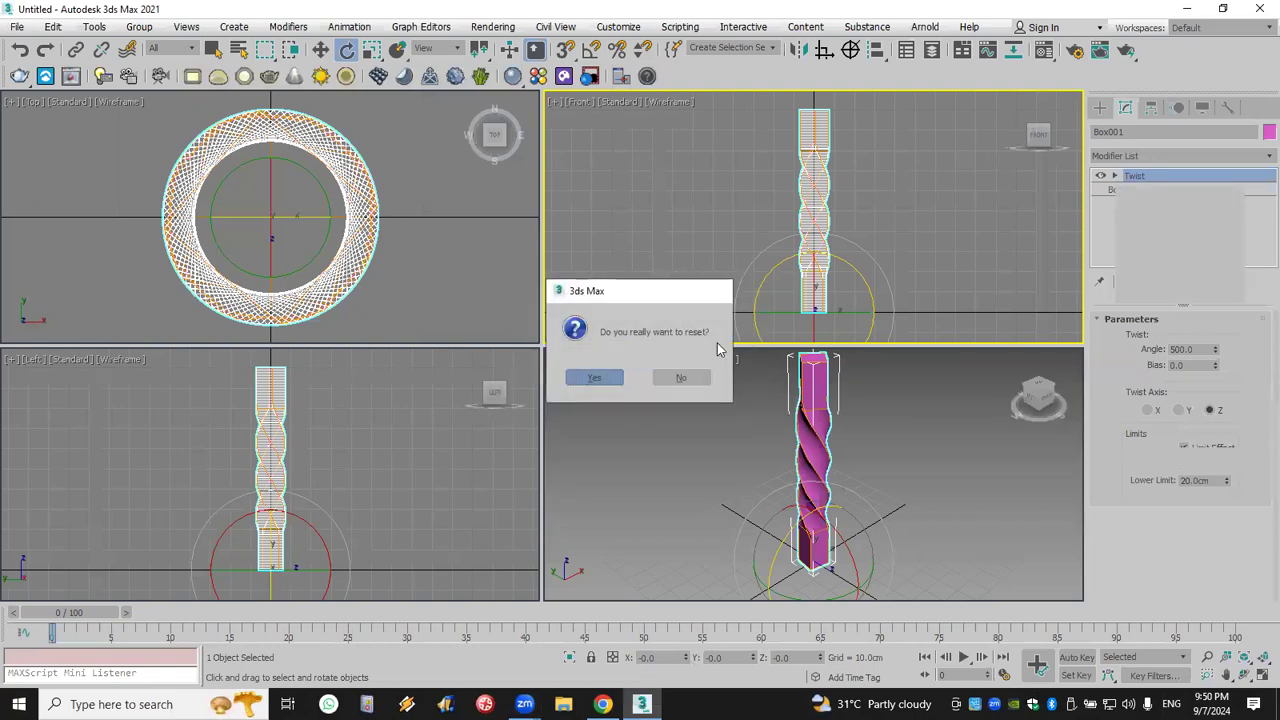
left_click(603, 375)
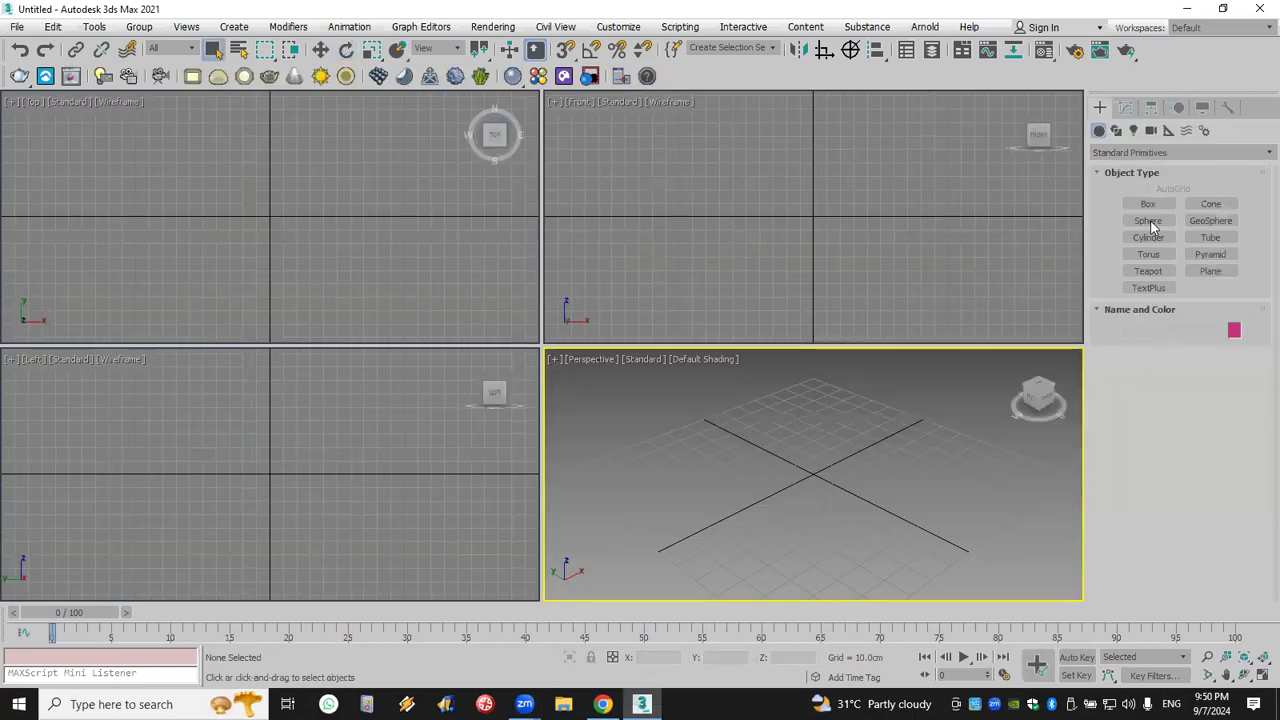
- Create a 10 cm cube at the origin by keyboard entry
left_click(1150, 205)
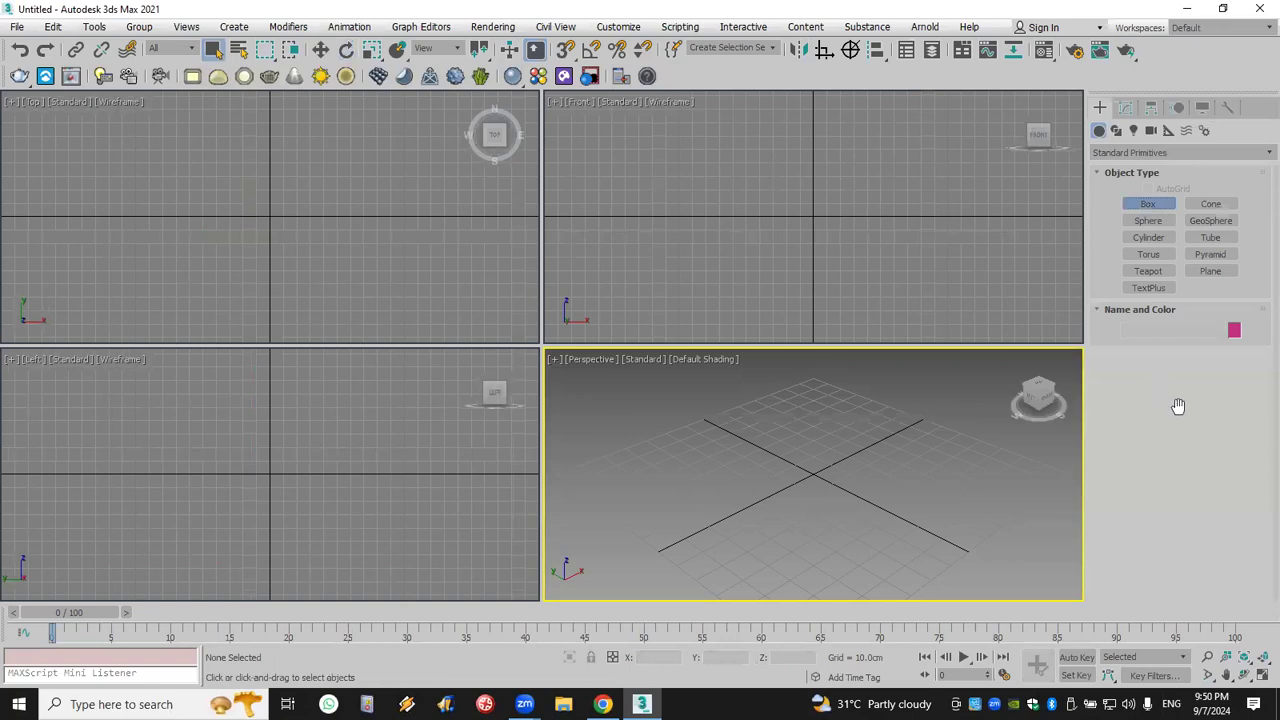
left_click(1195, 476)
type("10")
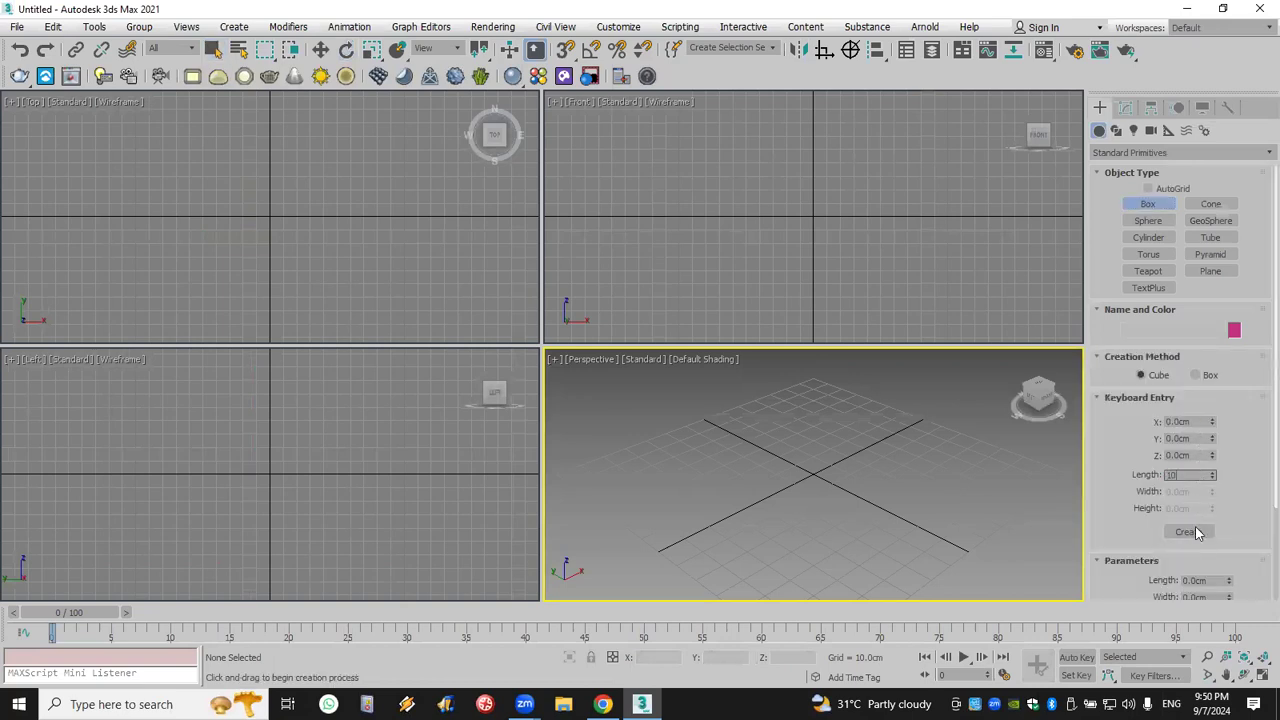
left_click(1187, 532)
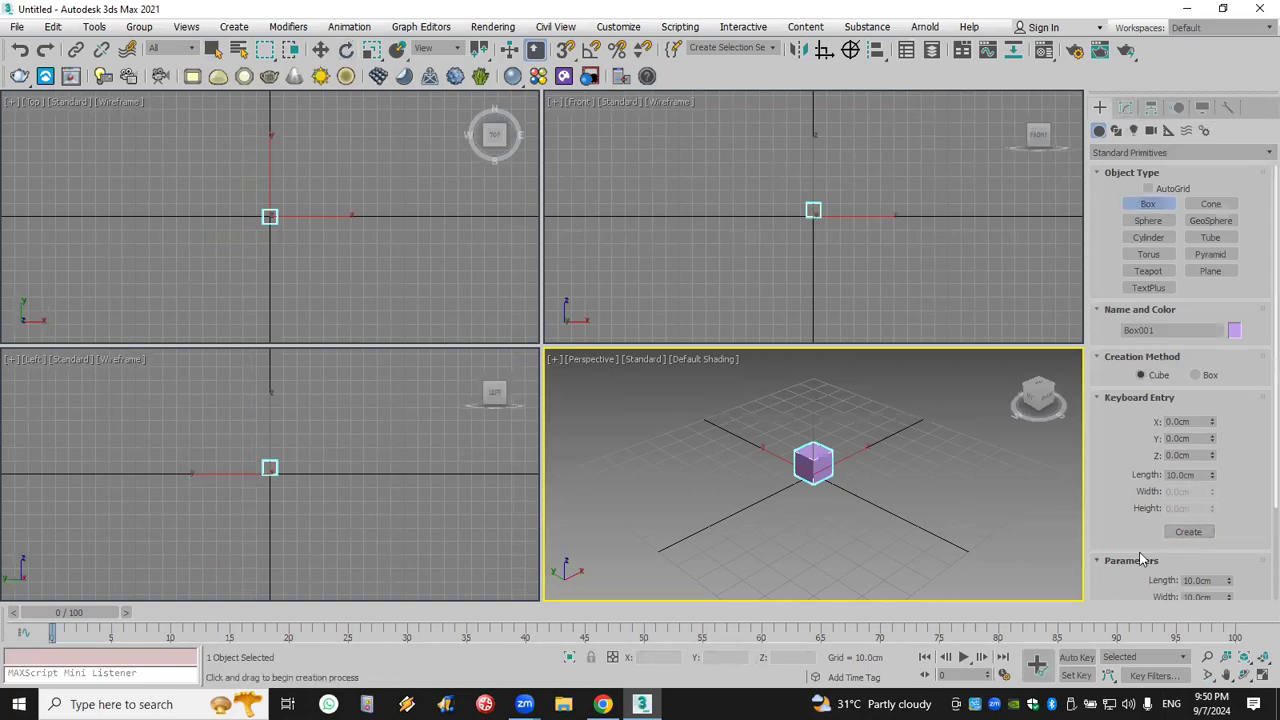
- Increase the cube's height segments to 36
scroll(1140, 560, "down", 3)
mouse_move(1229, 550)
left_mouse_down()
mouse_move(1232, 527)
mouse_move(1235, 550)
left_mouse_up()
left_click(1262, 657)
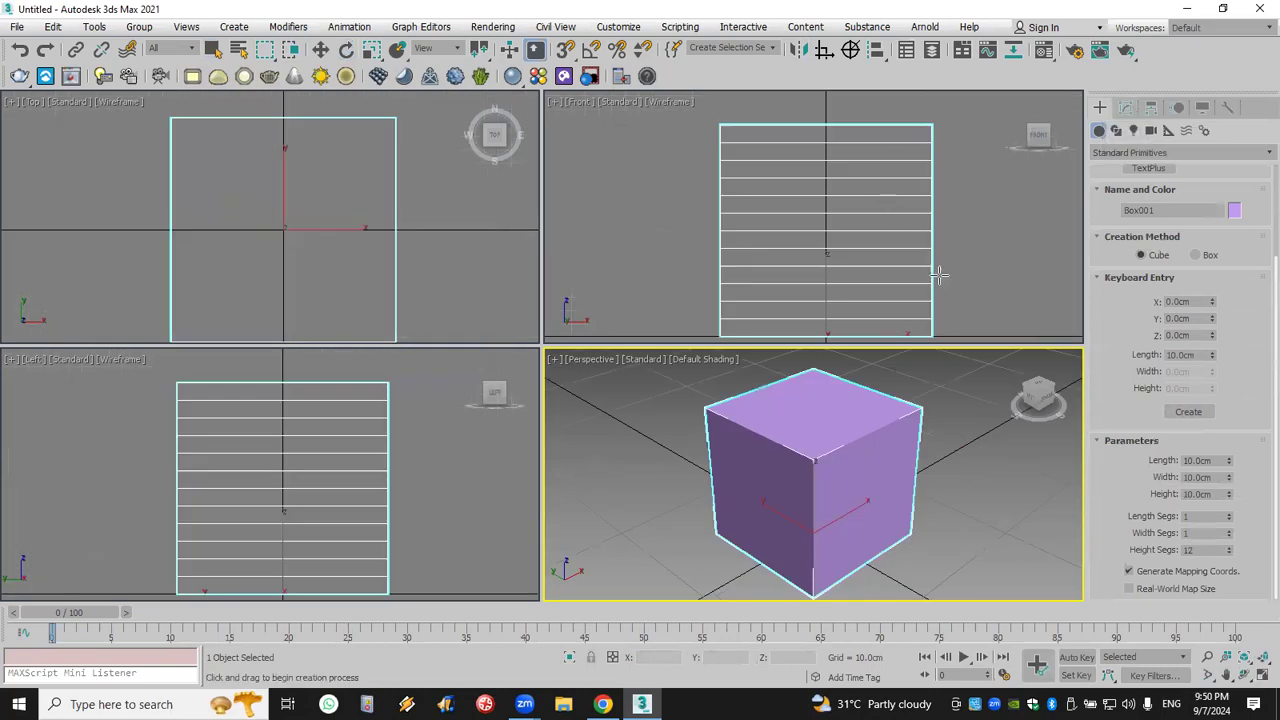
left_click_drag(1234, 553, 1234, 520)
- Apply a Taper modifier to the box with an amount of -0.74 and a curve of 3.81
left_click(1123, 109)
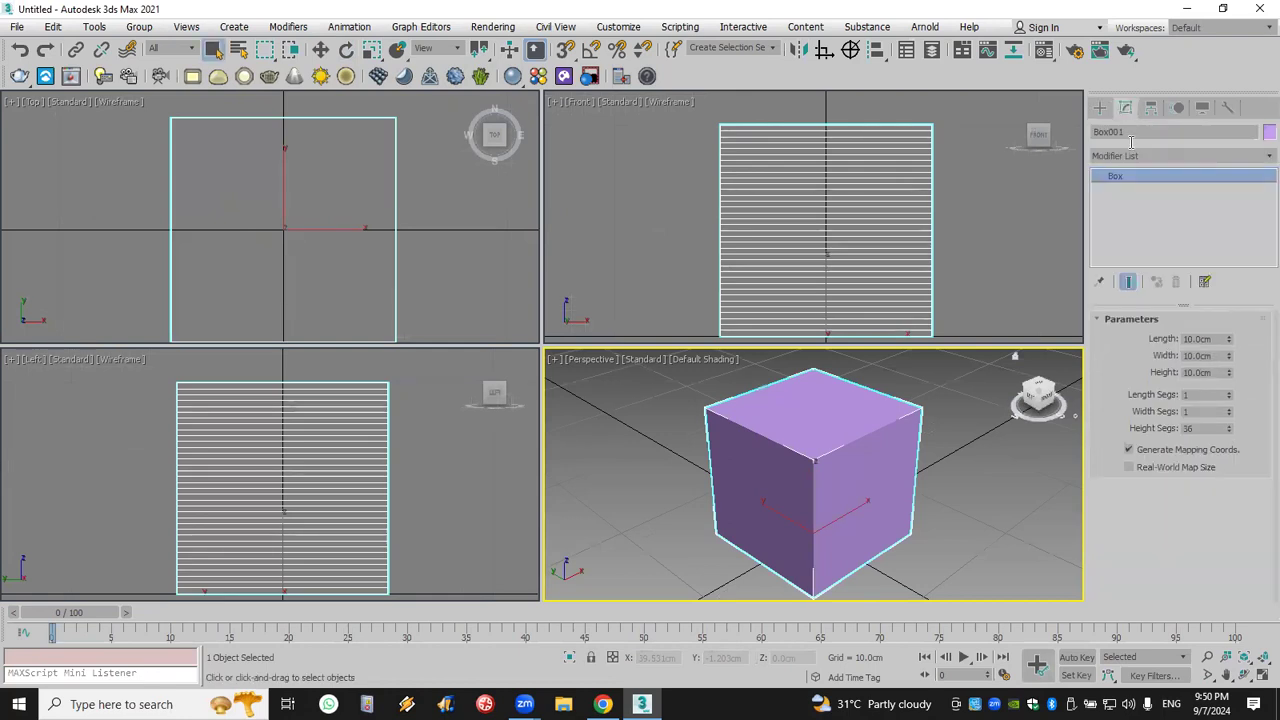
left_click(1139, 157)
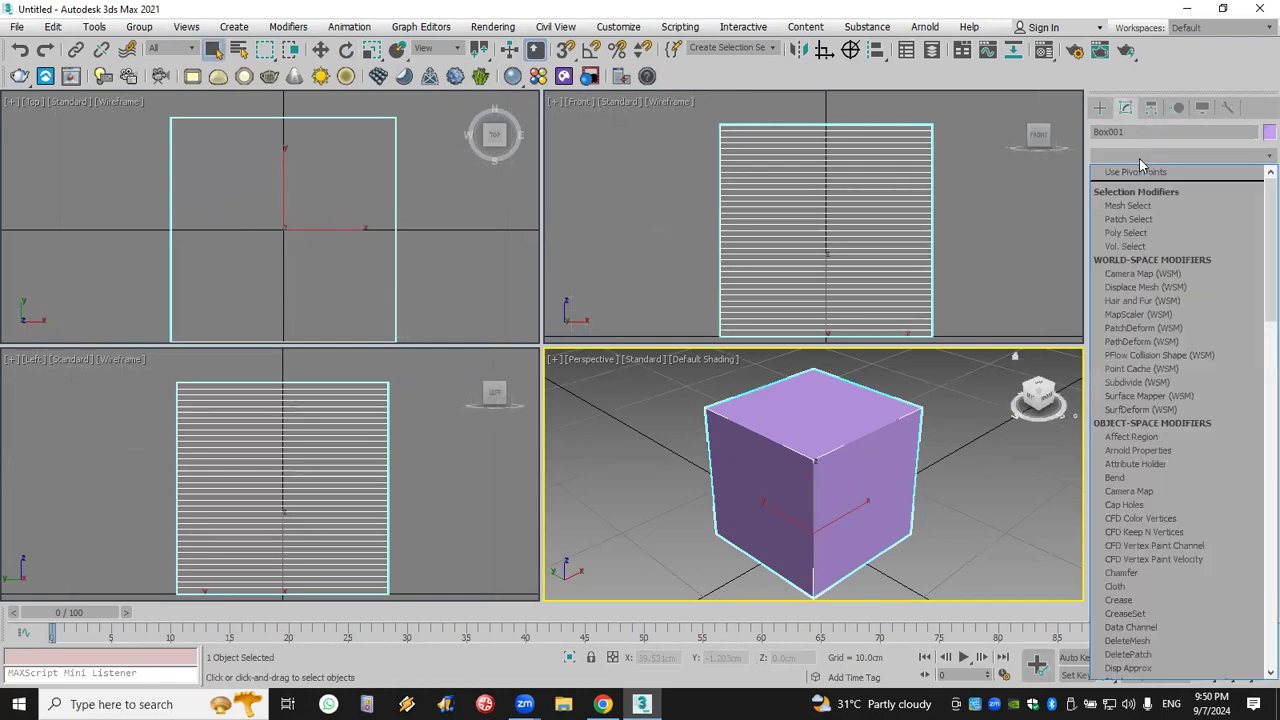
key("t")
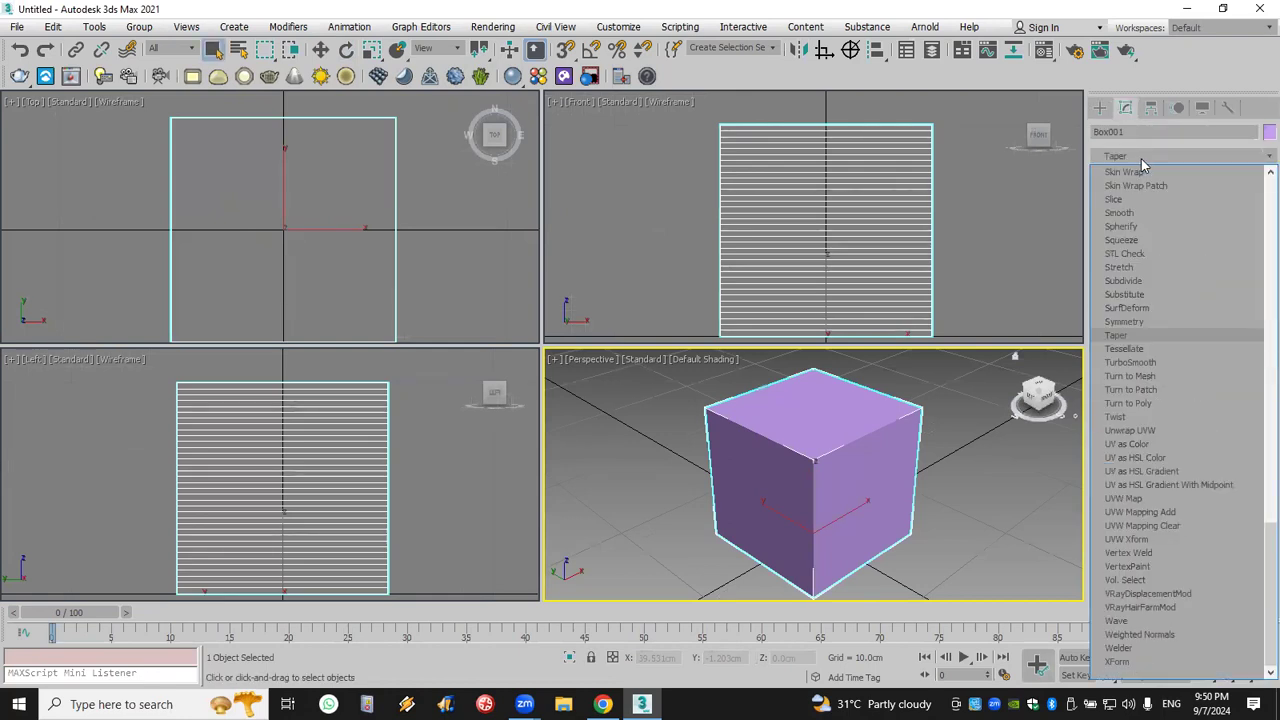
left_click(1145, 336)
left_click(1201, 349)
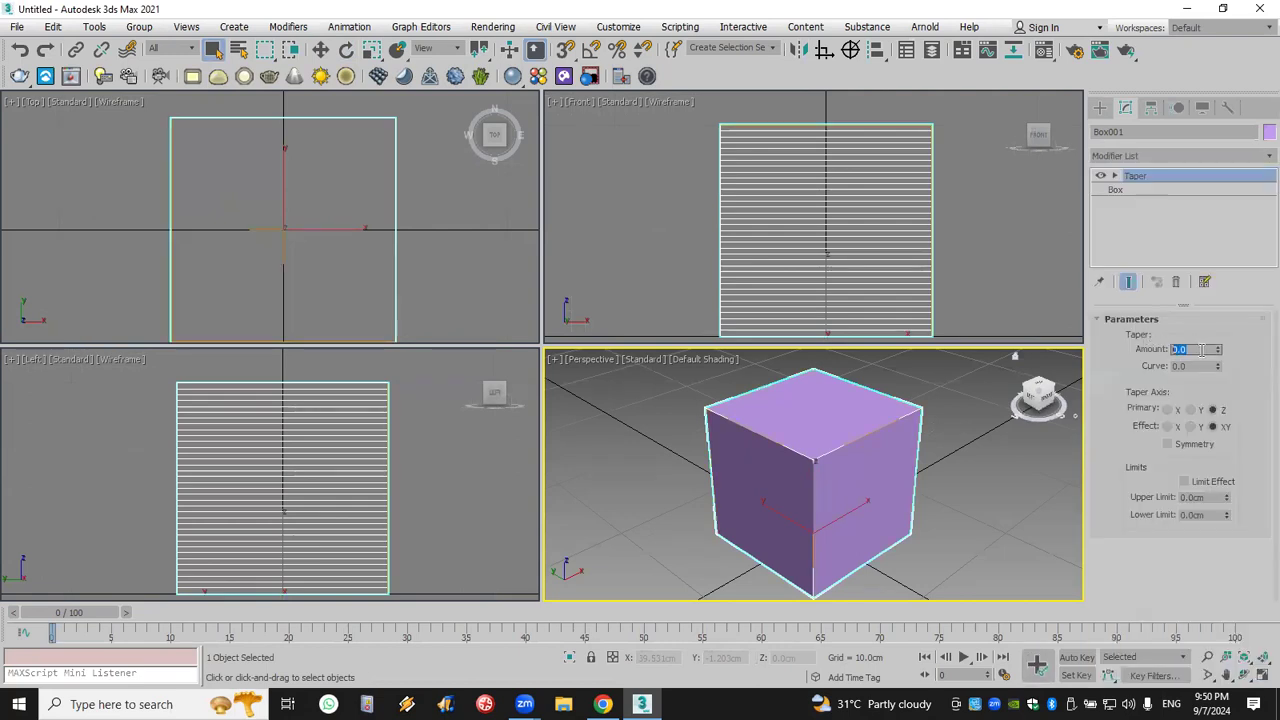
left_click_drag(1218, 350, 1173, 66)
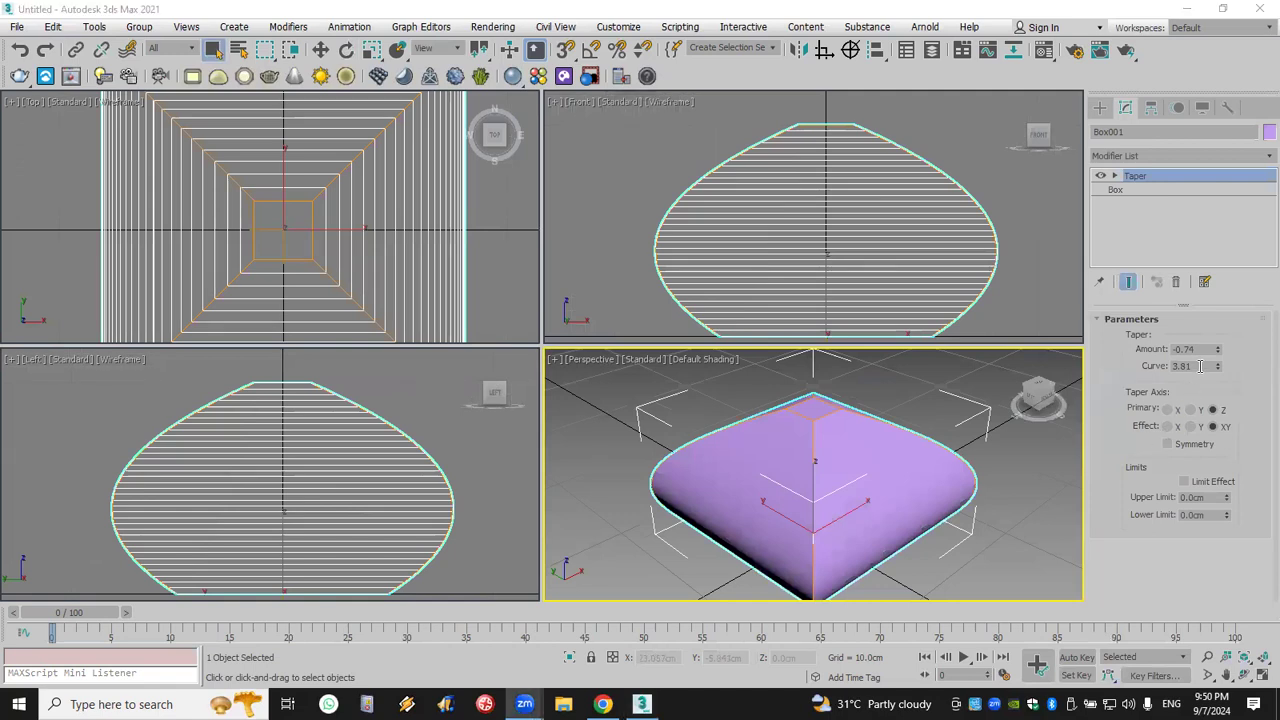
left_click_drag(1192, 366, 1160, 366)
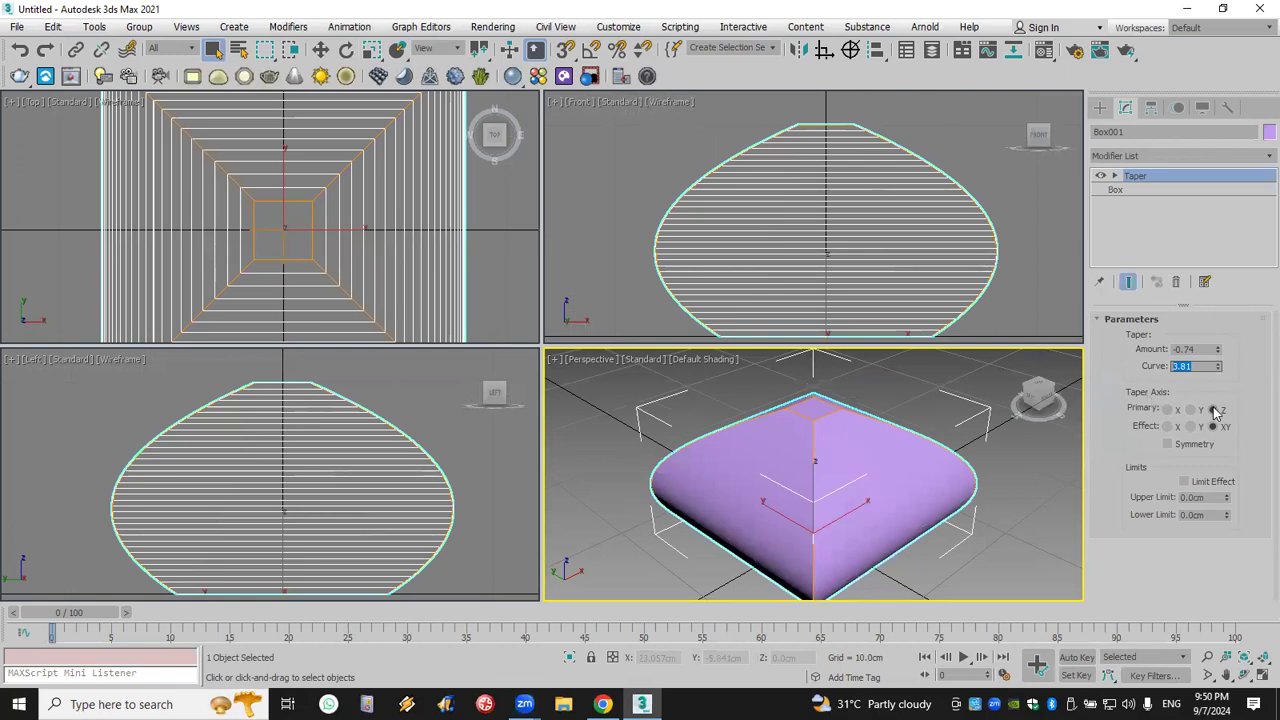
- Restrict the taper with a lower limit of 2 cm, an upper limit of 8 cm and the limit effect enabled
left_click_drag(1208, 512, 1180, 514)
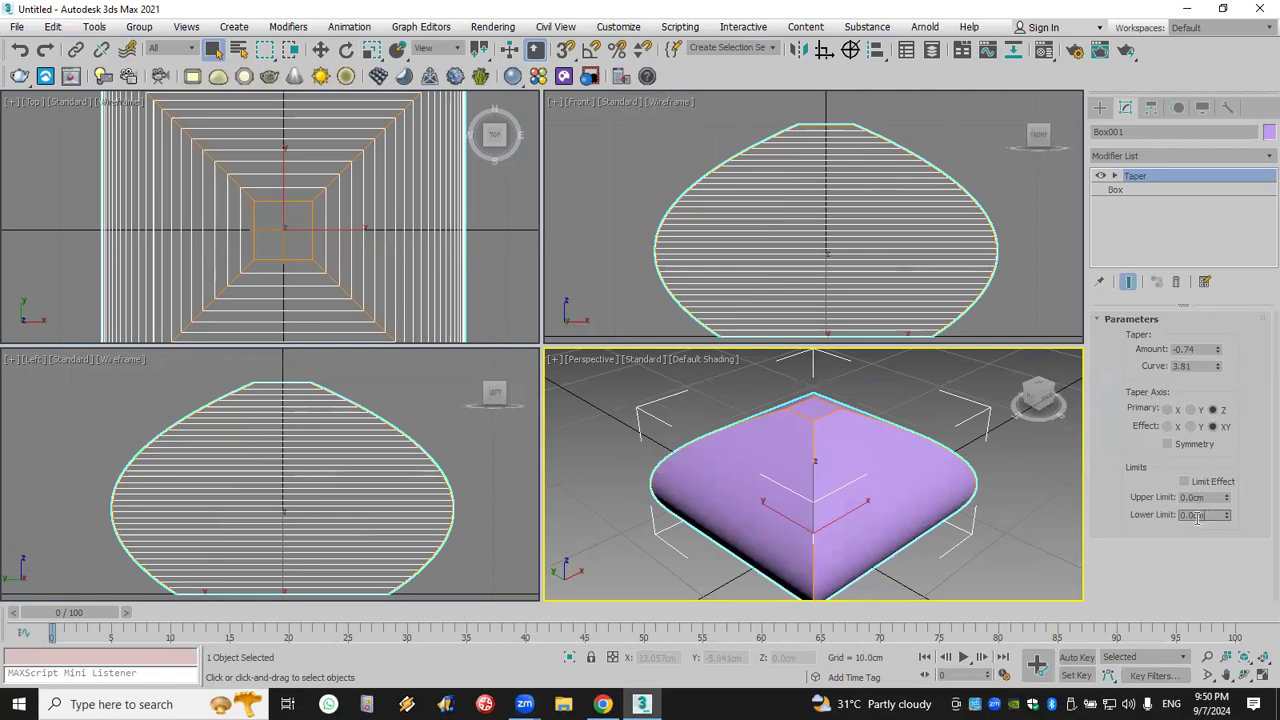
type("2")
double_click(1206, 497)
type("8")
key("Return")
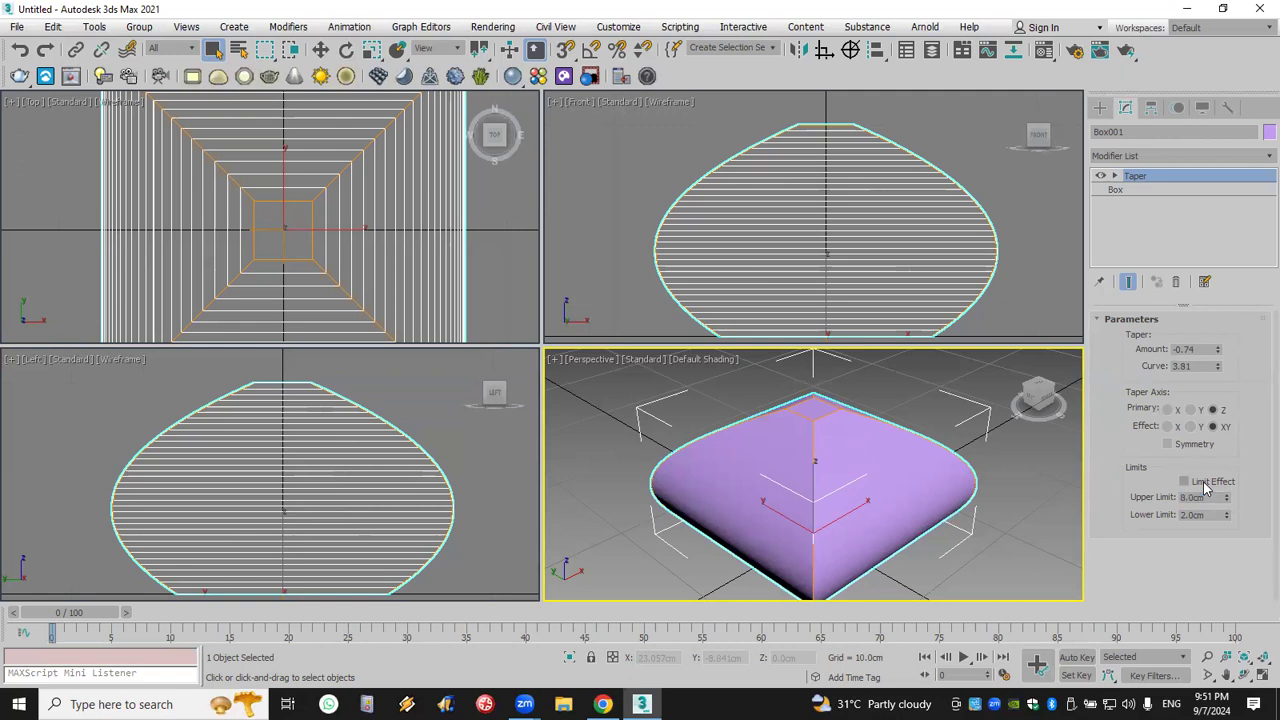
left_click(1207, 483)
- Annotate the front view in red, linking the tapered zone to the amount and curve and its boundaries to the limit values
scroll(894, 251, "down", 3)
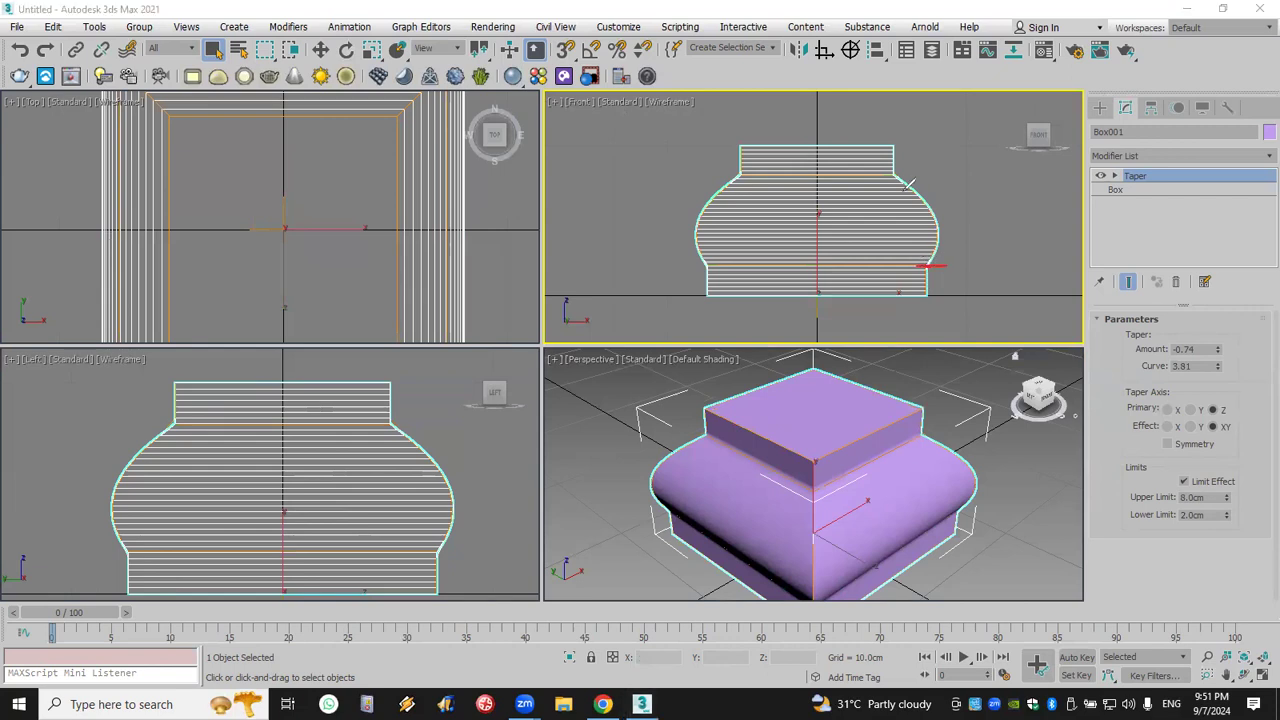
mouse_move(884, 176)
left_mouse_down()
mouse_move(956, 189)
mouse_move(975, 237)
mouse_move(955, 243)
mouse_move(989, 212)
mouse_move(962, 244)
mouse_move(999, 232)
mouse_move(1086, 343)
mouse_move(1122, 343)
mouse_move(1141, 374)
left_mouse_up()
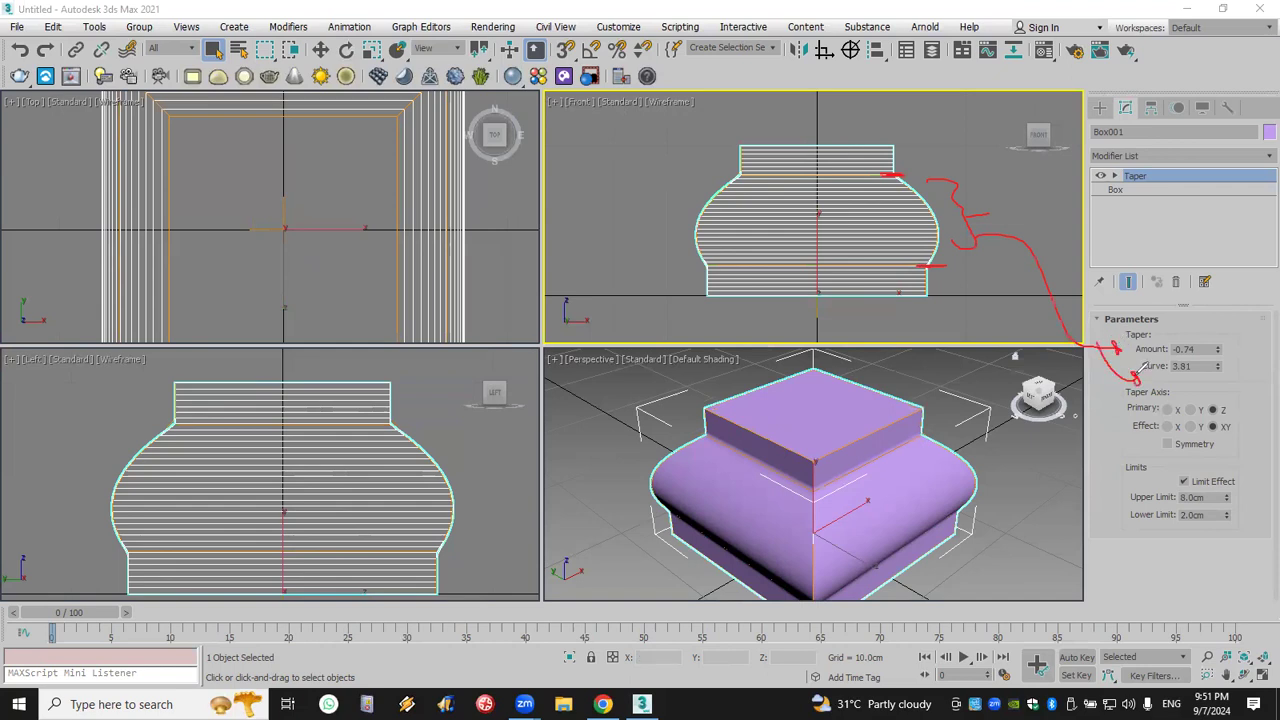
left_click_drag(1174, 486, 1168, 527)
mouse_move(947, 268)
left_mouse_down()
mouse_move(1023, 468)
mouse_move(1118, 520)
left_mouse_up()
mouse_move(900, 172)
left_mouse_down()
mouse_move(976, 158)
mouse_move(1050, 164)
mouse_move(1206, 300)
mouse_move(1238, 382)
mouse_move(1226, 490)
left_mouse_up()
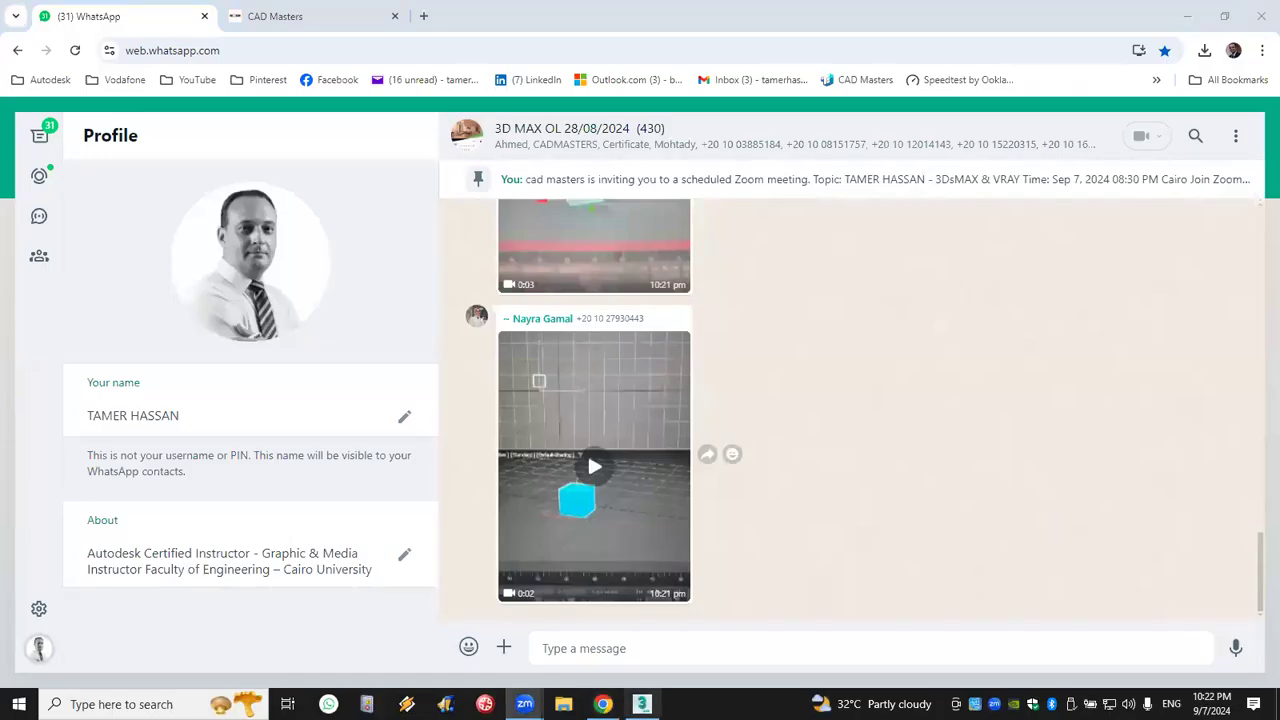
- Switch to 3ds Max, delete the green sphere and select the remaining cube
key("alt+Tab")
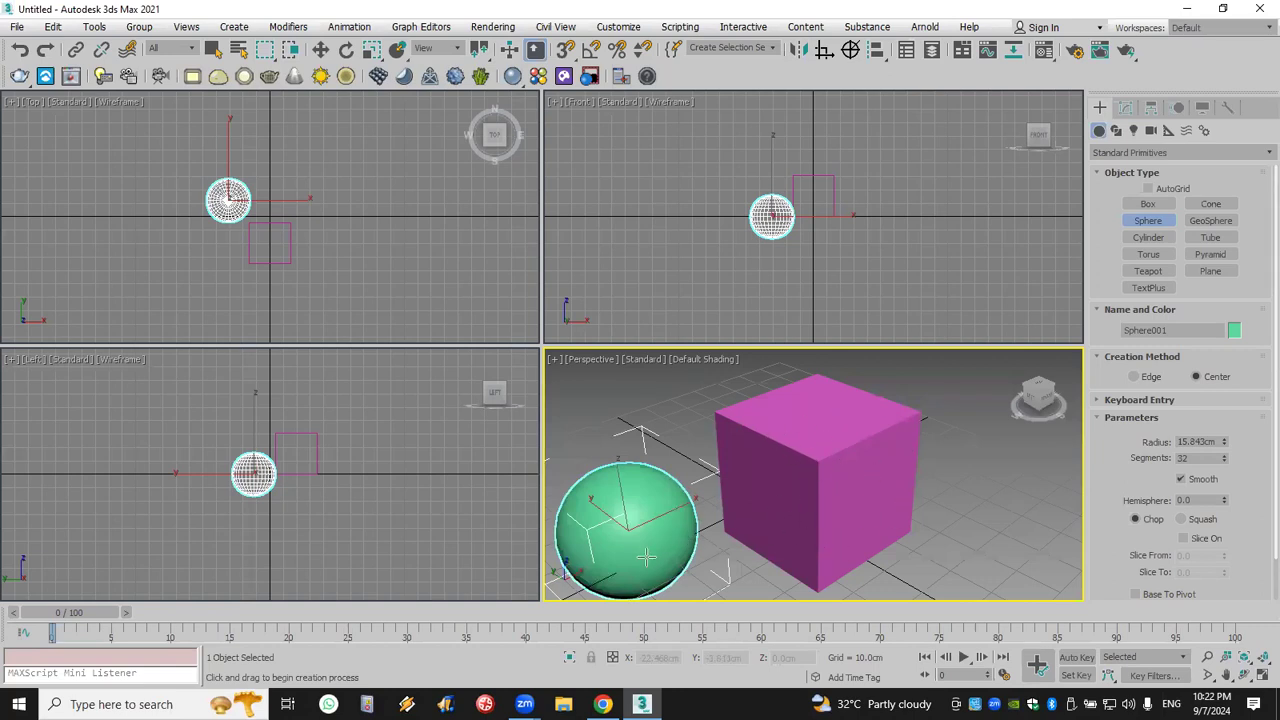
key("Delete")
scroll(837, 472, "down", 4)
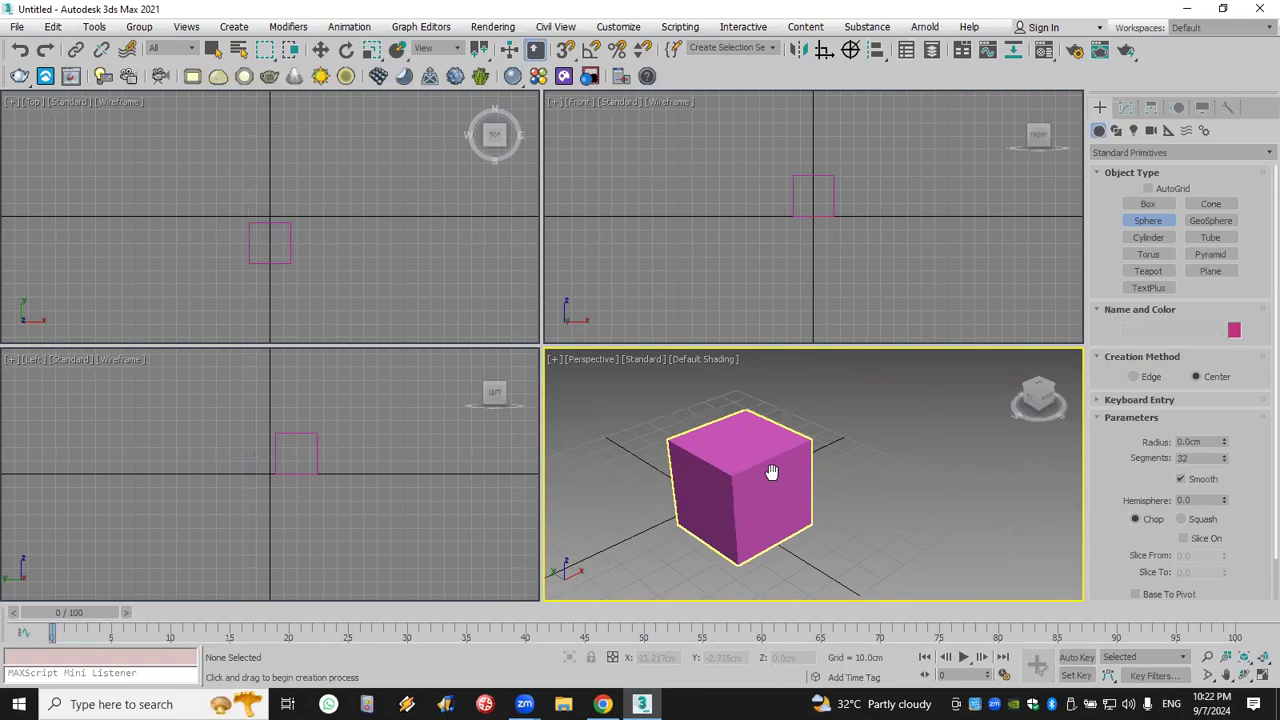
left_click(1258, 660)
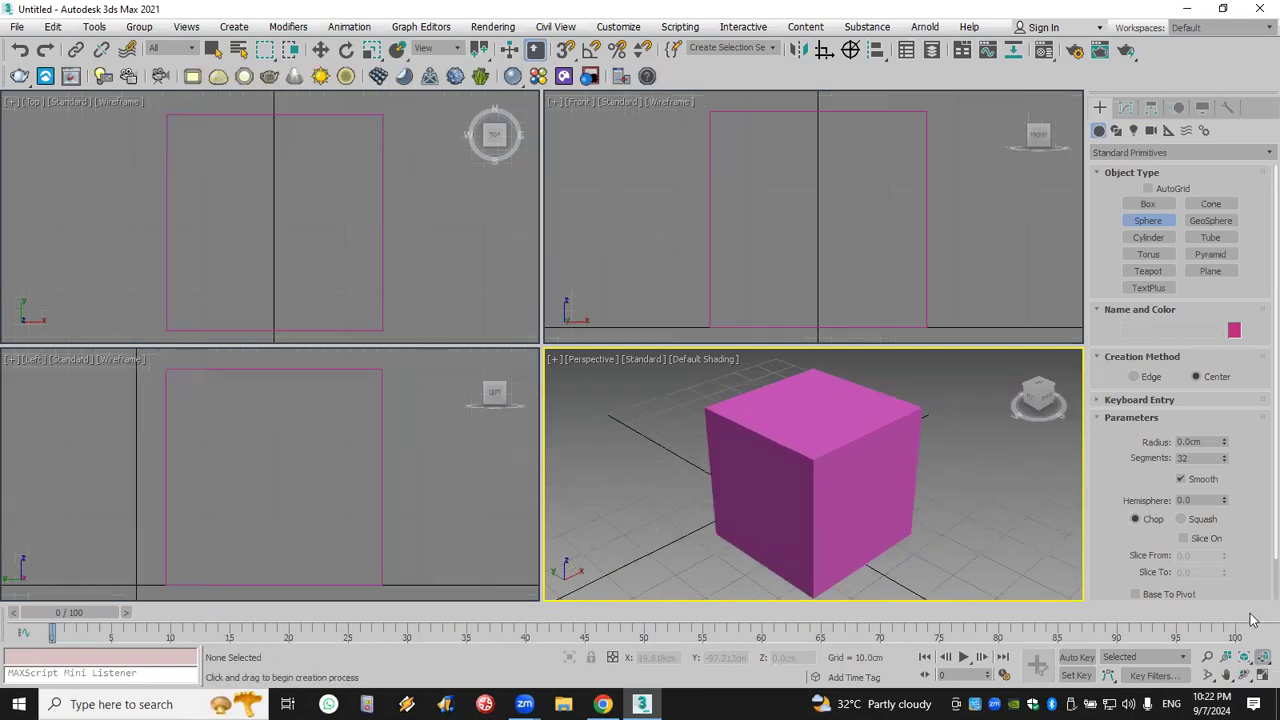
right_click(871, 416)
left_click(871, 416)
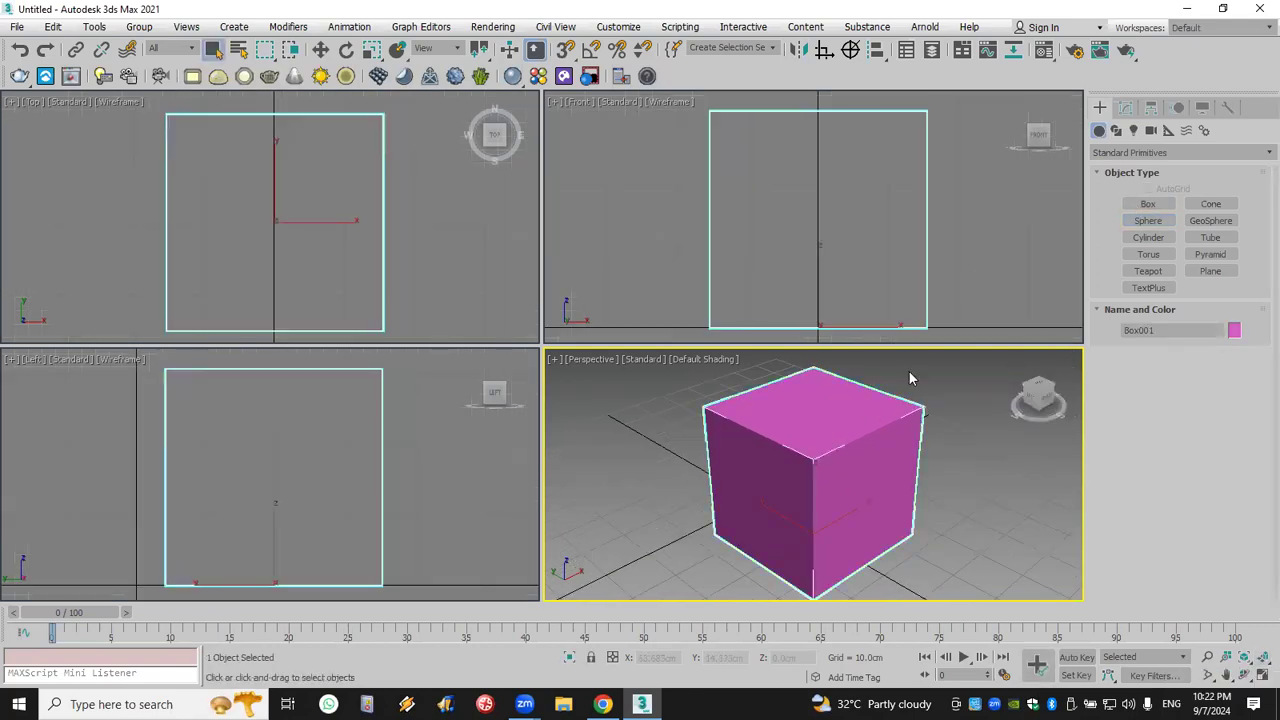
- Apply a Bend modifier to the cube with an angle of 360
left_click(1125, 107)
left_click(1139, 155)
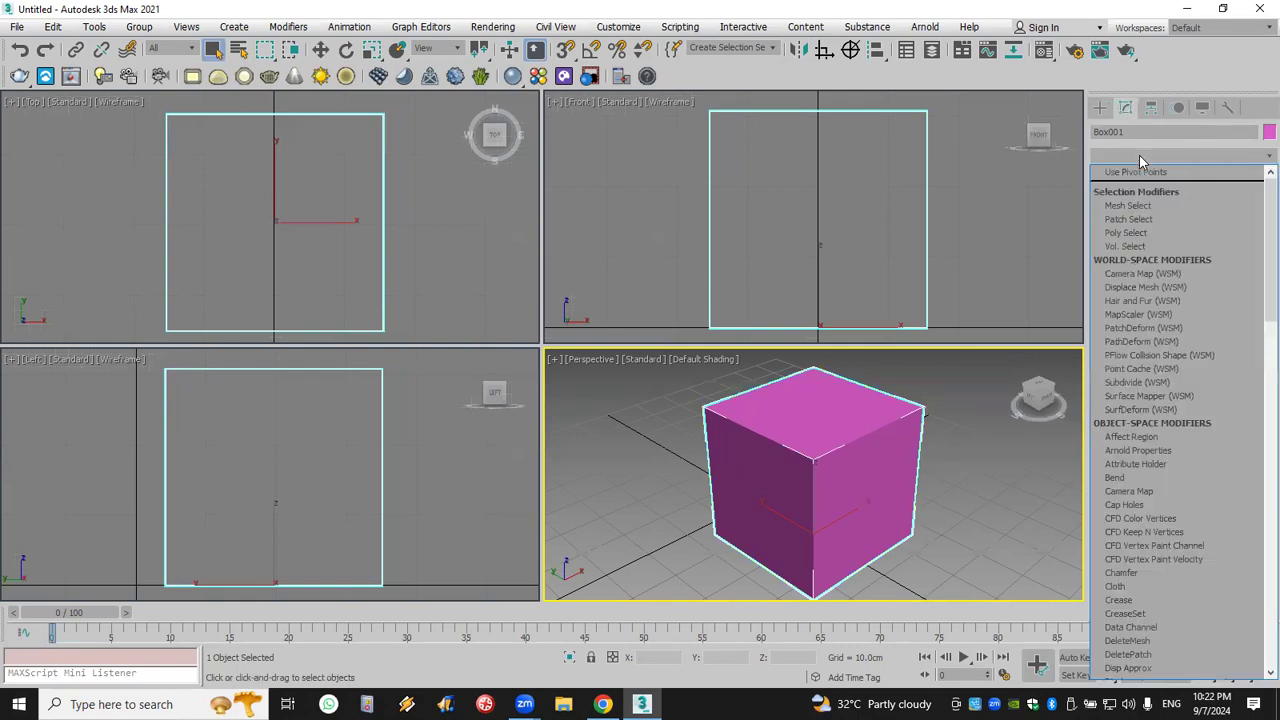
key("b")
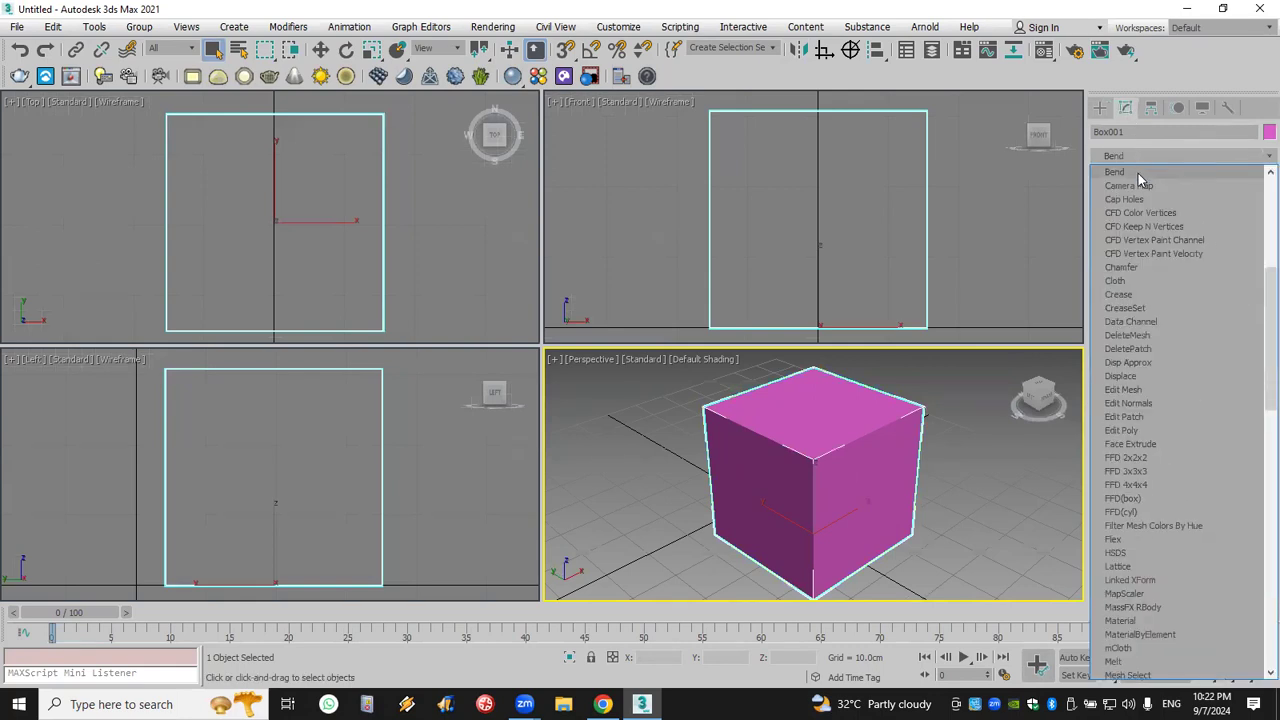
left_click(1145, 172)
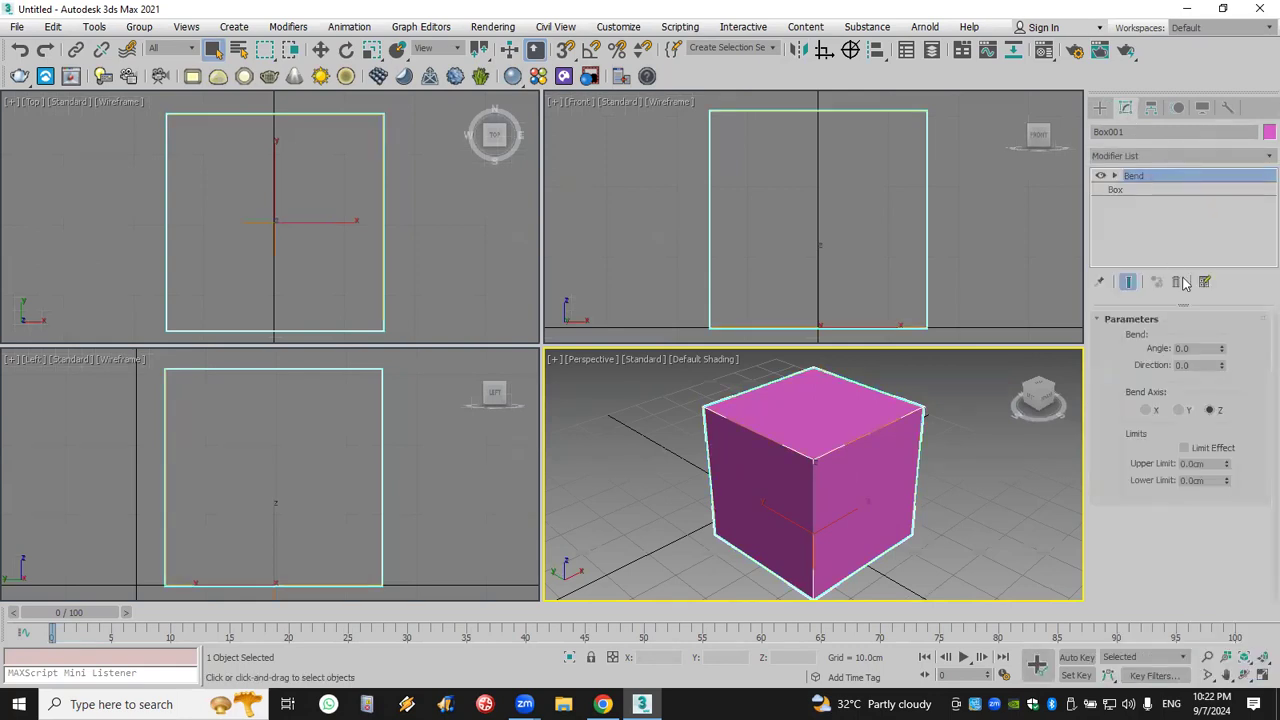
double_click(1198, 347)
type("360")
key("Return")
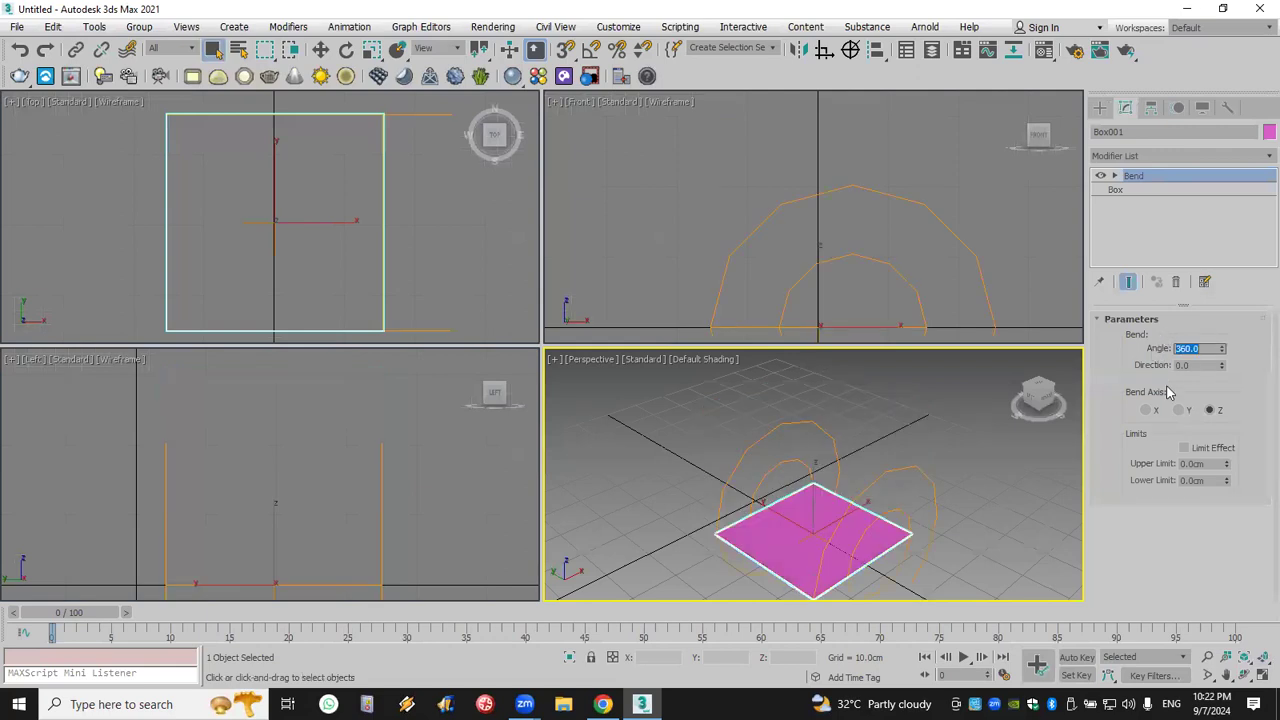
- Increase the base box's segments to 69 in length, 31 in width and 31 in height
left_click(1140, 190)
left_click_drag(1229, 432, 1229, 350)
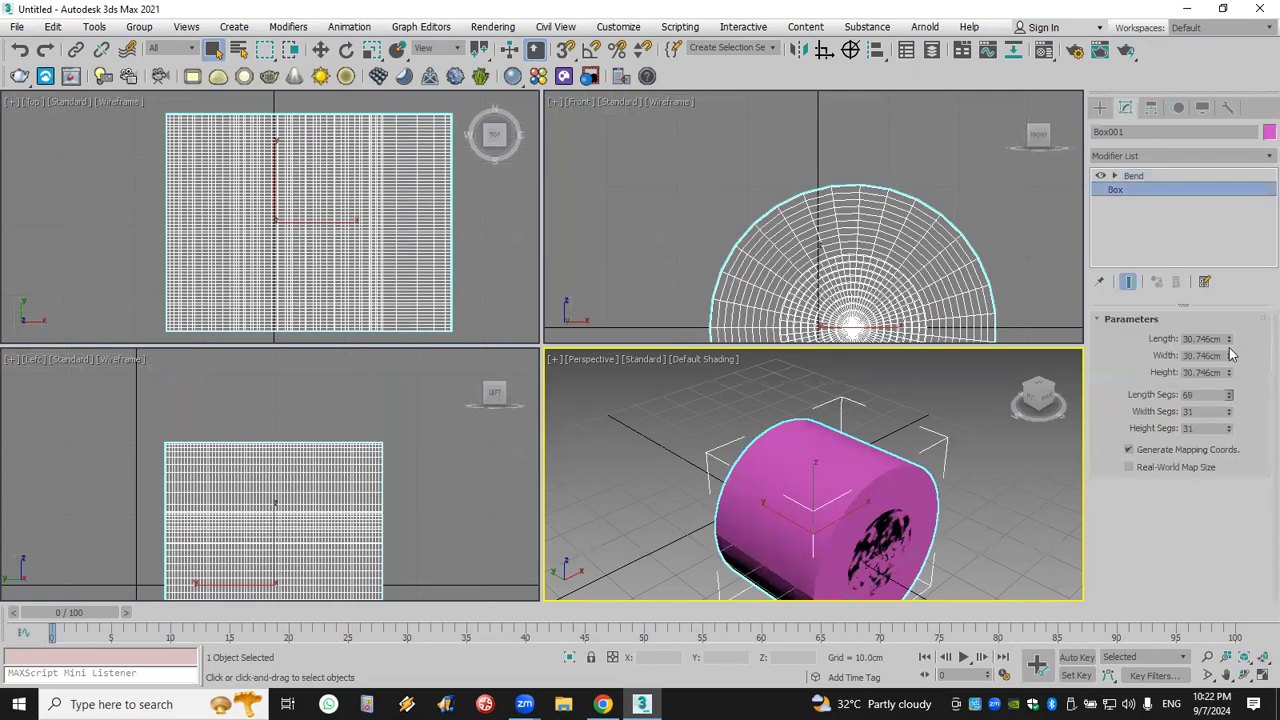
middle_click_drag(988, 490, 950, 445, "alt")
- Stack a second Bend modifier above the first with an angle of 360 and the bend axis set to Y
left_click(1141, 176)
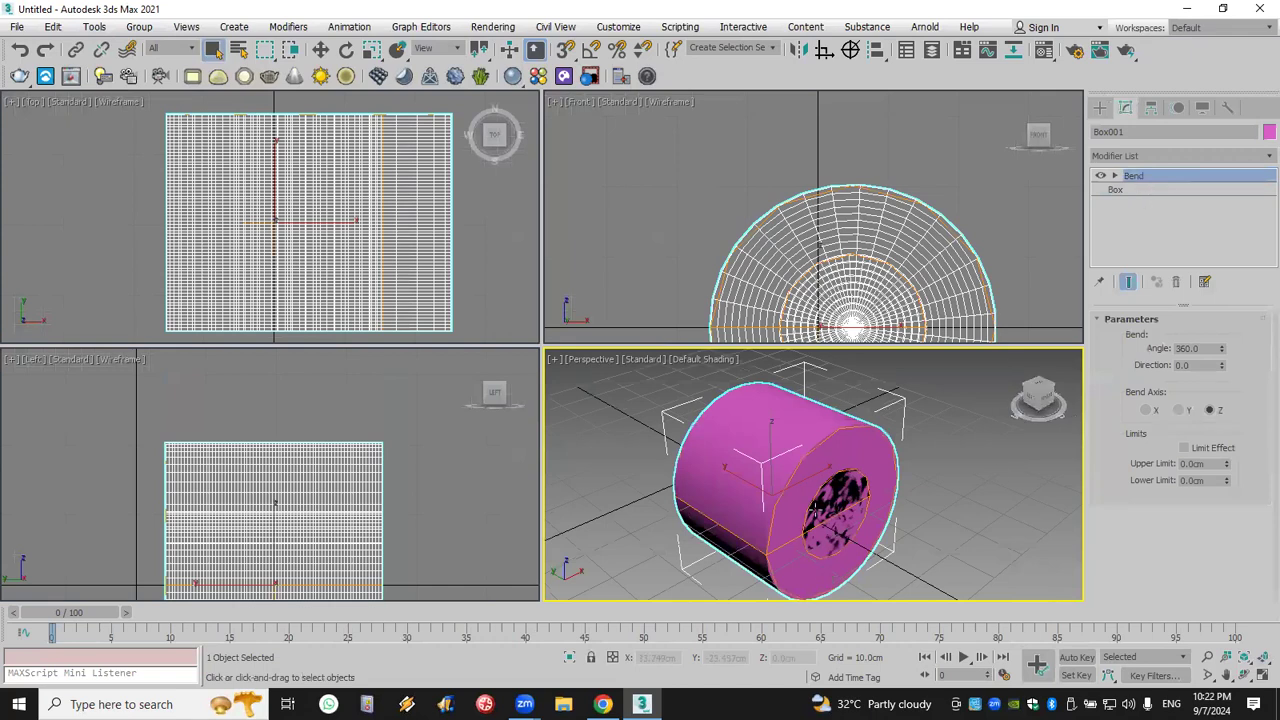
left_click(1168, 158)
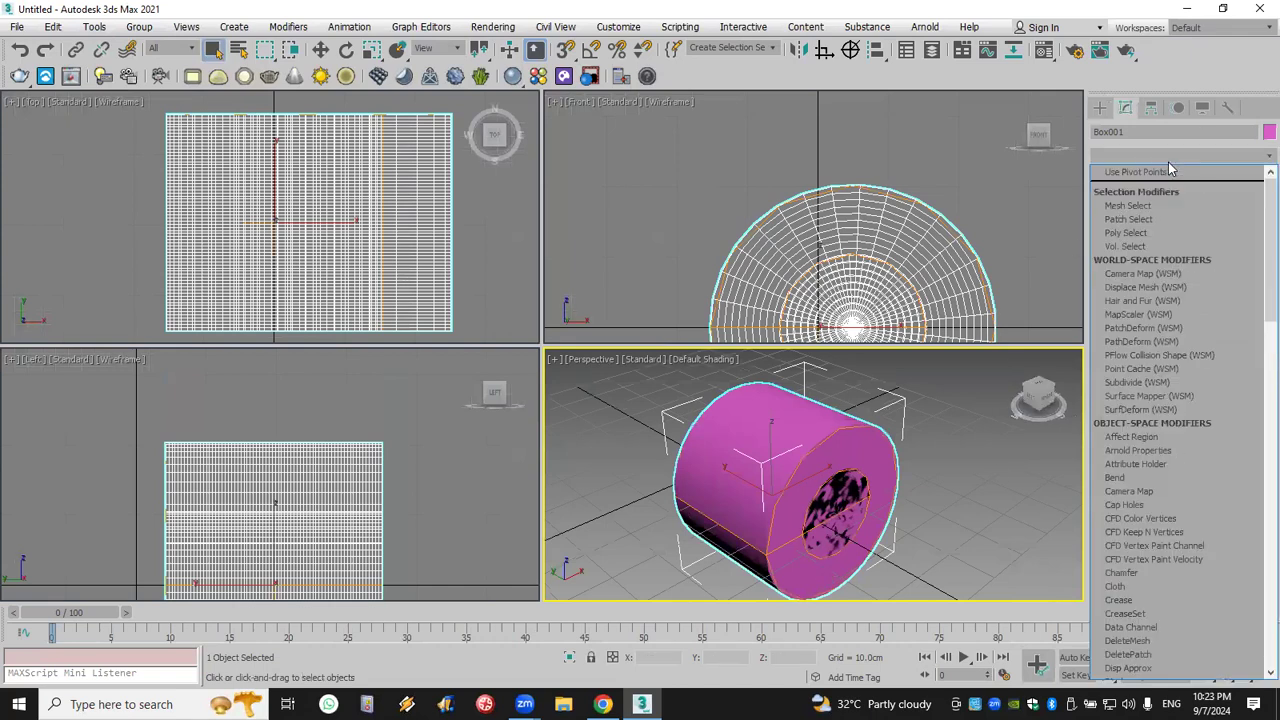
left_click(1157, 173)
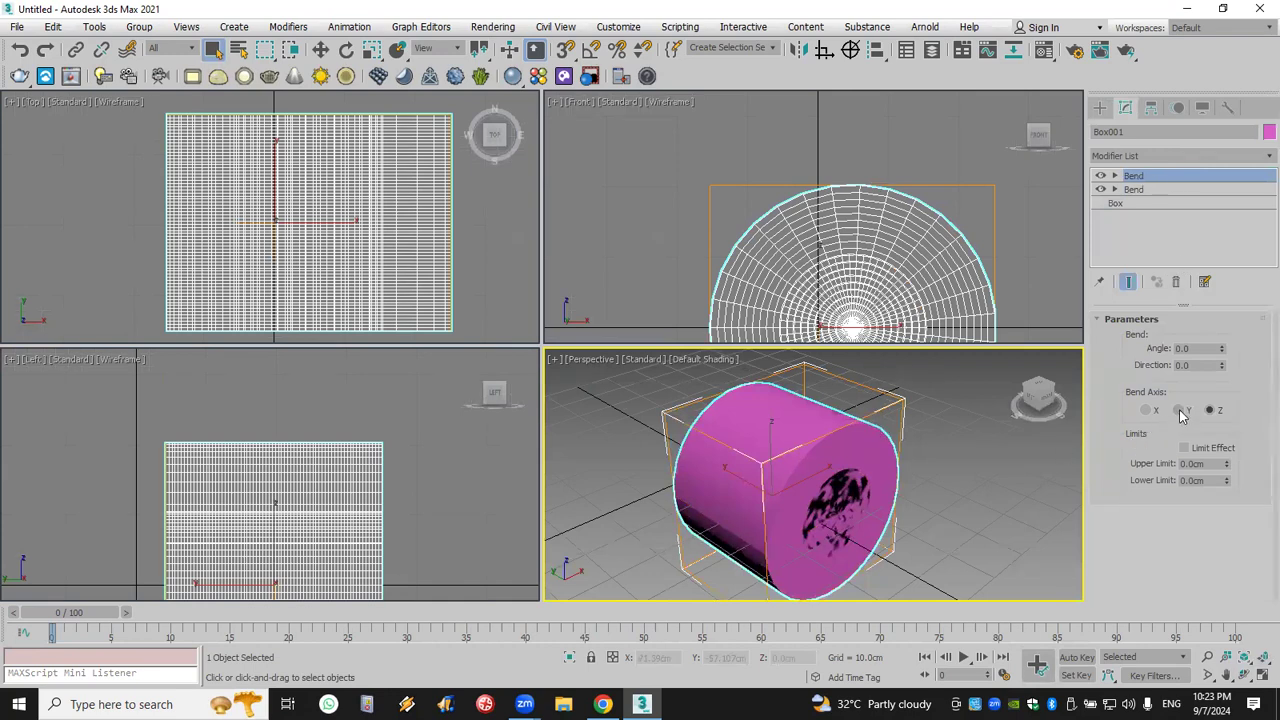
left_click(1145, 411)
left_click(1210, 410)
double_click(1195, 348)
type("360")
key("Return")
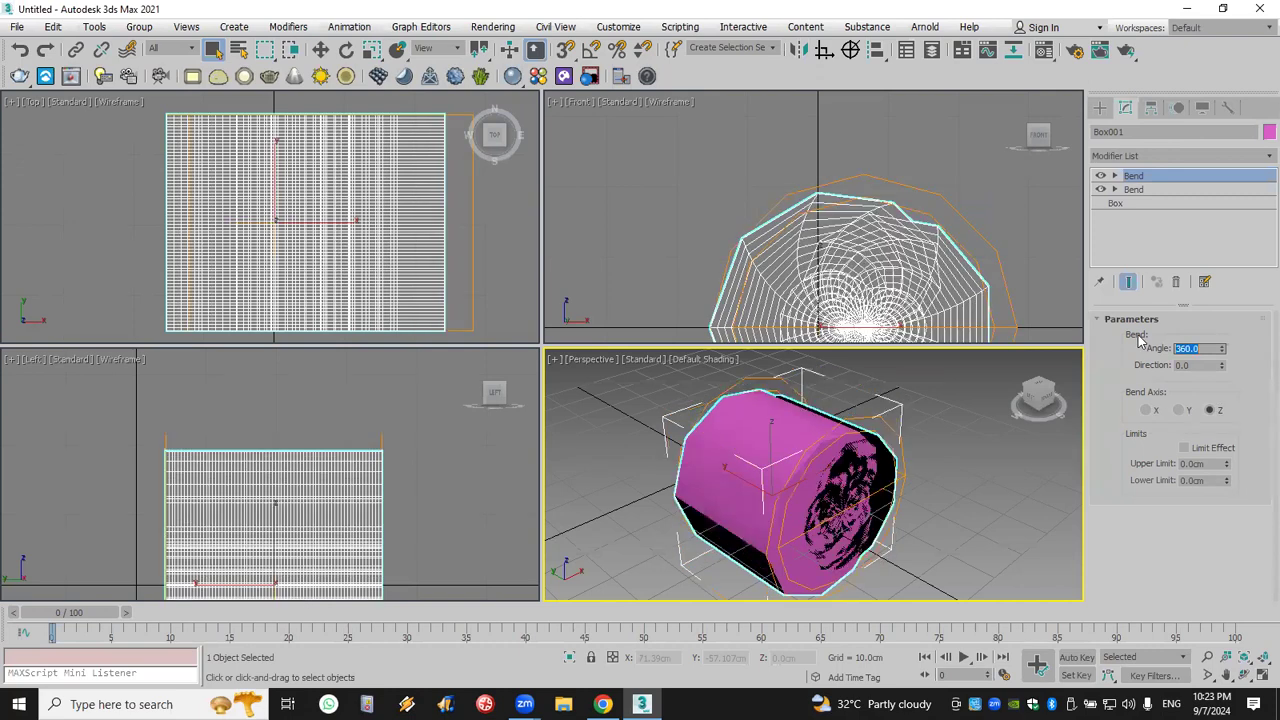
left_click(1179, 410)
middle_click_drag(891, 483, 928, 487)
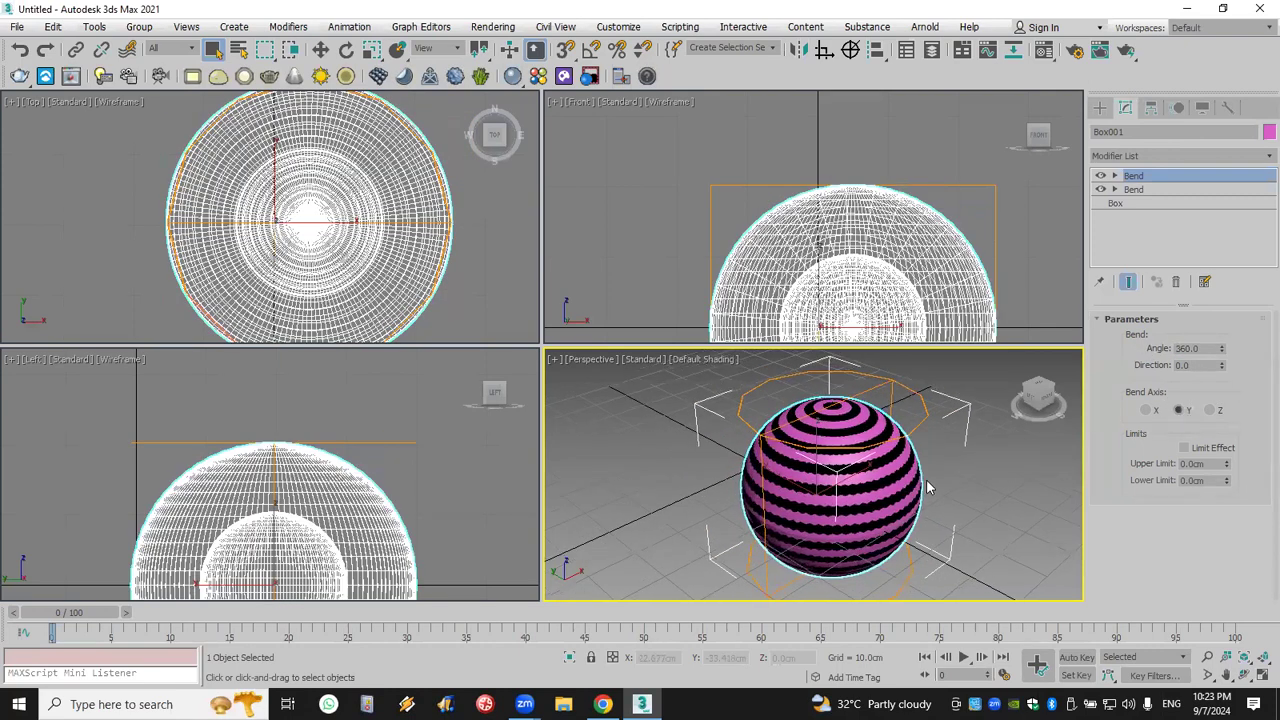
- Replace both Bend modifiers on the box with a Spherify modifier
left_click(1176, 283)
left_click(1176, 283)
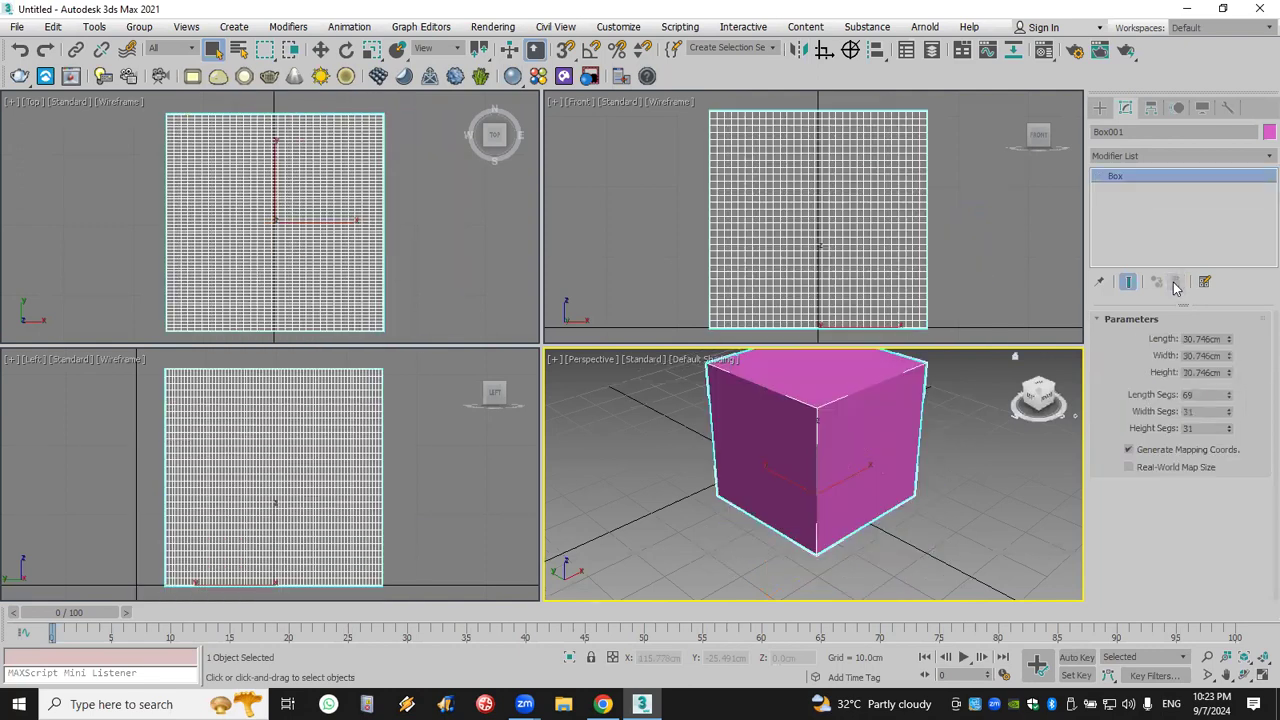
left_click(1173, 154)
type("sp")
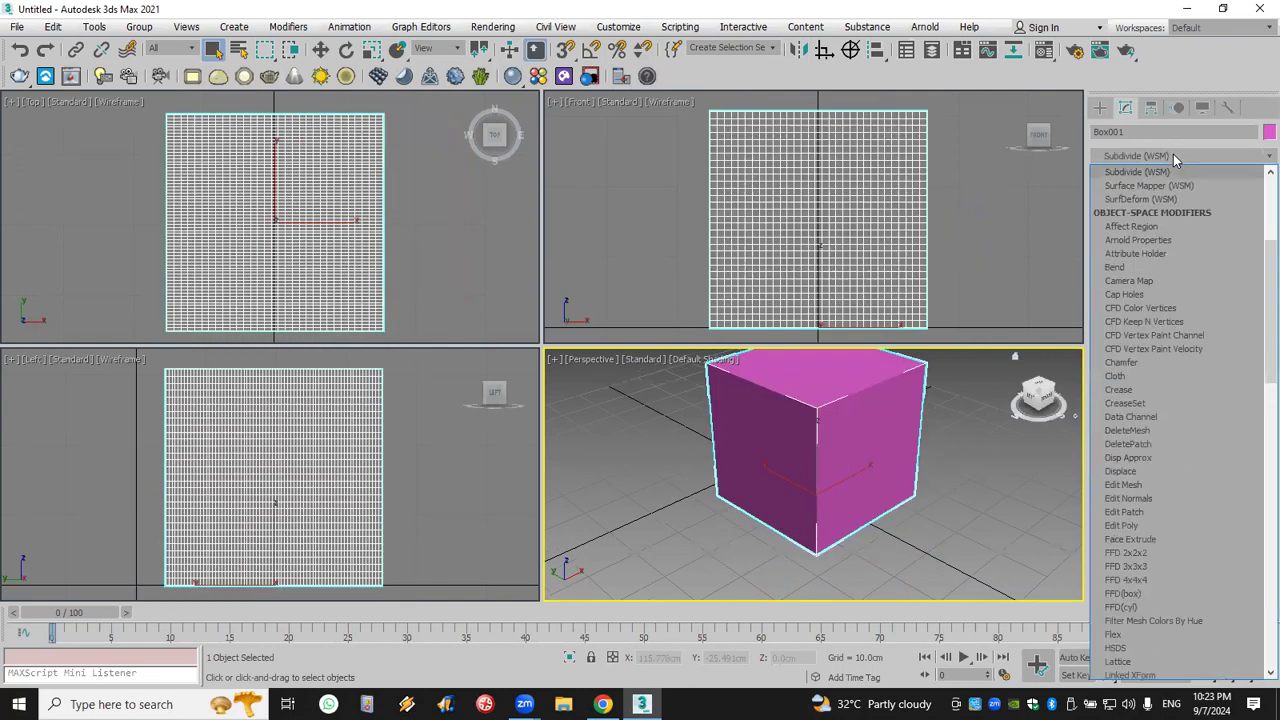
left_click(1152, 222)
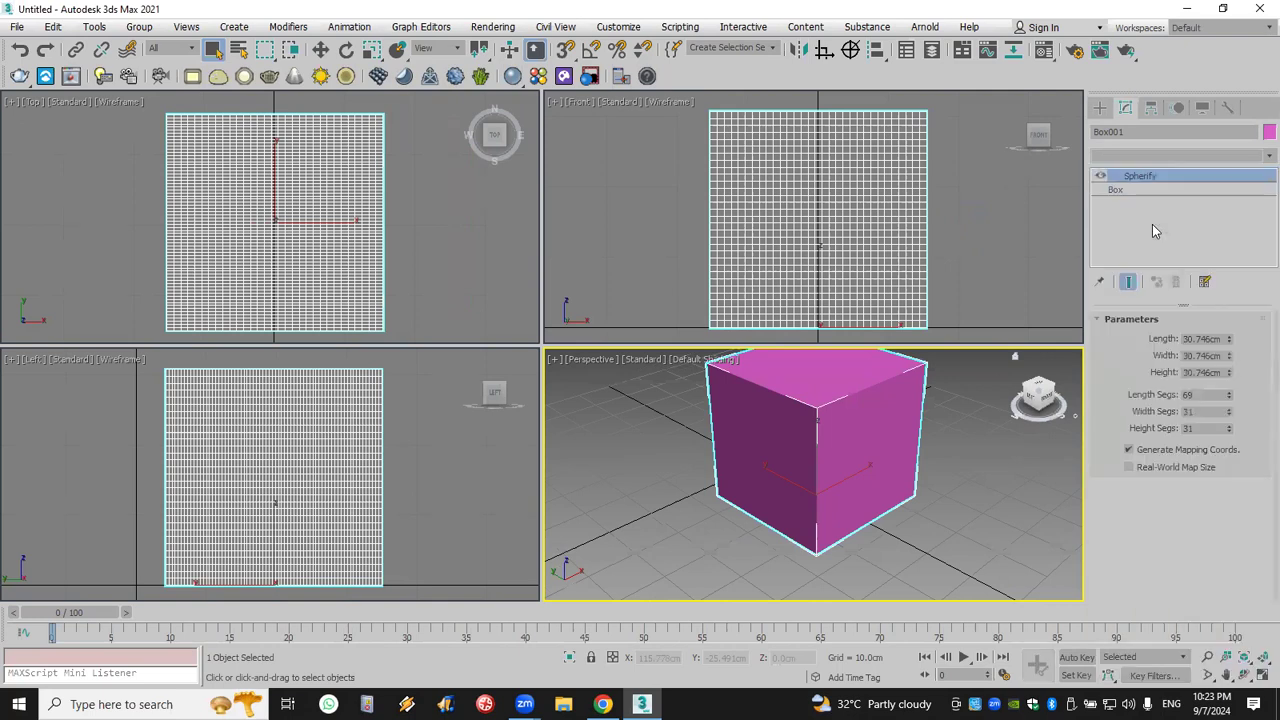
key("z")
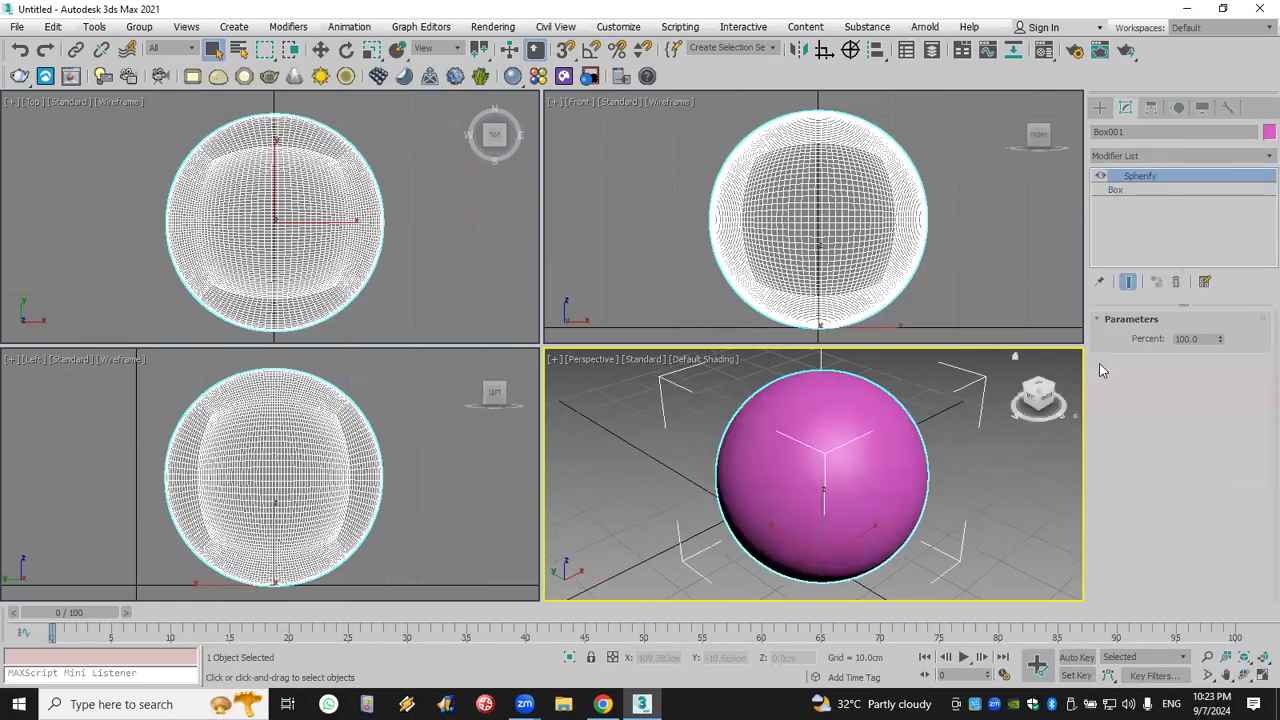
- Vary the Spherify percentage and remove the modifier from the box
left_click_drag(1218, 340, 1213, 307)
left_click(1176, 283)
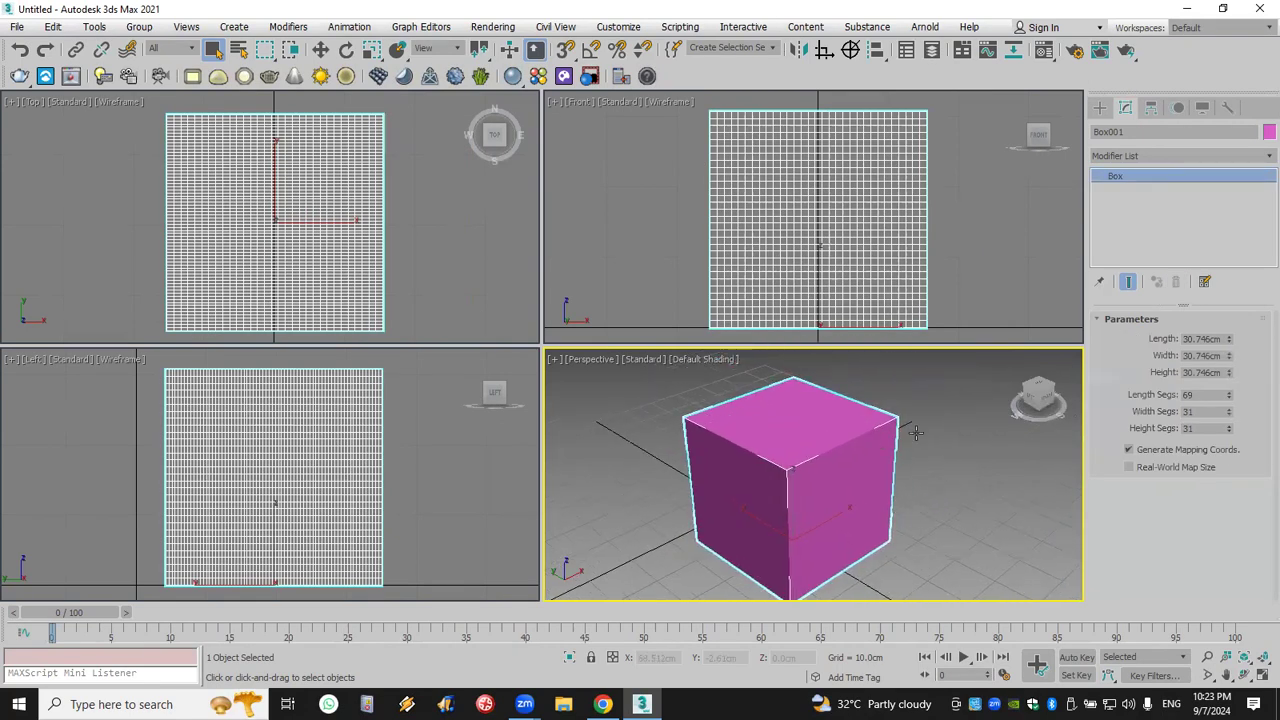
- Set the box's length, width and height to 10 cm each
double_click(1200, 338)
type("10")
double_click(1212, 355)
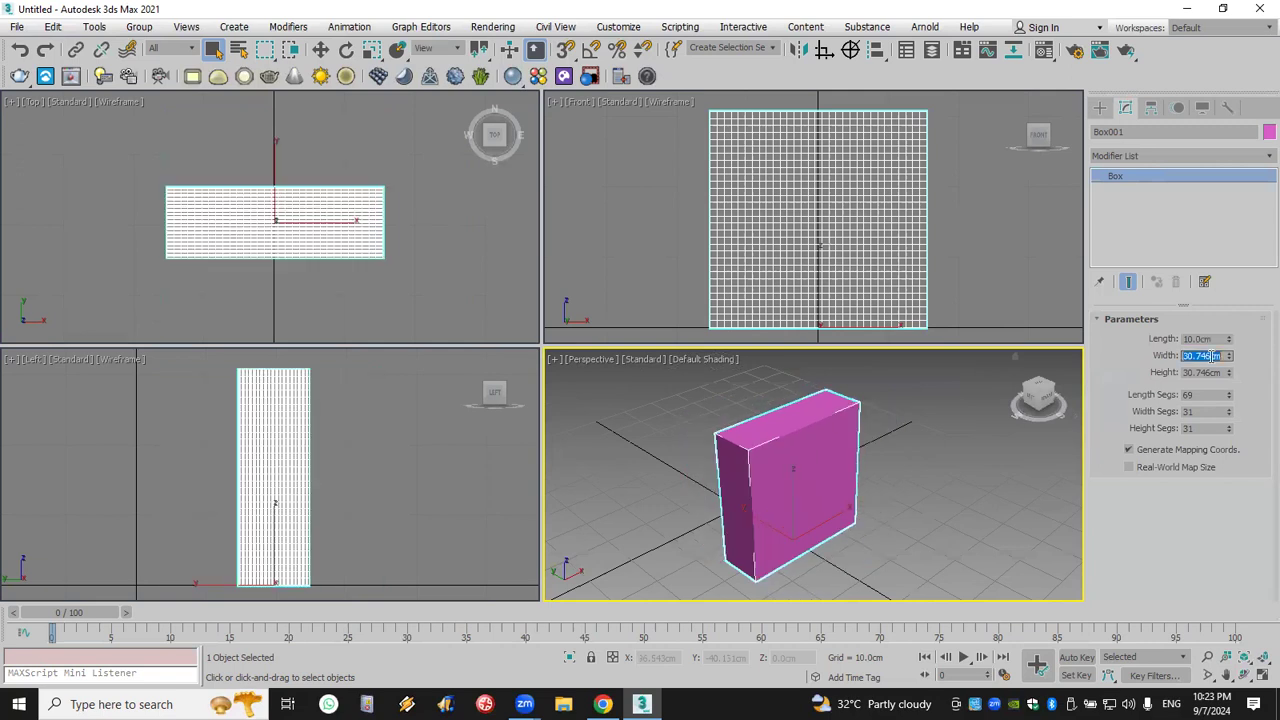
type("10")
key("Return")
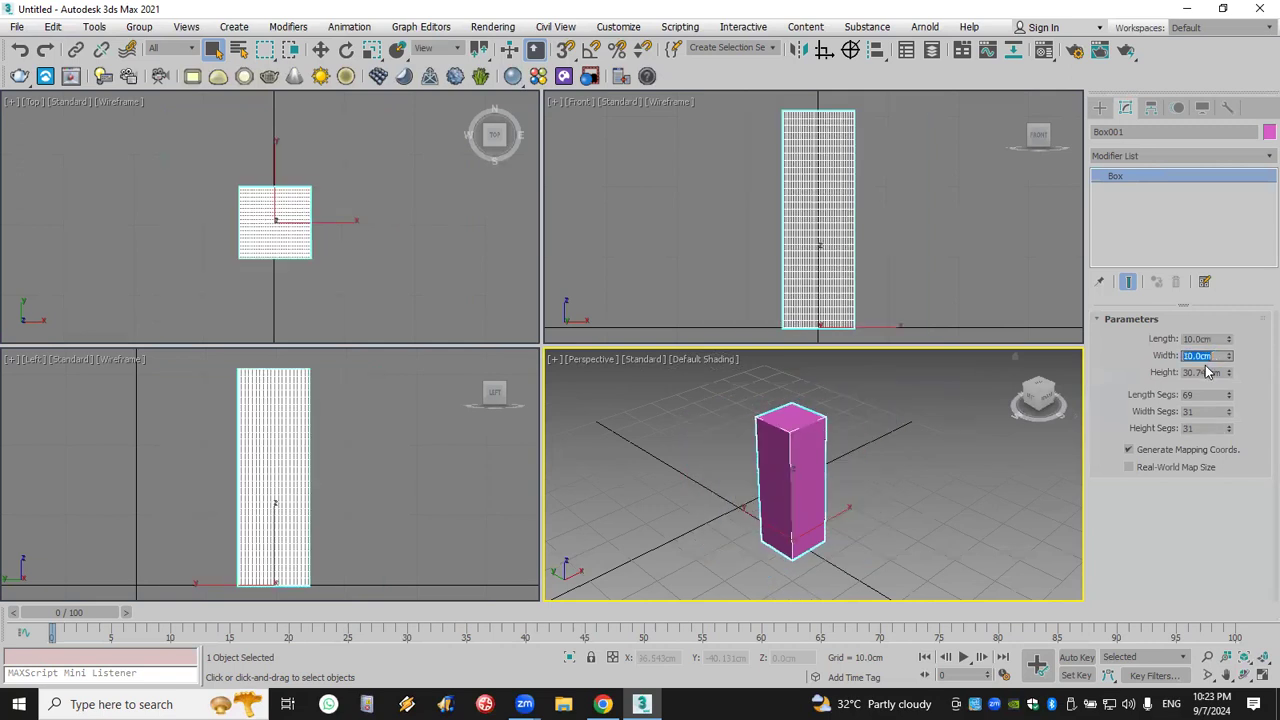
double_click(1212, 372)
type("10")
key("Return")
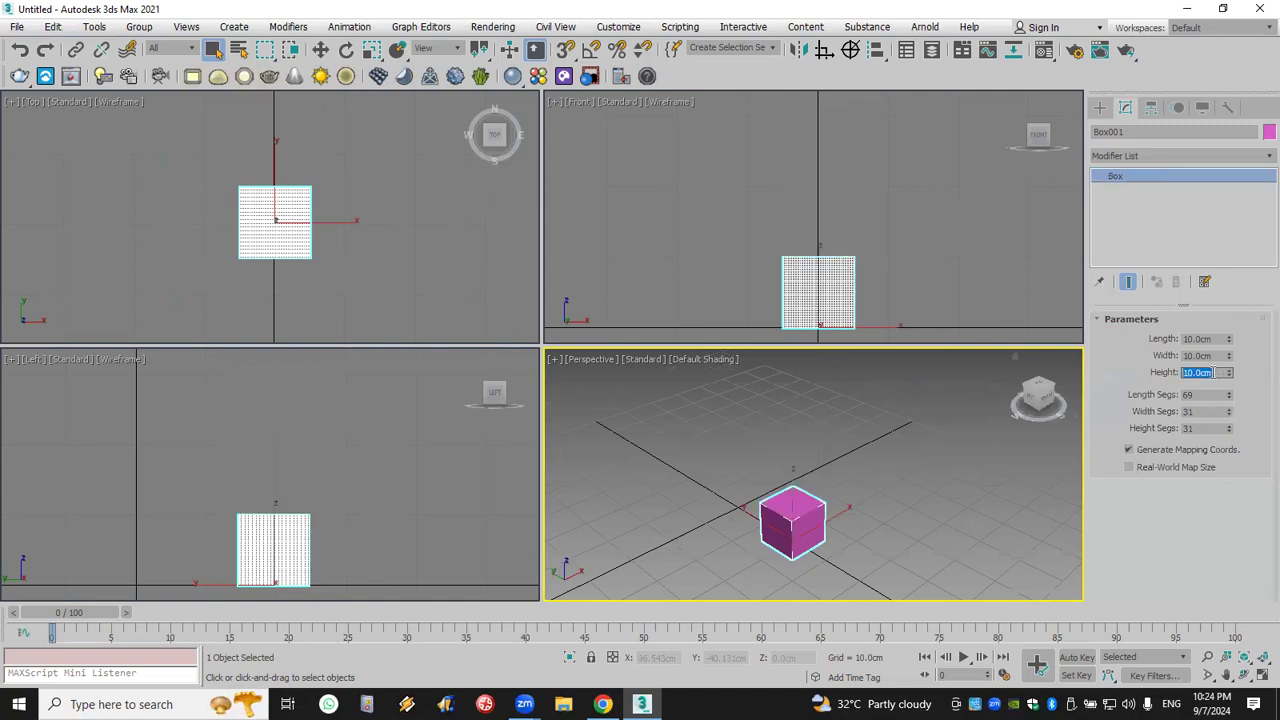
- Set the box's height to 100 cm to make a tall column
type("100")
key("Return")
left_click(1260, 652)
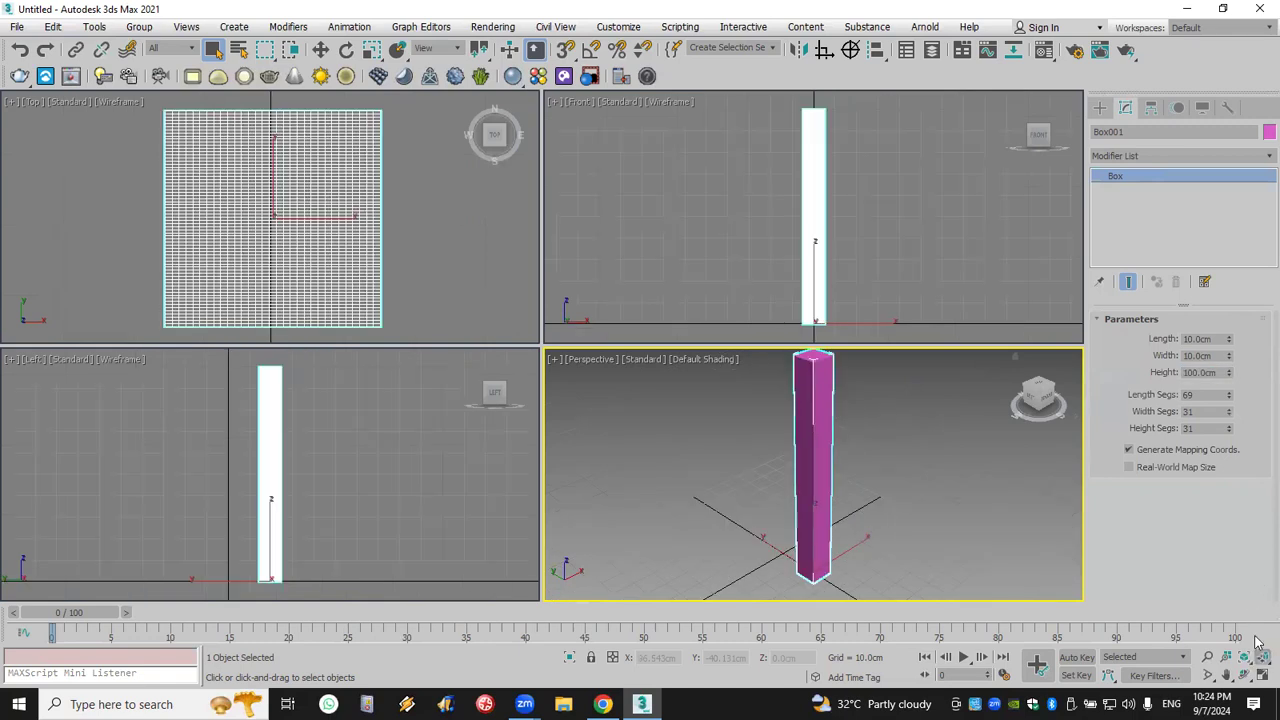
right_click(846, 169)
scroll(846, 169, "up", 4)
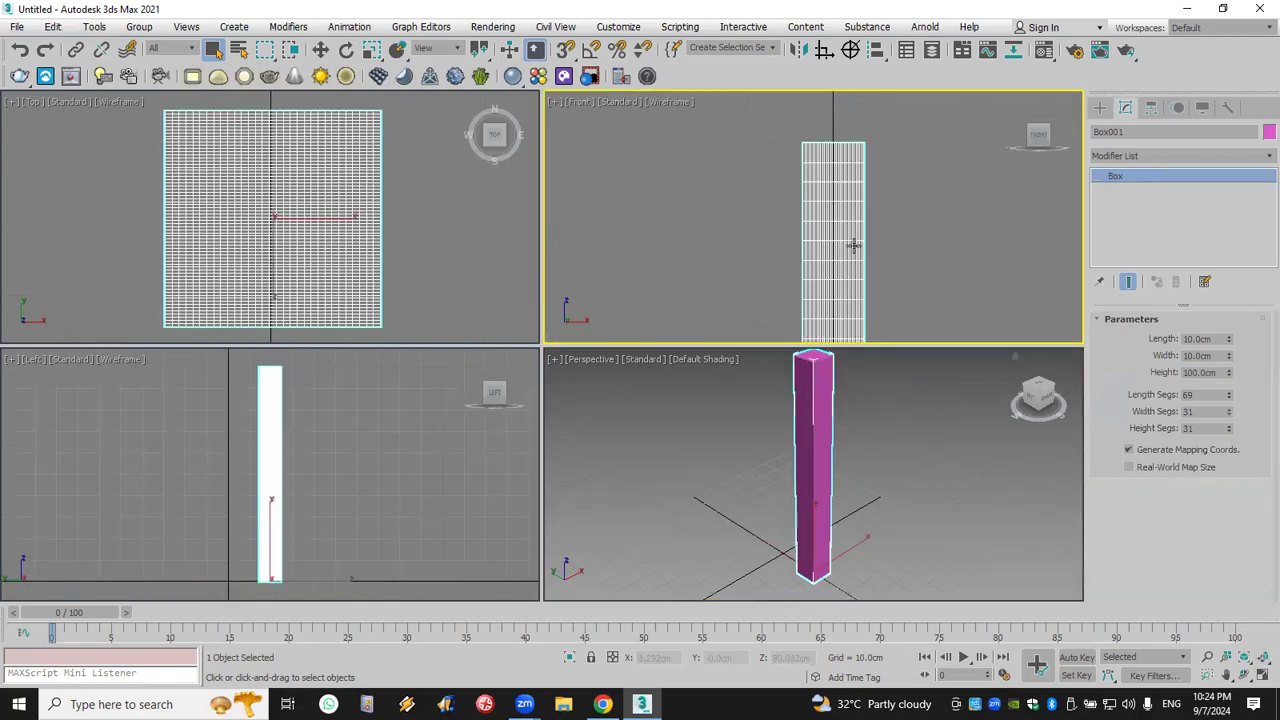
- Increase the column's height segments to 128
left_click_drag(1228, 428, 1228, 340)
scroll(830, 275, "down", 2)
middle_click_drag(821, 416, 808, 435)
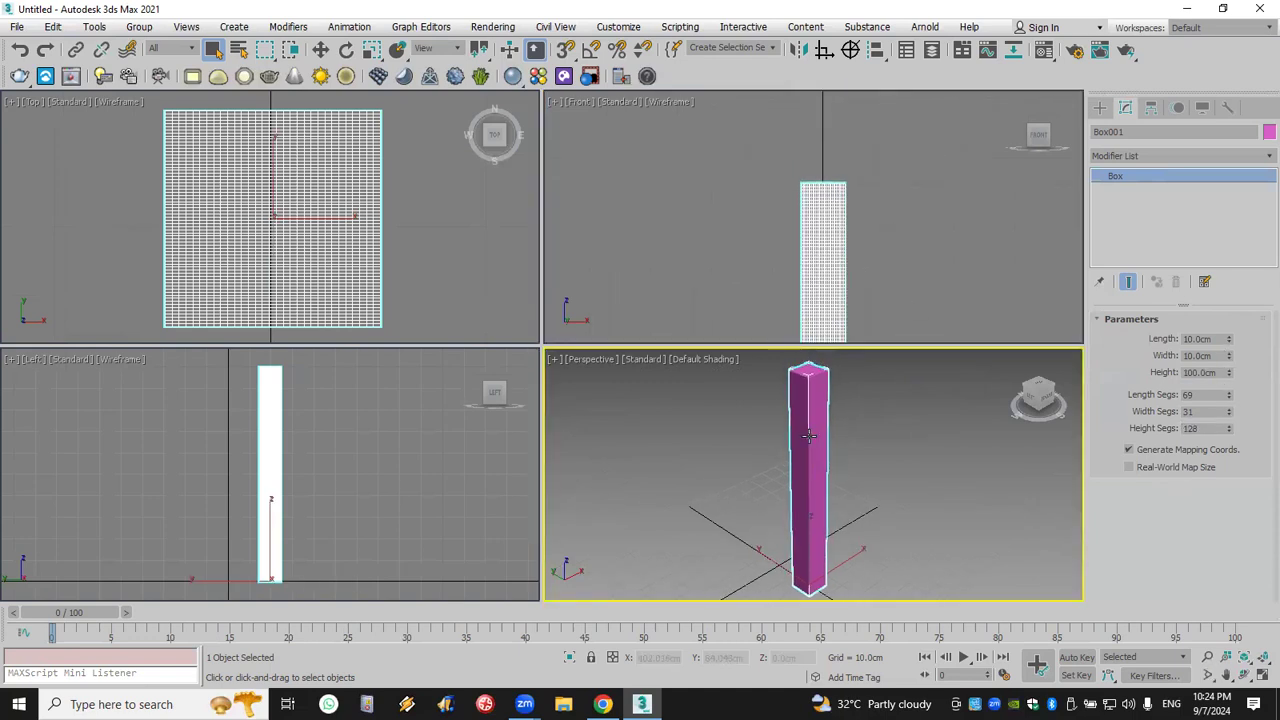
scroll(808, 435, "down", 2)
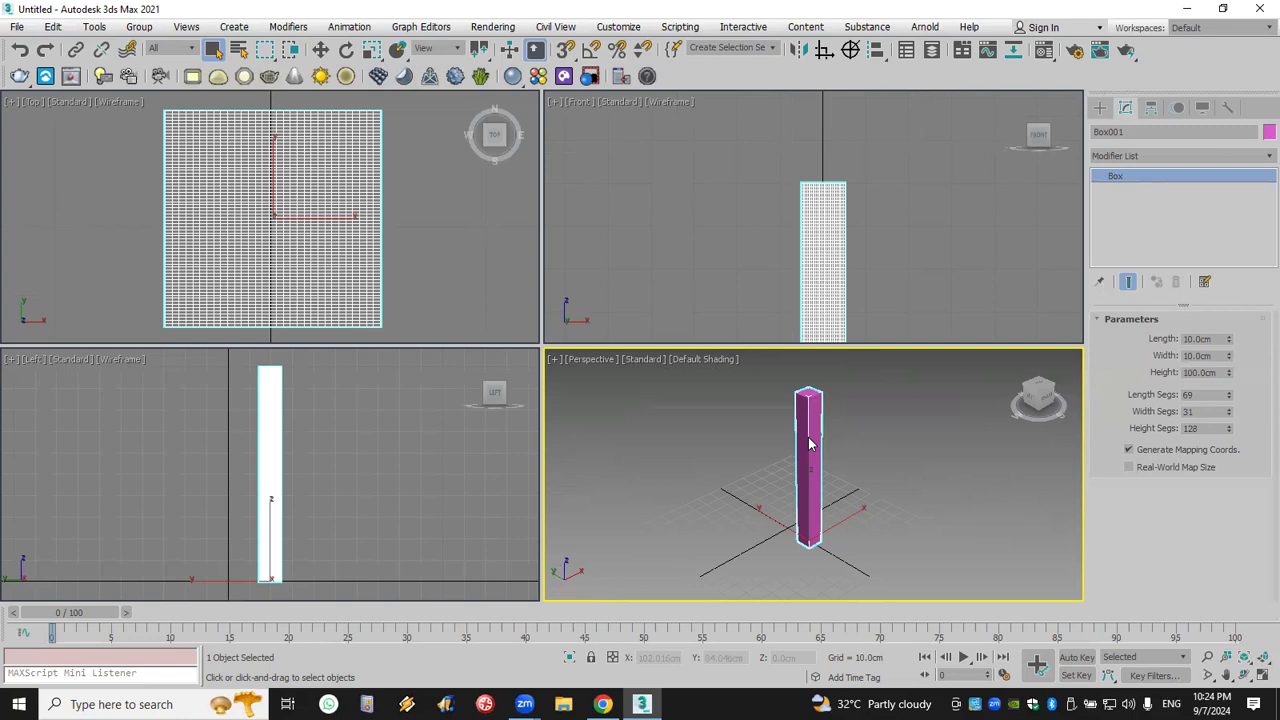
middle_click(831, 274)
scroll(836, 287, "up", 2)
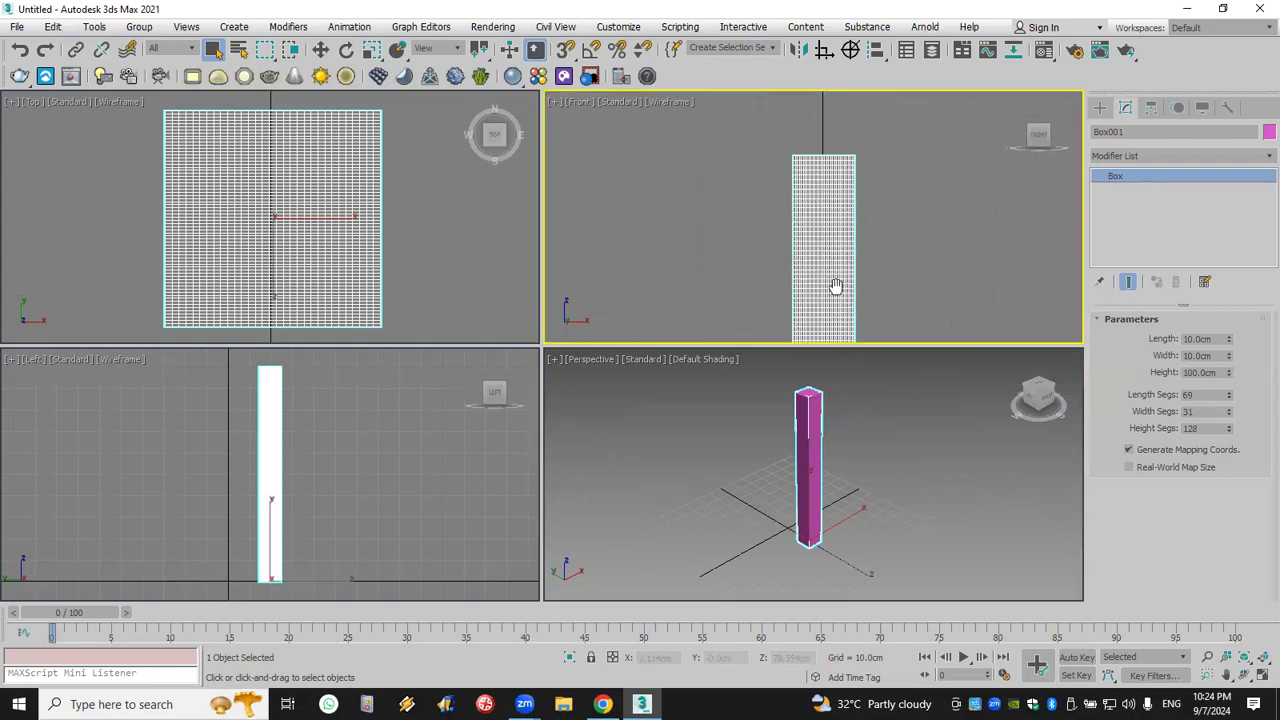
- Add an Edit Mesh modifier to the column and expand its sub-object levels
left_click(1137, 152)
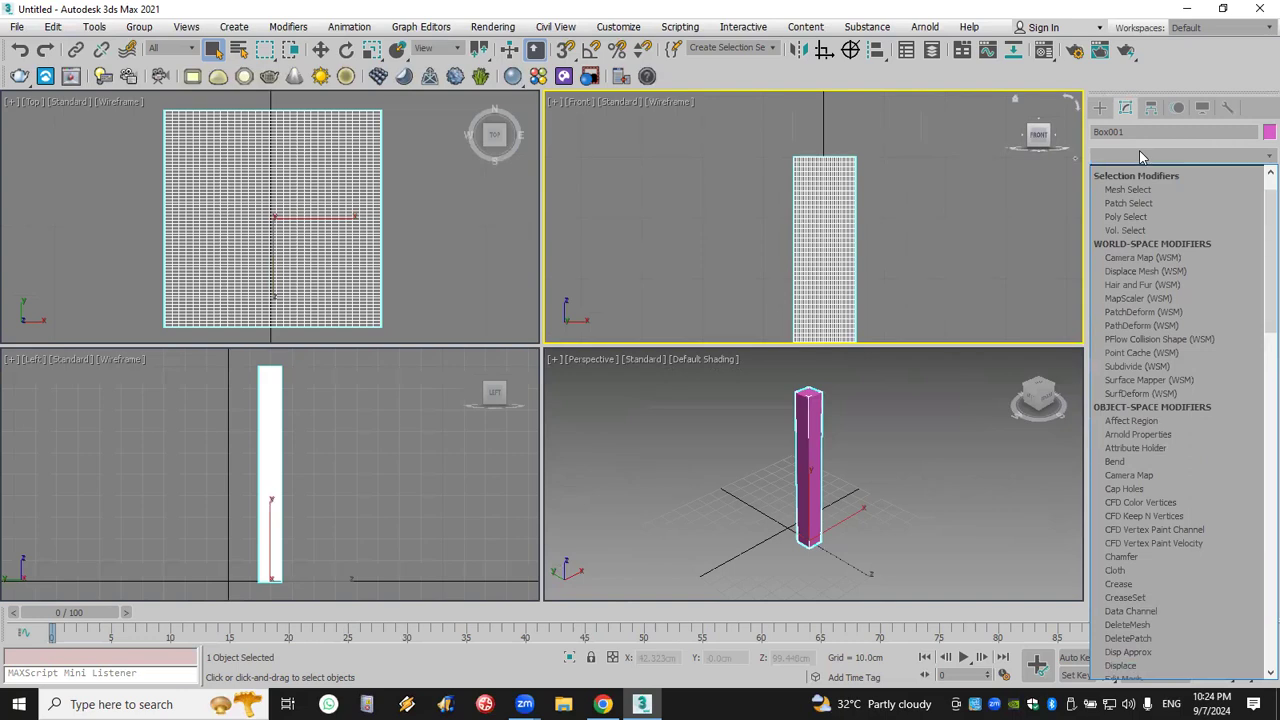
key("e")
left_click(1151, 175)
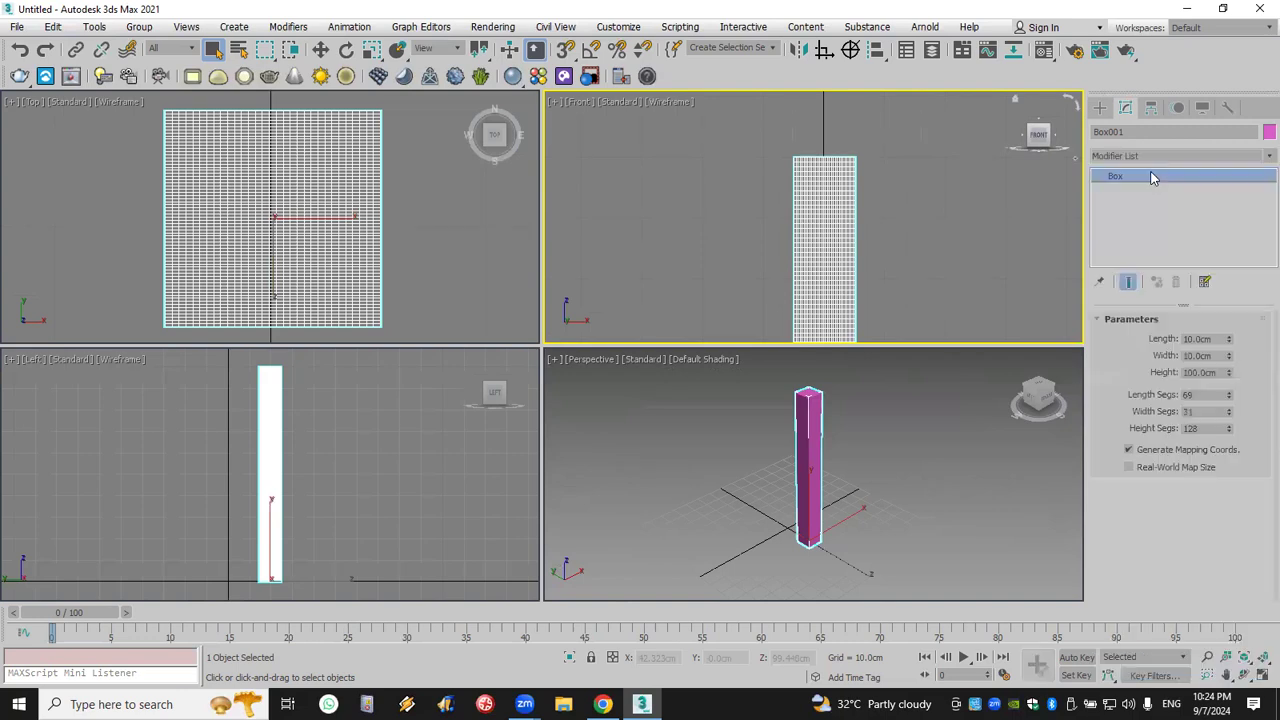
scroll(894, 194, "up", 4)
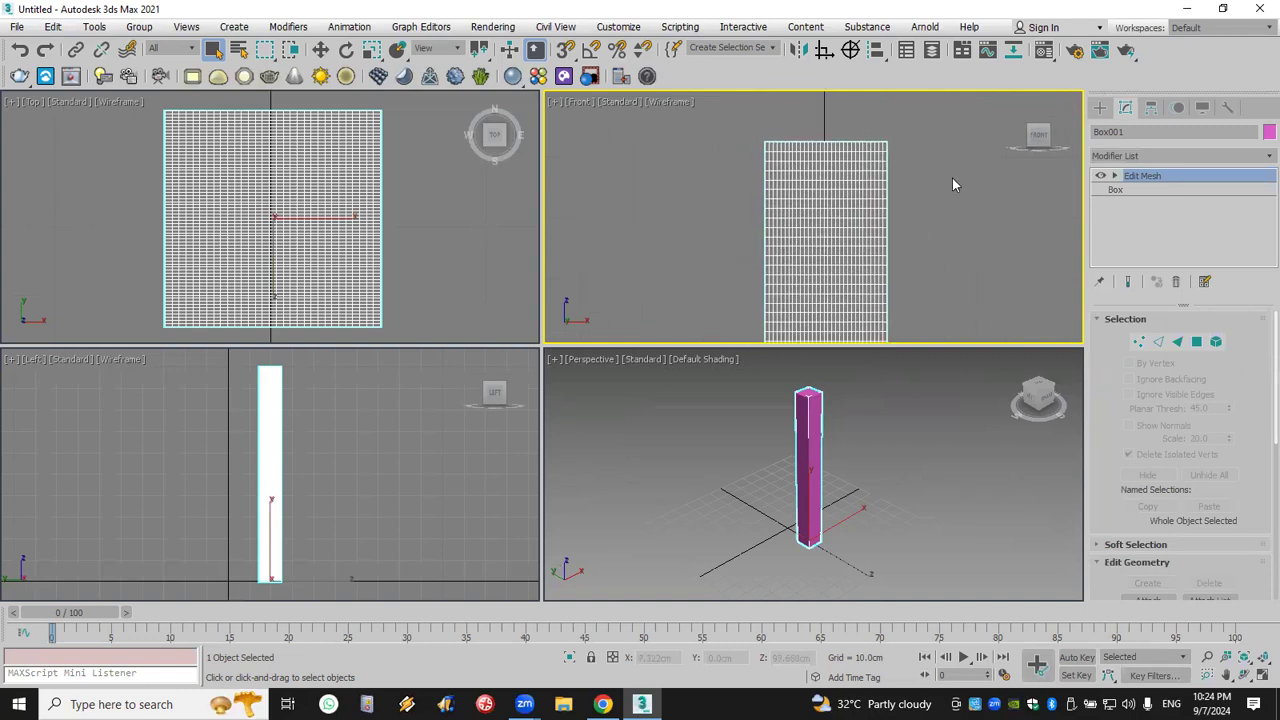
left_click(1115, 176)
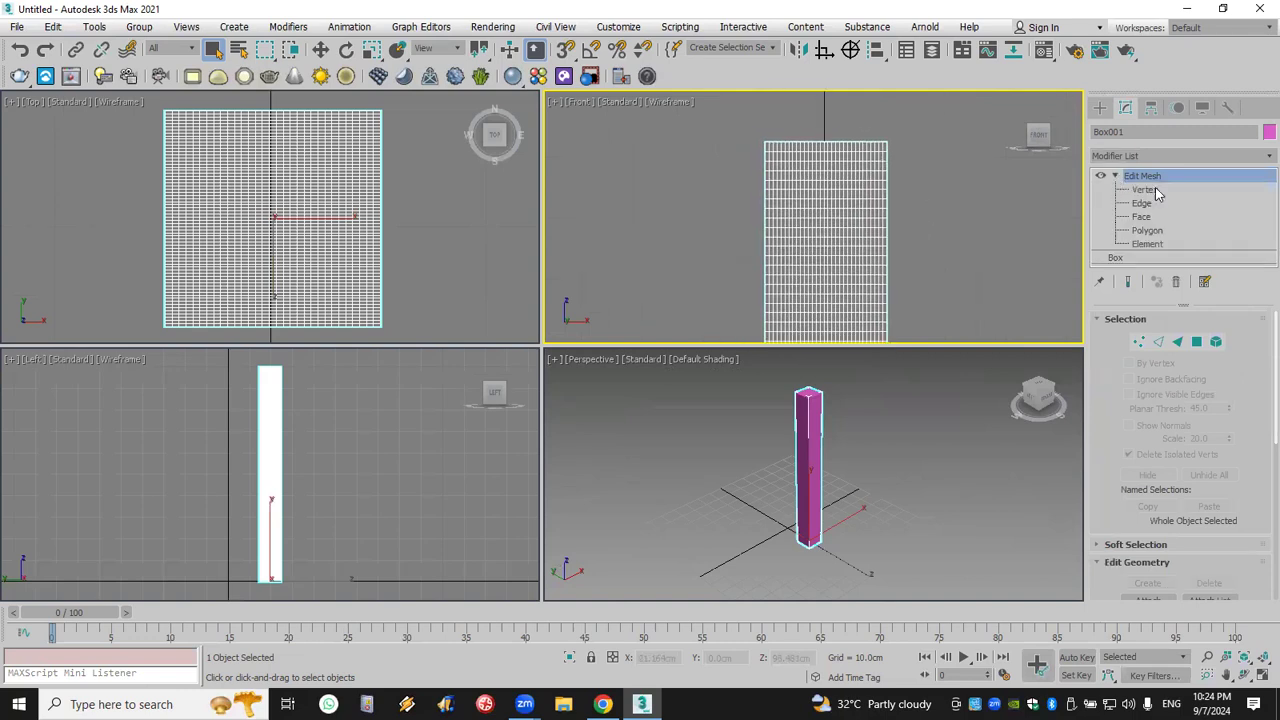
- Demonstrate the Vertex and Edge levels of Edit Mesh, selecting edges along the column's side in the front view
left_click(1143, 189)
left_click_drag(718, 240, 678, 245)
left_click(1141, 203)
scroll(930, 207, "up", 8)
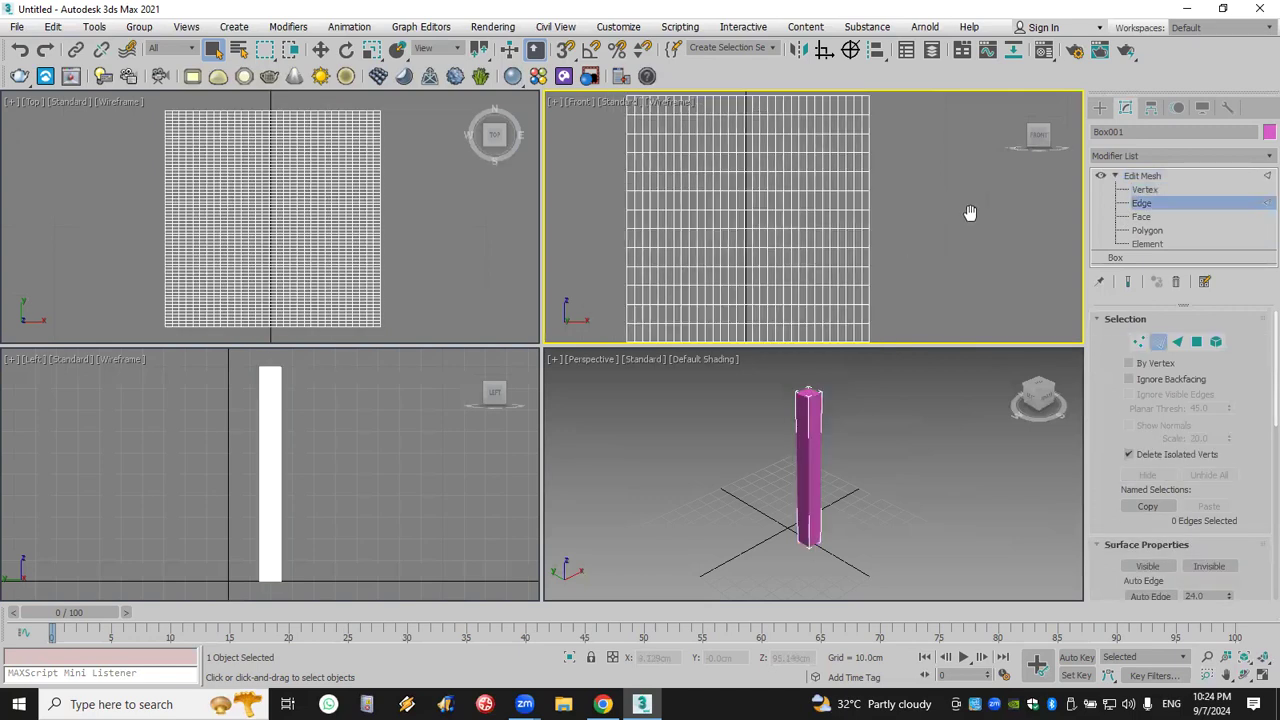
left_click_drag(932, 219, 858, 250)
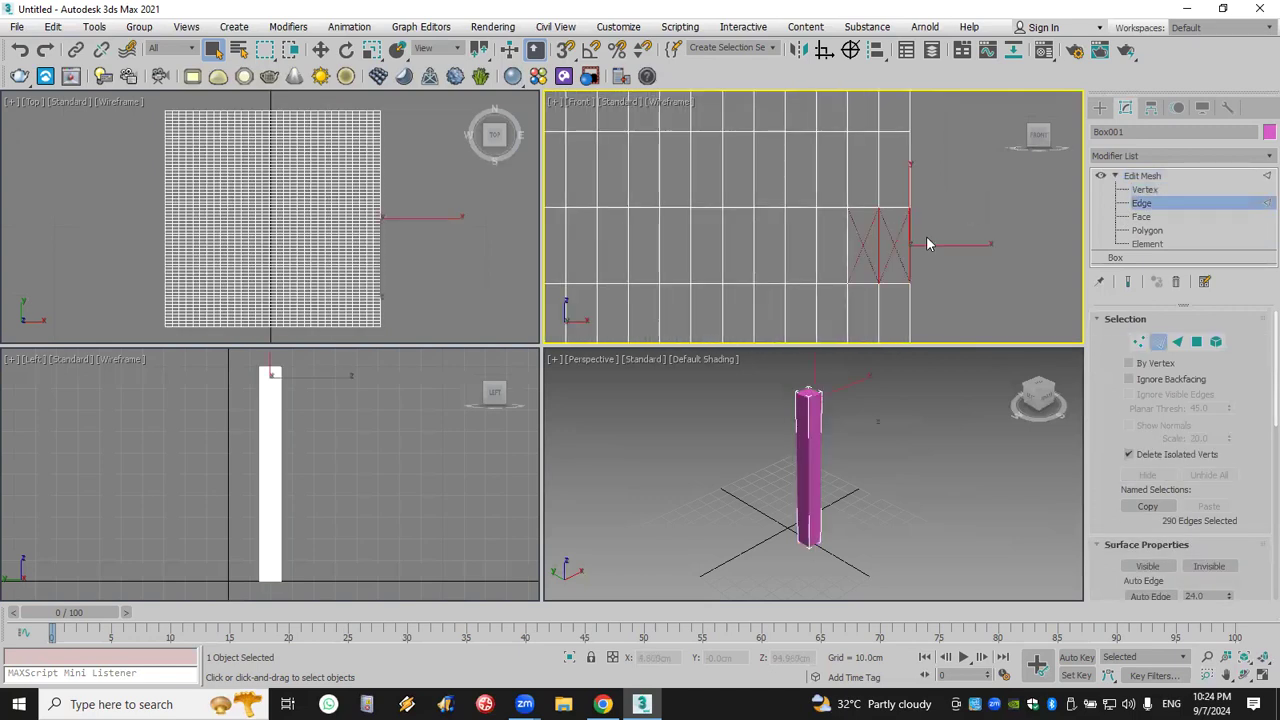
- Demonstrate the Face and Polygon levels by selecting triangular faces and then rectangular polygons near the column's top
left_click(1141, 216)
left_click(896, 243)
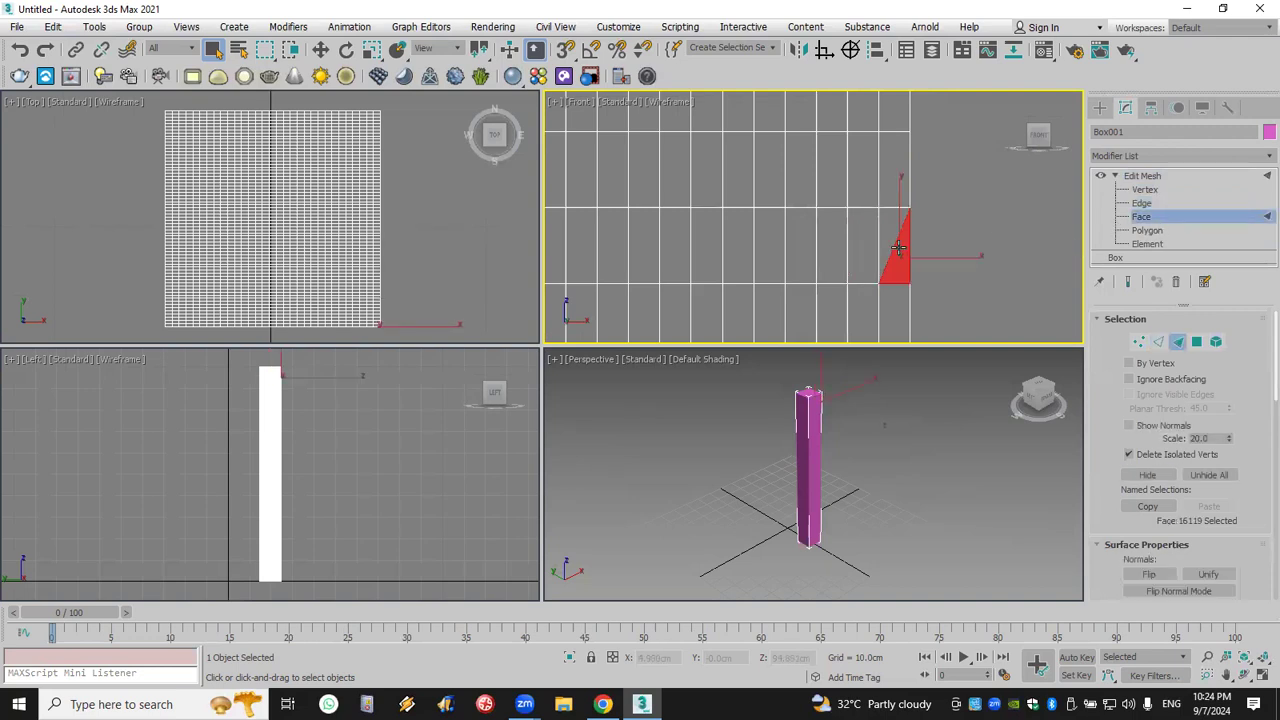
left_click(1147, 231)
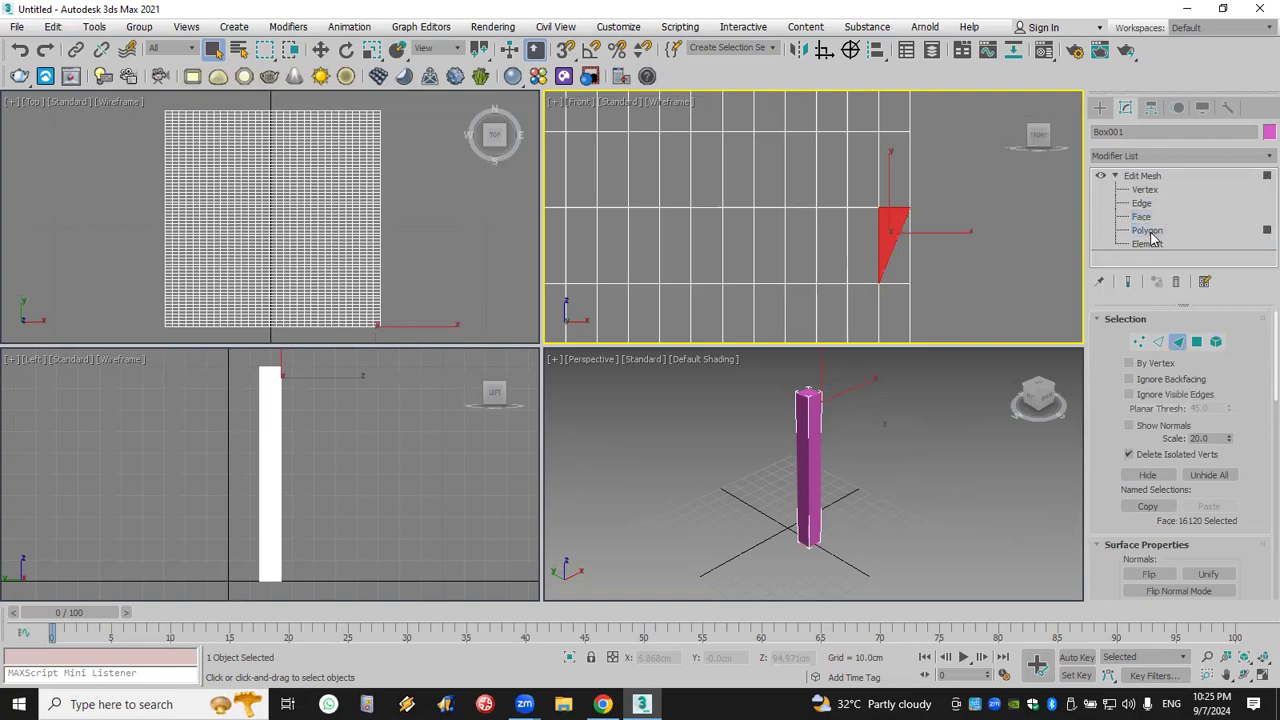
left_click_drag(991, 197, 792, 235)
left_click(735, 252)
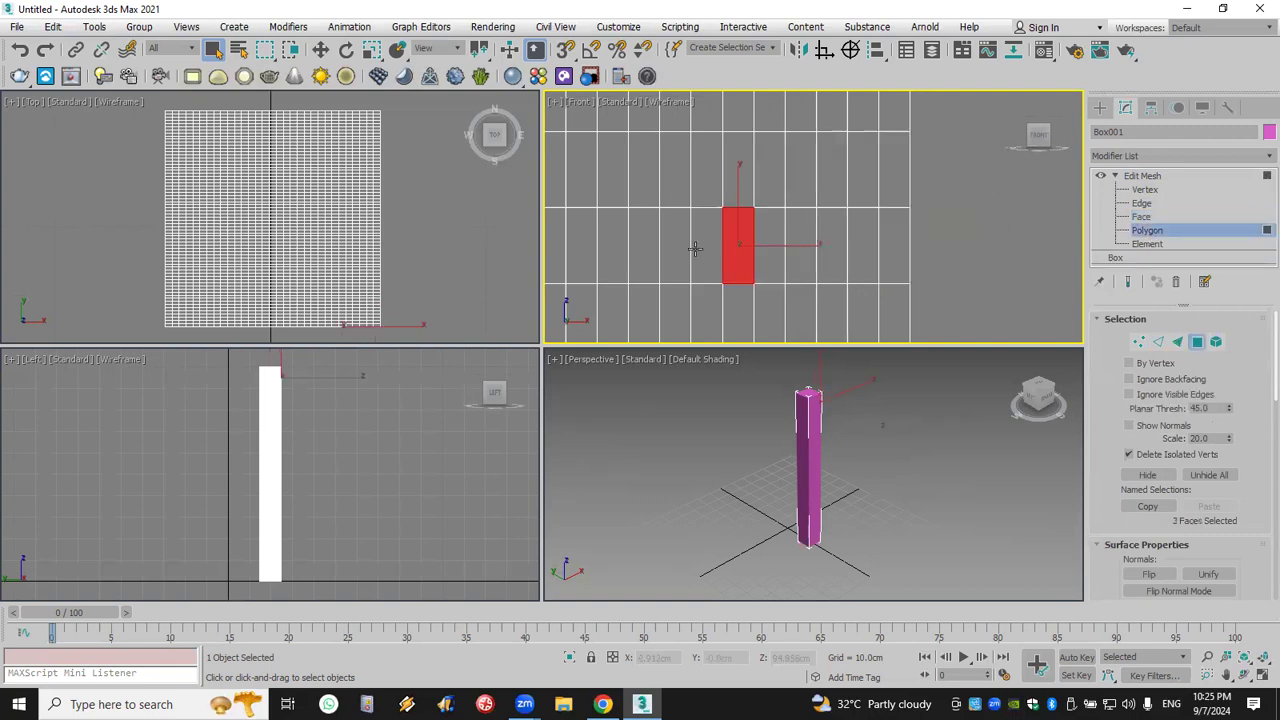
left_click(705, 248)
- Select the whole column at the Element level of Edit Mesh
left_click(1147, 244)
left_click(857, 225)
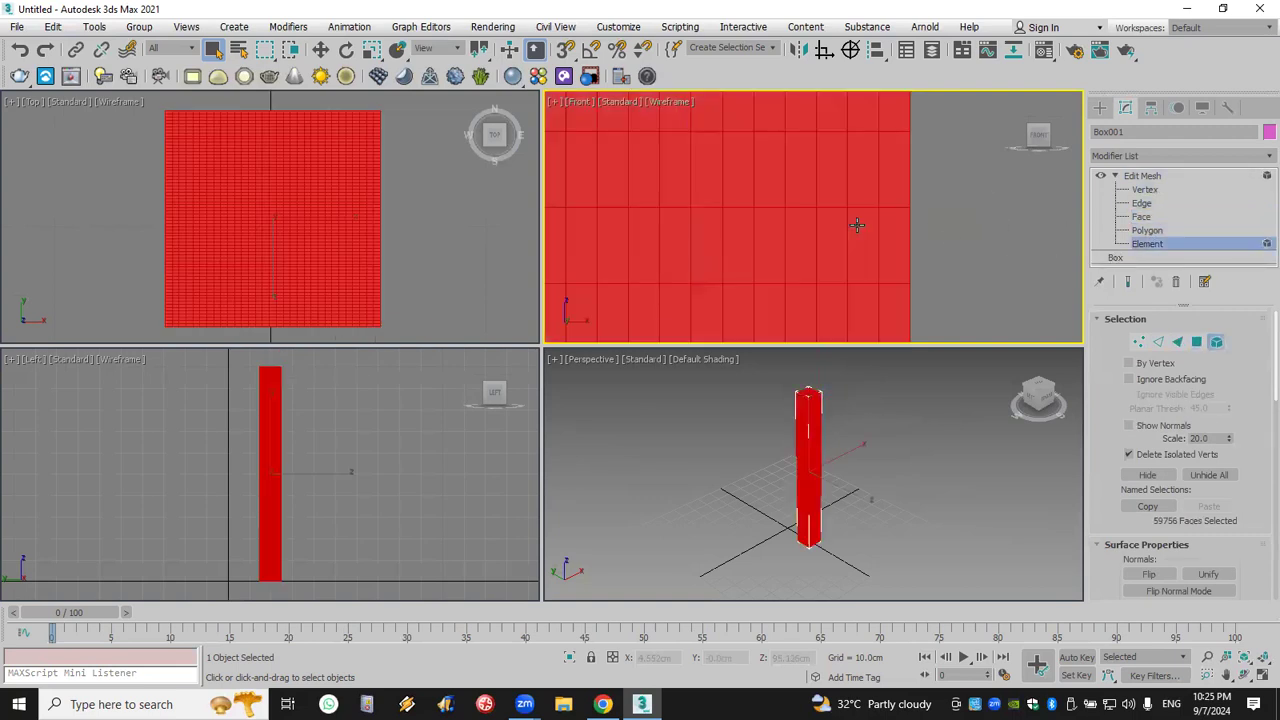
scroll(866, 223, "down", 2)
mouse_move(874, 229)
middle_mouse_down()
mouse_move(885, 226)
mouse_move(875, 206)
middle_mouse_up()
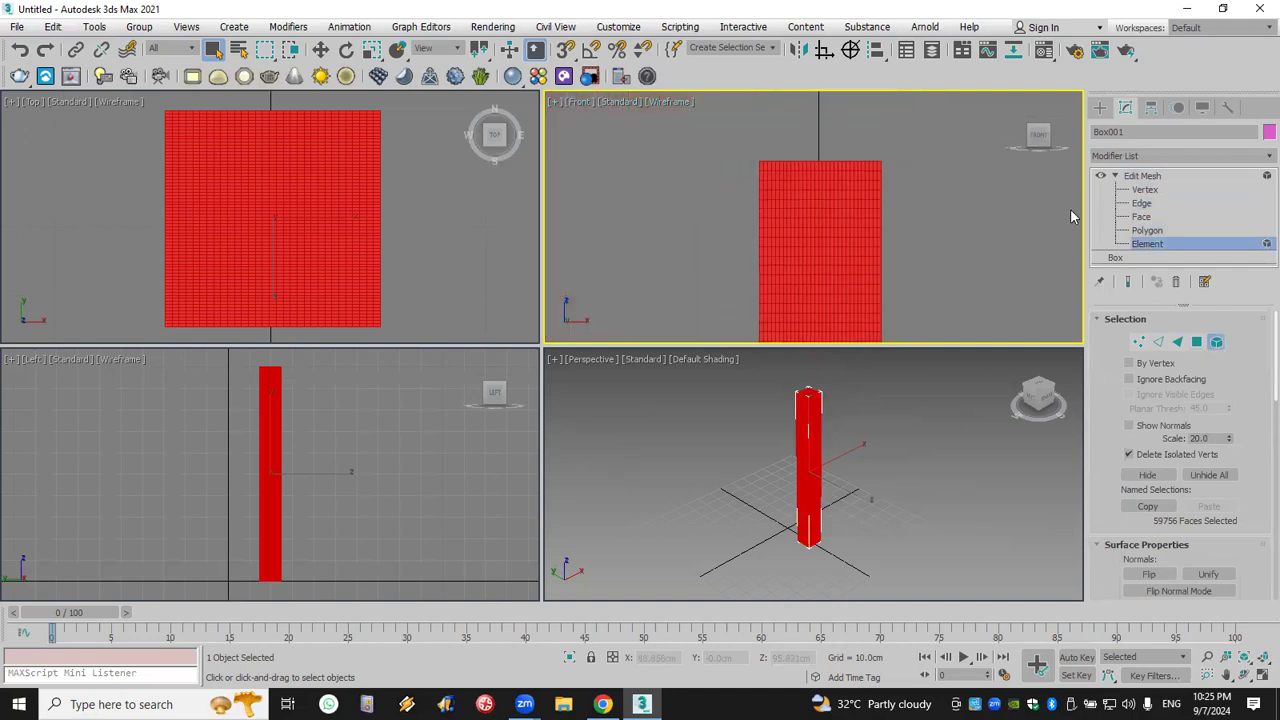
- At the Vertex level, practise area selections and select the vertices of the column's uppermost section in the front view
left_click(1145, 189)
left_click_drag(946, 132, 676, 298)
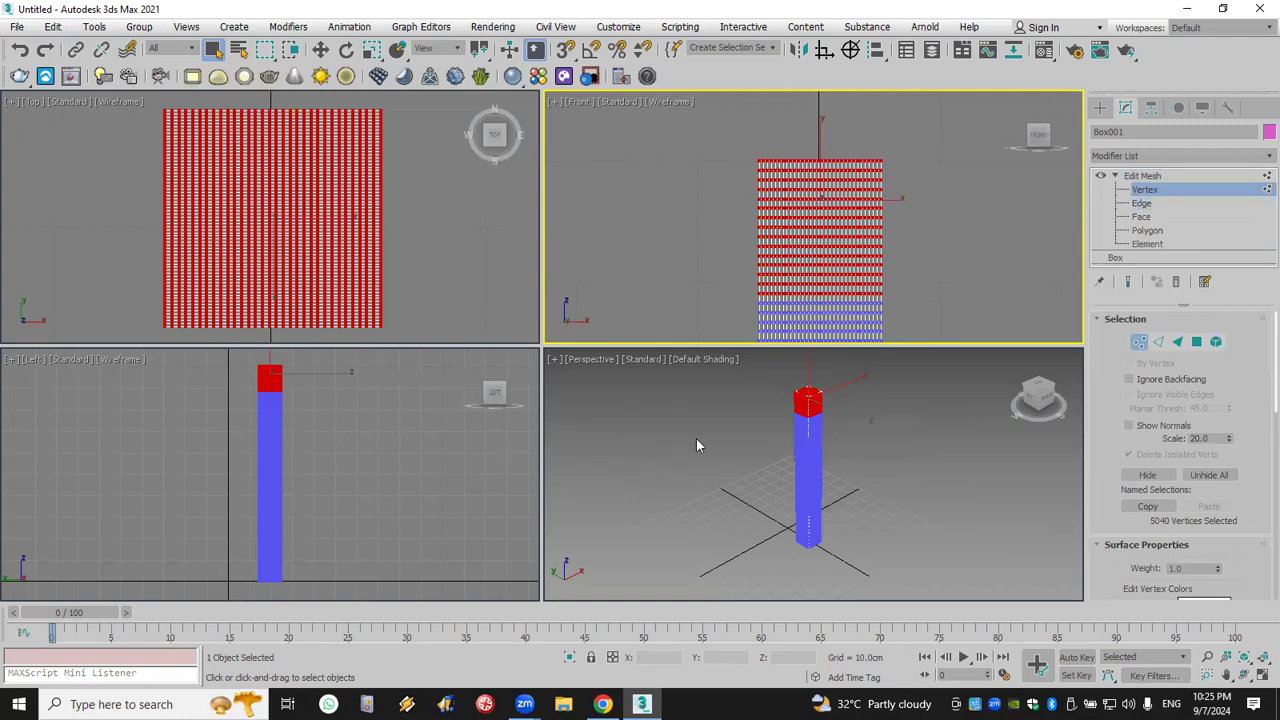
left_click_drag(835, 430, 758, 510)
scroll(825, 307, "down", 5)
middle_click_drag(843, 214, 814, 186)
scroll(829, 220, "up", 4)
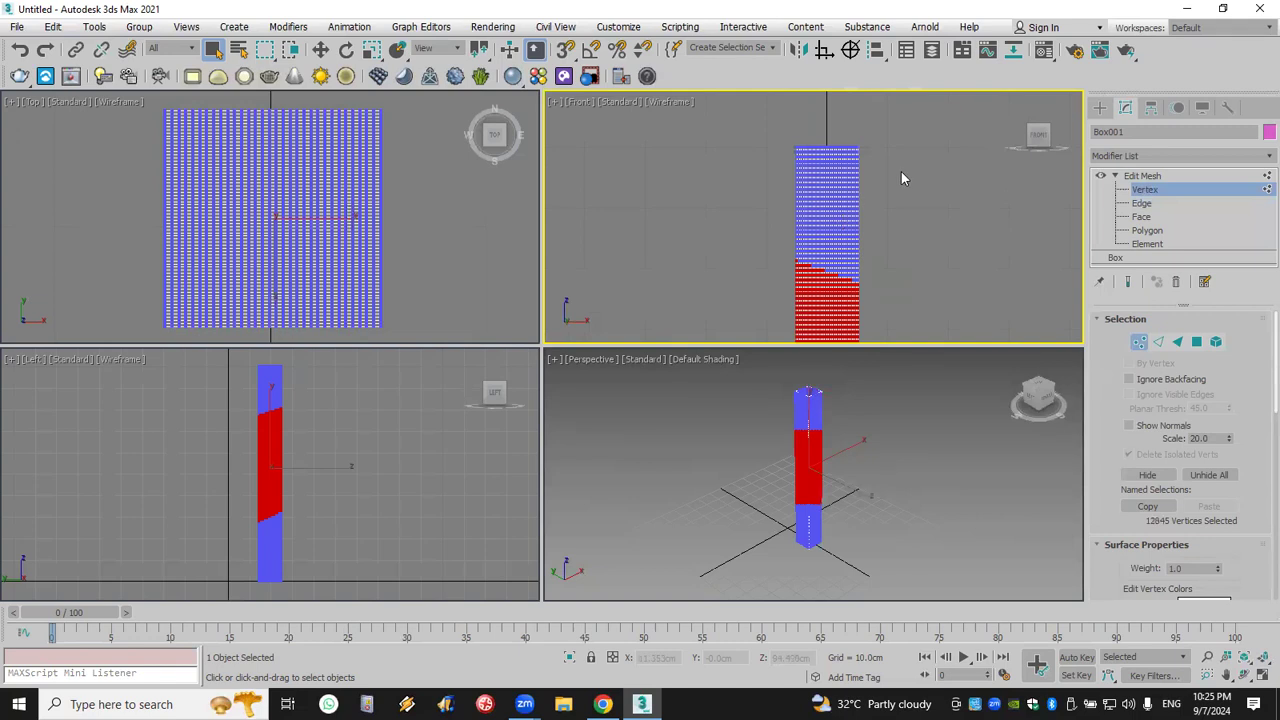
left_click_drag(805, 197, 729, 220)
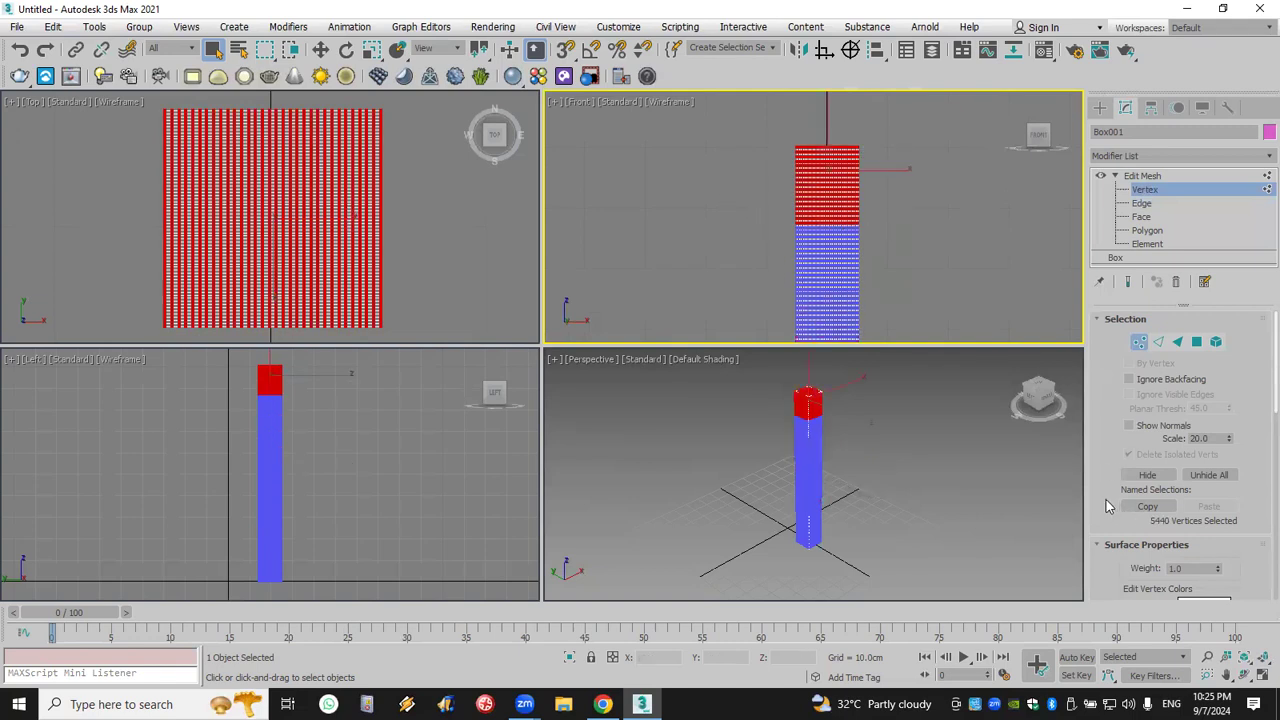
scroll(930, 300, "down", 2)
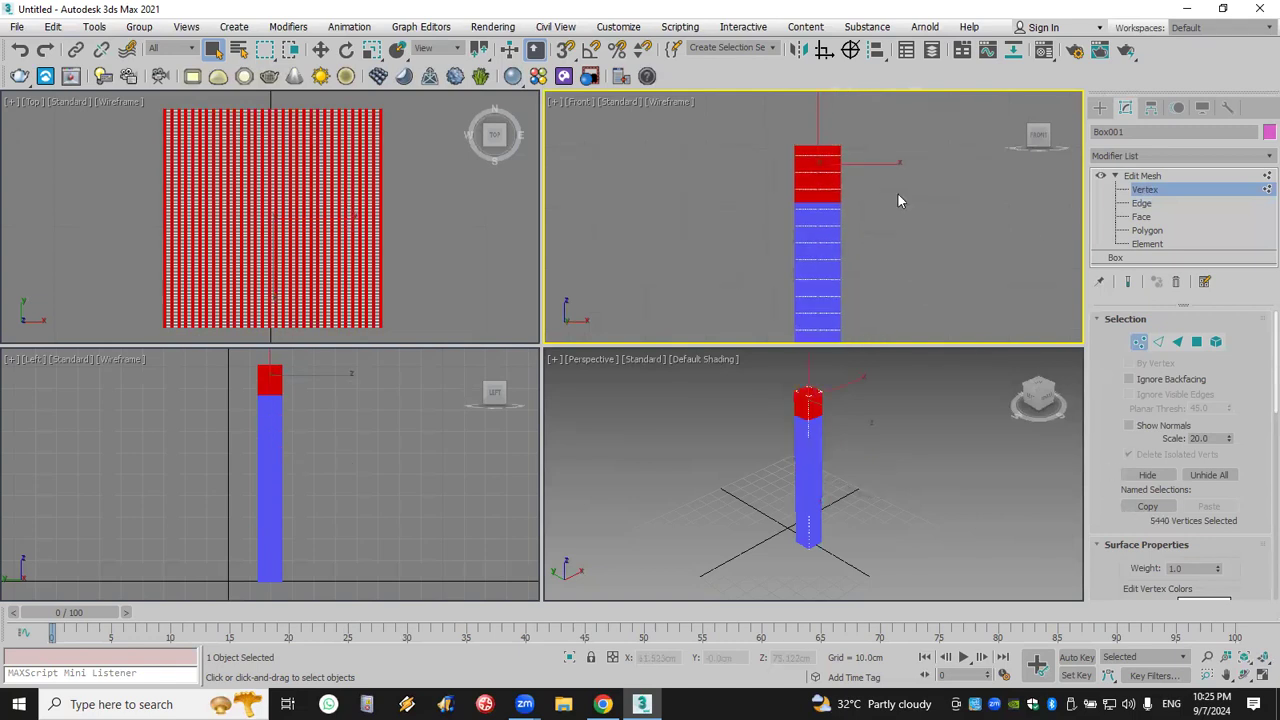
- Apply a Spherify modifier to the selected top vertices and inspect the rounded end in the perspective view
left_click(1154, 157)
scroll(1154, 160, "down", 10)
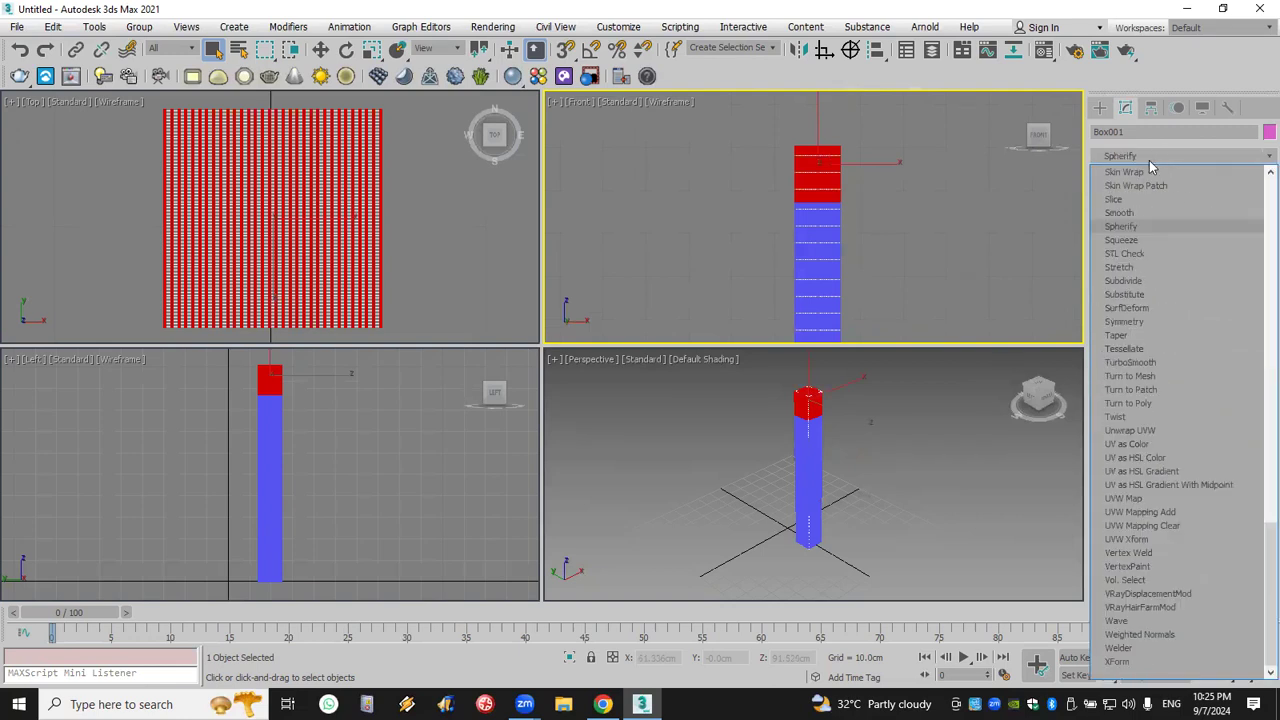
left_click(1138, 227)
scroll(849, 417, "up", 6)
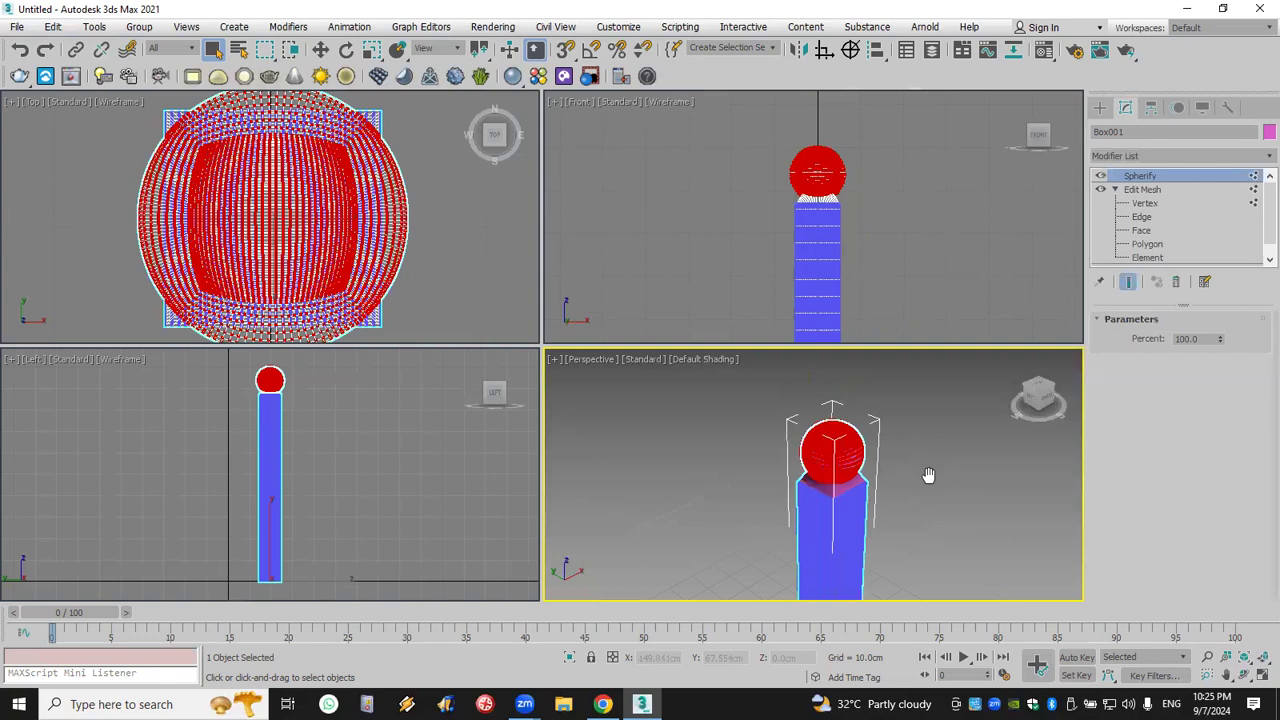
middle_click_drag(970, 468, 952, 480)
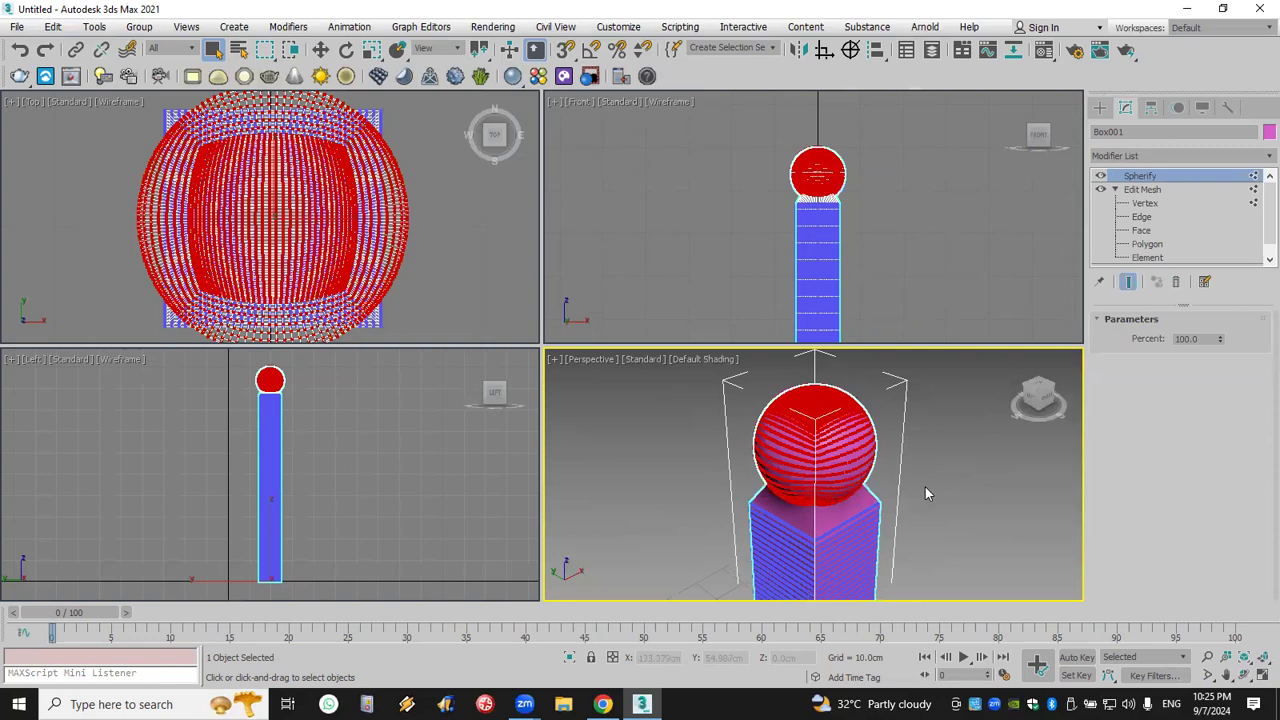
left_click(1244, 675)
left_click_drag(851, 512, 851, 460)
scroll(845, 489, "up", 8)
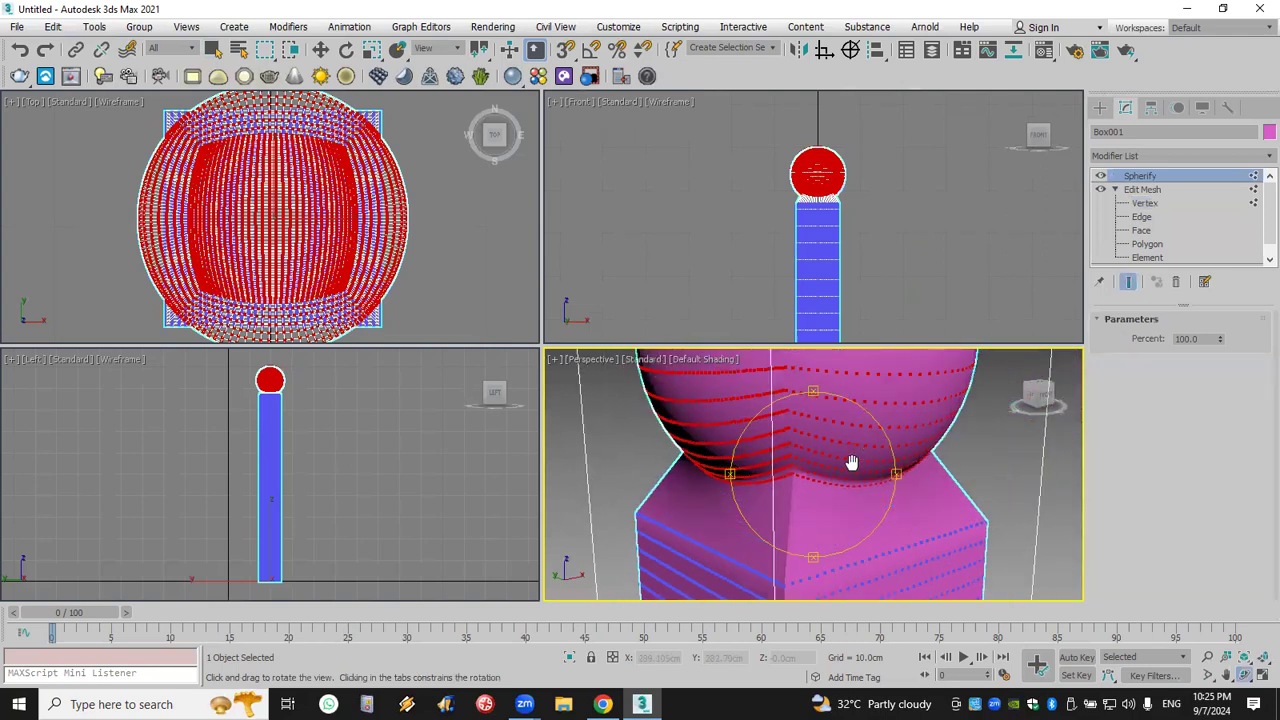
scroll(851, 462, "down", 10)
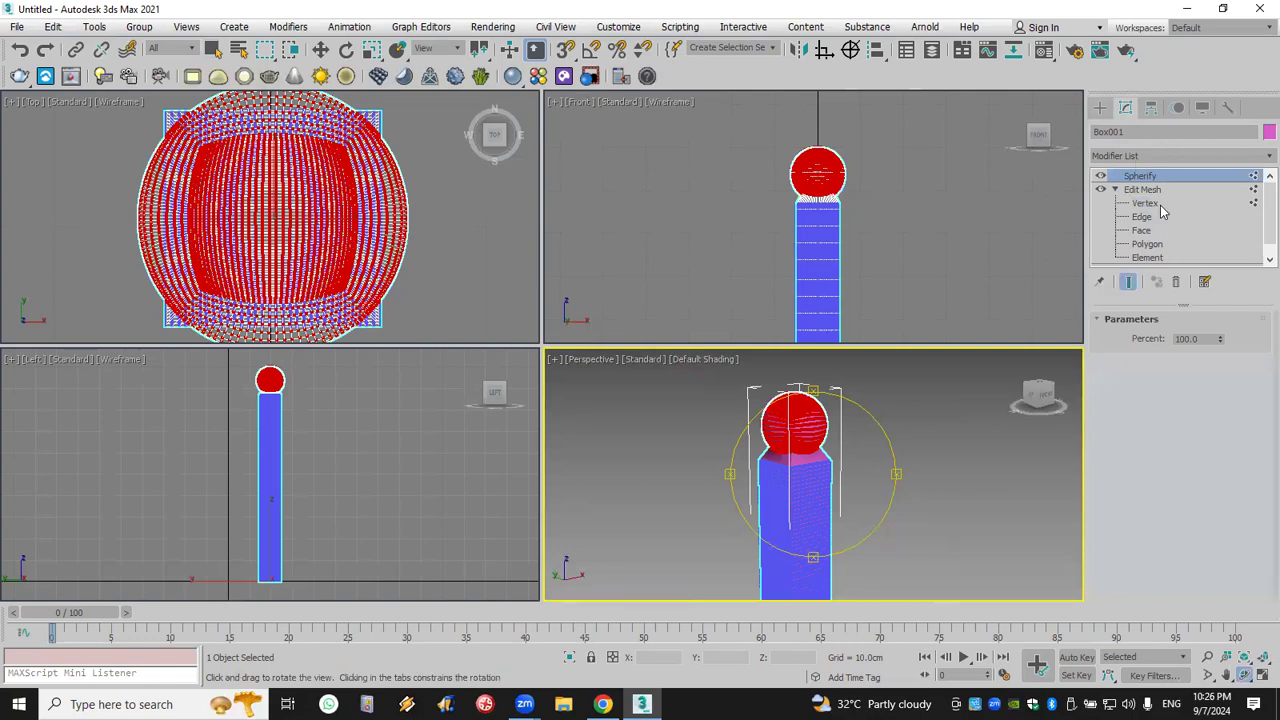
- Add a second Edit Mesh modifier above Spherify and expand its sub-object levels
left_click(1181, 160)
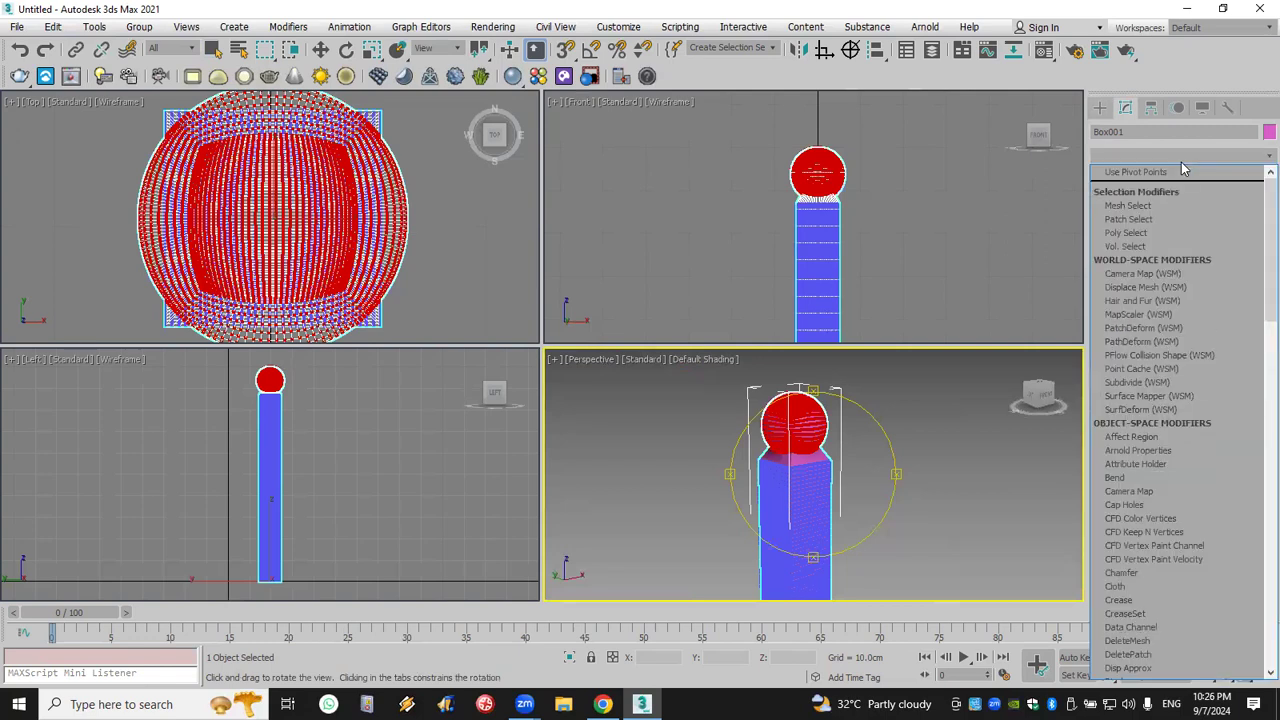
left_click(1181, 160)
left_click(1181, 160)
key("e")
left_click(1150, 172)
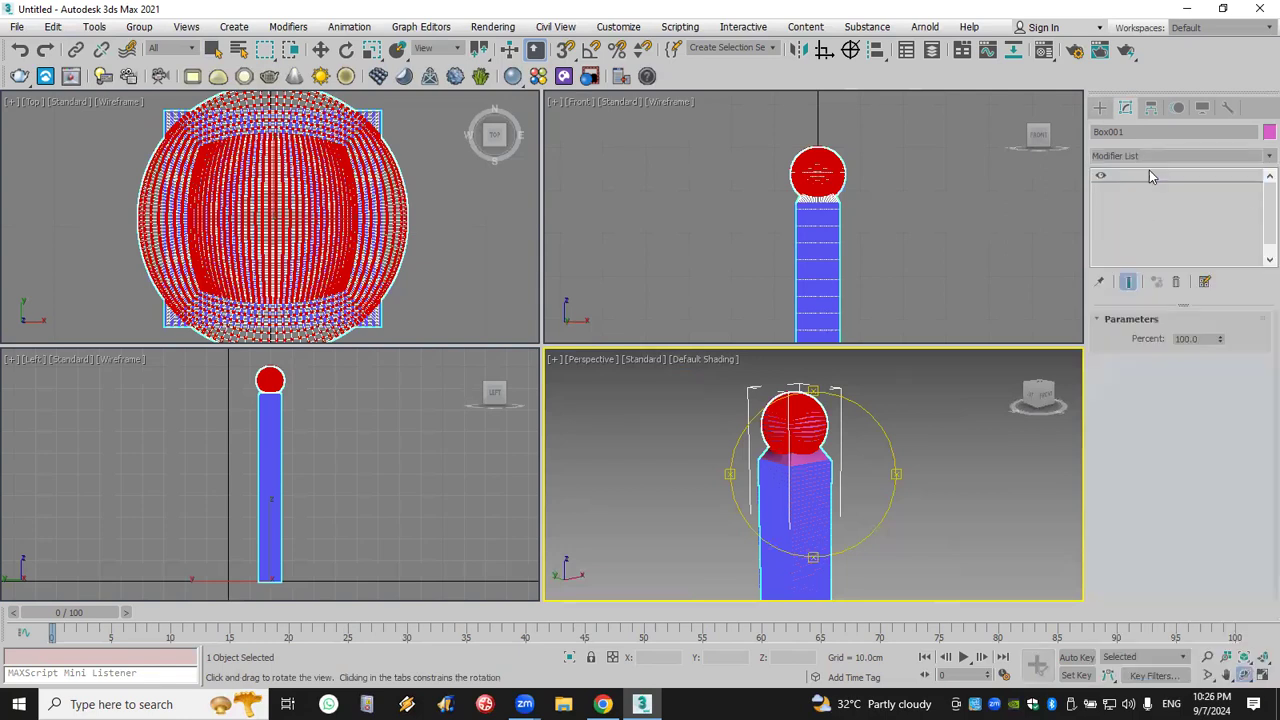
left_click(1116, 176)
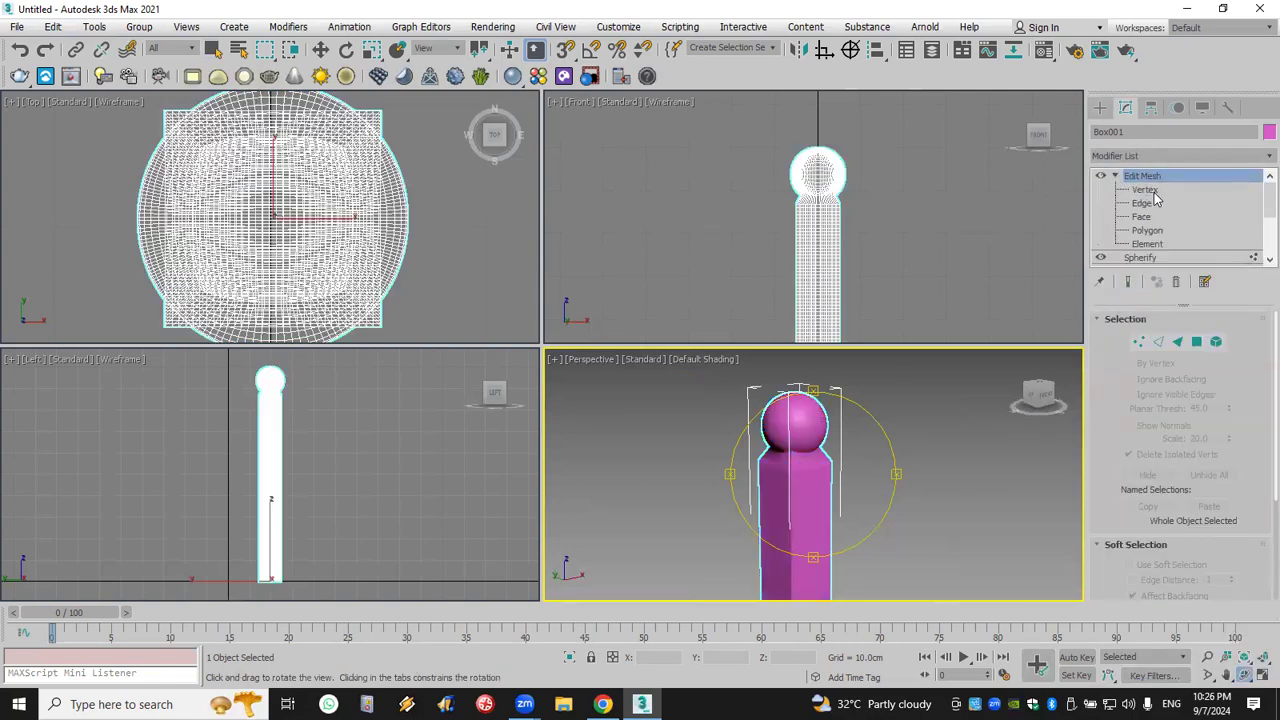
- Select a horizontal band of vertices around the middle of the column in the front view
left_click(1144, 189)
scroll(870, 226, "down", 3)
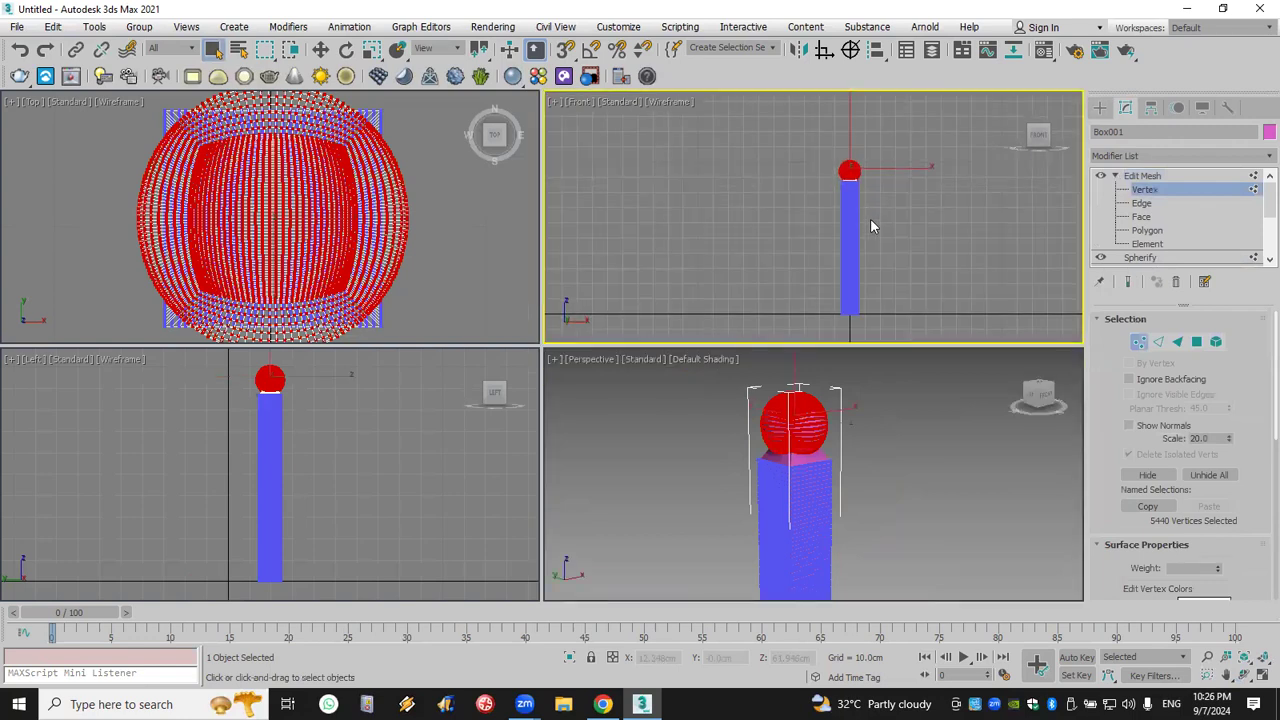
left_click_drag(840, 251, 771, 258)
scroll(871, 238, "up", 5)
- Apply a second Spherify modifier to the selected middle band to form a ball in the column
left_click(1152, 155)
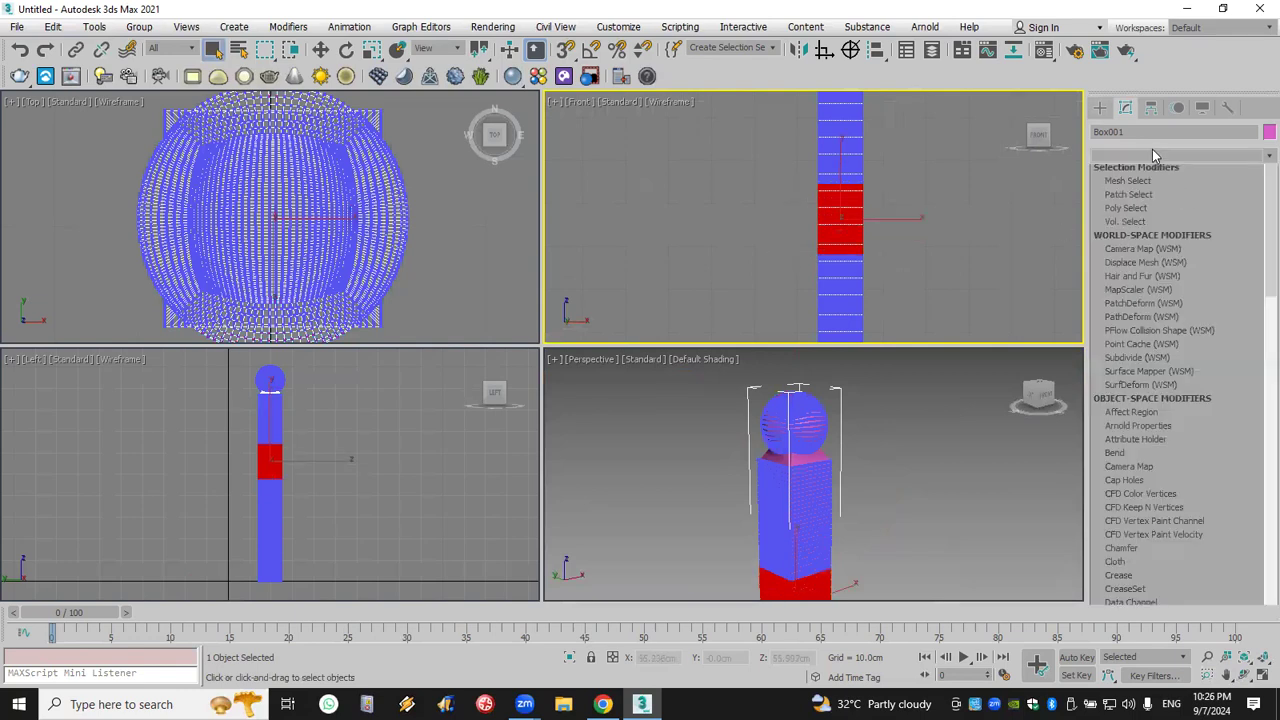
scroll(1152, 158, "down", 5)
scroll(1155, 200, "down", 10)
left_click(1139, 222)
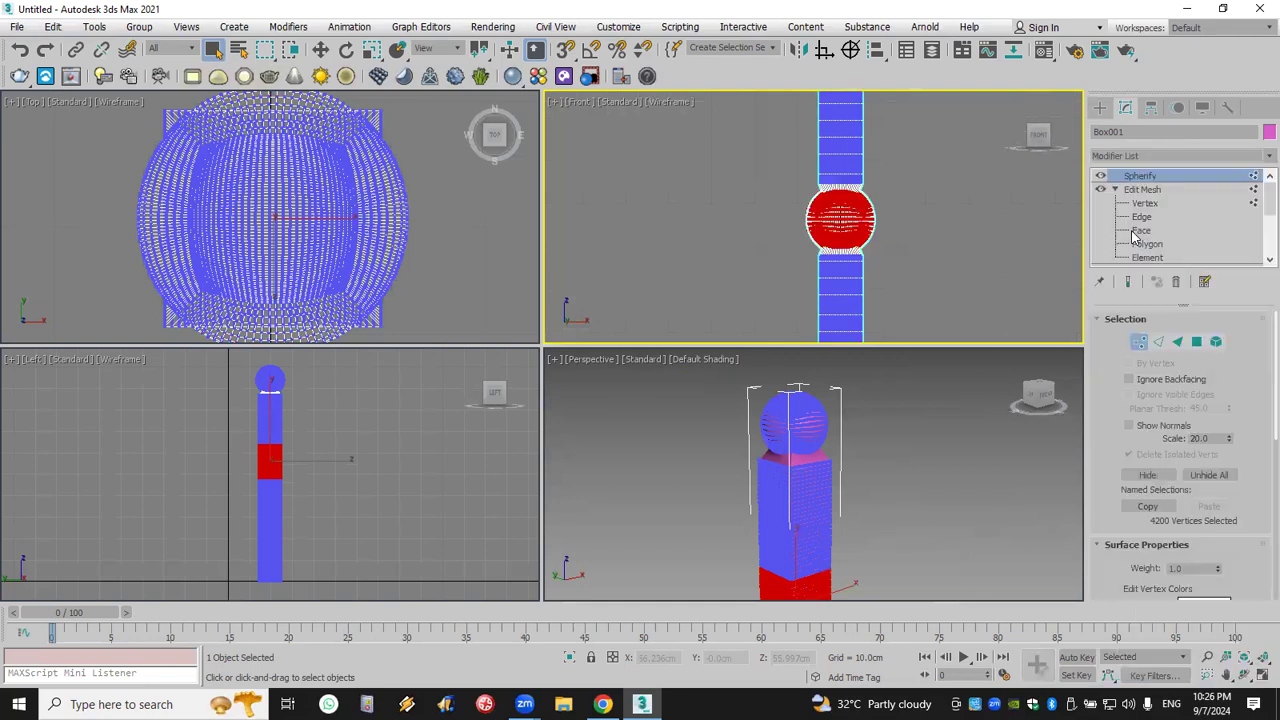
scroll(889, 434, "up", 4)
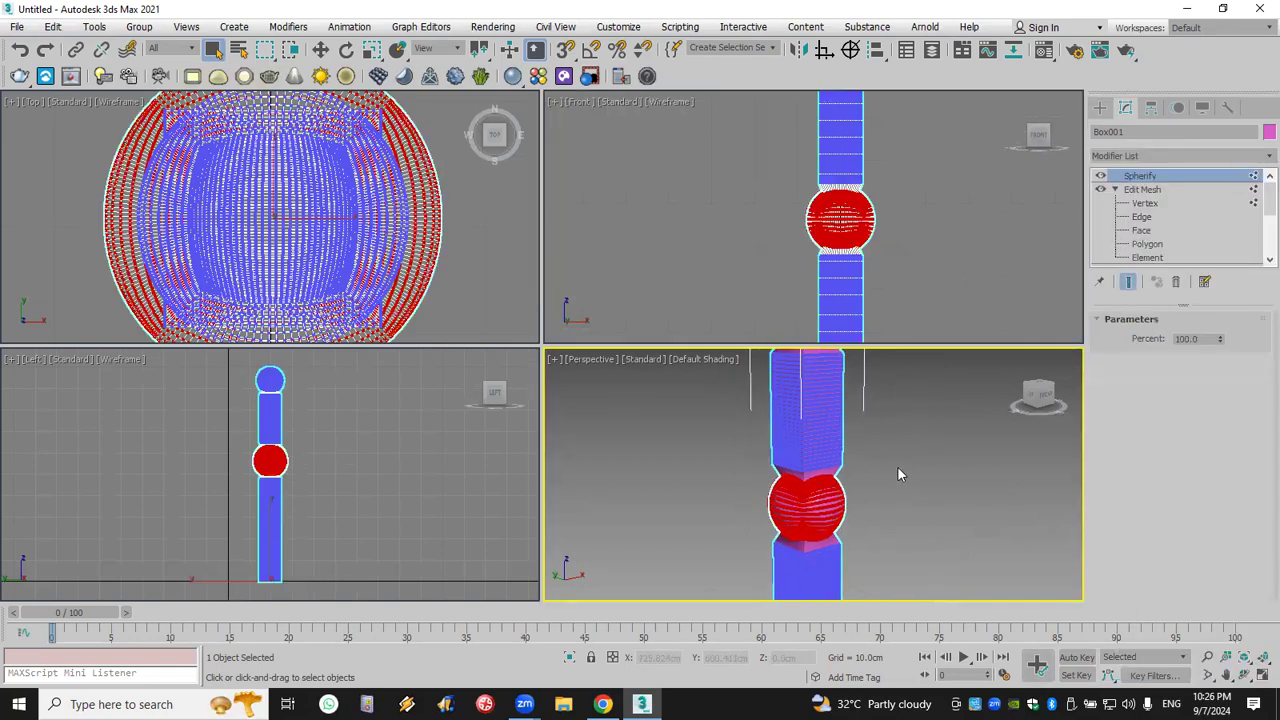
left_click(925, 467)
left_click(833, 483)
left_click_drag(902, 138, 760, 286)
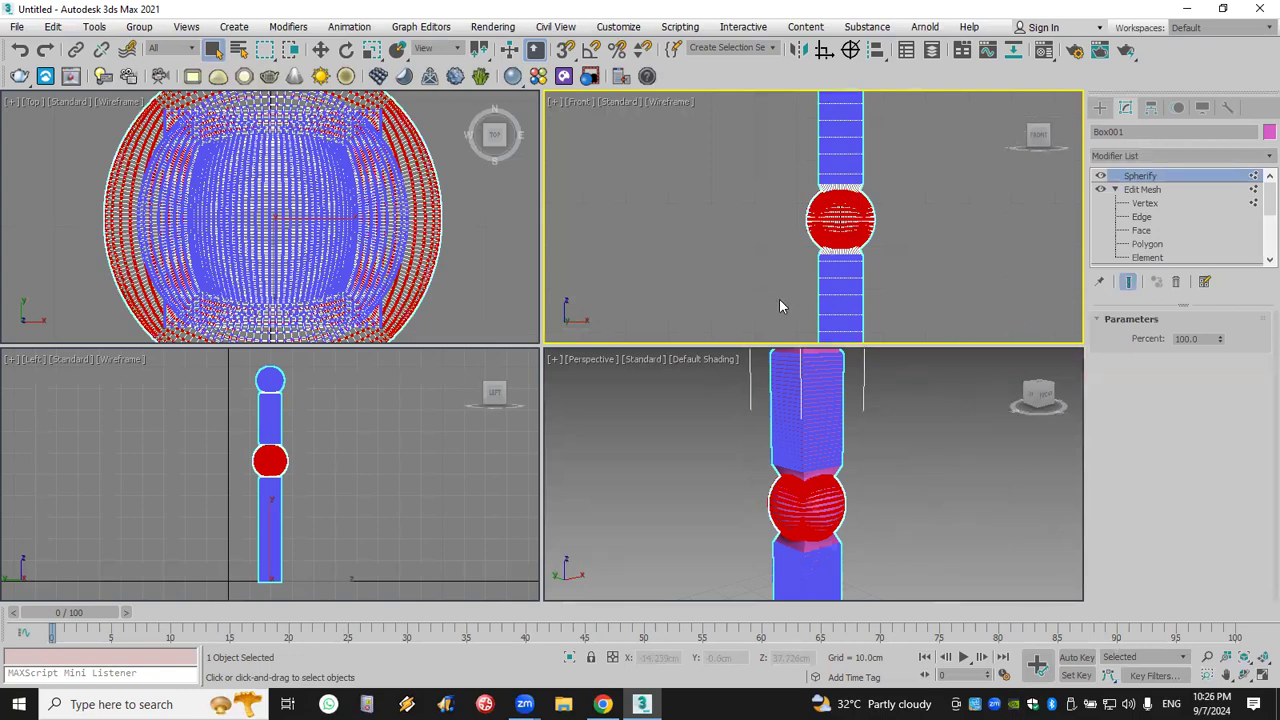
scroll(889, 246, "down", 3)
scroll(850, 225, "up", 4)
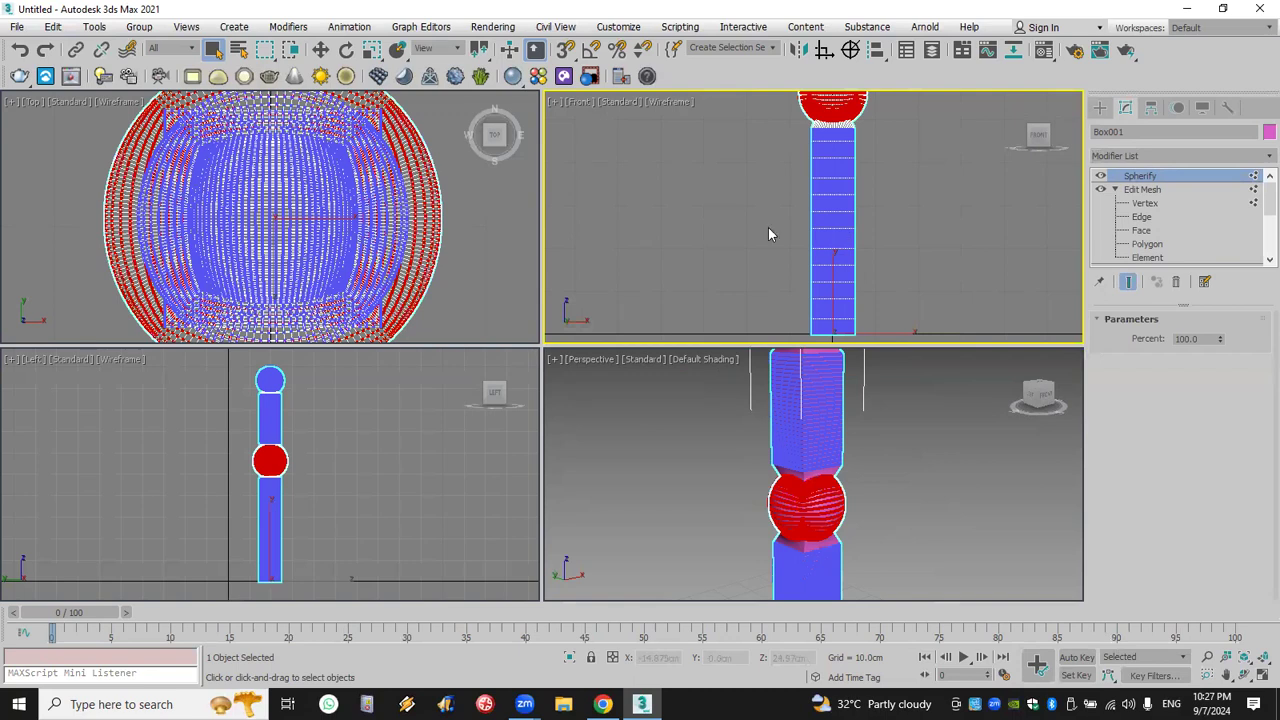
- Try varying the upper Spherify modifier's percentage and compare the middle band at the Vertex and Spherify levels
left_click_drag(1224, 339, 1218, 290)
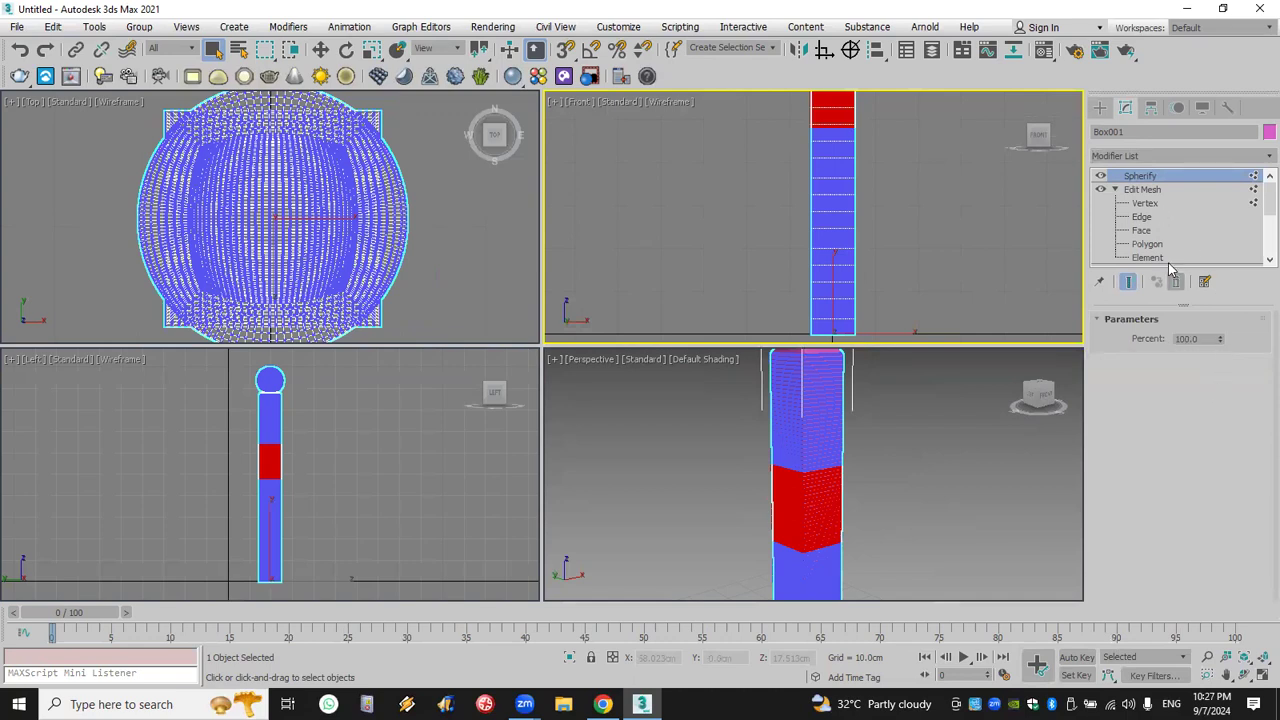
left_click(1148, 204)
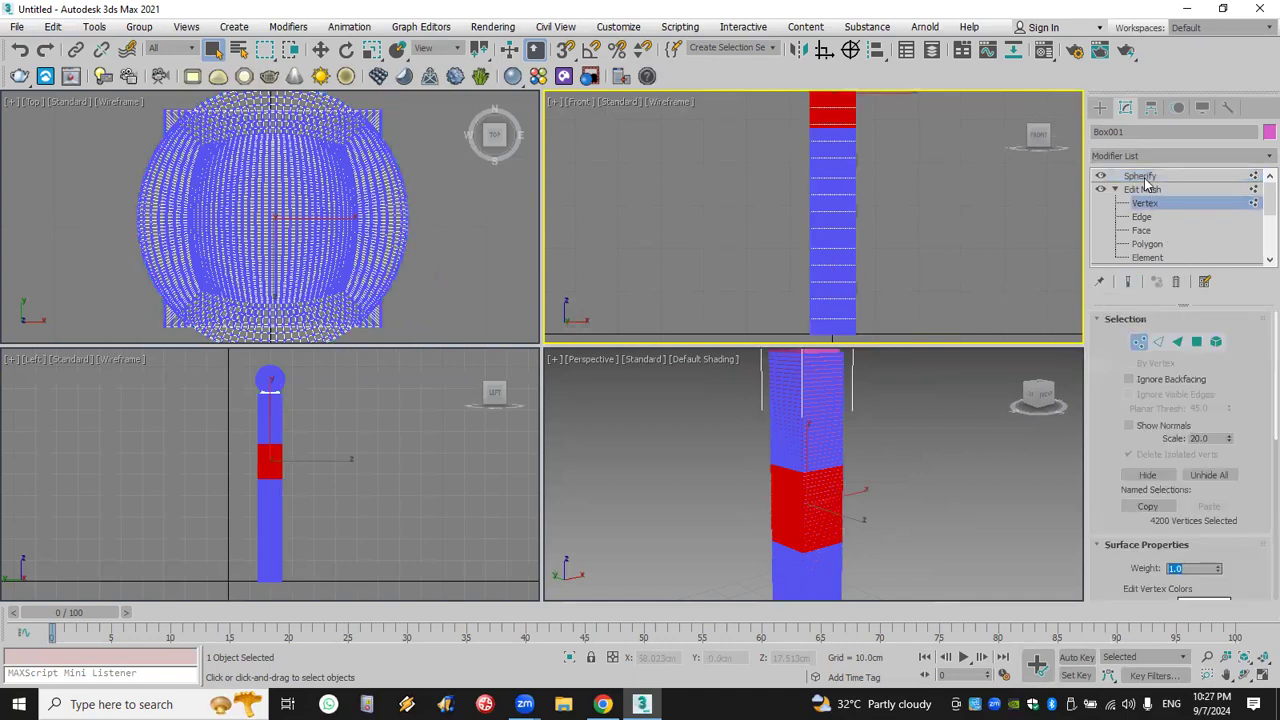
left_click(1155, 177)
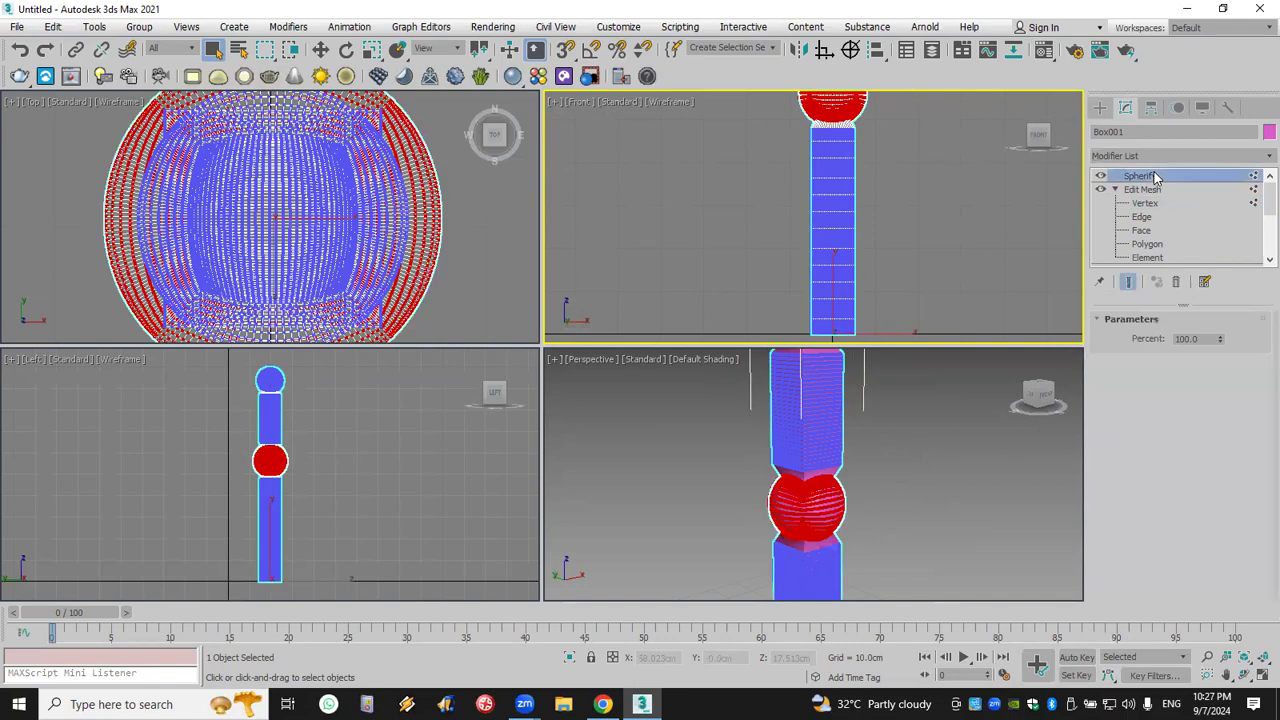
- Try changing the upper Spherify's percentage and moving the modifier down the stack, and undo the move
right_click(1221, 340)
left_click_drag(1221, 340, 1213, 380)
left_click(1145, 204)
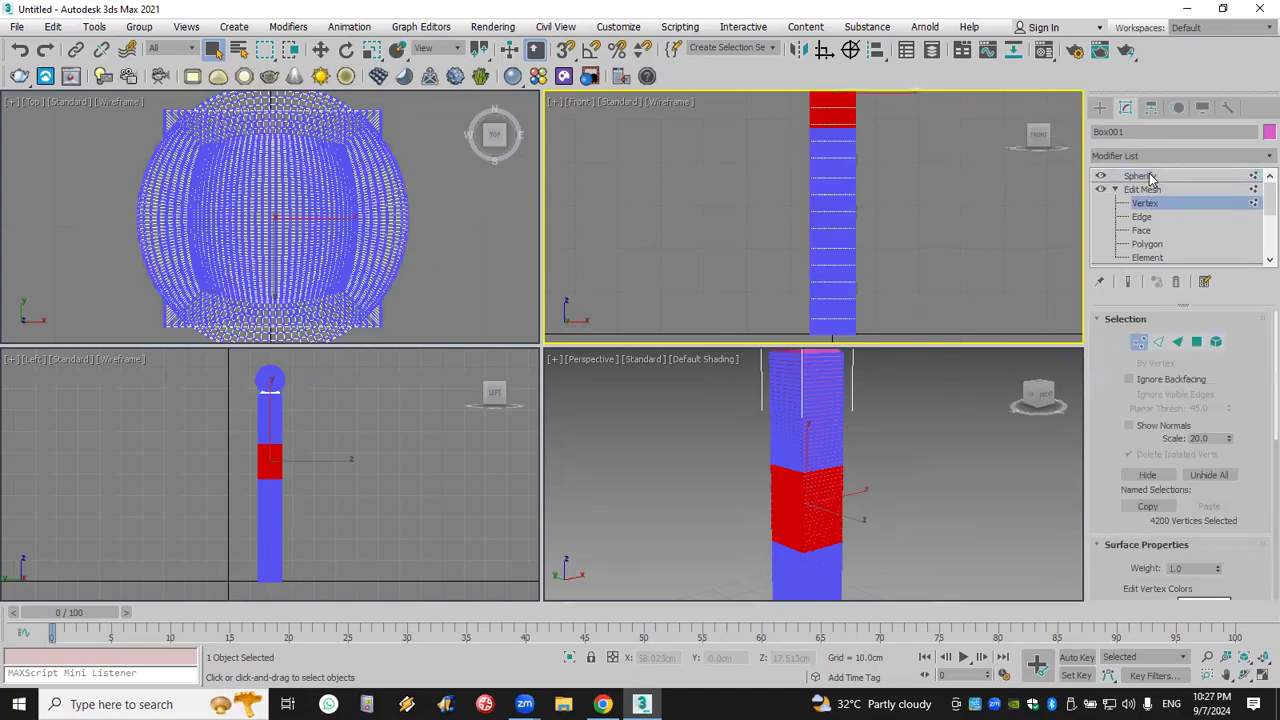
left_click(1150, 177)
left_click_drag(1150, 177, 1150, 262)
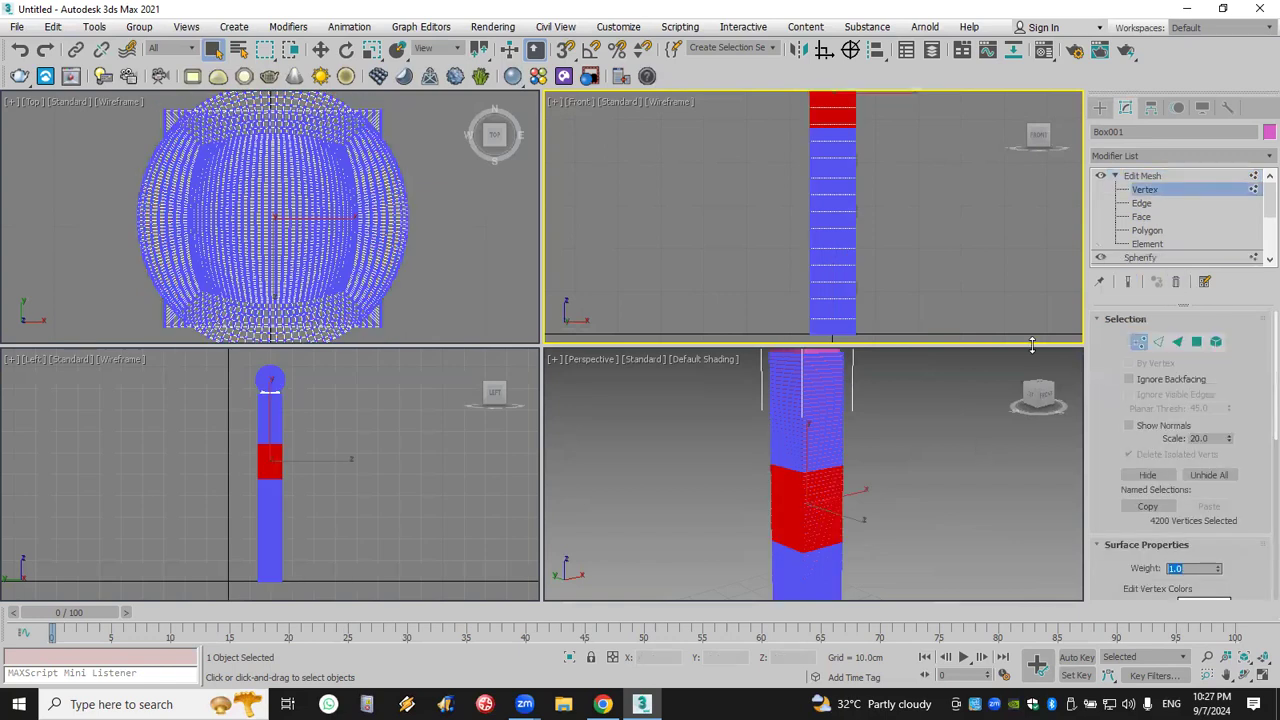
left_click(19, 50)
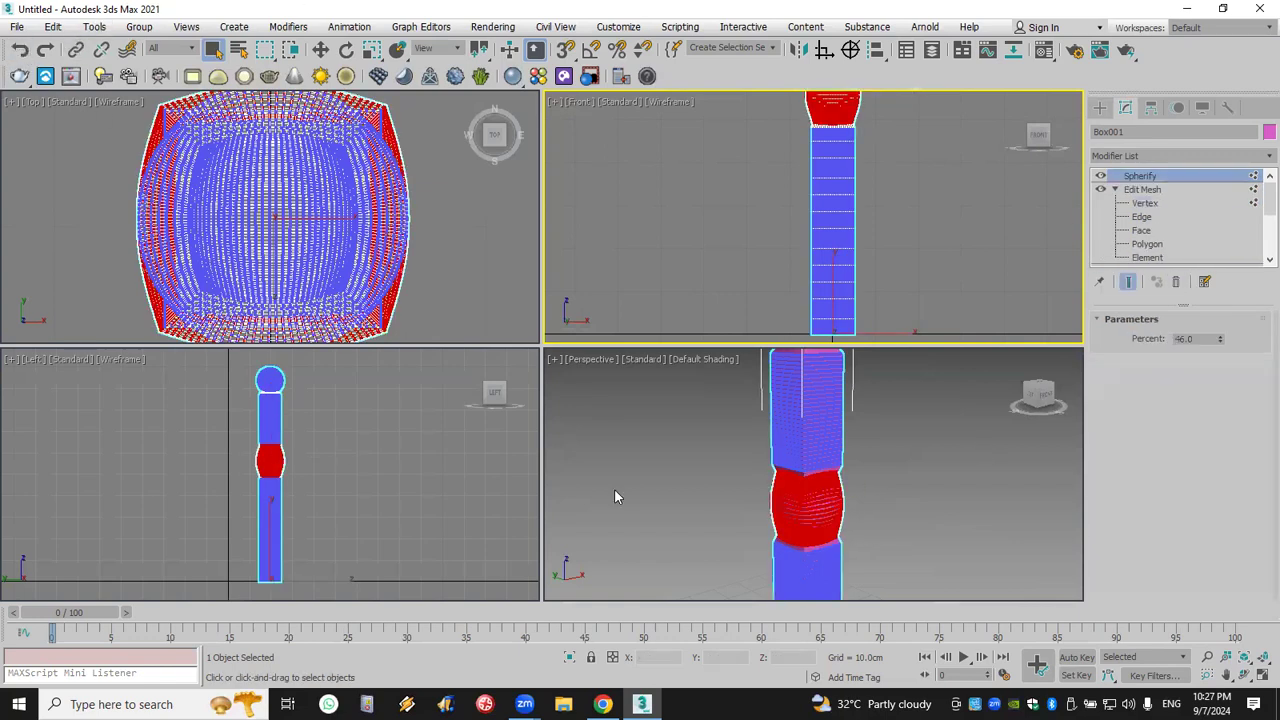
- Reselect the column and set the upper Spherify modifier to 100 percent so the middle band forms a full ball
left_click(876, 515)
left_click(816, 508)
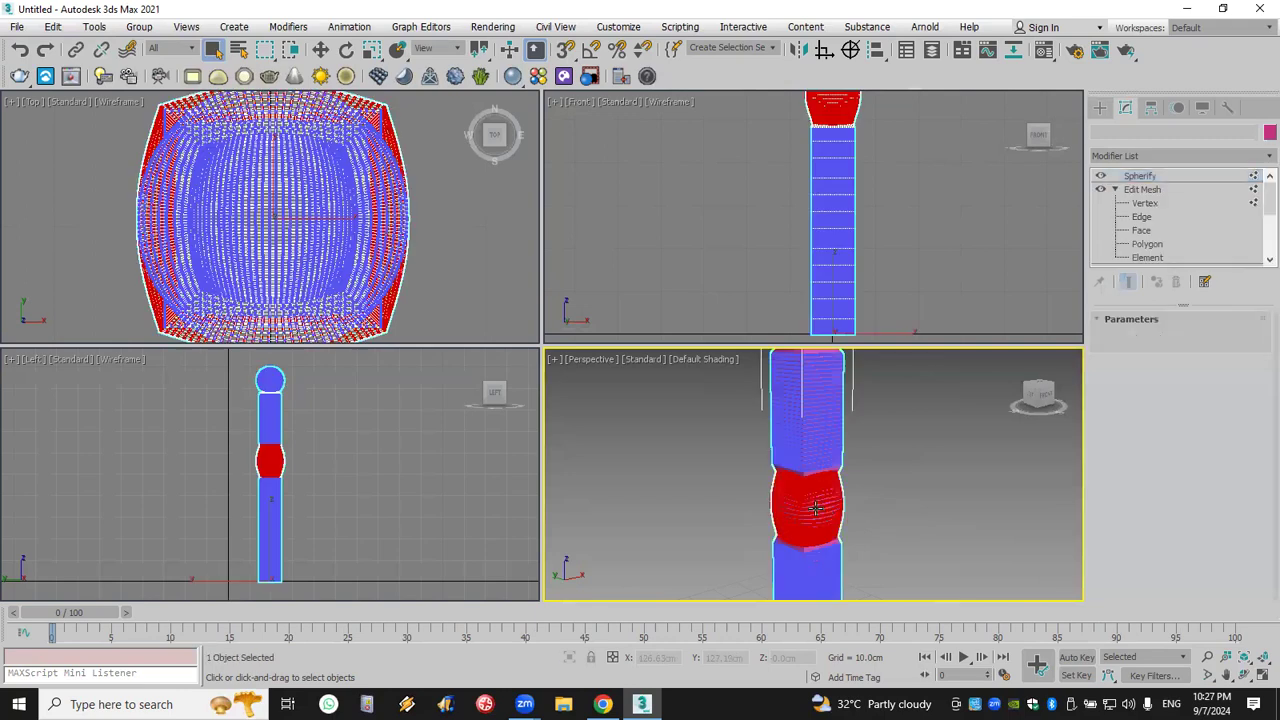
left_click(21, 51)
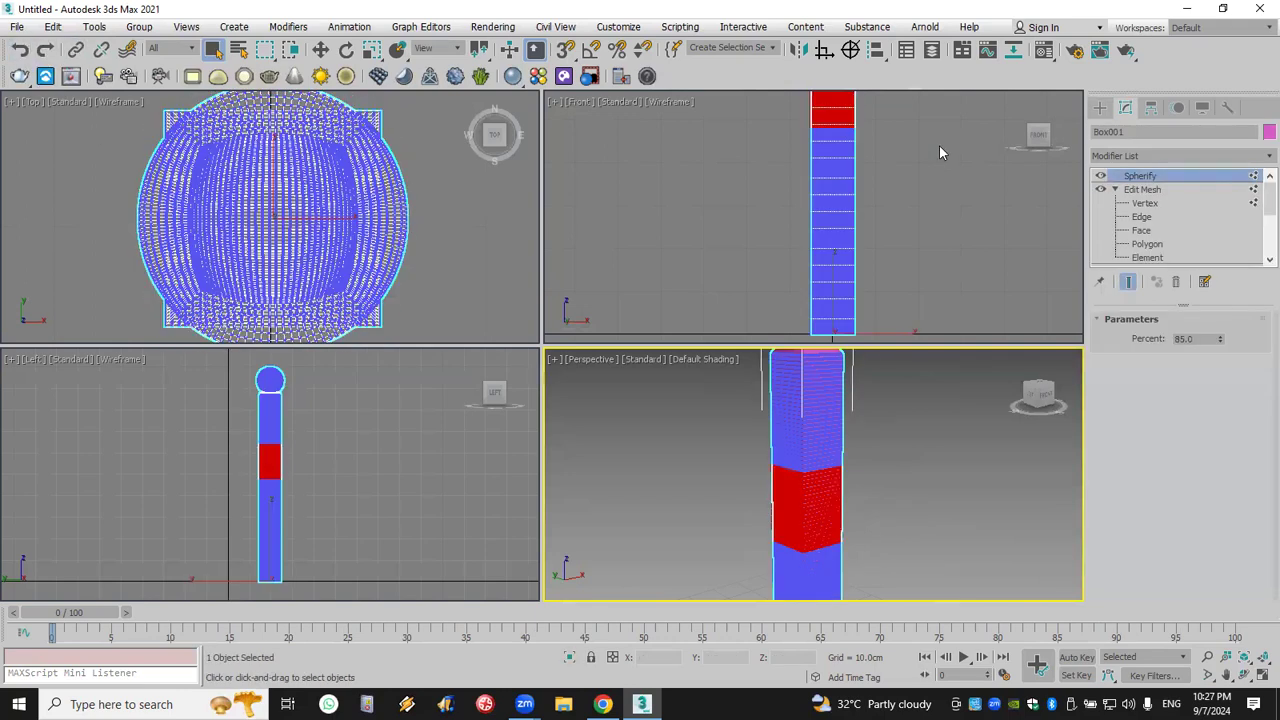
left_click_drag(1224, 325, 1231, 215)
left_click(1100, 176)
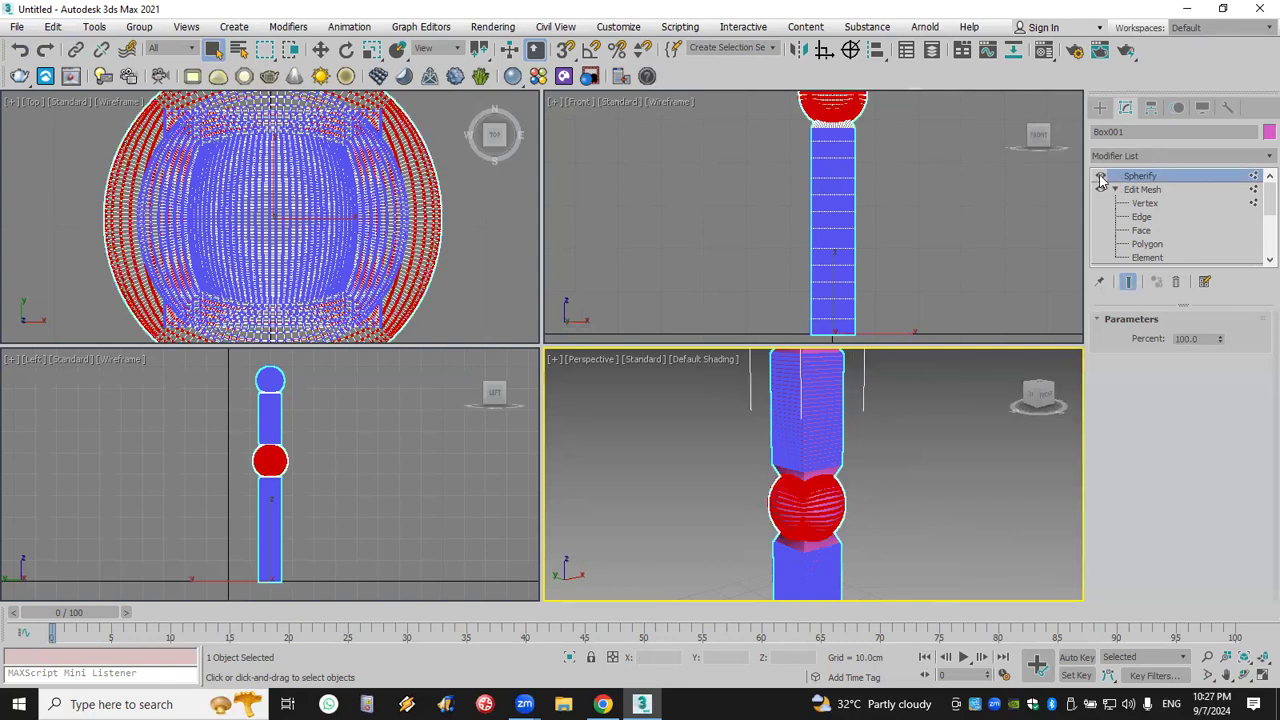
- Add another Edit Mesh modifier above the upper Spherify and enter its Vertex level
left_click(1175, 163)
left_click(1177, 163)
left_click(1170, 155)
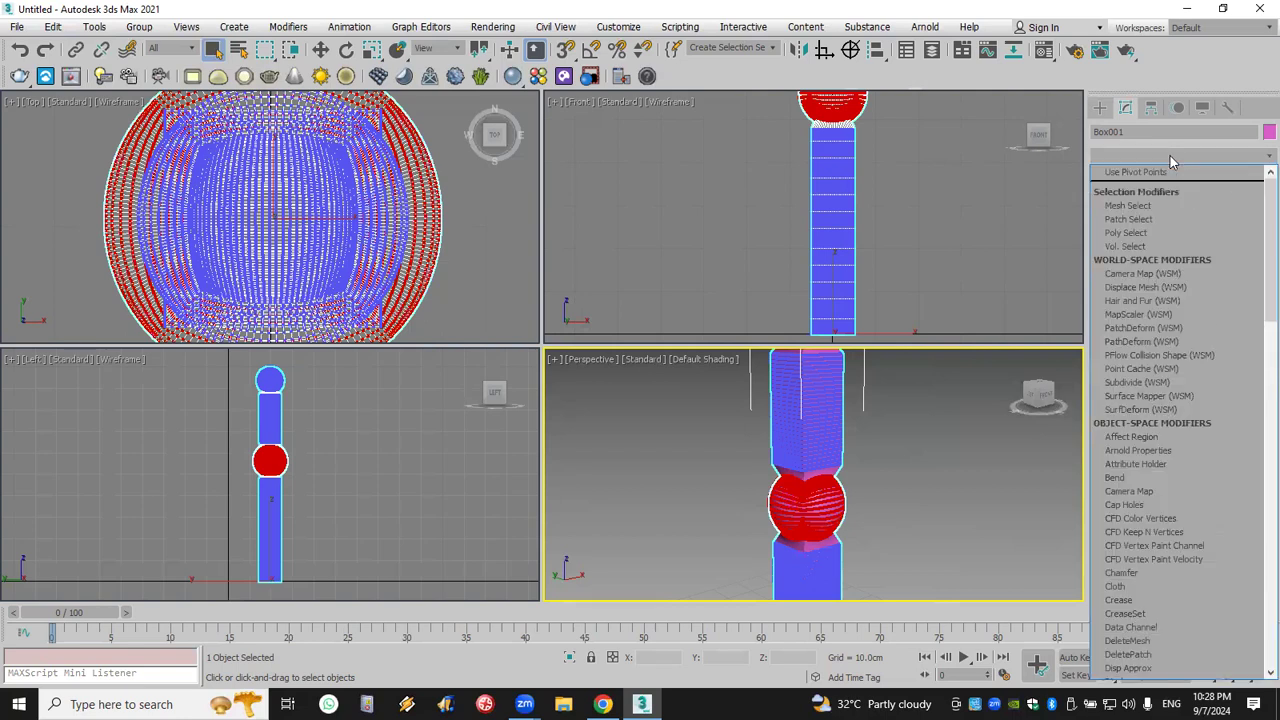
key("e")
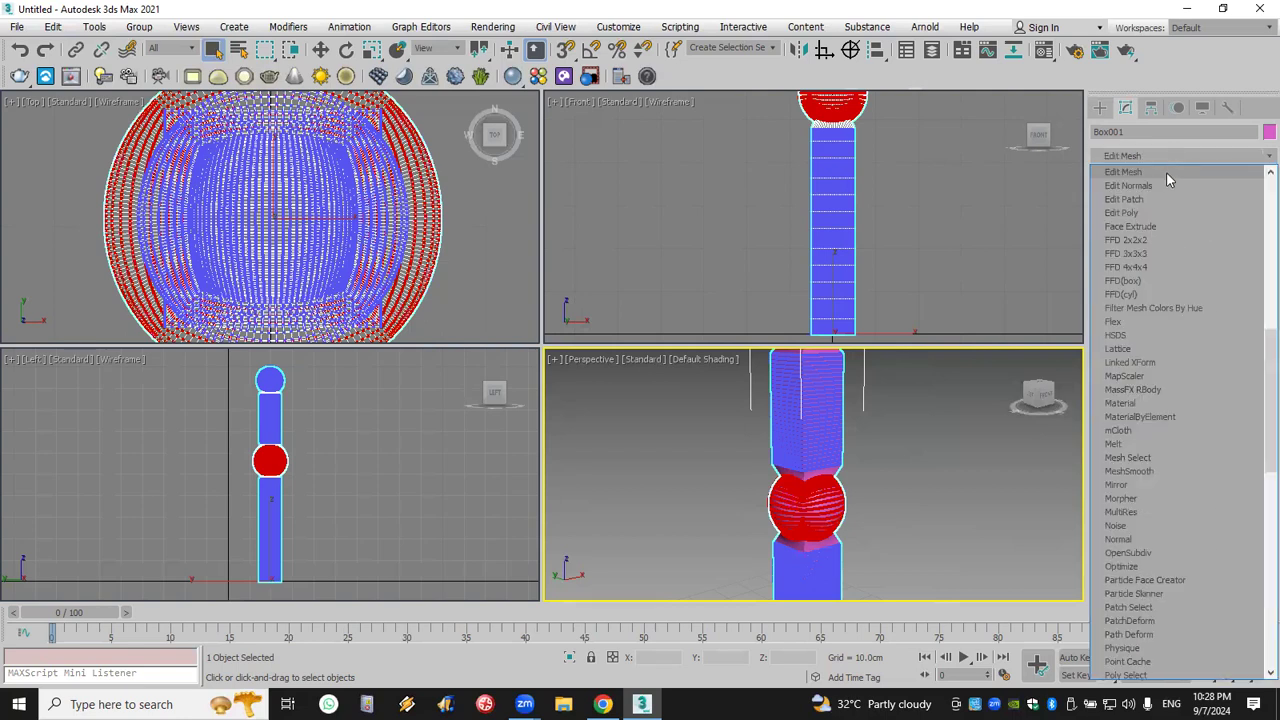
left_click(1167, 174)
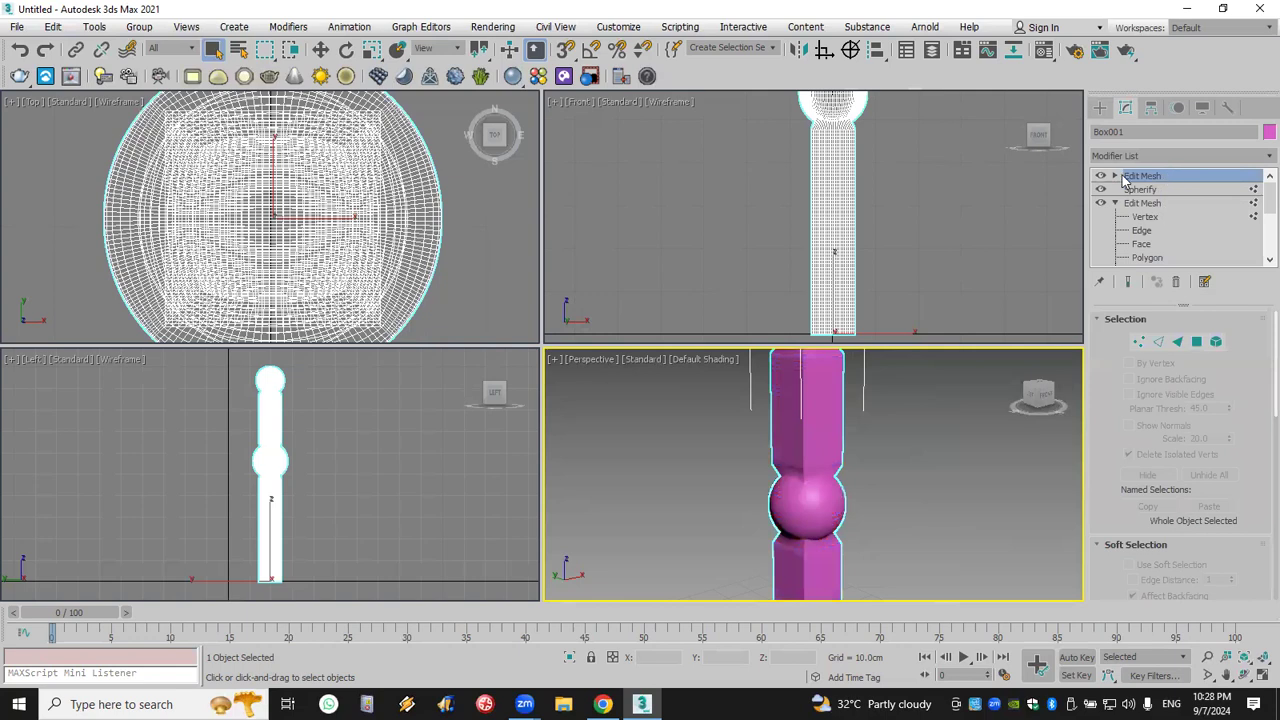
left_click(1115, 176)
left_click(1158, 190)
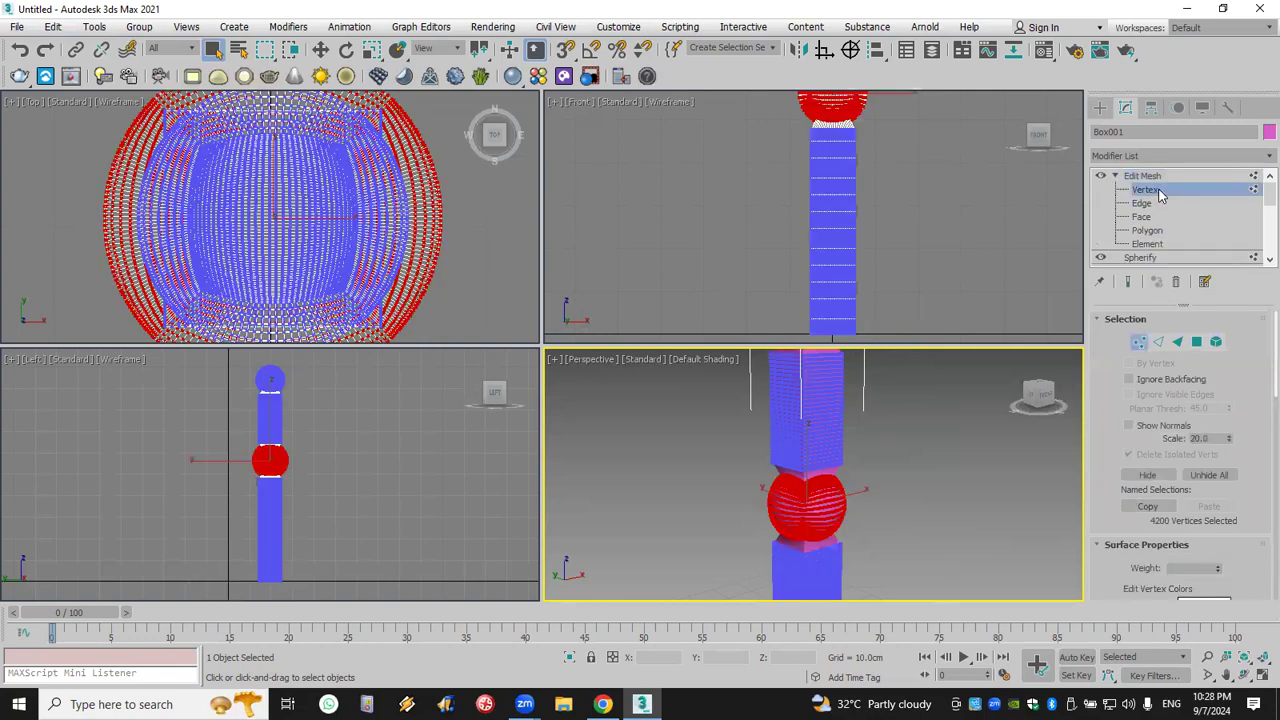
- Detach the selected middle-ball vertices from the column as a separate object named Mesh001
scroll(1135, 370, "down", 5)
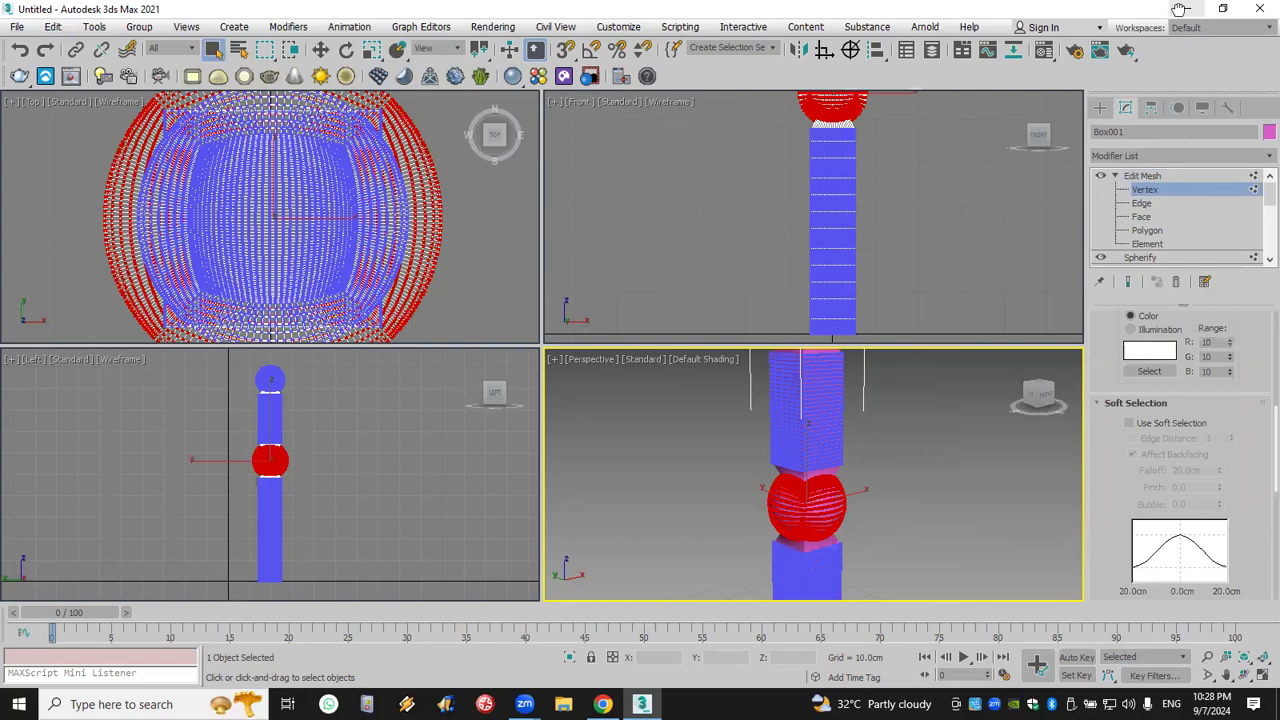
scroll(1210, 415, "down", 4)
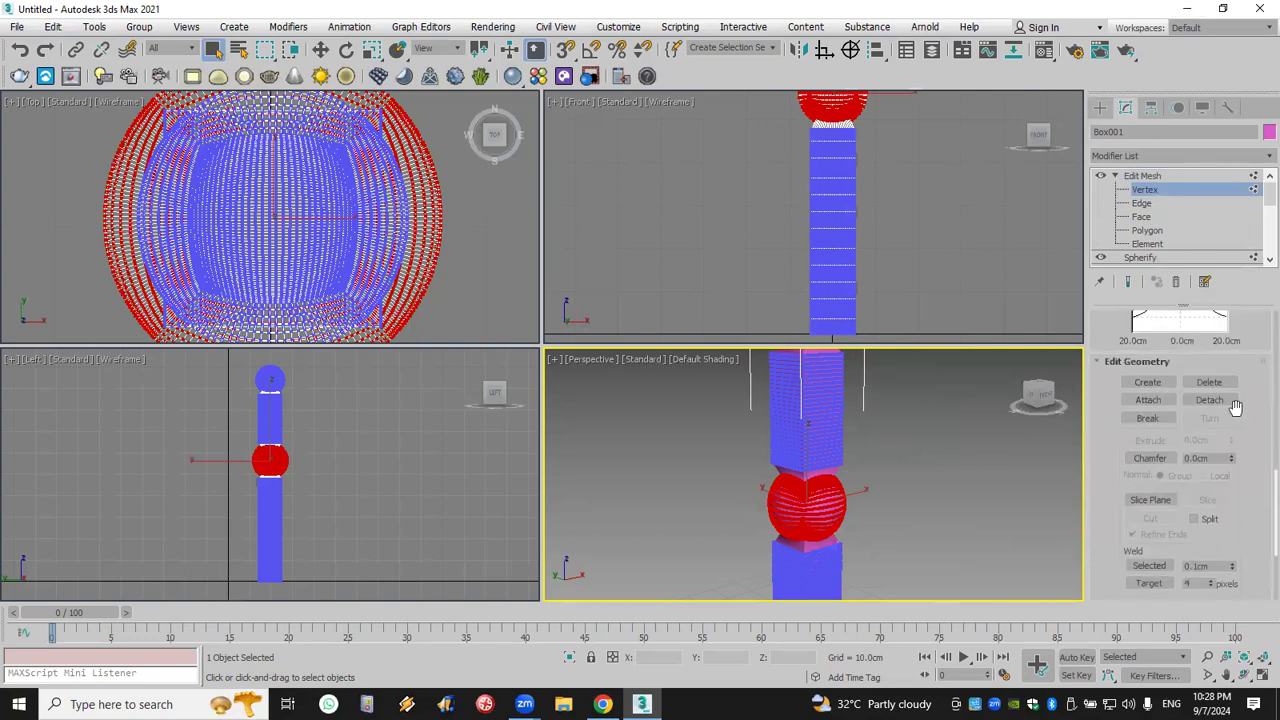
left_click(1209, 400)
left_click(693, 357)
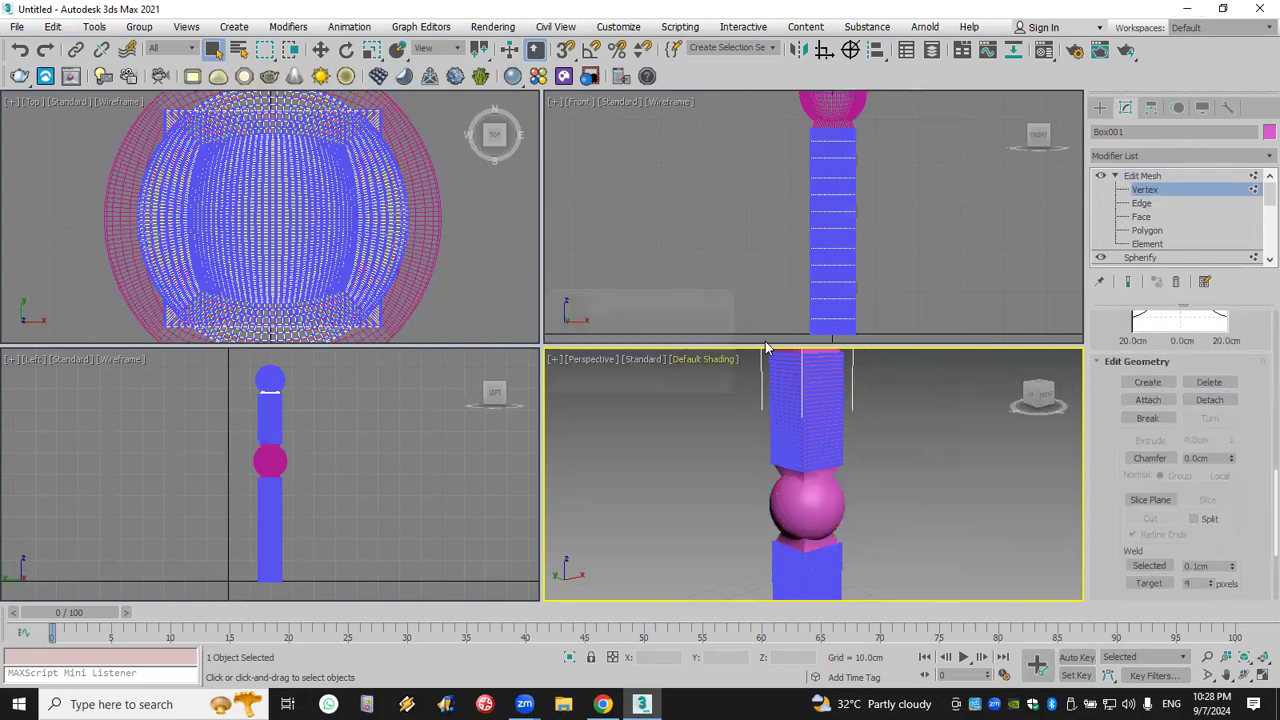
- Select the remaining column and change its object color to light aqua
left_click(1100, 108)
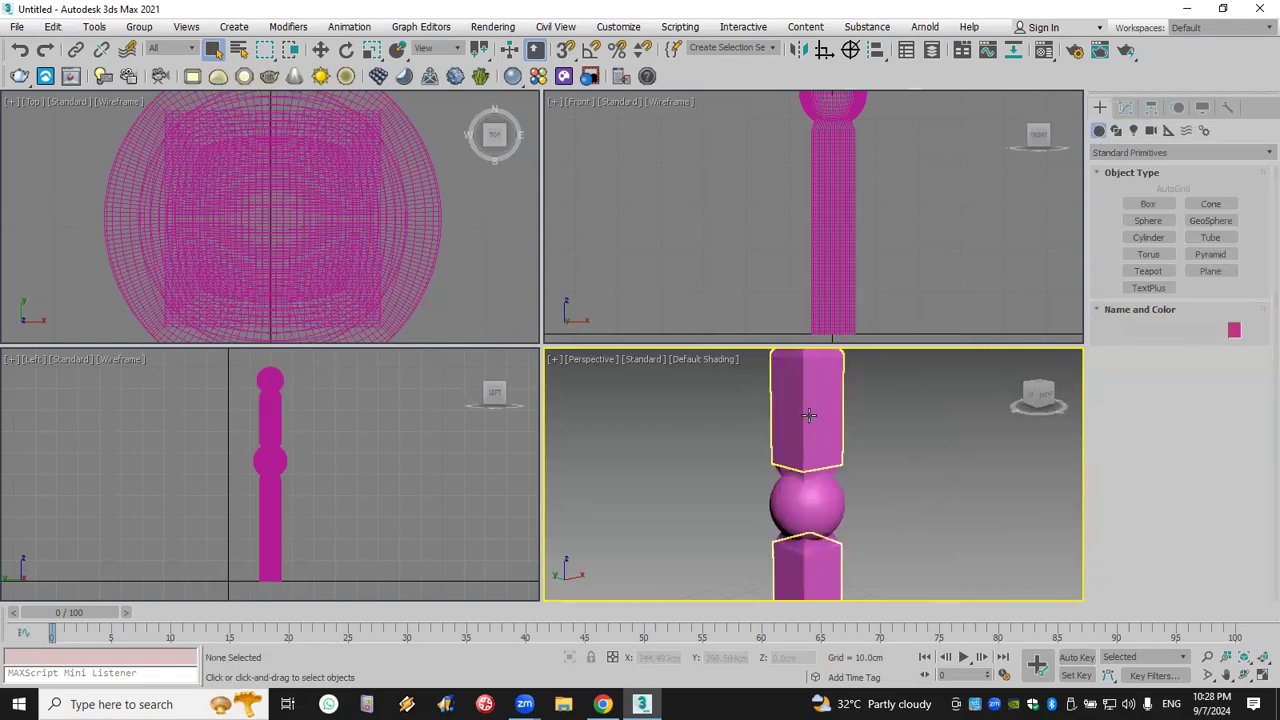
left_click(1236, 331)
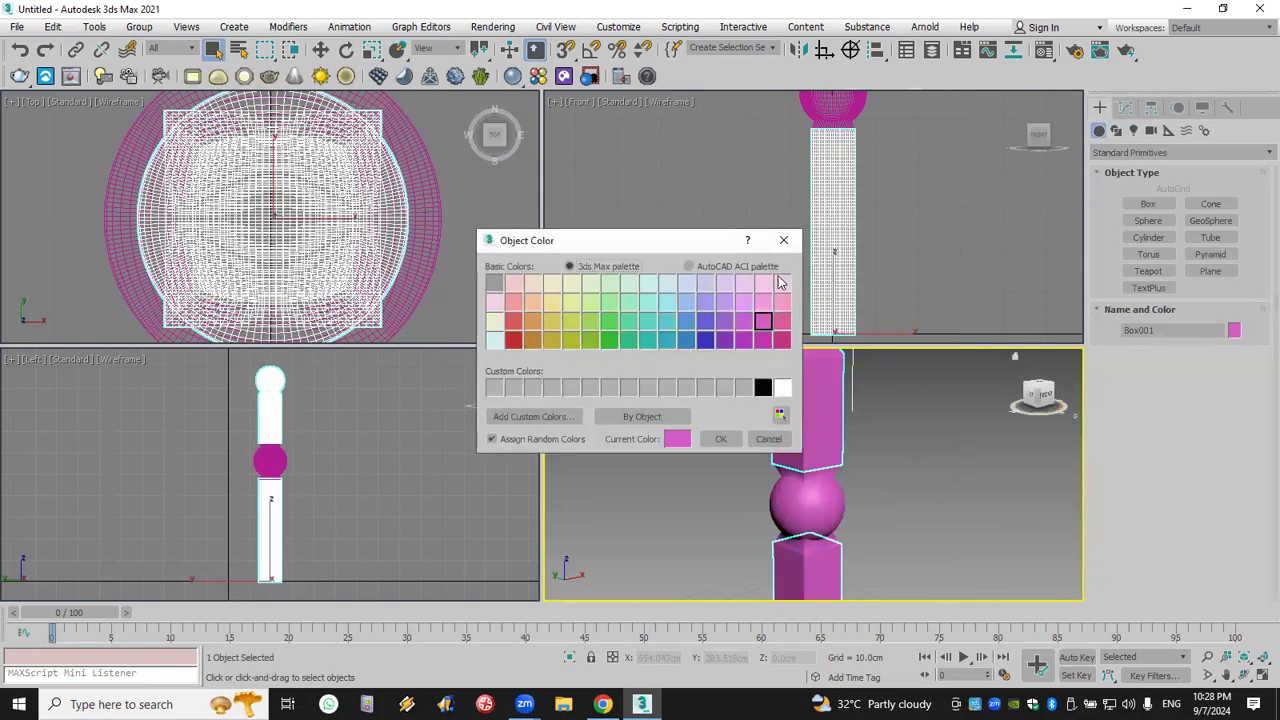
left_click(647, 301)
left_click(720, 438)
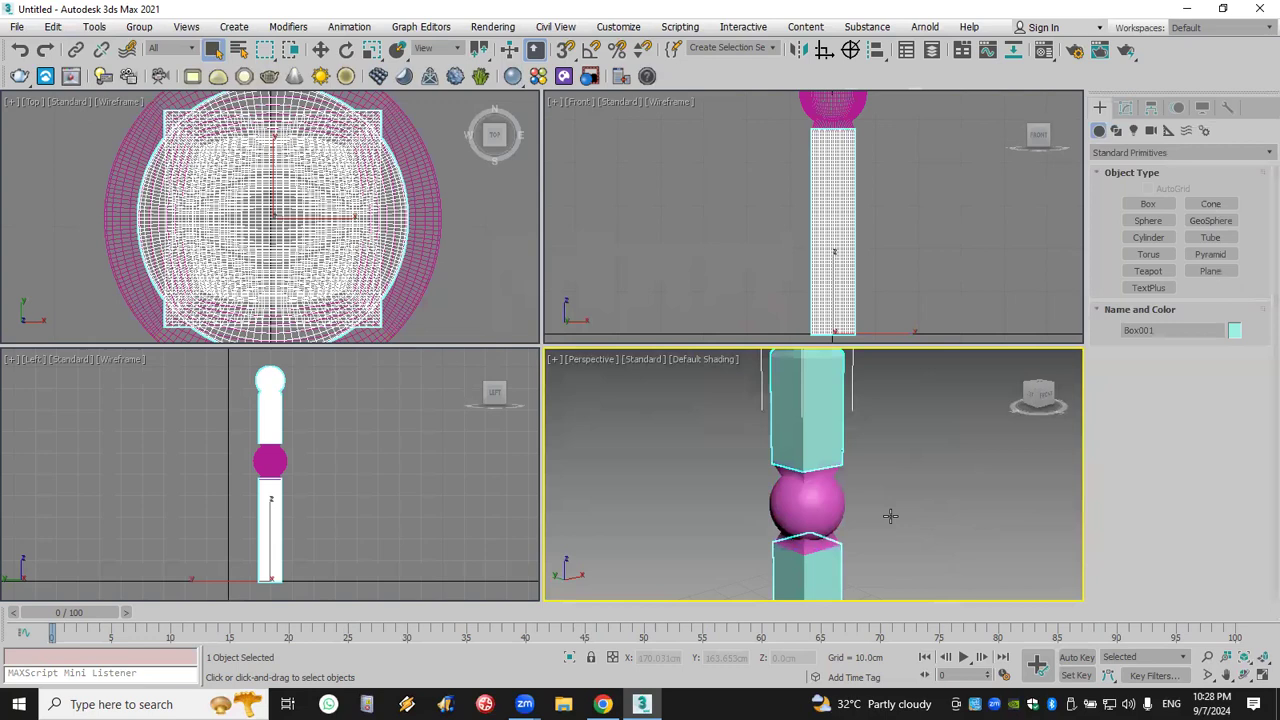
- Select the detached middle ball, change its object color to dark blue, and inspect the whole column in perspective
left_click(889, 517)
left_click(810, 494)
left_click(1234, 330)
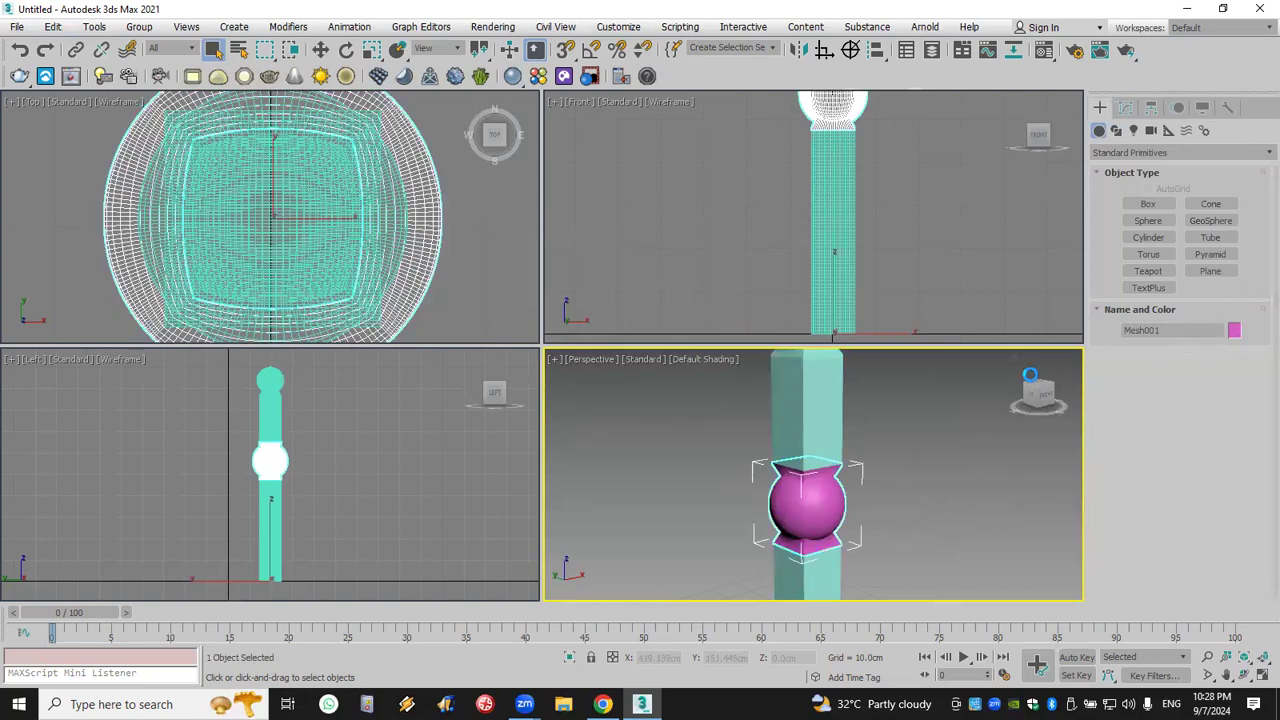
left_click(705, 339)
left_click(724, 440)
left_click(904, 487)
scroll(903, 489, "down", 3)
scroll(889, 489, "up", 2)
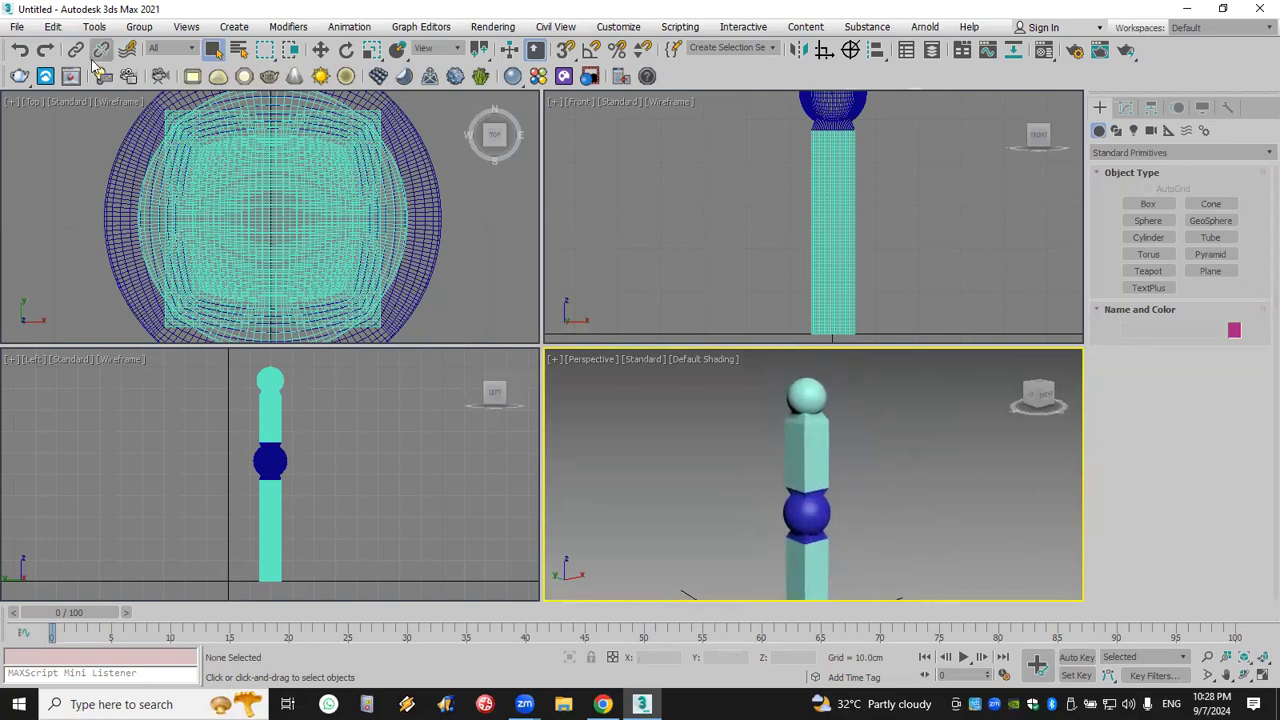
- Undo the detachment and the middle ball's modifiers, leaving the column with only its top ball
left_click(19, 50)
left_click(19, 50)
left_click(19, 50)
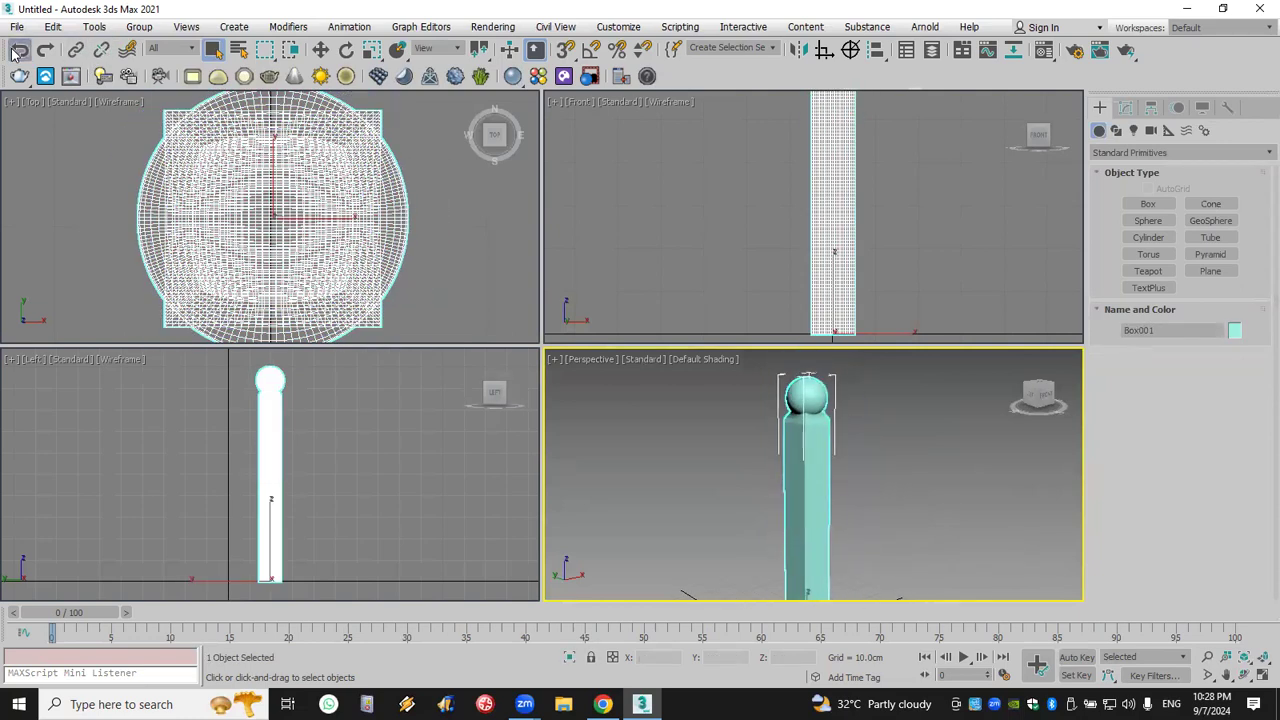
scroll(733, 207, "down", 3)
middle_click_drag(724, 244, 736, 292)
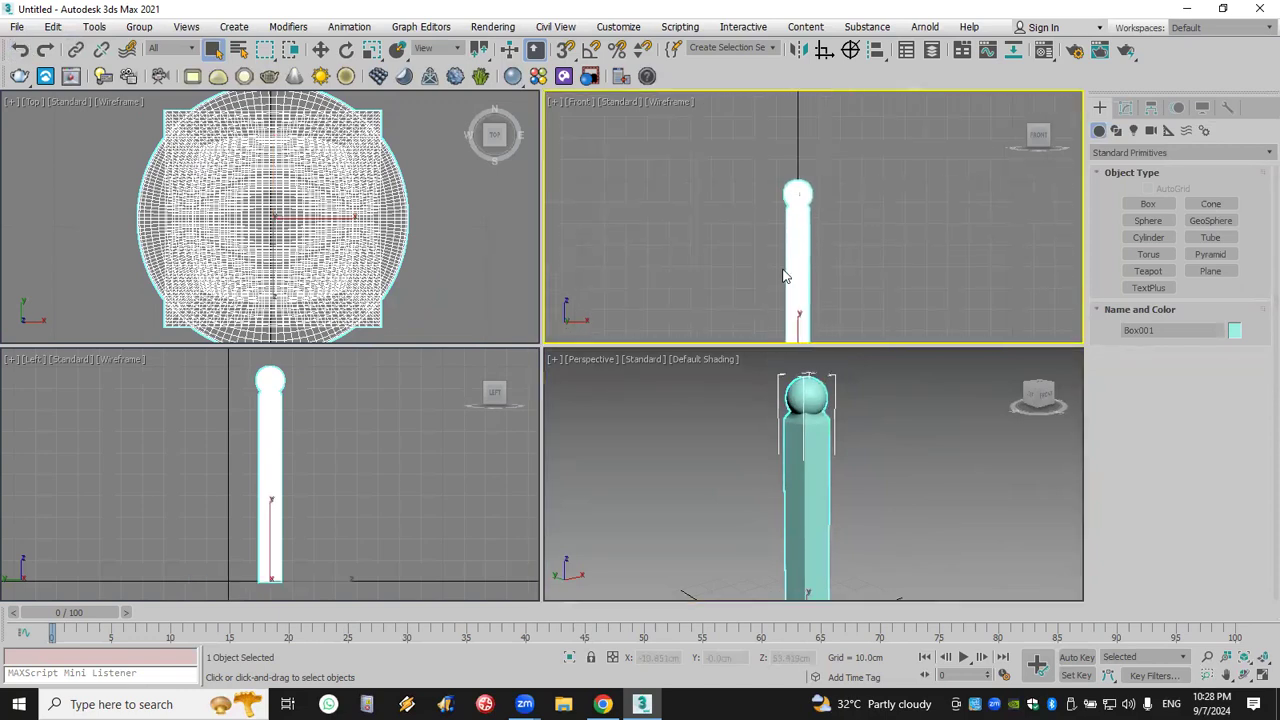
- Add an Edit Mesh modifier above the top ball's Spherify and enter its Vertex level
left_click(1125, 108)
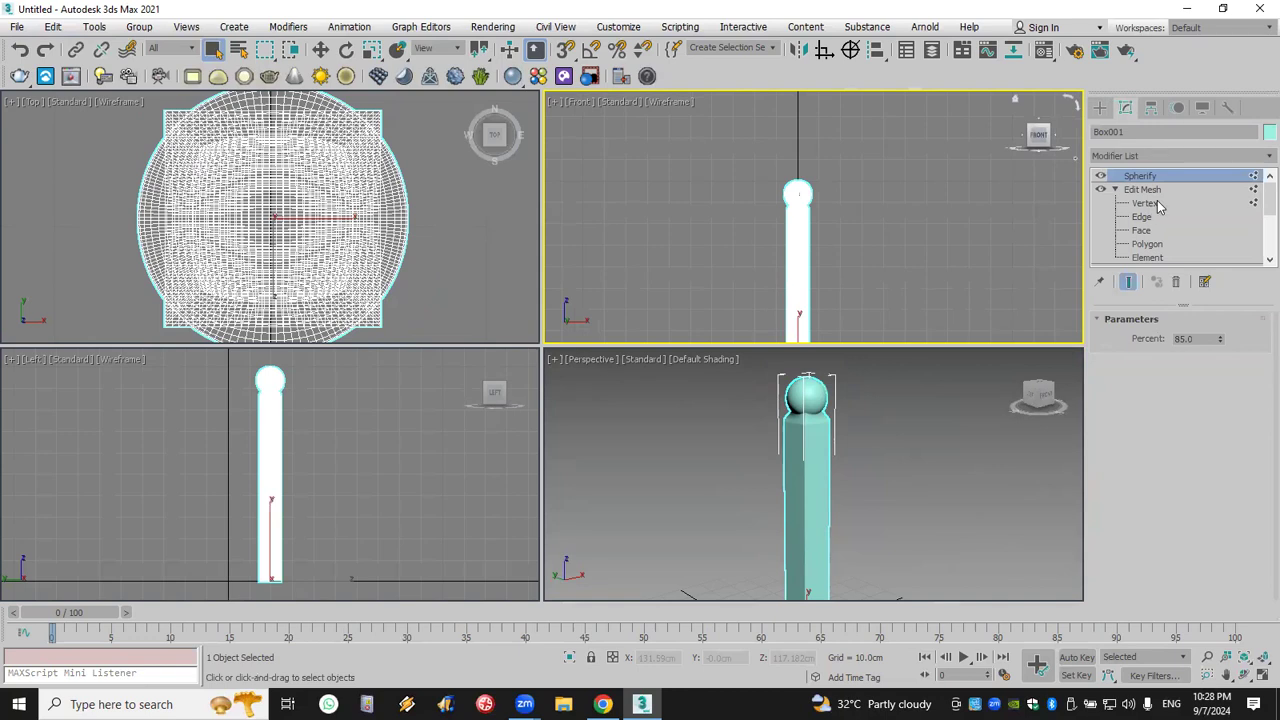
left_click(1162, 157)
key("e")
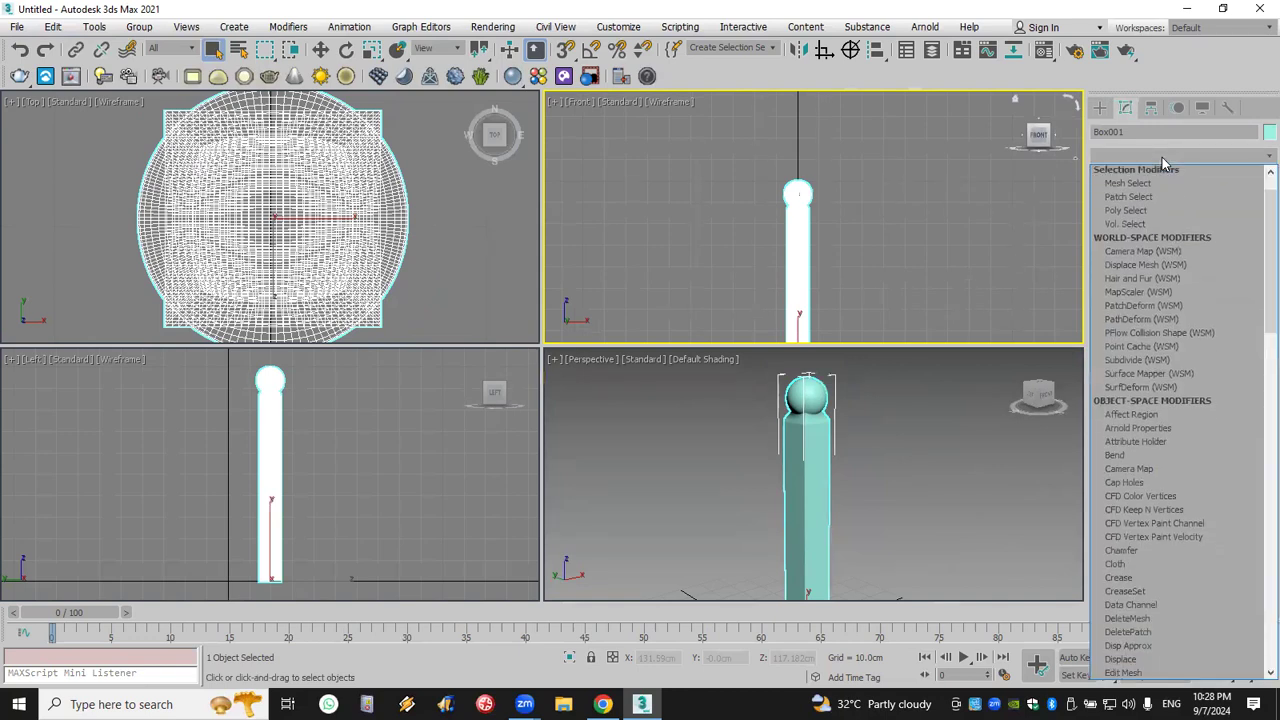
left_click(1166, 175)
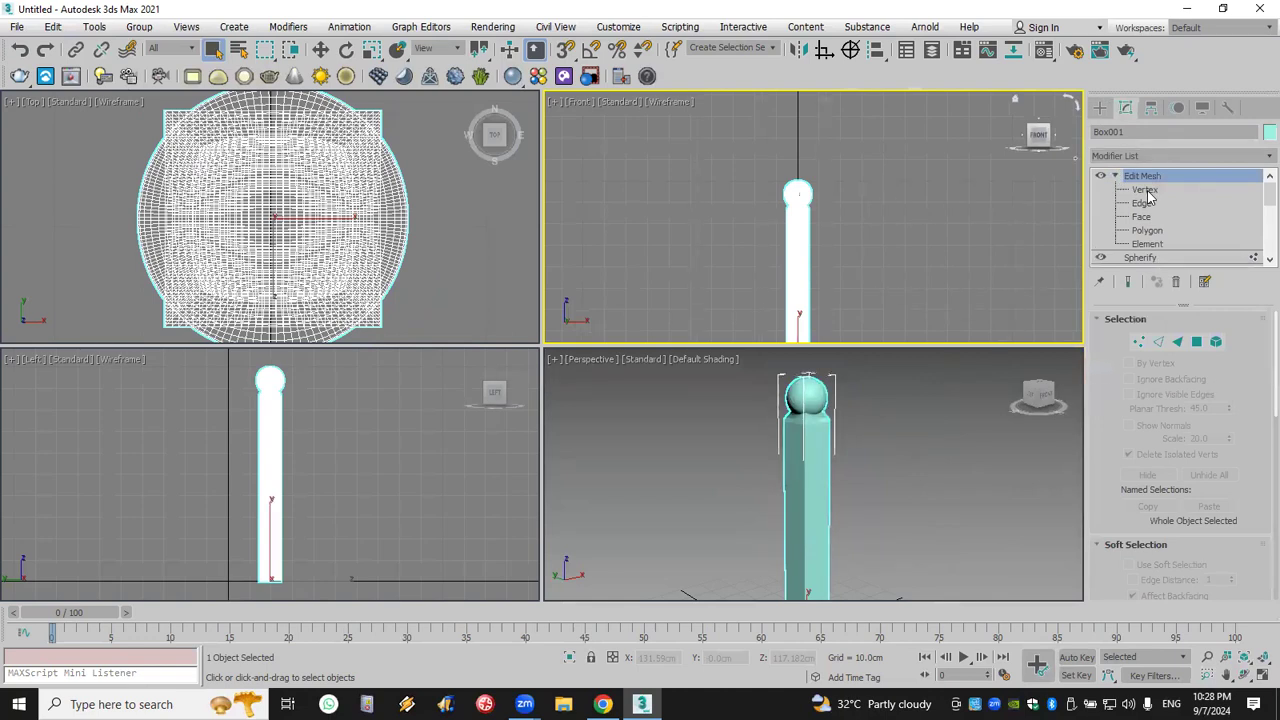
left_click(1145, 190)
- Select the vertices of the top ball and a short band below it, and detach them as Mesh001
left_click_drag(795, 193, 752, 220)
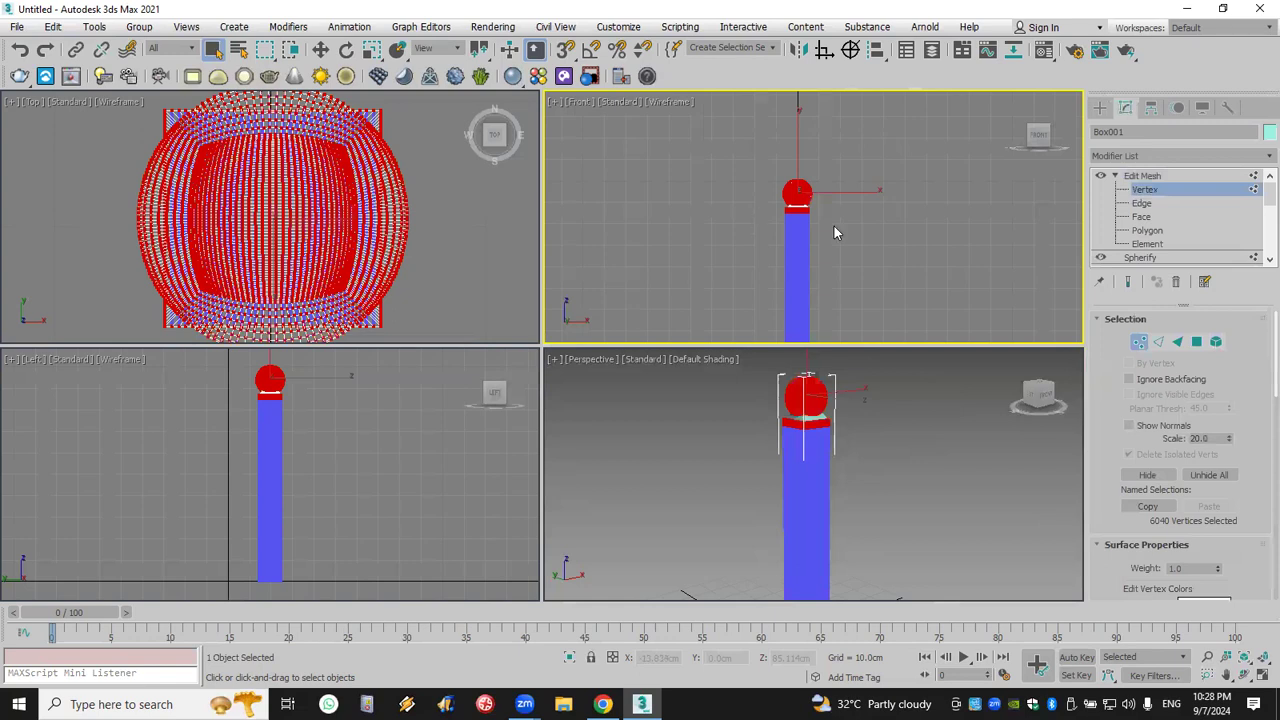
scroll(1114, 443, "down", 5)
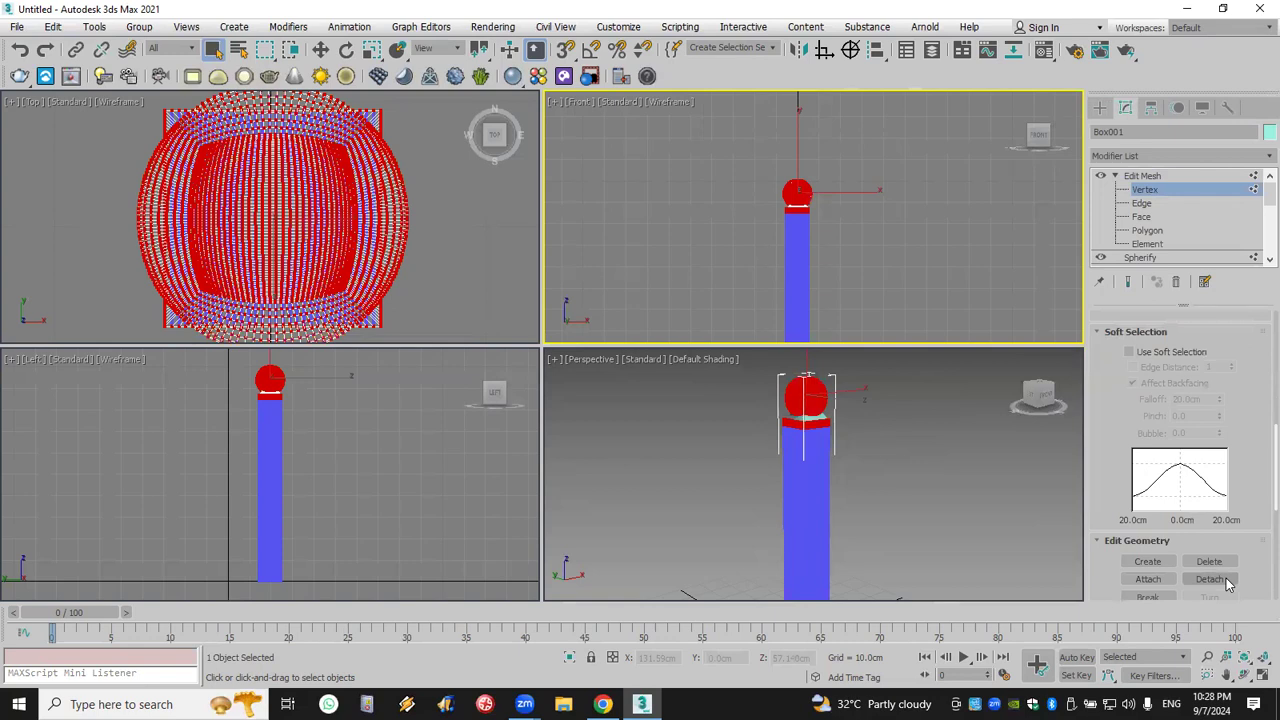
left_click(1209, 579)
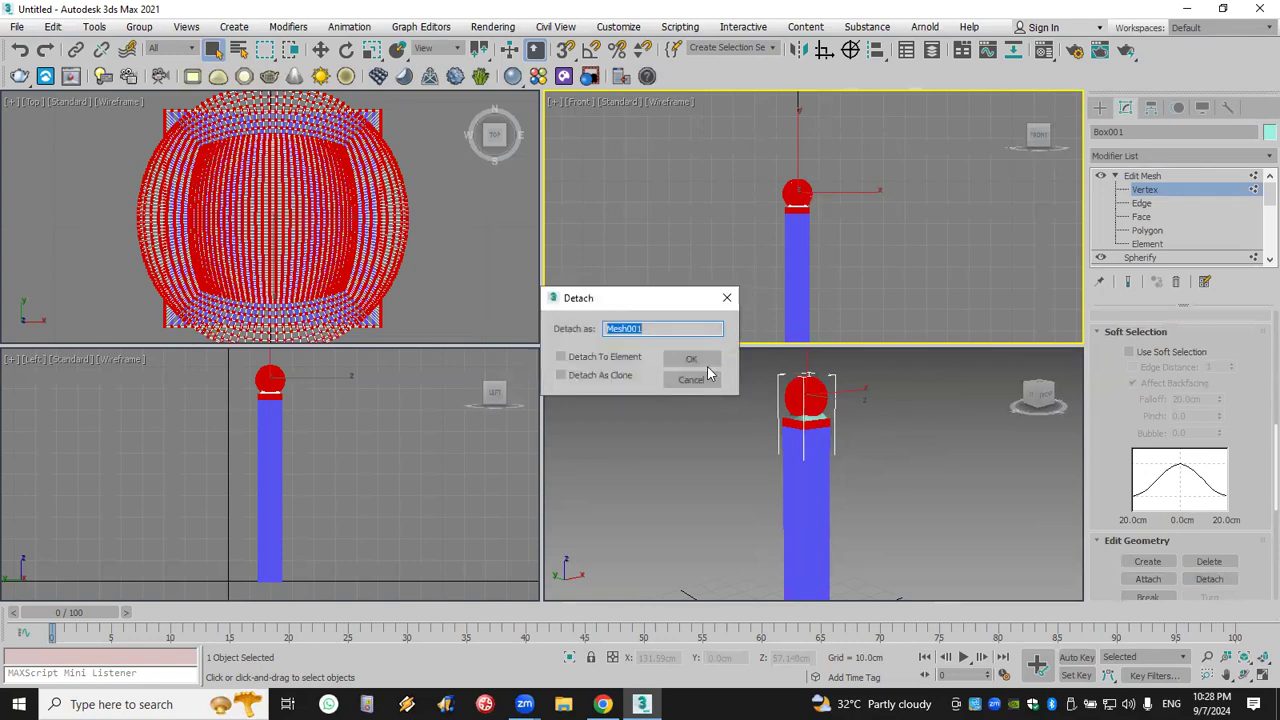
left_click(692, 359)
- Change the detached top ball's object color to purple and examine its junction with the column up close
left_click(1100, 107)
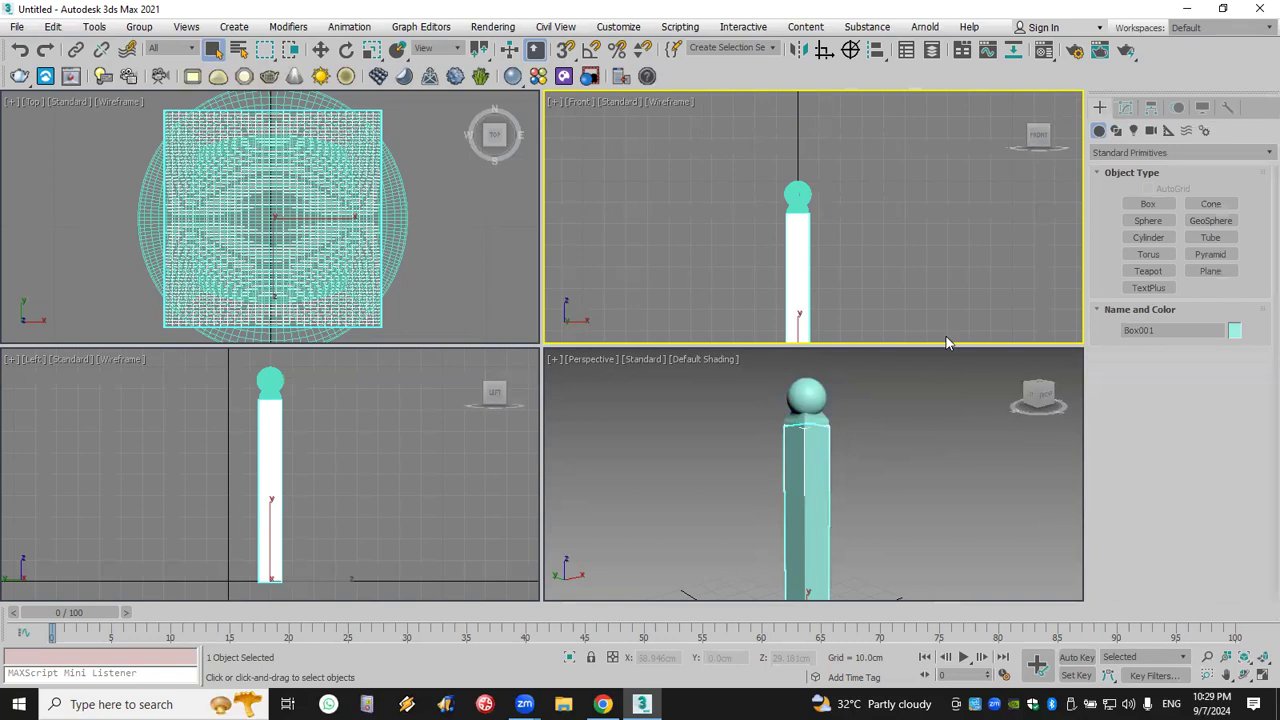
left_click(888, 419)
left_click(812, 395)
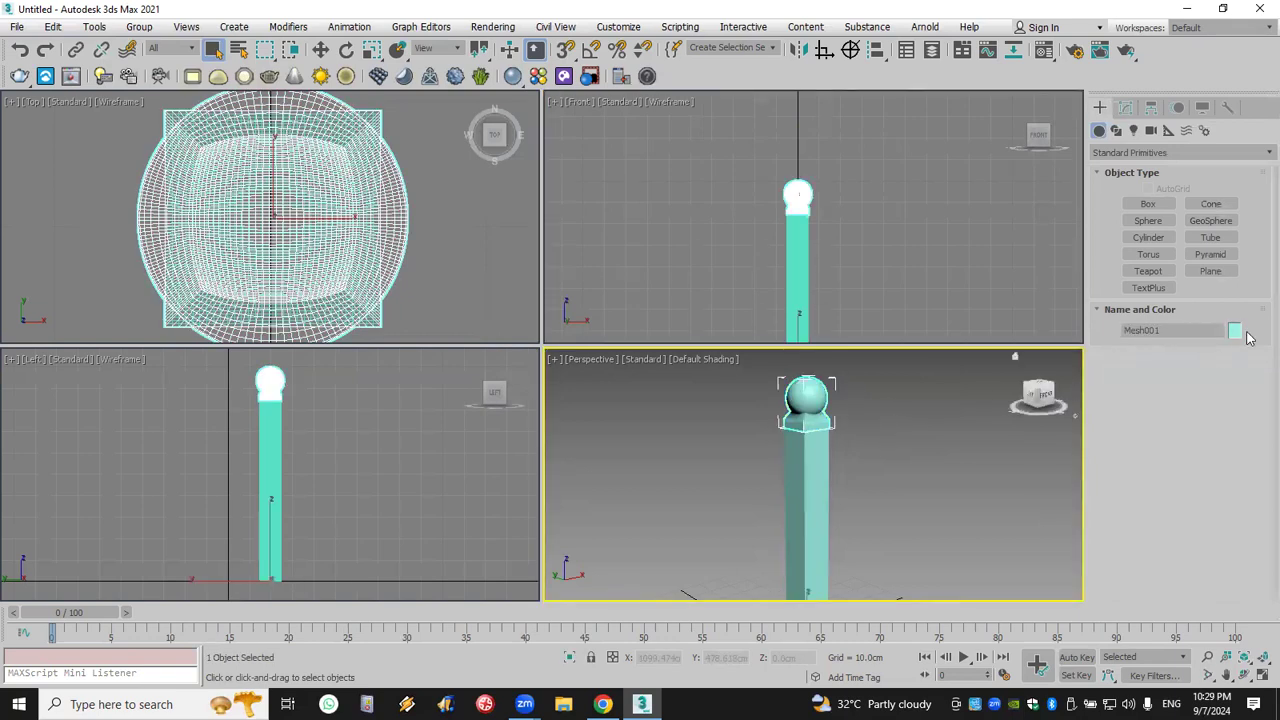
left_click(745, 341)
left_click(723, 436)
left_click(938, 456)
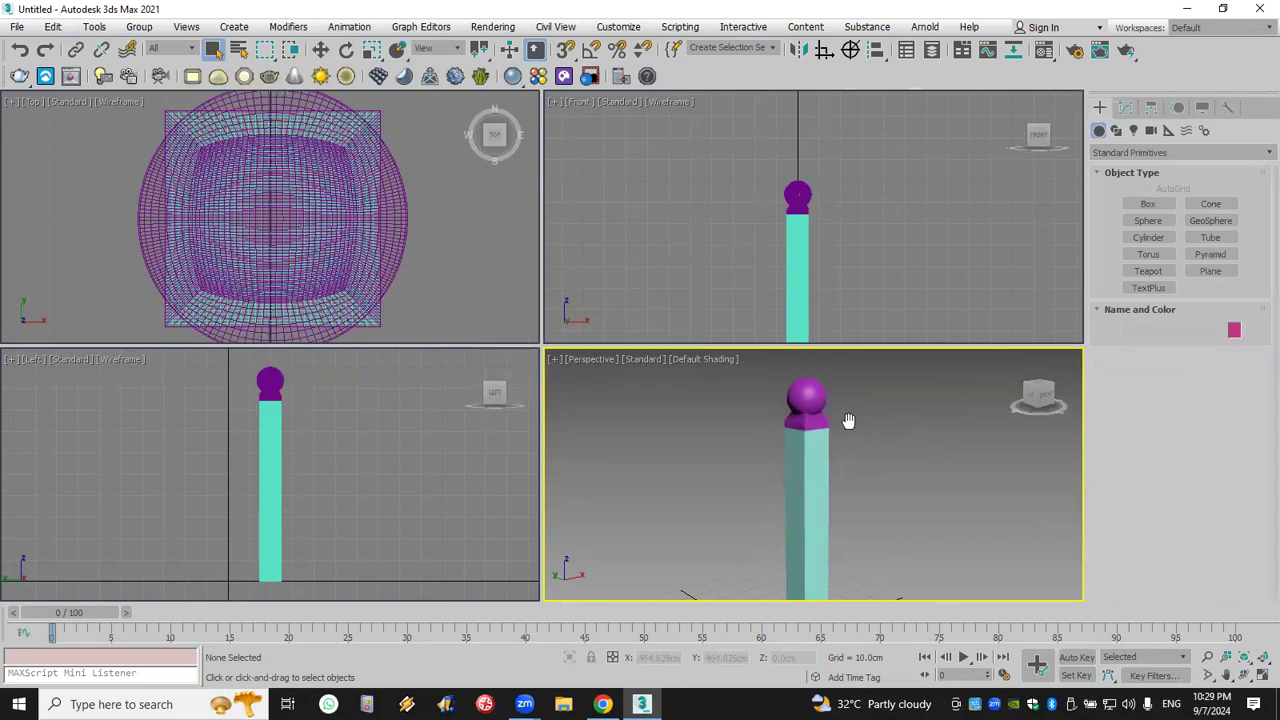
scroll(900, 462, "up", 3)
mouse_move(886, 466)
middle_mouse_down()
mouse_move(897, 459)
mouse_move(878, 455)
middle_mouse_up()
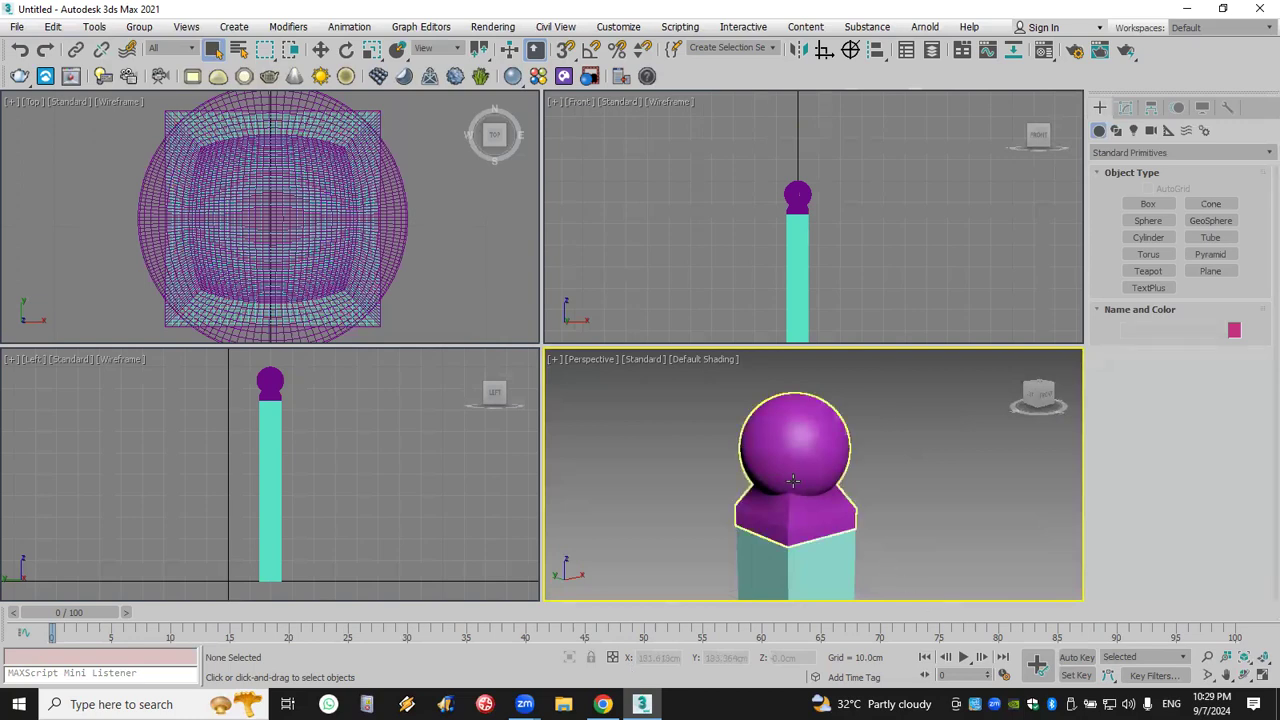
- Undo the top ball's recoloring and detachment so it rejoins the column
left_click(834, 462)
key("z")
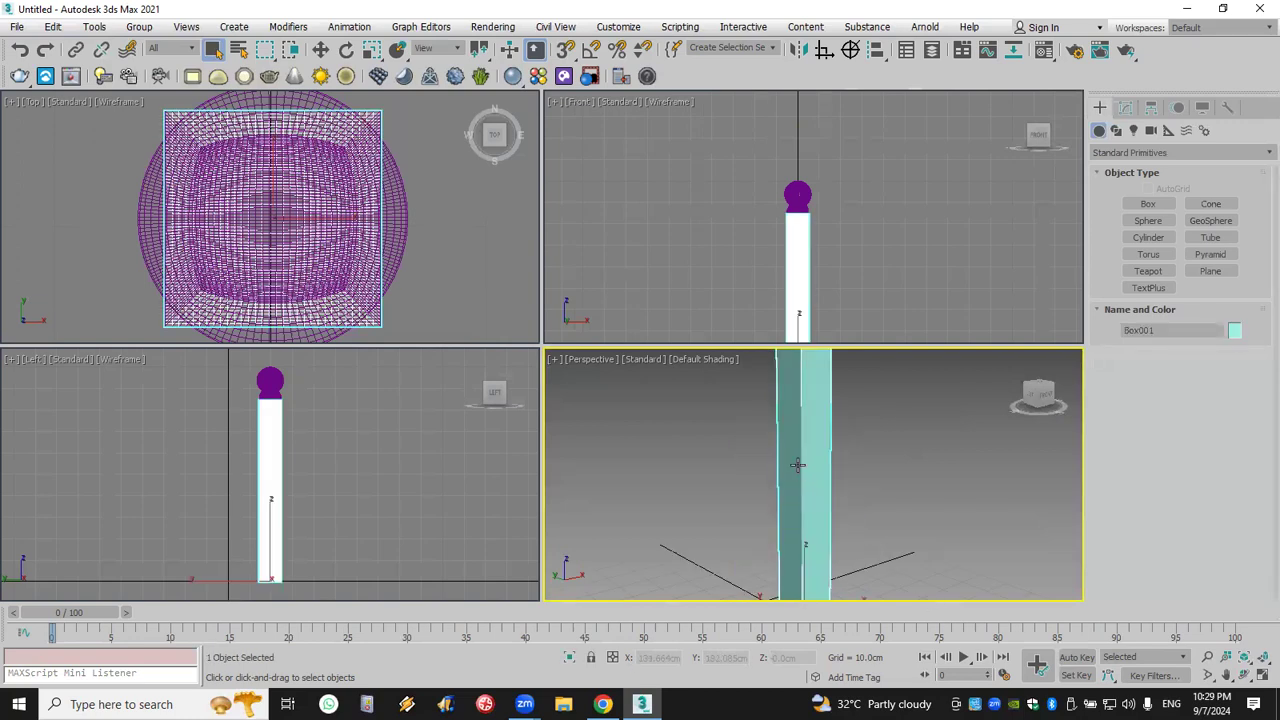
left_click(19, 52)
left_click(19, 52)
key("ctrl+y")
left_click(19, 52)
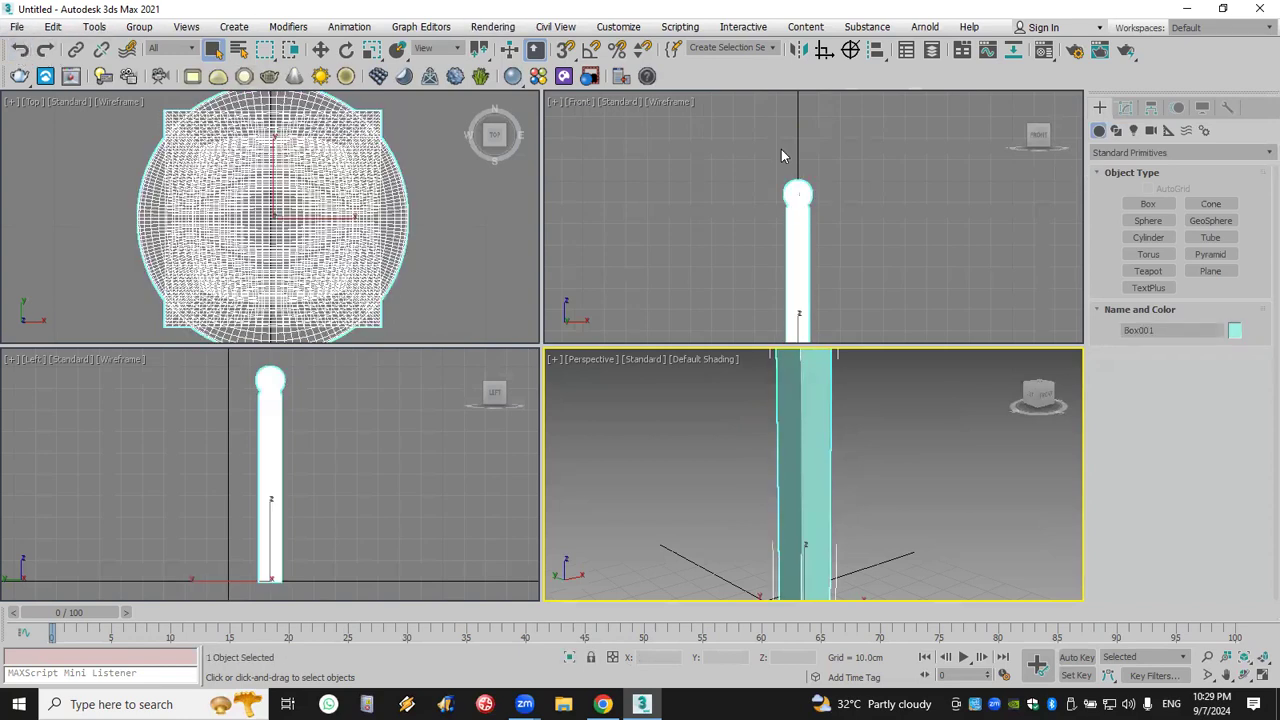
- Add a new Edit Mesh modifier directly above the top ball's Spherify and enter its Vertex level
left_click(1125, 107)
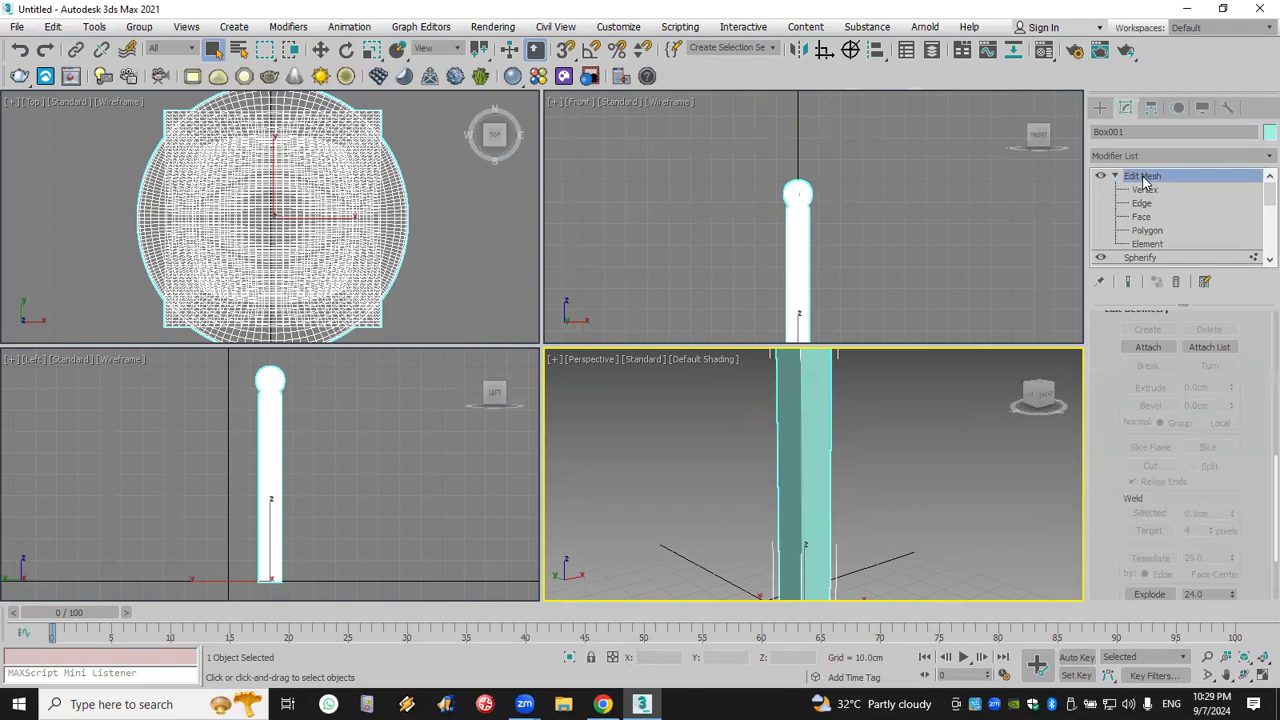
left_click_drag(1174, 262, 1150, 182)
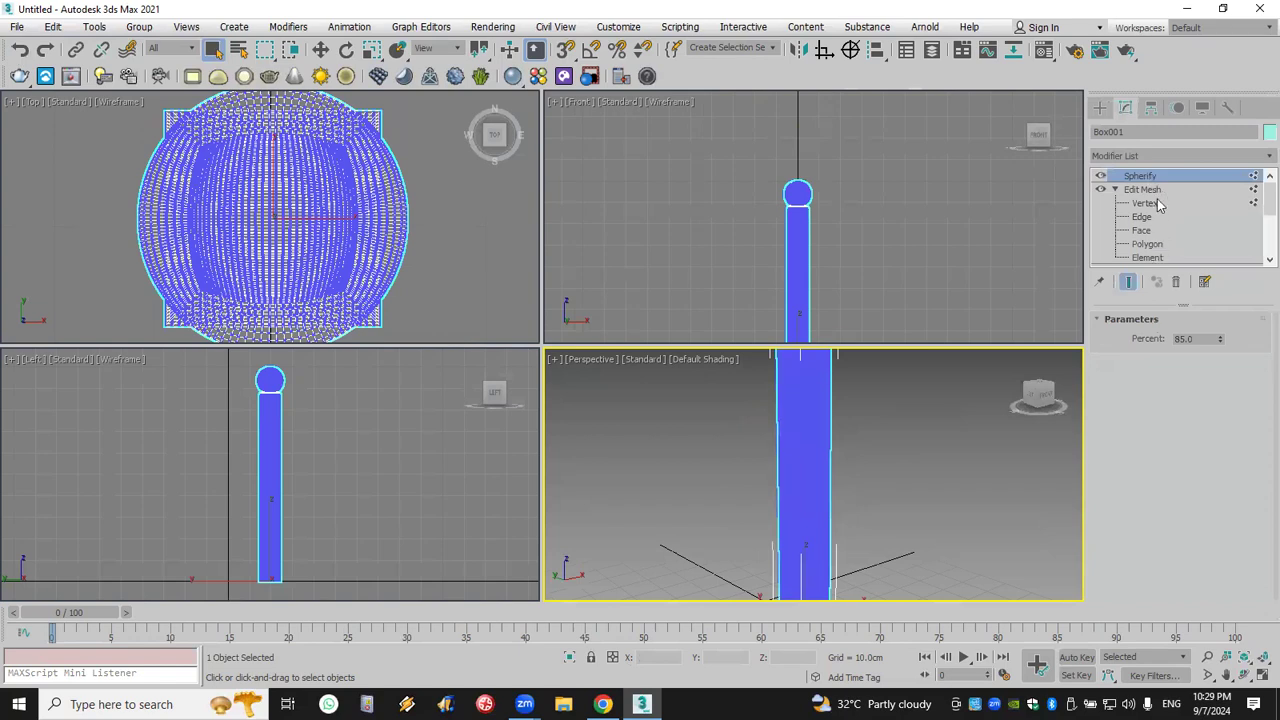
left_click(1172, 157)
key("e")
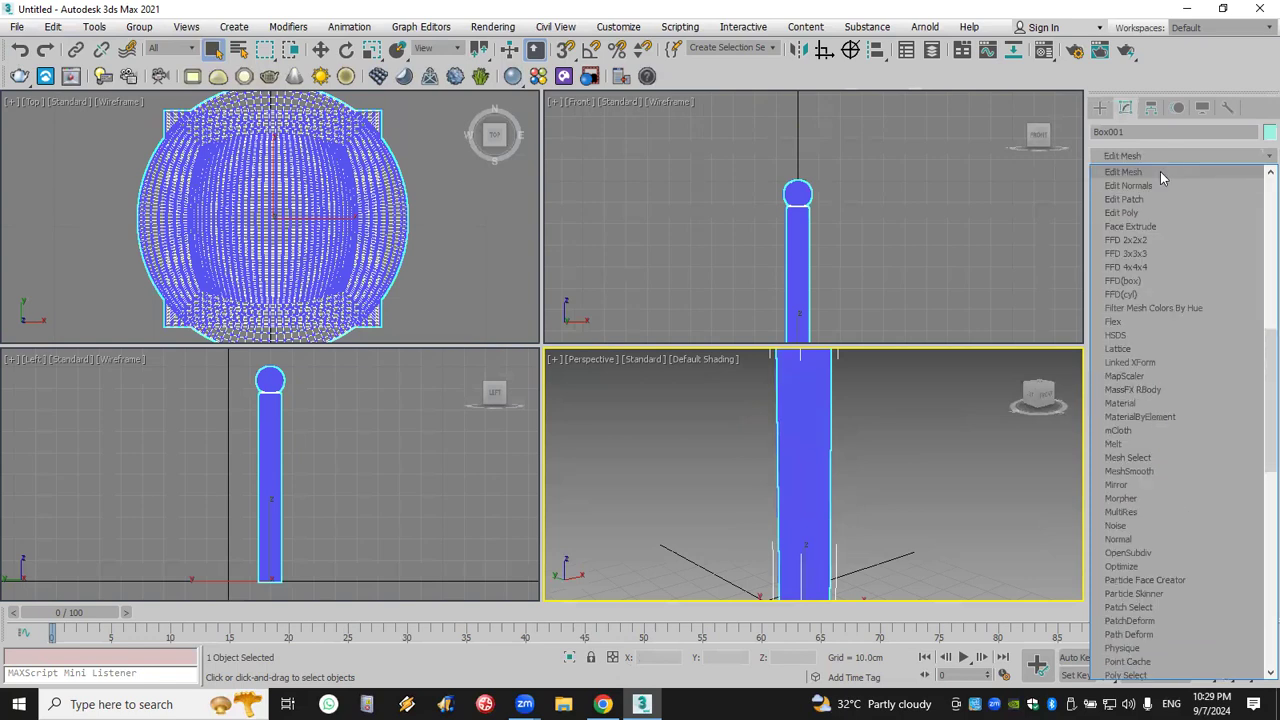
left_click(1160, 171)
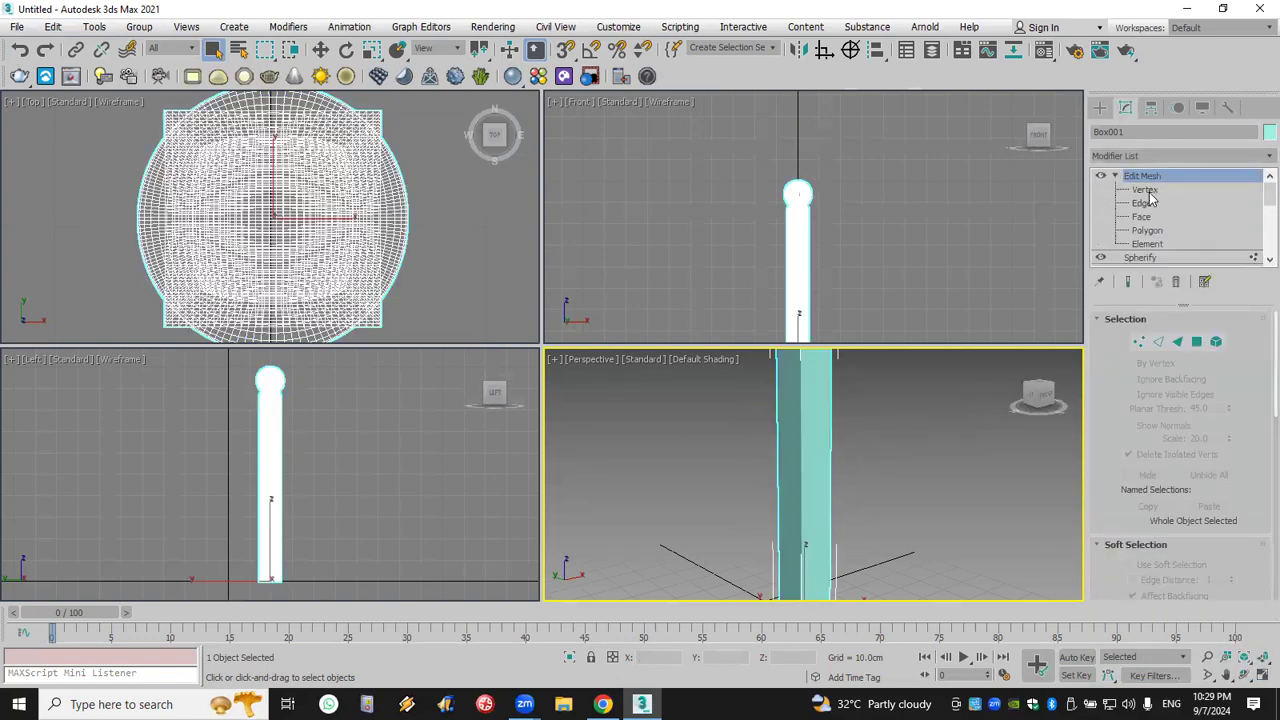
left_click(1146, 191)
- Select the vertices of the top ball and a thin band below it, and detach them as Mesh001
left_click_drag(842, 149, 767, 218)
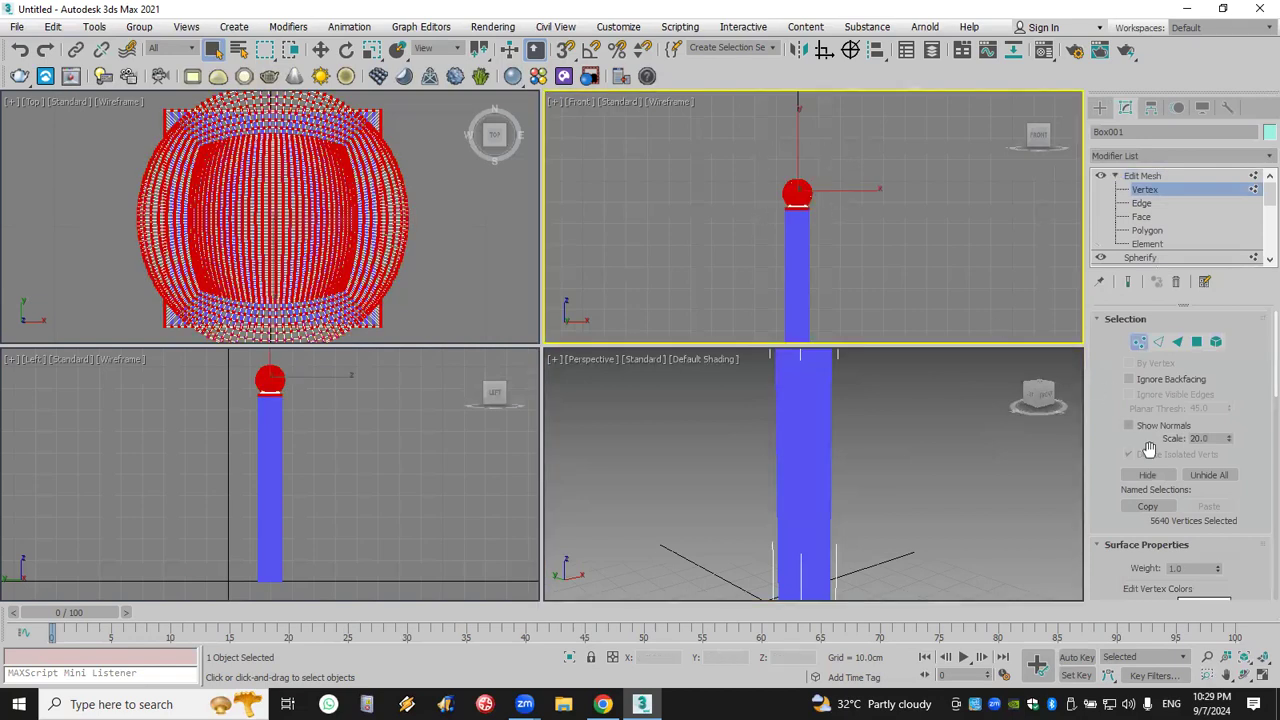
scroll(1255, 400, "down", 2)
scroll(1260, 381, "down", 5)
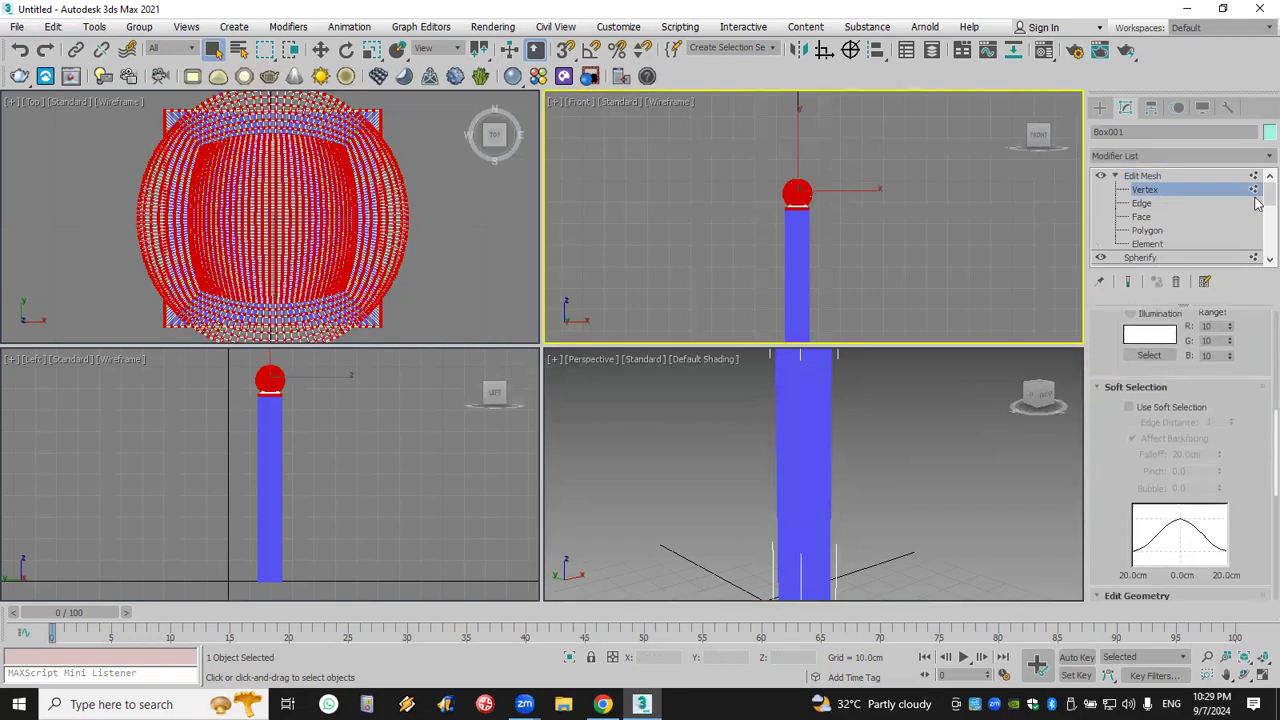
scroll(1250, 400, "down", 1)
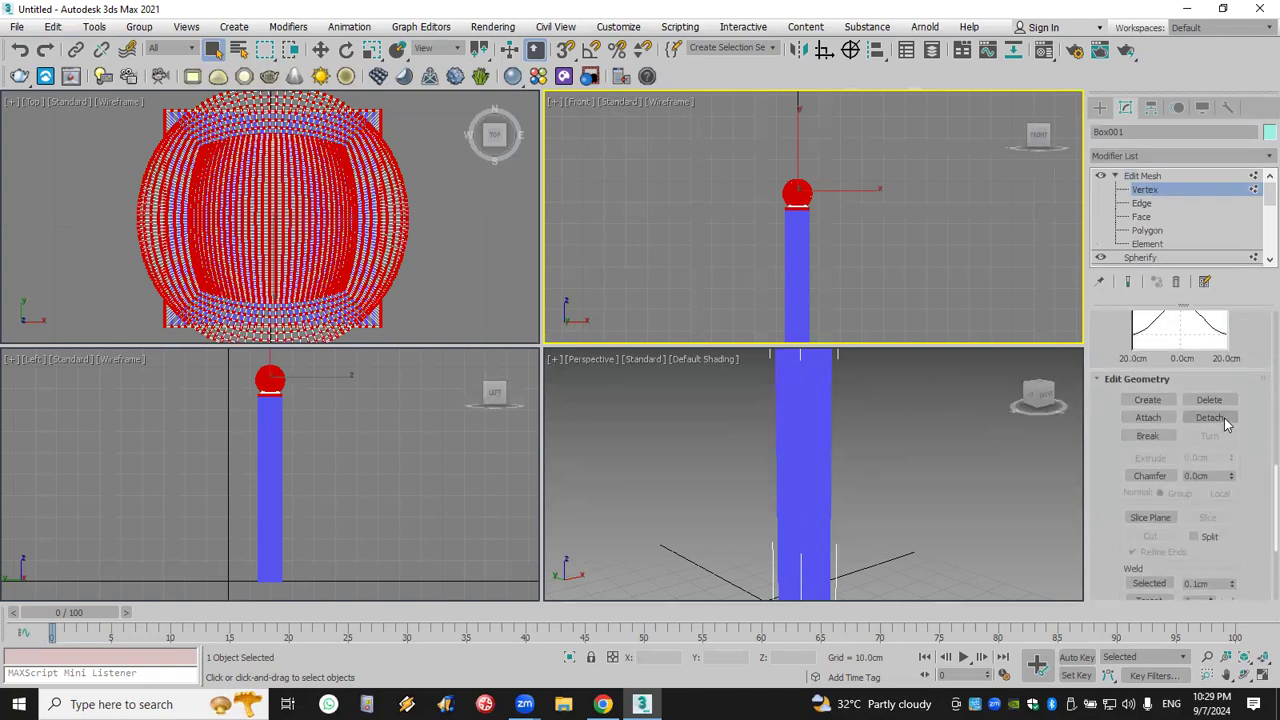
left_click(1224, 418)
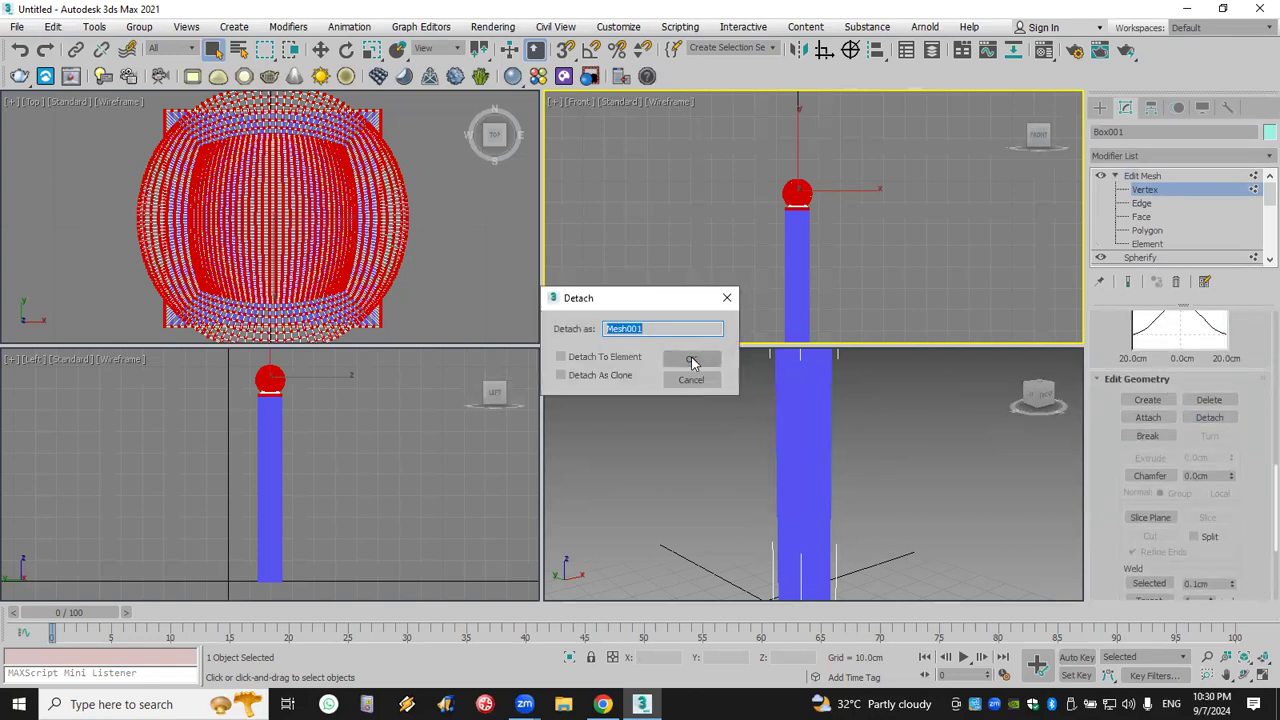
left_click(693, 360)
- Select the detached ball and the column in turn to check that they are separate objects
left_click(1100, 108)
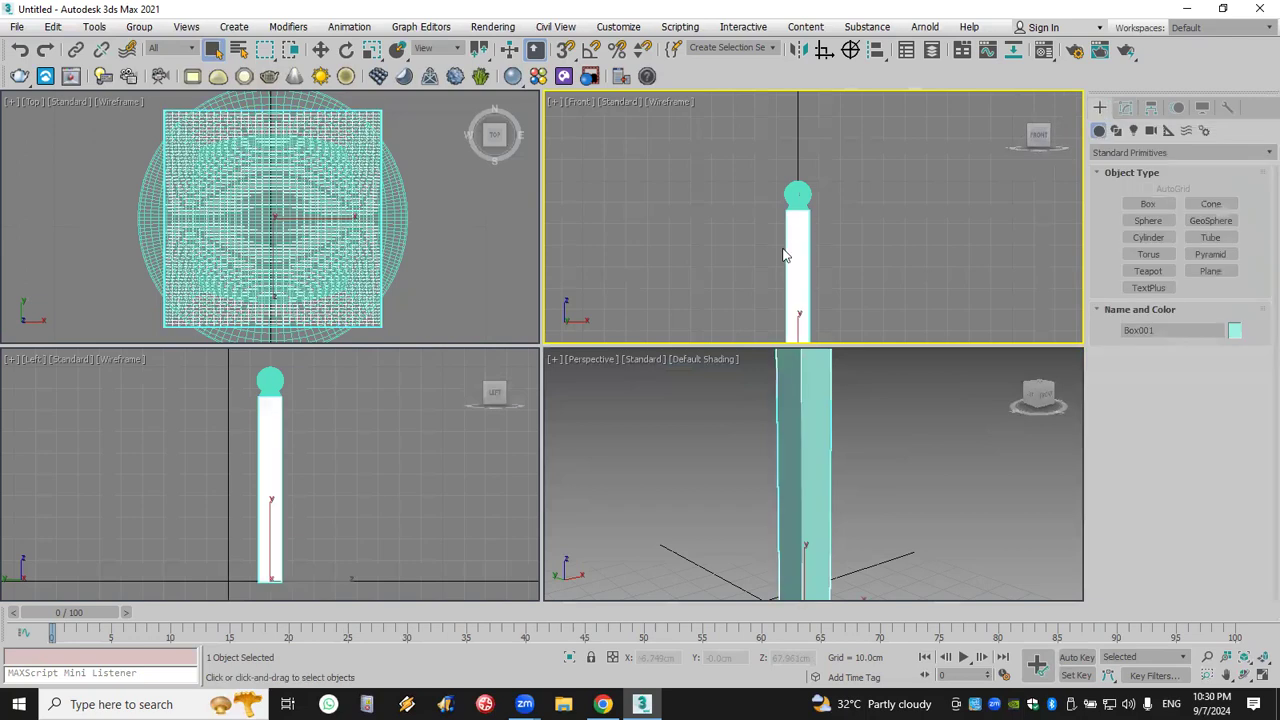
left_click(797, 192)
left_click(799, 212)
left_click(800, 228)
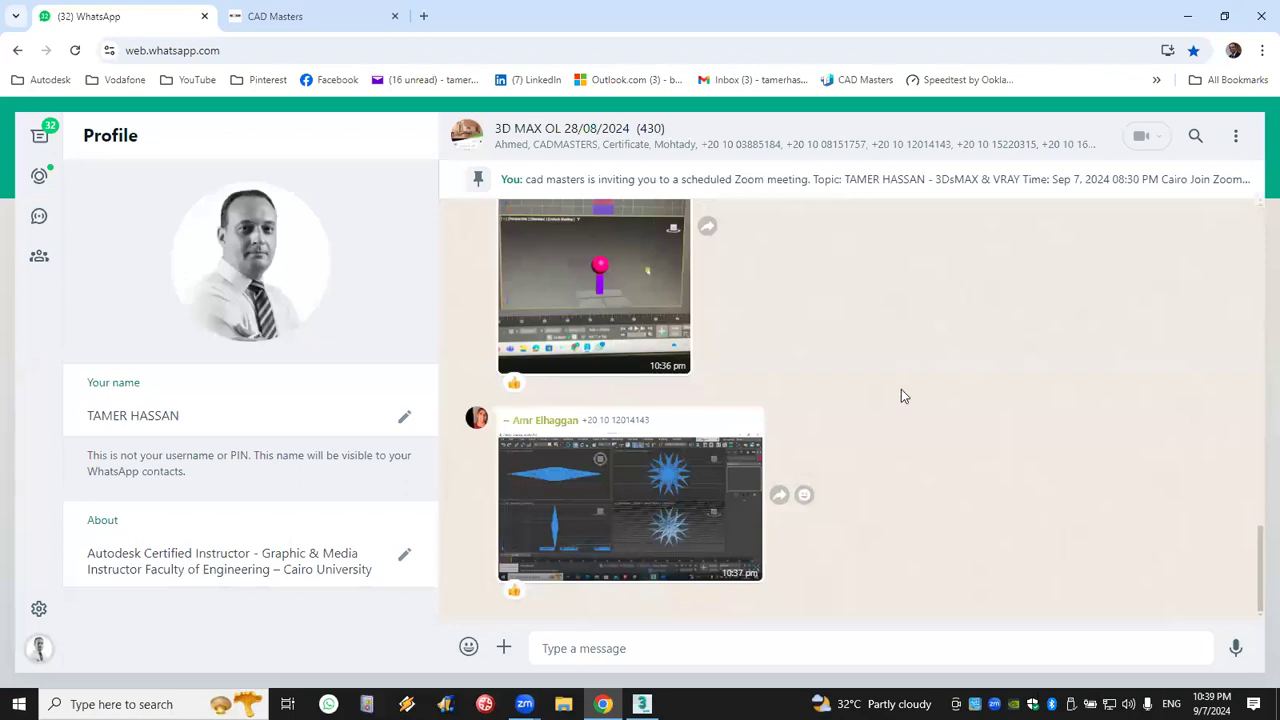
- Switch from WhatsApp to 3ds Max and reset the scene to an empty untitled file
key("alt+Tab")
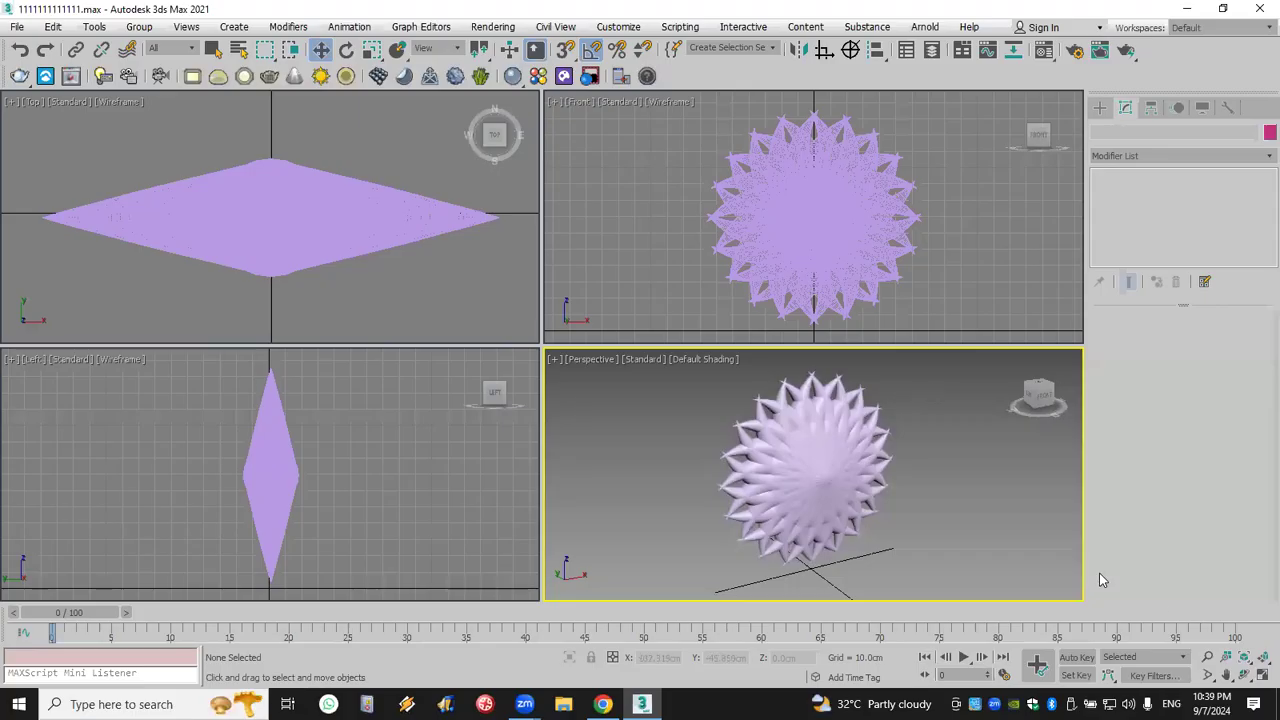
left_click(1262, 676)
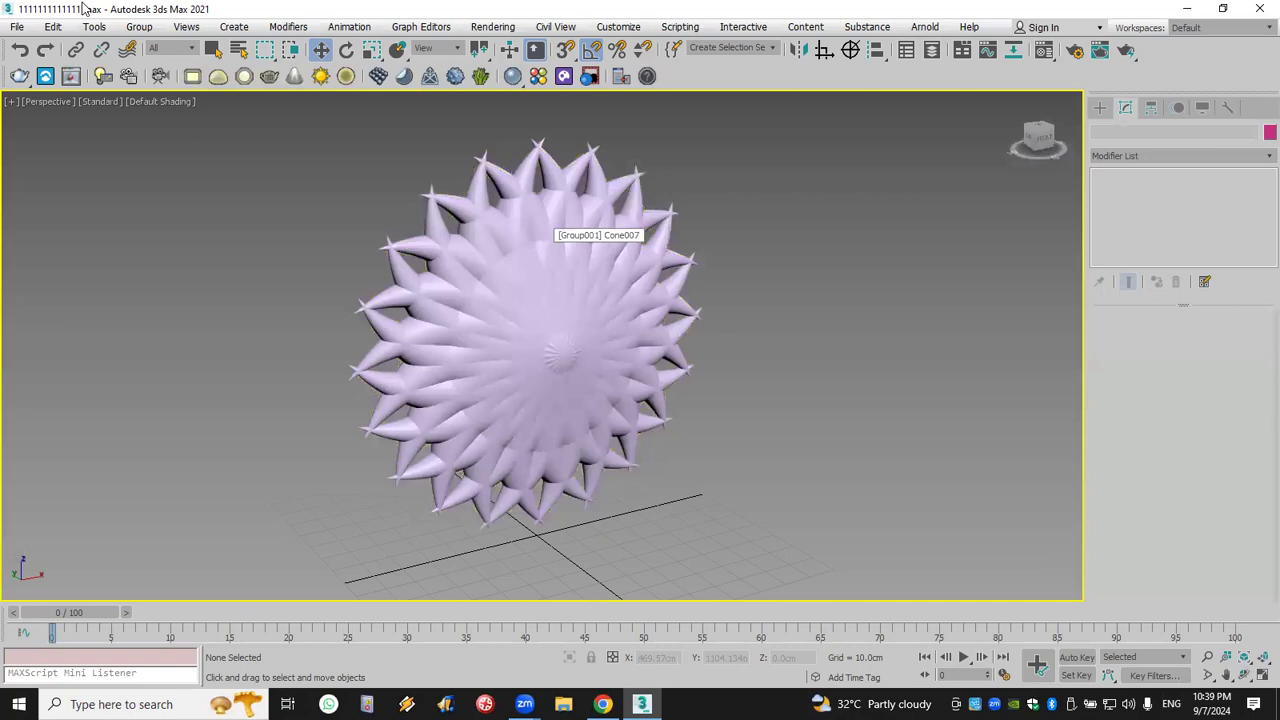
left_click(17, 27)
left_click(36, 71)
left_click(575, 385)
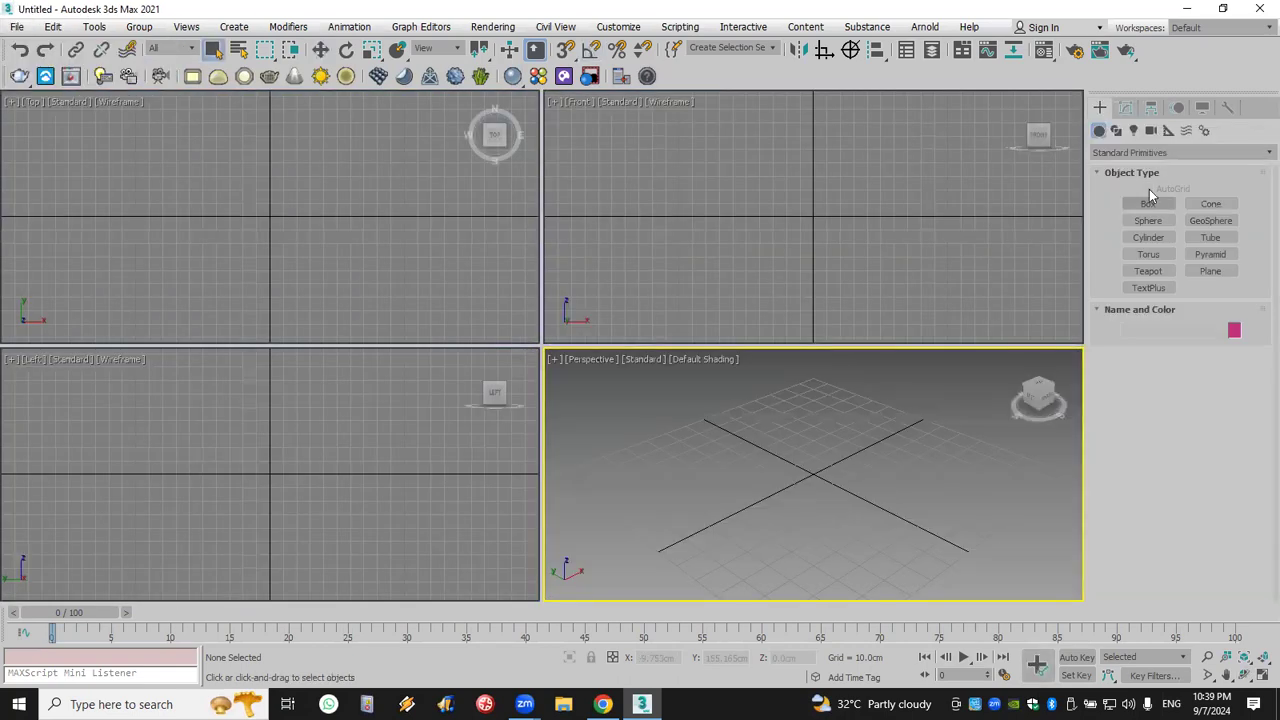
- Create a pointed cone at the origin, about 14 cm in base radius and 90 cm high, with 72 height segments
left_click(1211, 203)
left_click_drag(808, 472, 848, 478)
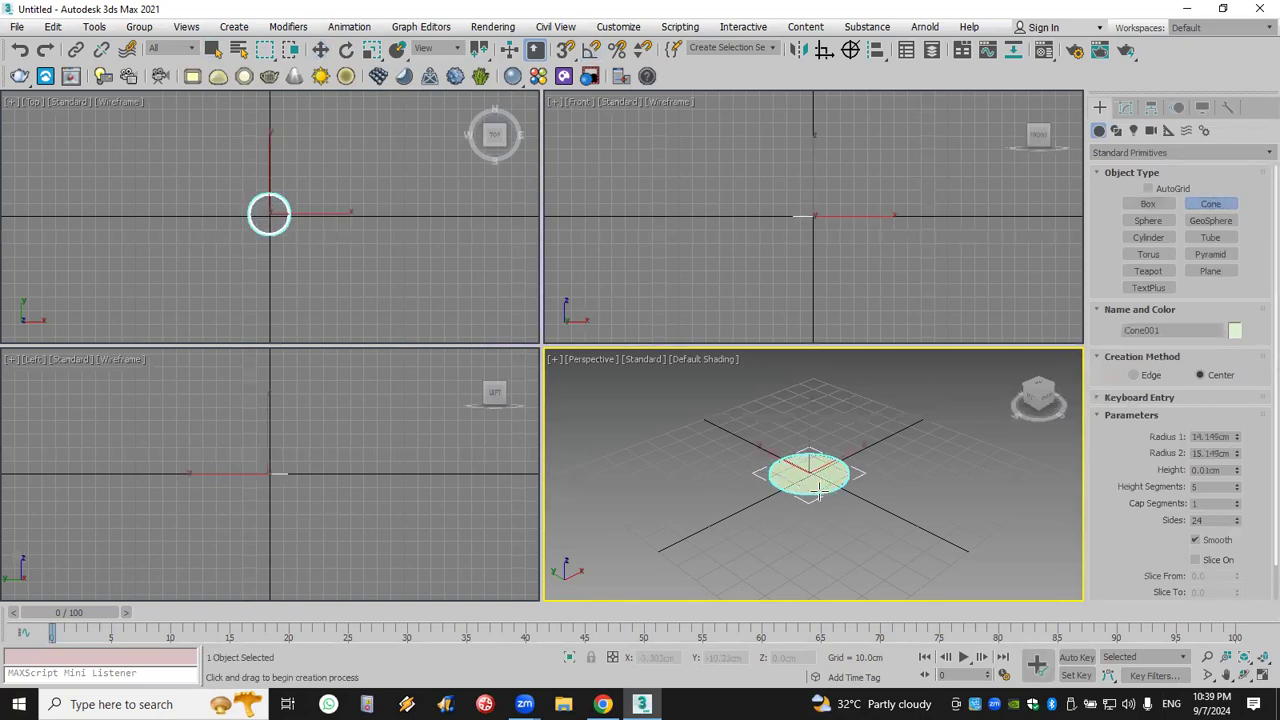
left_click(820, 234)
scroll(1150, 470, "down", 2)
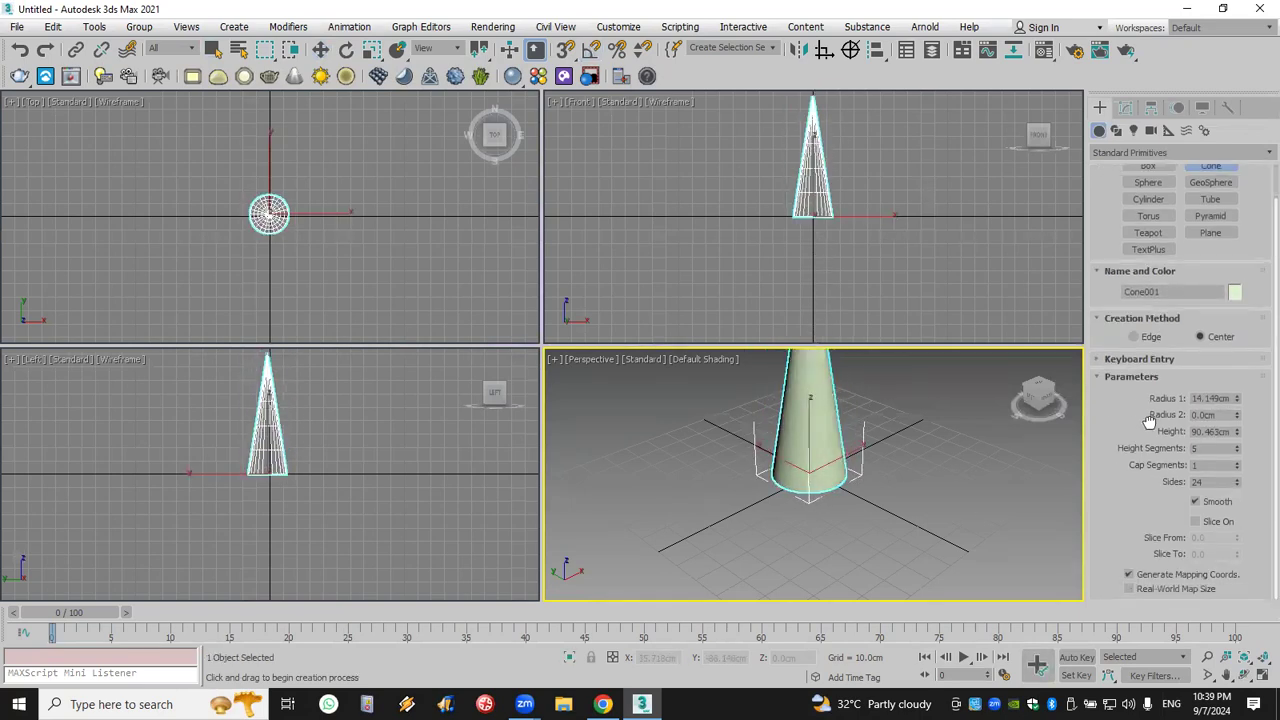
left_click_drag(1237, 451, 1216, 379)
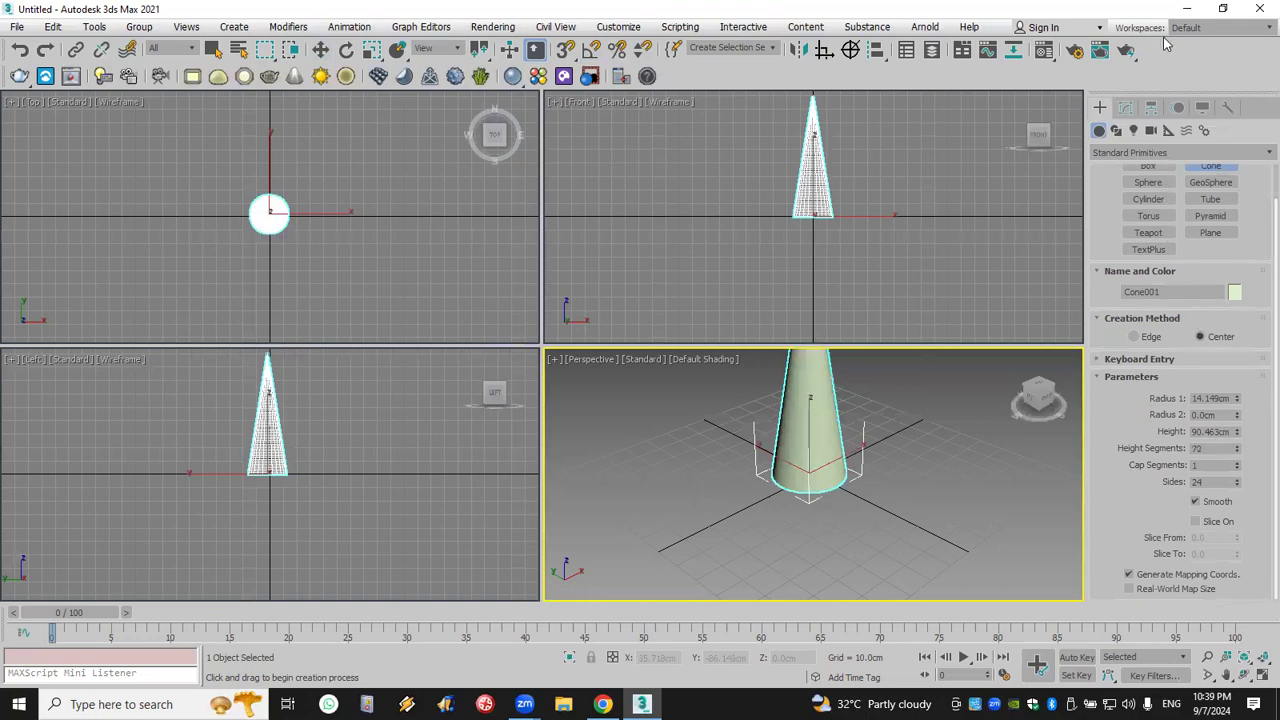
- Add a Bend modifier to the cone and set its bend angle to 72 degrees on the Z axis
left_click(1125, 107)
left_click(1144, 157)
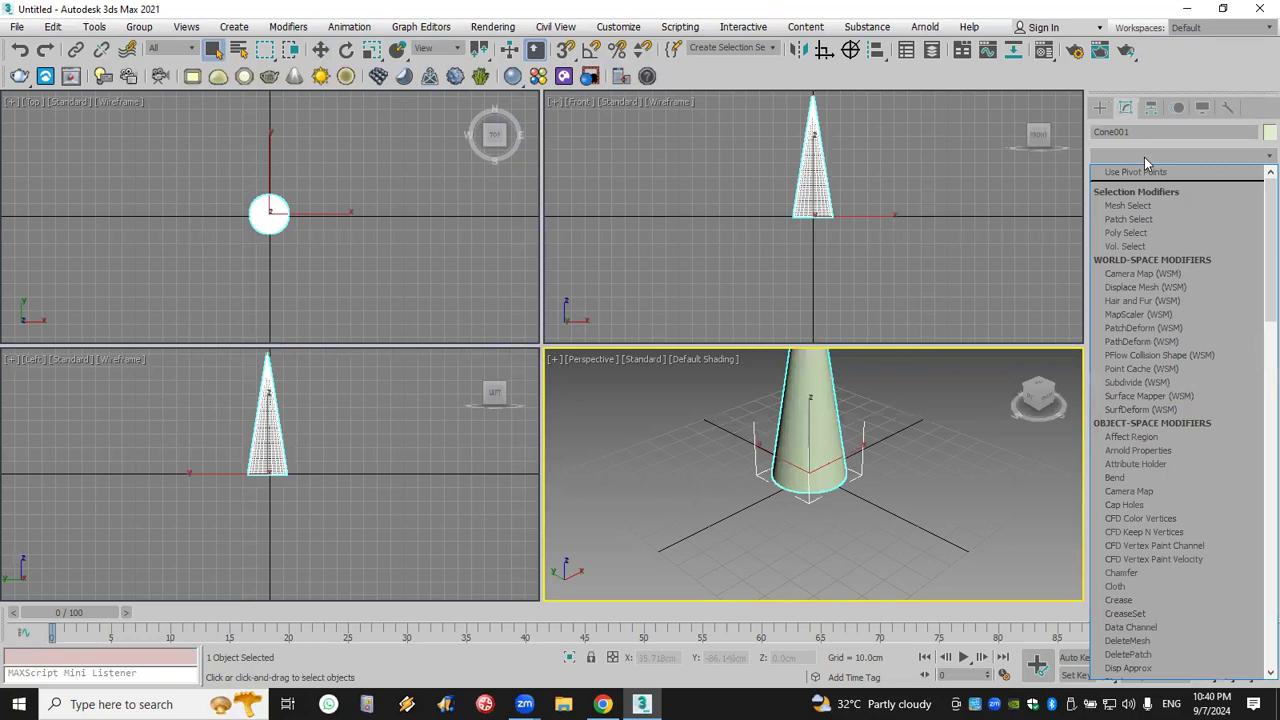
key("b")
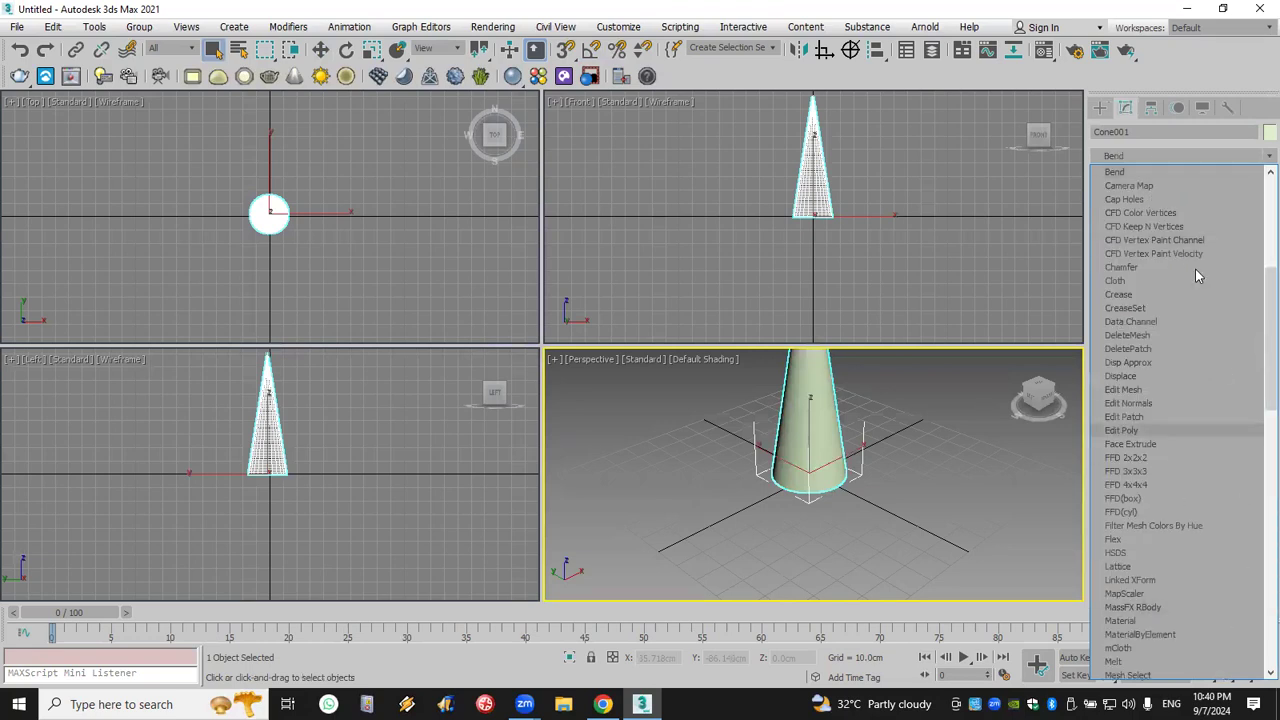
left_click(1158, 160)
left_click(1155, 155)
key("b")
left_click(1155, 172)
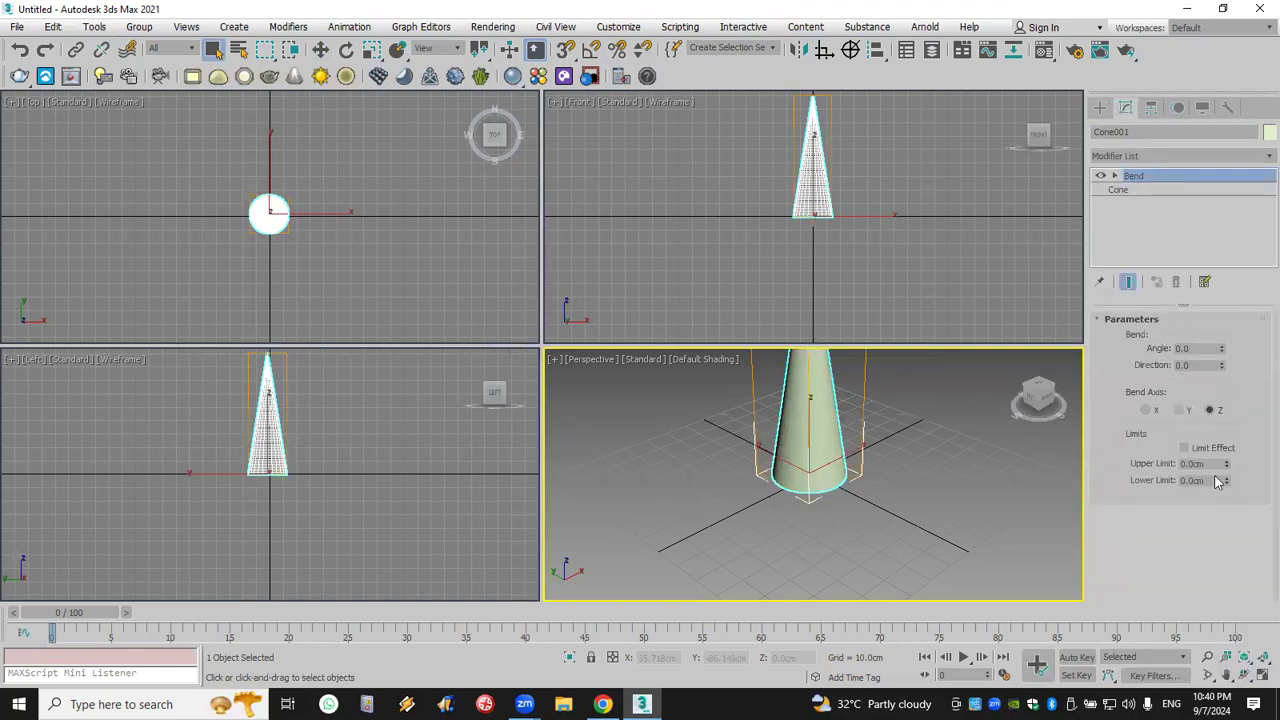
left_click(1263, 657)
left_click_drag(1222, 352, 1207, 235)
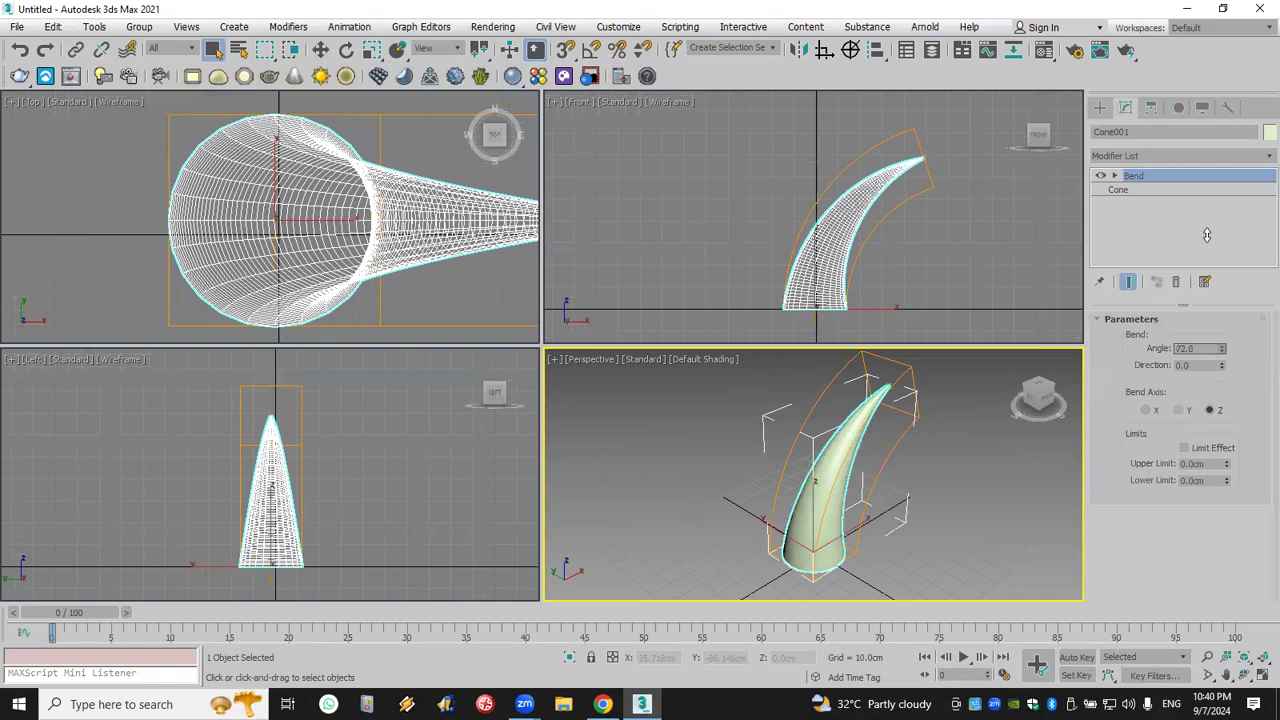
- Mirror the bent cone across the Y axis in the Front view as an instance
scroll(826, 268, "down", 2)
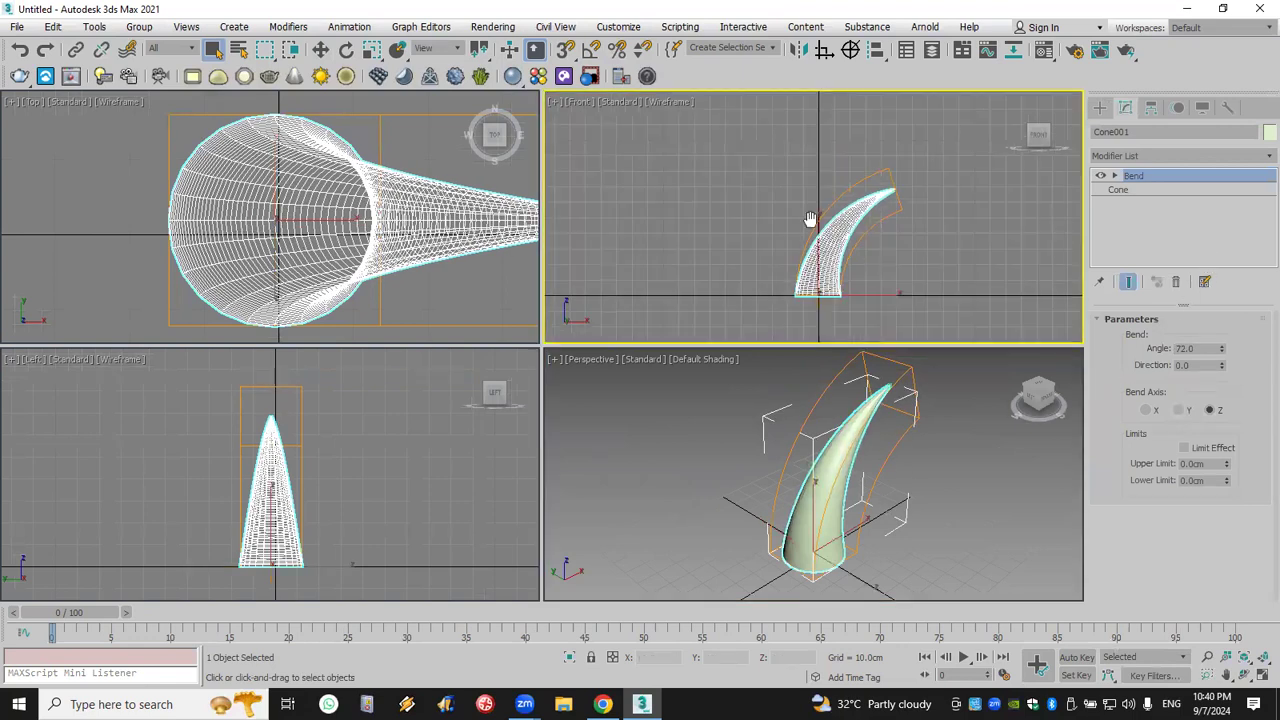
middle_click_drag(810, 218, 782, 178)
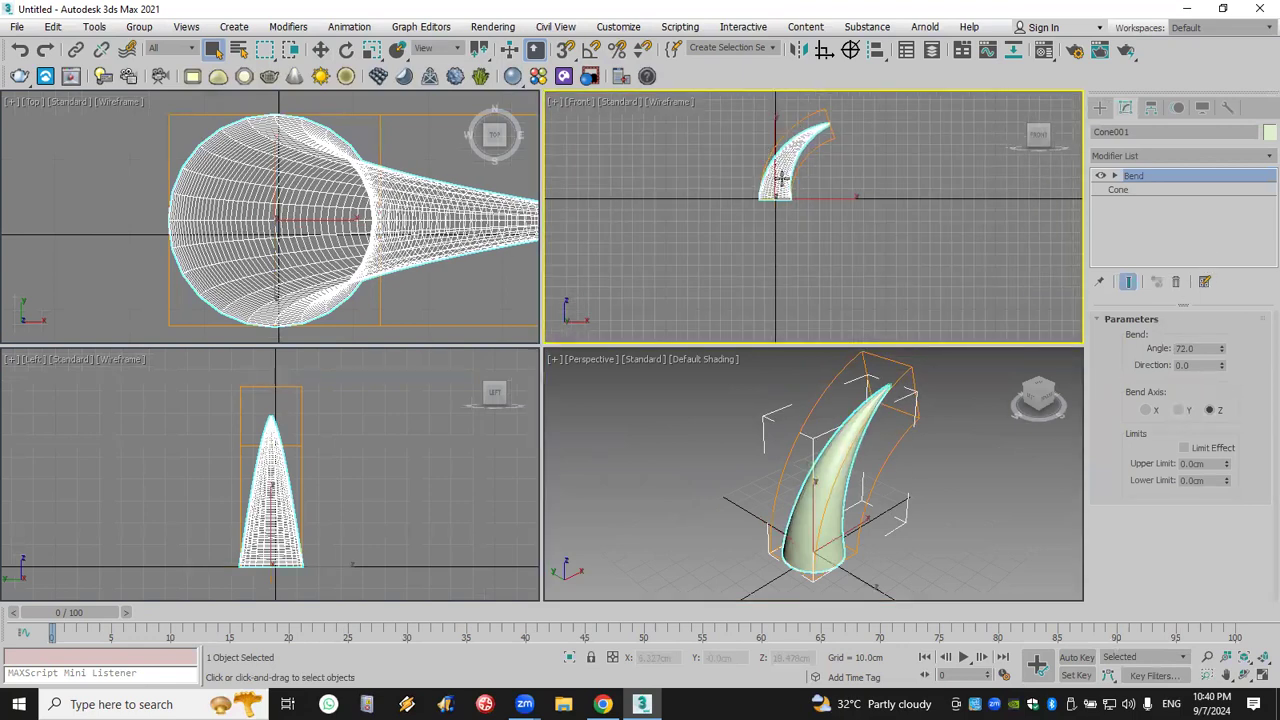
left_click(799, 50)
left_click(608, 287)
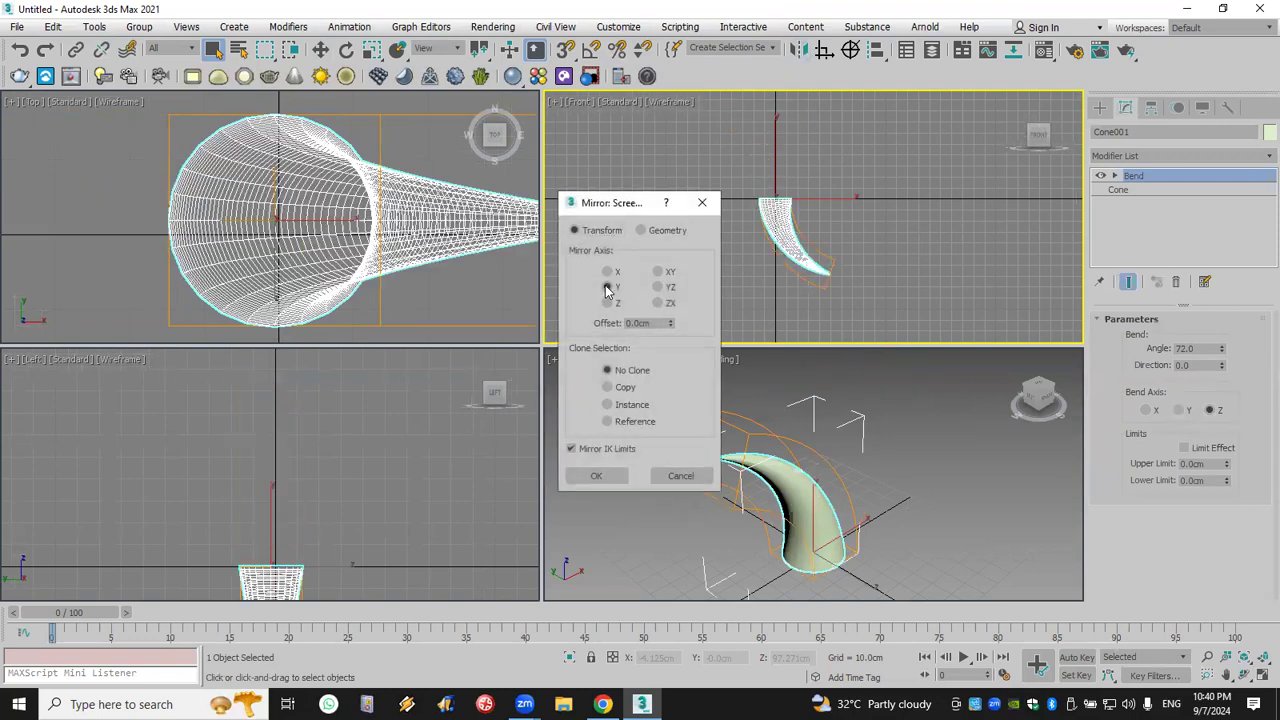
left_click(607, 404)
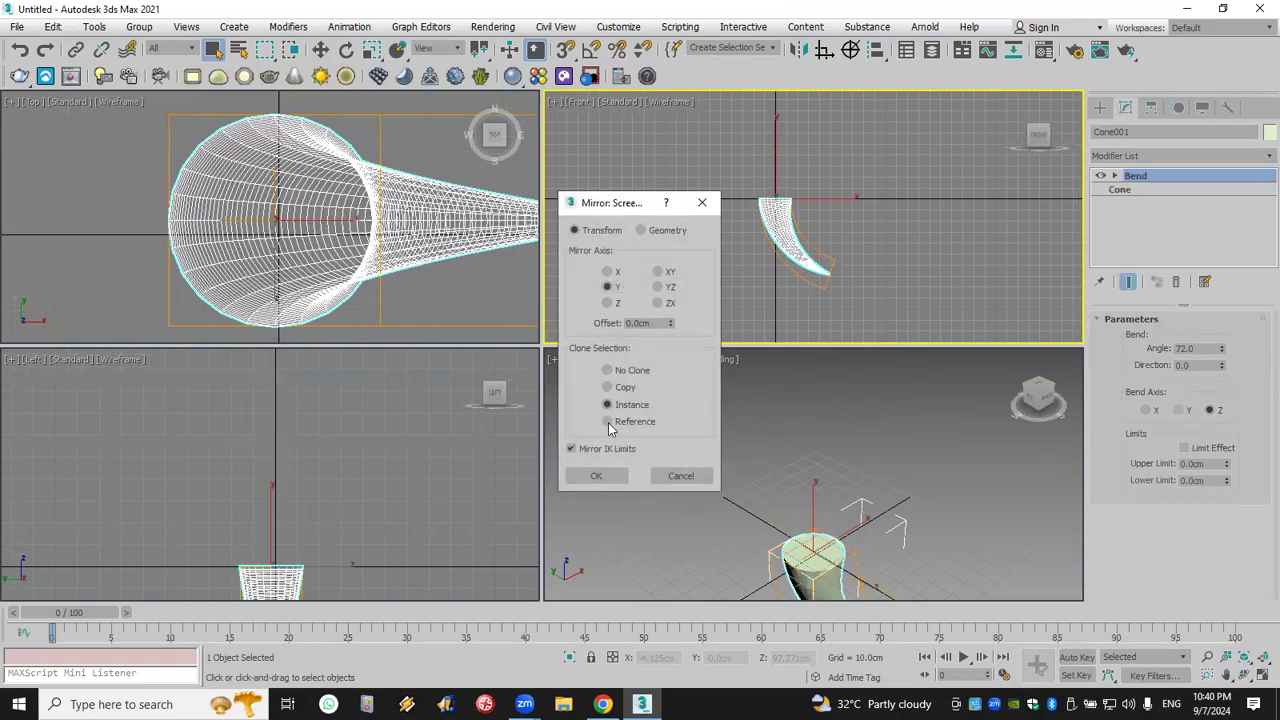
left_click(596, 475)
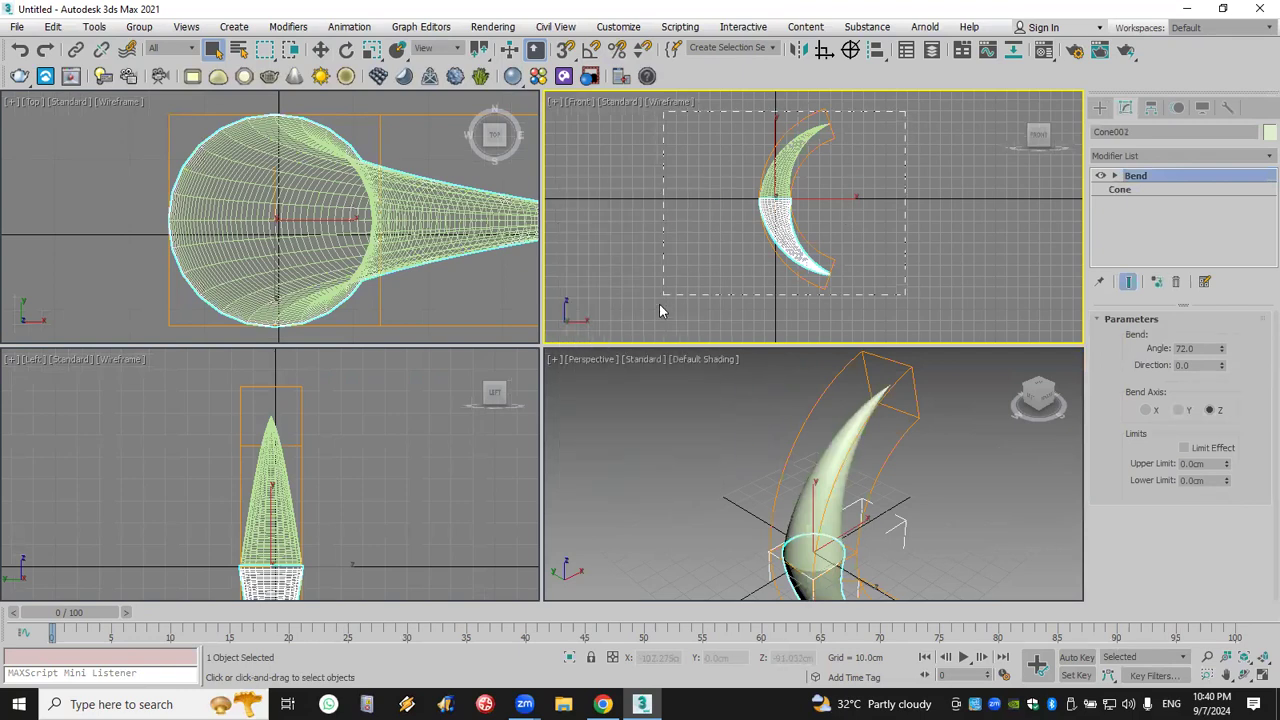
- Select both bent cones and mirror them along the X axis as instances
left_click_drag(659, 311, 659, 311)
left_click(797, 50)
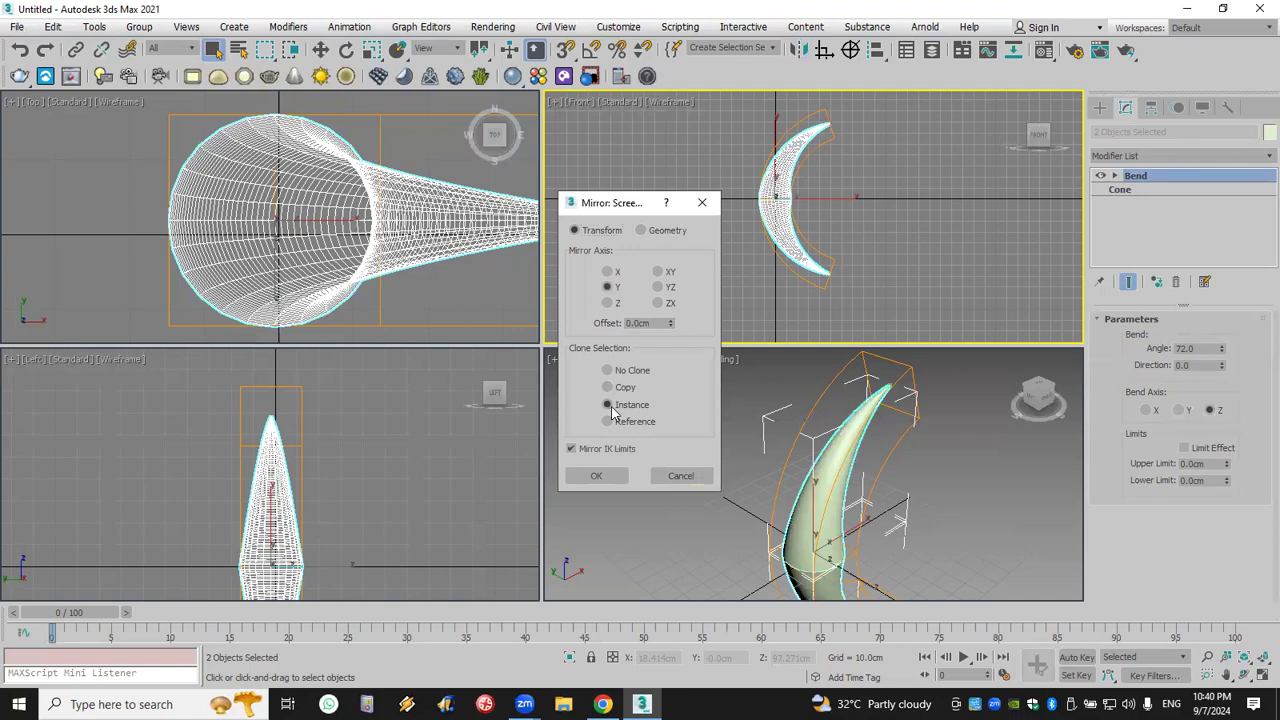
left_click(610, 273)
left_click(600, 475)
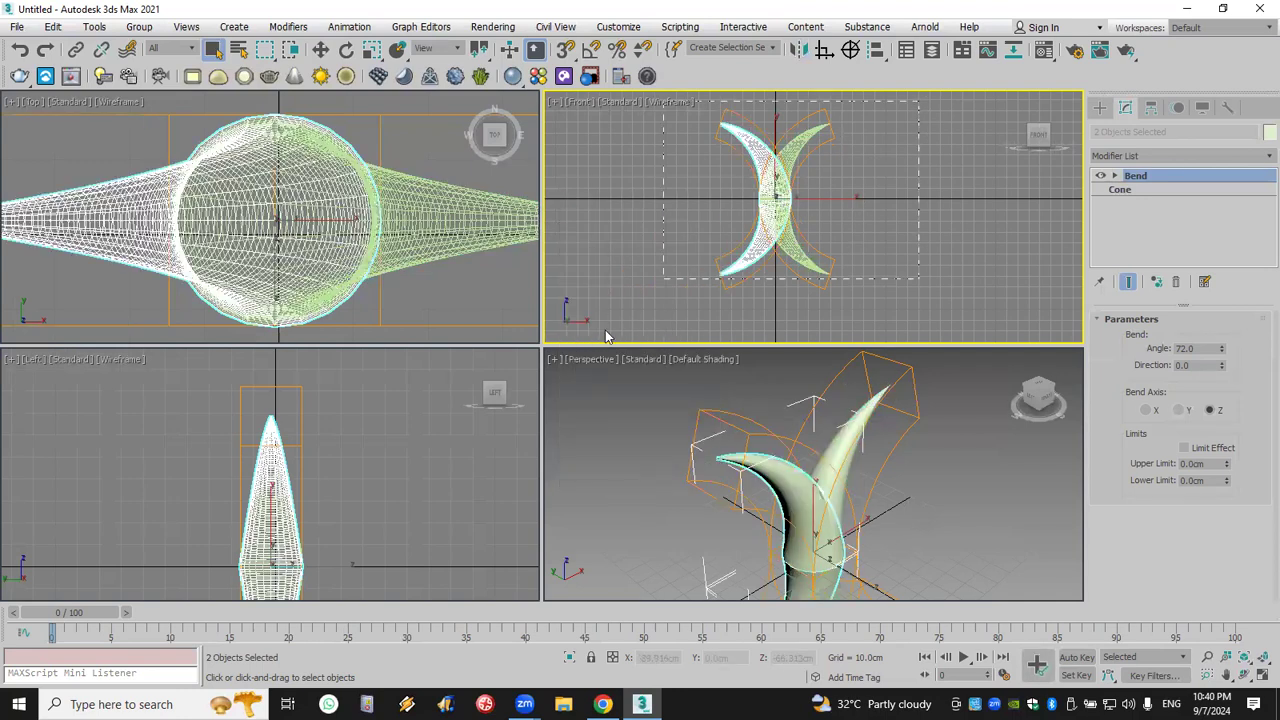
- Select all four cones for rotation and turn on angle snapping with an 18-degree increment
key("ctrl+a")
left_click(346, 50)
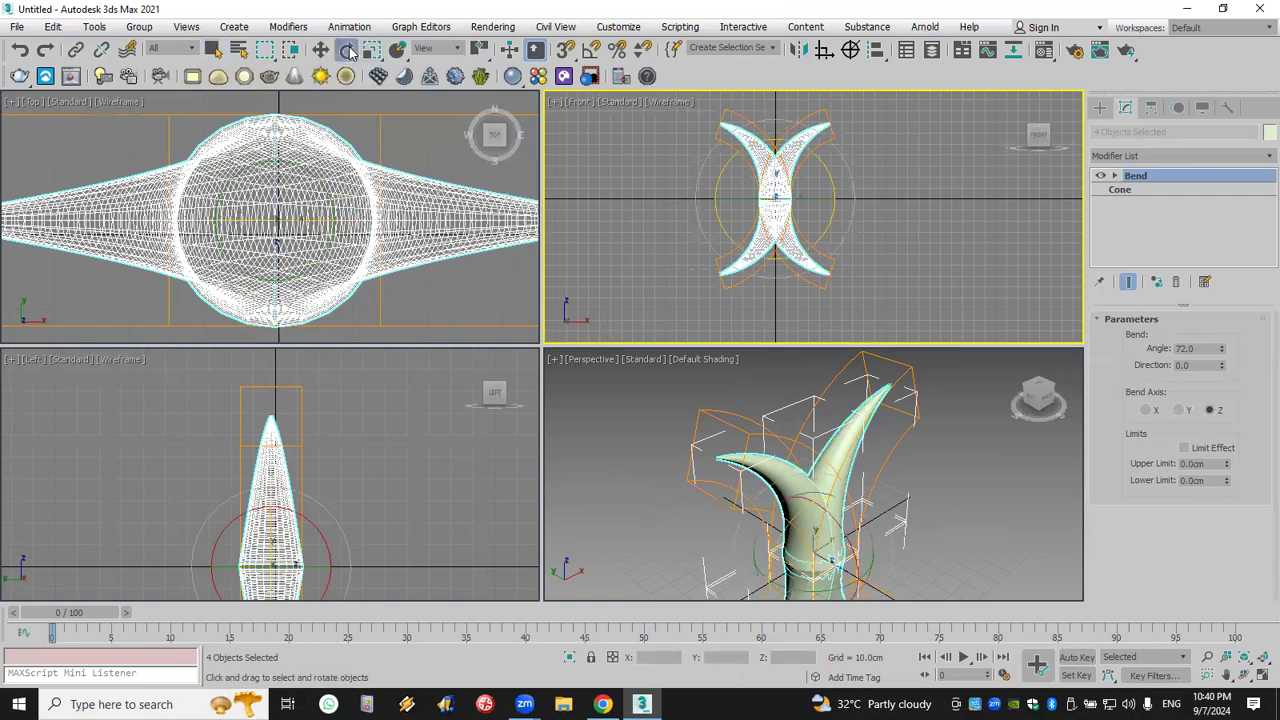
left_click(591, 50)
right_click(591, 50)
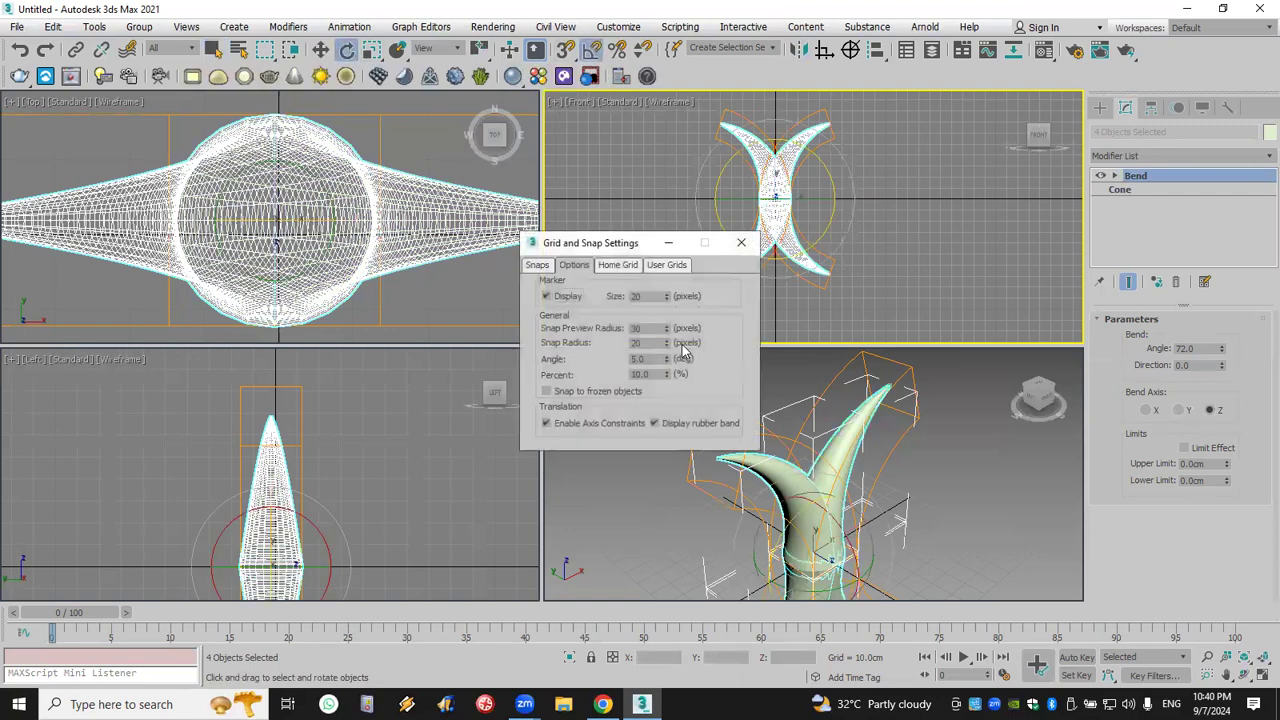
double_click(657, 359)
double_click(652, 359)
type("18")
left_click(741, 242)
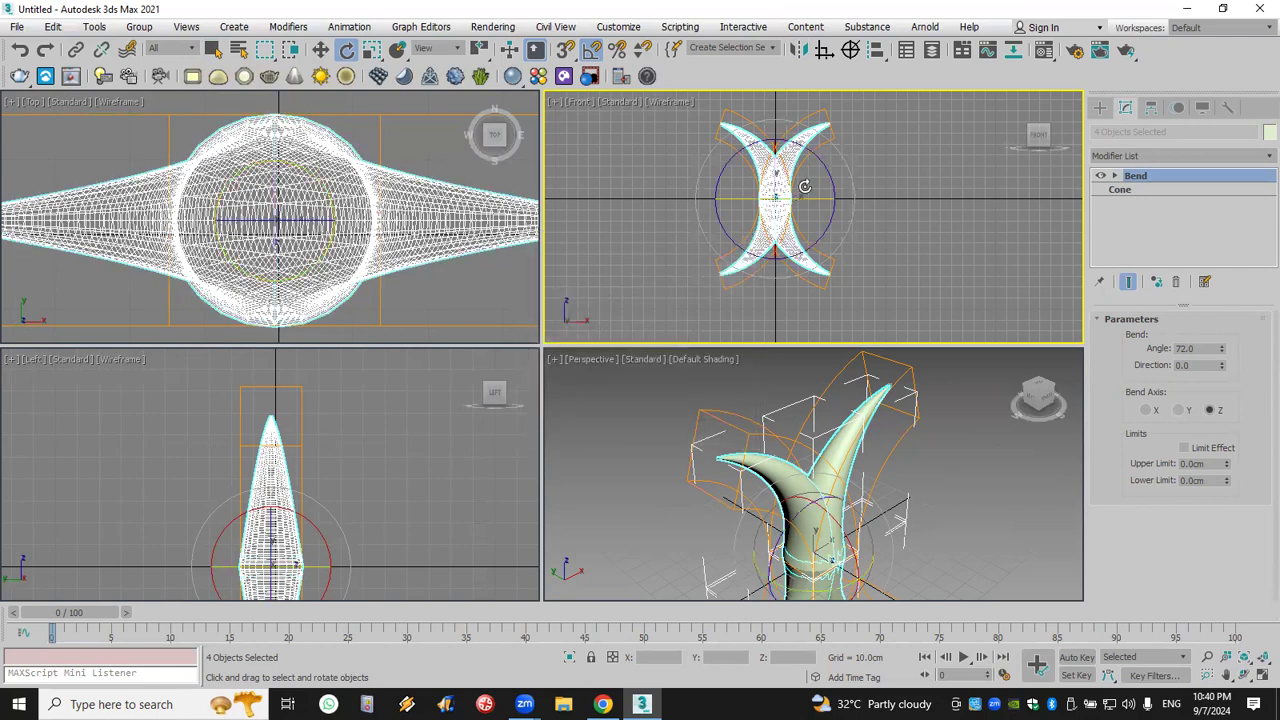
- Rotate-clone the four cones by 18 degrees in the Front view, making 19 instanced copies
left_click_drag(826, 163, 748, 261, "shift")
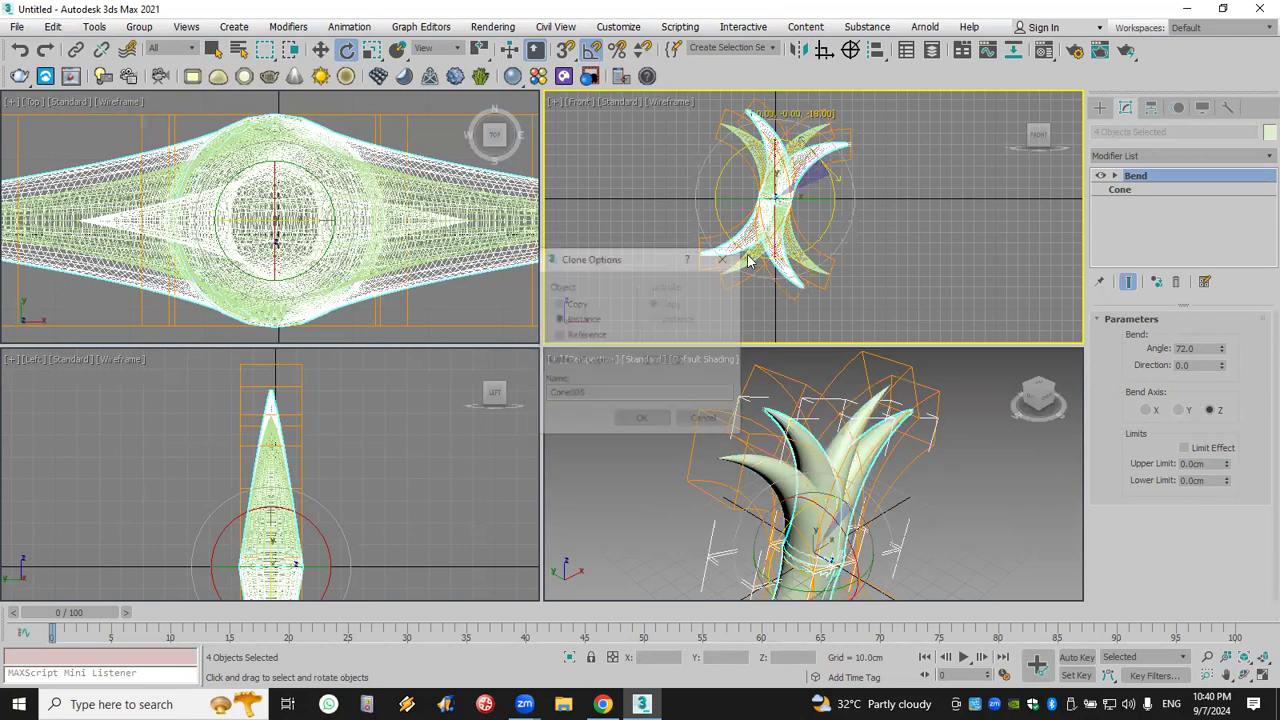
double_click(652, 360)
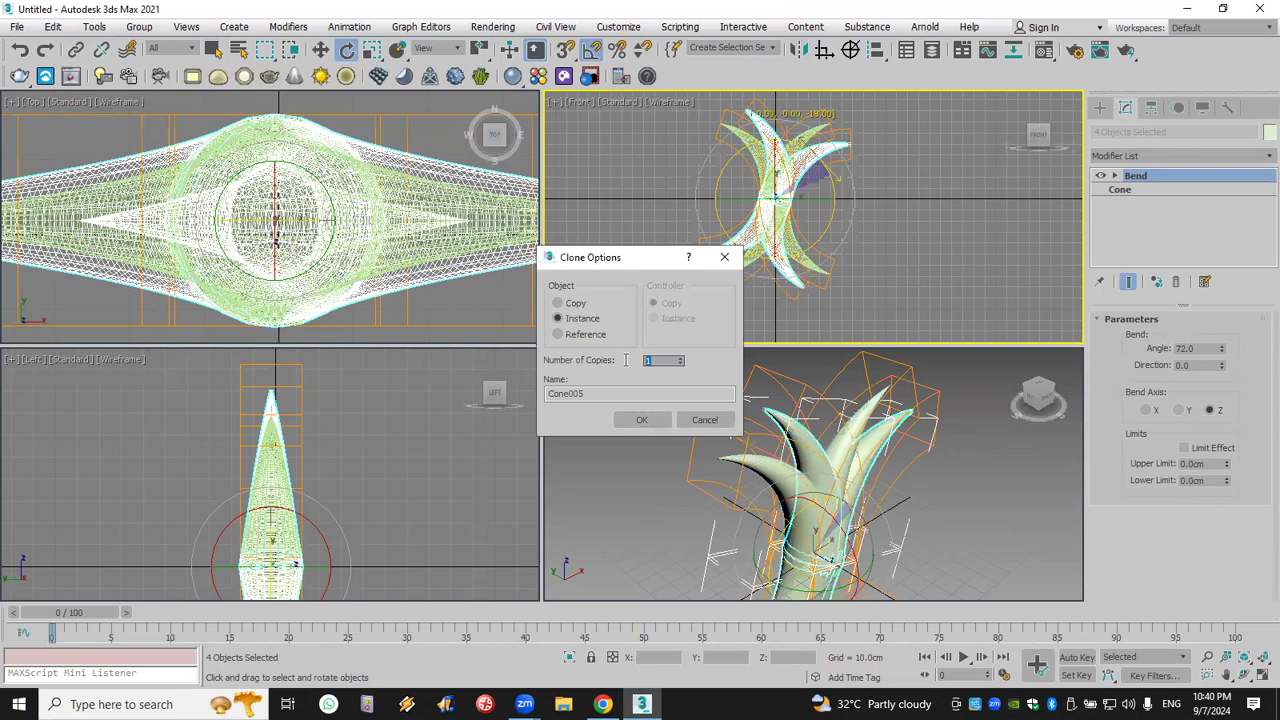
type("19")
left_click(645, 420)
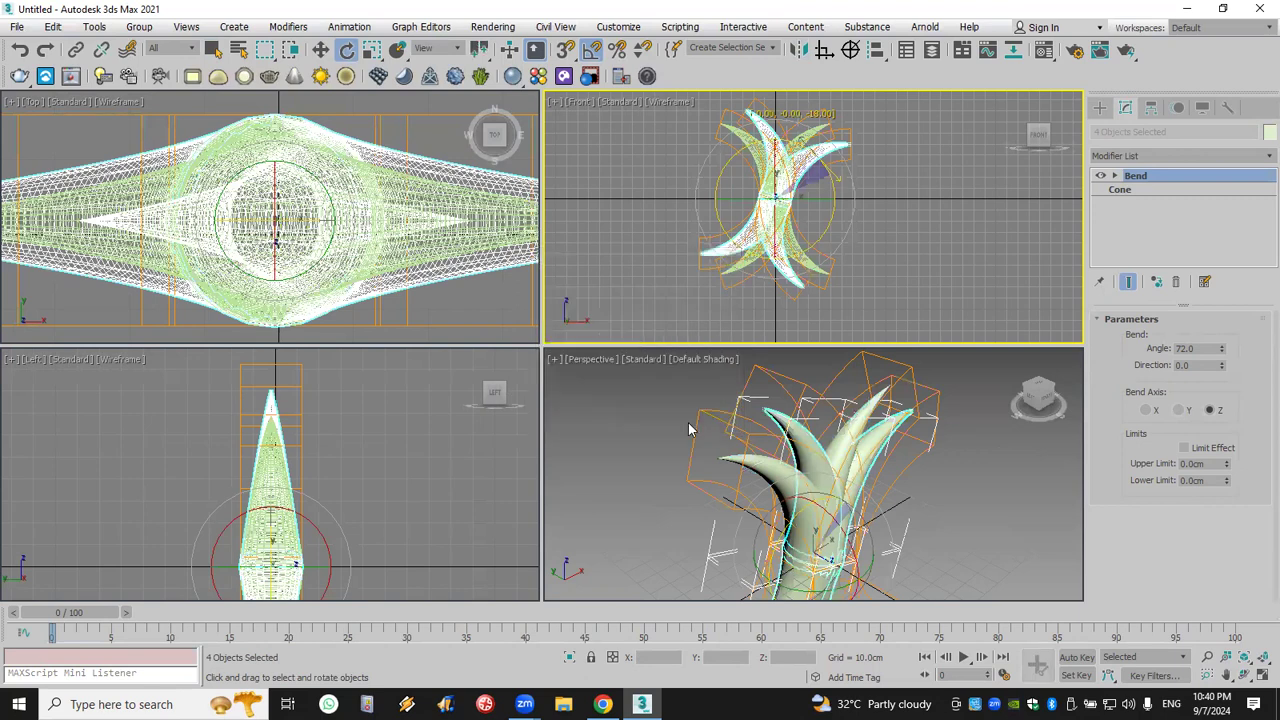
- Select one cone of the flower and increase Radius 1 at its Cone base level to 14.857 cm
left_click(1000, 462)
middle_click_drag(974, 451, 968, 410, "alt")
left_click(1262, 672)
middle_click_drag(848, 420, 726, 266, "alt")
left_click(658, 197)
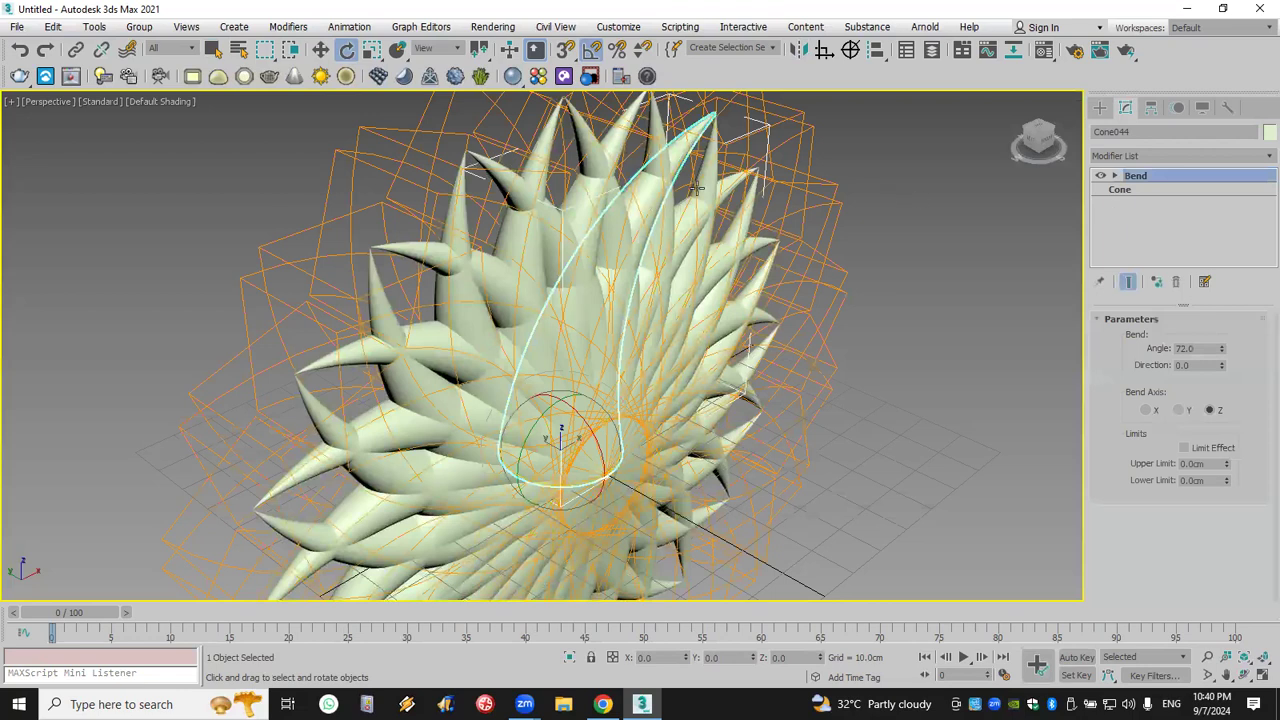
left_click(1147, 190)
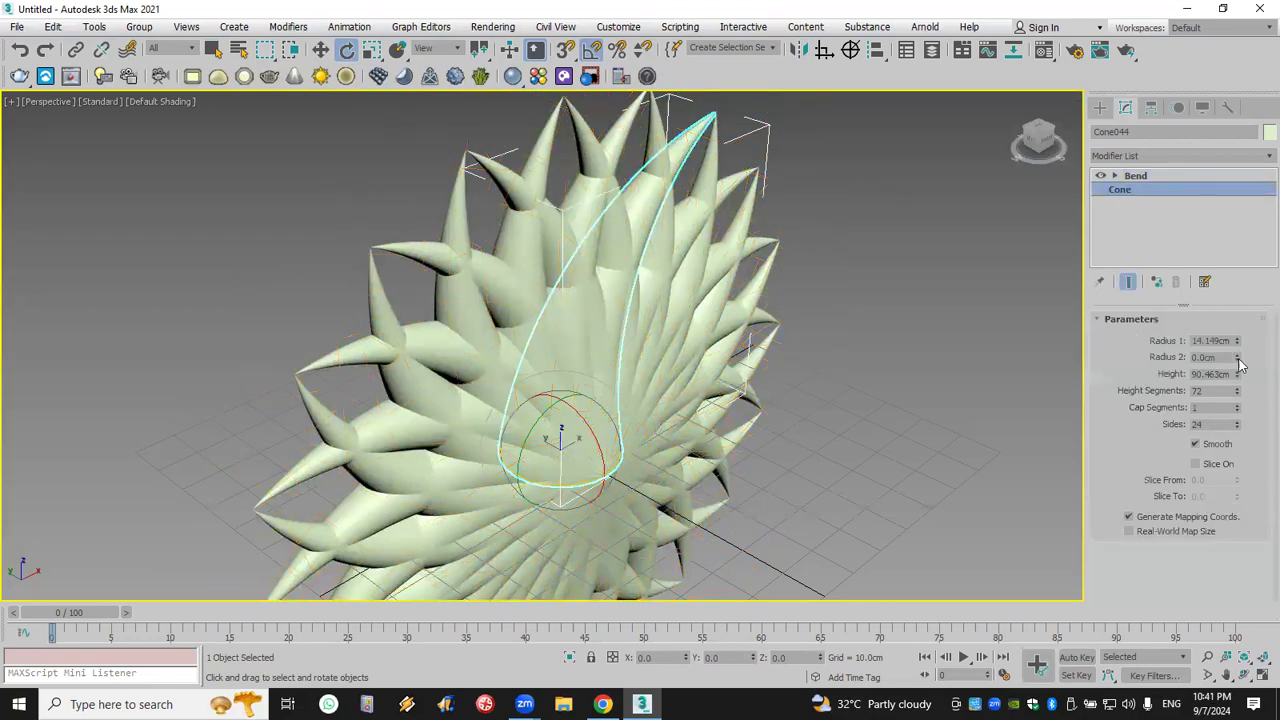
mouse_move(1238, 341)
left_mouse_down()
mouse_move(1239, 330)
mouse_move(1238, 358)
mouse_move(1237, 335)
left_mouse_up()
scroll(829, 423, "down", 5)
scroll(729, 363, "up", 2)
middle_click_drag(718, 360, 660, 380, "alt")
left_click(1244, 676)
left_click_drag(880, 500, 650, 353)
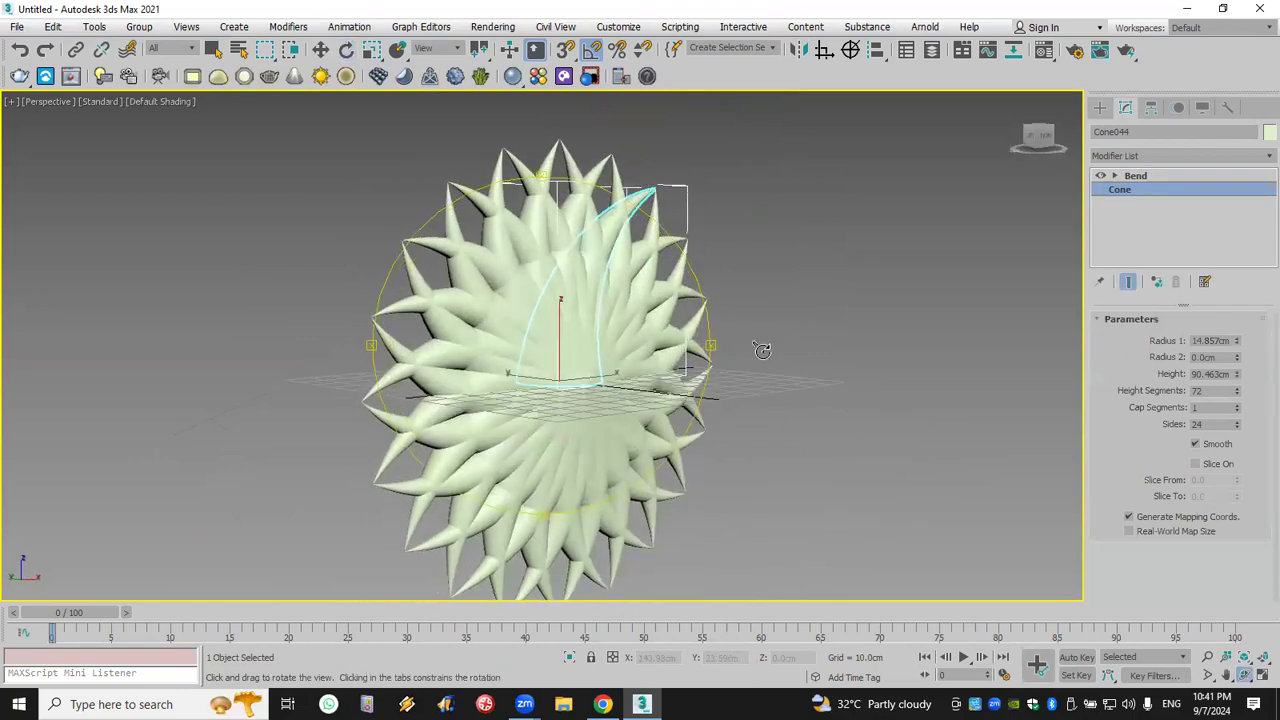
- Reduce the Bend modifier's angle on the instanced cones to 45
left_click(1150, 177)
left_click_drag(1222, 349, 1250, 392)
middle_click_drag(888, 373, 920, 358)
- Save the scene to the Desktop as AAAAAAAAAAAAAAAA in 3ds Max format
left_click(18, 27)
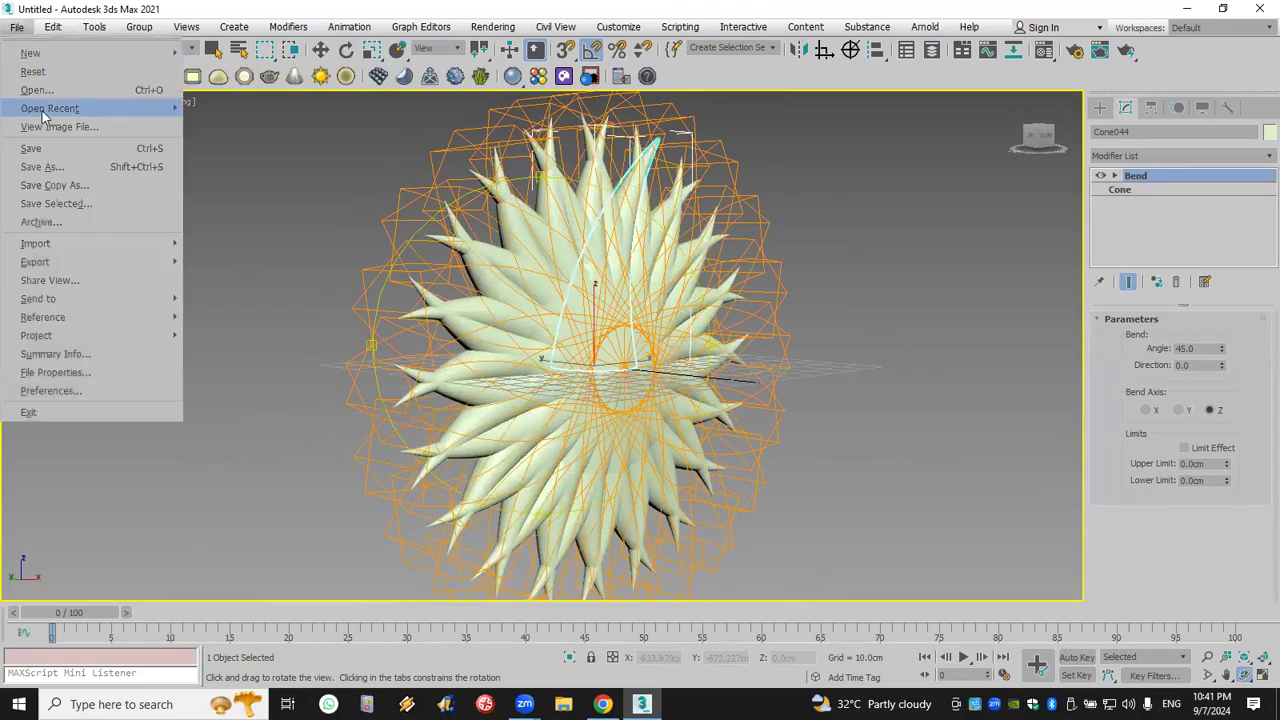
left_click(84, 150)
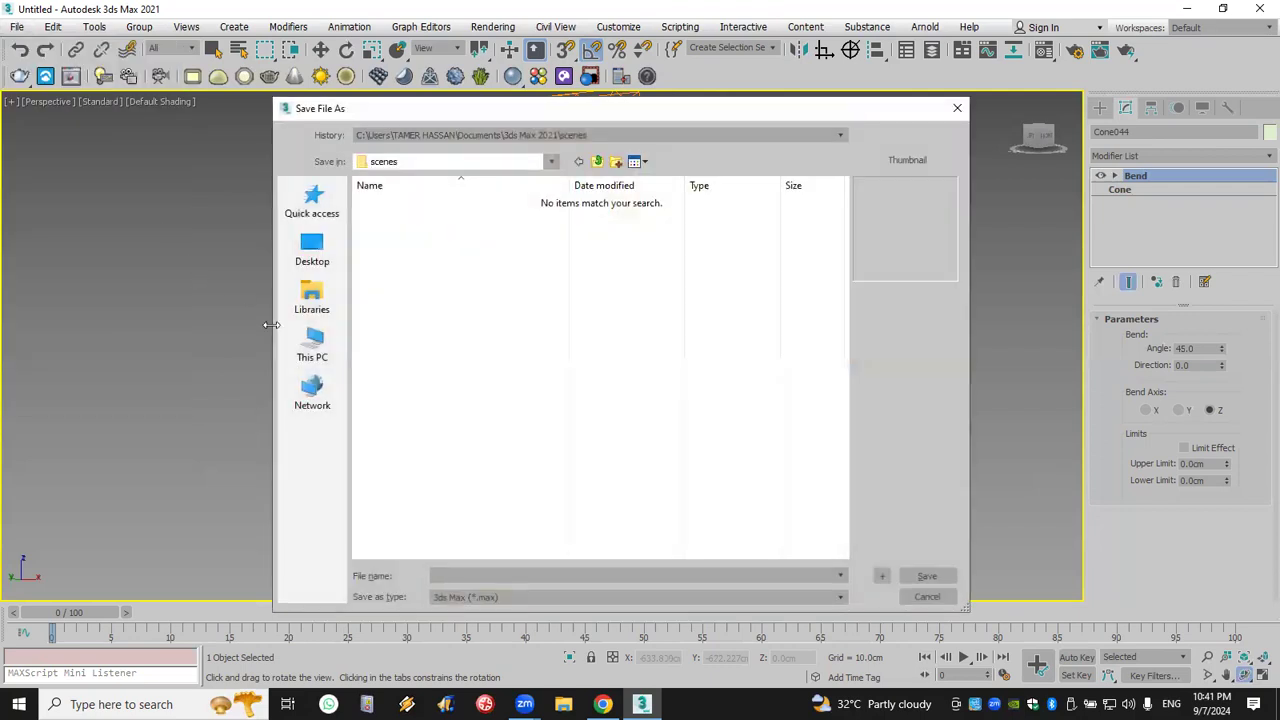
type("AAAAAAAAAAAAAAAA")
left_click(312, 250)
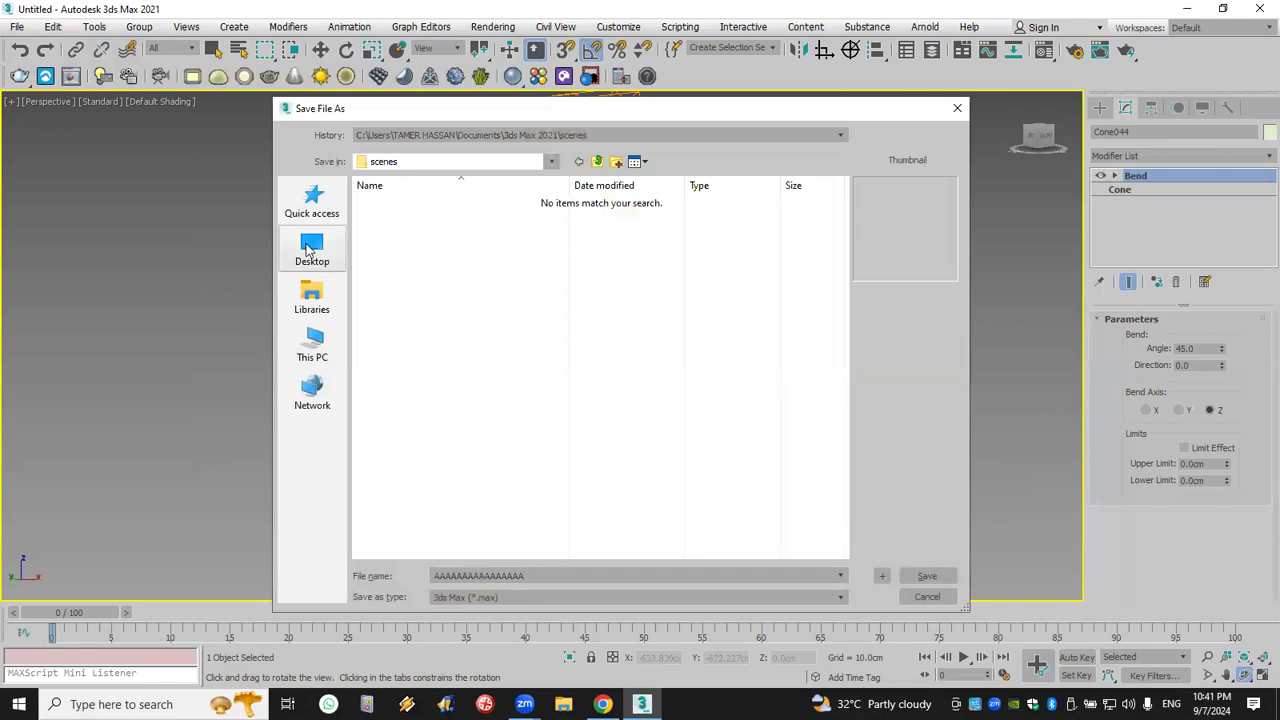
left_click(951, 585)
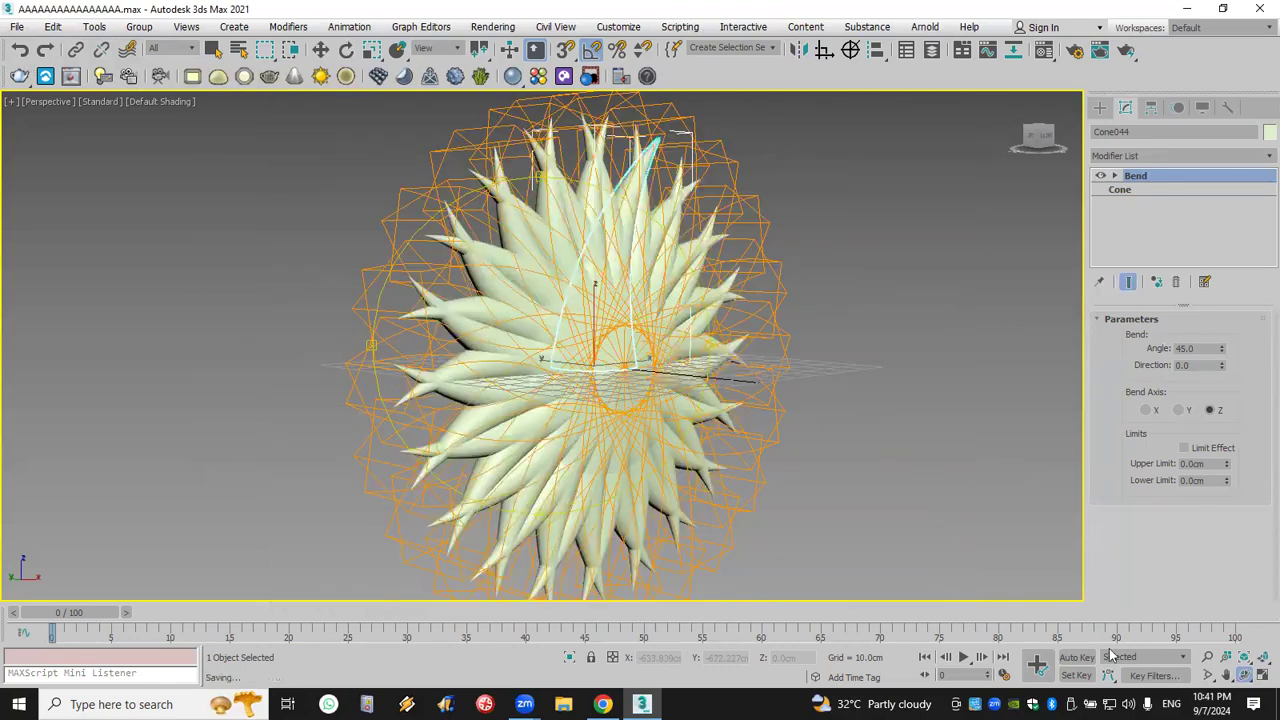
- Switch to the Windows desktop and move the saved scene file to an empty area
left_click(642, 704)
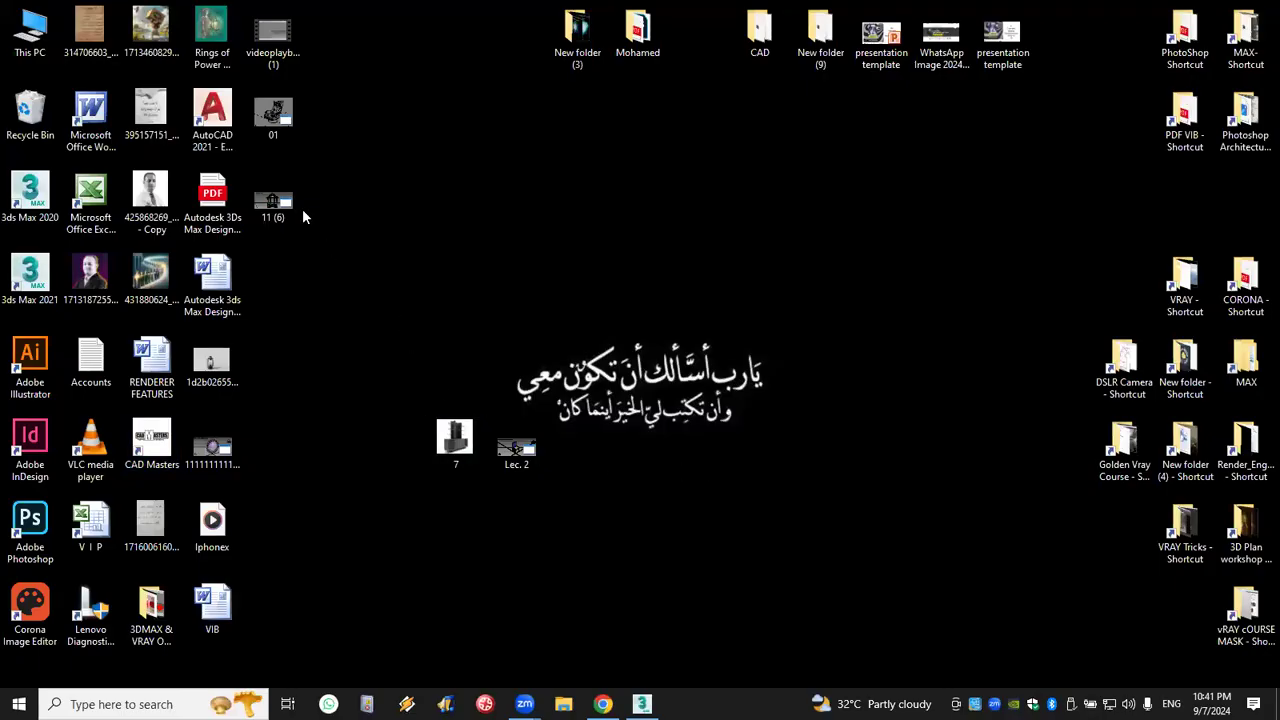
left_click_drag(273, 283, 800, 500)
left_click(1225, 630)
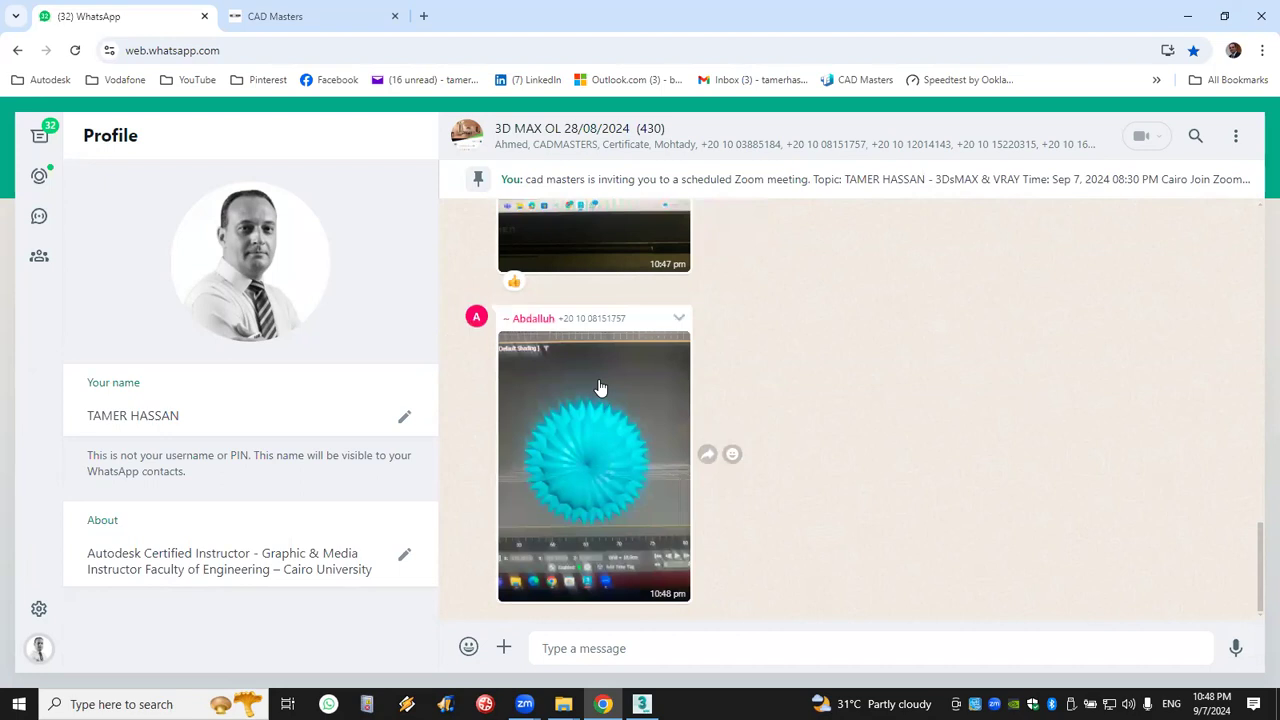
- React with a thumbs-up to the turquoise flower photo in the WhatsApp group chat
left_click(733, 462)
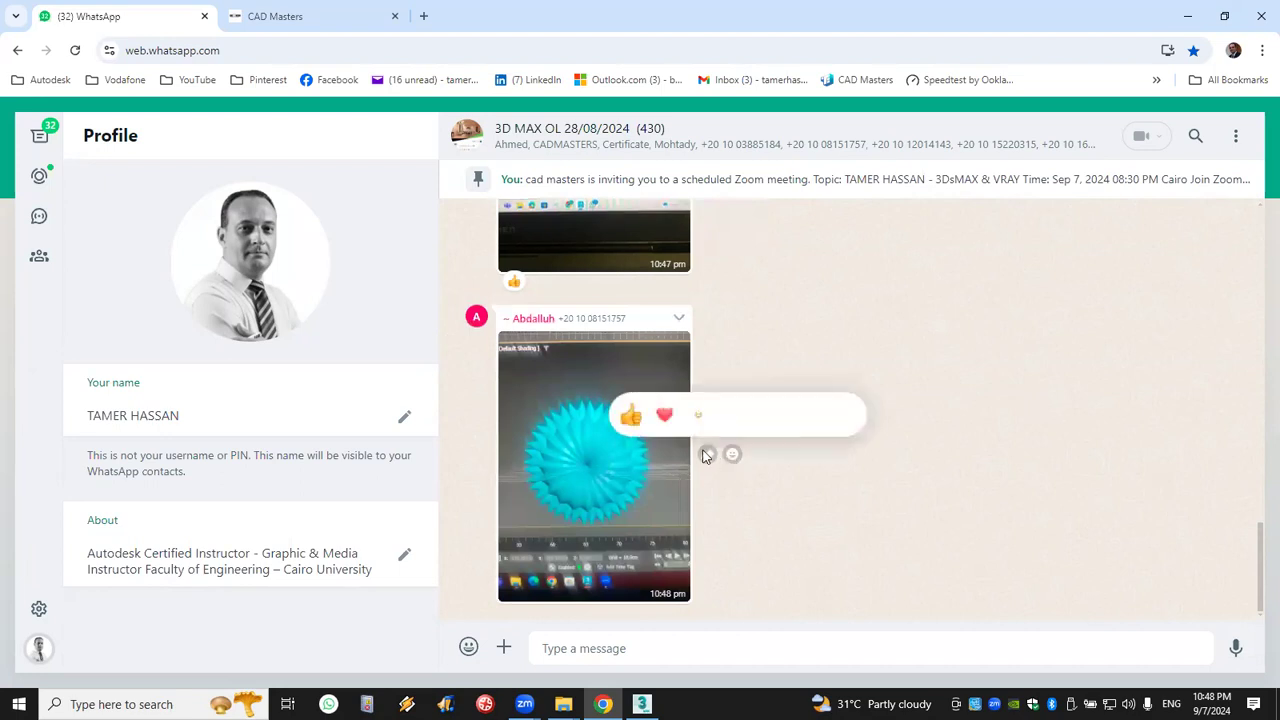
left_click(631, 420)
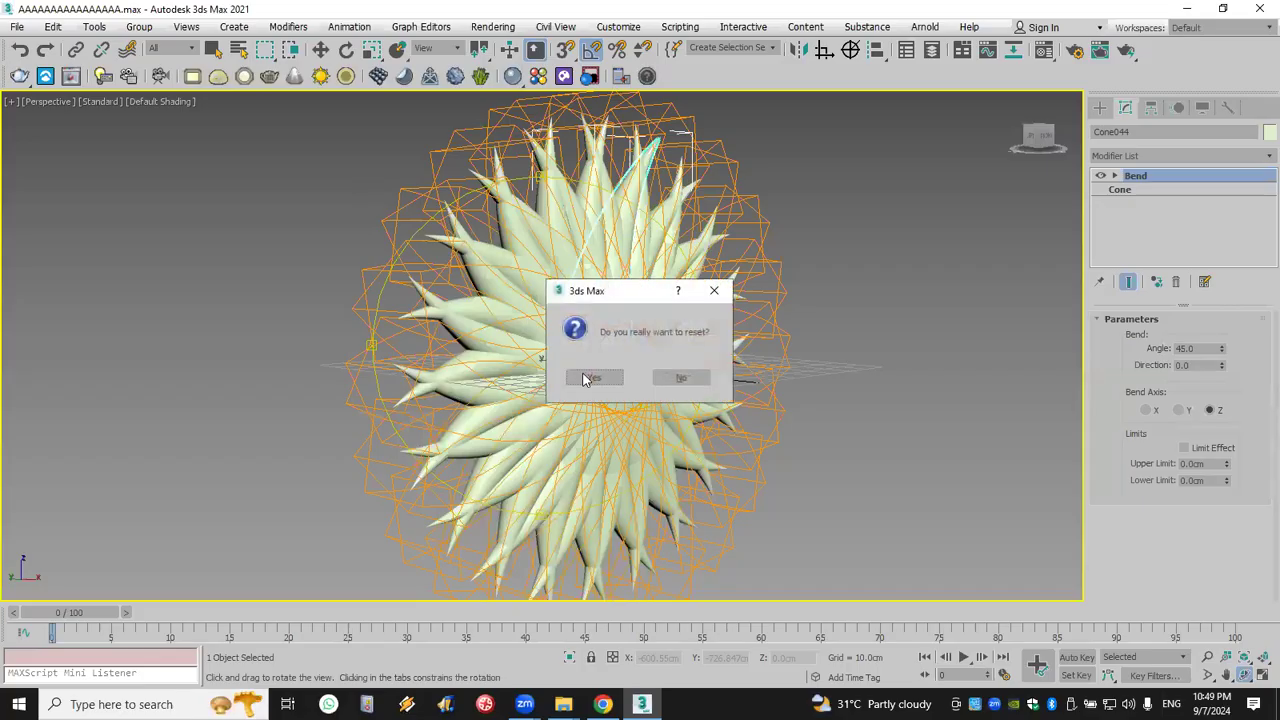
- Reset the 3ds Max scene and create a flat box about 380 cm wide and 91 cm long in the Top view
left_click(591, 378)
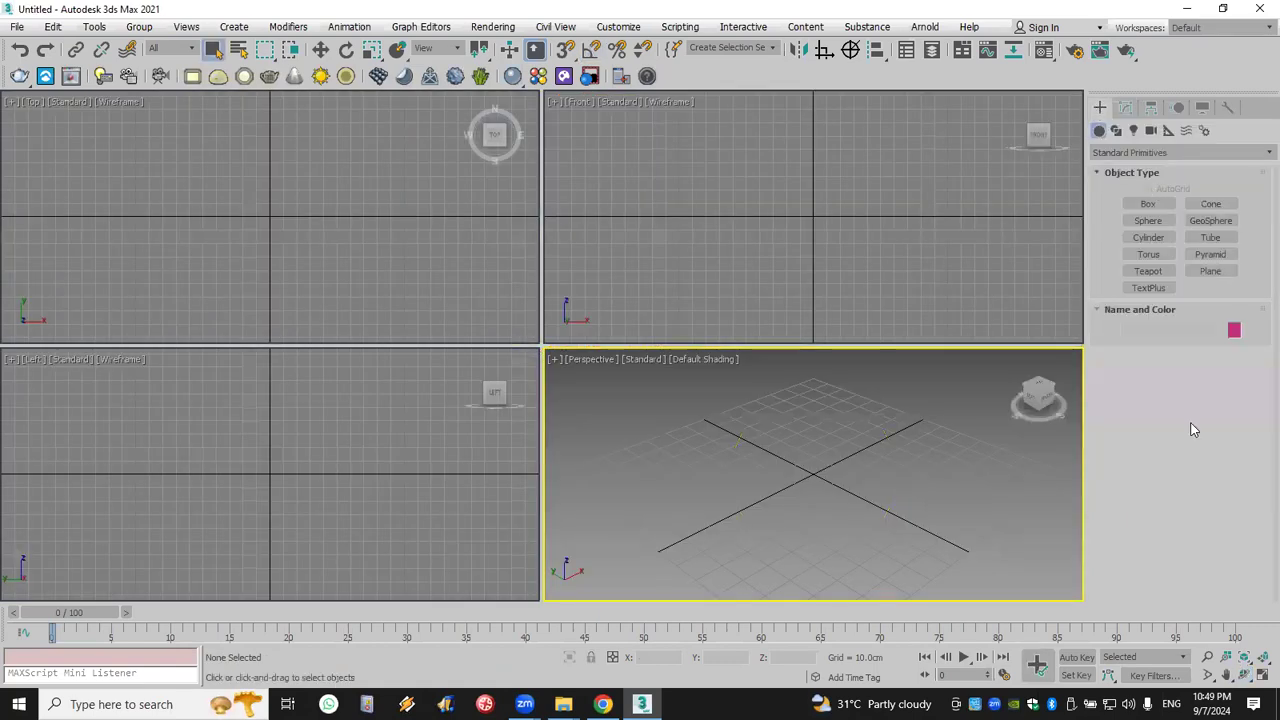
left_click(1147, 205)
left_click_drag(25, 180, 536, 300)
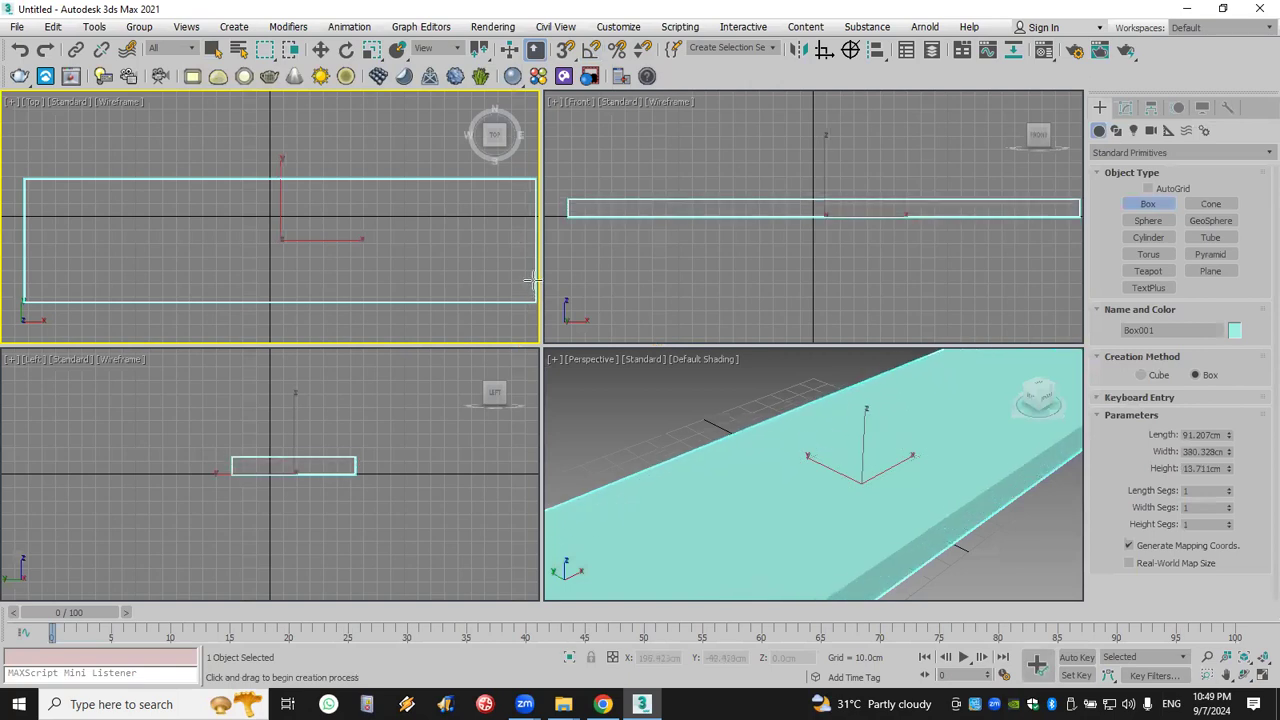
left_click(755, 447)
middle_click_drag(755, 447, 786, 440)
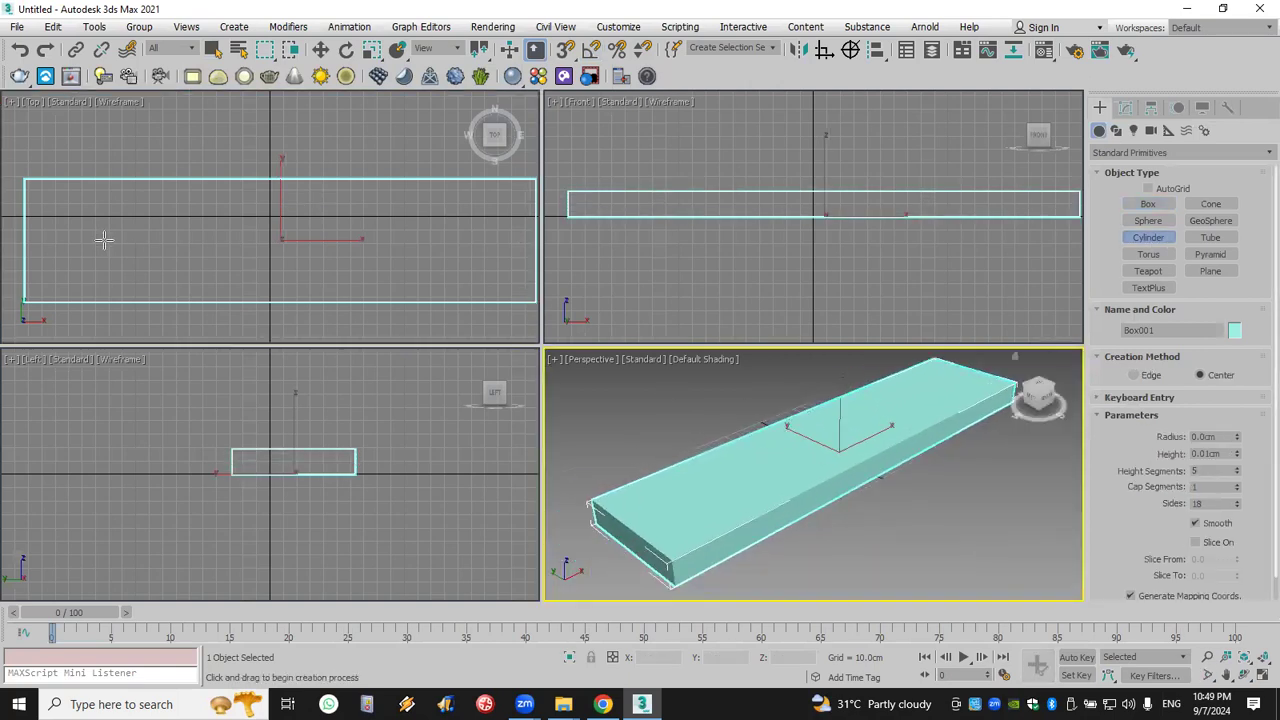
- Create a cylinder about 24 cm in radius and 90 cm high through the box's left end in the Top view
left_click(59, 237)
left_click_drag(59, 237, 65, 204)
left_click(78, 146)
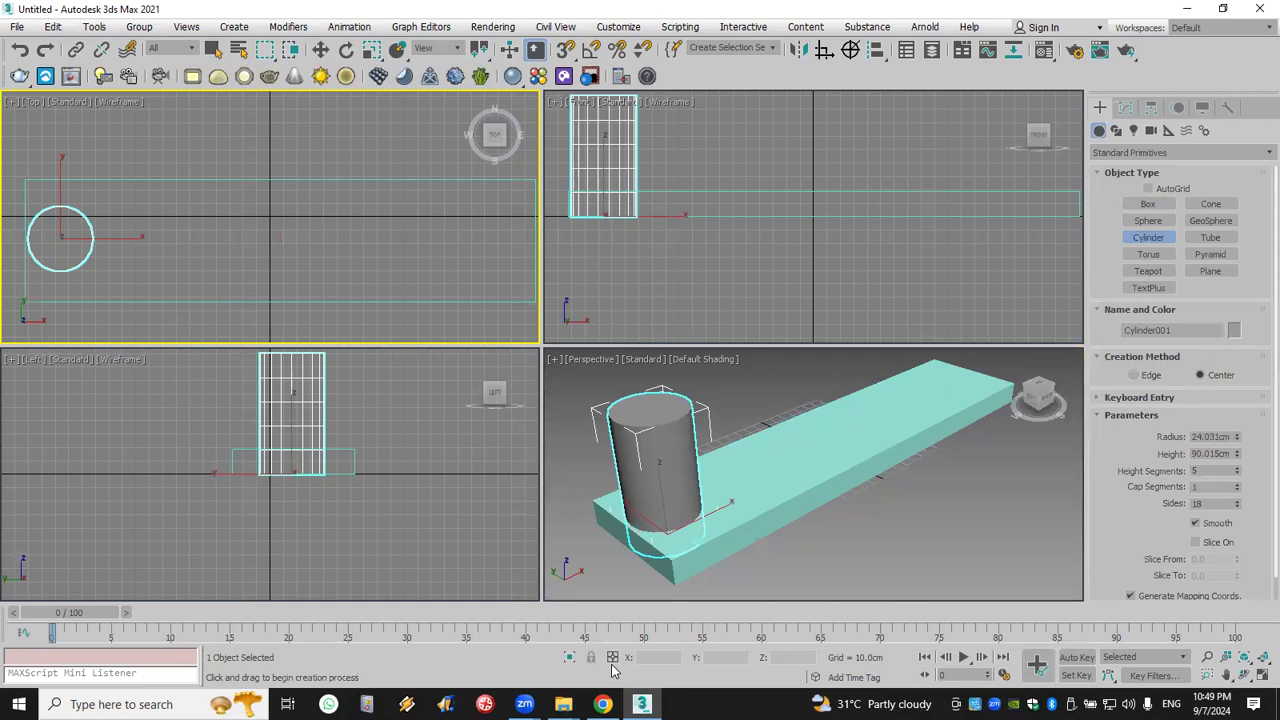
- Move-clone the cylinder along the X axis in the Top view, making three evenly spaced independent copies
left_click(324, 55)
left_click_drag(135, 239, 240, 257, "shift")
left_click(568, 304)
left_click(680, 357)
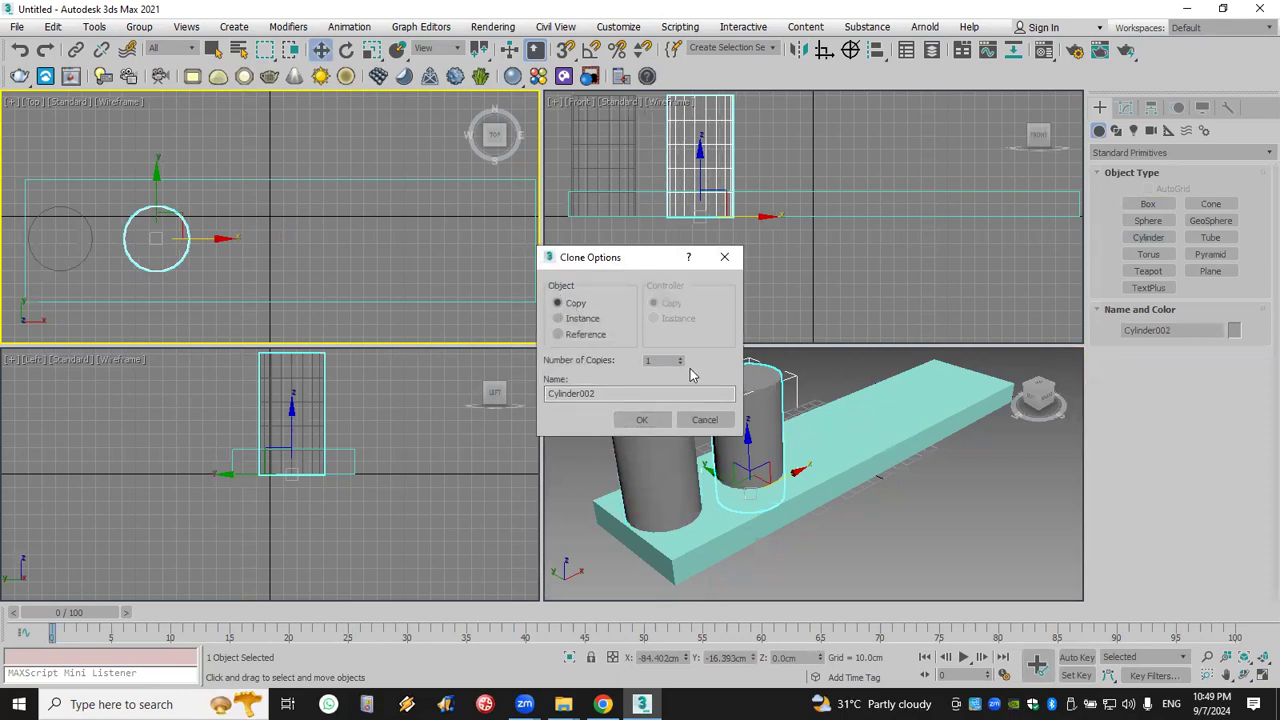
left_click(643, 420)
- Examine the cylinders and the box one by one in the maximized Perspective view
left_click(920, 505)
scroll(920, 505, "down", 2)
scroll(920, 505, "up", 1)
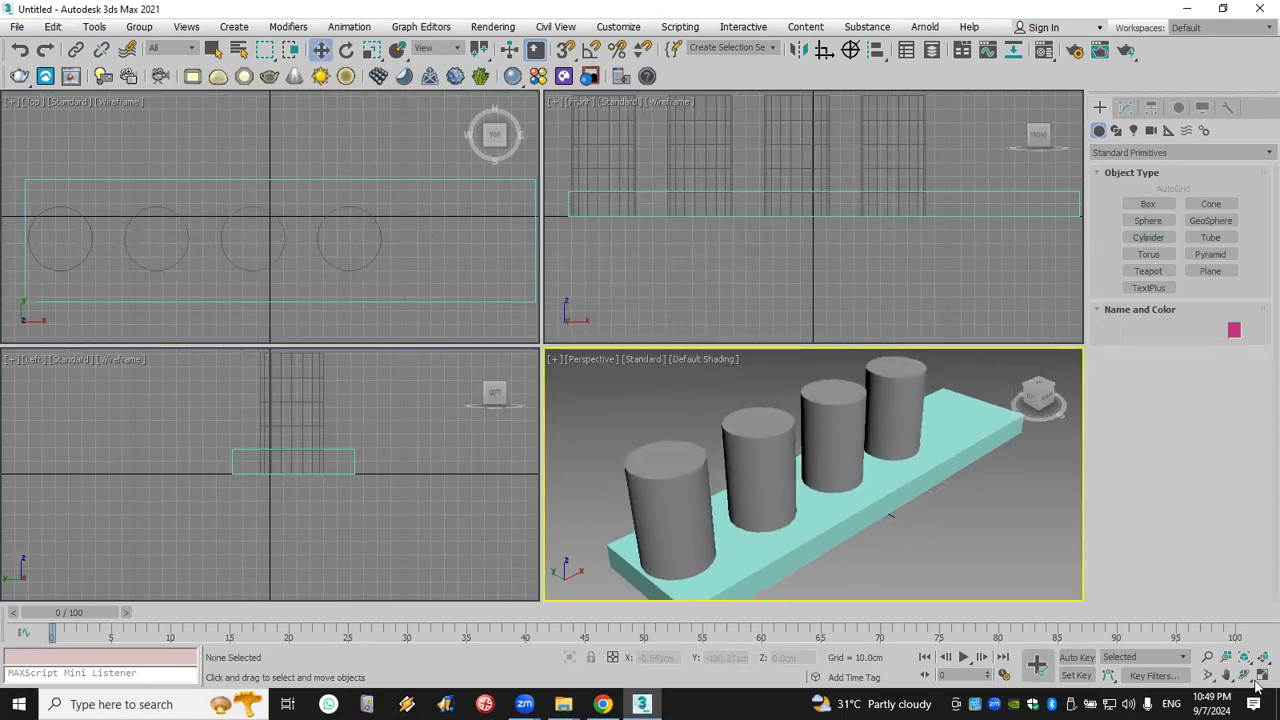
left_click(1260, 678)
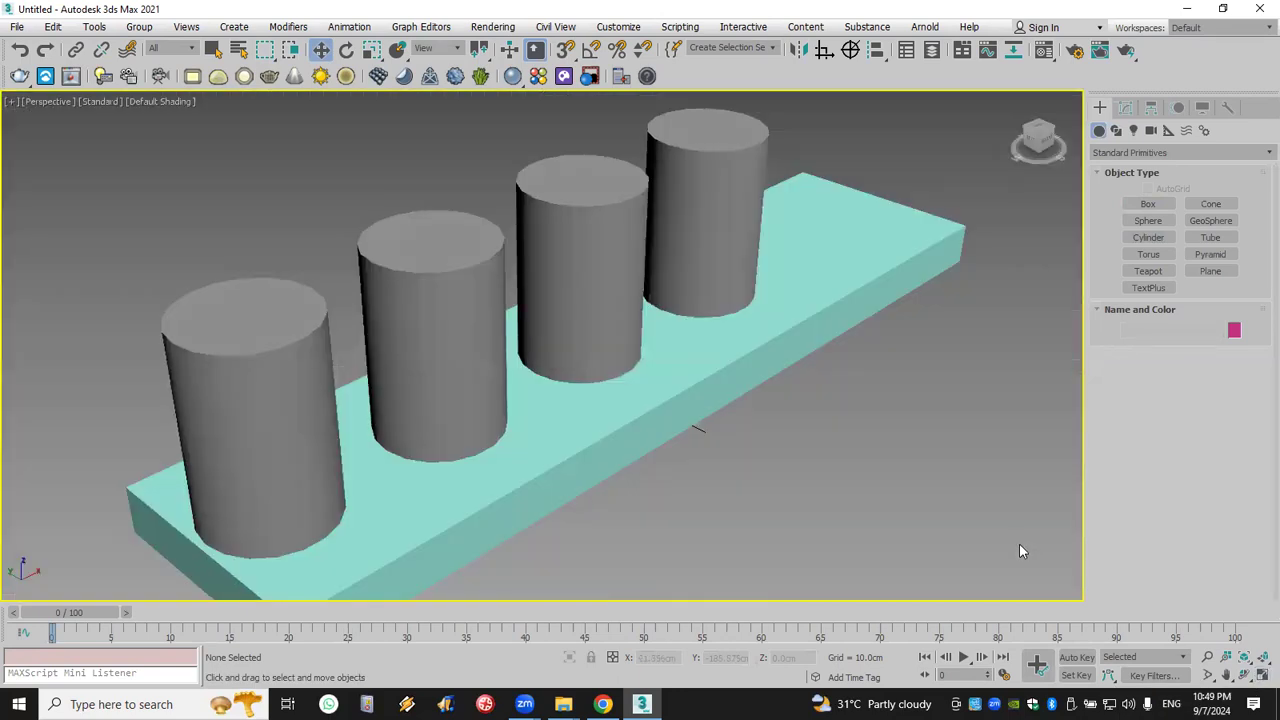
left_click(310, 368)
left_click(401, 336)
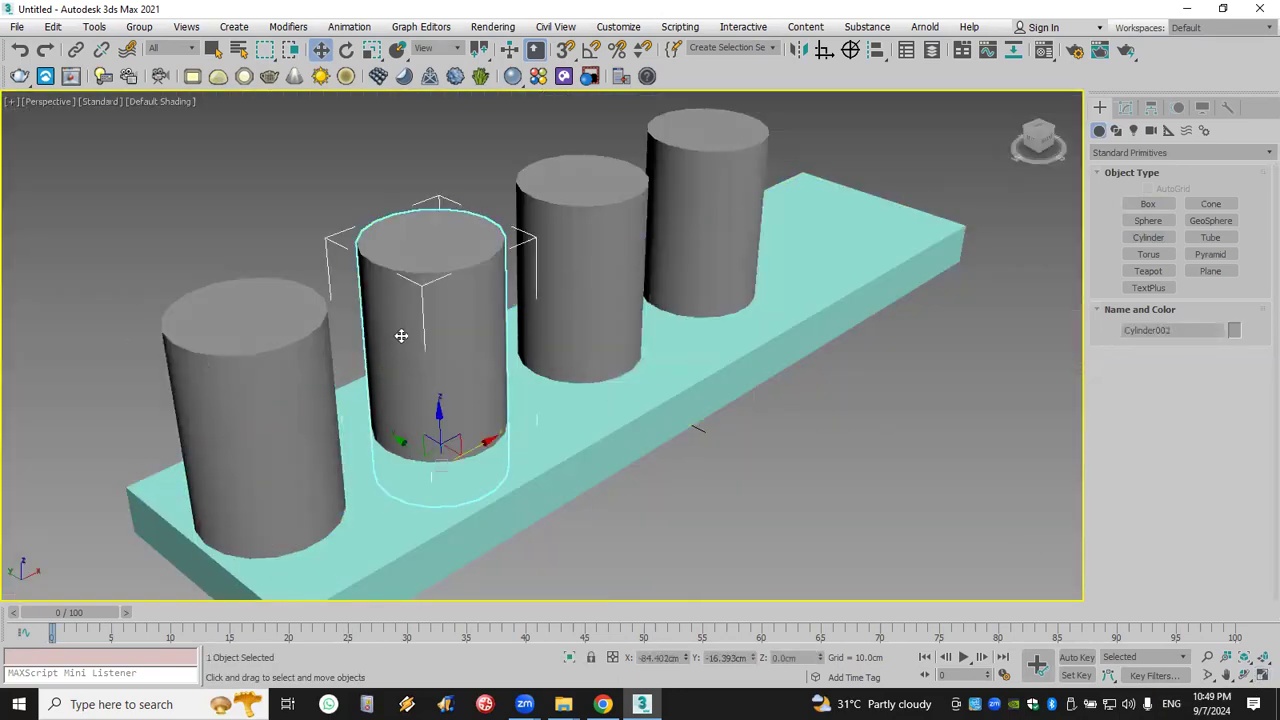
left_click(557, 280)
left_click(663, 243)
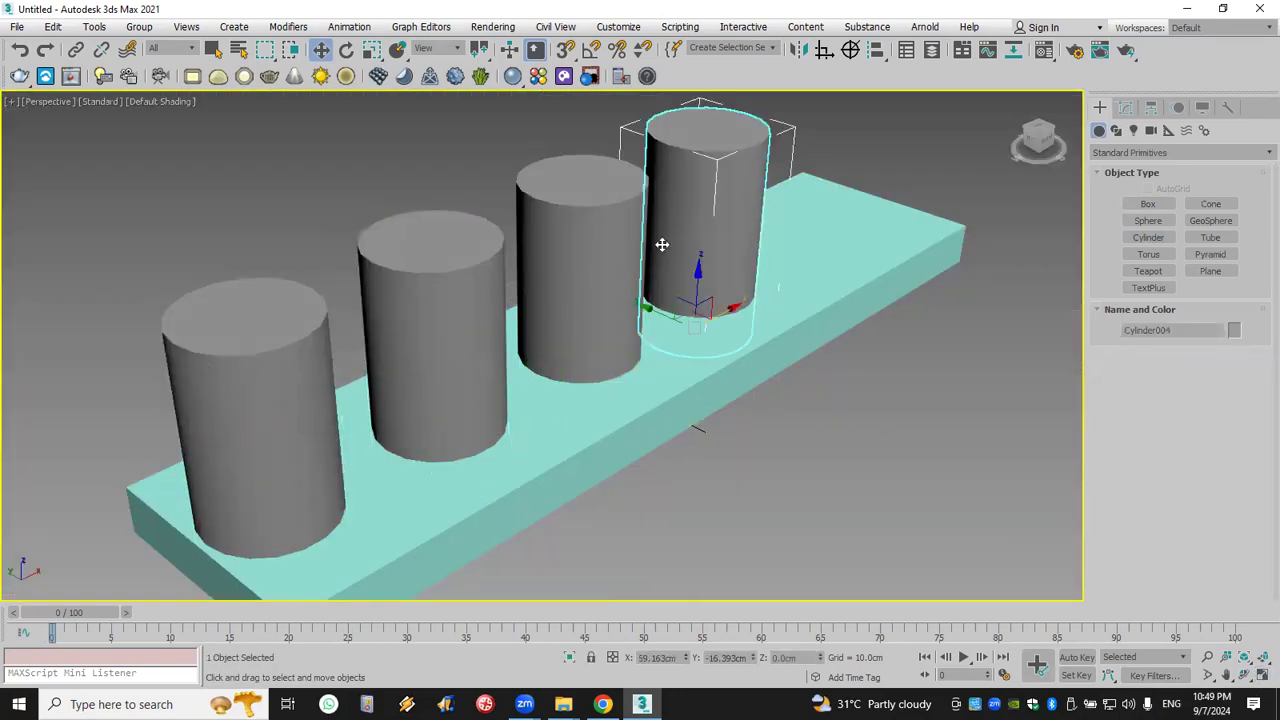
left_click(839, 488)
left_click(848, 302)
left_click(833, 437)
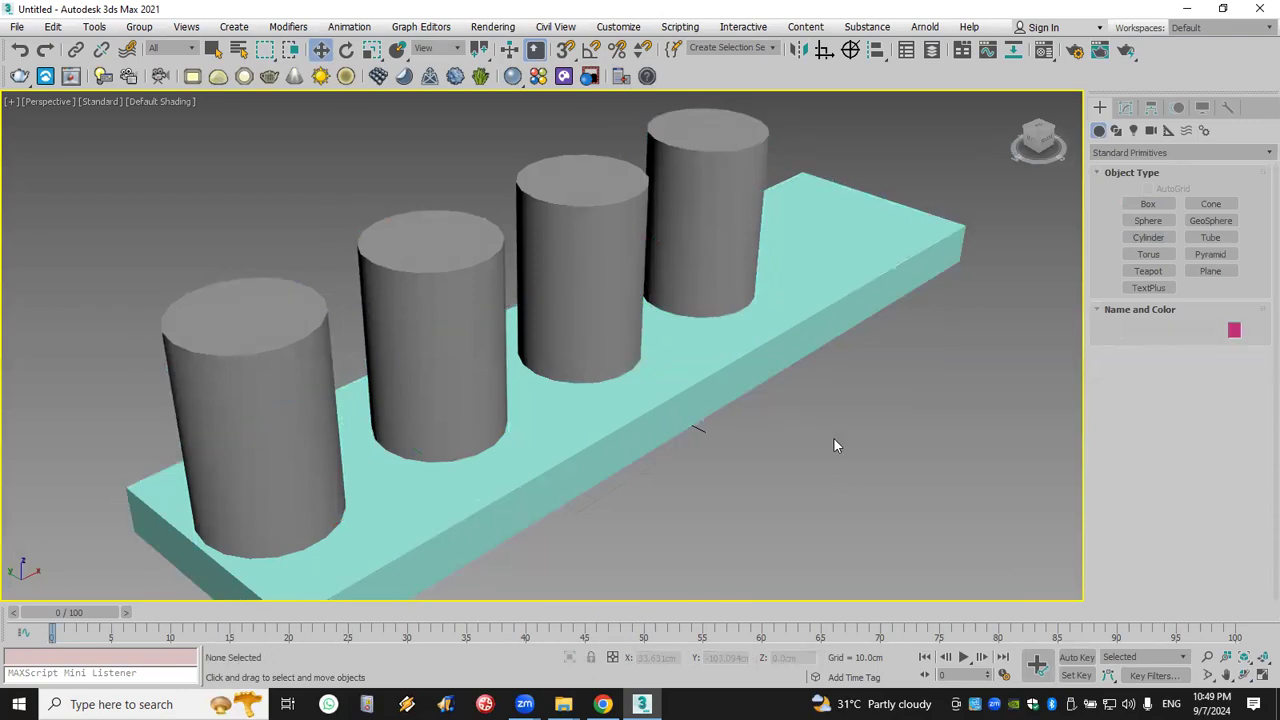
- Subtract all four cylinders from the box with ProBoolean to cut round holes through it
left_click(820, 337)
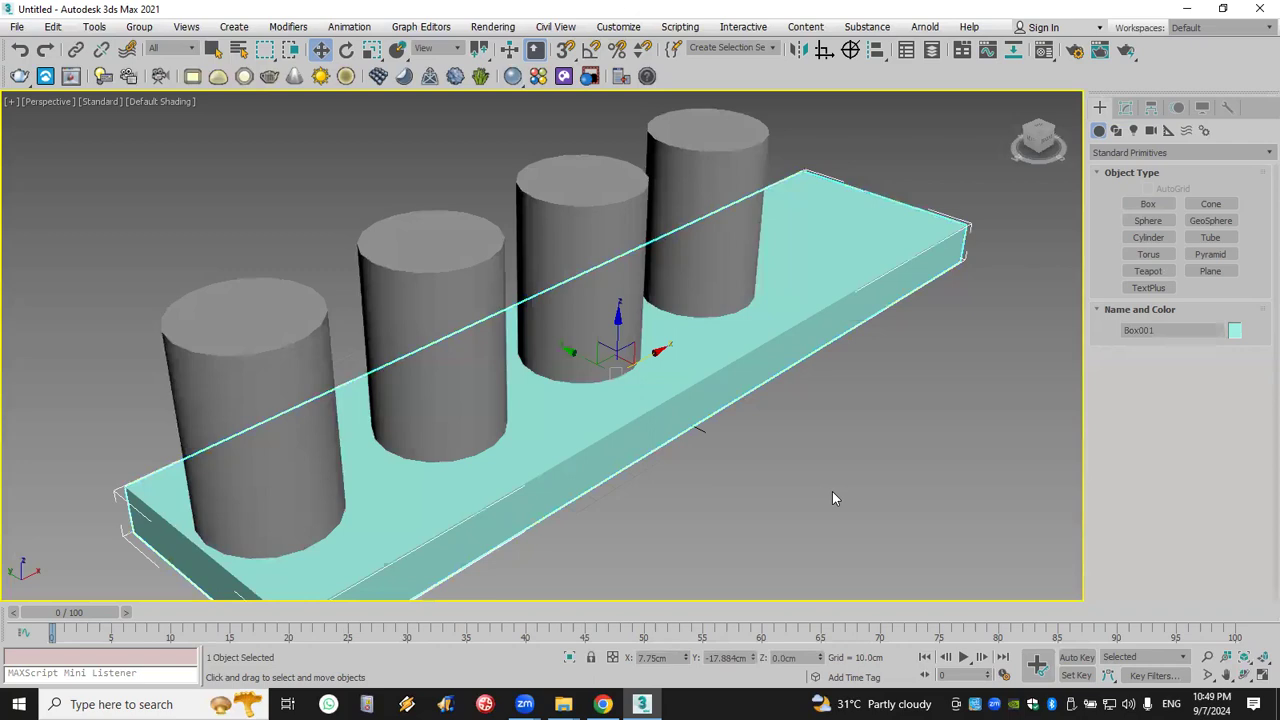
left_click(1122, 152)
left_click(1122, 152)
left_click(1122, 152)
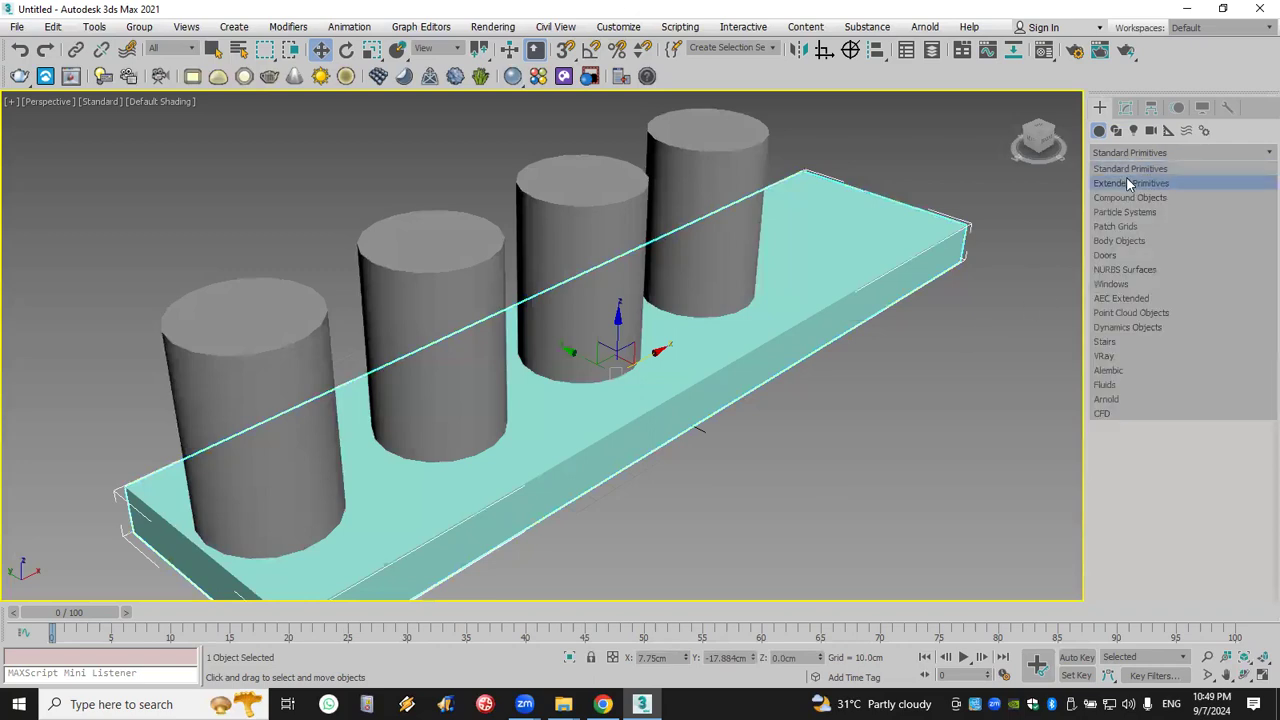
left_click(1144, 197)
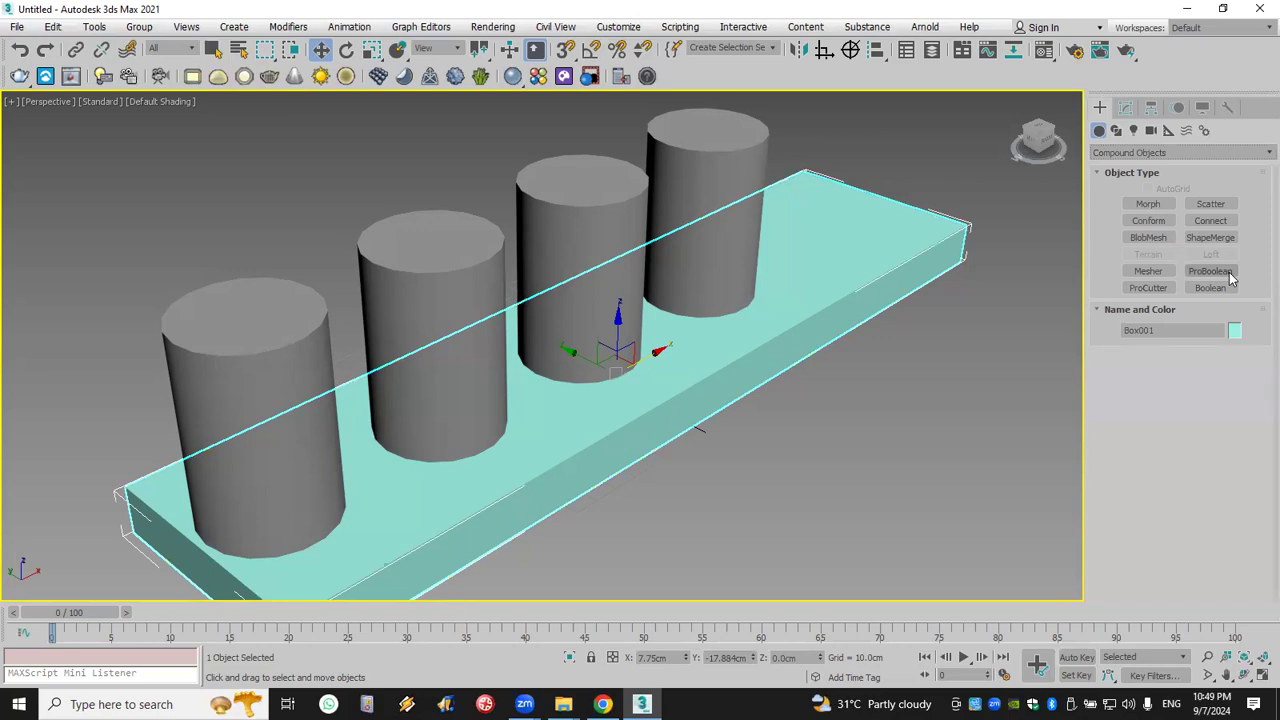
left_click(1228, 274)
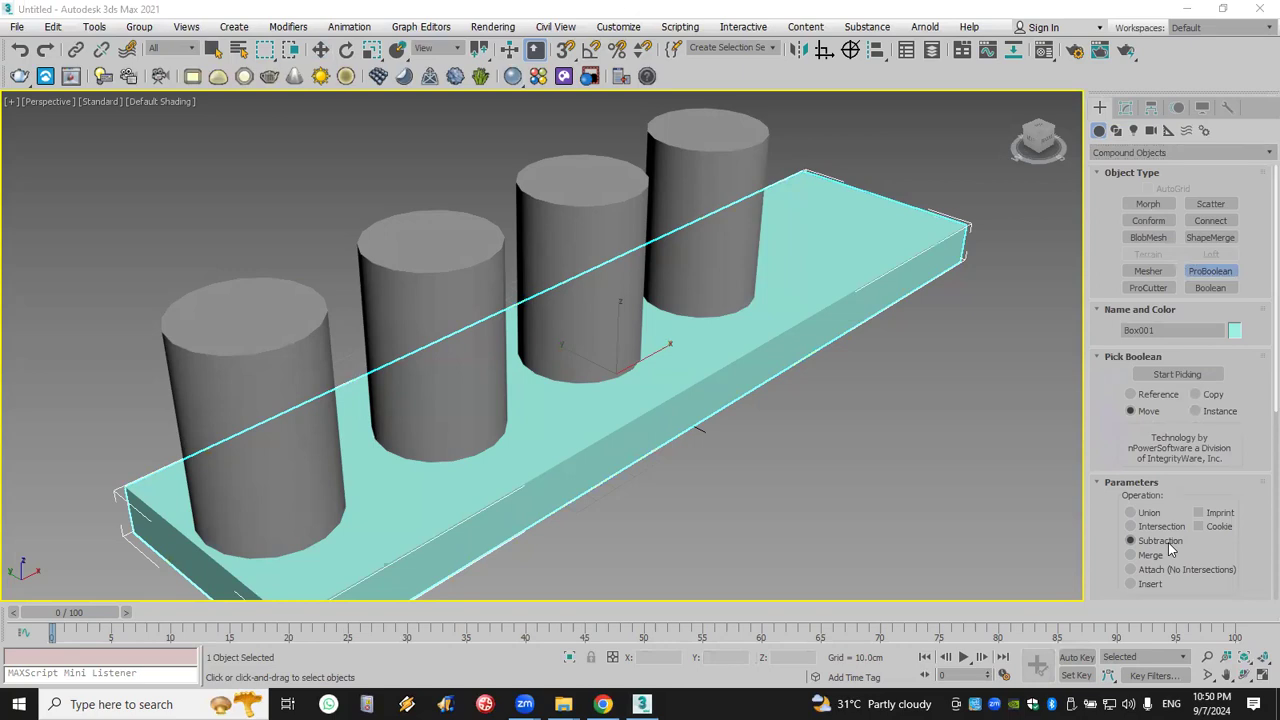
left_click(1184, 376)
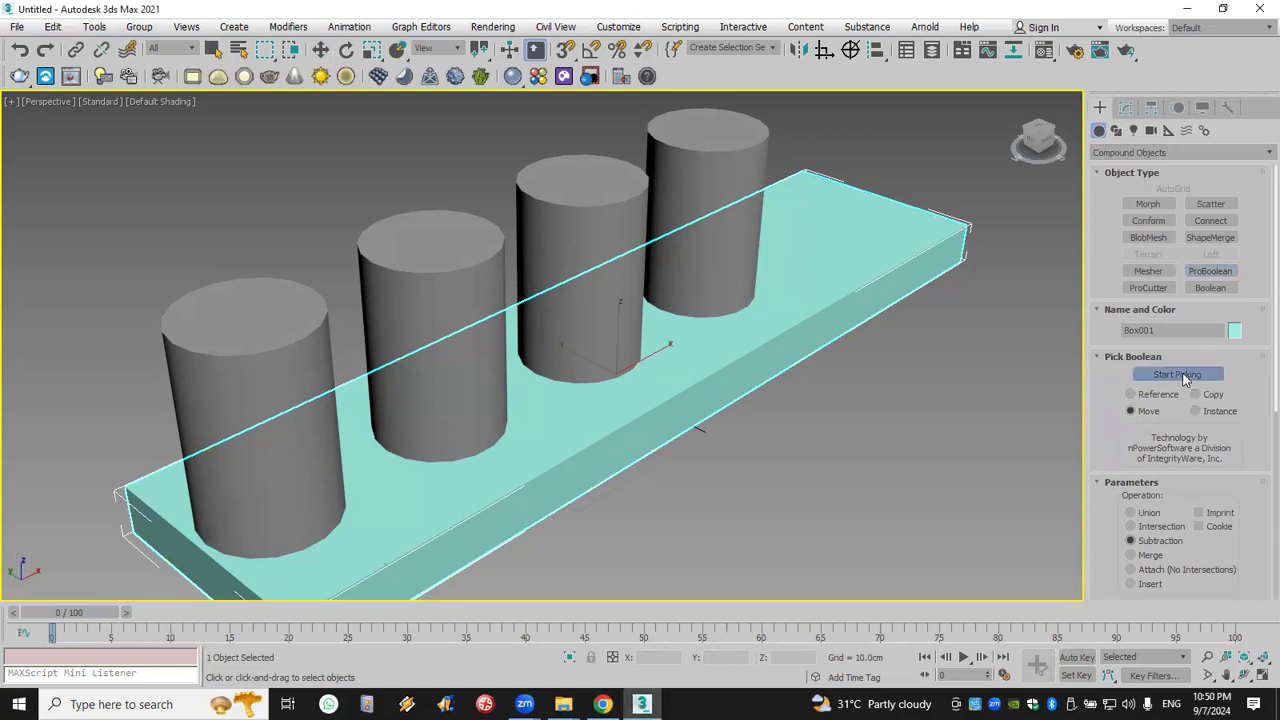
left_click(716, 174)
left_click(612, 212)
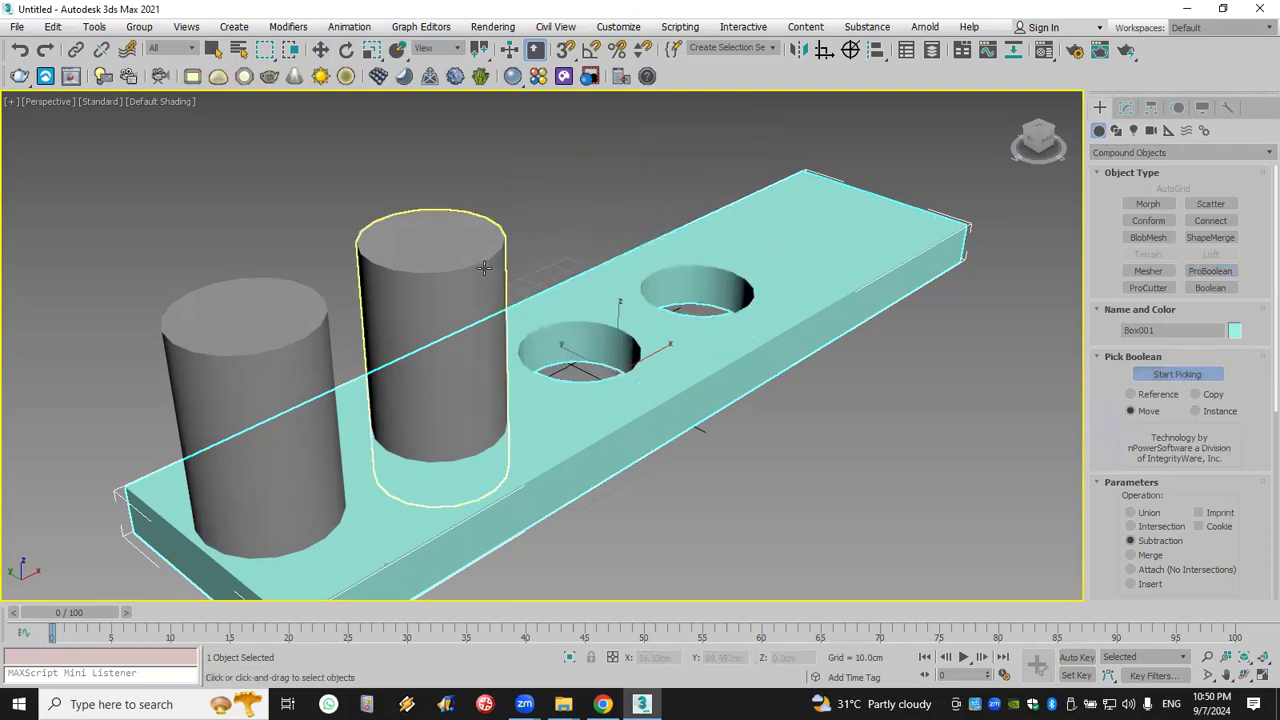
left_click(484, 268)
left_click(306, 432)
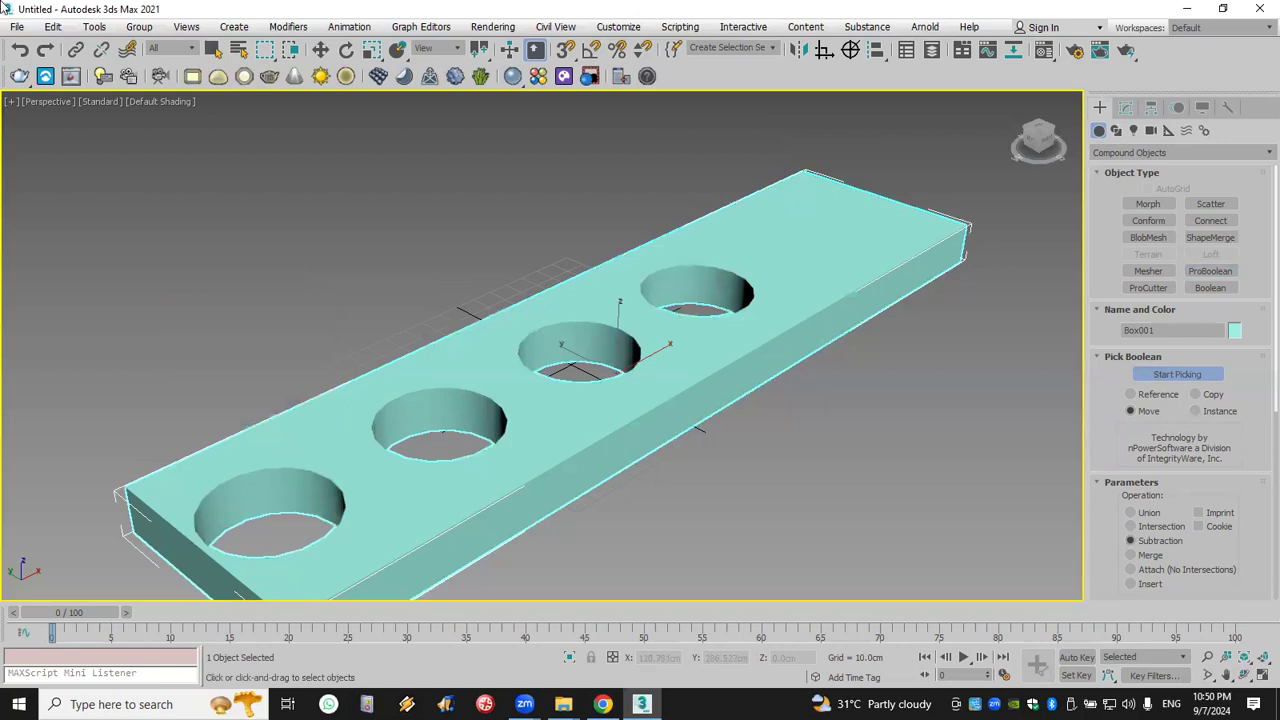
- Reset the scene and create a thin upright box about 310 cm wide, 102 cm long and 4 cm thick in the Front view
left_click(17, 26)
left_click(30, 66)
left_click(606, 375)
key("ctrl+n")
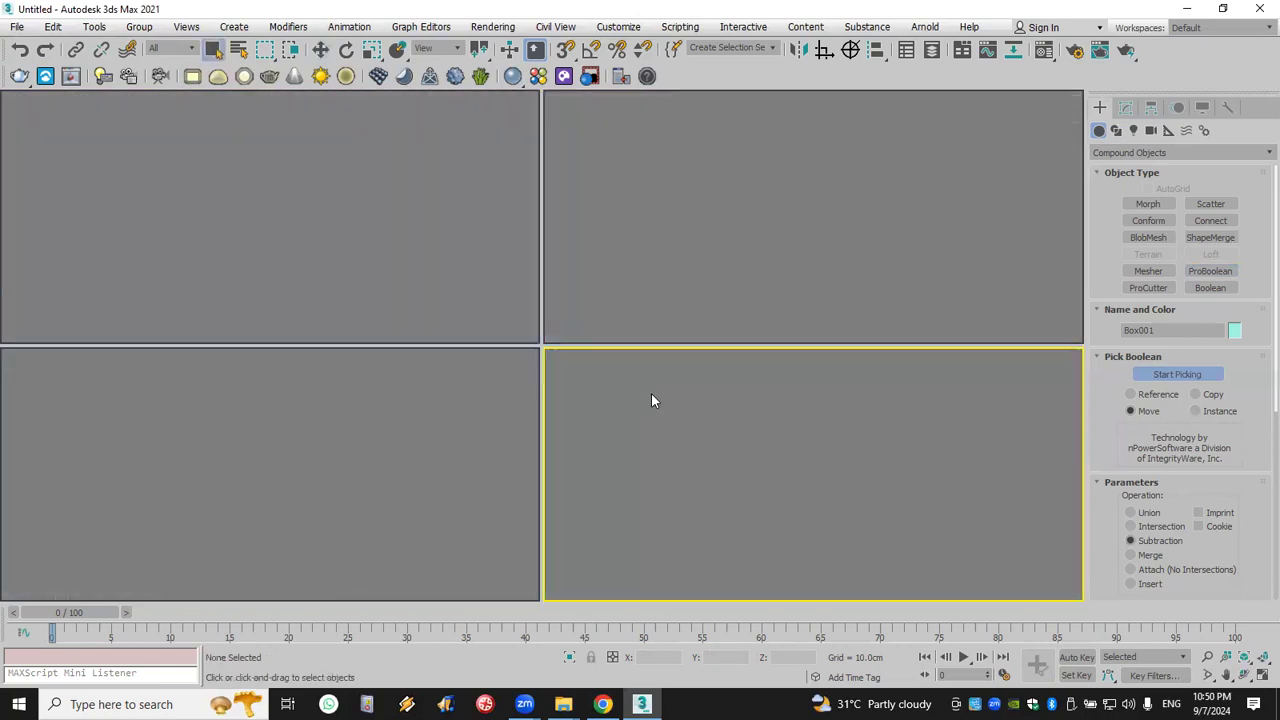
left_click(1147, 203)
left_click(932, 192)
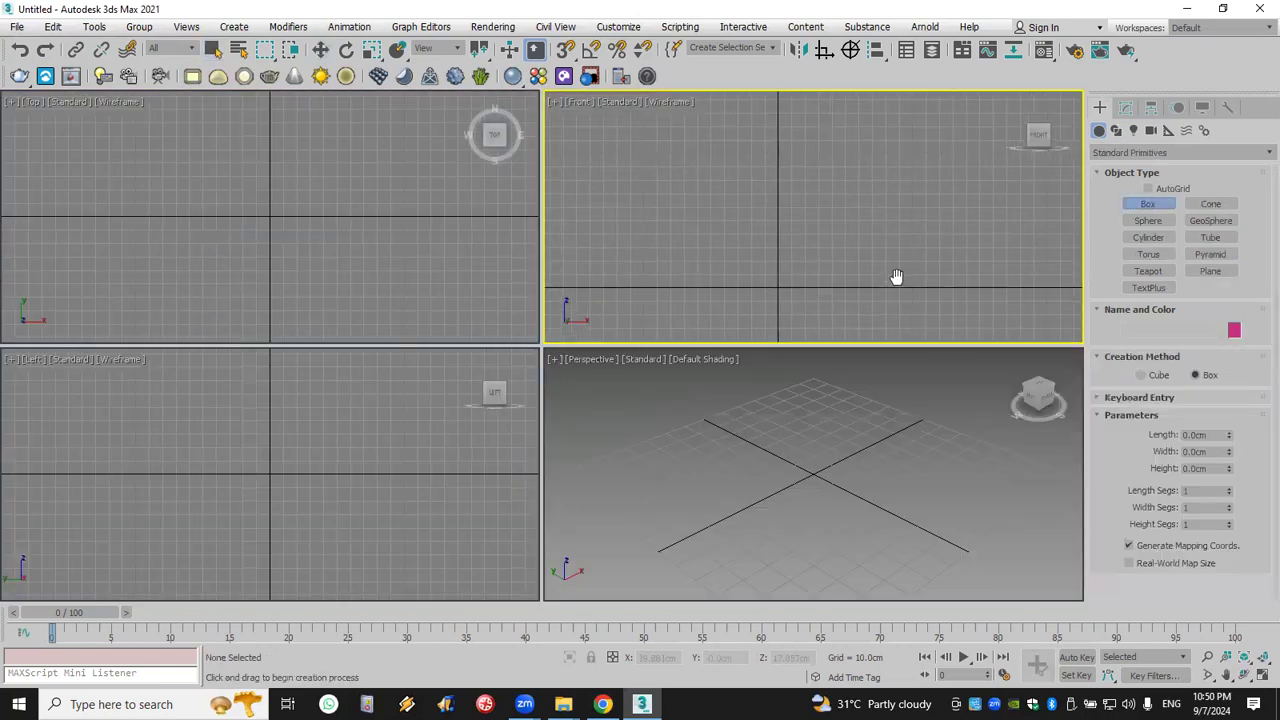
left_click_drag(613, 166, 1030, 302)
left_click(1021, 303)
scroll(865, 425, "down", 8)
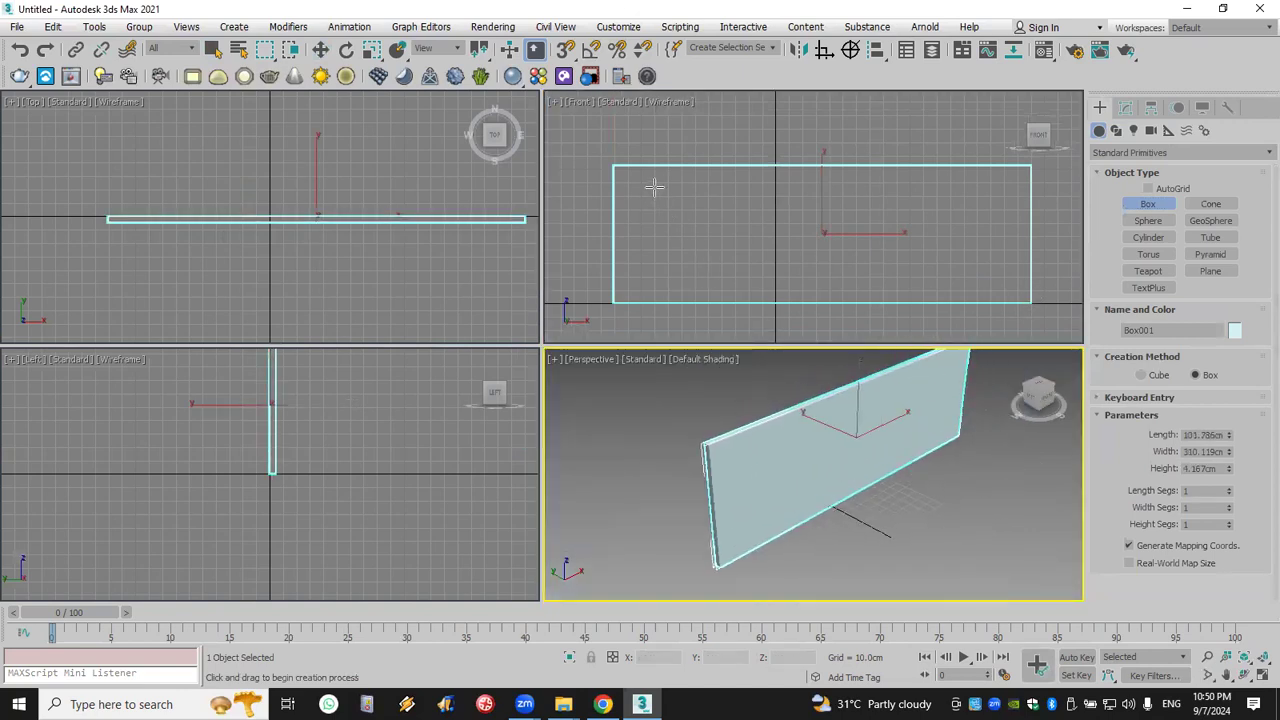
- Create a second box about 36 cm wide, 70 cm long and 7.7 cm thick near the panel's left end in the Front view
left_click_drag(659, 182, 706, 272)
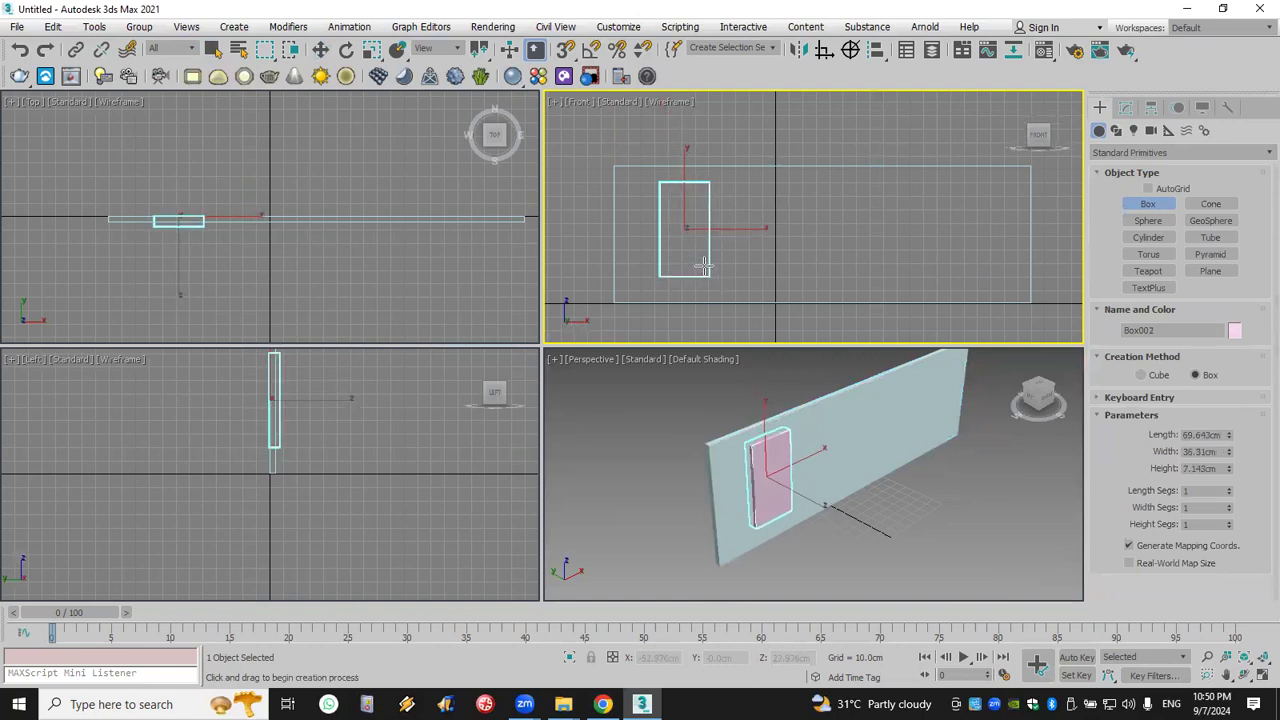
left_click(704, 265)
right_click(855, 483)
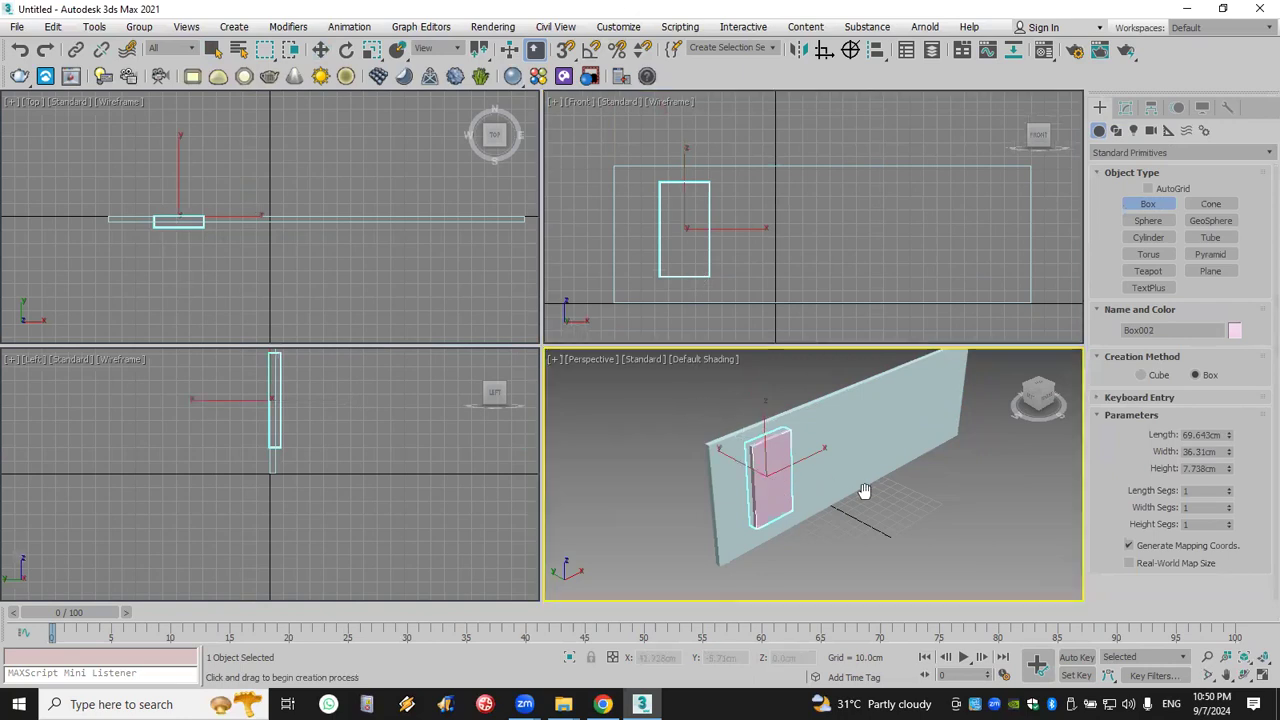
scroll(860, 491, "up", 3)
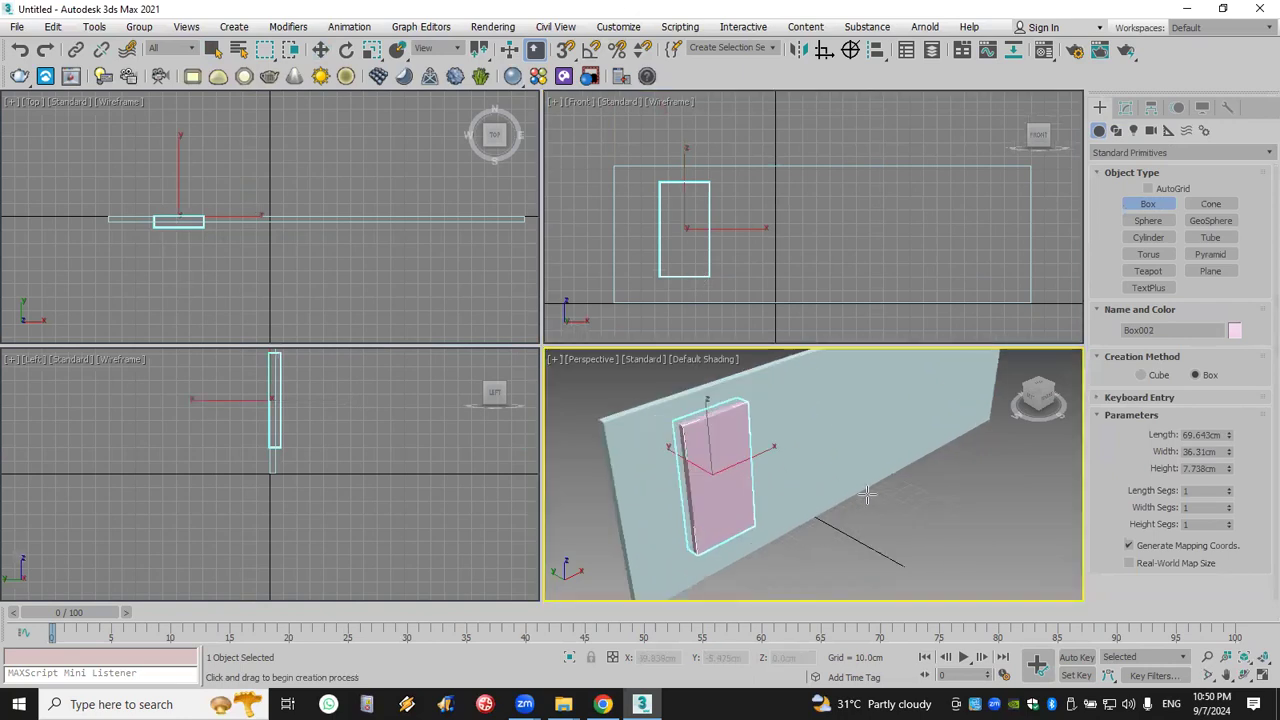
left_click(1262, 675)
scroll(806, 423, "down", 5)
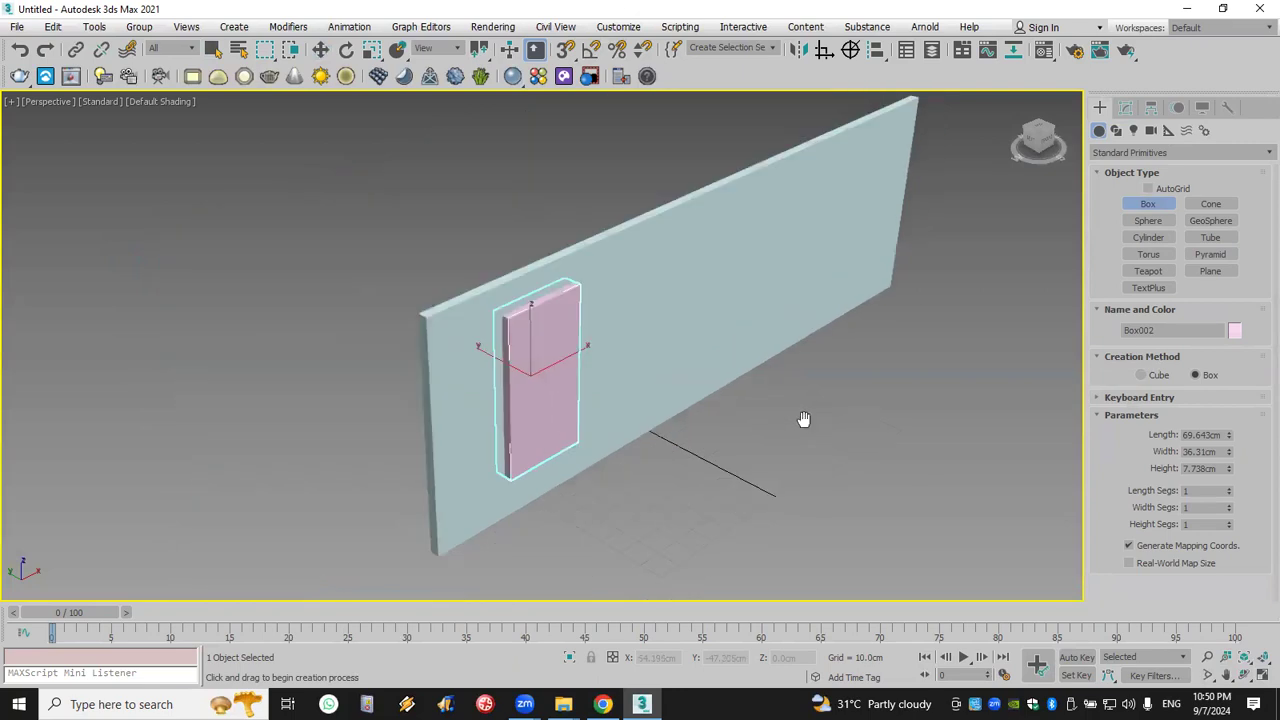
- Subtract the small upright box from the long wall panel with ProBoolean, using the Move option
scroll(806, 423, "up", 5)
right_click(808, 424)
left_click(801, 418)
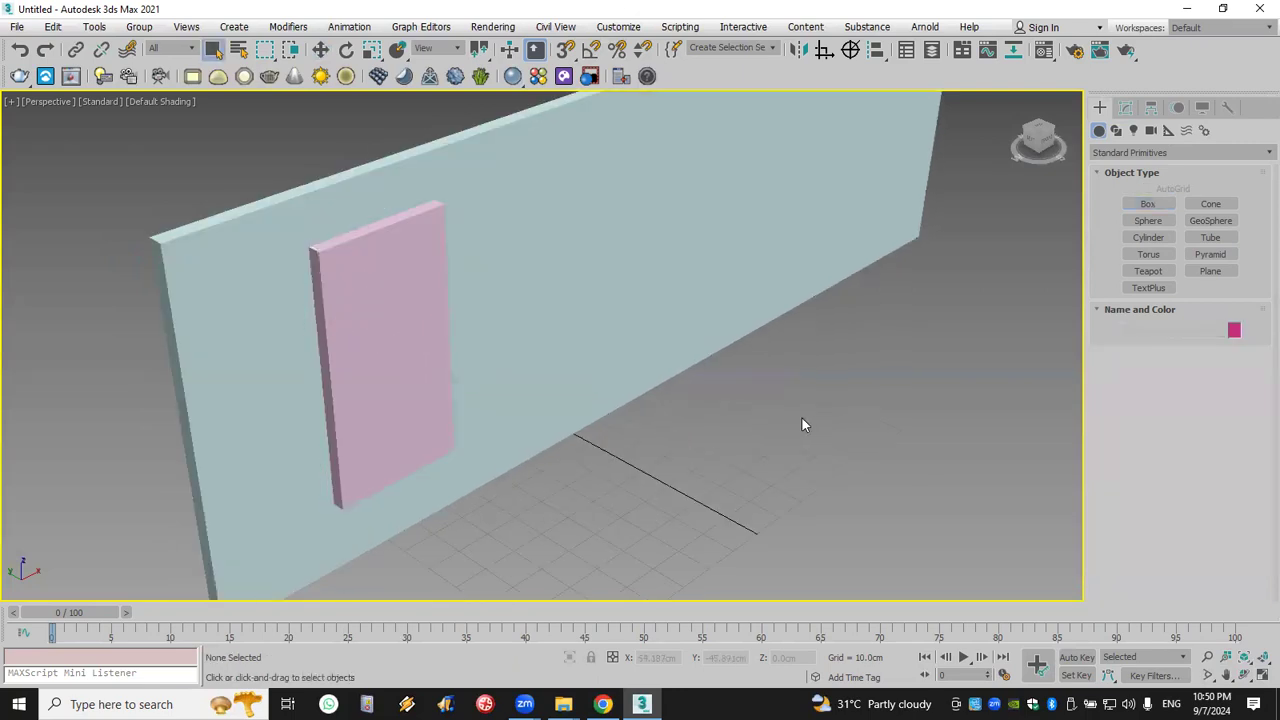
left_click(674, 196)
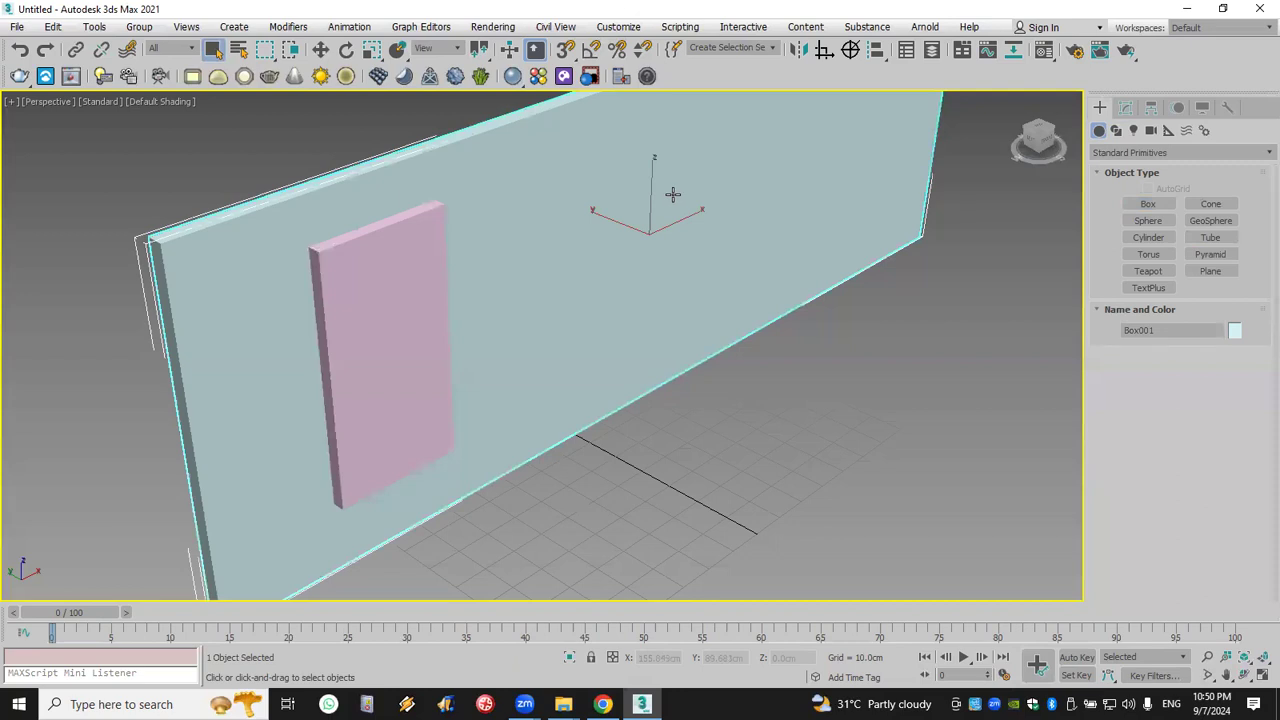
left_click(1189, 152)
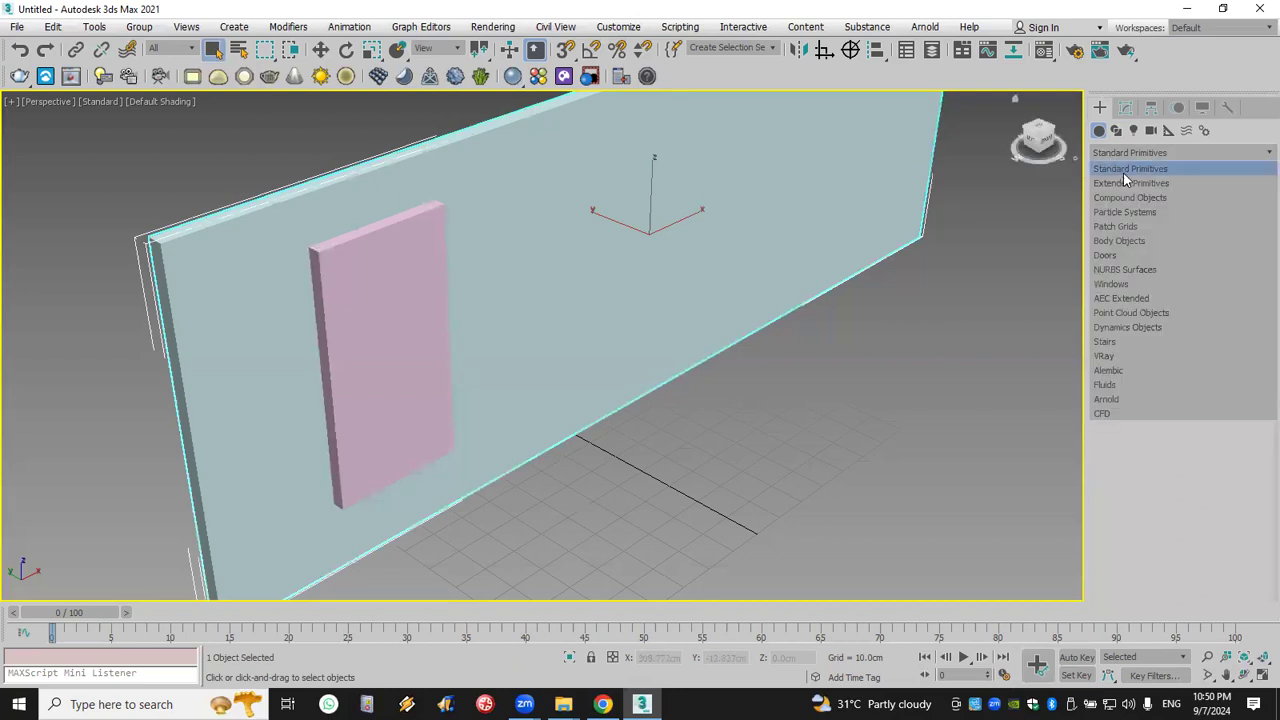
left_click(1171, 197)
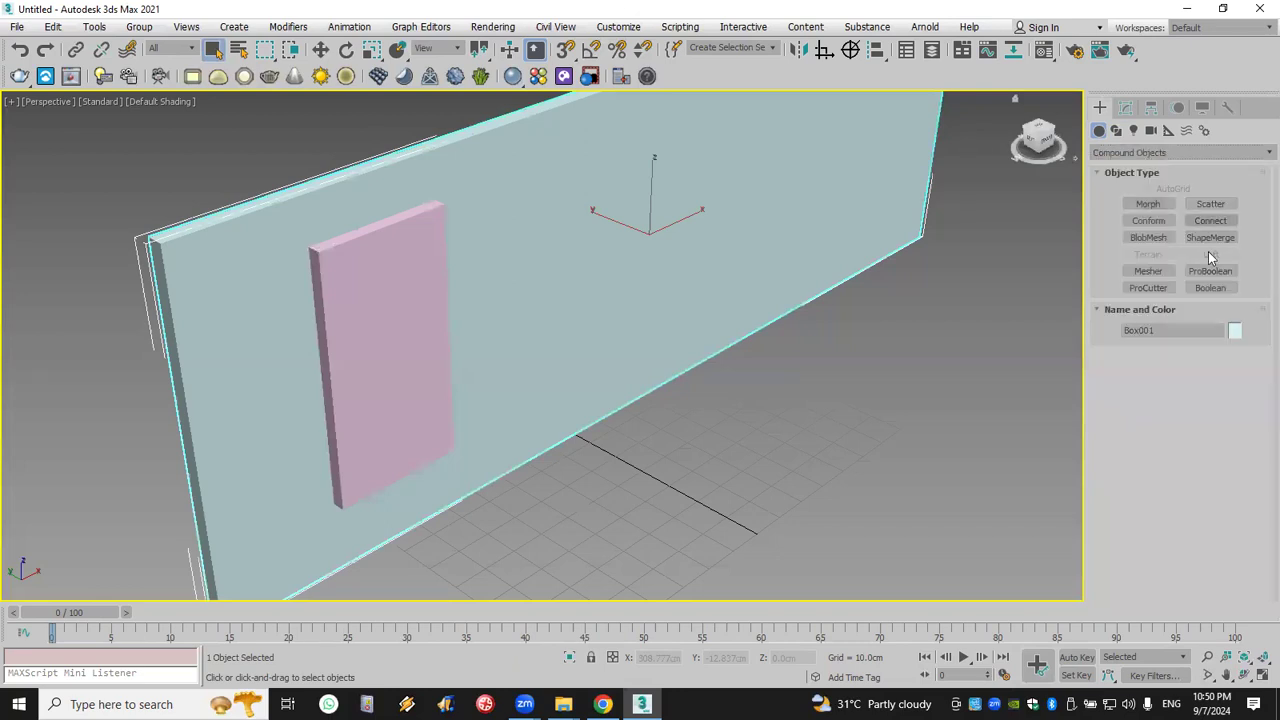
left_click(1212, 272)
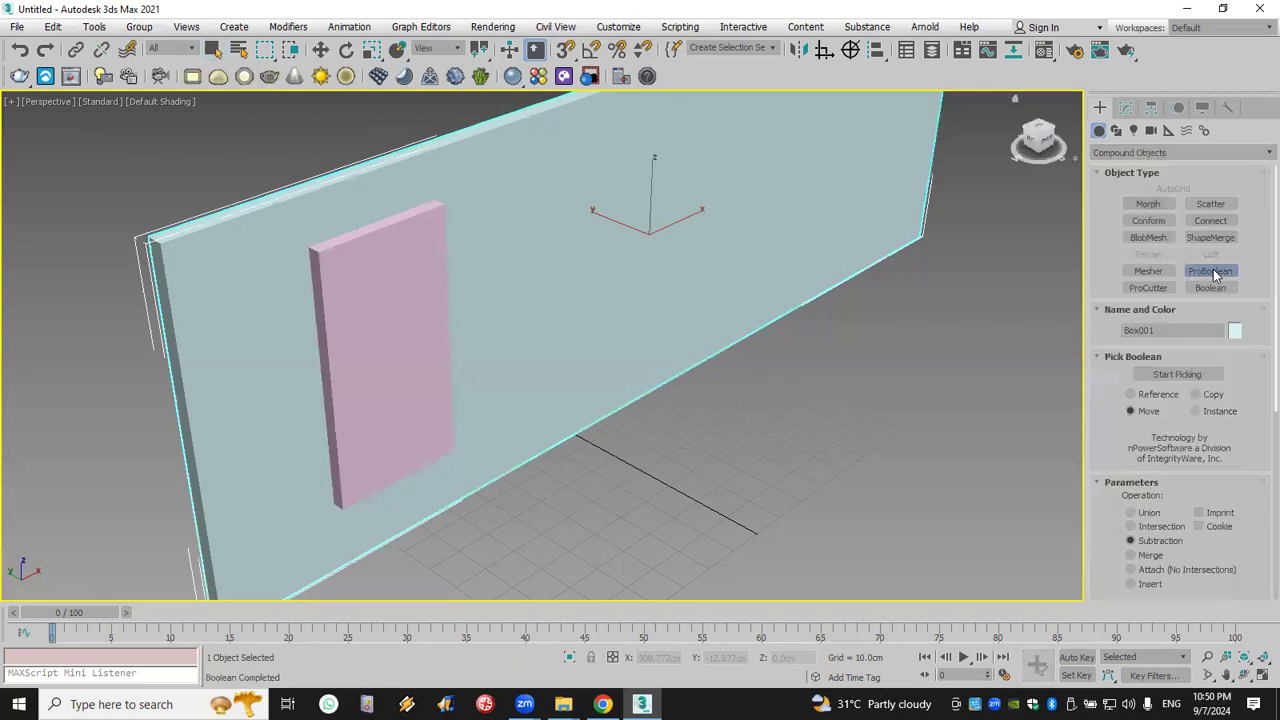
left_click(1189, 374)
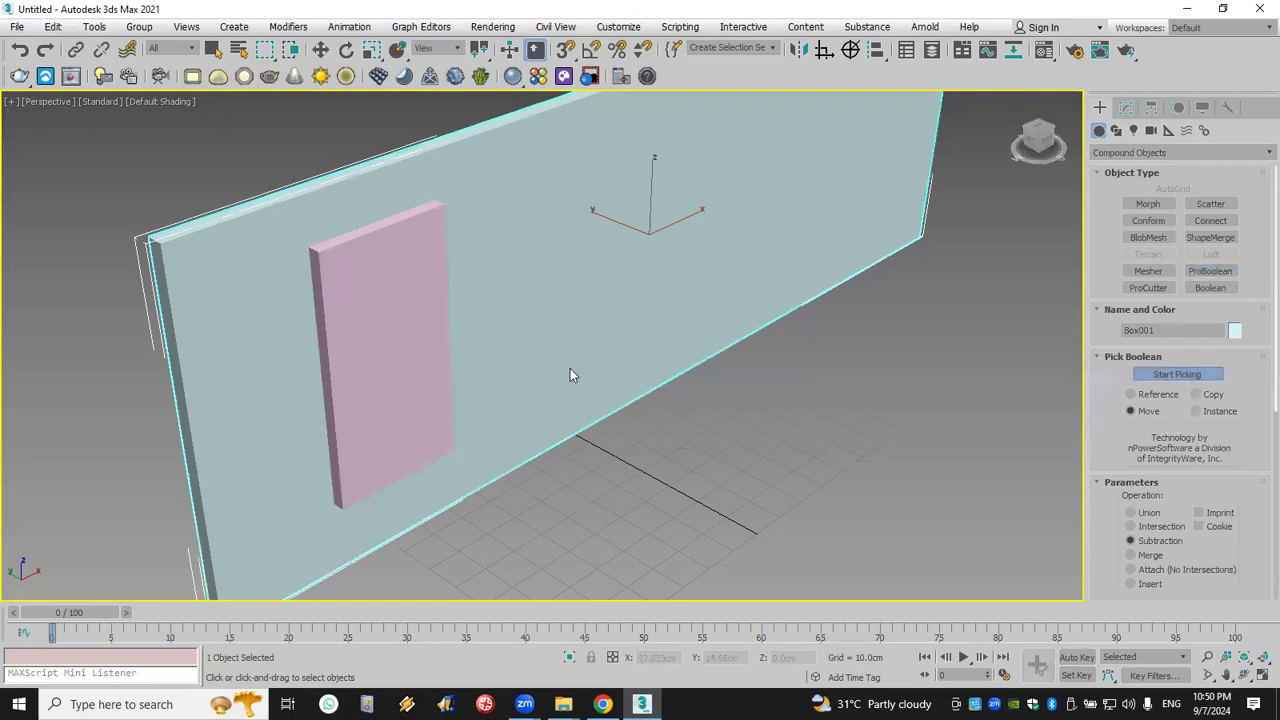
left_click(390, 340)
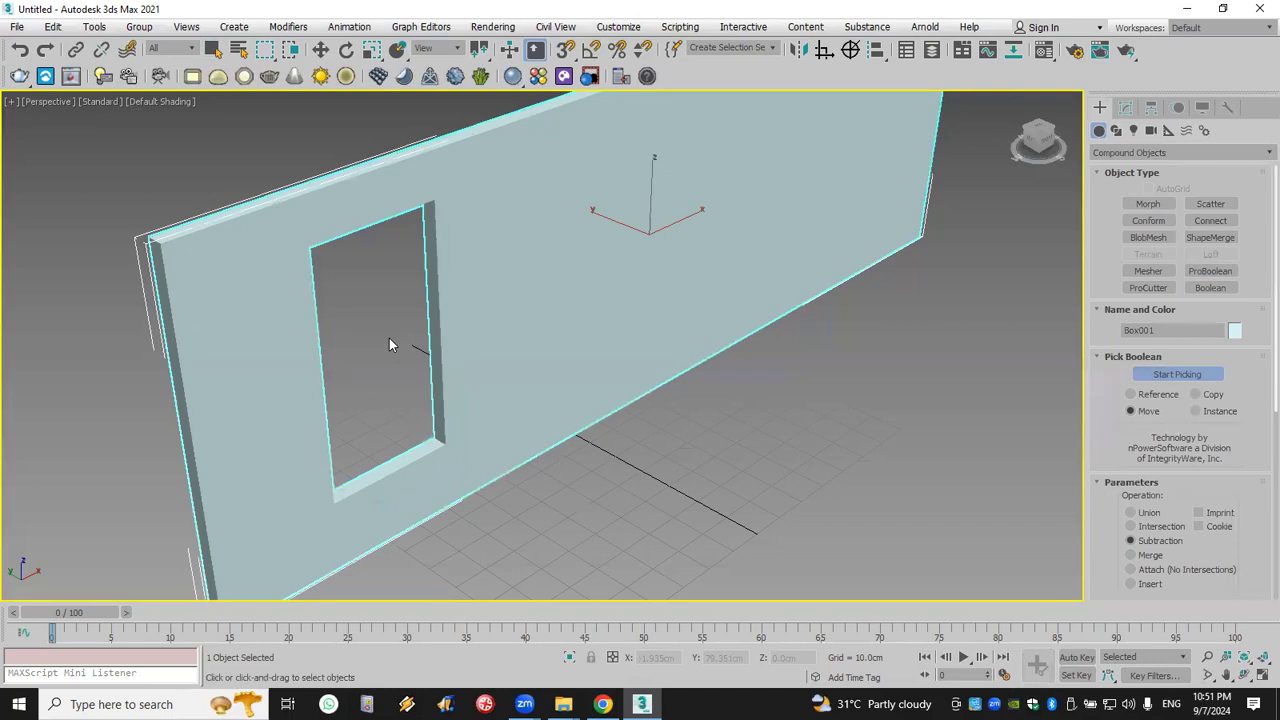
- Undo the subtraction and cut the opening again with the small box picked as a Copy
left_click(19, 50)
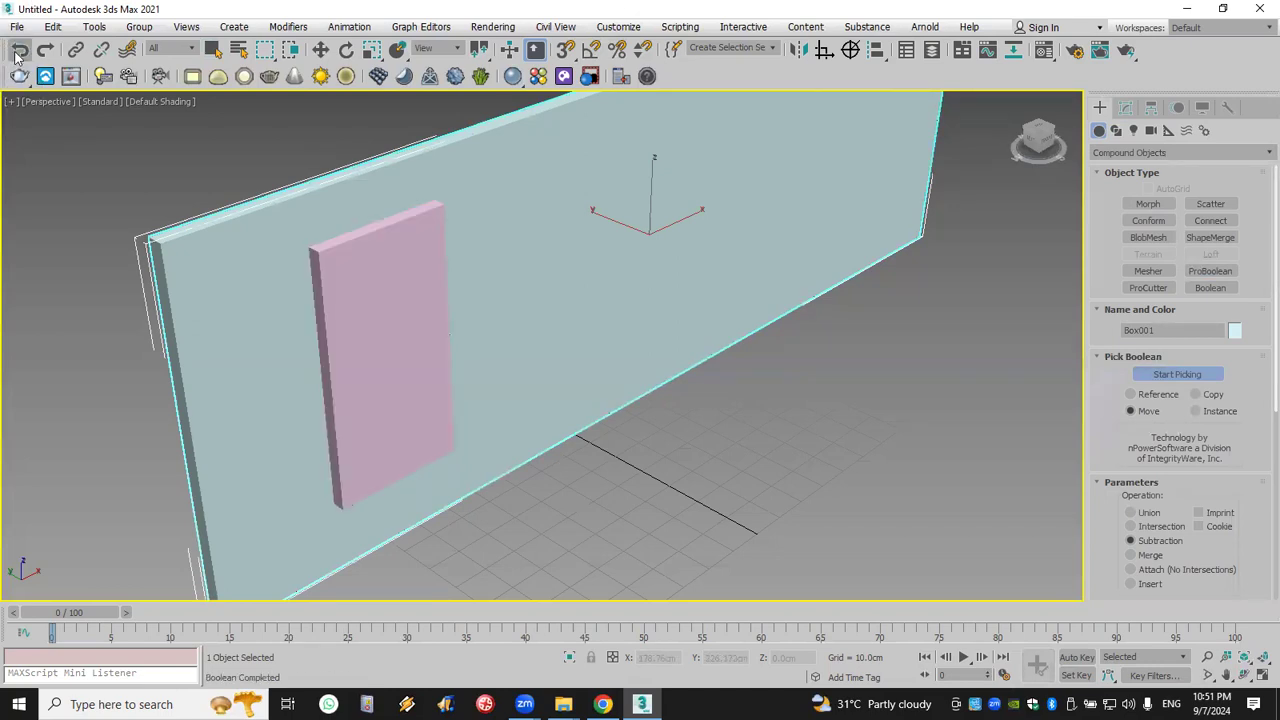
left_click(1171, 374)
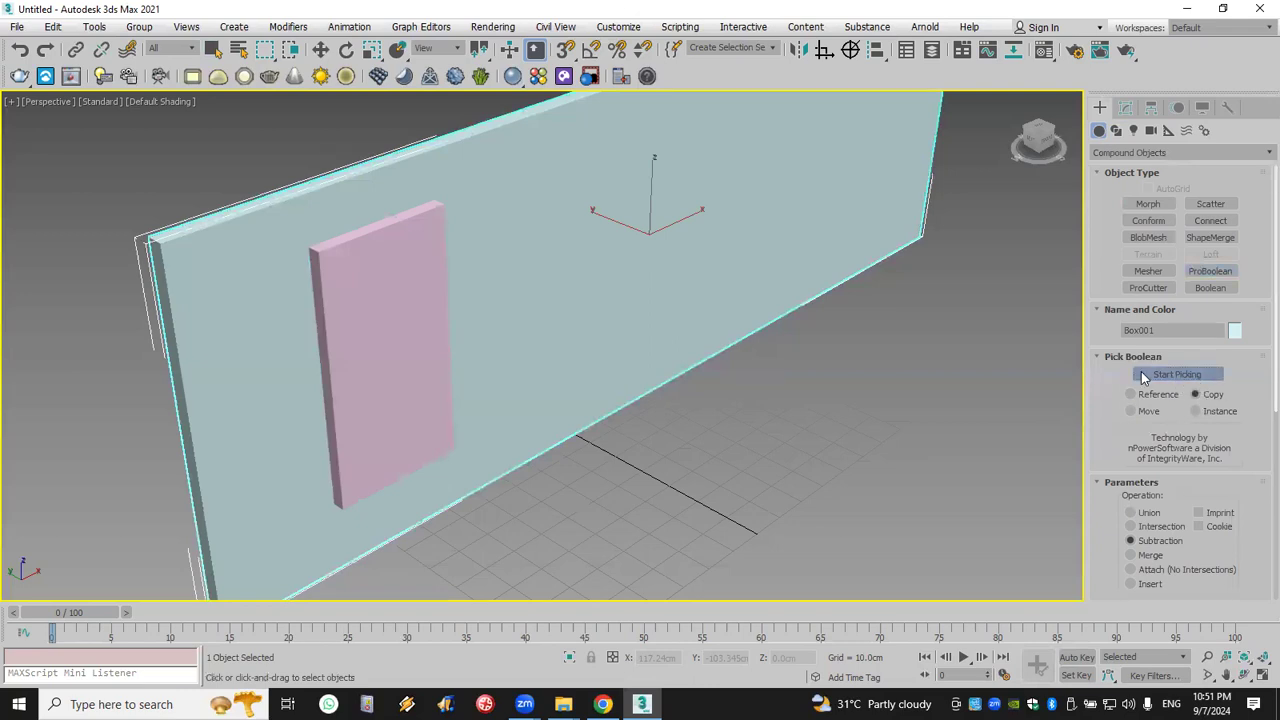
key("w")
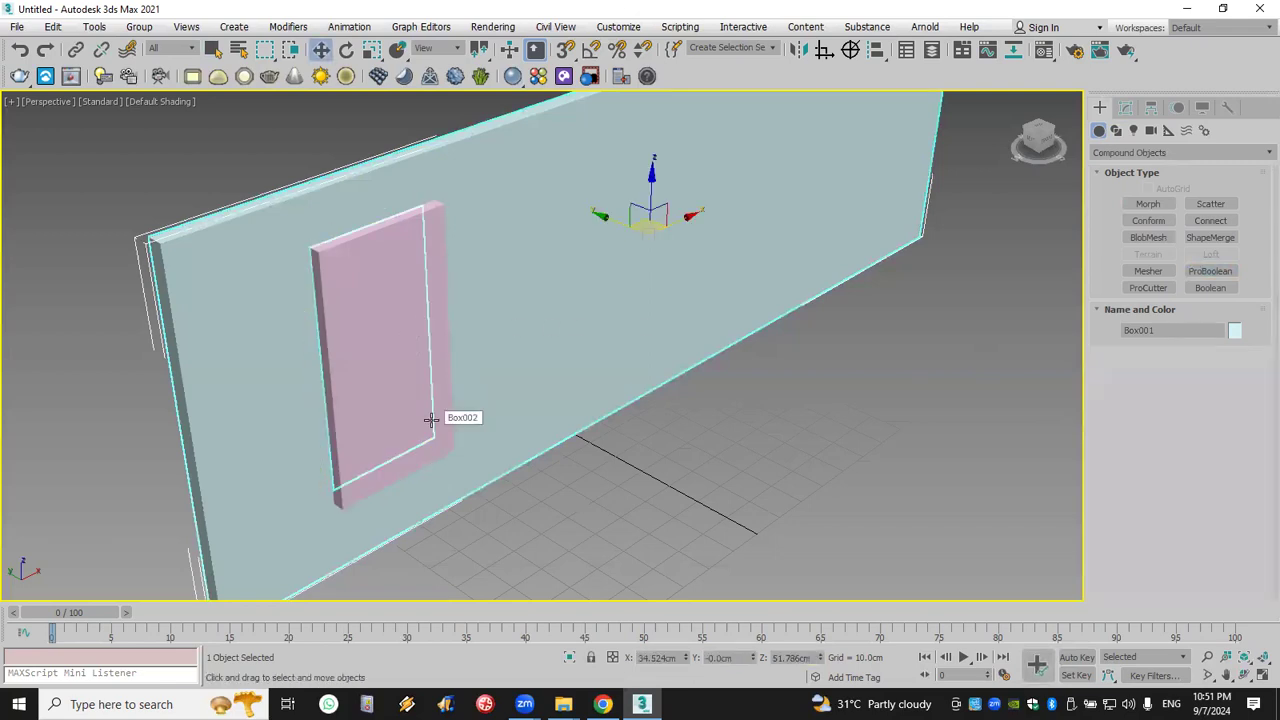
- Move the small box out in front of the wall to expose the opening, and undo that move
left_click(399, 367)
left_click_drag(331, 326, 484, 485)
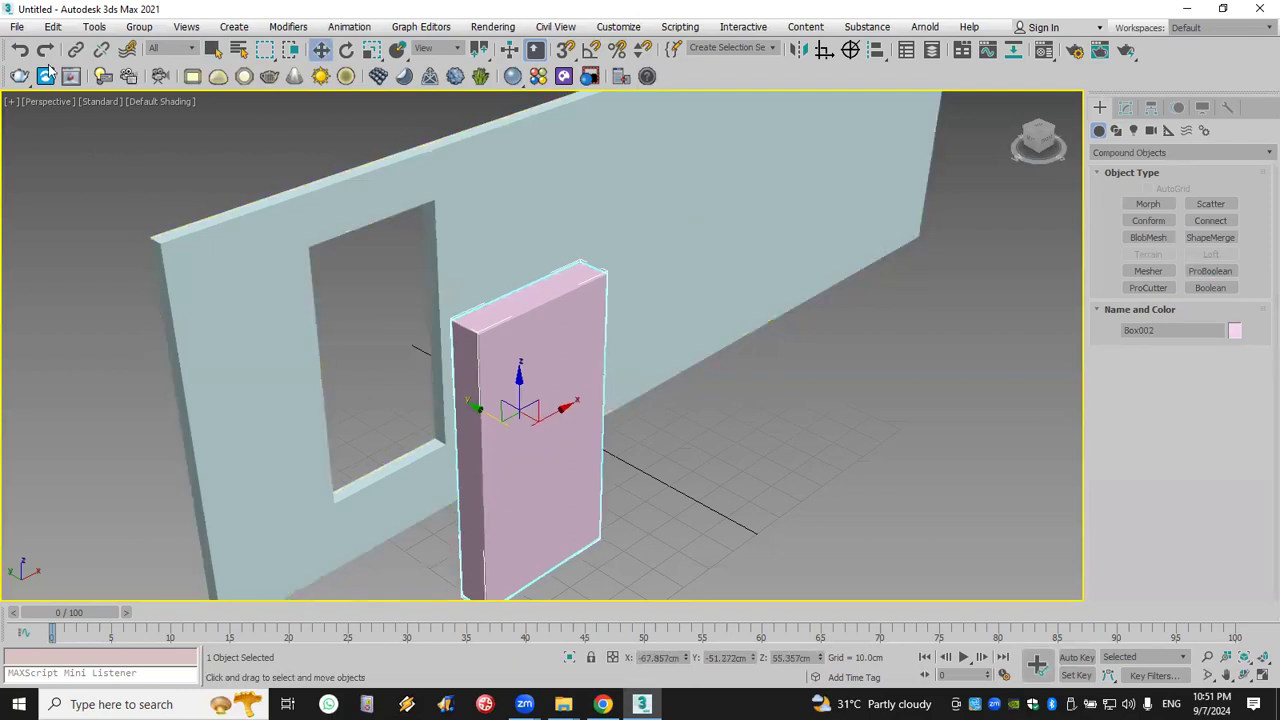
left_click(20, 50)
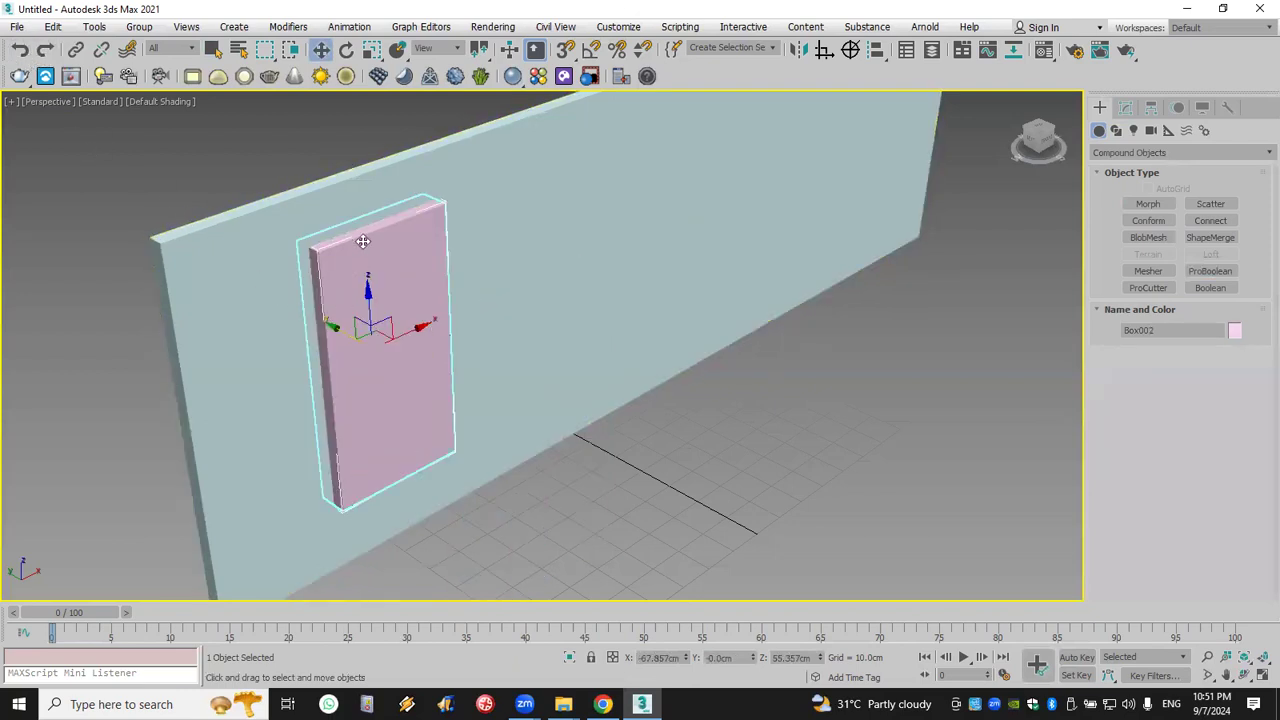
- Flatten the small box in the opening by setting its height to 0 cm
left_click(1126, 108)
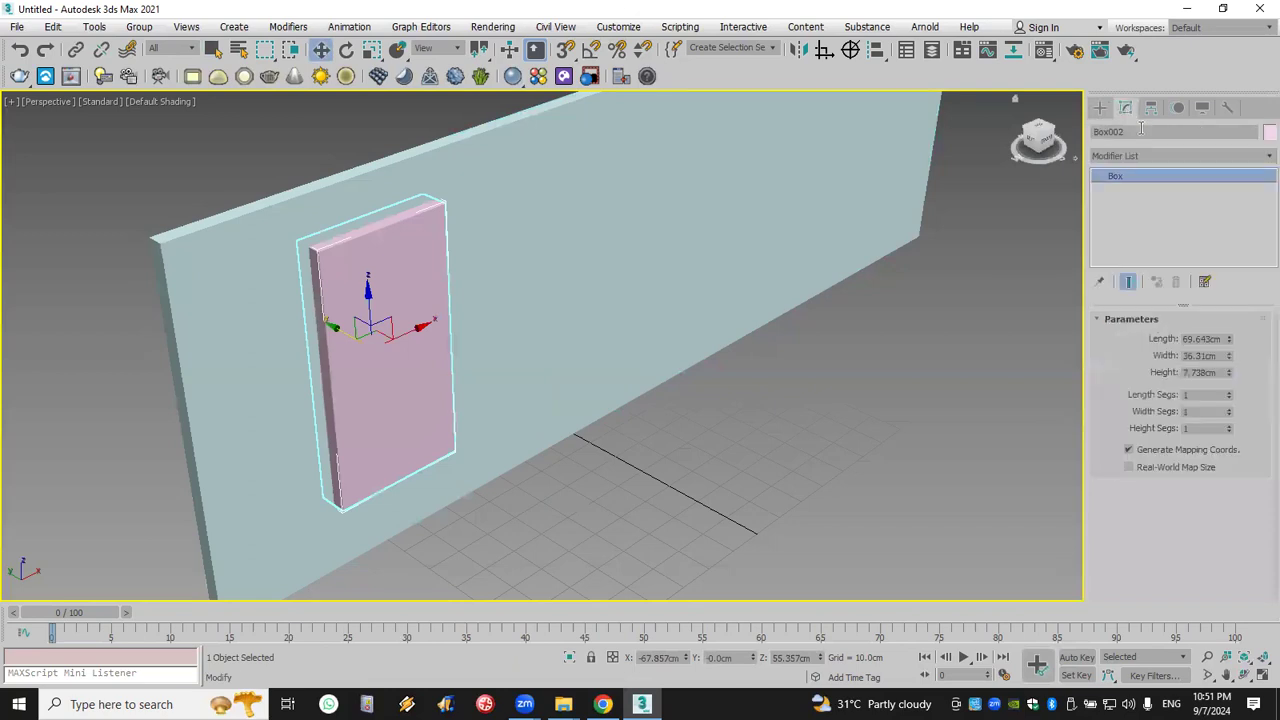
left_click(1212, 373)
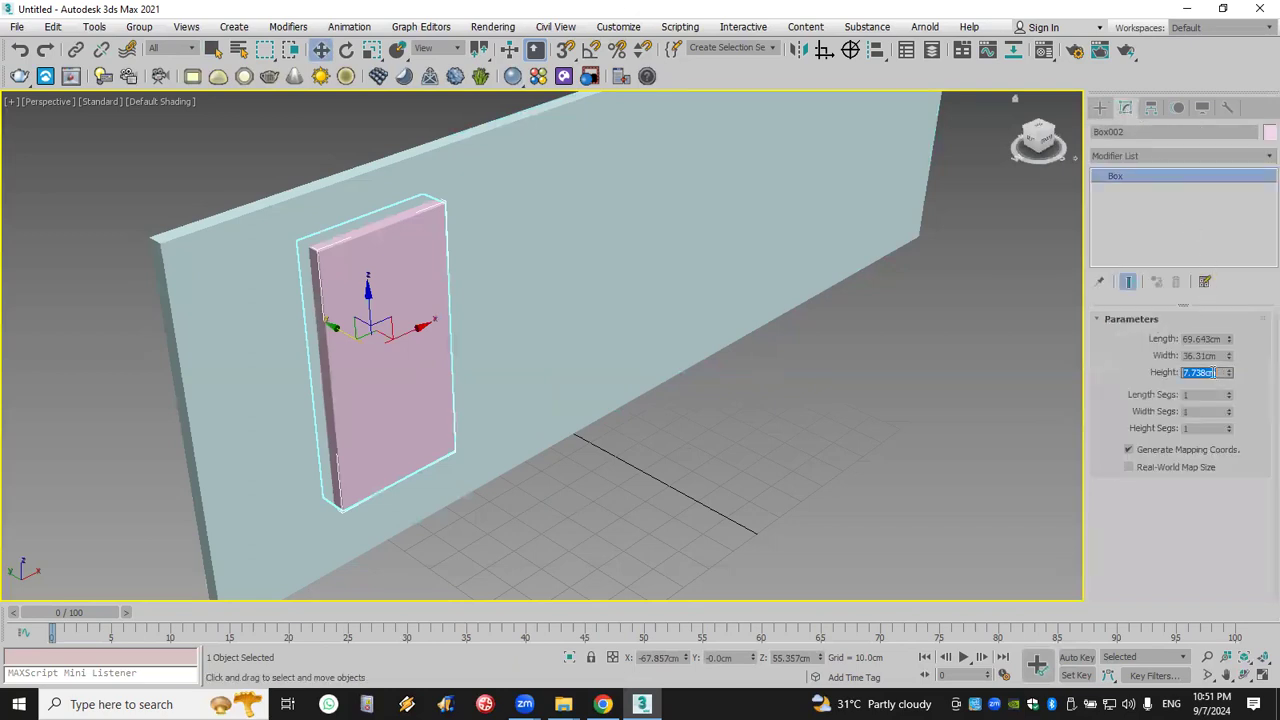
type("0")
key("Return")
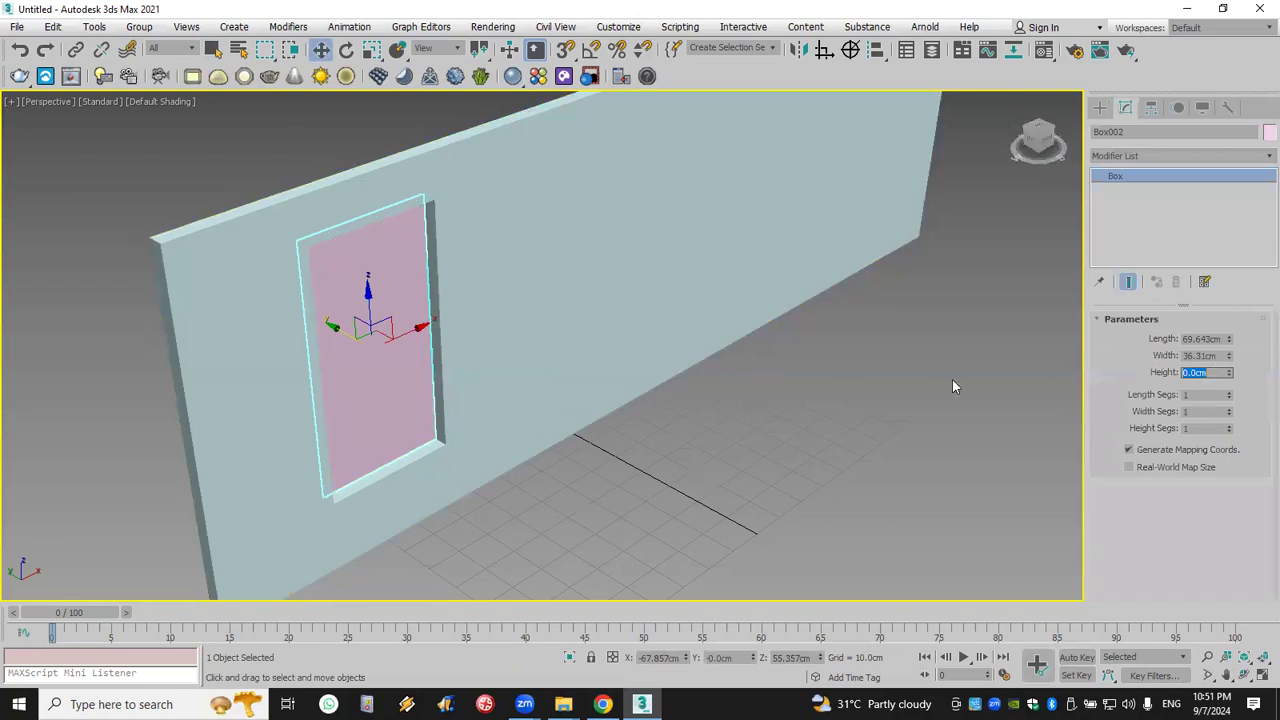
- Apply a Lattice modifier to the flattened box in the opening
left_click(1149, 155)
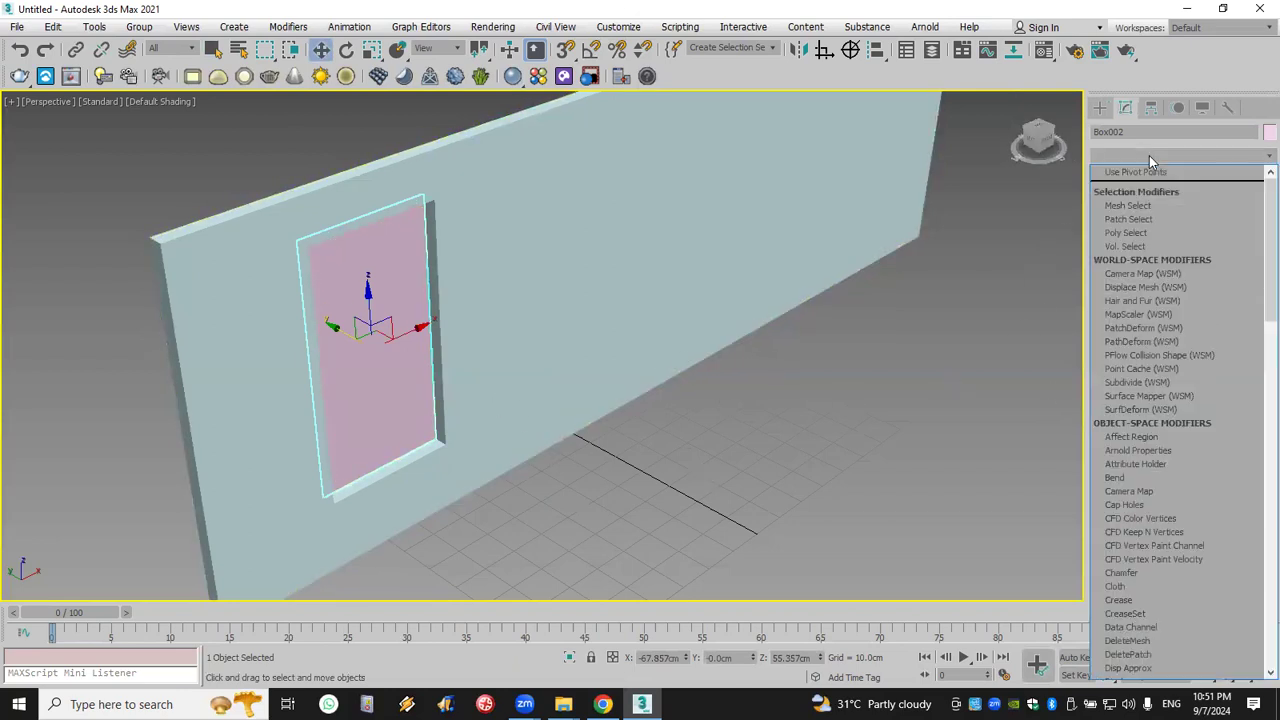
type("latt")
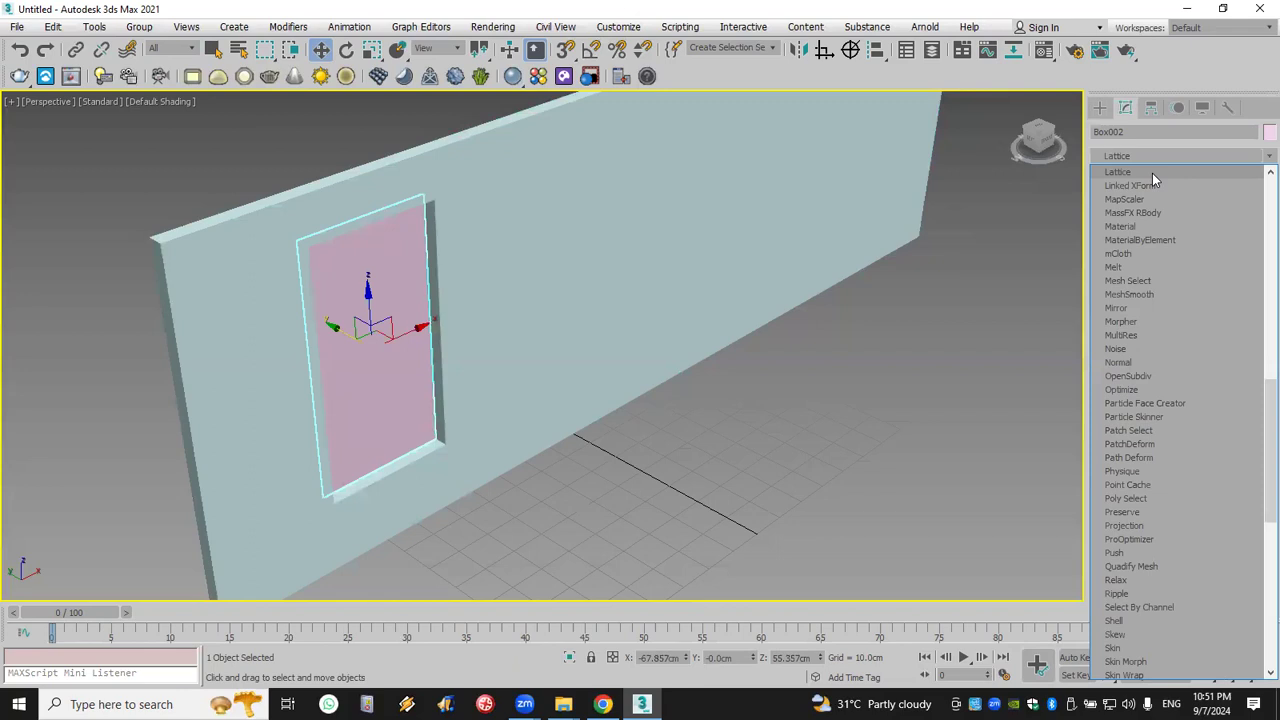
left_click(1152, 173)
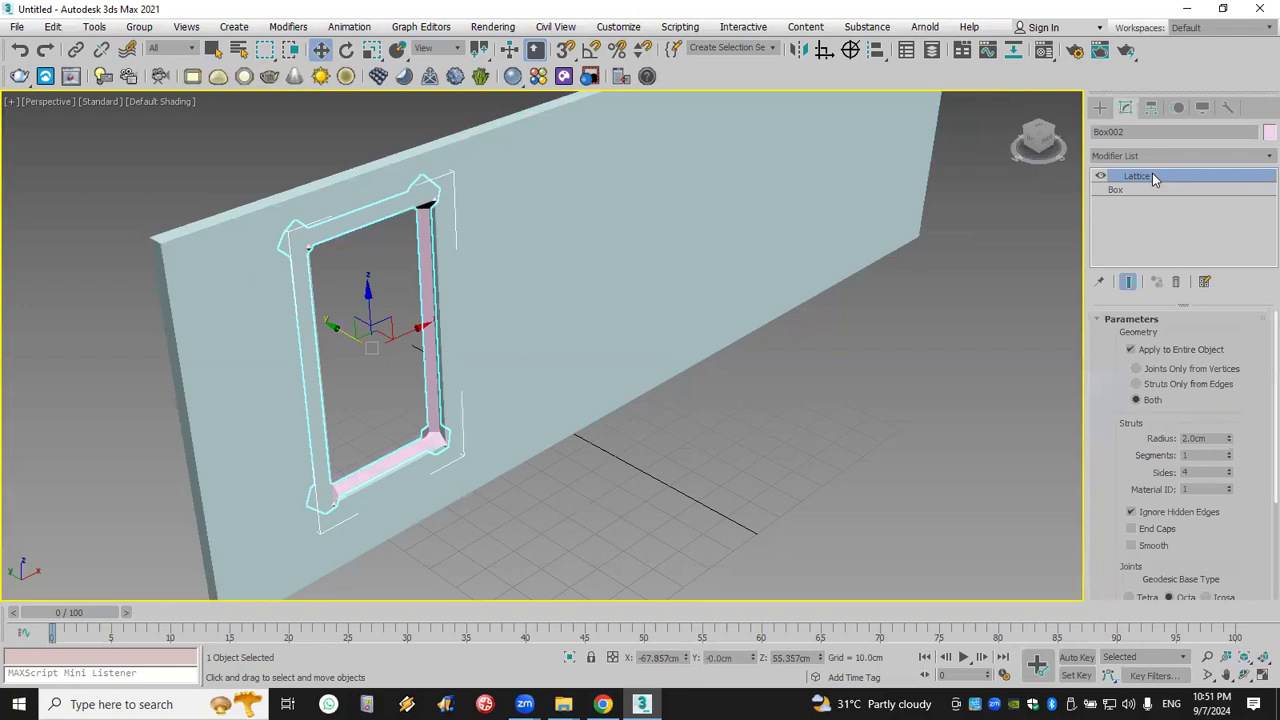
- Compare the lattice geometry options, settle on Struts Only from Edges, and set the strut radius to 1.5 cm
left_click(1170, 384)
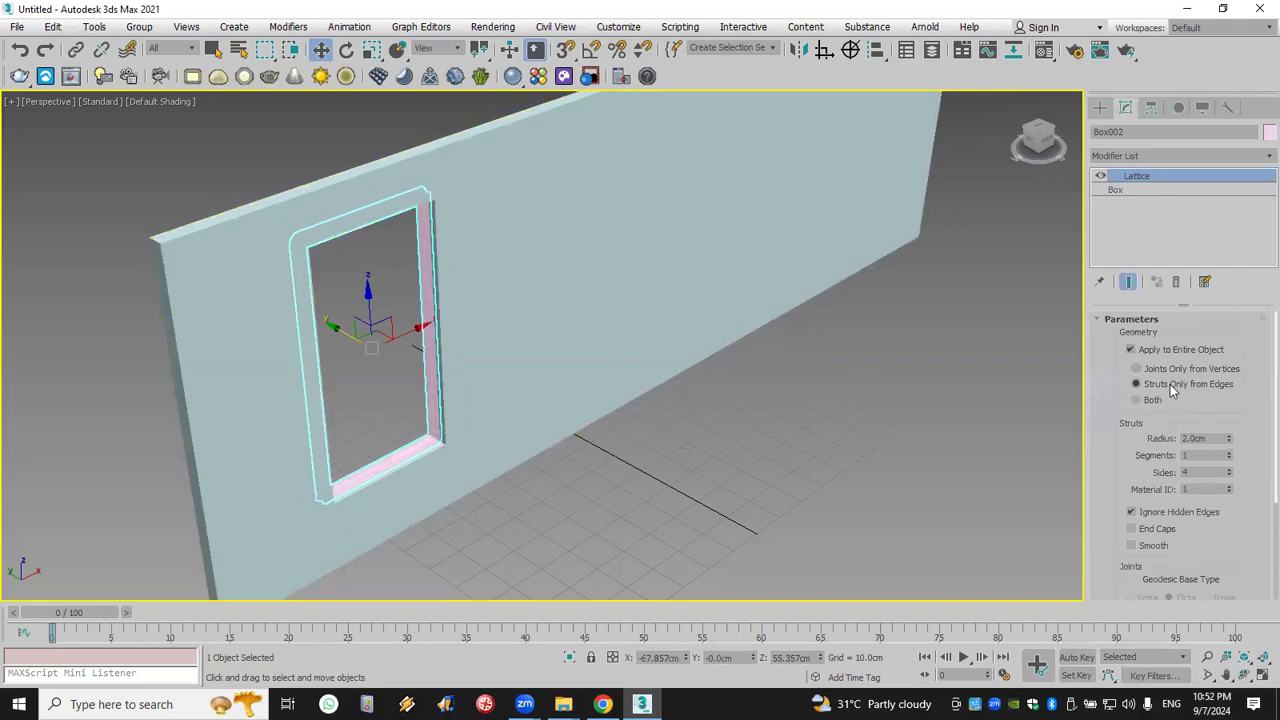
left_click(1170, 366)
left_click(1172, 386)
left_click(1160, 400)
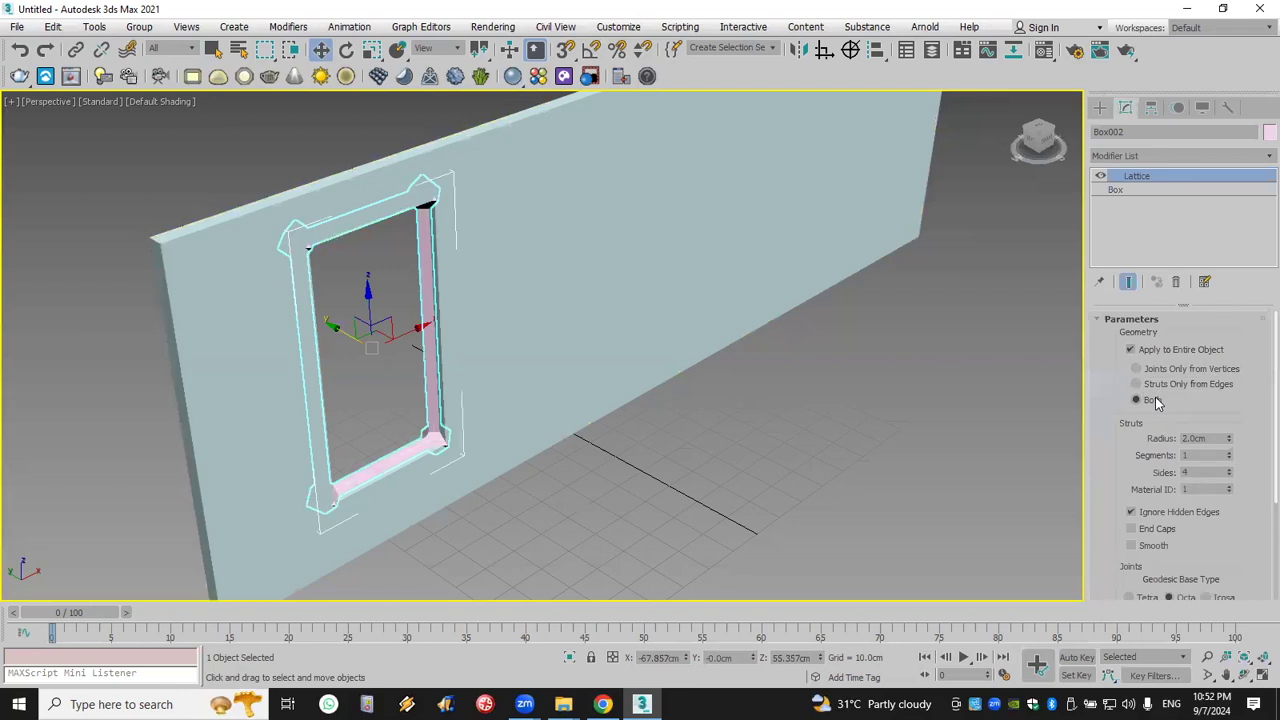
left_click(1163, 383)
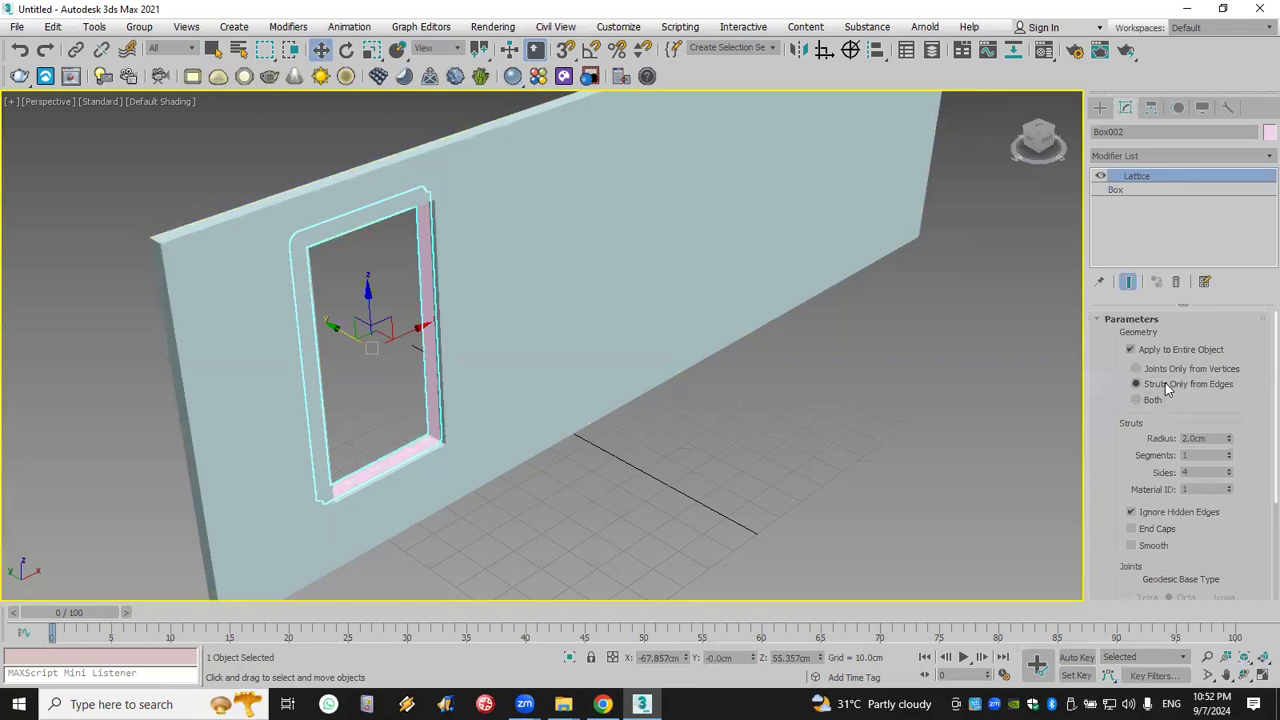
left_click(1229, 442)
left_click(1229, 442)
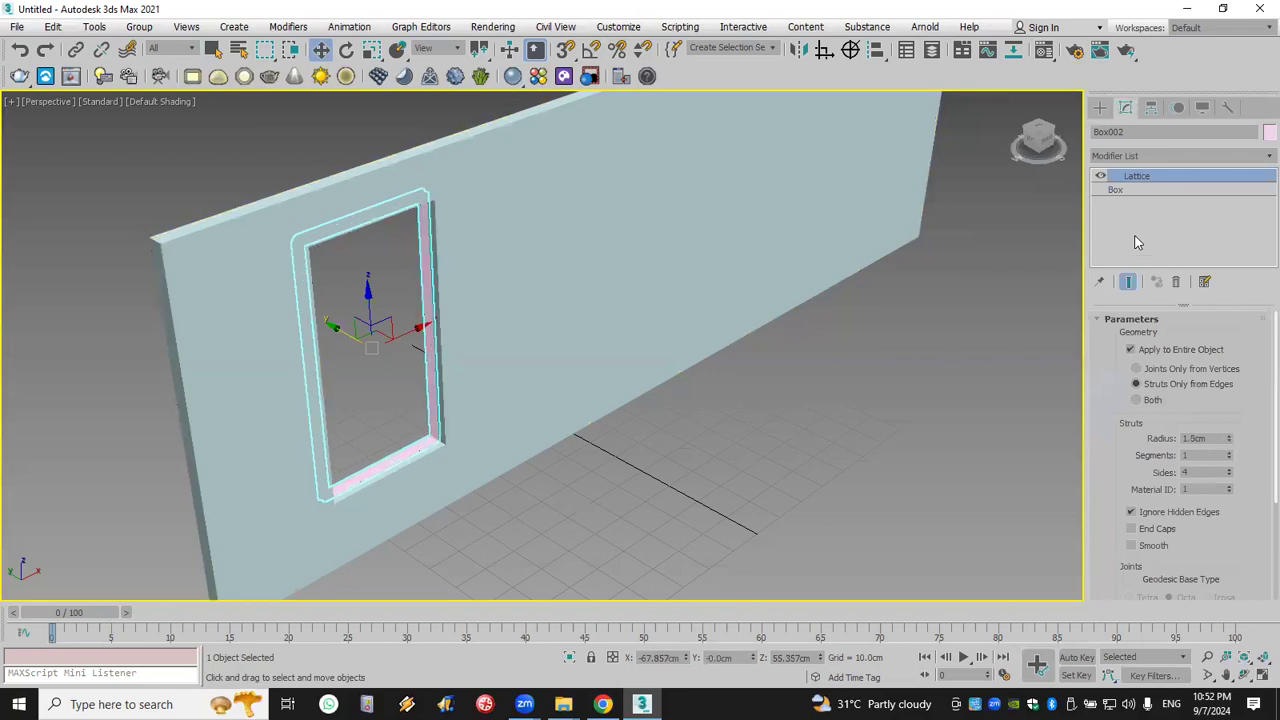
- Divide the window frame's base box into 3 length segments and 2 width segments
left_click(1131, 189)
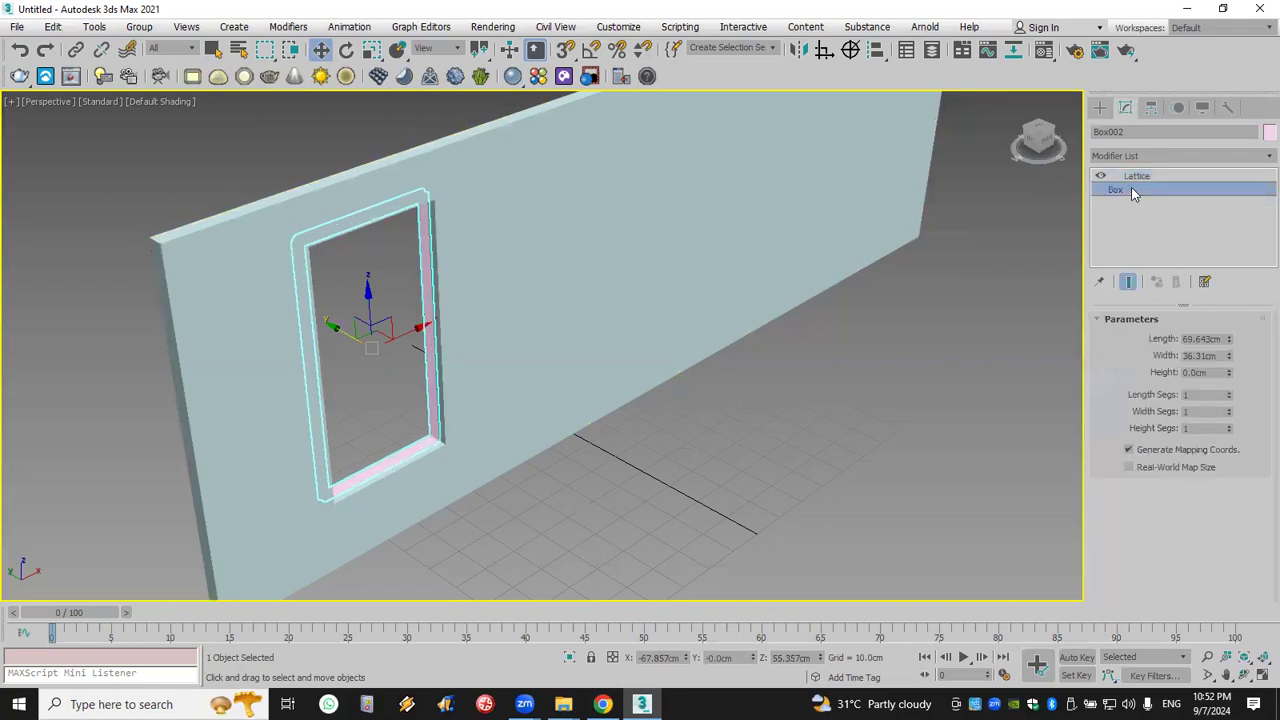
left_click(1229, 392)
left_click(1229, 408)
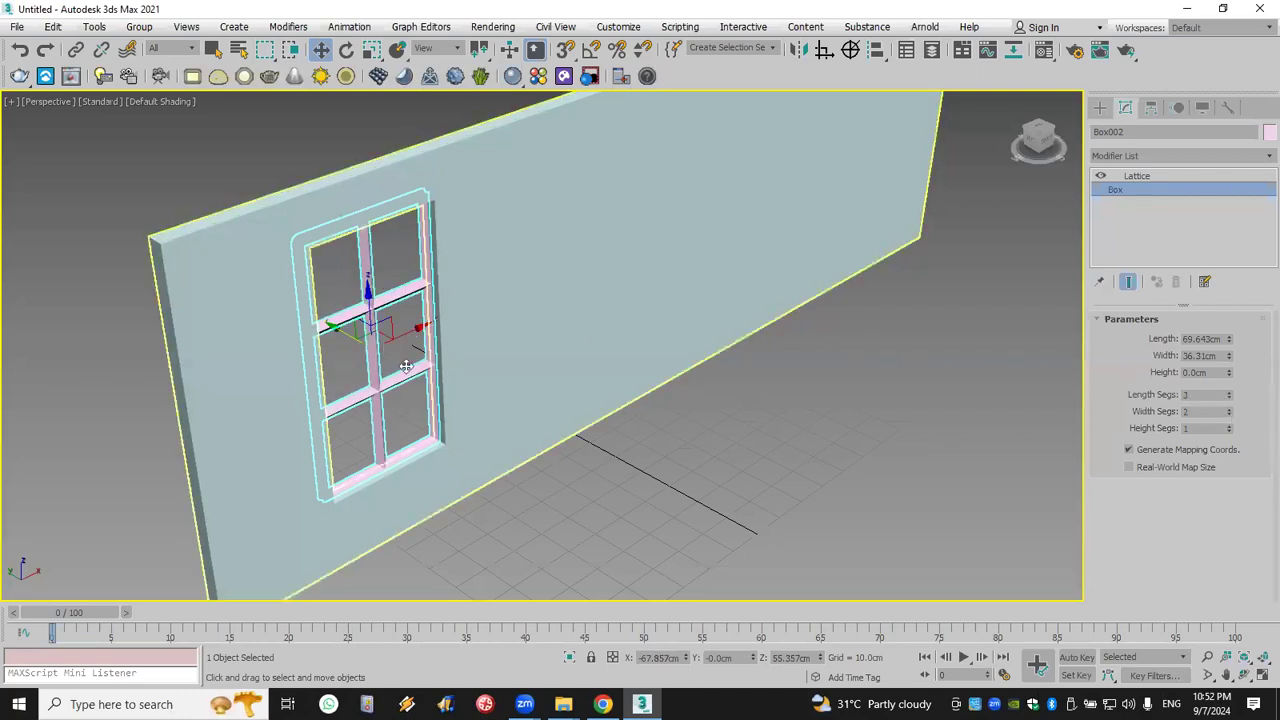
- Set the window lattice's struts to 5 sides
scroll(405, 366, "up", 5)
left_click(1149, 176)
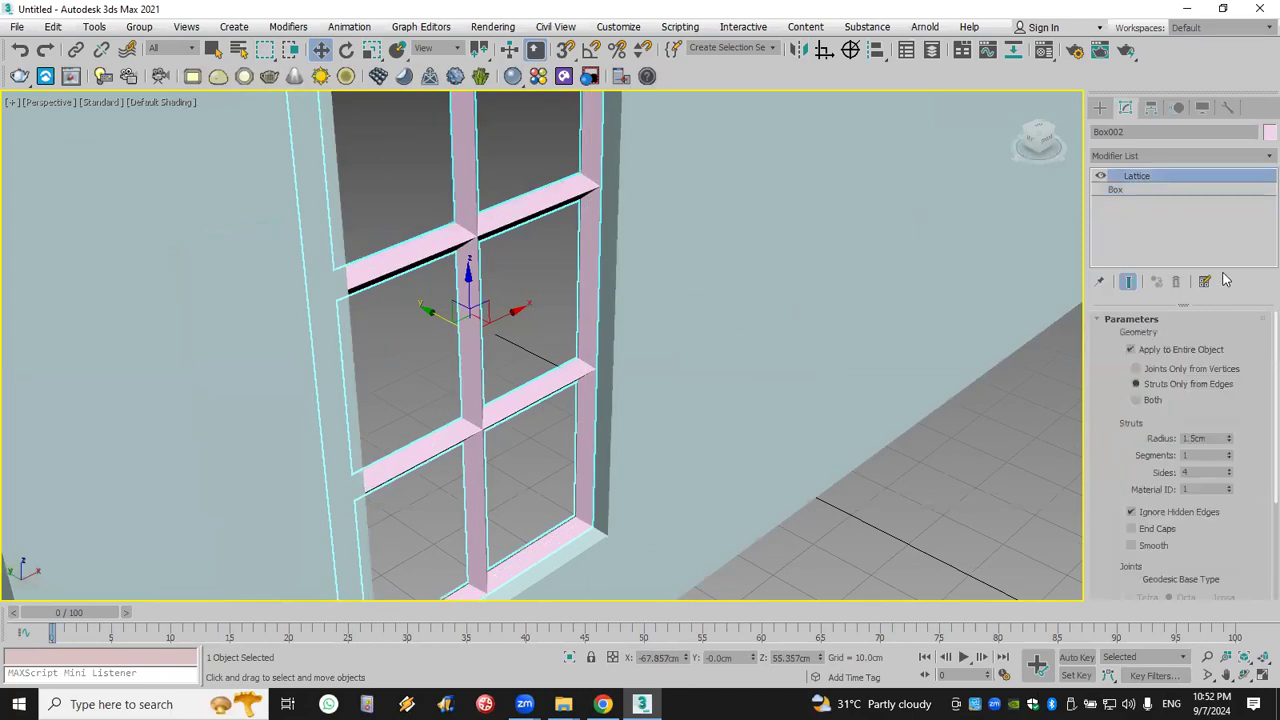
left_click(1229, 468)
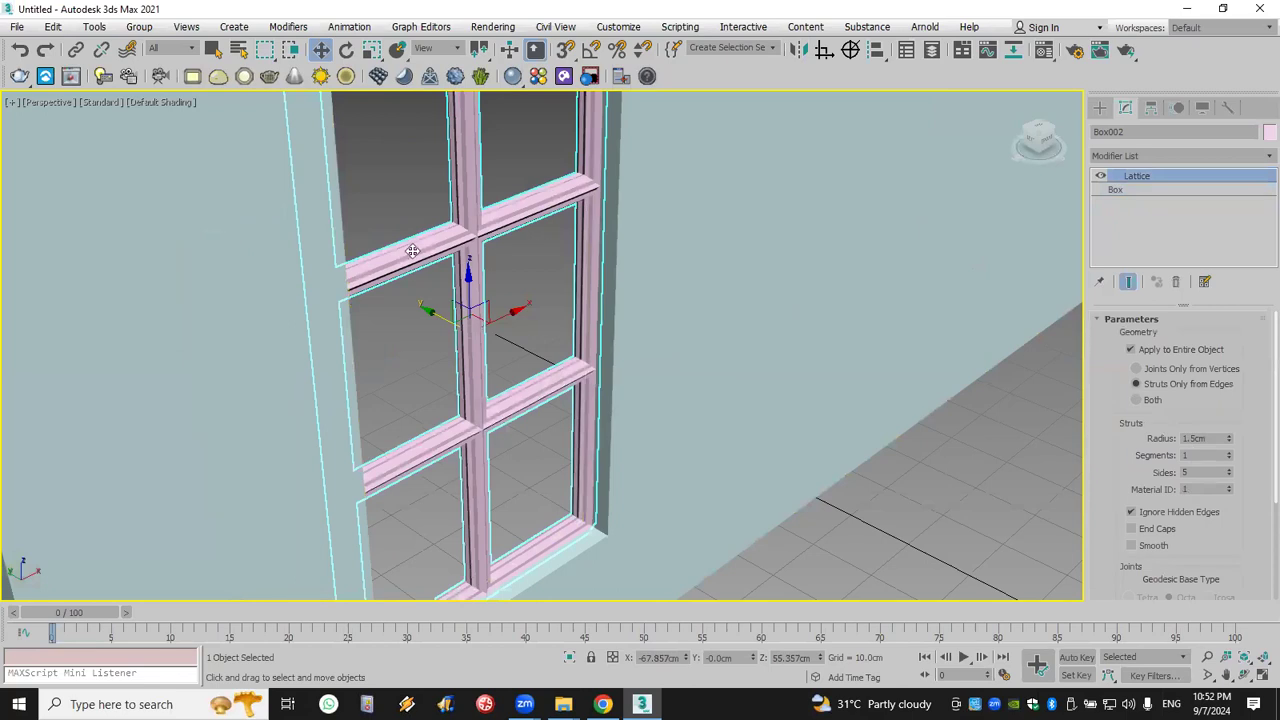
scroll(520, 285, "down", 4)
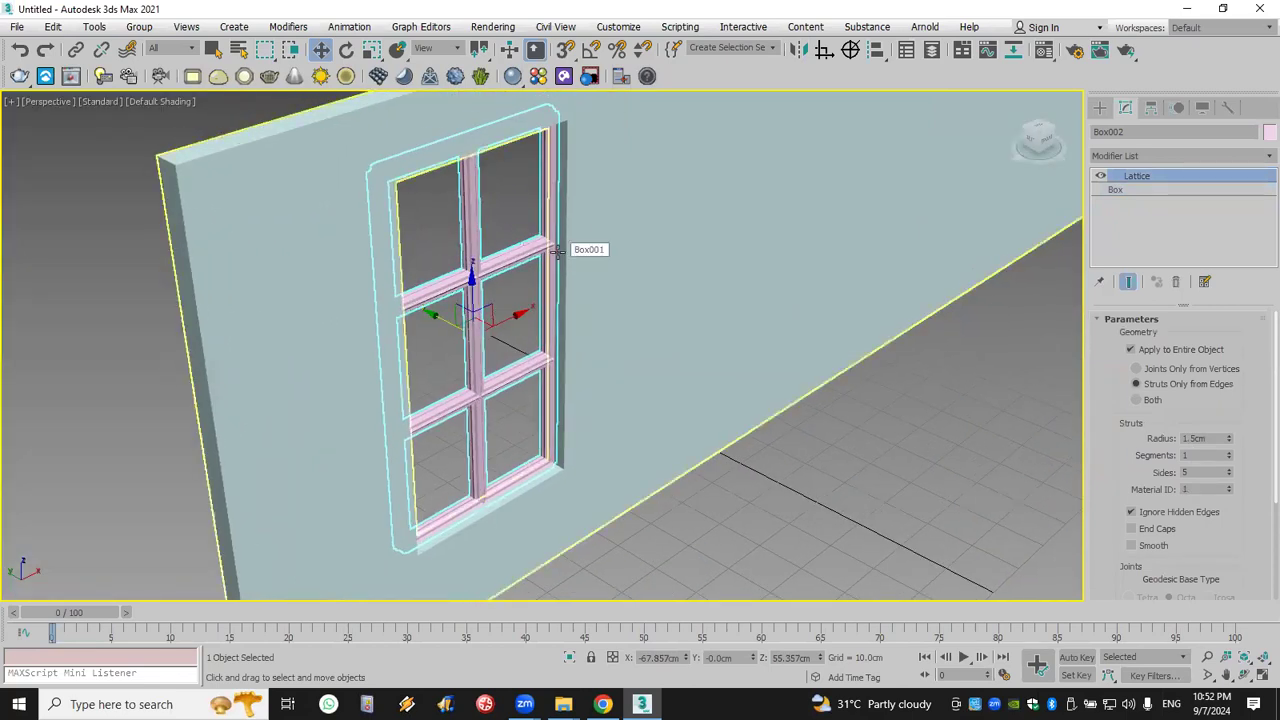
- Clone the window frame in place as a Copy and remove the clone's Lattice modifier to form a glass pane
right_click(476, 270)
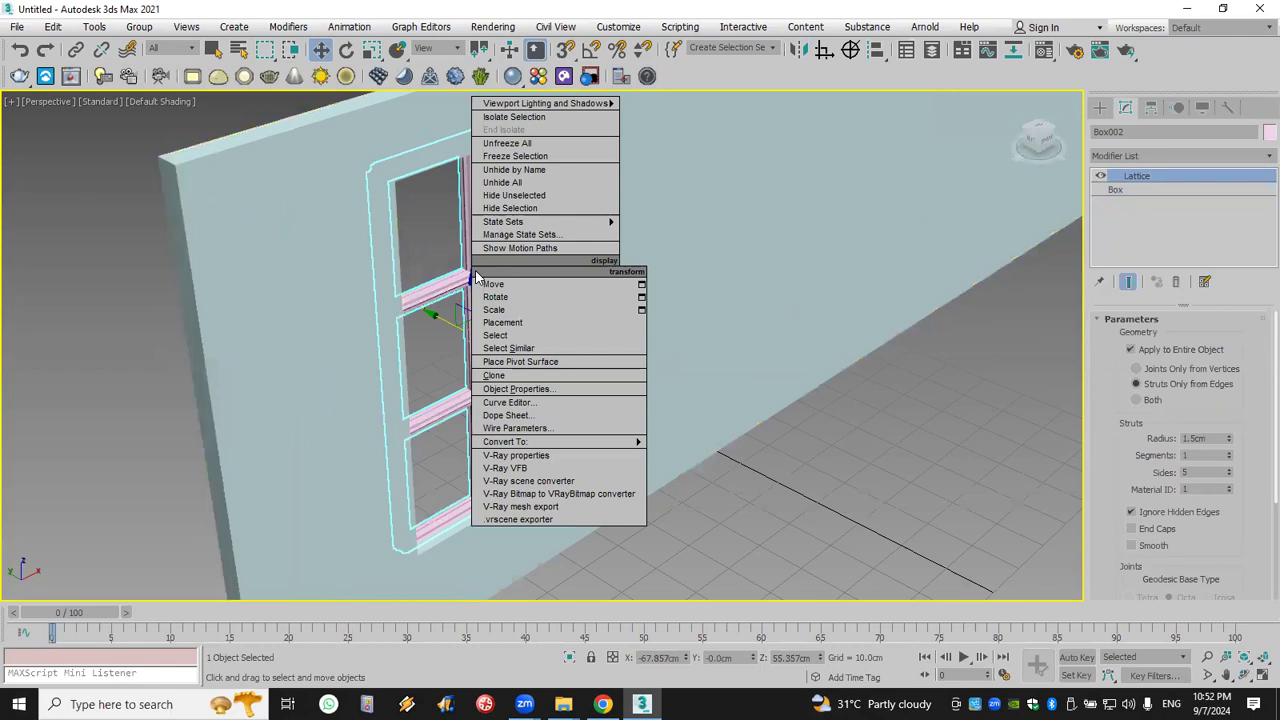
left_click(620, 378)
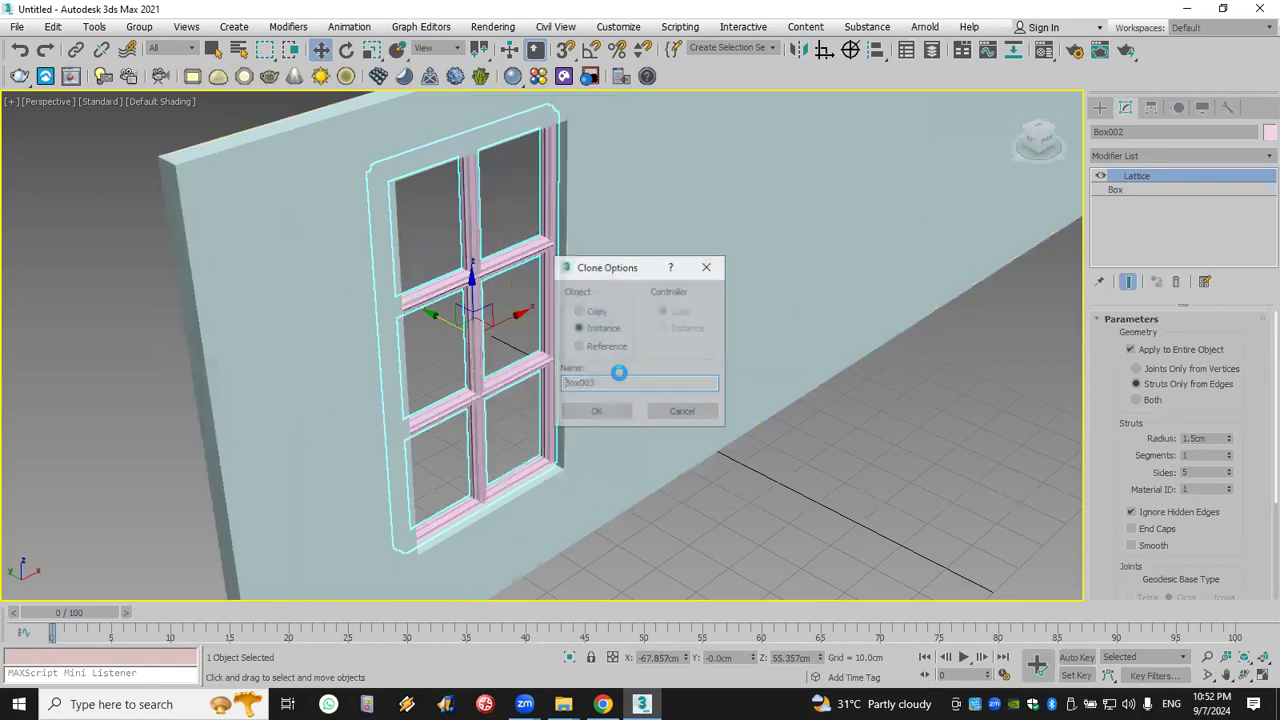
left_click(592, 318)
left_click(623, 410)
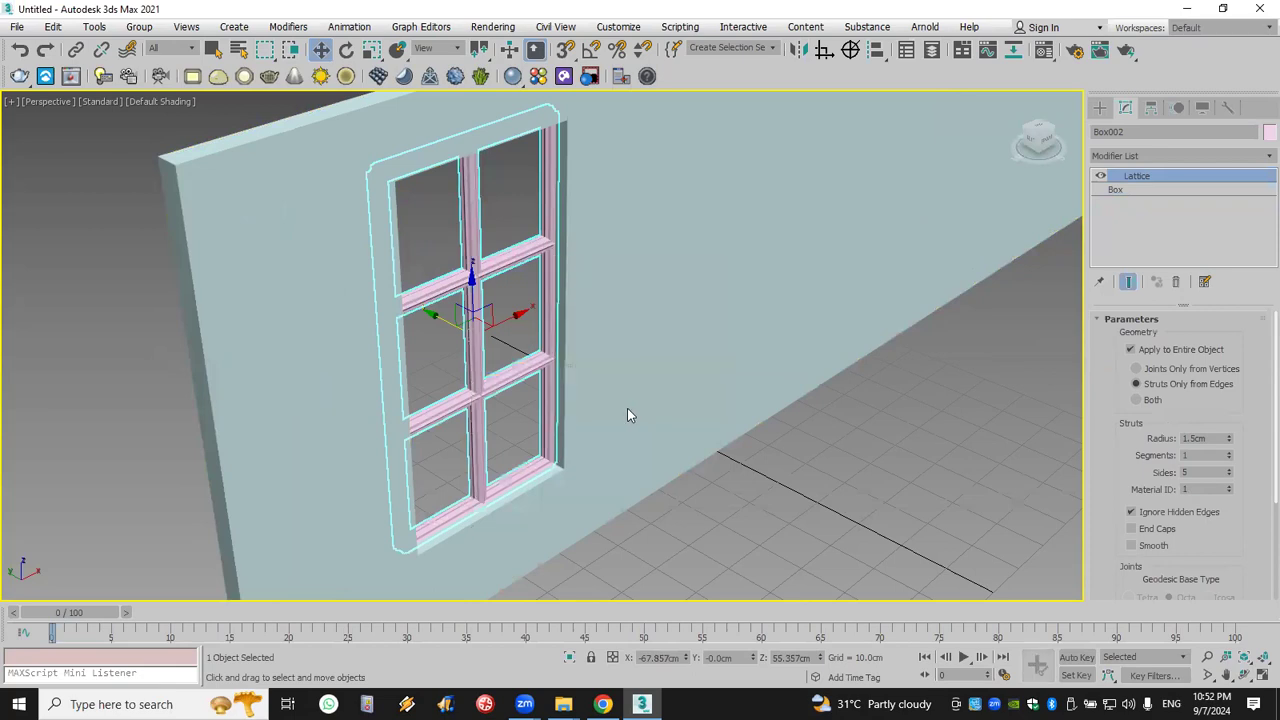
left_click(1178, 283)
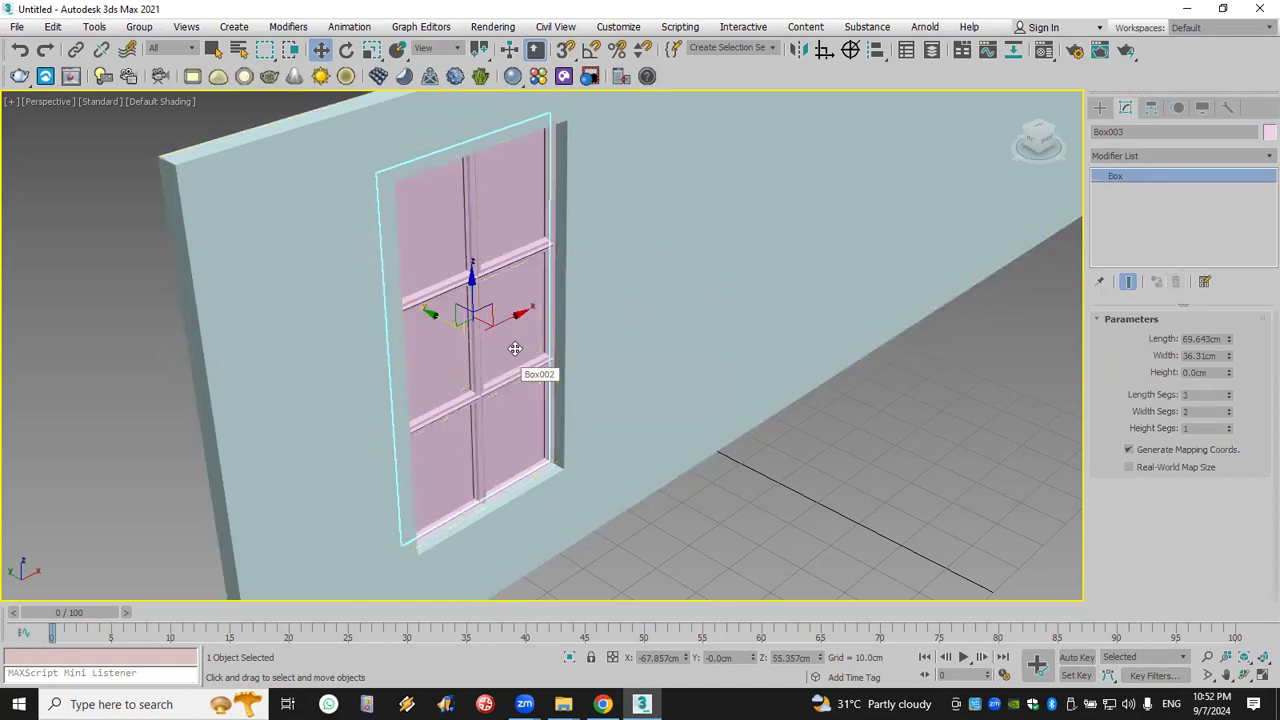
- Set the glass pane's visibility to 0.4 in its object properties, and deselect it
right_click(513, 294)
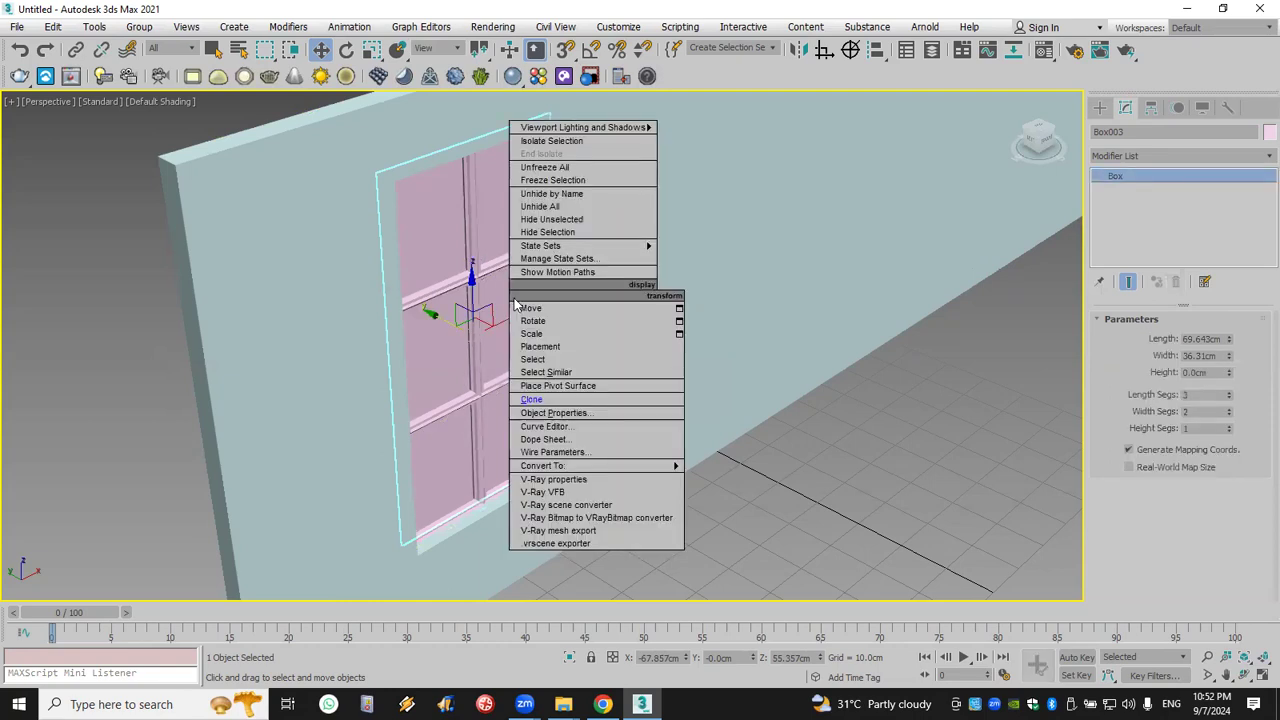
left_click(632, 413)
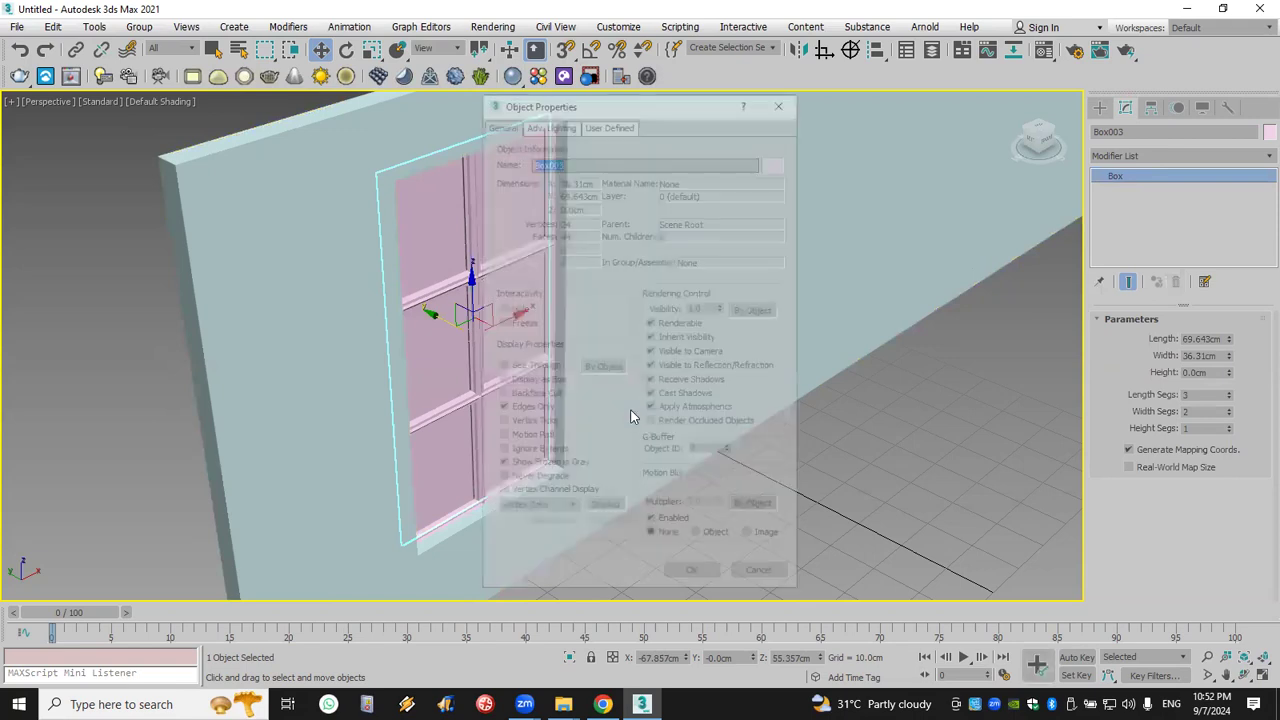
left_click(705, 308)
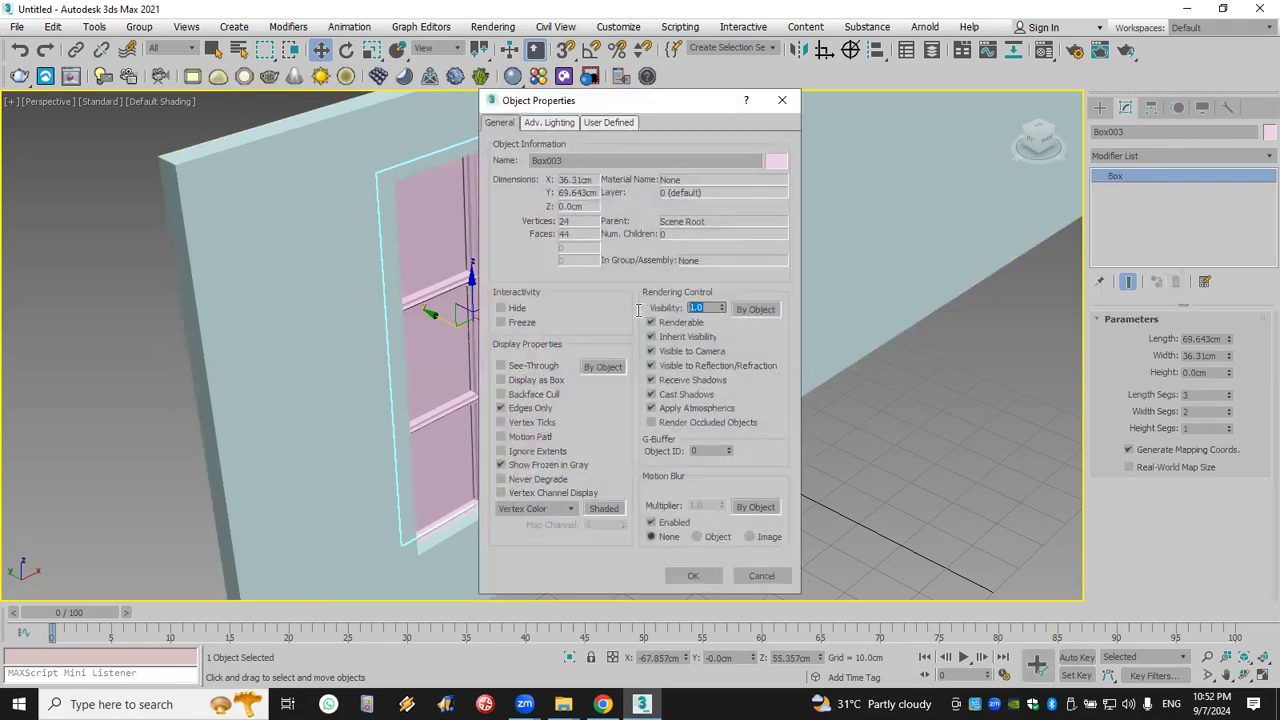
key("BackSpace")
type(".4")
left_click(692, 575)
left_click(696, 526)
scroll(674, 505, "down", 4)
middle_click_drag(674, 505, 594, 505)
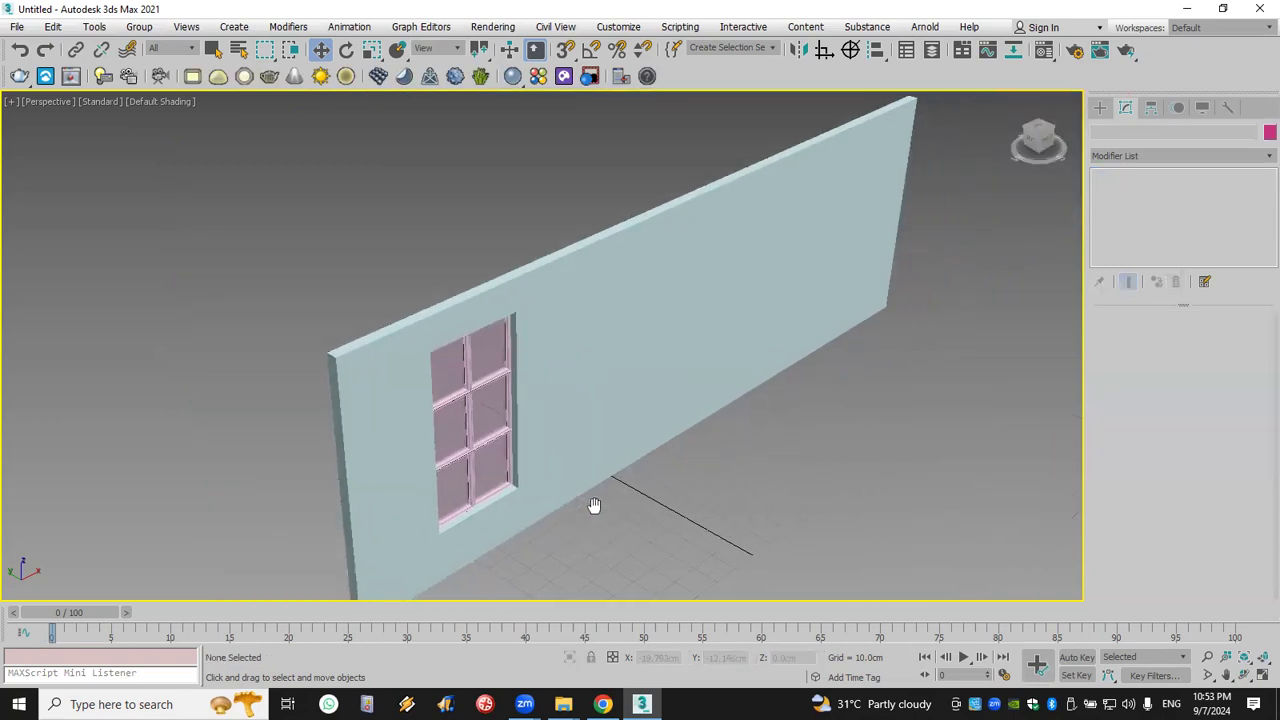
- Reset to a new empty scene without saving the finished wall and window
scroll(594, 505, "up", 4)
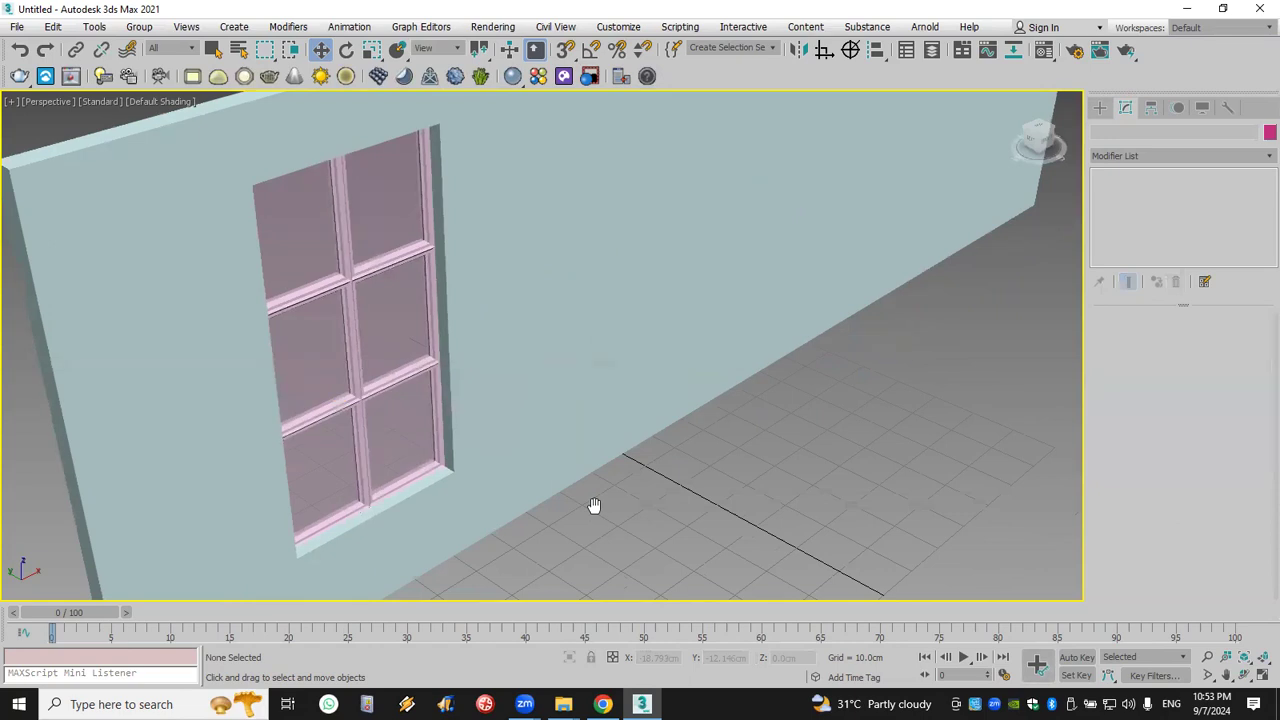
left_click(1263, 675)
middle_click_drag(808, 211, 760, 190)
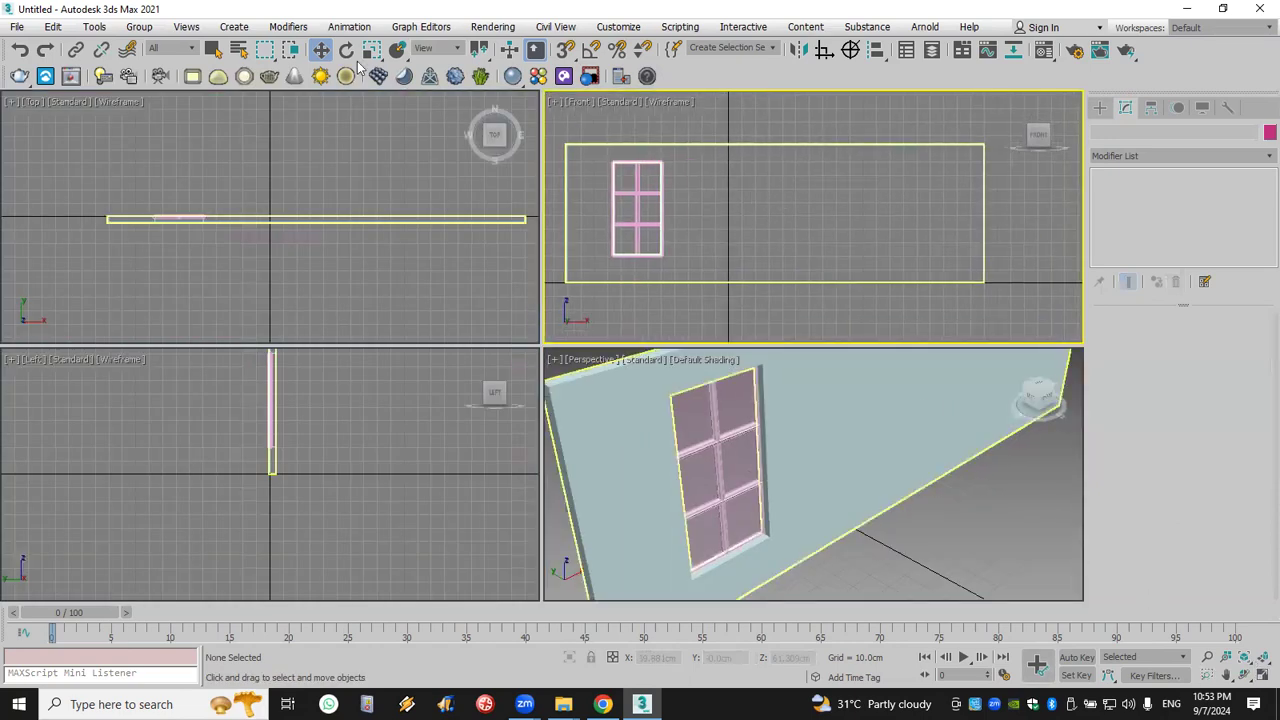
left_click(17, 26)
left_click(33, 72)
left_click(632, 374)
left_click(586, 374)
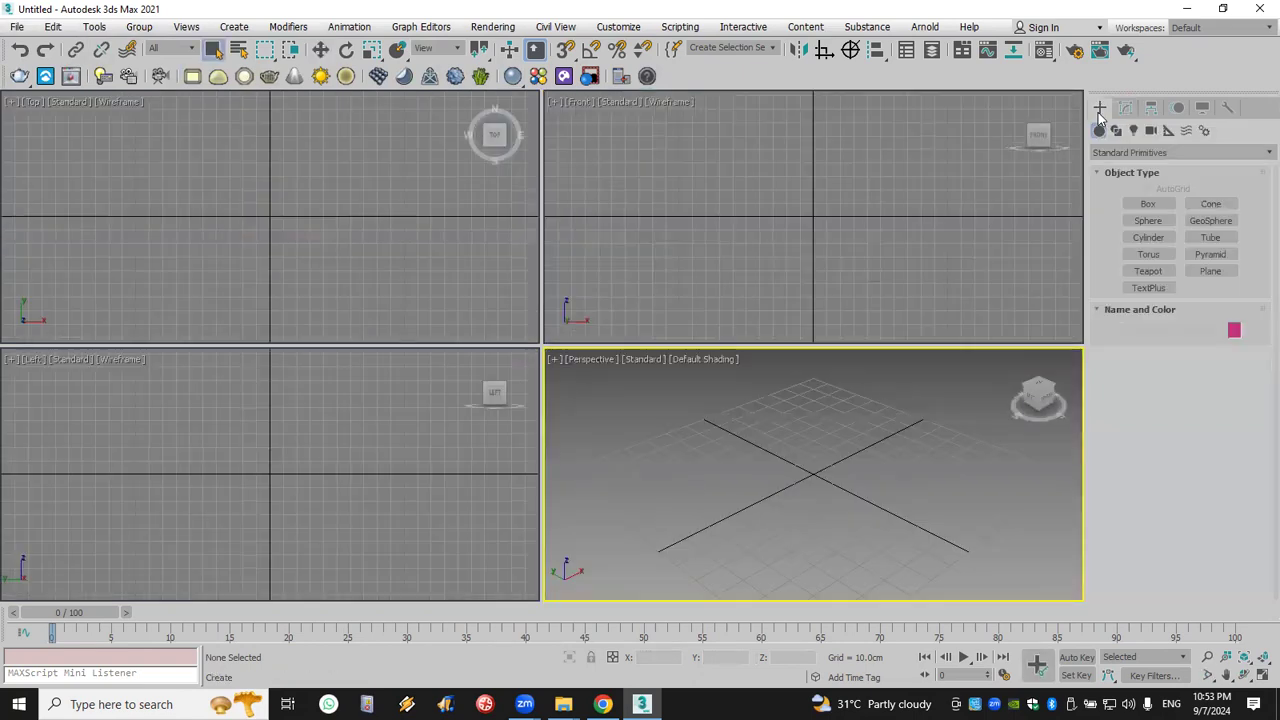
- Draw a long, thin box in the Front view to serve as the wall
left_click(1148, 203)
left_click_drag(640, 157, 1048, 284)
left_click(1045, 277)
- Draw a window box about 63 × 35 × 13 cm in the Front view near the wall's left end, and deselect it
left_click_drag(672, 170, 719, 255)
left_click(724, 340)
scroll(738, 426, "down", 3)
middle_click_drag(738, 426, 734, 486, "alt")
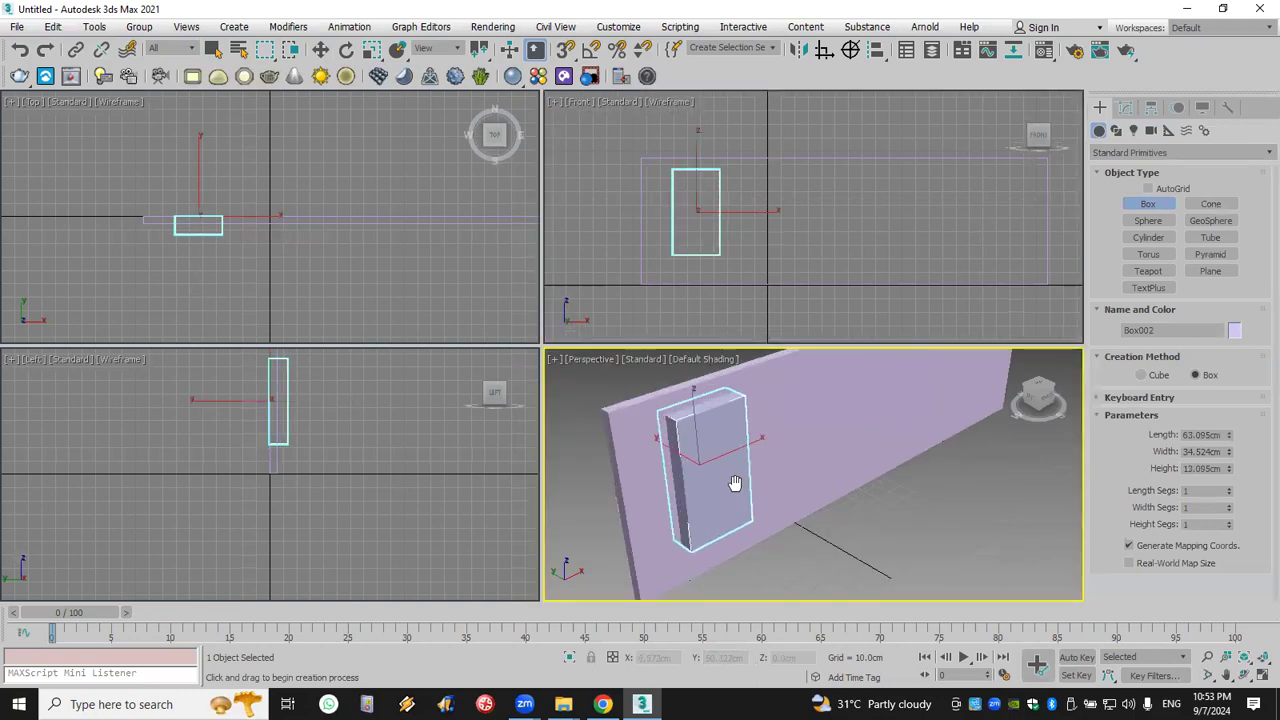
right_click(934, 528)
left_click(944, 499)
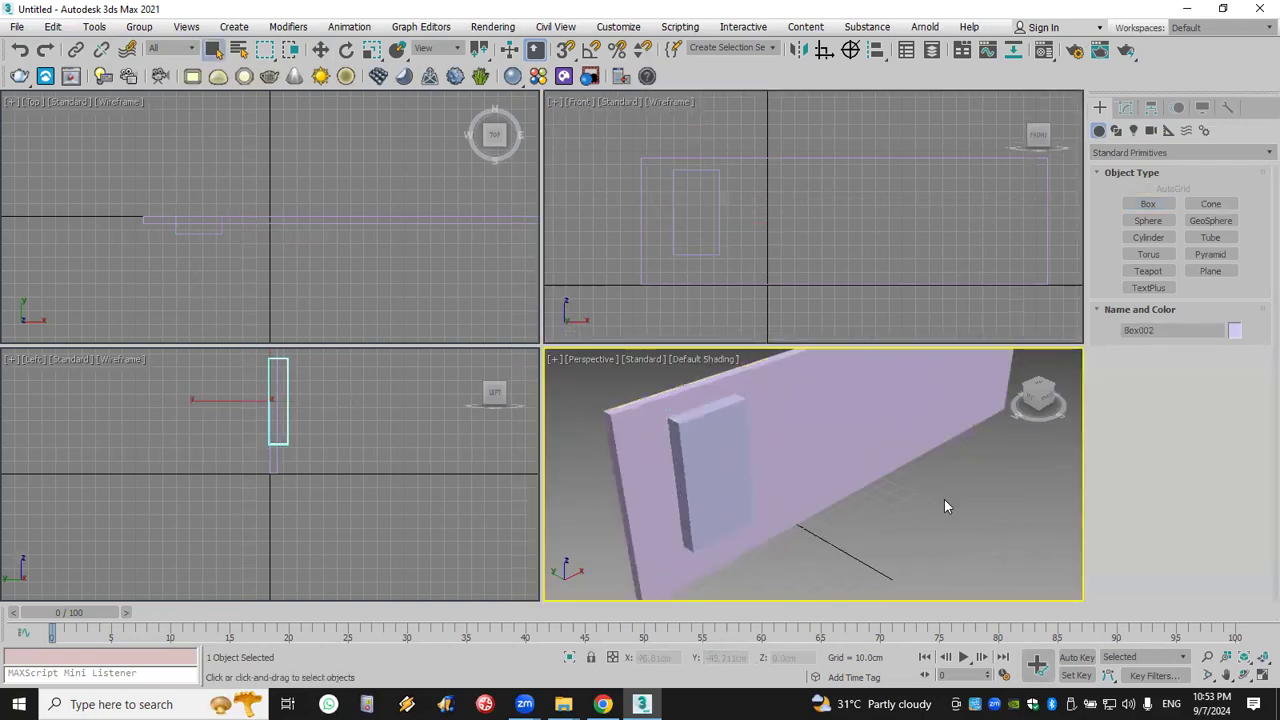
- Subtract the window box from the wall with ProBoolean, picking it as a Copy so the original box is kept
left_click(1117, 150)
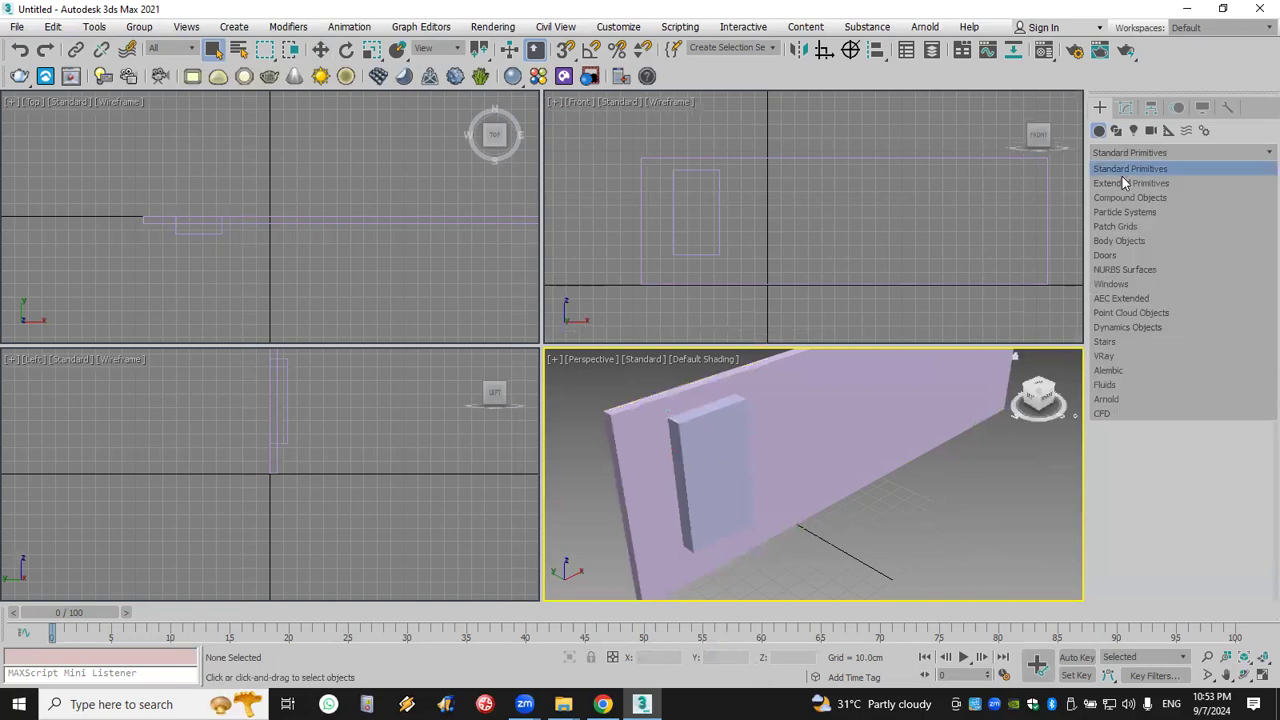
left_click(1130, 200)
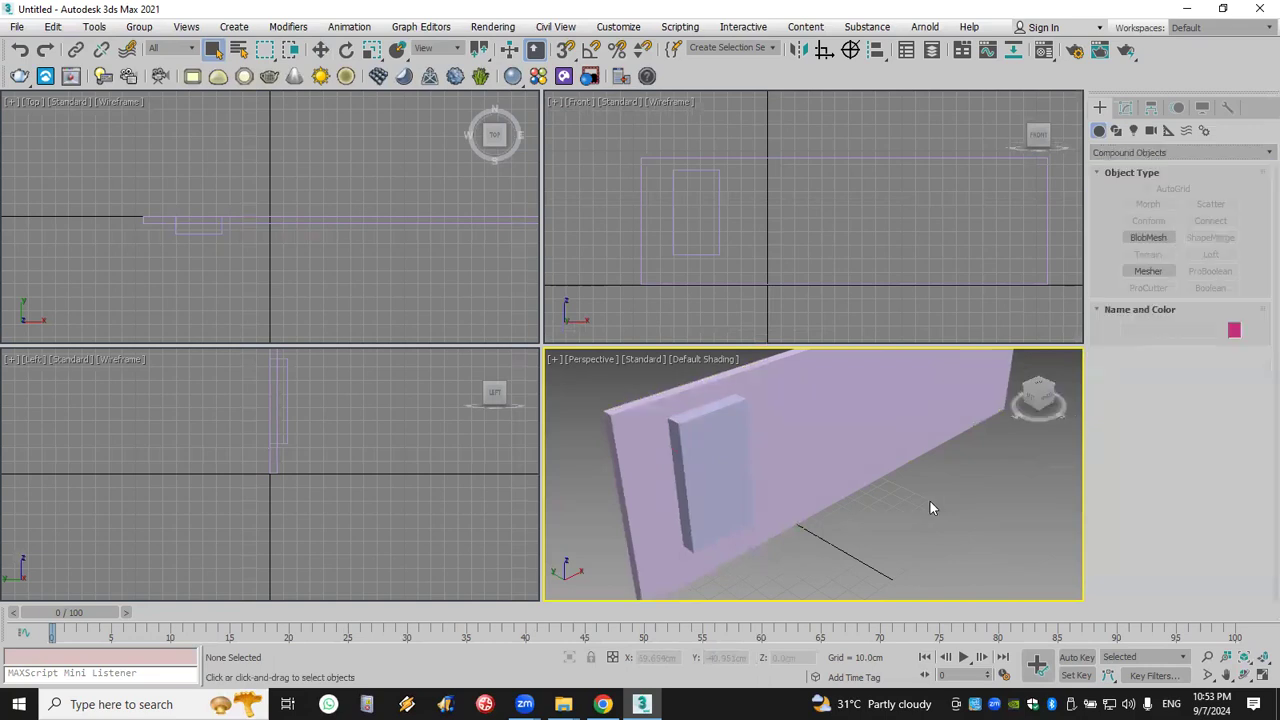
left_click(882, 445)
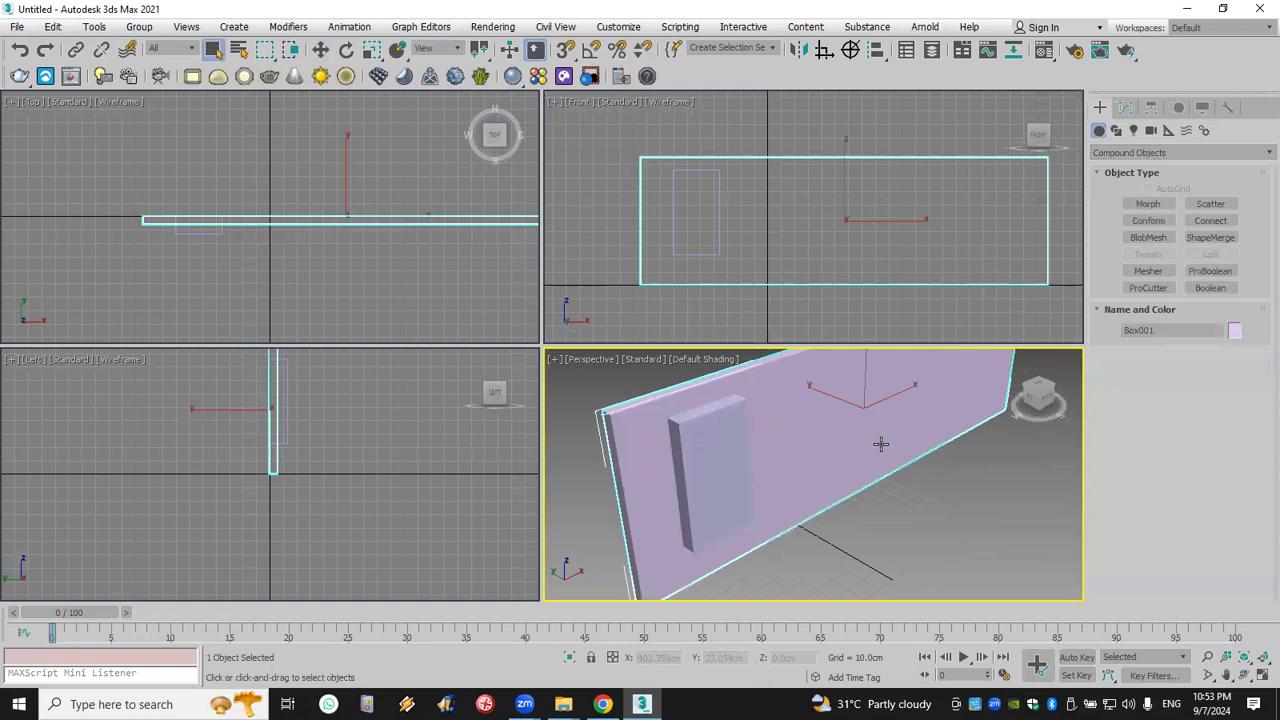
left_click(1212, 272)
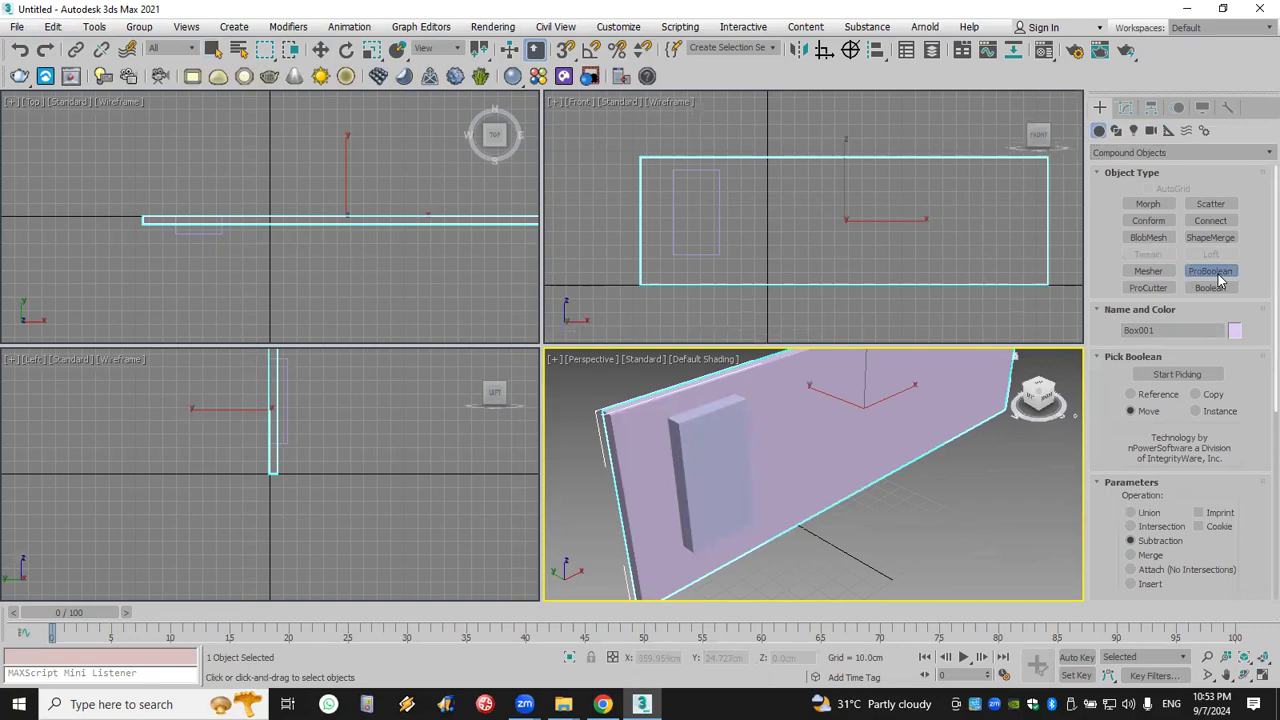
left_click(1196, 394)
left_click(1177, 374)
left_click(705, 461)
key("w")
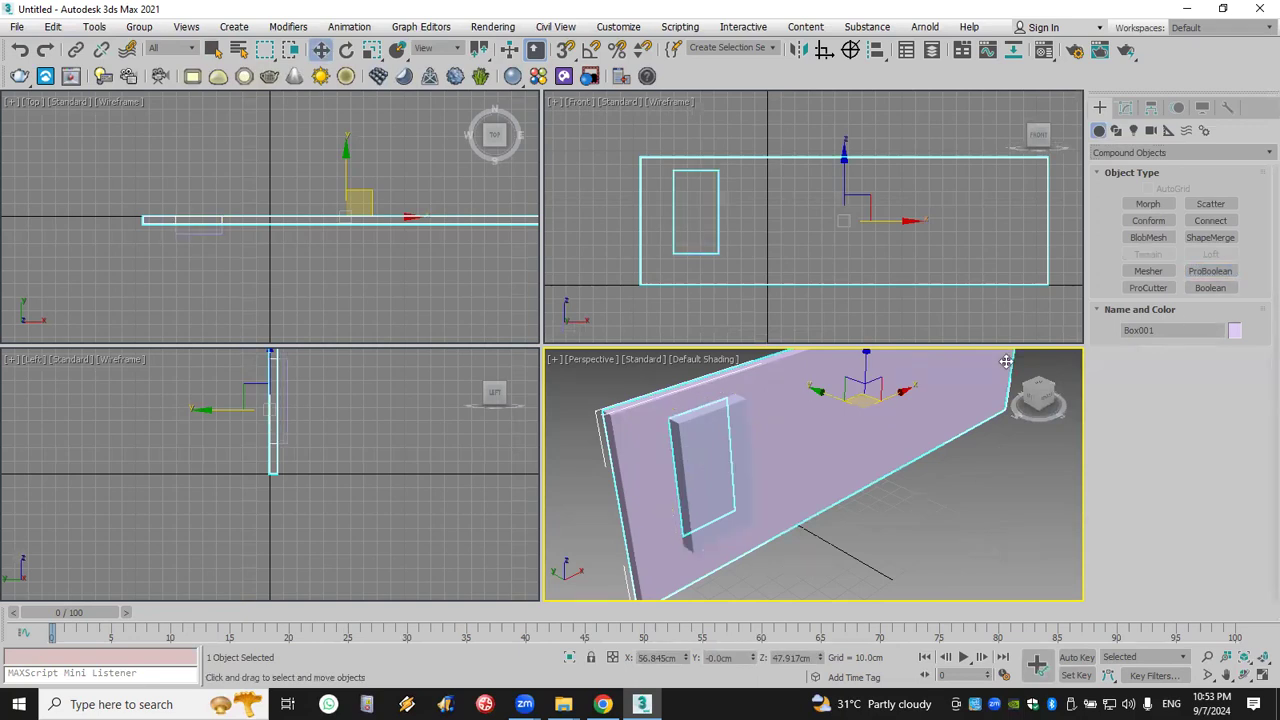
- Apply a Lattice modifier to the window box remaining in the wall opening
left_click(709, 439)
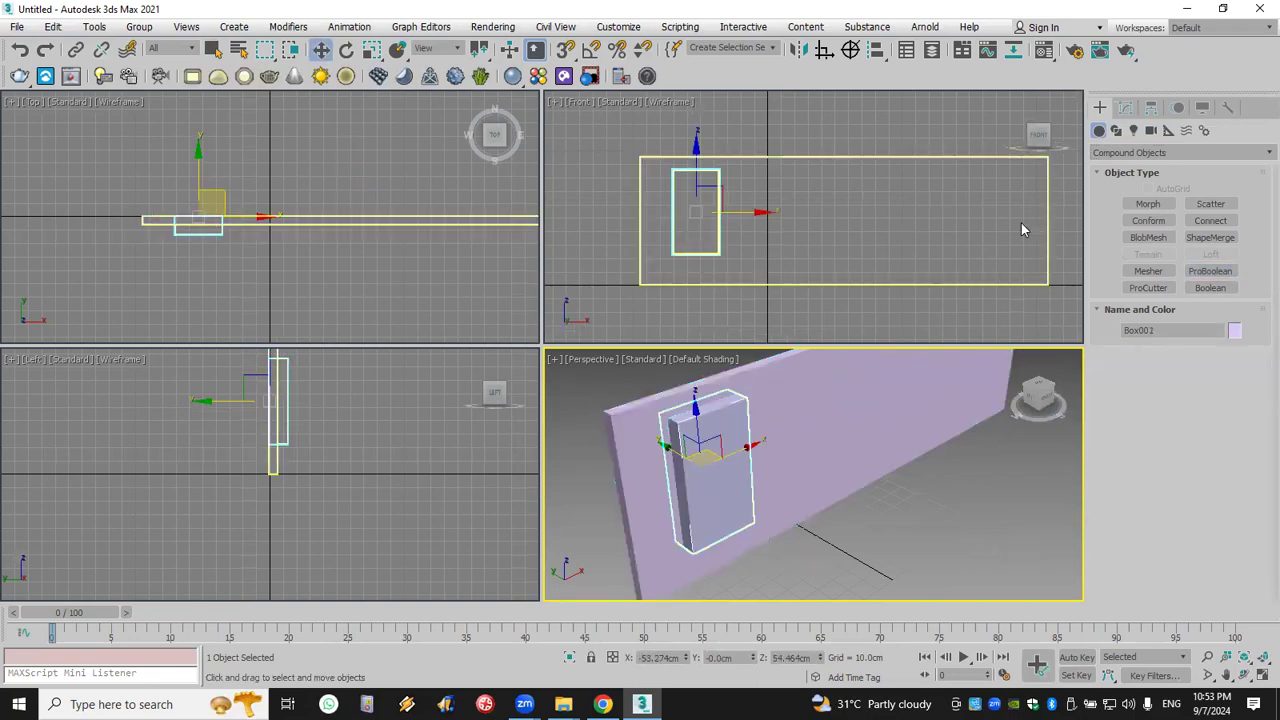
scroll(170, 229, "up", 5)
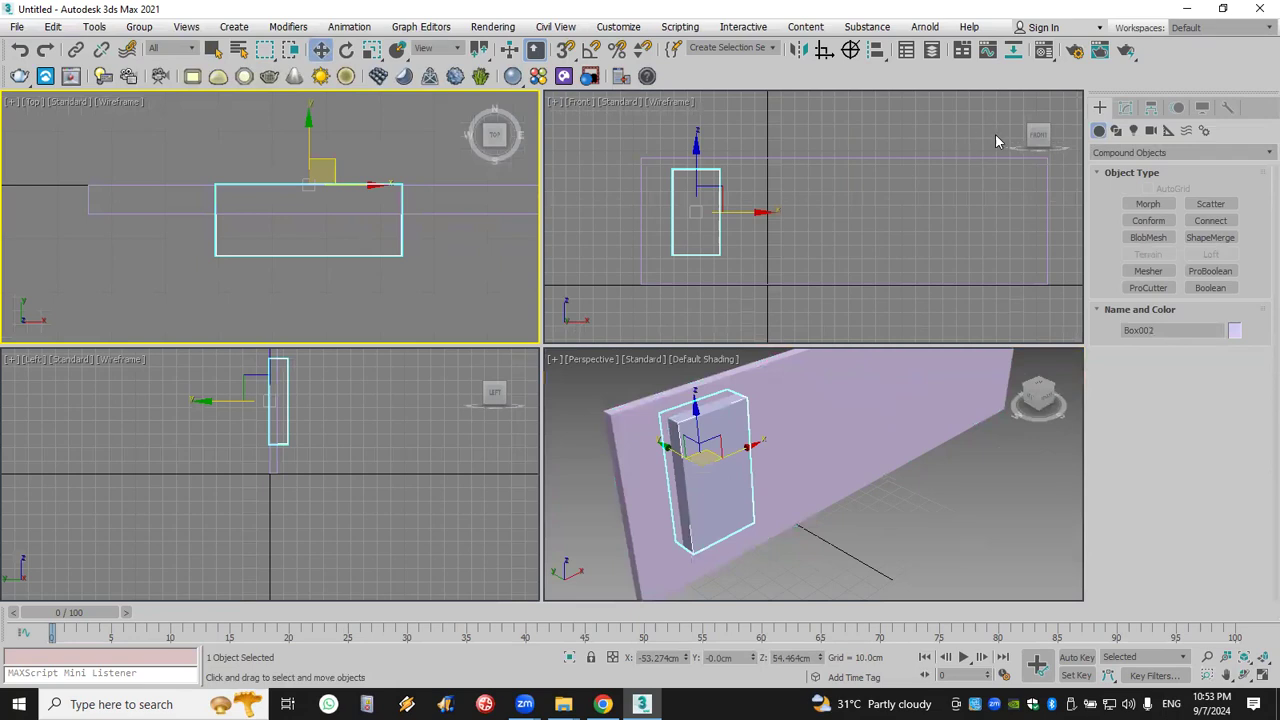
left_click(1126, 108)
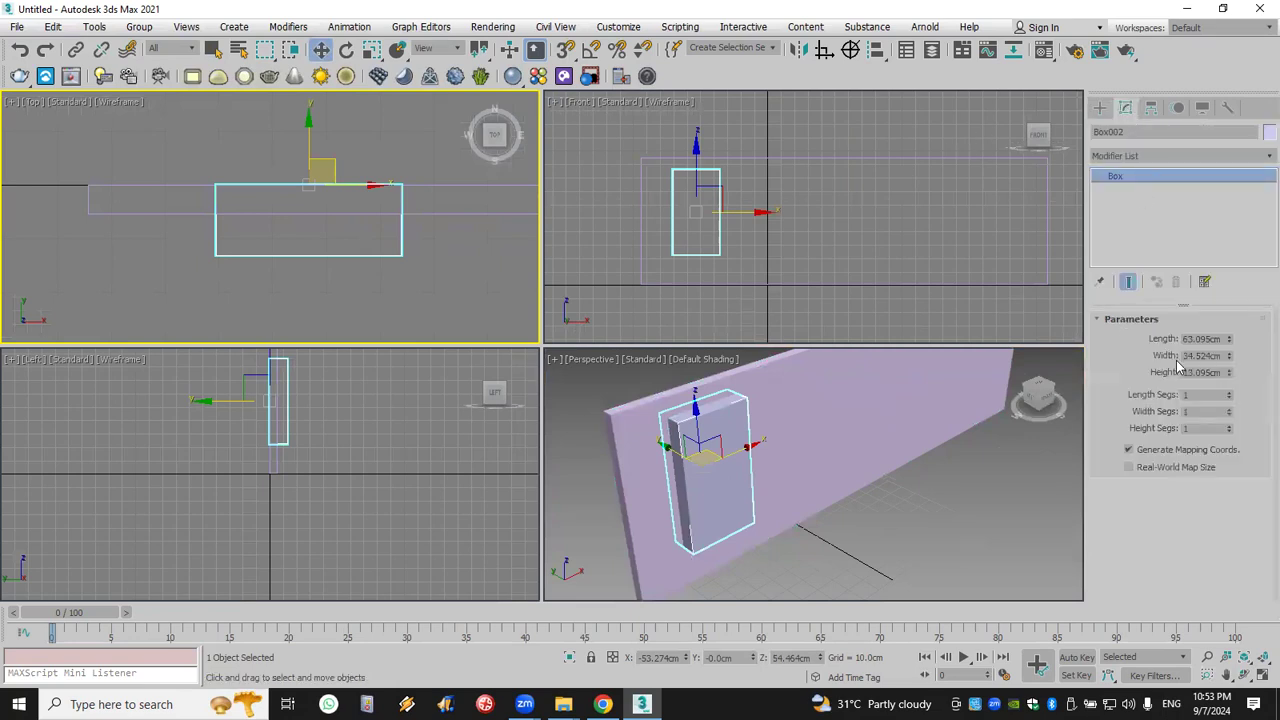
left_click(1155, 157)
scroll(1155, 165, "down", 10)
left_click(1155, 172)
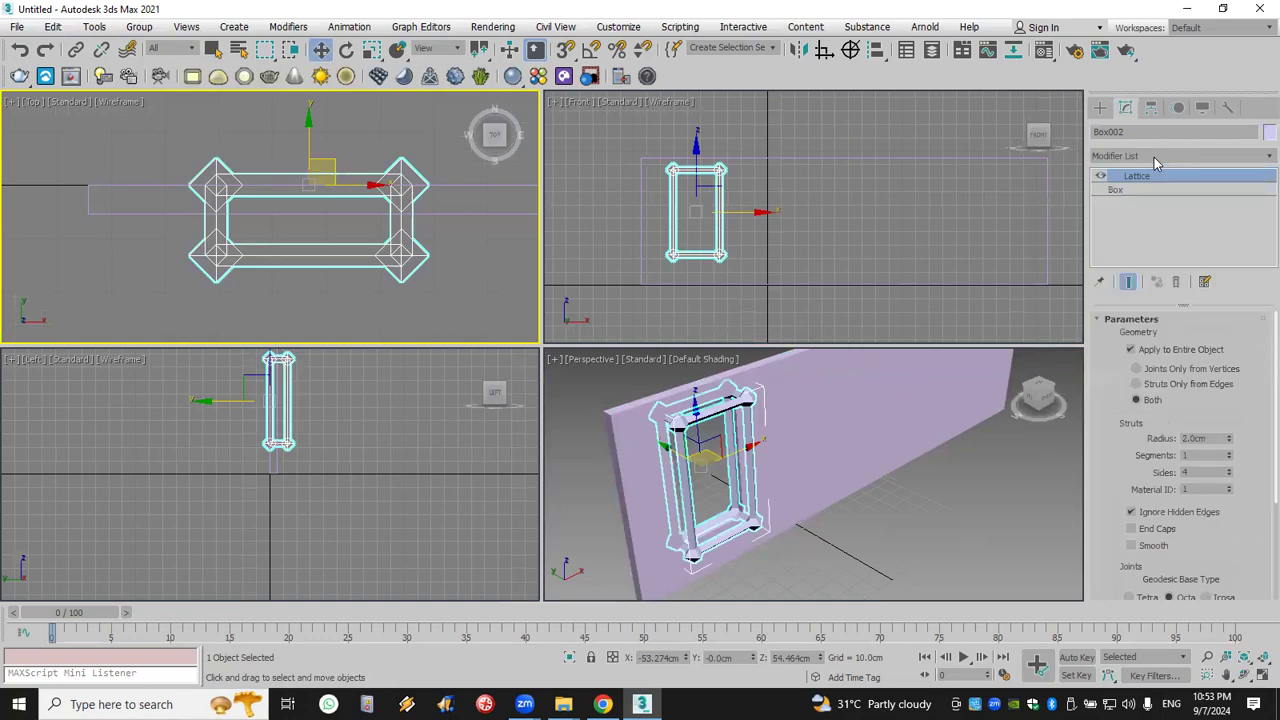
- Set the height of the window frame's base box to 0 cm
left_click(1184, 190)
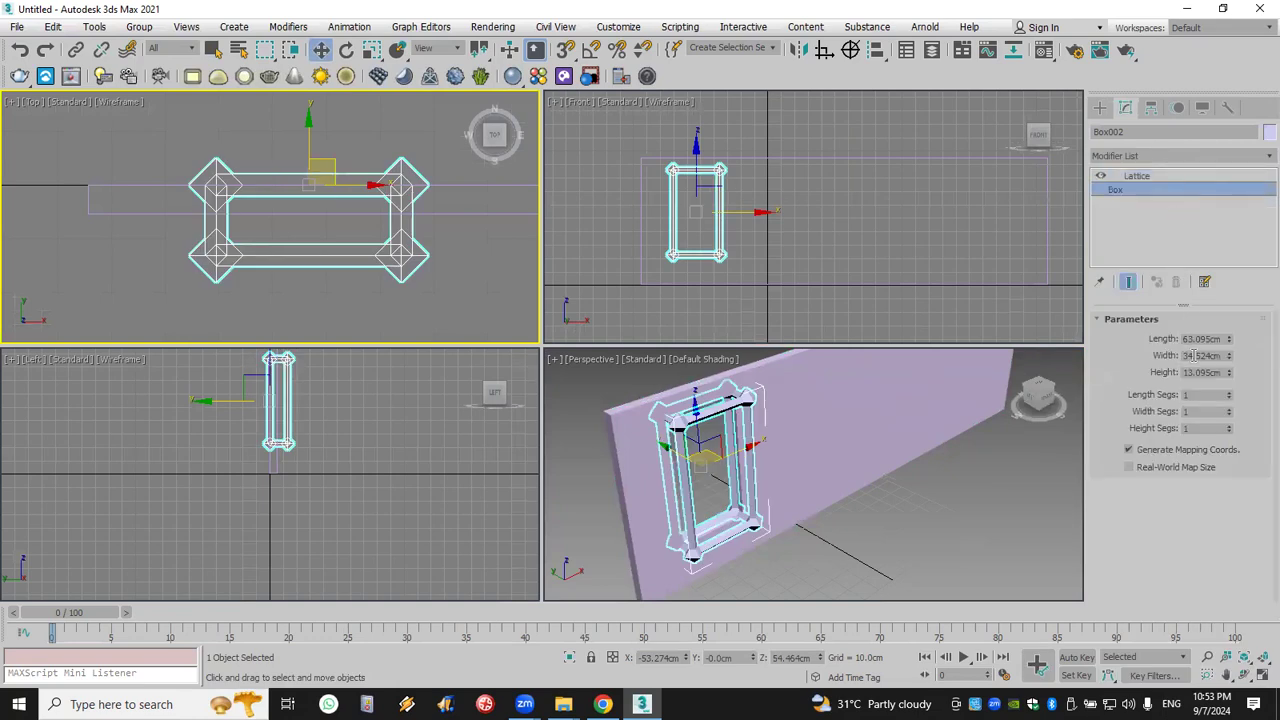
double_click(1204, 373)
type("0")
key("Return")
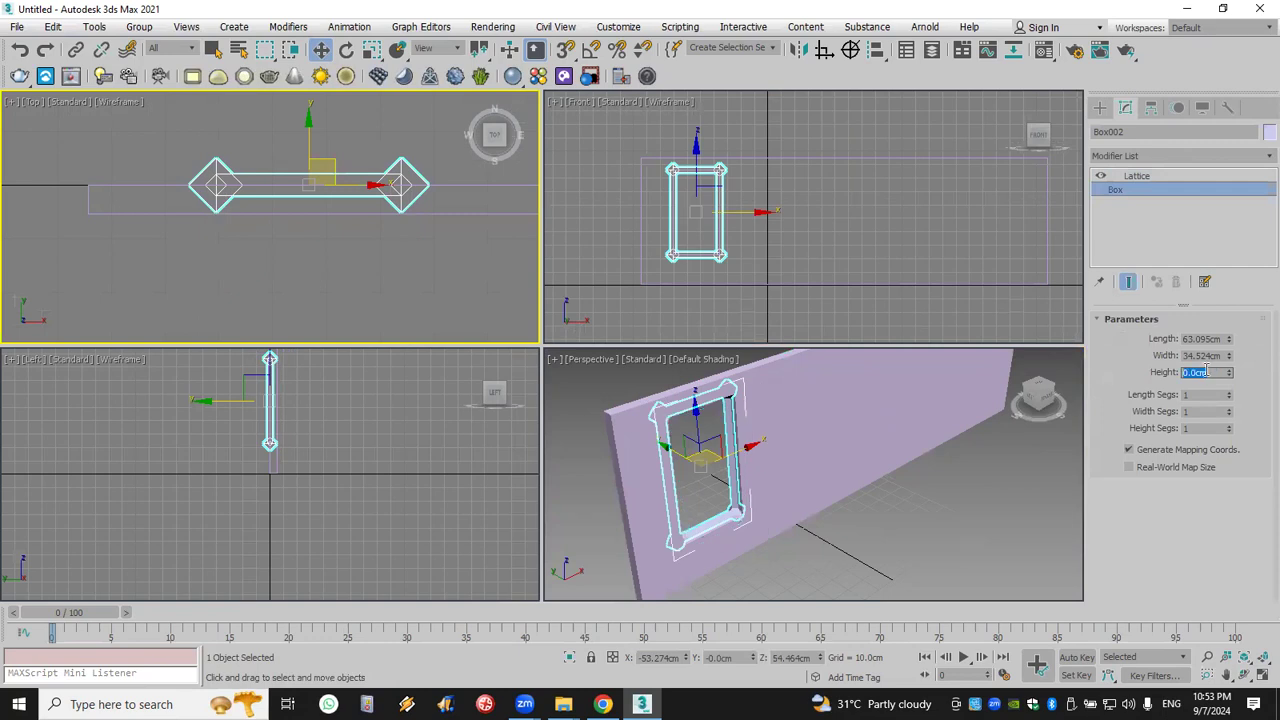
- Configure the frame's lattice as Struts Only from Edges with a 1.5 cm radius and 5 sides
left_click(1163, 177)
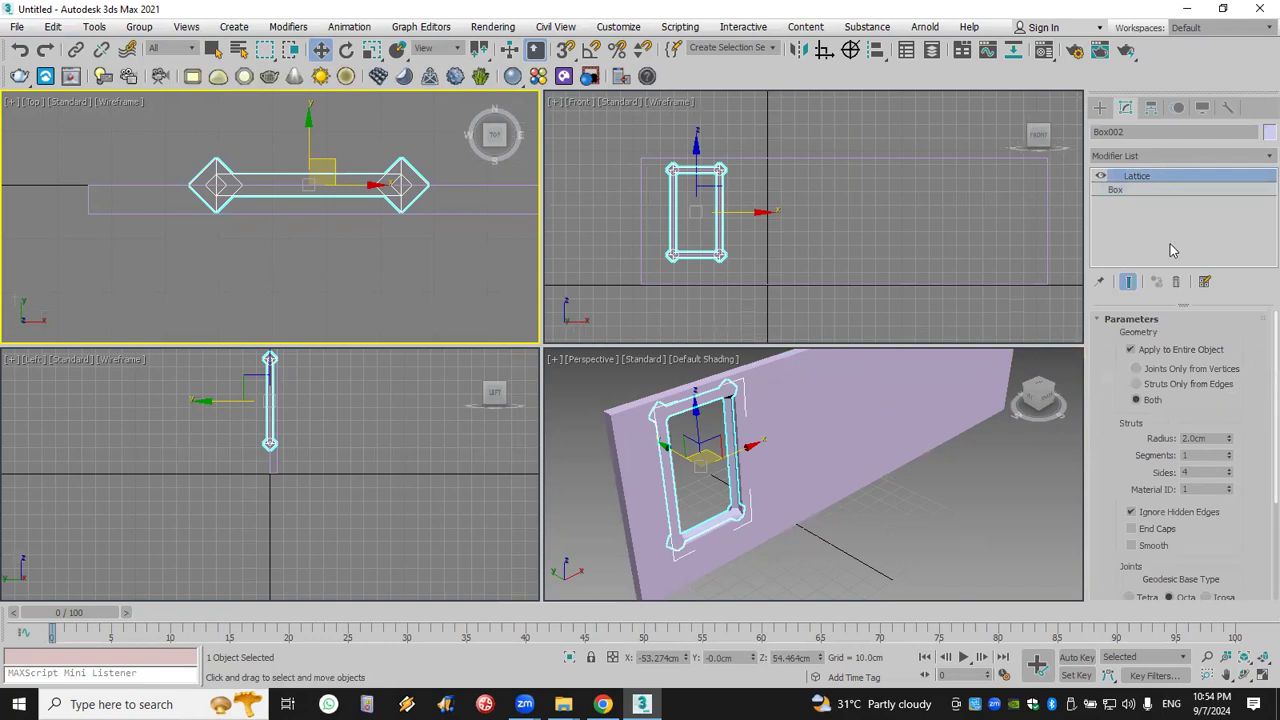
left_click(1180, 392)
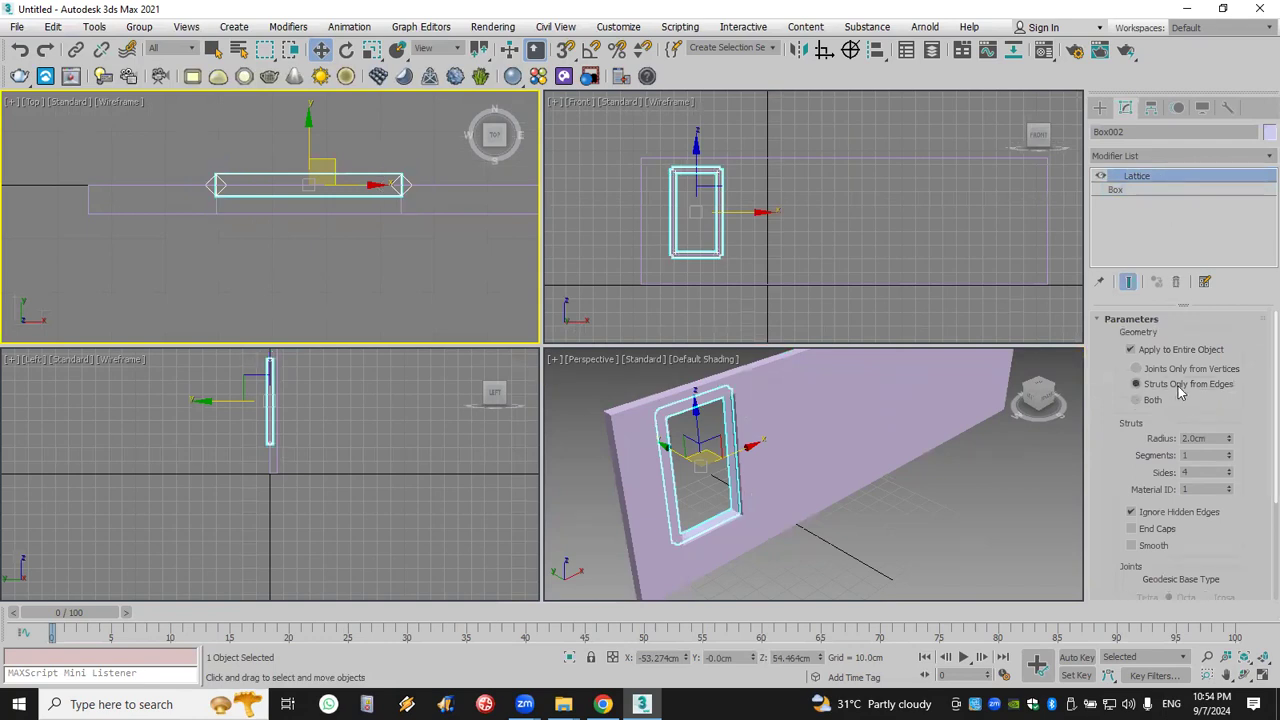
left_click(1228, 444)
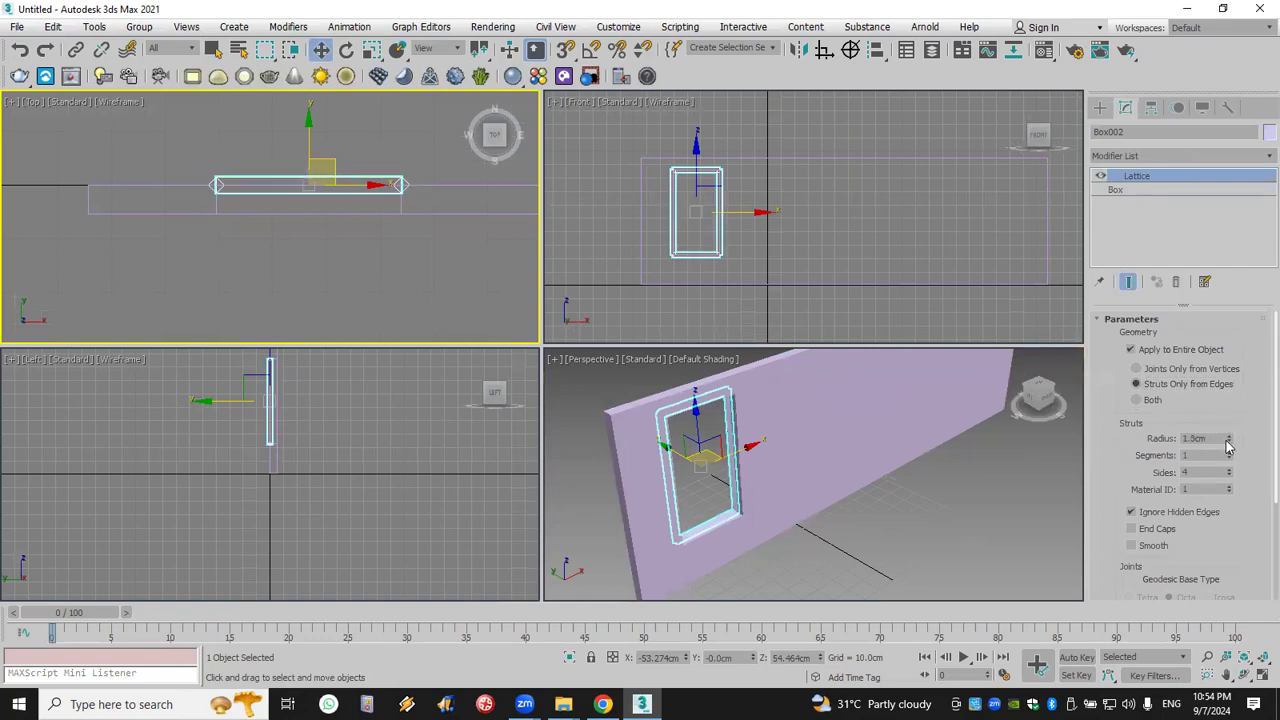
left_click(1228, 469)
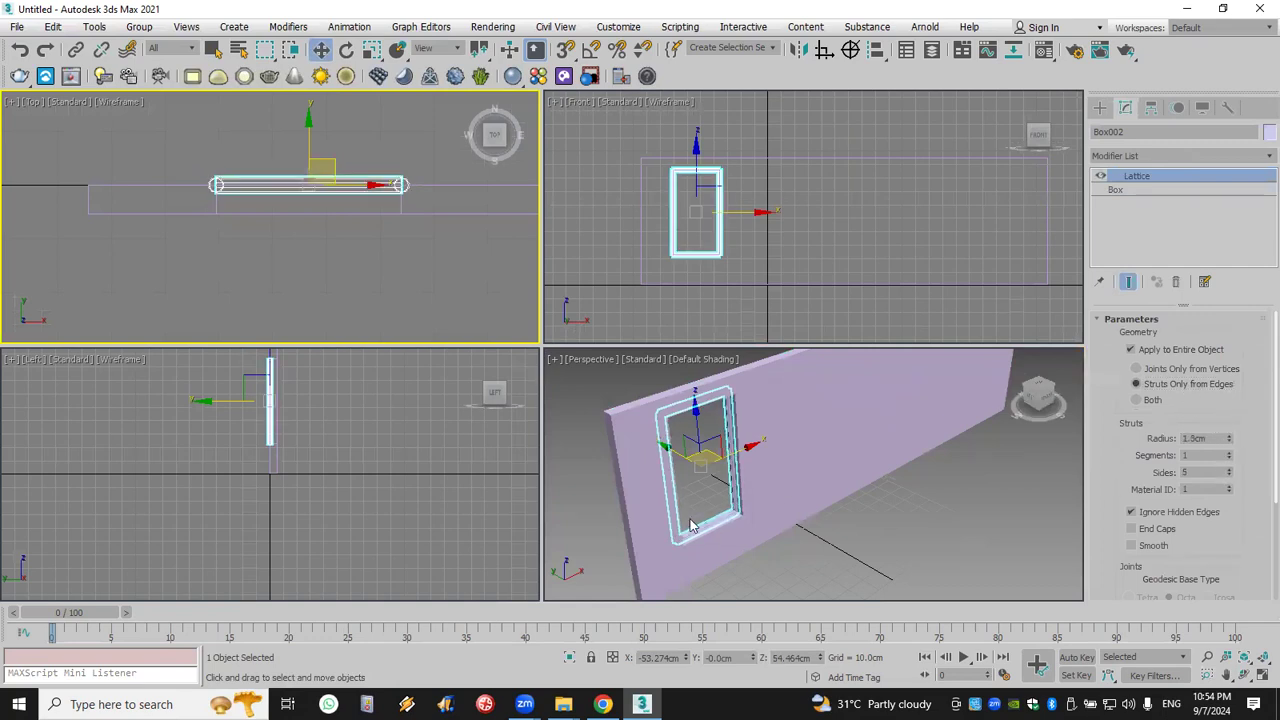
- Divide the window frame's base box into 3 length segments and 2 width segments
scroll(690, 527, "up", 8)
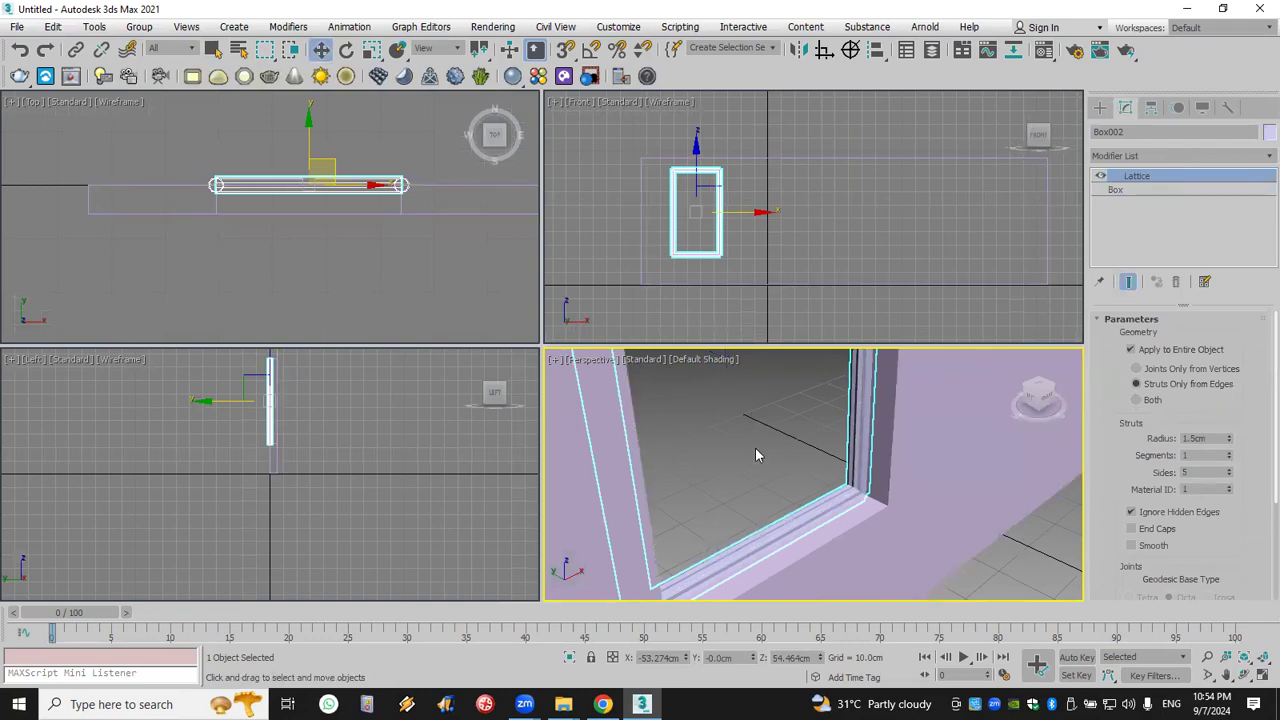
left_click(1155, 189)
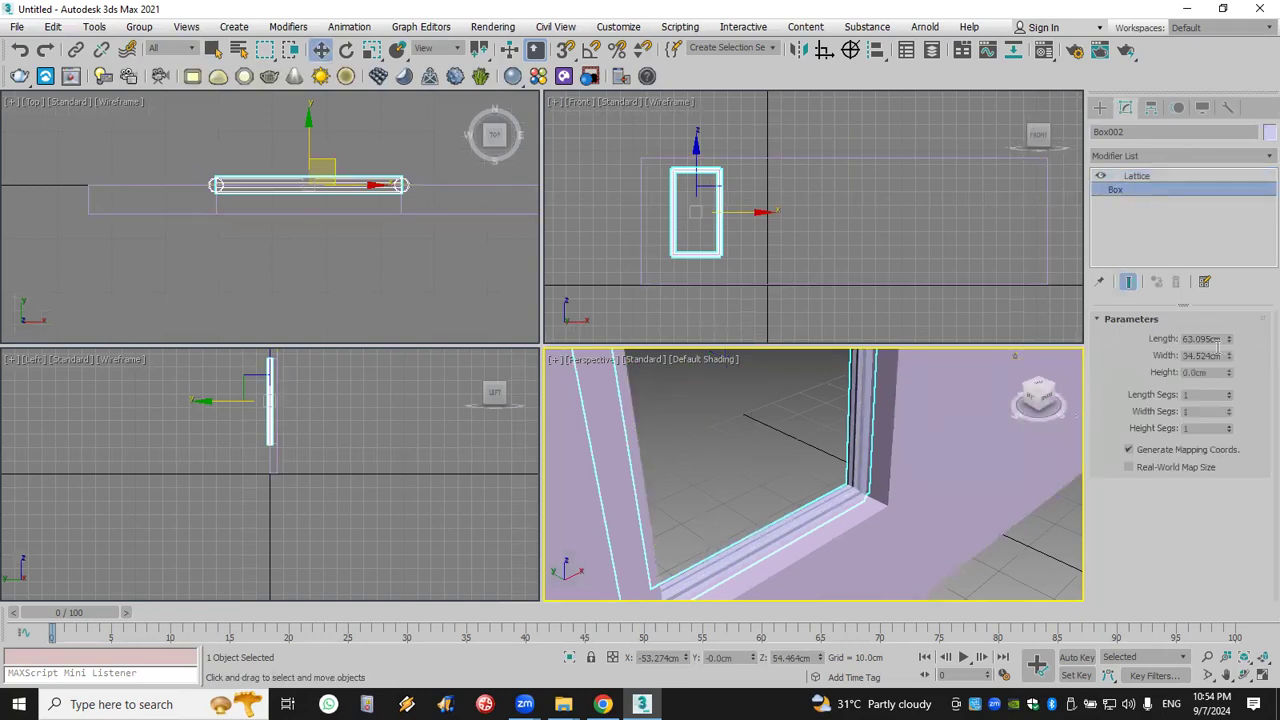
left_click(1230, 392)
left_click(1230, 392)
left_click(1230, 408)
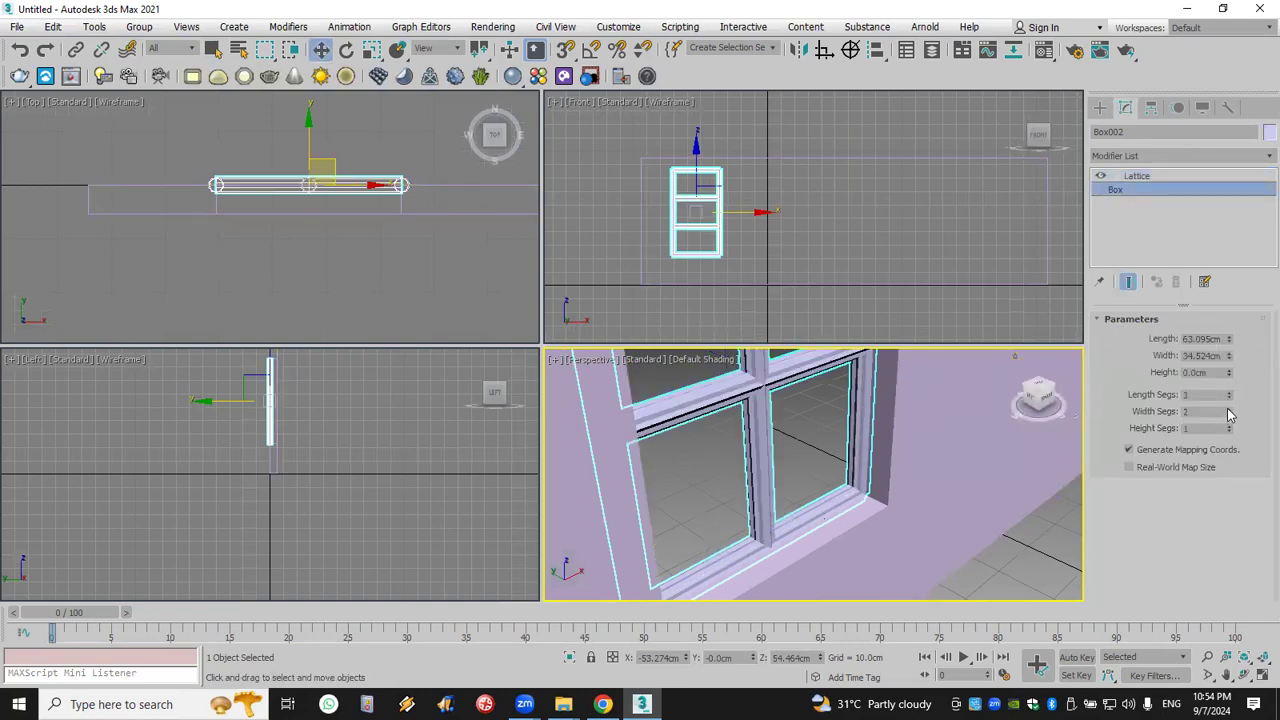
scroll(896, 453, "down", 4)
scroll(860, 470, "down", 5)
scroll(834, 506, "up", 5)
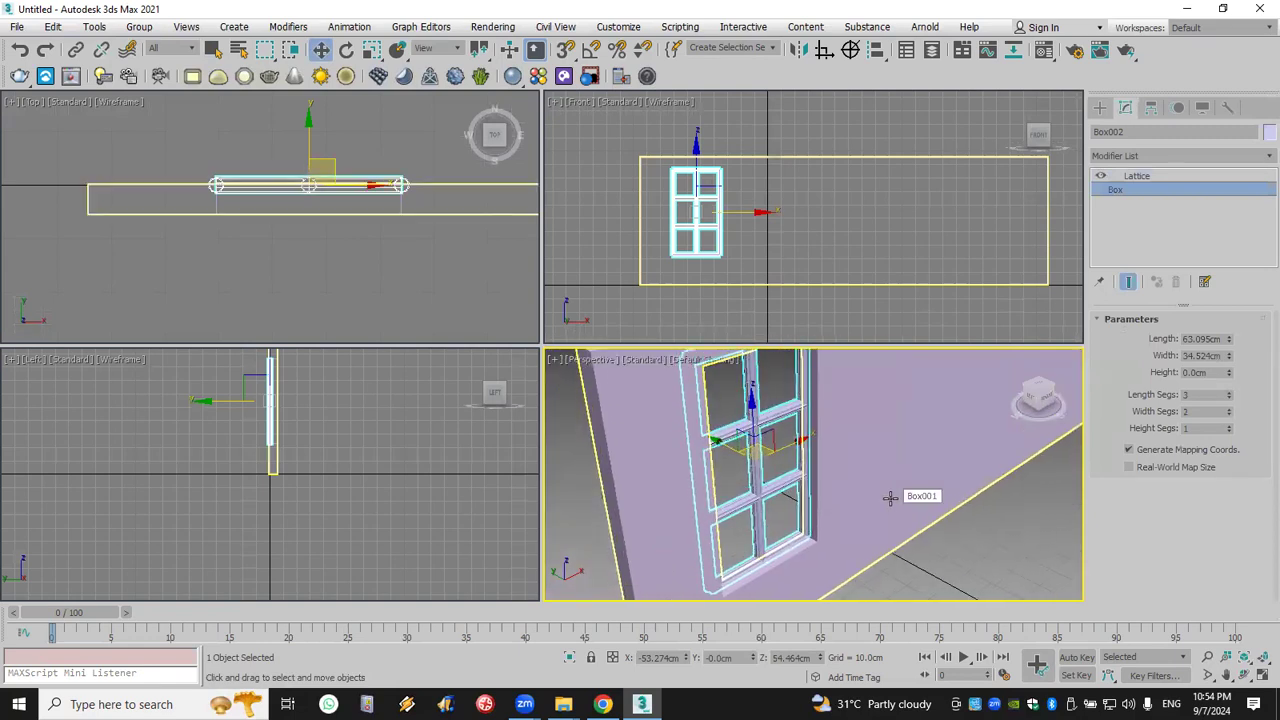
- Clone the lattice frame in place as a Copy and remove the clone's Lattice modifier to form the glass pane
right_click(762, 430)
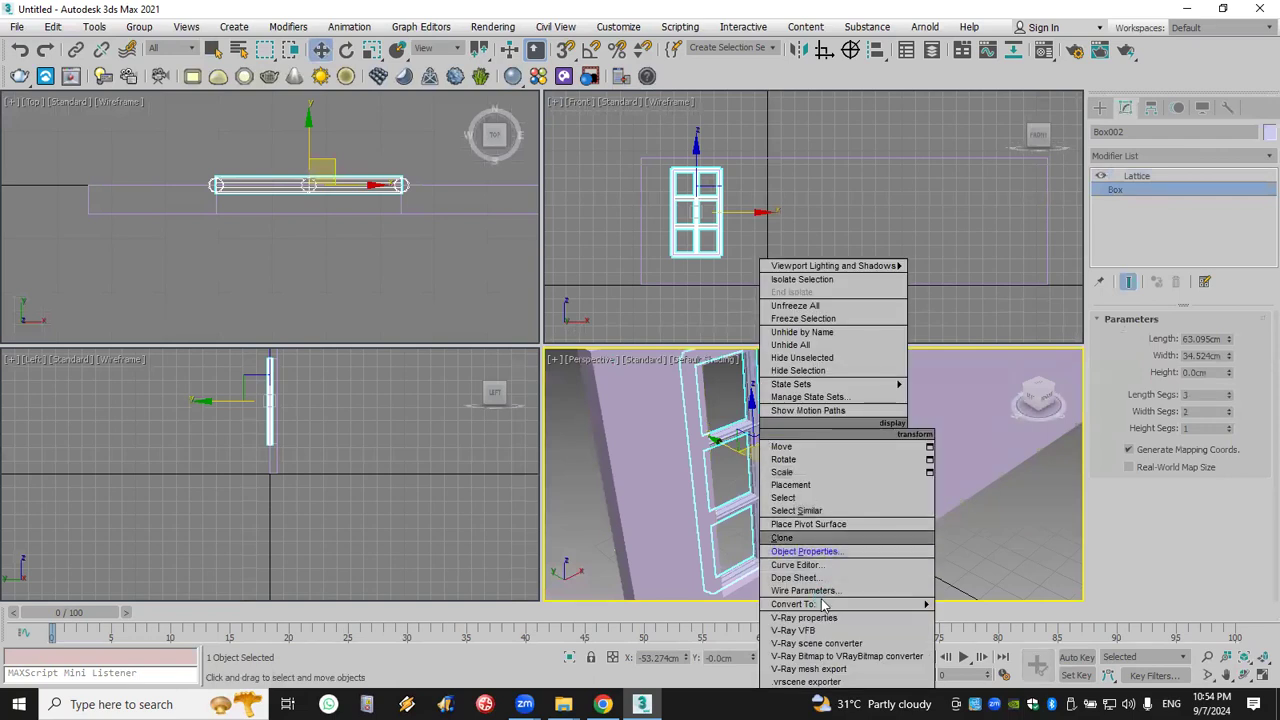
left_click(824, 538)
left_click(594, 312)
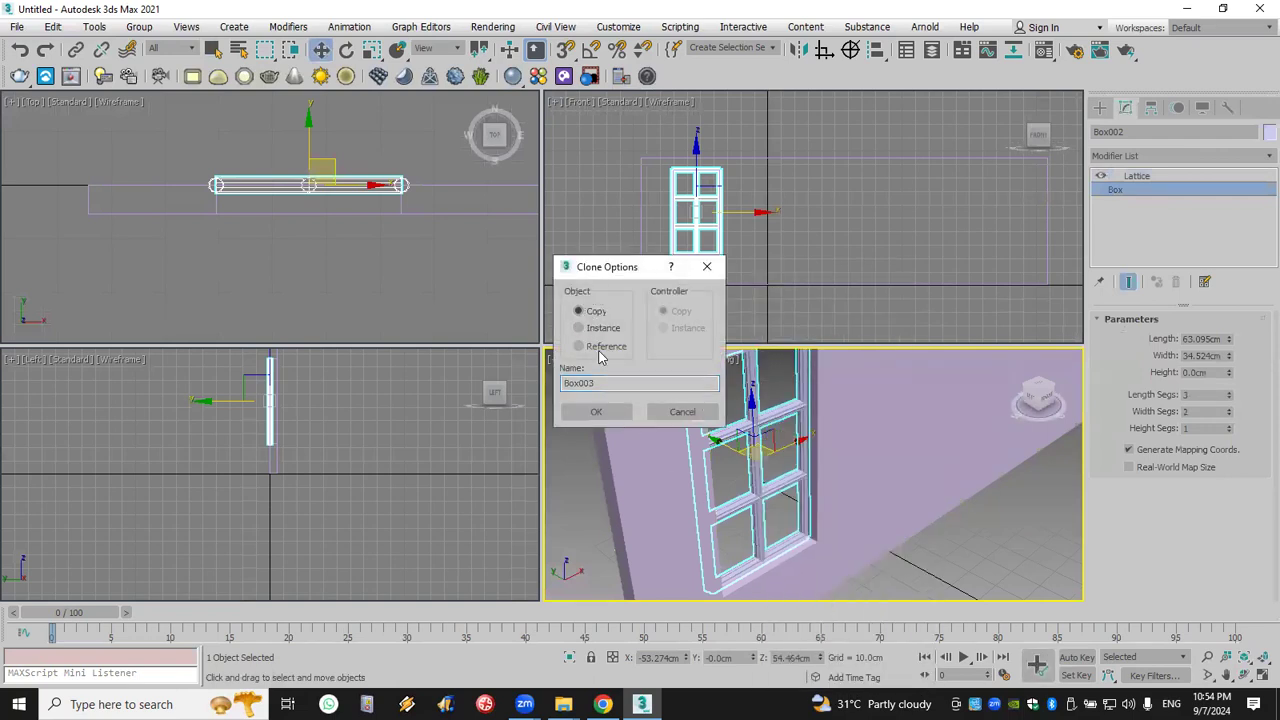
left_click(595, 411)
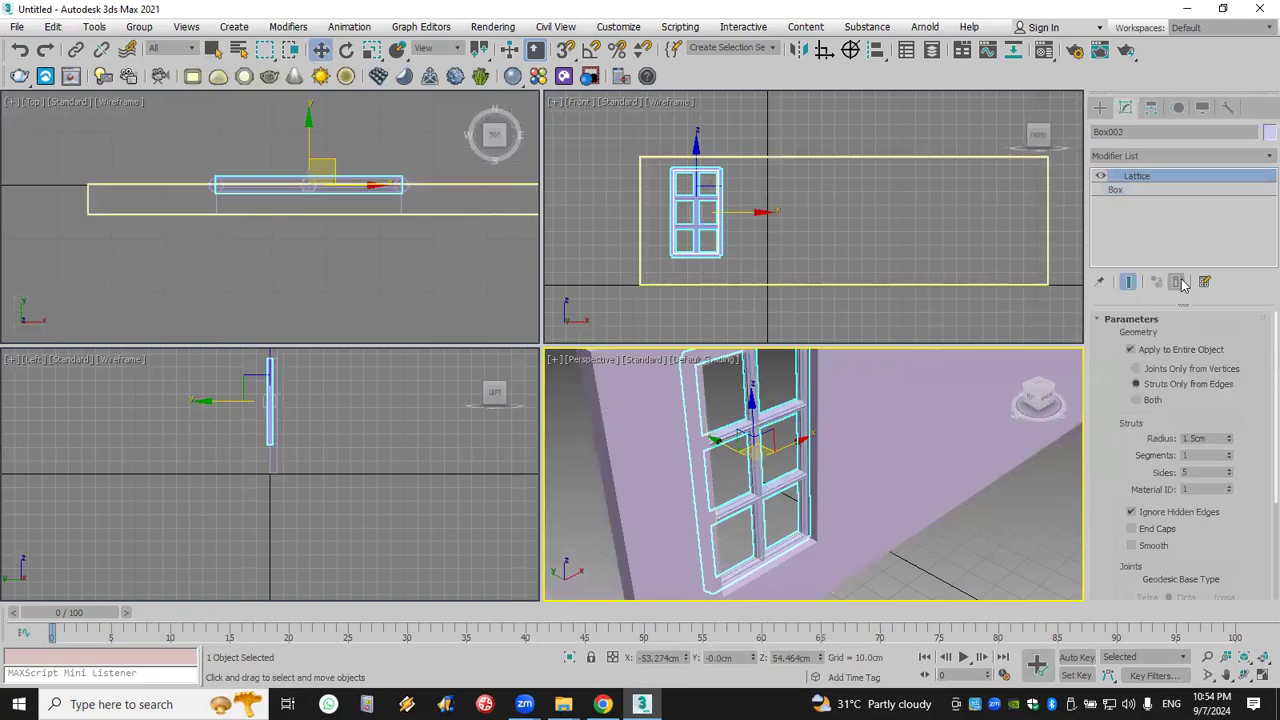
left_click(1176, 281)
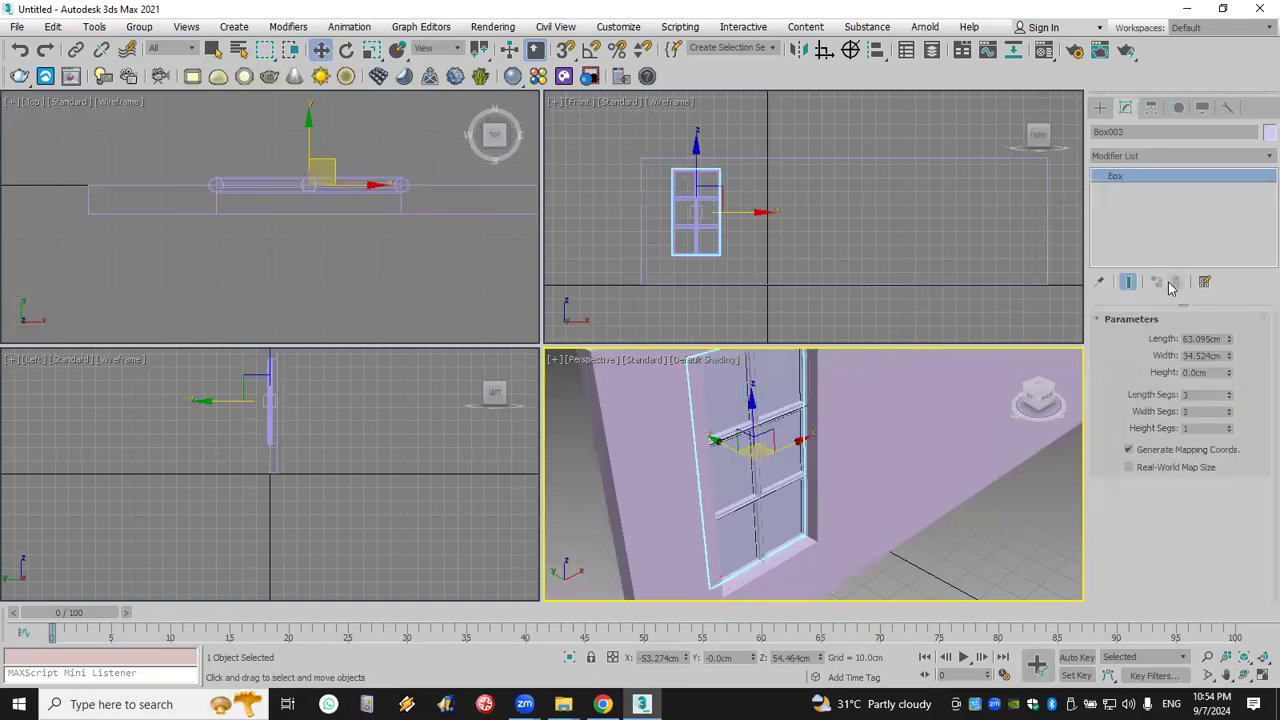
- Set the glass pane's visibility to 0.5 in its object properties, and deselect it
right_click(781, 438)
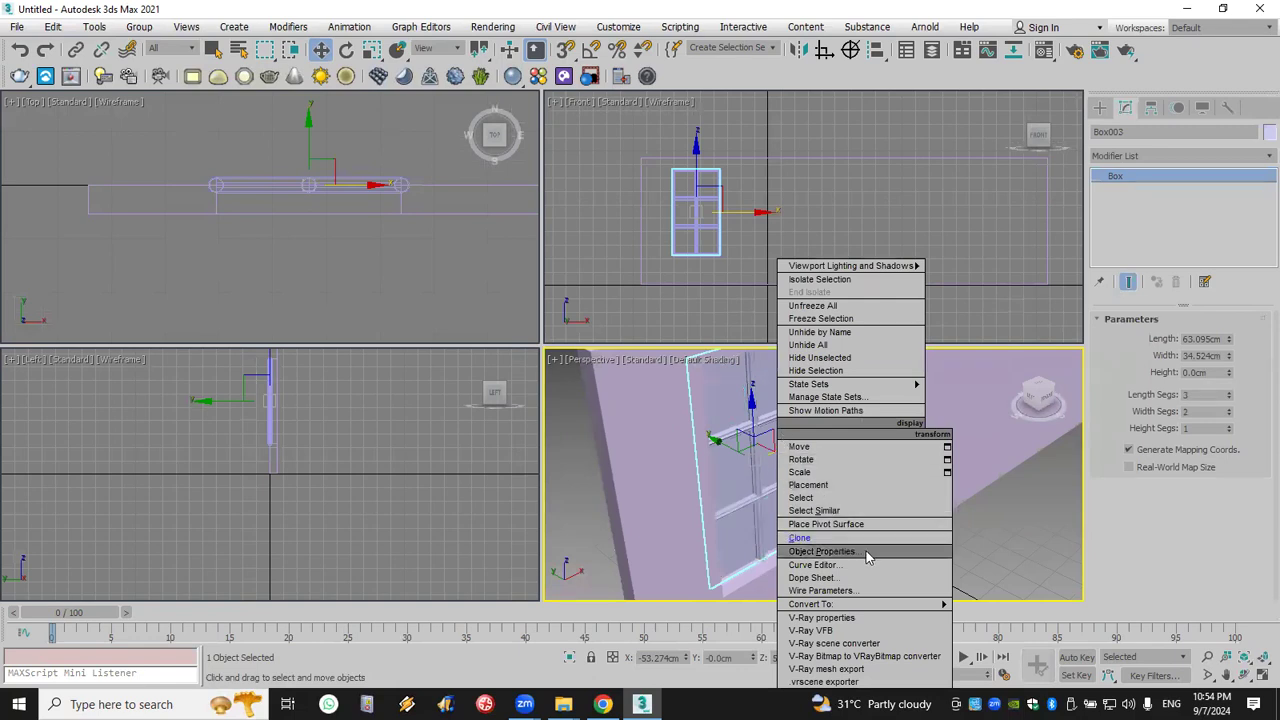
left_click(850, 552)
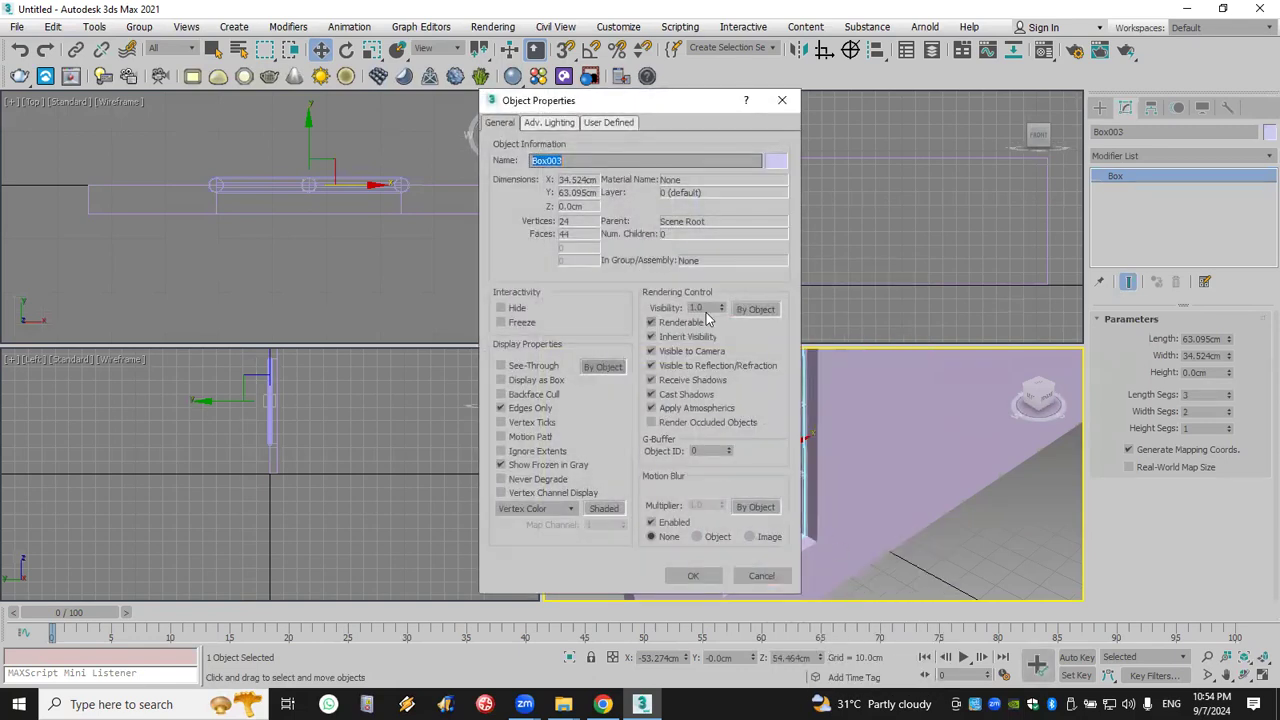
double_click(694, 309)
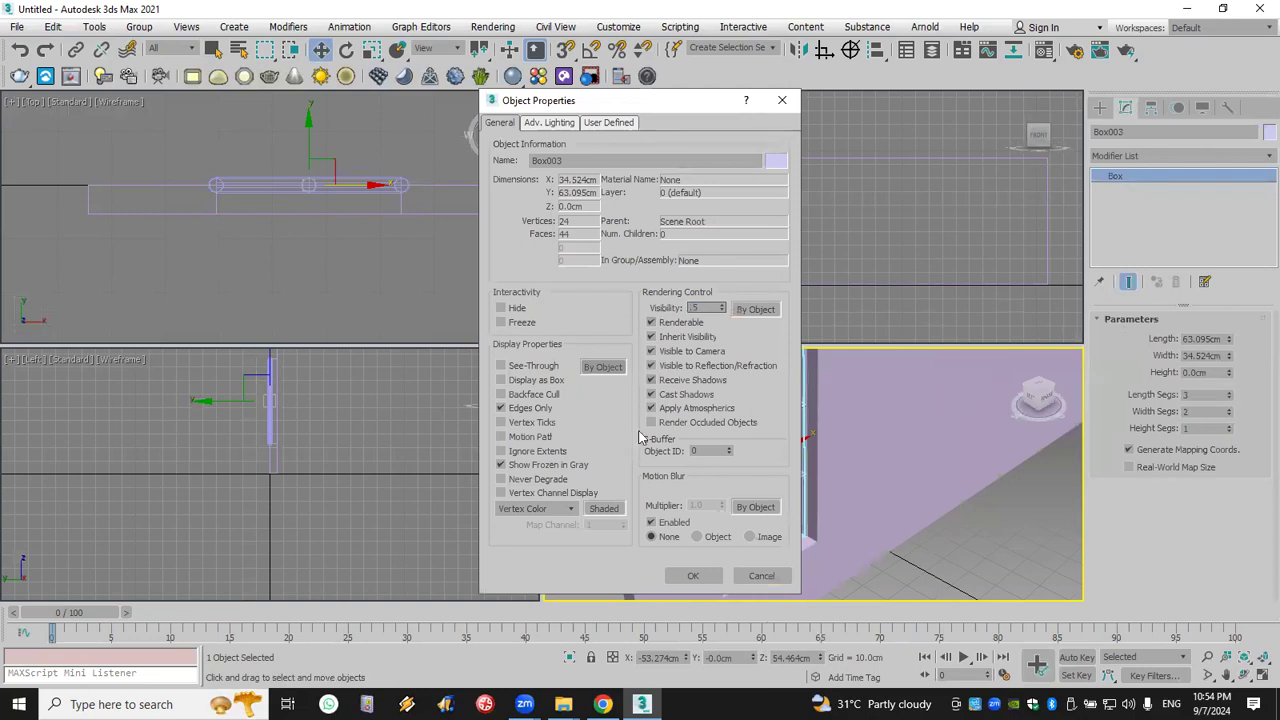
left_click(690, 575)
left_click(885, 543)
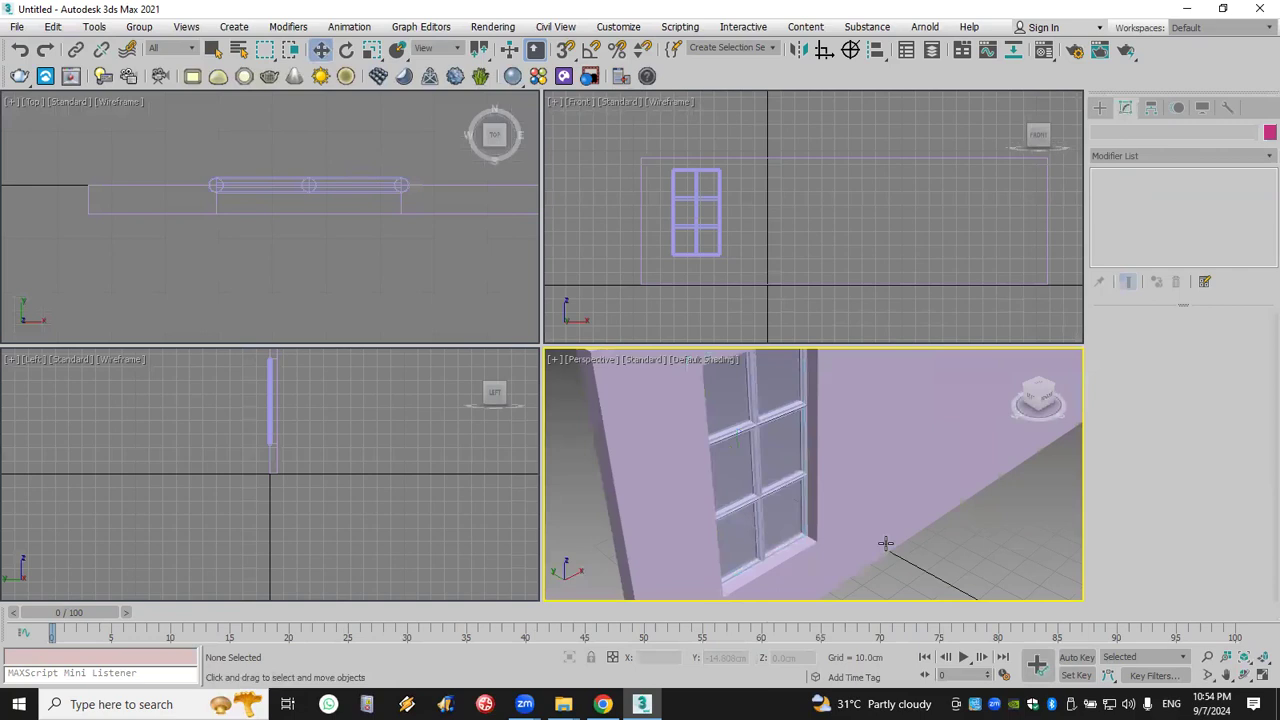
- Select the glass pane again and set its visibility to 0.3 in its object properties
scroll(886, 543, "up", 5)
scroll(880, 540, "down", 2)
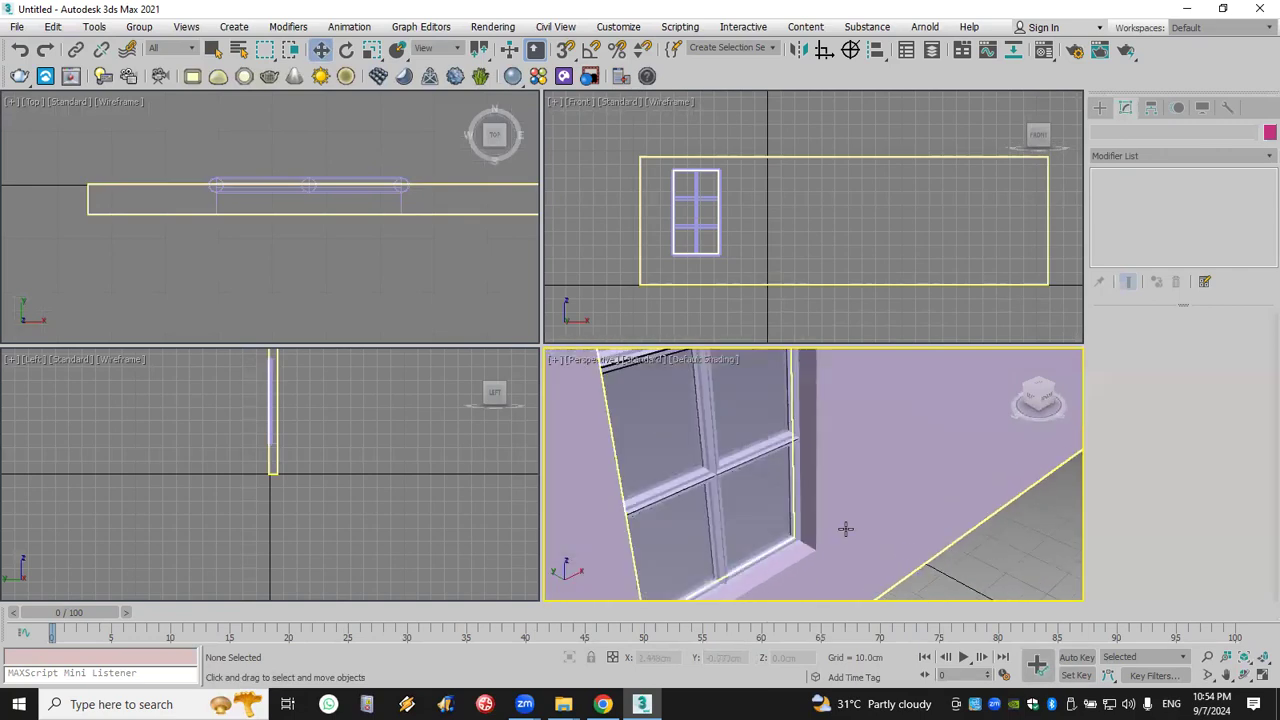
right_click(763, 497)
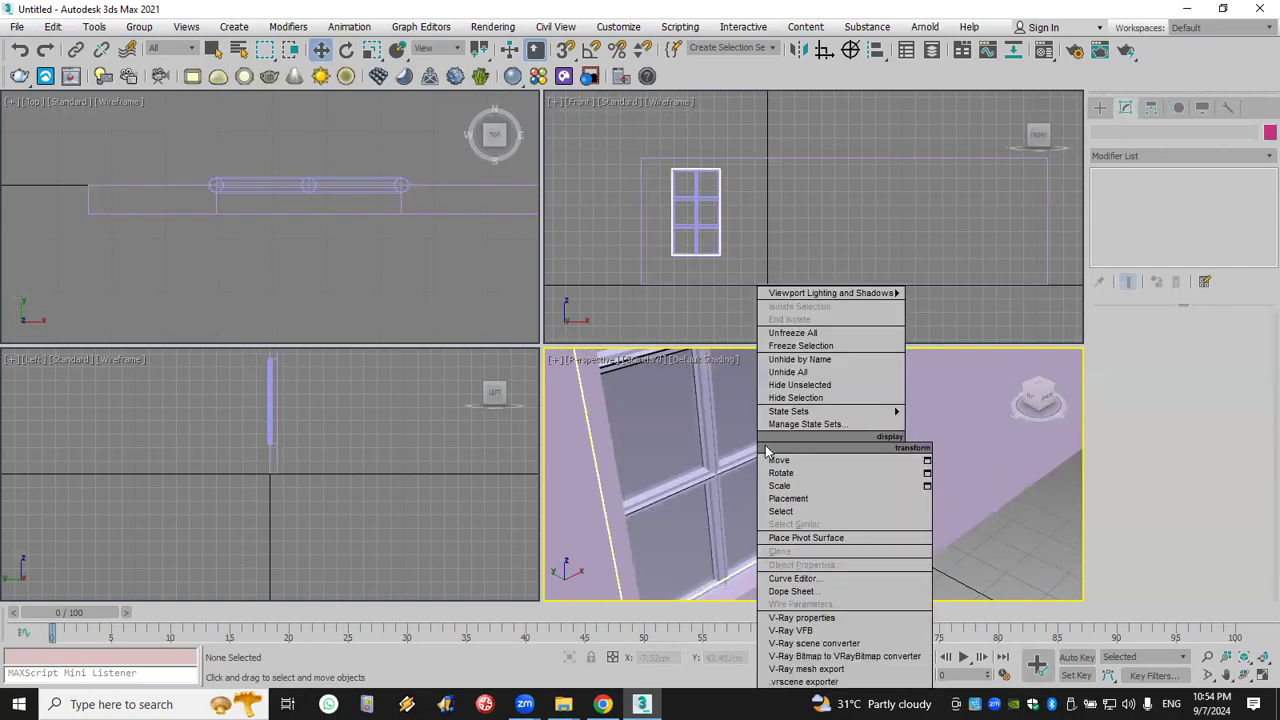
left_click(691, 562)
right_click(686, 440)
left_click(793, 556)
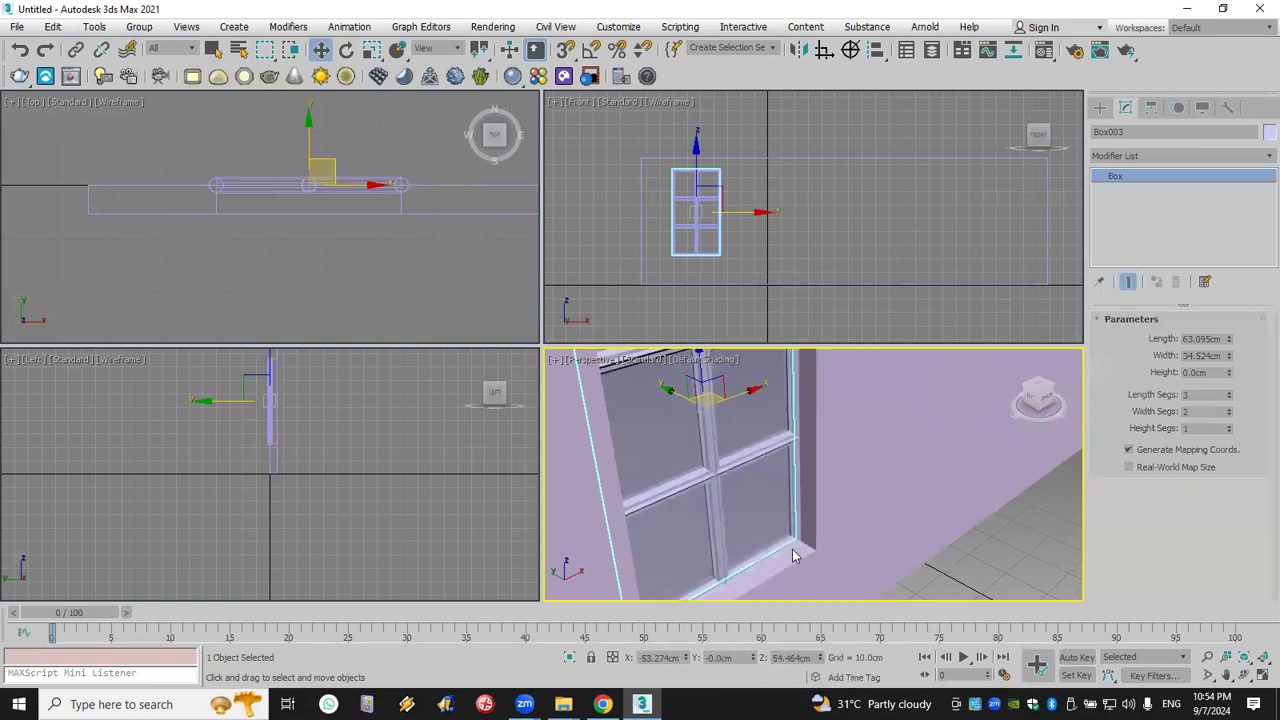
left_click_drag(718, 308, 625, 297)
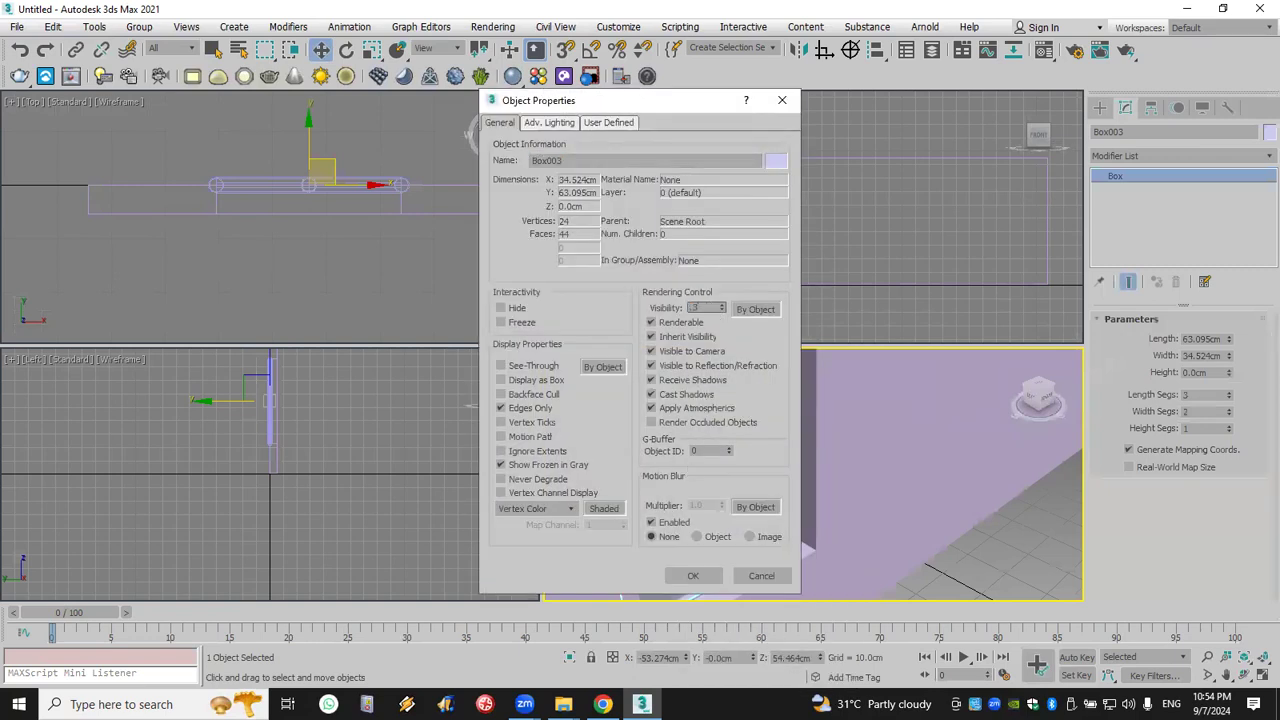
left_click(693, 575)
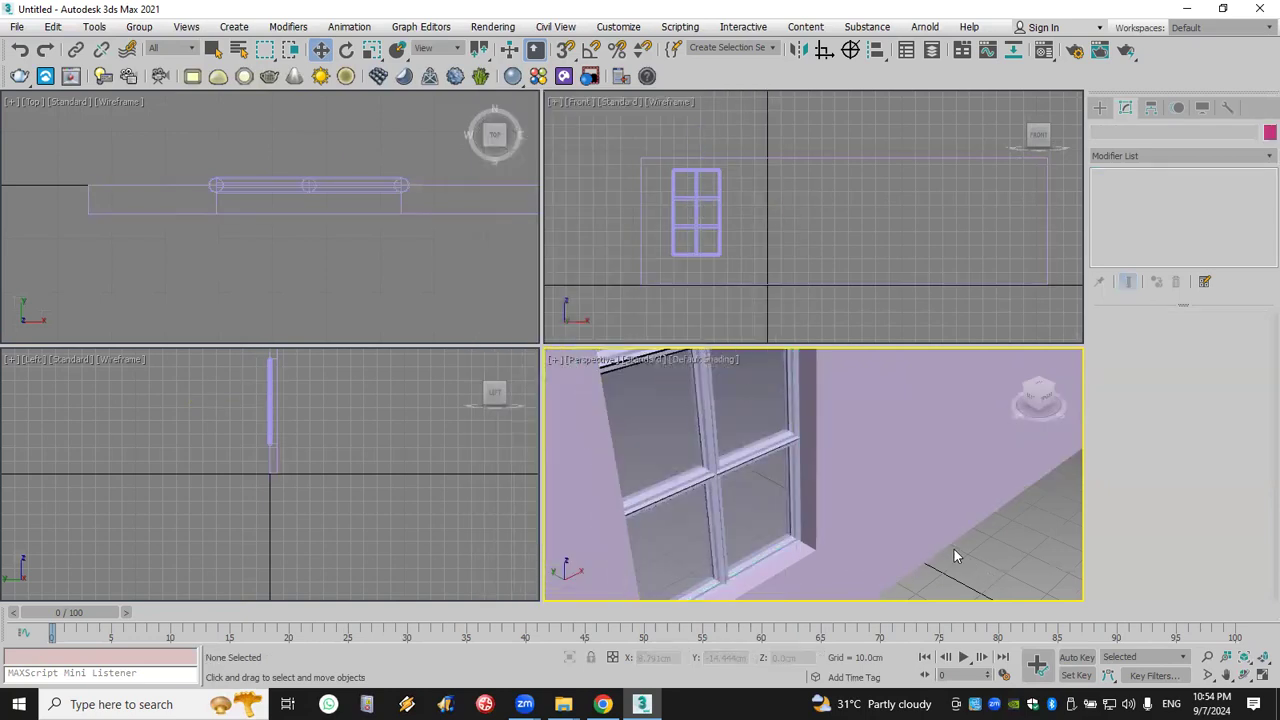
- Select the wall, window frame and glass pane together
scroll(954, 556, "down", 6)
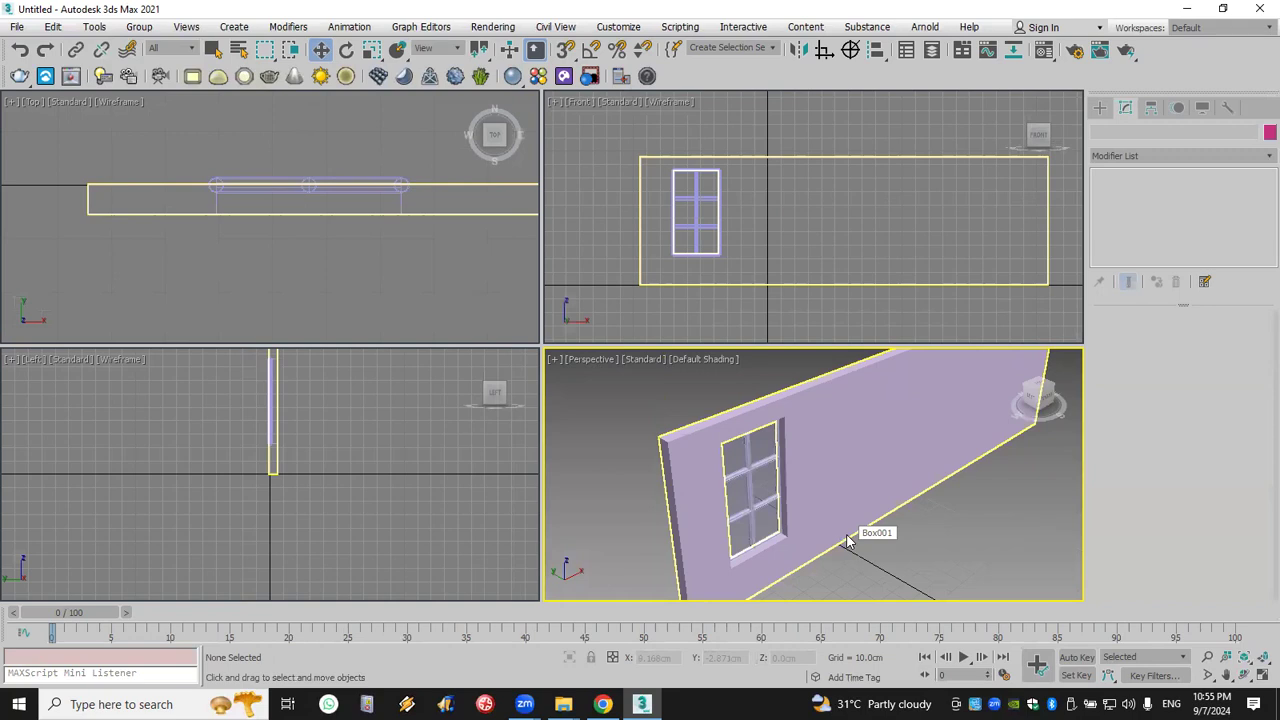
left_click_drag(893, 593, 581, 465)
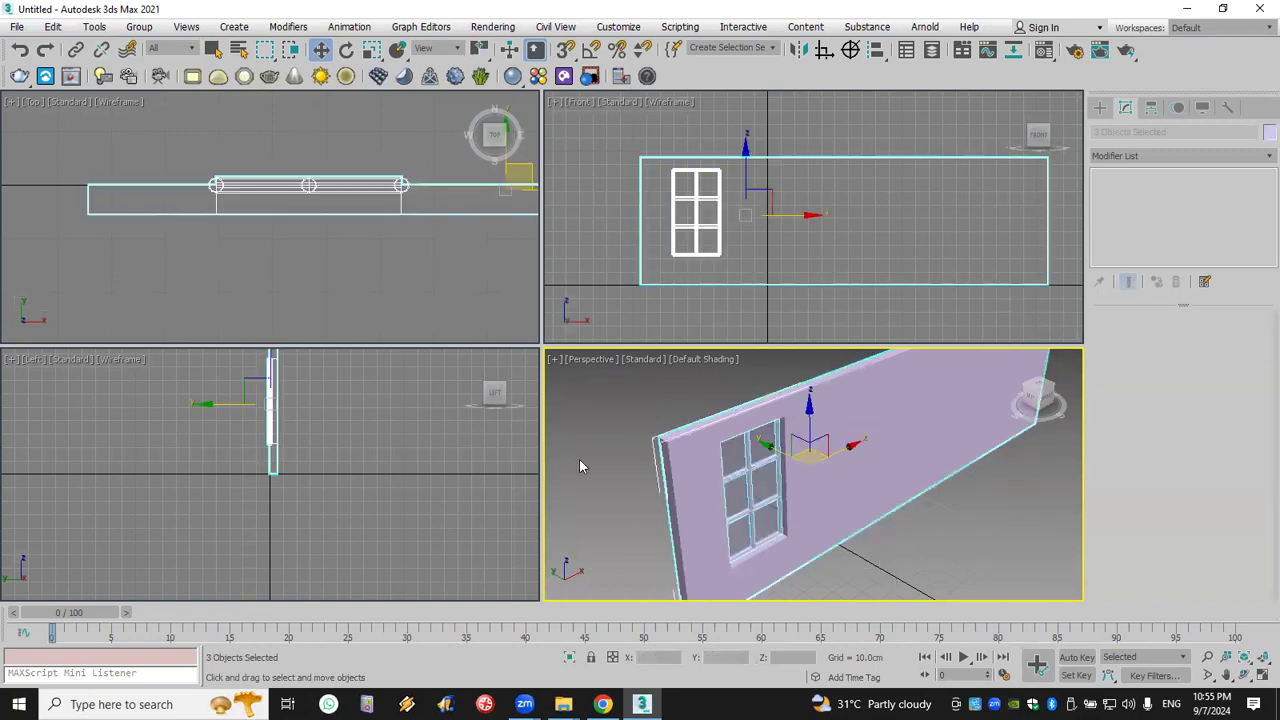